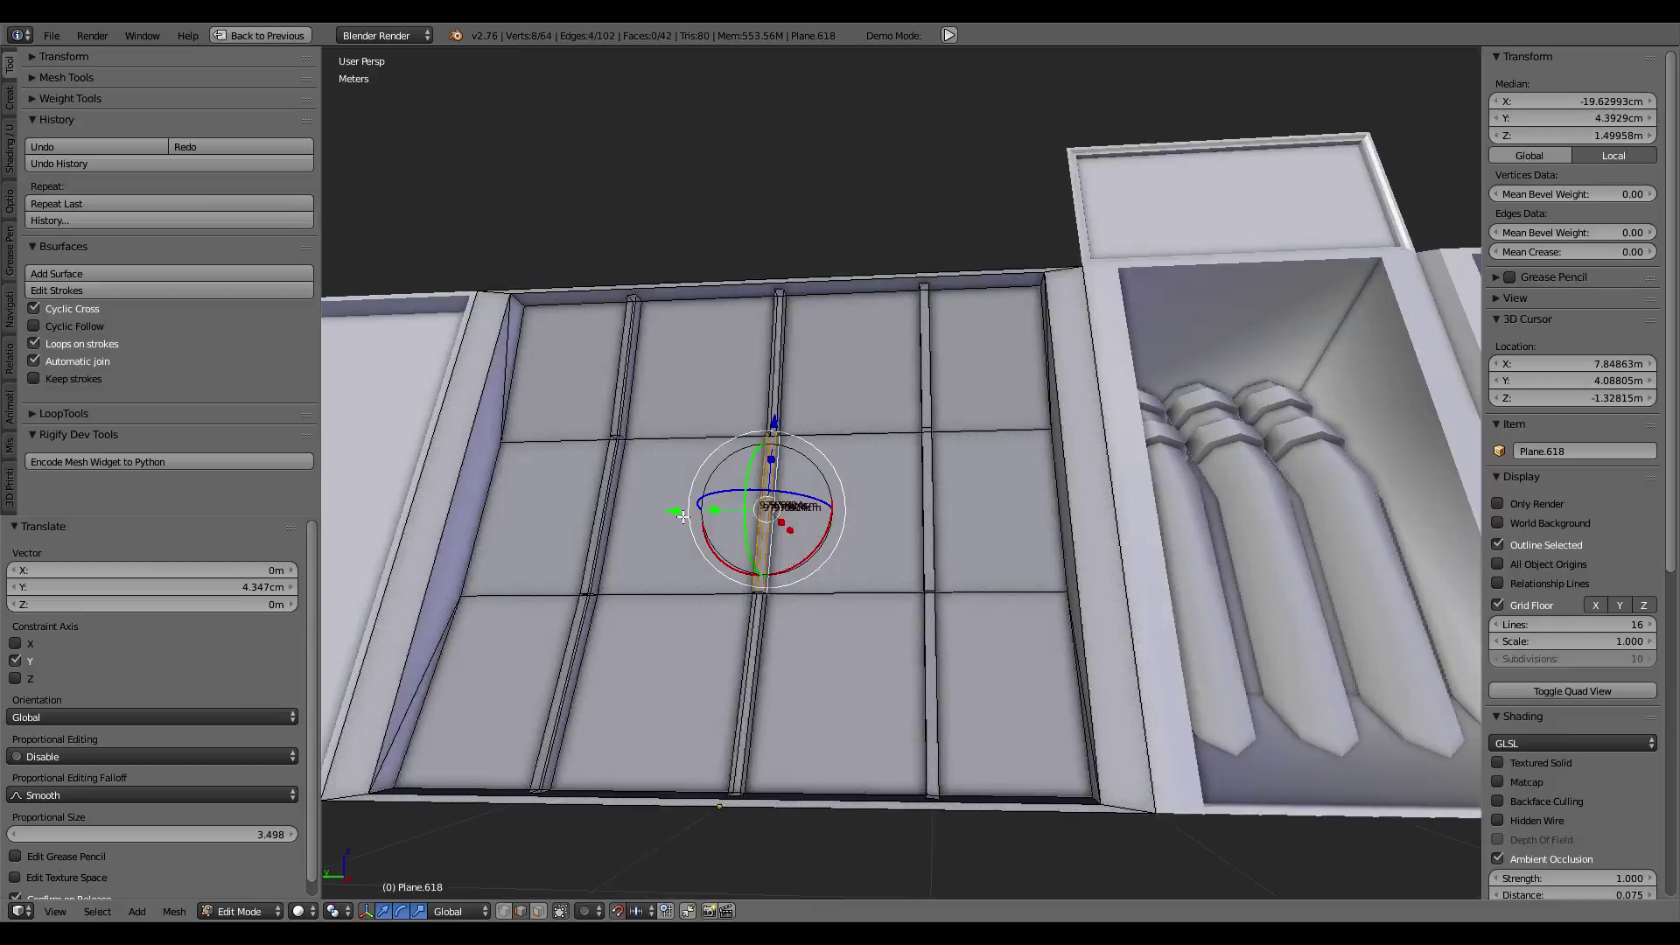
Step: Try sliding an edge along the door panel, cancel it, and view the wall from a lower angle
{"action": "left_click_drag", "start_coordinate": [683, 517], "coordinate": [518, 508]}
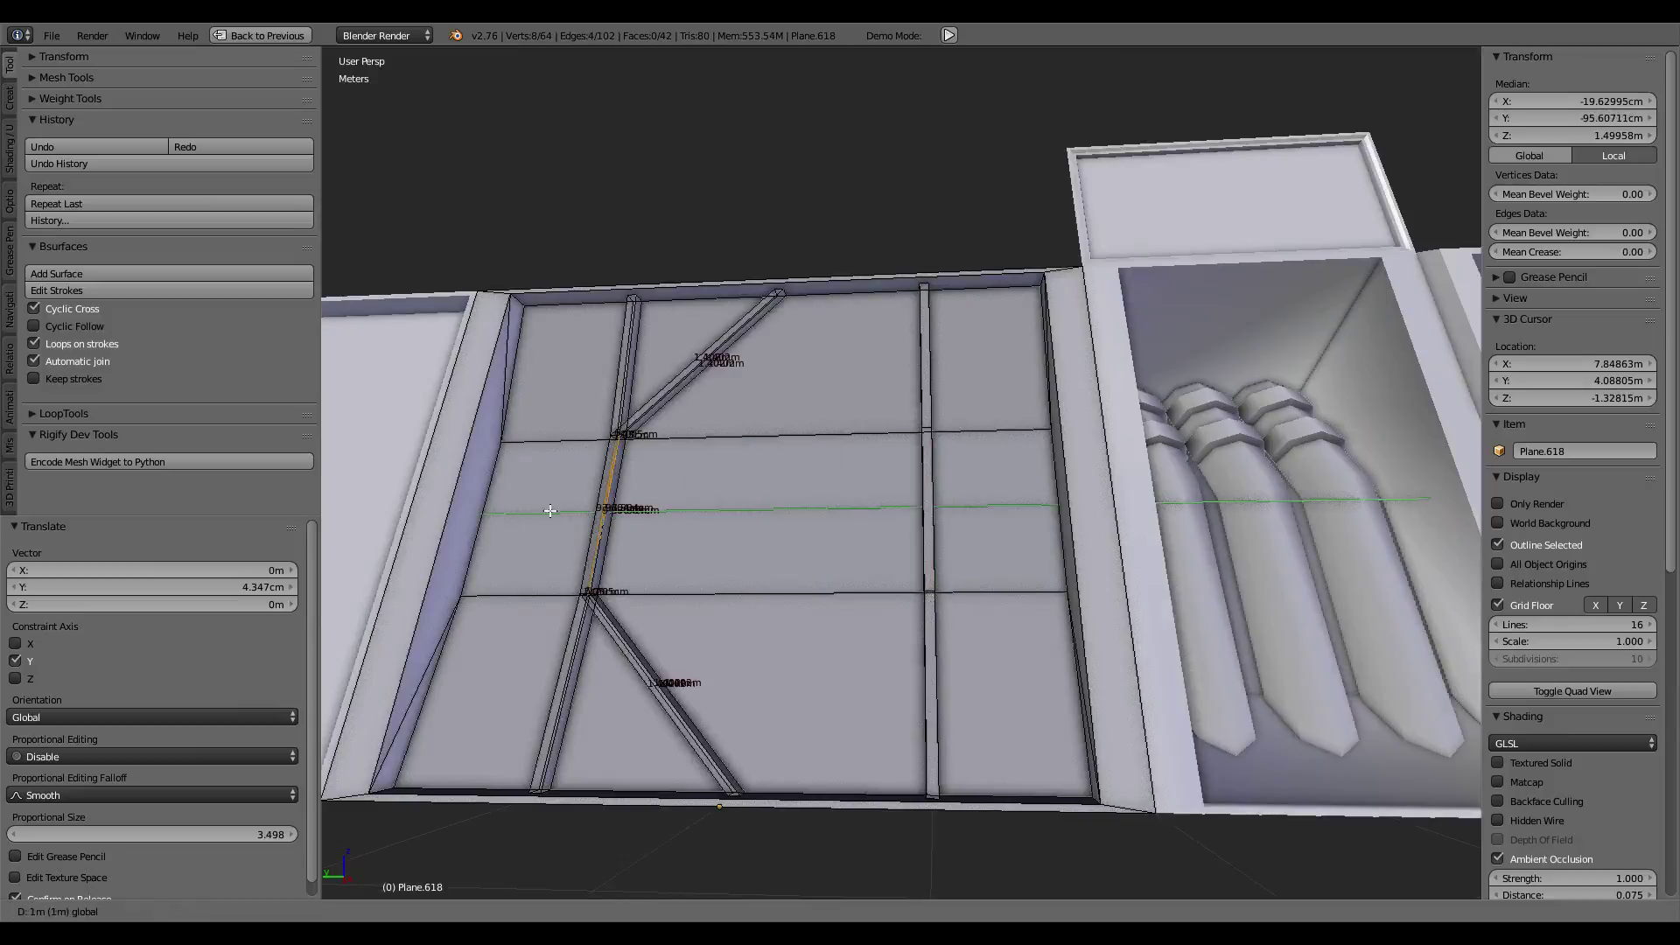
{"action": "right_click", "coordinate": [549, 511]}
{"action": "middle_click_drag", "start_coordinate": [656, 518], "coordinate": [959, 595]}
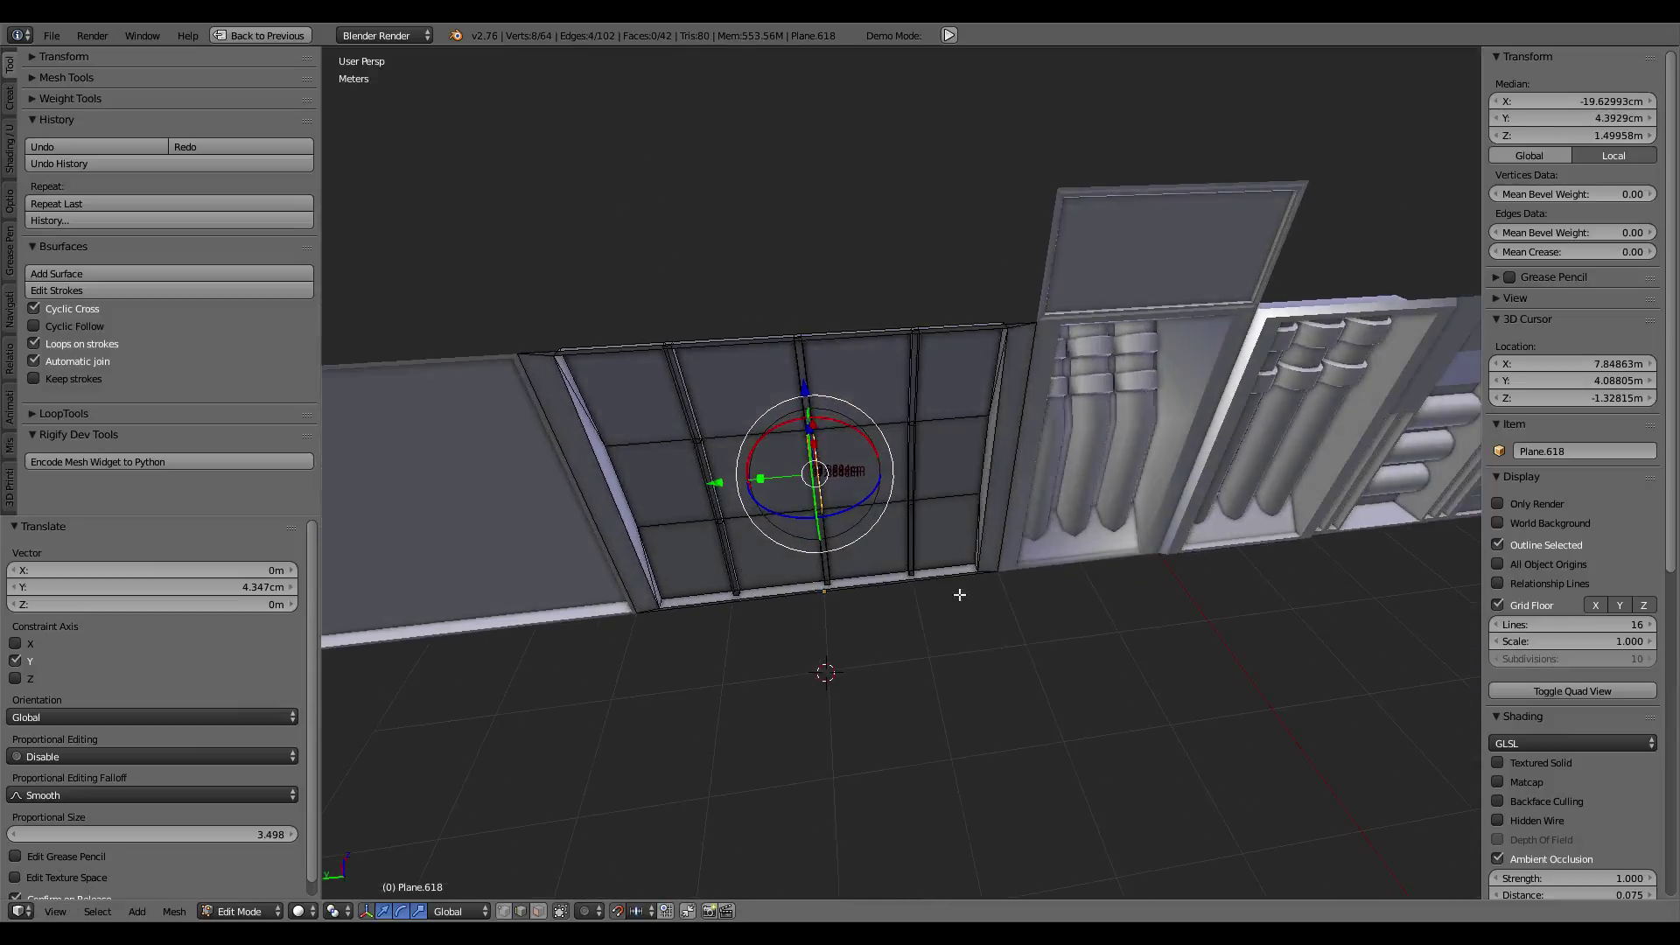
{"action": "scroll", "coordinate": [959, 595], "scroll_direction": "up", "scroll_amount": 3}
{"action": "scroll", "coordinate": [950, 589], "scroll_direction": "up", "scroll_amount": 1}
{"action": "scroll", "coordinate": [908, 608], "scroll_direction": "up", "scroll_amount": 1}
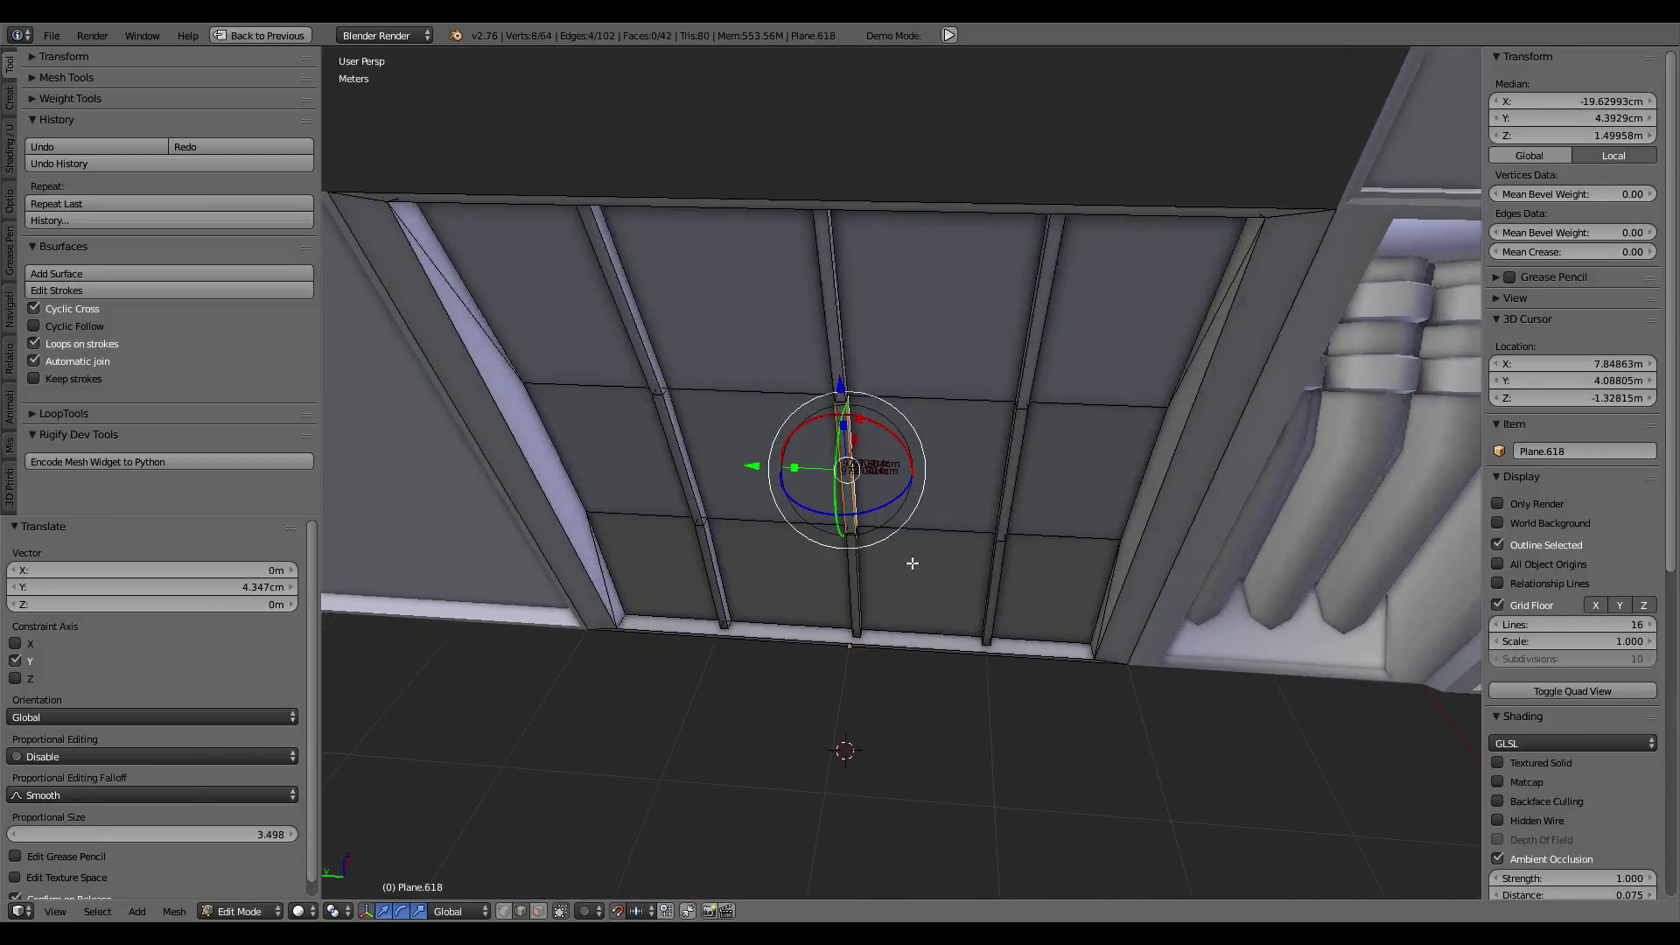
Step: In Object Mode, place a duplicate of the door panel floating above the wall
{"action": "key", "text": "Tab"}
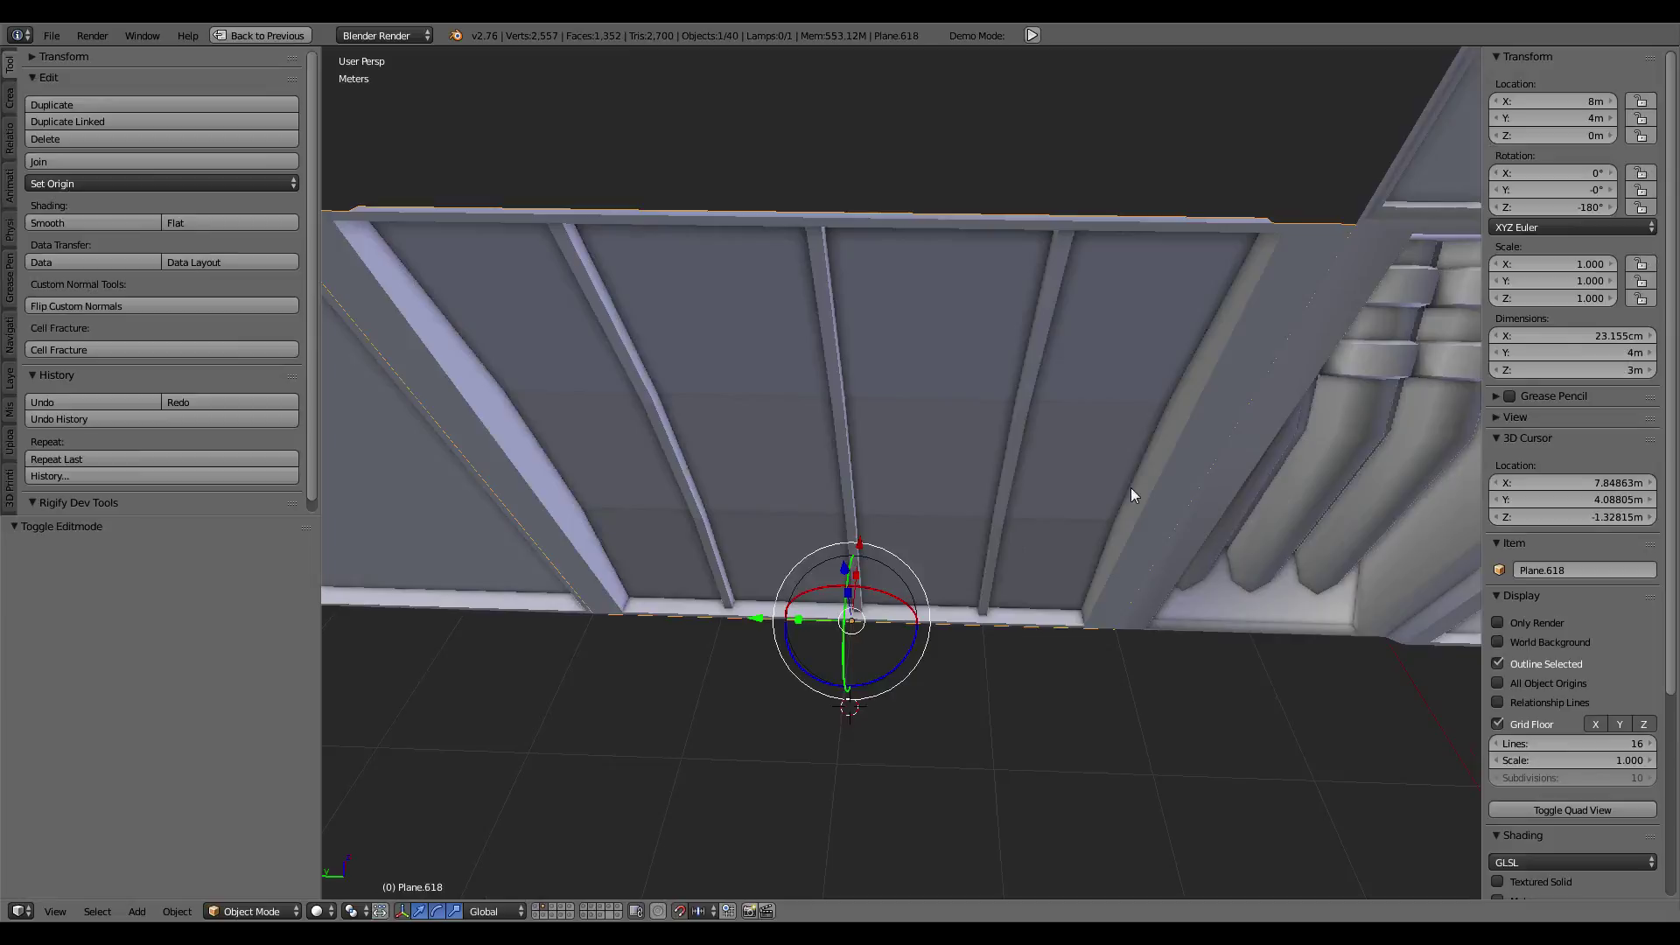
{"action": "key", "text": "r"}
{"action": "key", "text": "z"}
{"action": "right_click", "coordinate": [941, 495]}
{"action": "scroll", "coordinate": [940, 486], "scroll_direction": "down", "scroll_amount": 5}
{"action": "key", "text": "shift+d"}
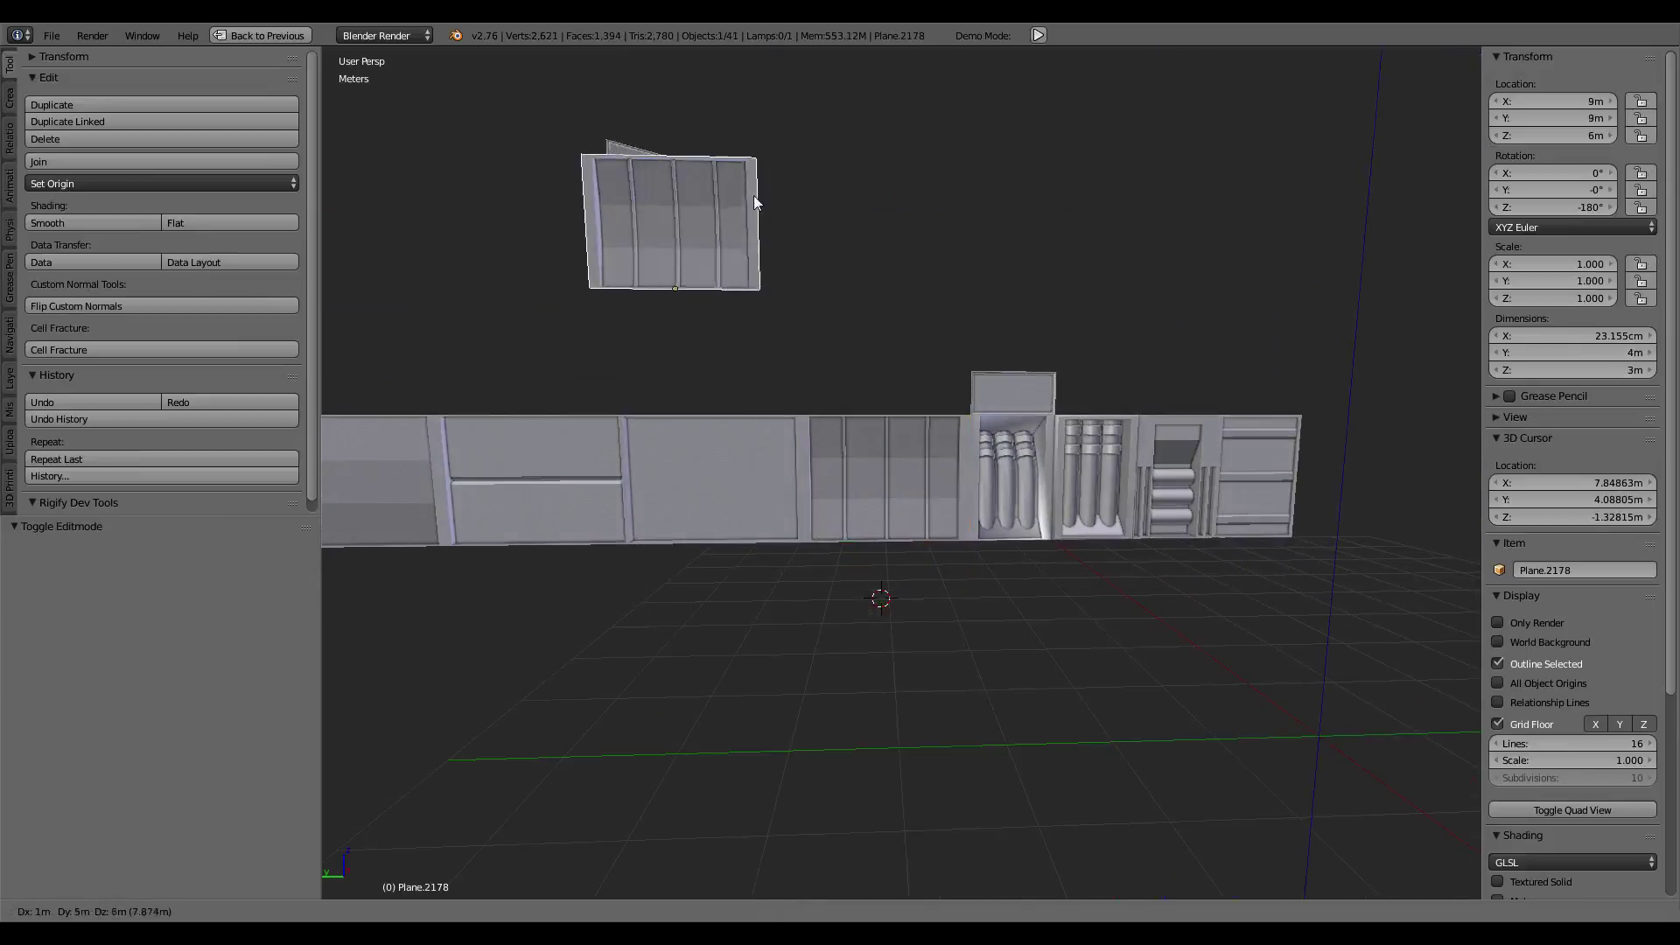
{"action": "left_click", "coordinate": [755, 203]}
Step: Scale the original door panel to 0.6 along Y, narrowing it to 2.4 m
{"action": "right_click", "coordinate": [901, 473]}
{"action": "scroll", "coordinate": [923, 474], "scroll_direction": "up", "scroll_amount": 4}
{"action": "mouse_move", "coordinate": [922, 475]}
{"action": "middle_mouse_down"}
{"action": "mouse_move", "coordinate": [1023, 546]}
{"action": "mouse_move", "coordinate": [933, 452]}
{"action": "middle_mouse_up"}
{"action": "key", "text": "s"}
{"action": "key", "text": "y"}
{"action": "left_click", "coordinate": [966, 518]}
Step: Select a linked rib strip on the door panel and scale it along Y
{"action": "key", "text": "Tab"}
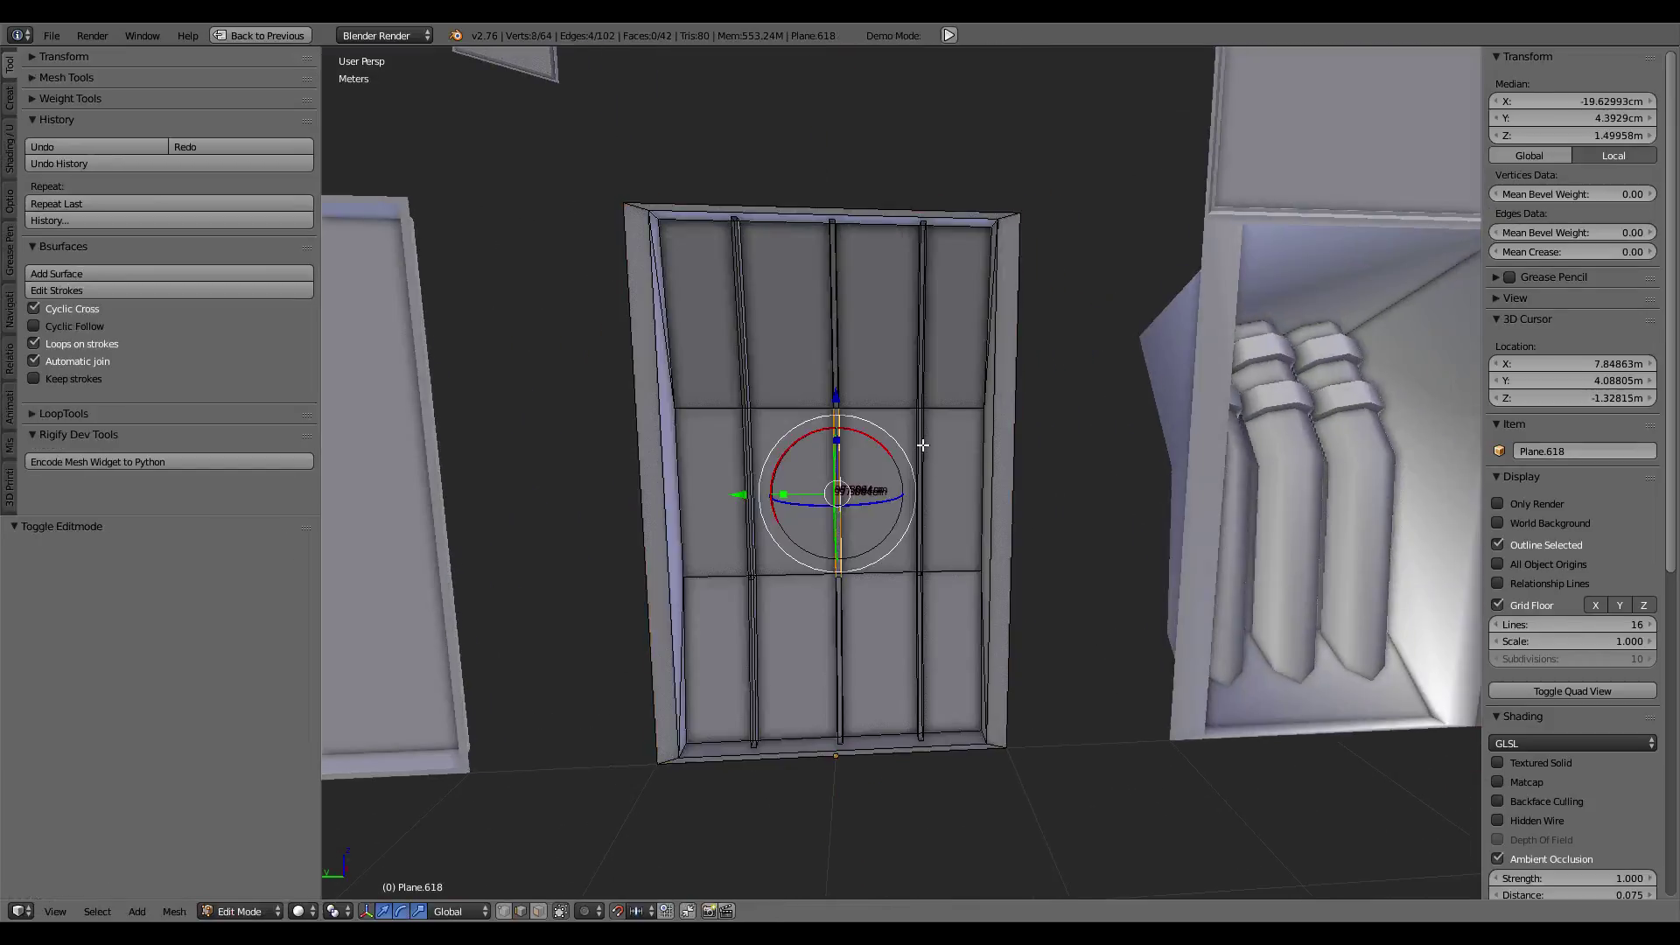
{"action": "right_click", "coordinate": [922, 445]}
{"action": "key", "text": "l"}
{"action": "middle_click_drag", "start_coordinate": [895, 457], "coordinate": [976, 459]}
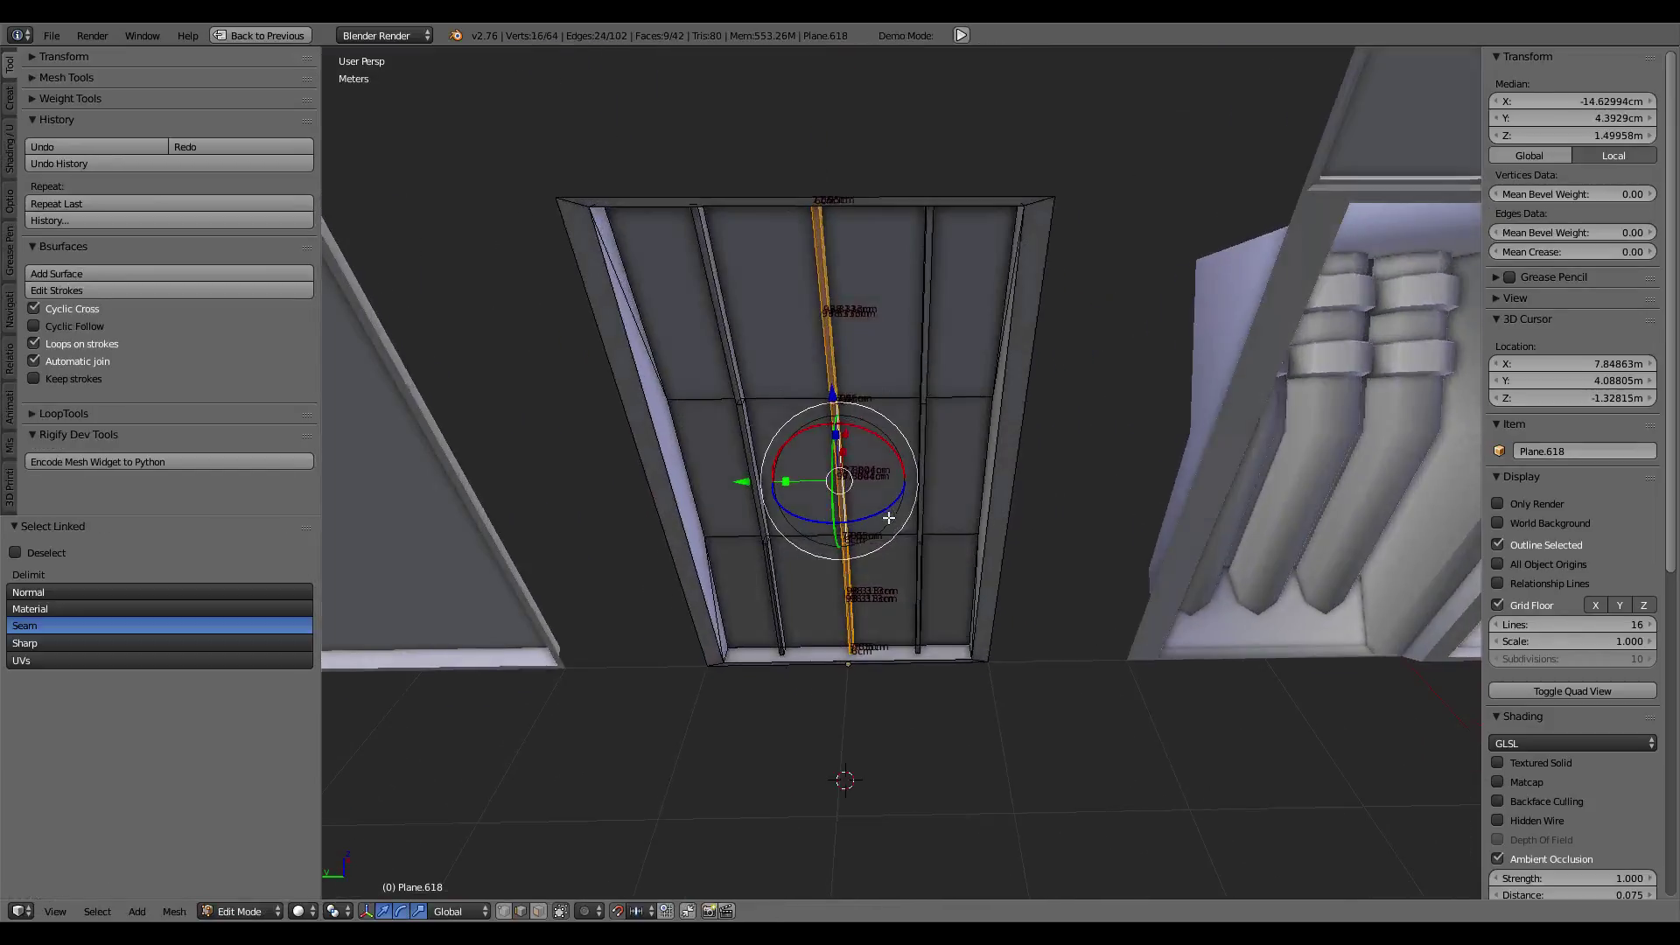
{"action": "key", "text": "s"}
{"action": "key", "text": "y"}
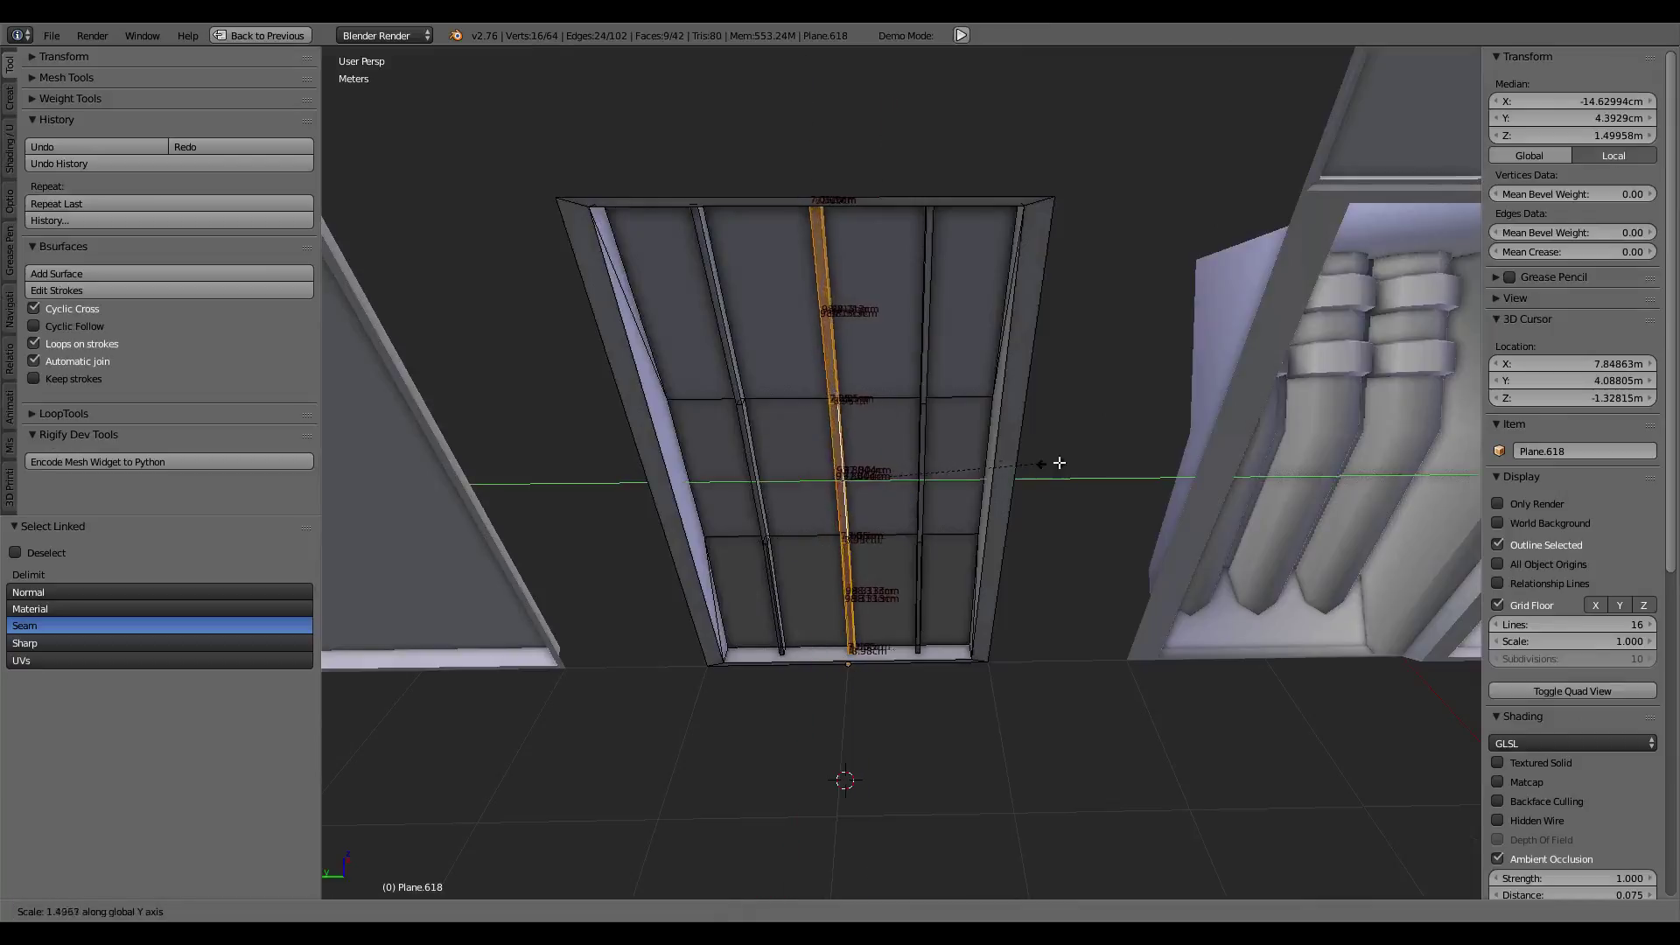
{"action": "left_click", "coordinate": [1123, 461]}
Step: Delete the two outer vertical ribs, leaving only the centre rib
{"action": "right_click", "coordinate": [915, 378]}
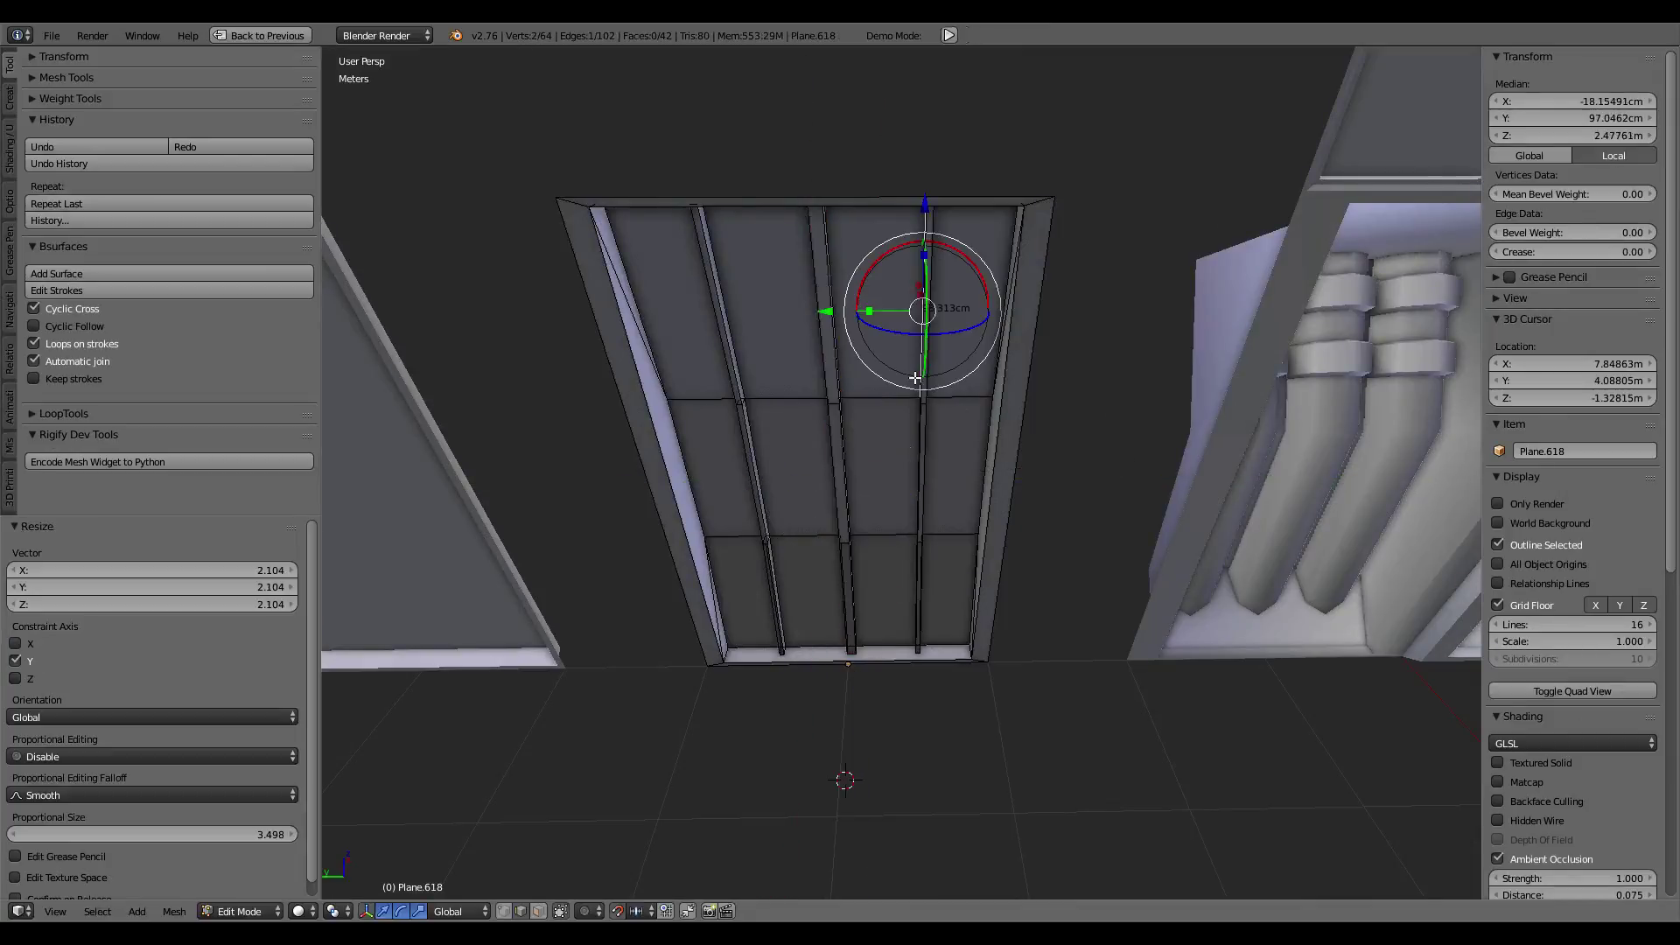
{"action": "key", "text": "l"}
{"action": "key", "text": "l"}
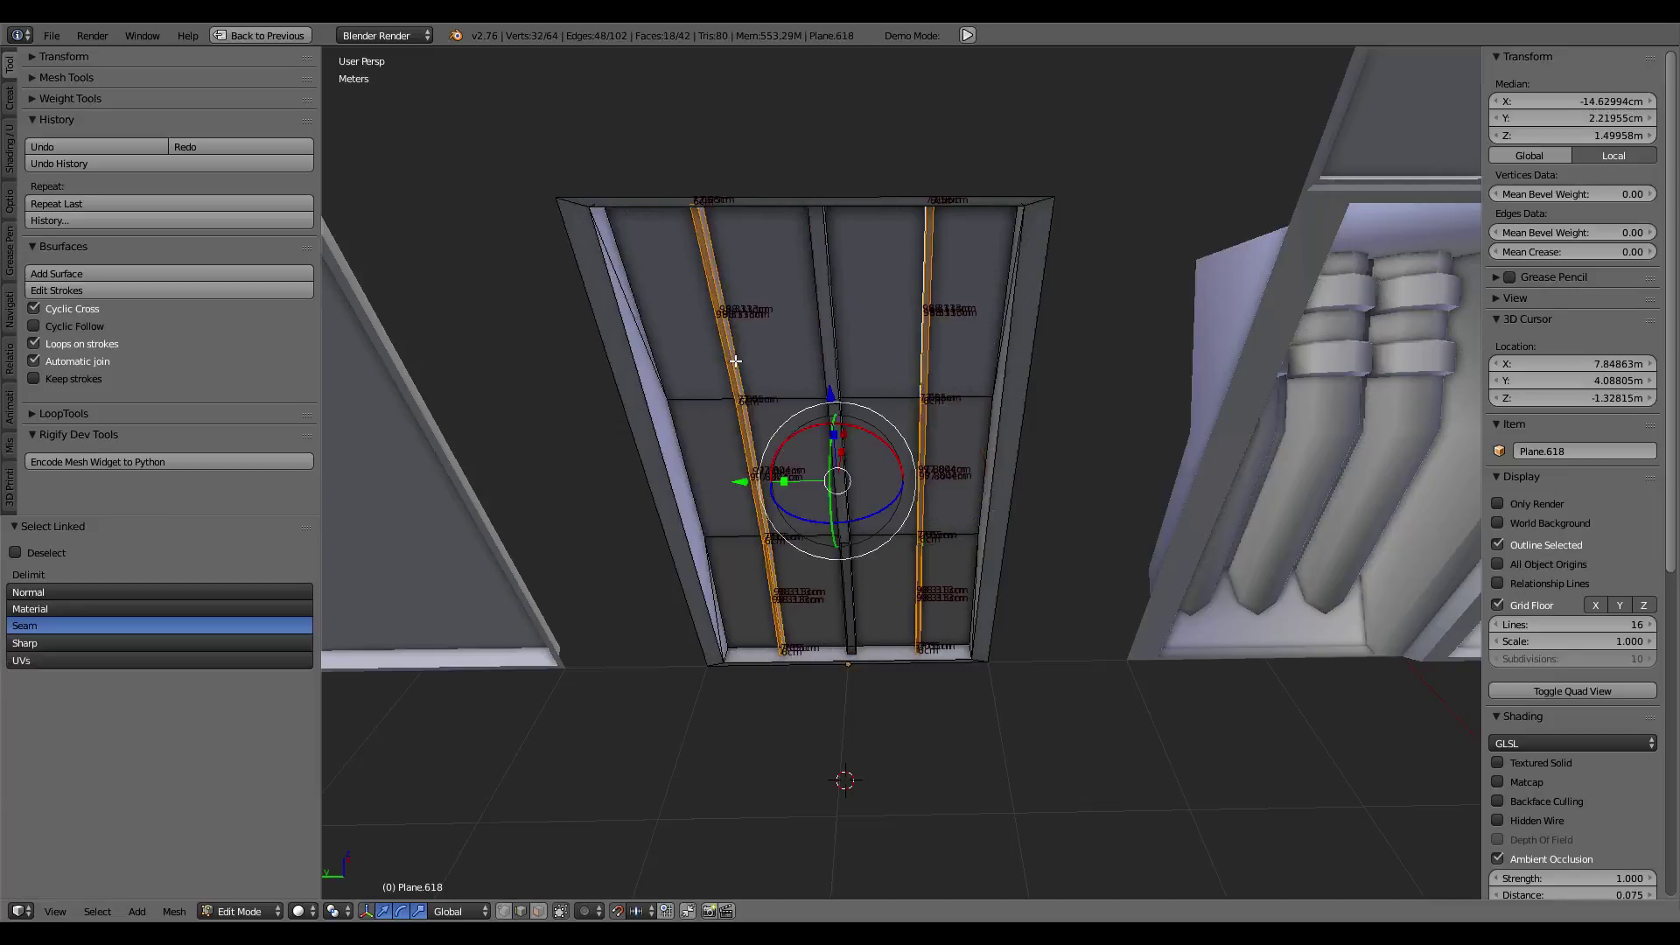
{"action": "key", "text": "u"}
{"action": "left_click", "coordinate": [735, 367]}
{"action": "mouse_move", "coordinate": [735, 368]}
{"action": "middle_mouse_down"}
{"action": "mouse_move", "coordinate": [911, 409]}
{"action": "mouse_move", "coordinate": [900, 379]}
{"action": "mouse_move", "coordinate": [1011, 493]}
{"action": "mouse_move", "coordinate": [990, 507]}
{"action": "middle_mouse_up"}
Step: Move the door panel 1 m along Y in Object Mode
{"action": "key", "text": "Tab"}
{"action": "key", "text": "g"}
{"action": "left_click", "coordinate": [1090, 520]}
{"action": "mouse_move", "coordinate": [1089, 520]}
{"action": "middle_mouse_down"}
{"action": "mouse_move", "coordinate": [988, 527]}
{"action": "mouse_move", "coordinate": [1102, 496]}
{"action": "mouse_move", "coordinate": [973, 509]}
{"action": "mouse_move", "coordinate": [1089, 544]}
{"action": "middle_mouse_up"}
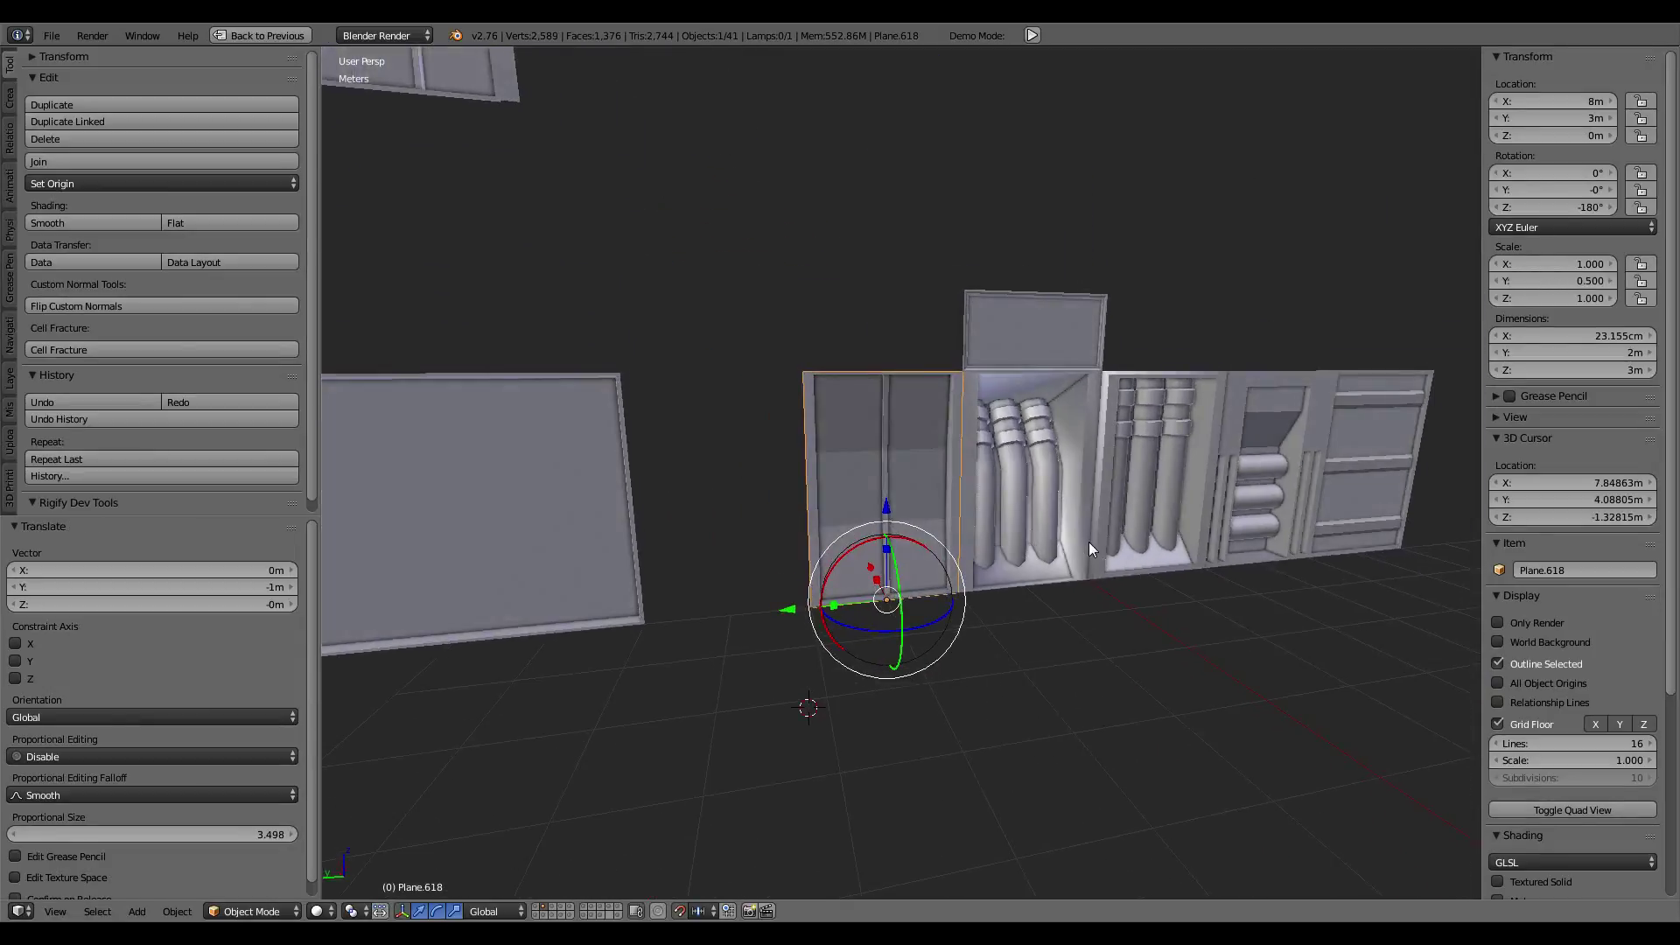
Step: Move the small top cover panel along Y to sit above the door panel at Y 3 m
{"action": "mouse_move", "coordinate": [1195, 560]}
{"action": "middle_mouse_down"}
{"action": "mouse_move", "coordinate": [1178, 504]}
{"action": "mouse_move", "coordinate": [1093, 420]}
{"action": "middle_mouse_up"}
{"action": "right_click", "coordinate": [1077, 385]}
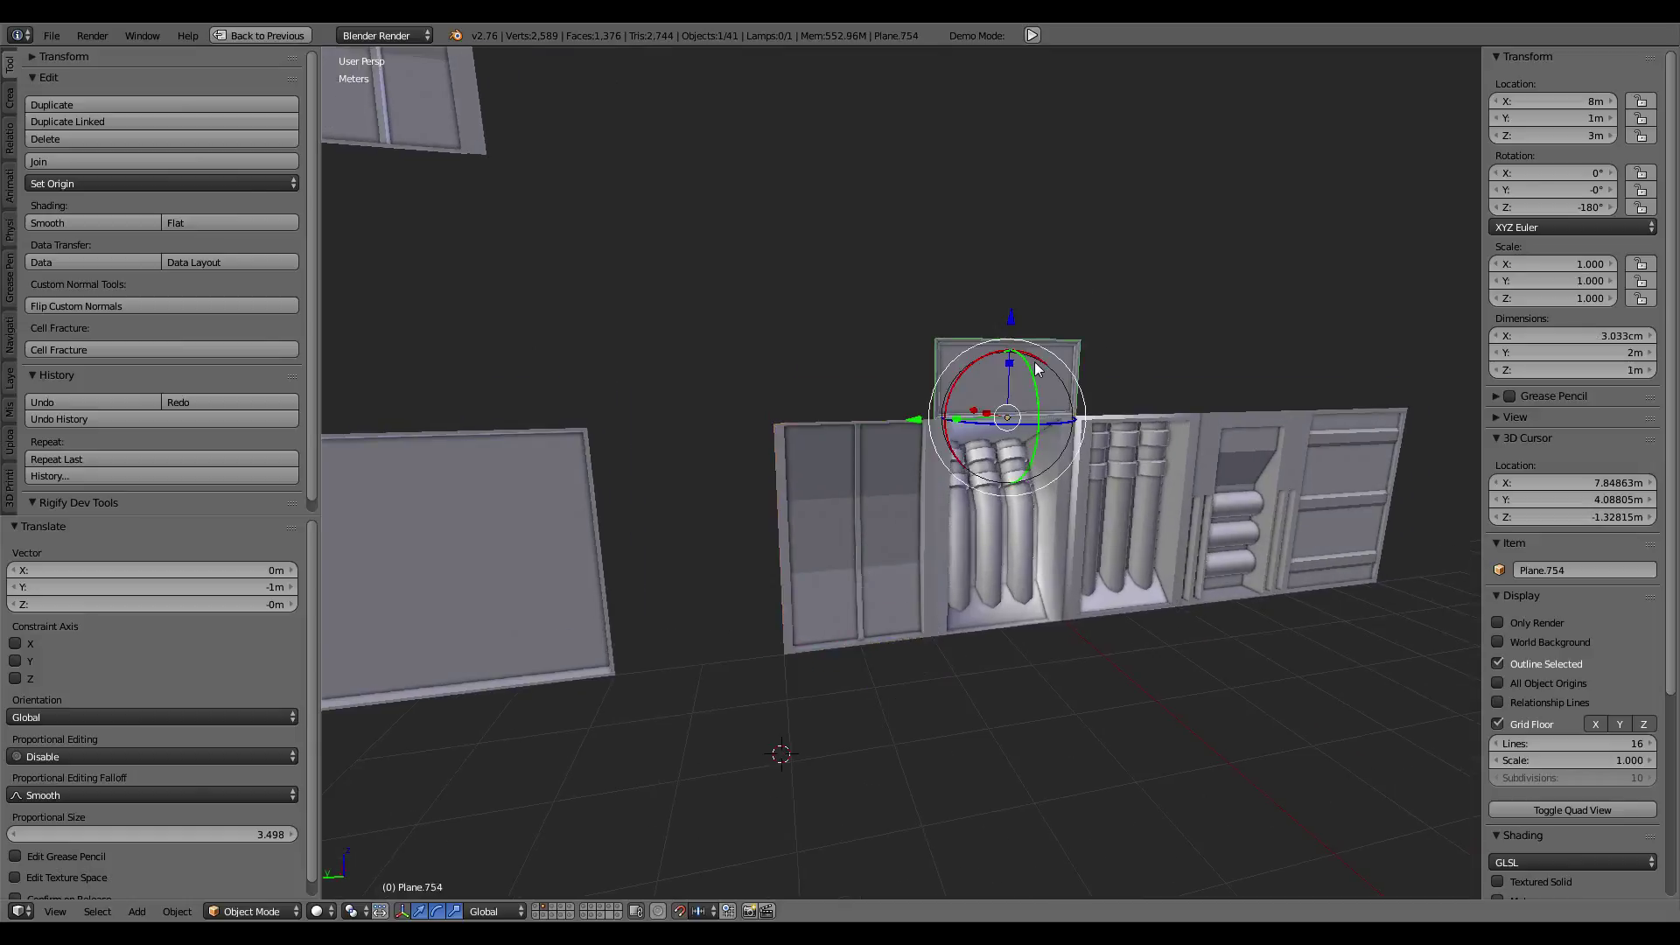
{"action": "scroll", "coordinate": [1067, 367], "scroll_direction": "up", "scroll_amount": 2}
{"action": "key", "text": "g"}
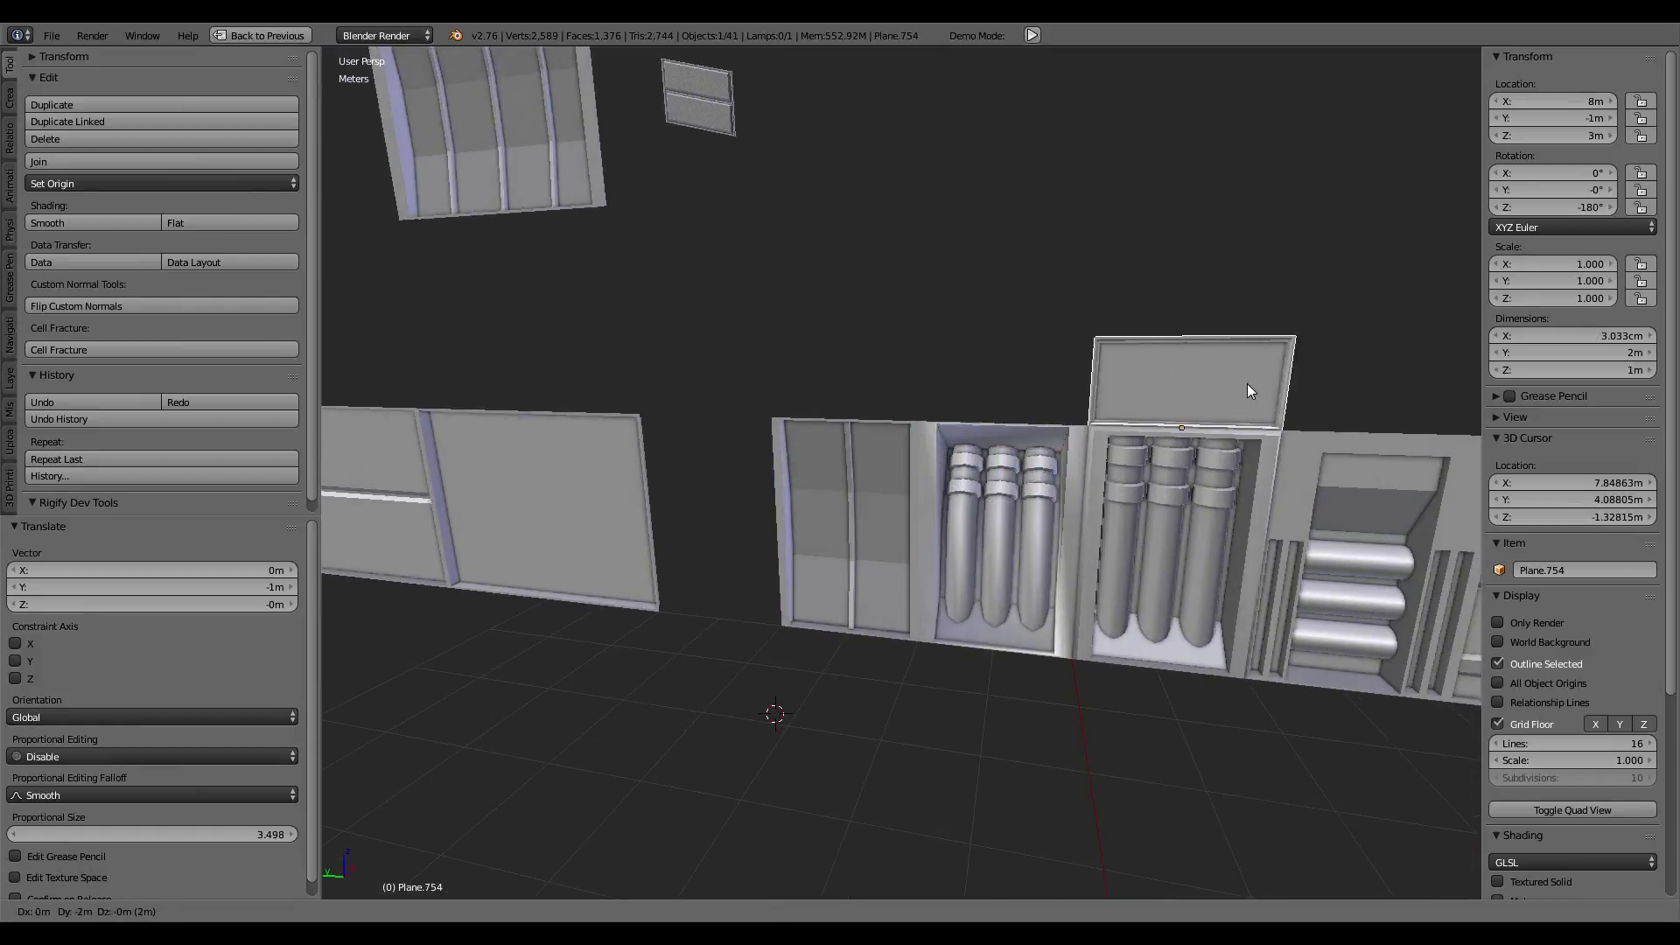
{"action": "right_click", "coordinate": [1238, 385]}
{"action": "mouse_move", "coordinate": [1231, 387]}
{"action": "middle_mouse_down"}
{"action": "mouse_move", "coordinate": [1022, 369]}
{"action": "mouse_move", "coordinate": [1058, 344]}
{"action": "middle_mouse_up"}
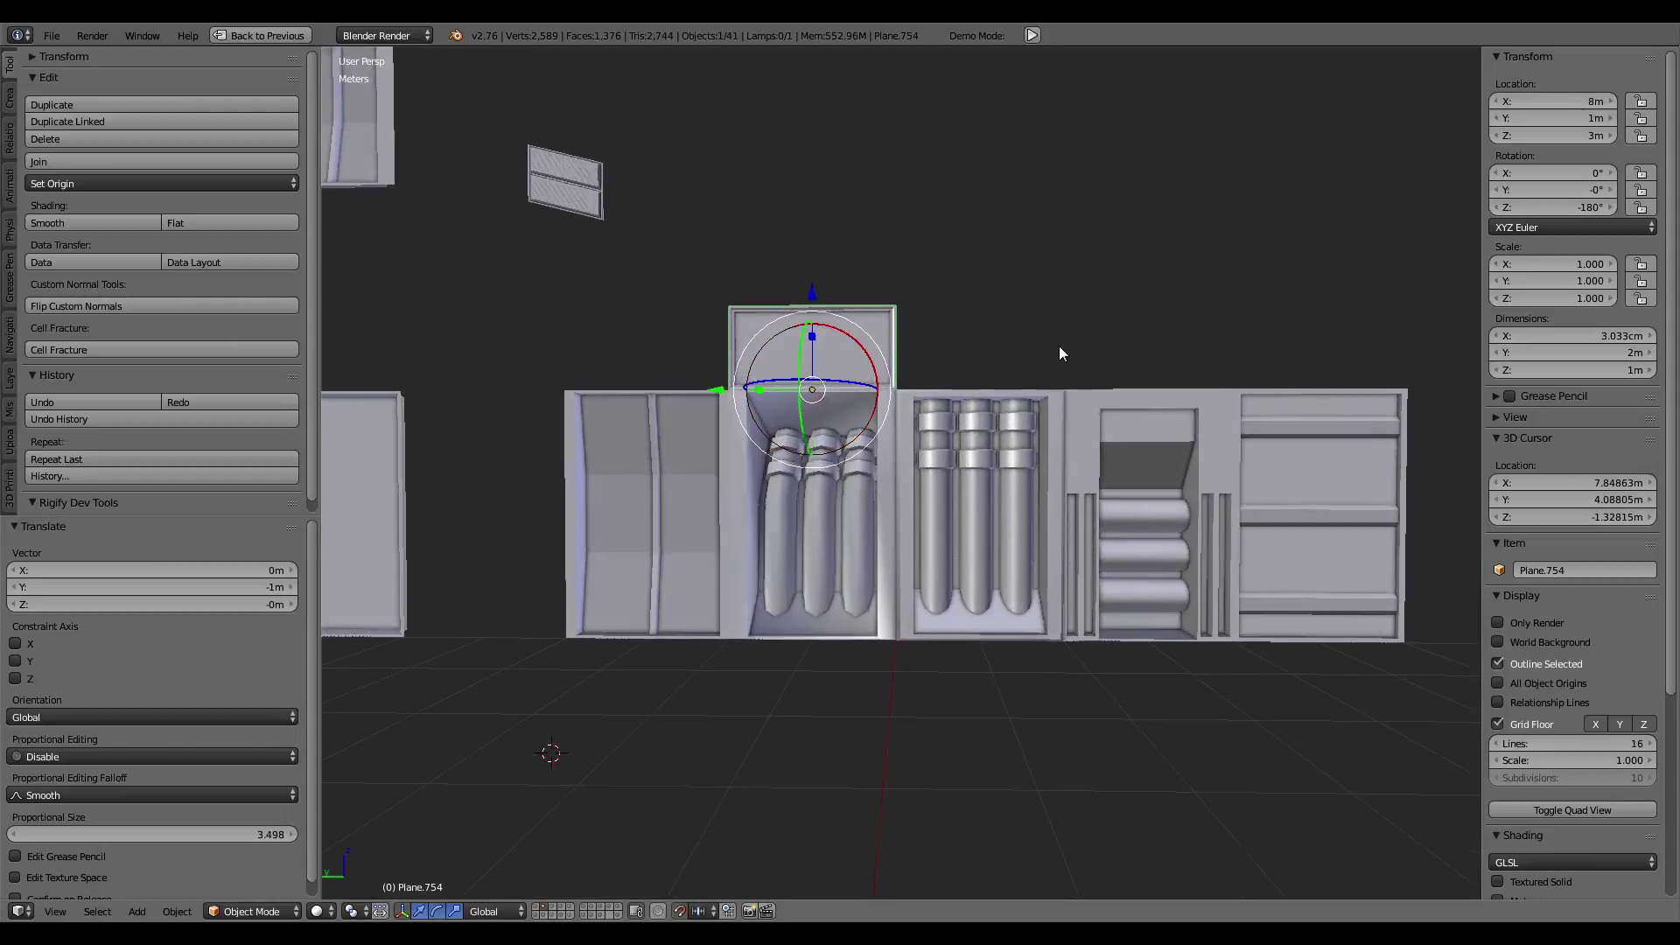
{"action": "key", "text": "g"}
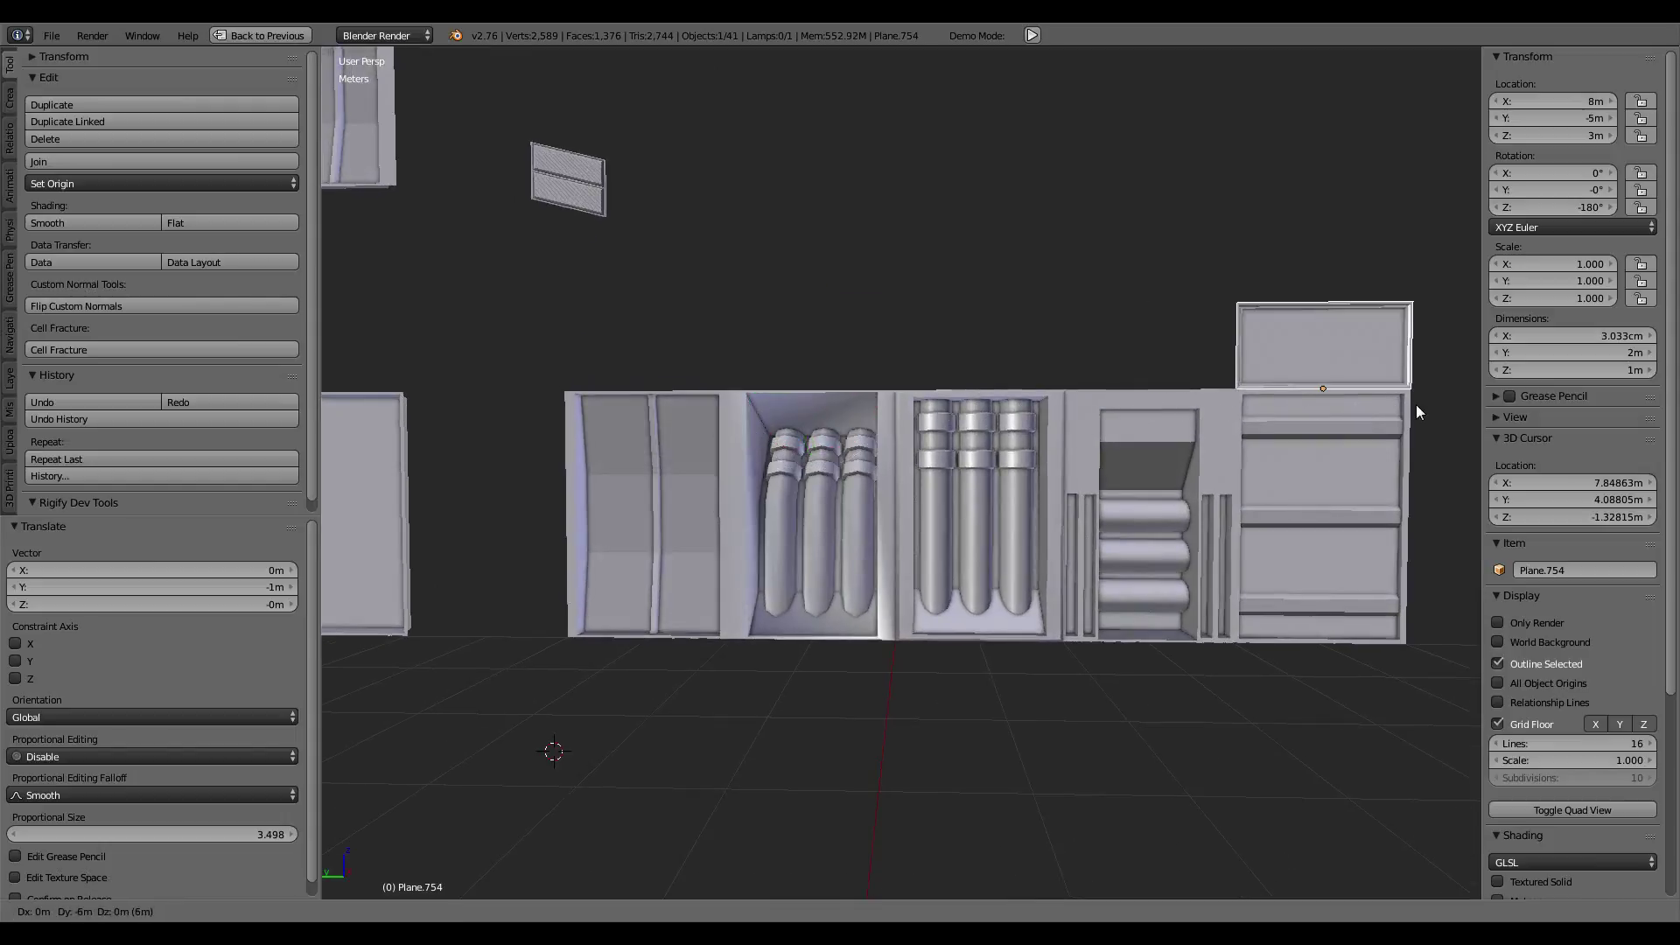
{"action": "left_click", "coordinate": [901, 385]}
{"action": "key", "text": "g"}
{"action": "left_click", "coordinate": [966, 370]}
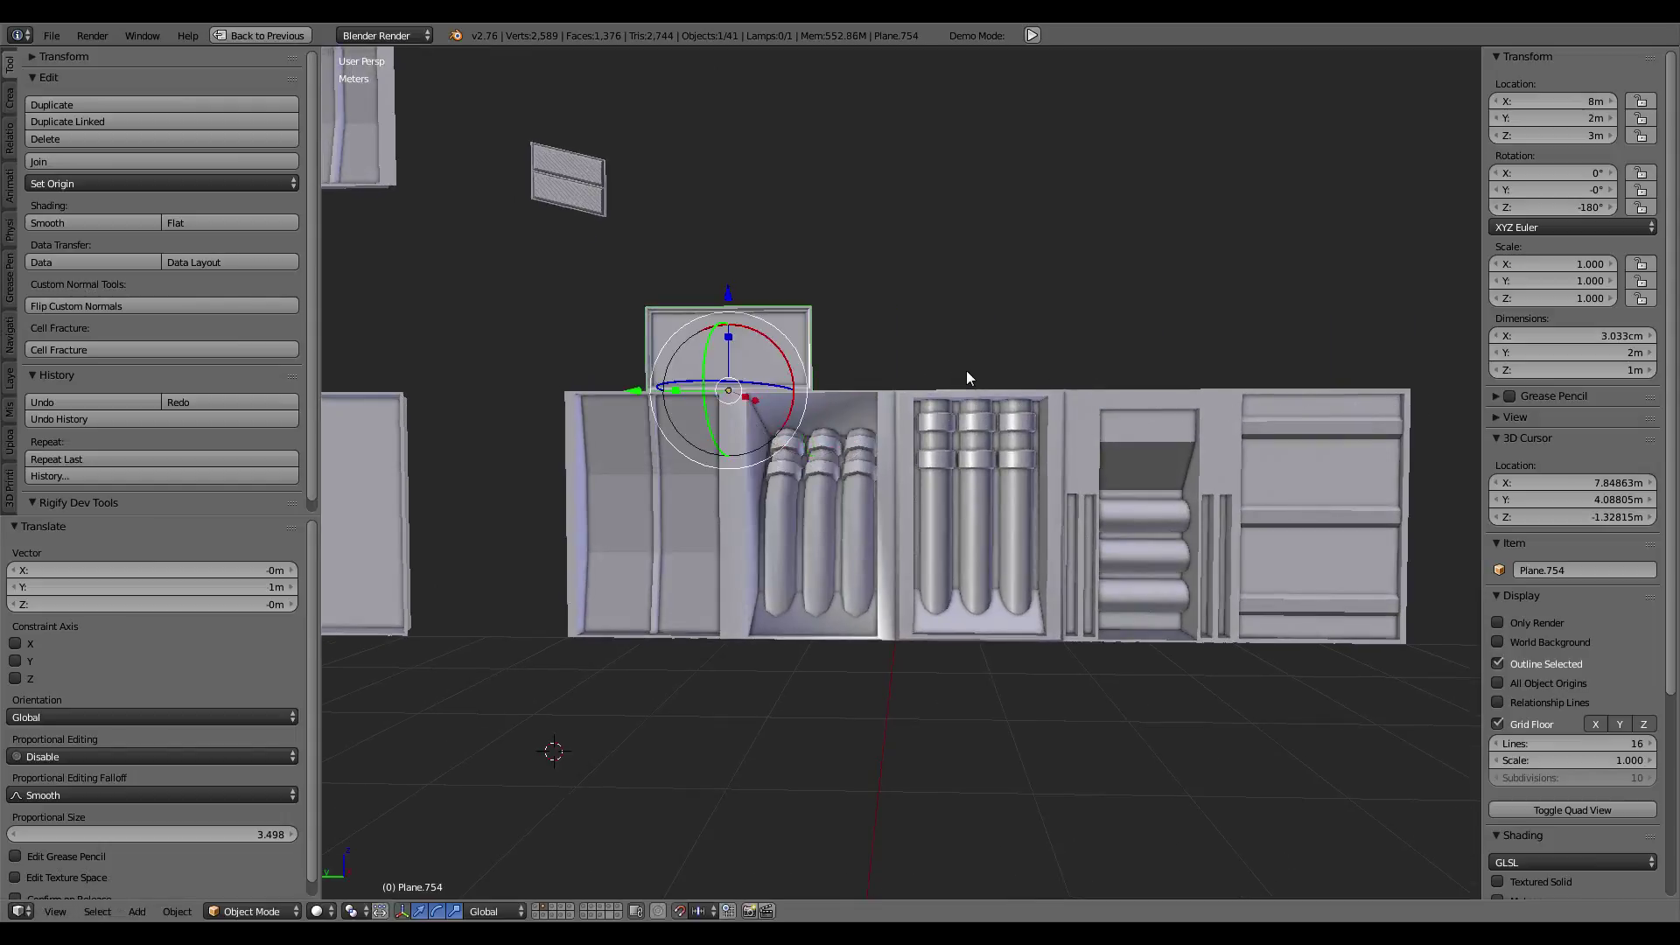
{"action": "key", "text": "g"}
{"action": "left_click", "coordinate": [868, 370]}
Step: Select the door panel, inspect it in Edit Mode, and restore the layout with modifier properties
{"action": "middle_click_drag", "start_coordinate": [868, 370], "coordinate": [880, 474]}
{"action": "scroll", "coordinate": [880, 475], "scroll_direction": "up", "scroll_amount": 3}
{"action": "scroll", "coordinate": [922, 437], "scroll_direction": "up", "scroll_amount": 3}
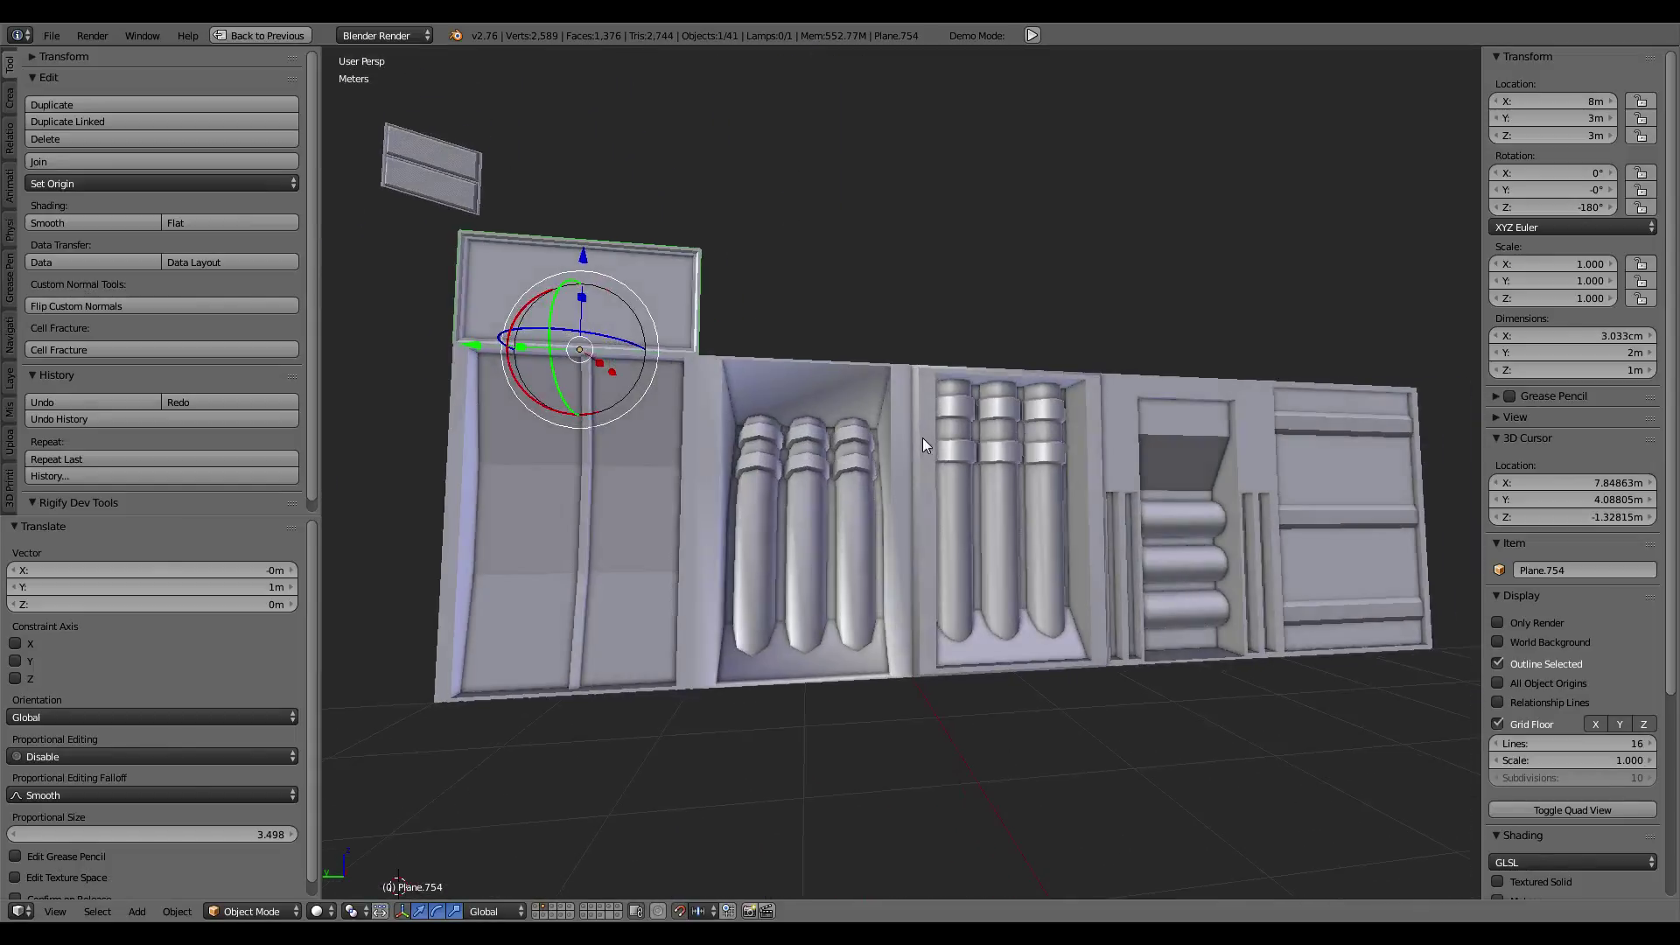
{"action": "right_click", "coordinate": [737, 475]}
{"action": "middle_click_drag", "start_coordinate": [858, 500], "coordinate": [1059, 495], "text": "shift"}
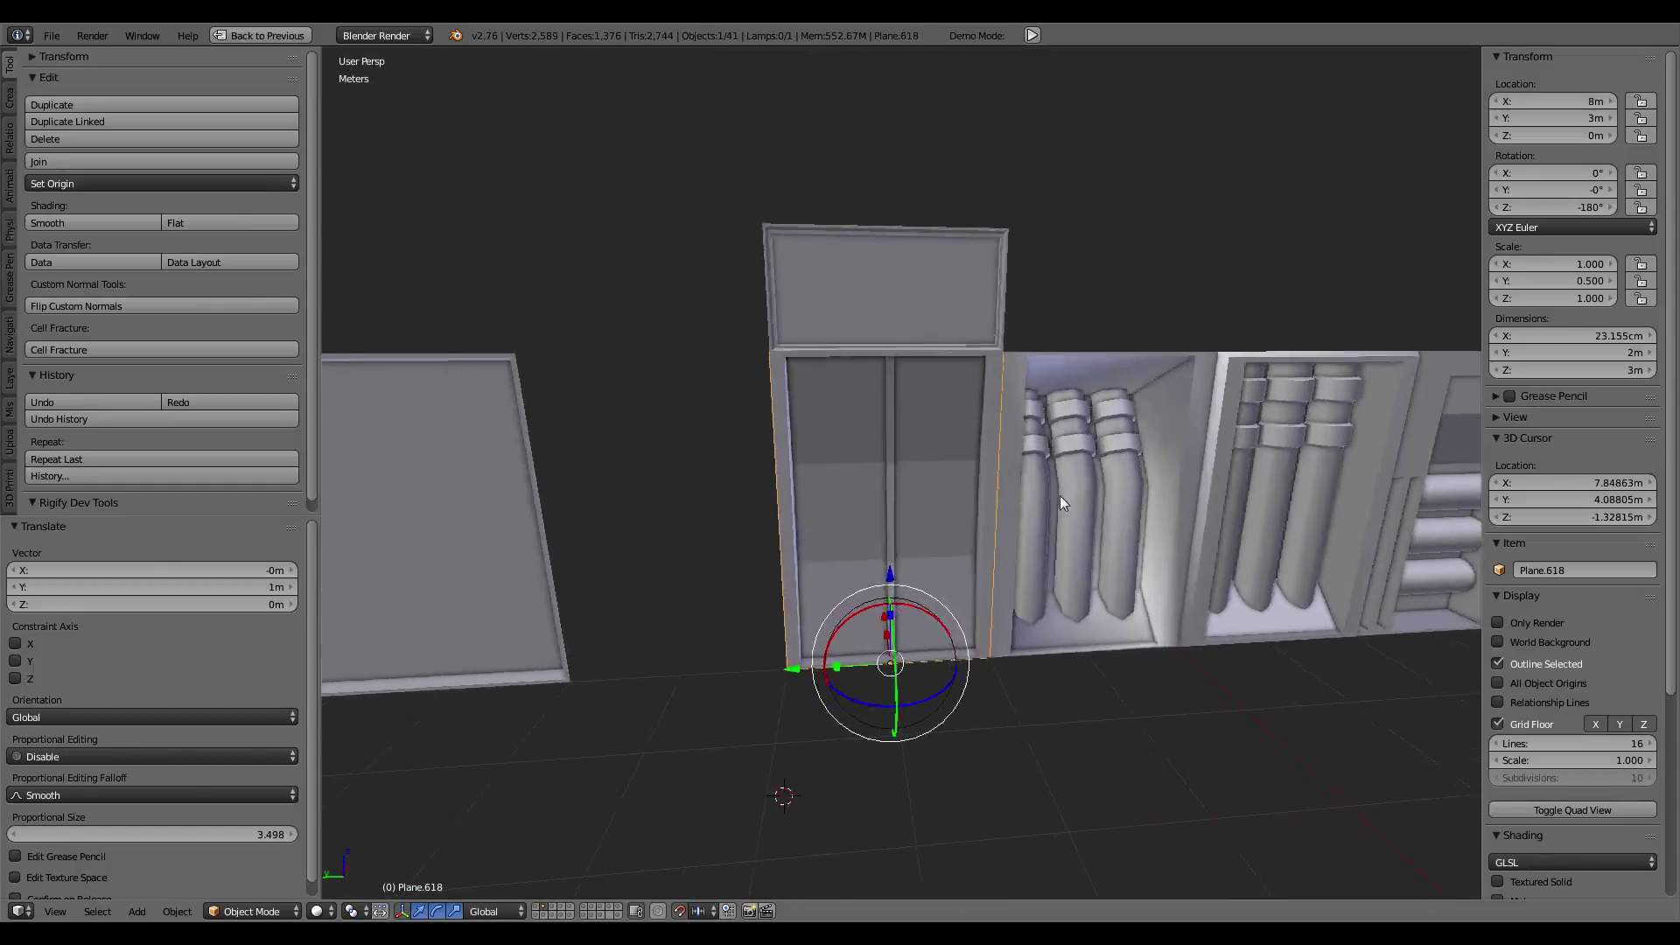
{"action": "scroll", "coordinate": [875, 462], "scroll_direction": "up", "scroll_amount": 3}
{"action": "key", "text": "Tab"}
{"action": "scroll", "coordinate": [884, 443], "scroll_direction": "up", "scroll_amount": 3}
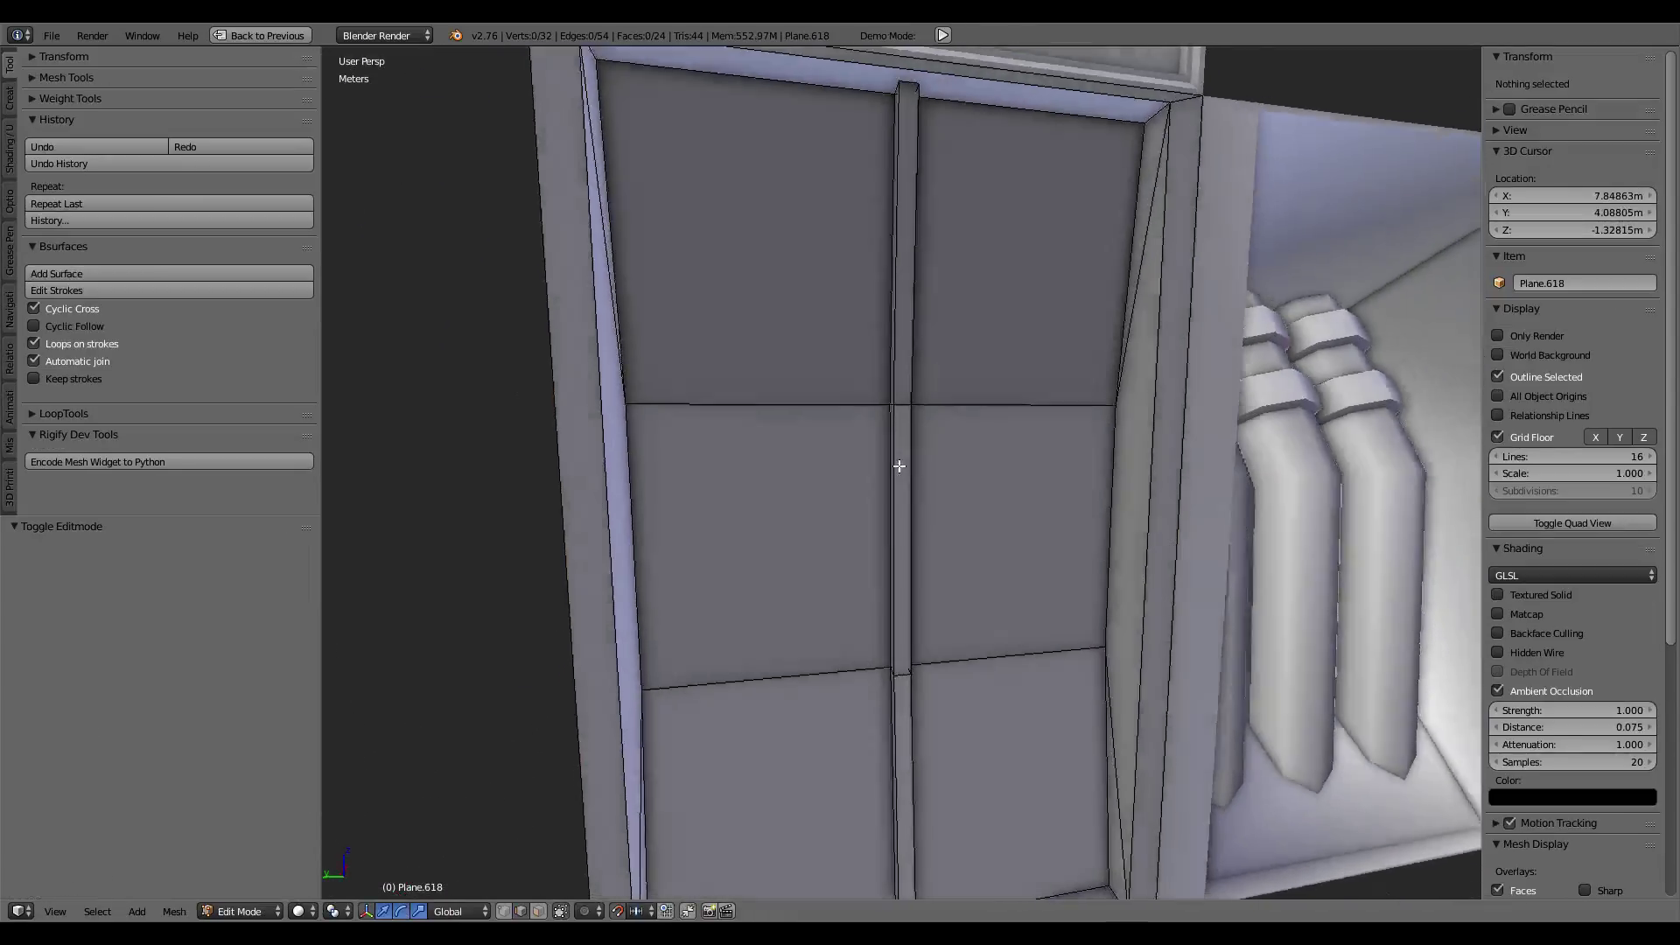
{"action": "middle_click_drag", "start_coordinate": [885, 444], "coordinate": [952, 442]}
{"action": "key", "text": "Tab"}
{"action": "scroll", "coordinate": [953, 443], "scroll_direction": "down", "scroll_amount": 3}
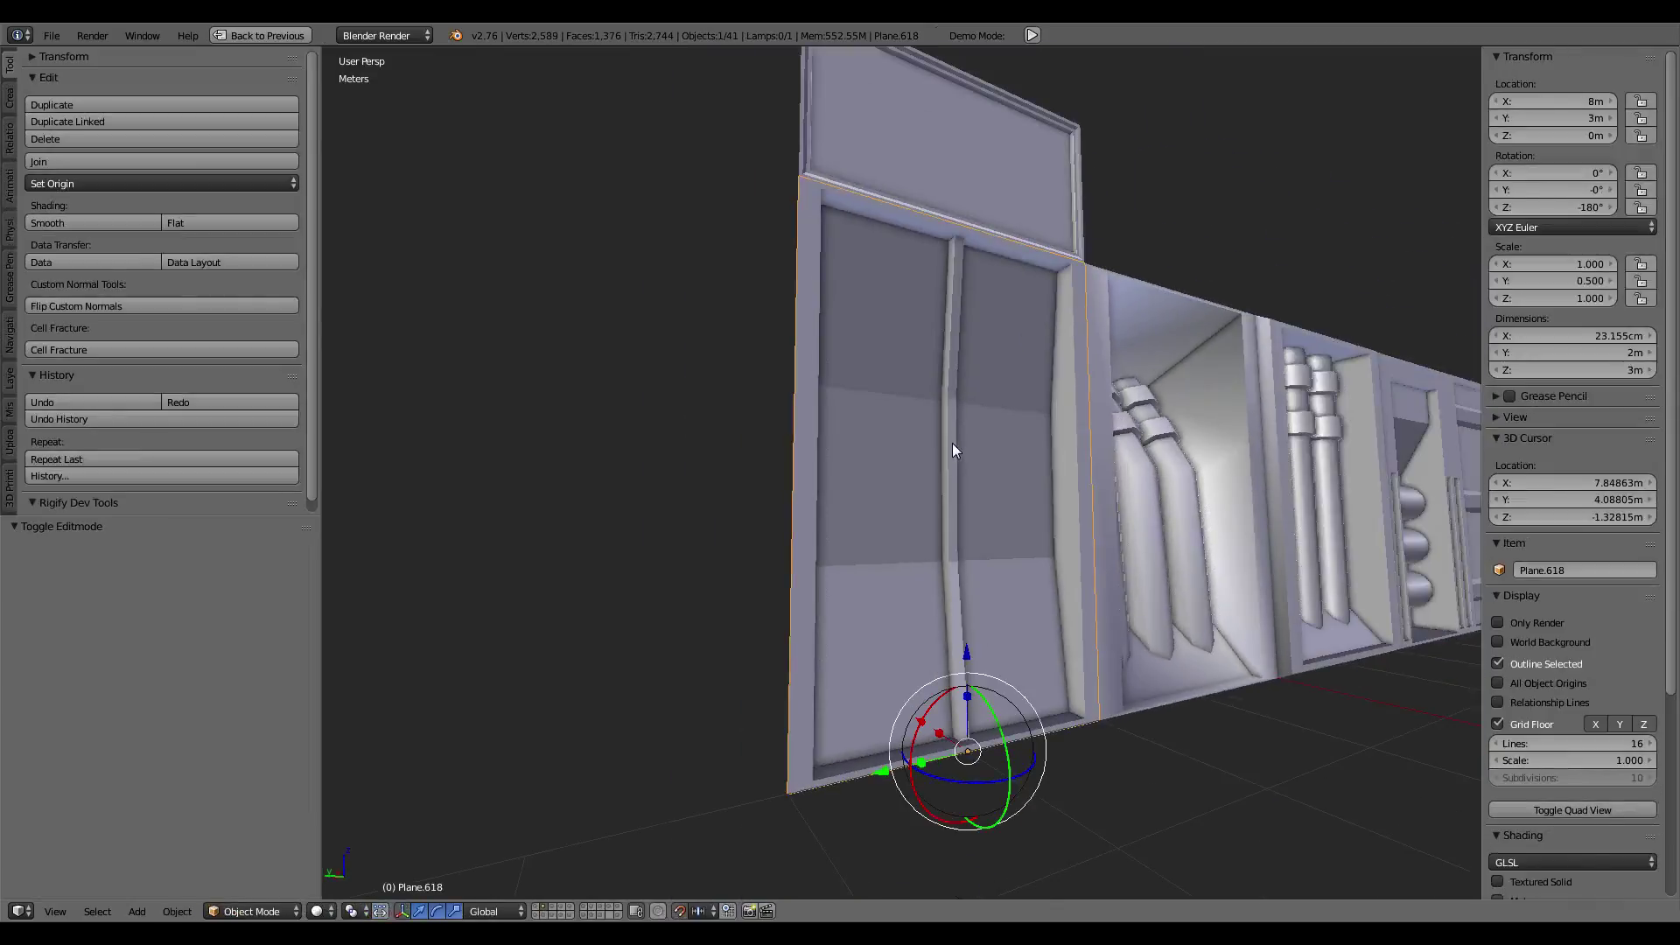
{"action": "key", "text": "ctrl+Up"}
Step: Add a Subdivision Surface modifier and place it above EdgeSplit in the stack
{"action": "left_click", "coordinate": [359, 646]}
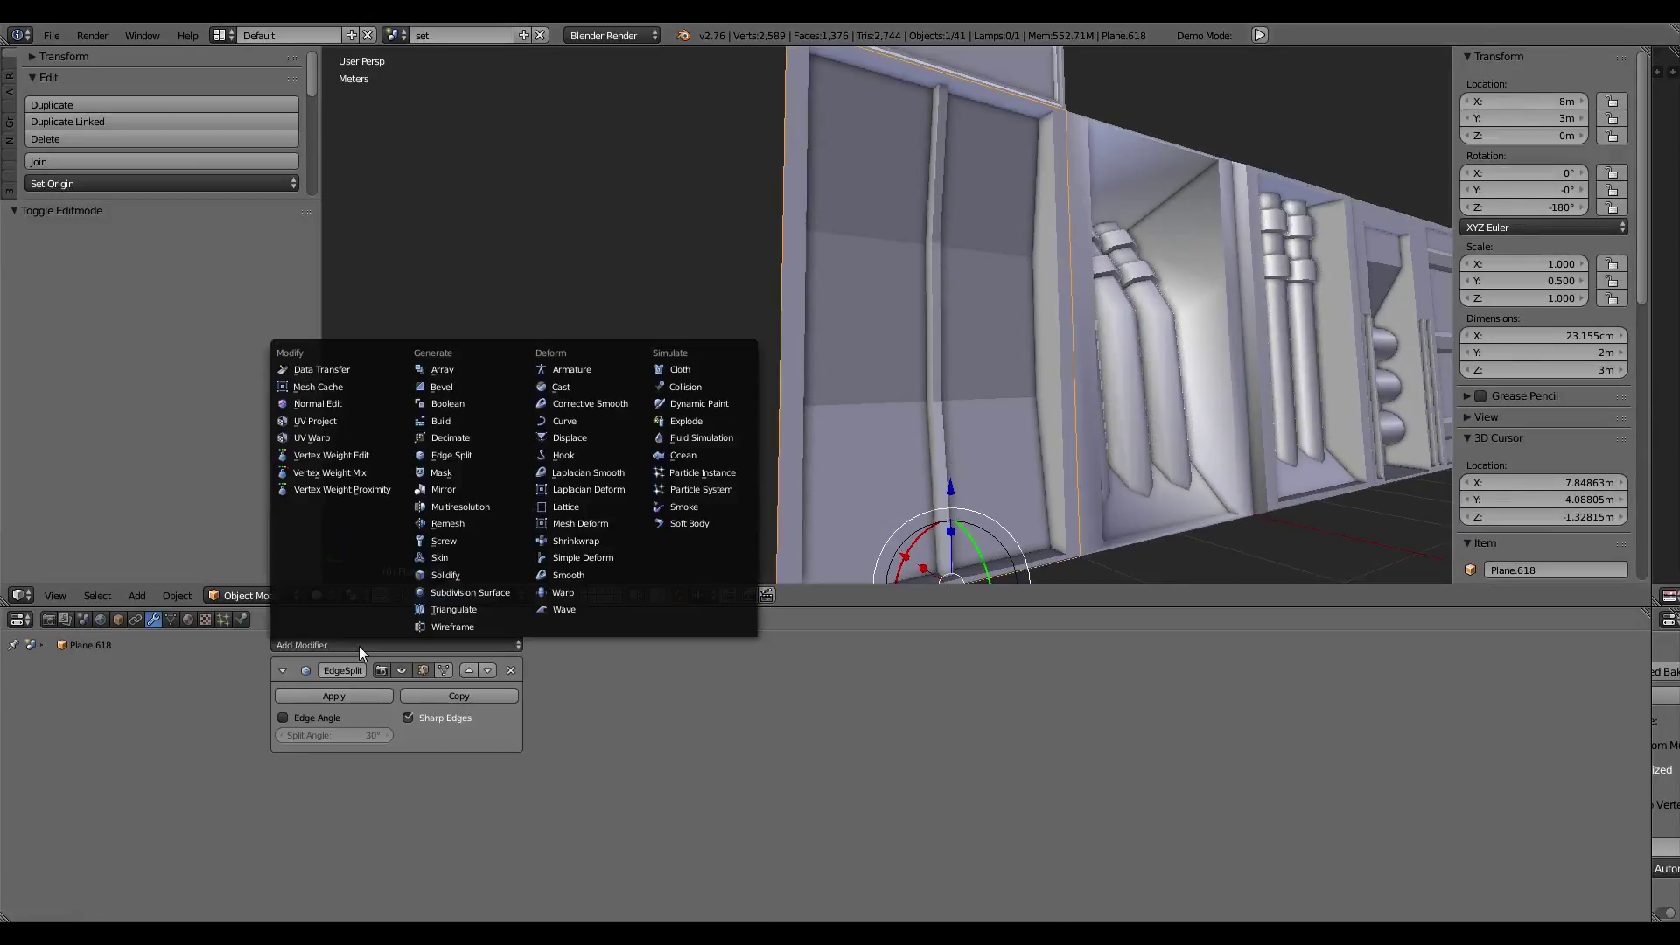
{"action": "left_click", "coordinate": [445, 594]}
{"action": "left_click", "coordinate": [468, 765]}
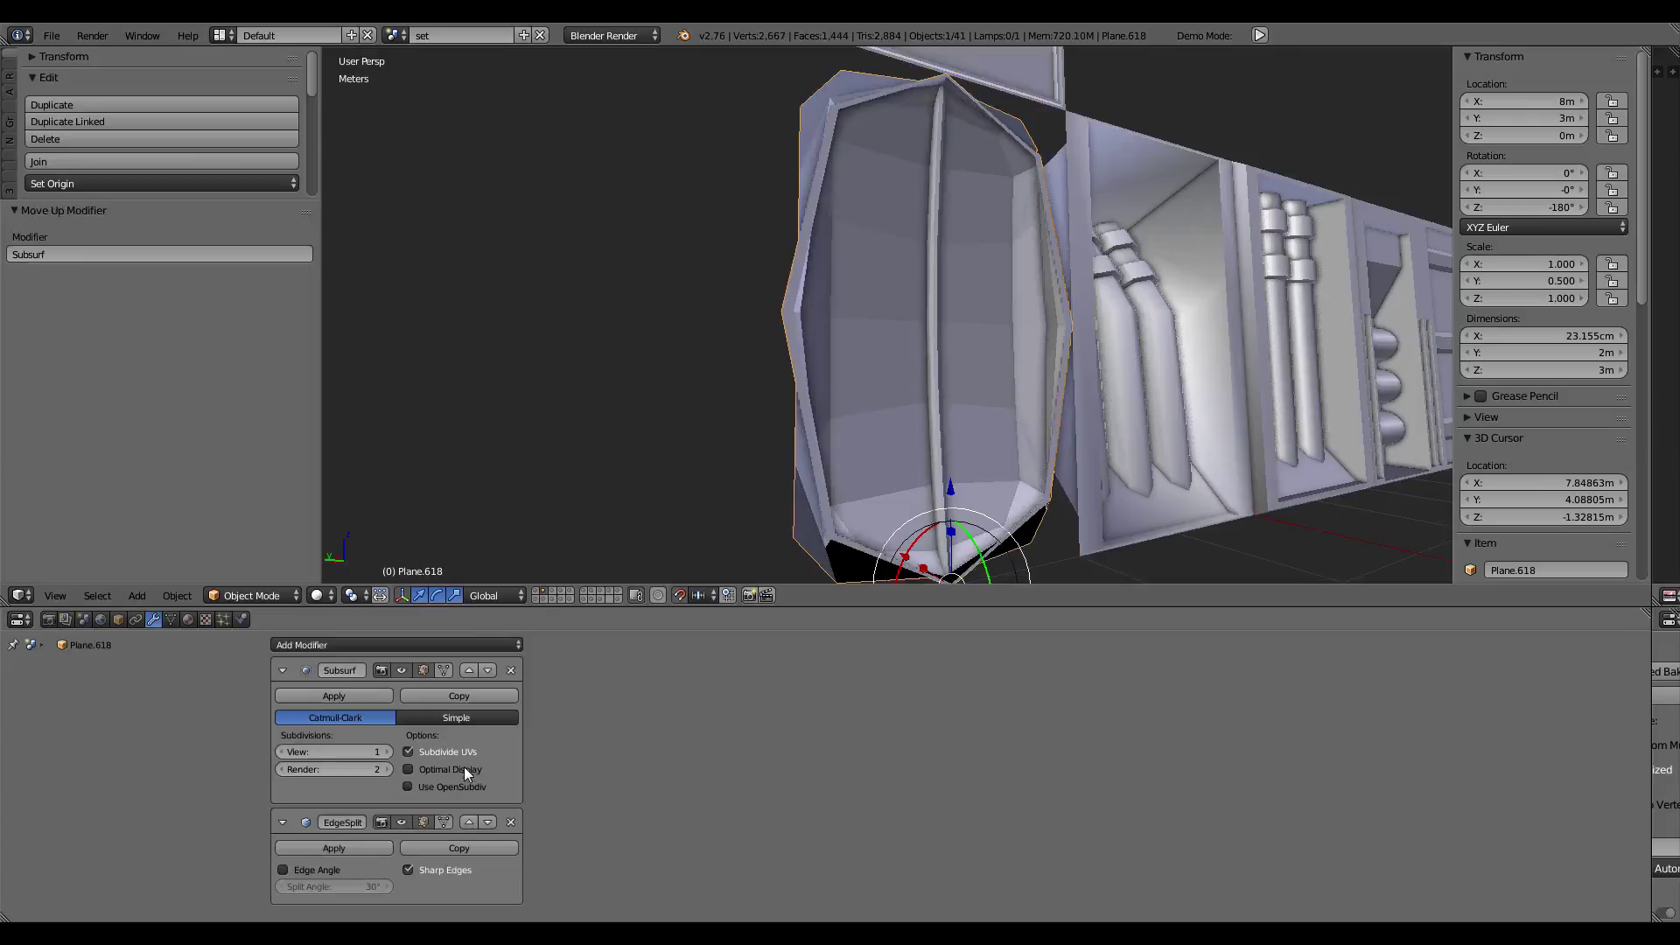
{"action": "key", "text": "ctrl+Up"}
Step: Select all of the door panel's geometry and set every edge's crease to 1
{"action": "key", "text": "Tab"}
{"action": "key", "text": "a"}
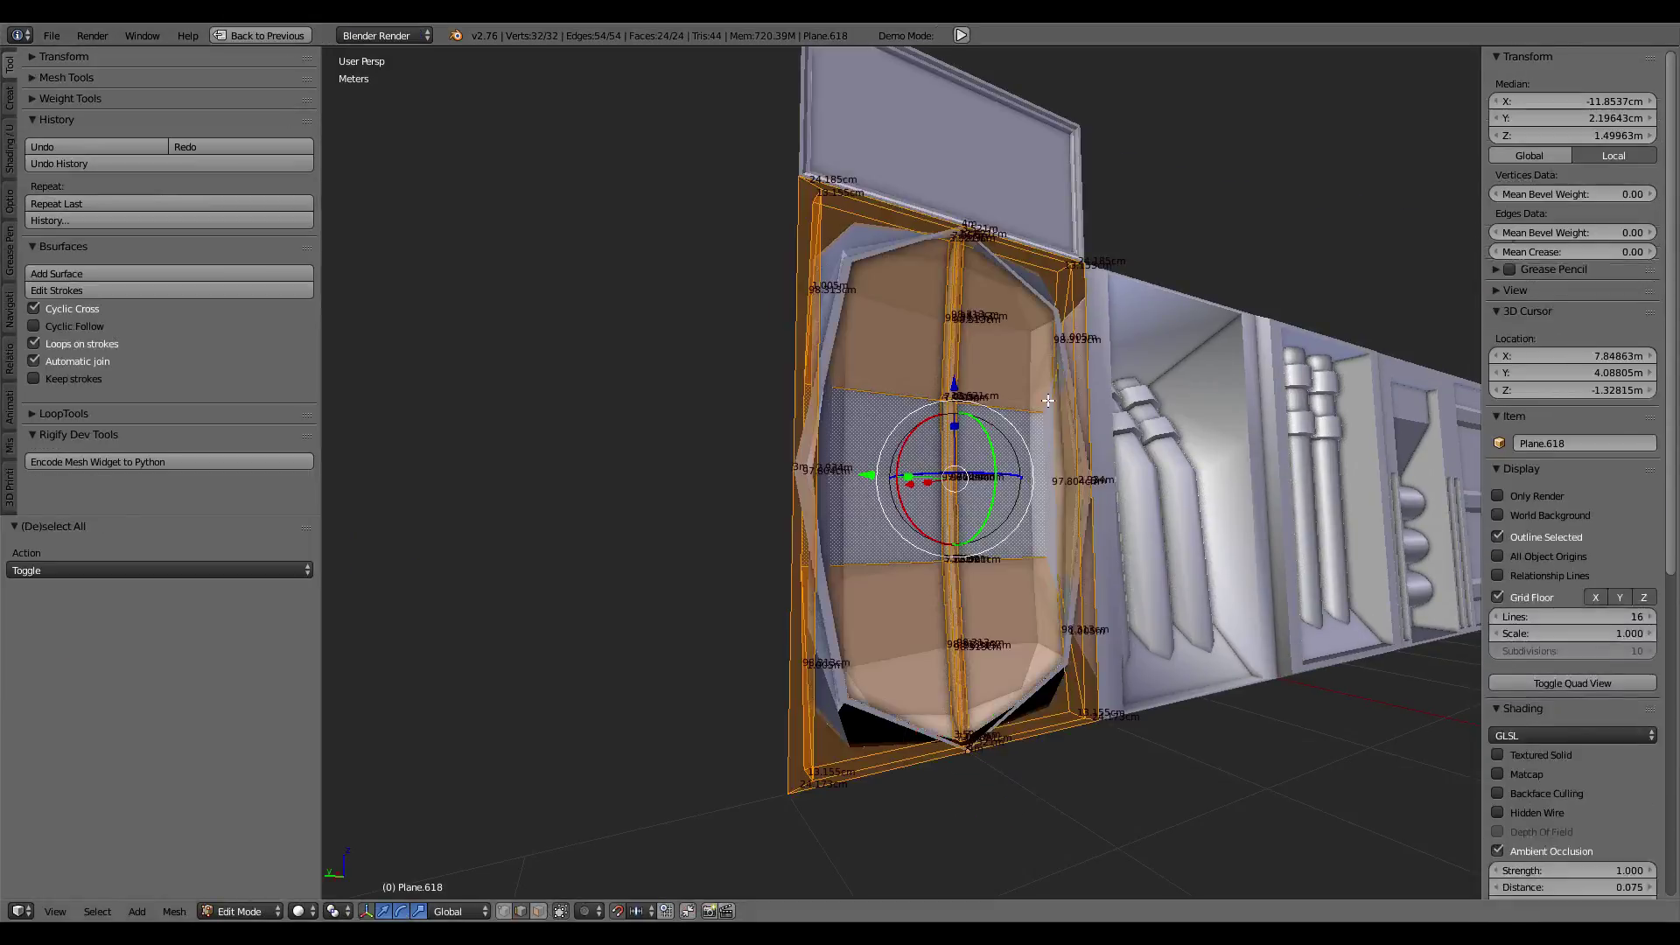
{"action": "left_click_drag", "start_coordinate": [1563, 258], "coordinate": [1601, 259]}
{"action": "scroll", "coordinate": [956, 480], "scroll_direction": "up", "scroll_amount": 4}
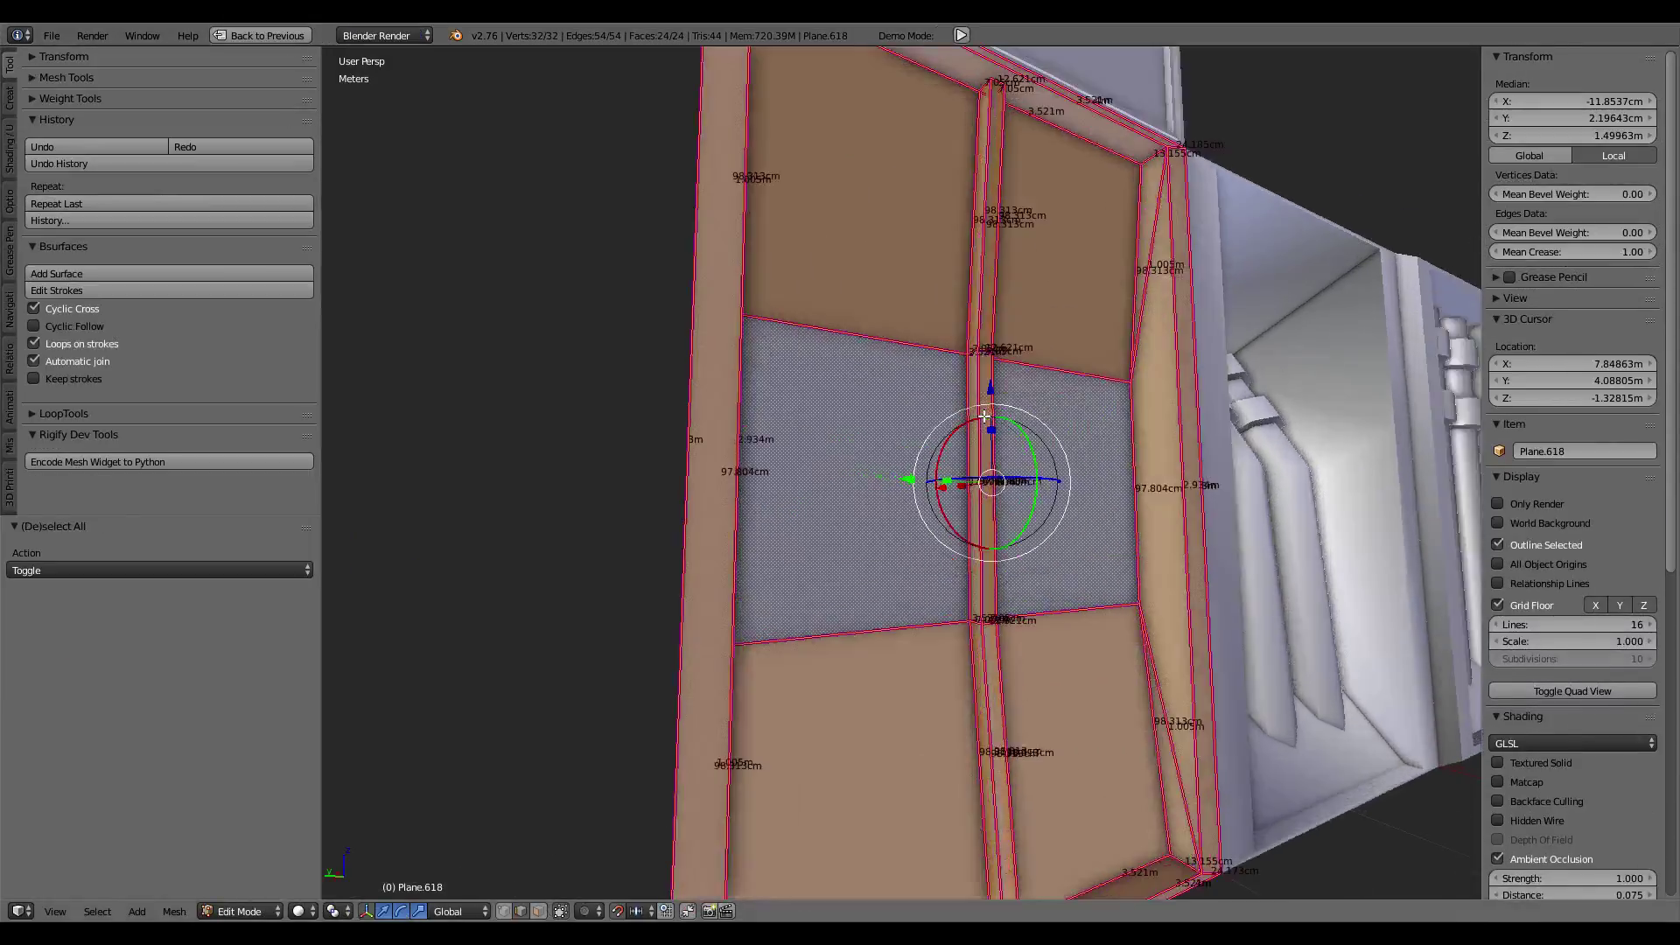
{"action": "middle_click_drag", "start_coordinate": [927, 490], "coordinate": [957, 479]}
Step: Remove the crease from the door's horizontal edge loop
{"action": "right_click", "coordinate": [1008, 432], "text": "alt"}
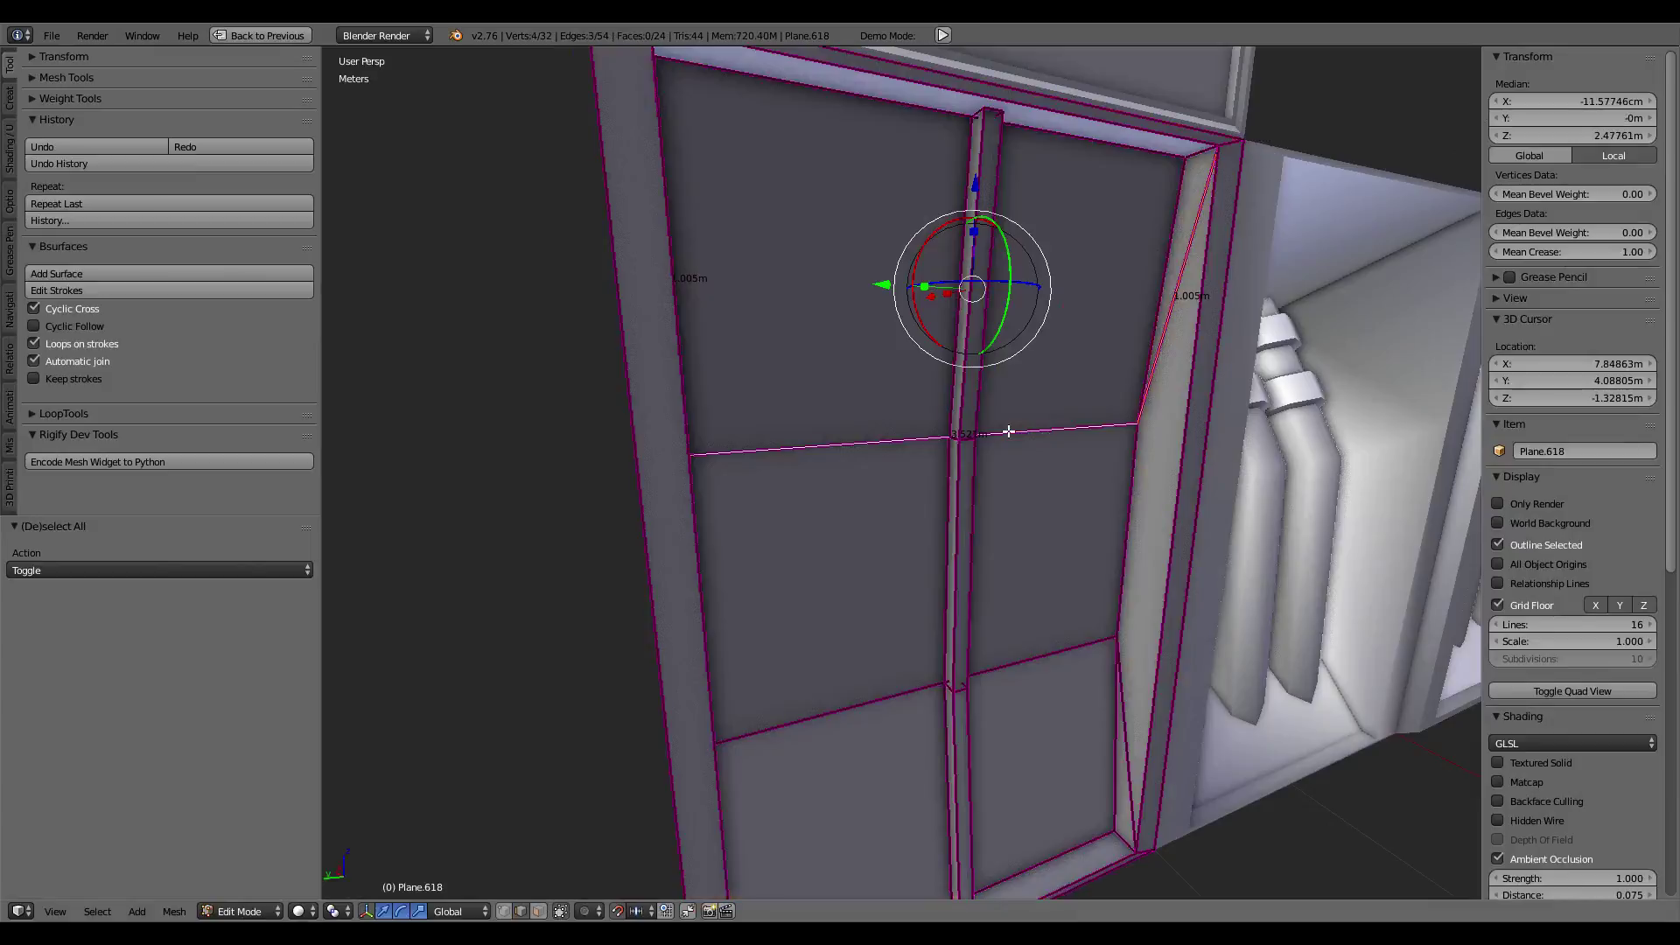
{"action": "right_click", "coordinate": [1176, 313], "text": "shift"}
{"action": "middle_click_drag", "start_coordinate": [1177, 313], "coordinate": [1029, 323]}
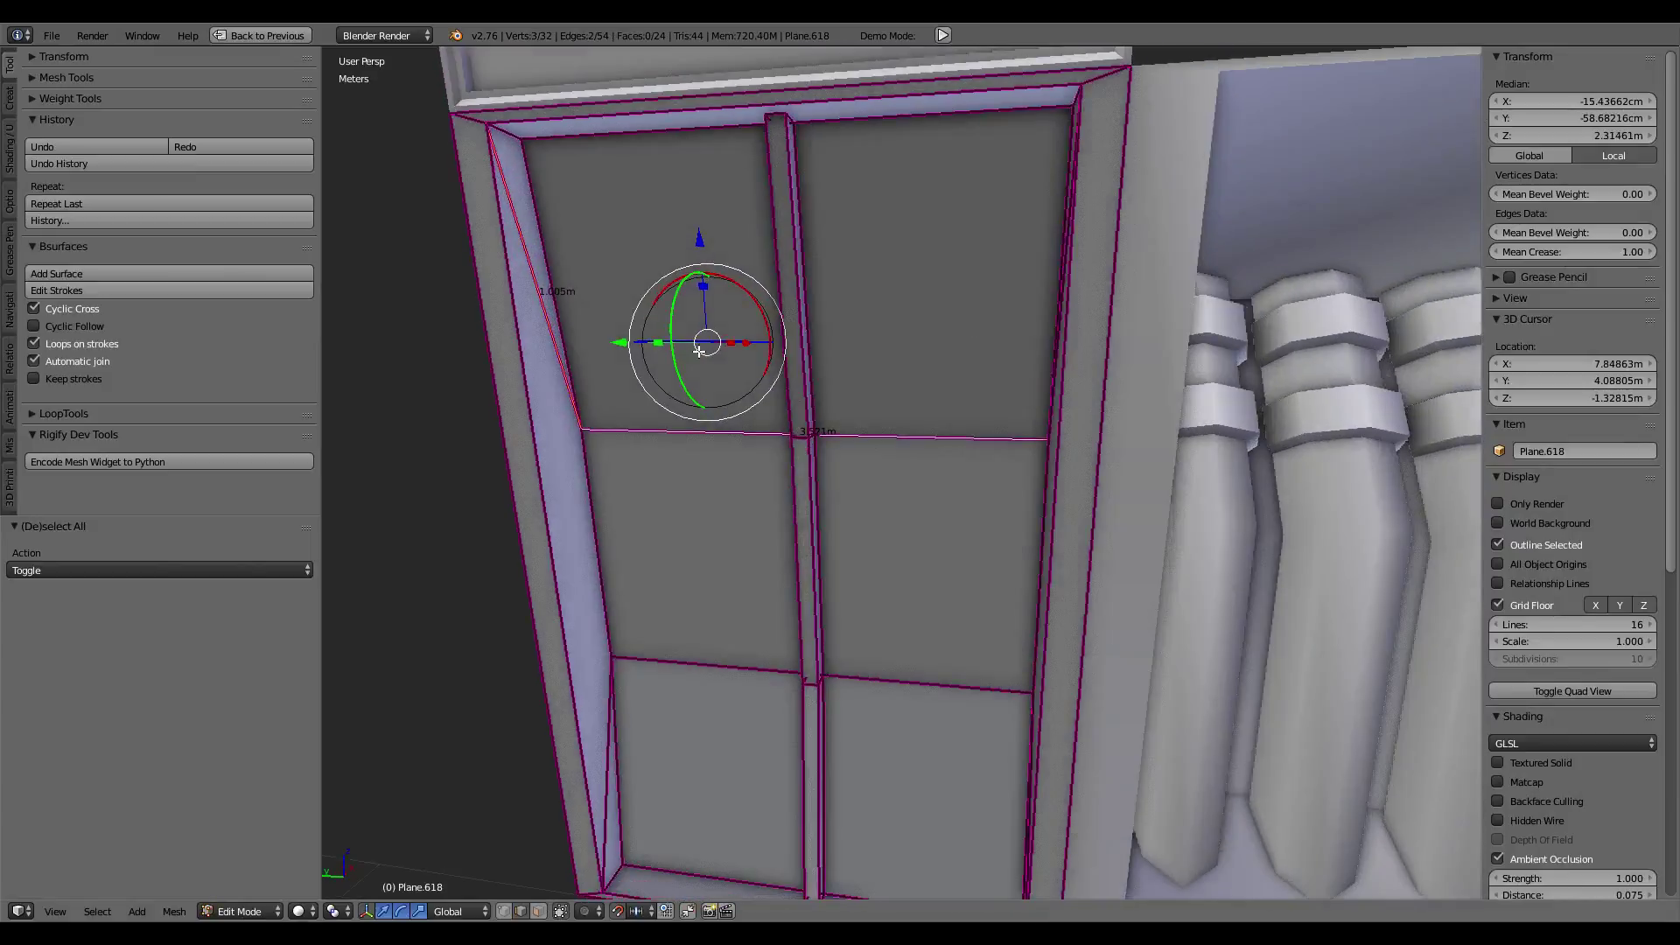
{"action": "middle_click_drag", "start_coordinate": [700, 352], "coordinate": [806, 360]}
{"action": "left_click_drag", "start_coordinate": [1618, 254], "coordinate": [1566, 253]}
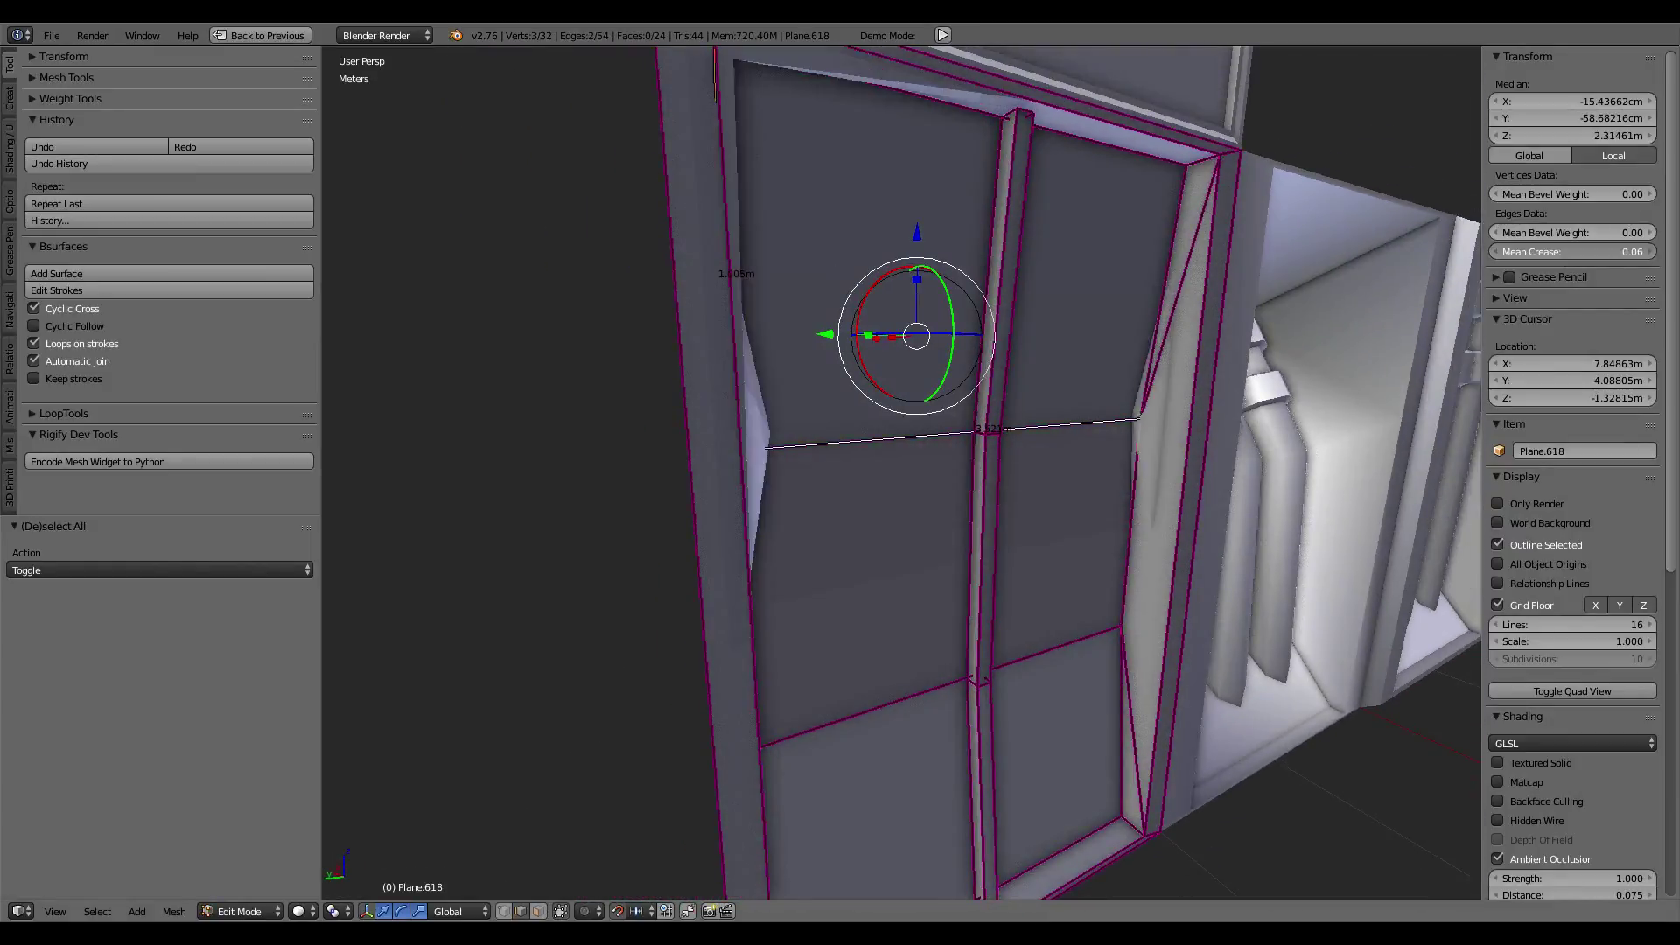
Step: Select the door's upper and lower horizontal edge loops
{"action": "right_click", "coordinate": [1075, 627]}
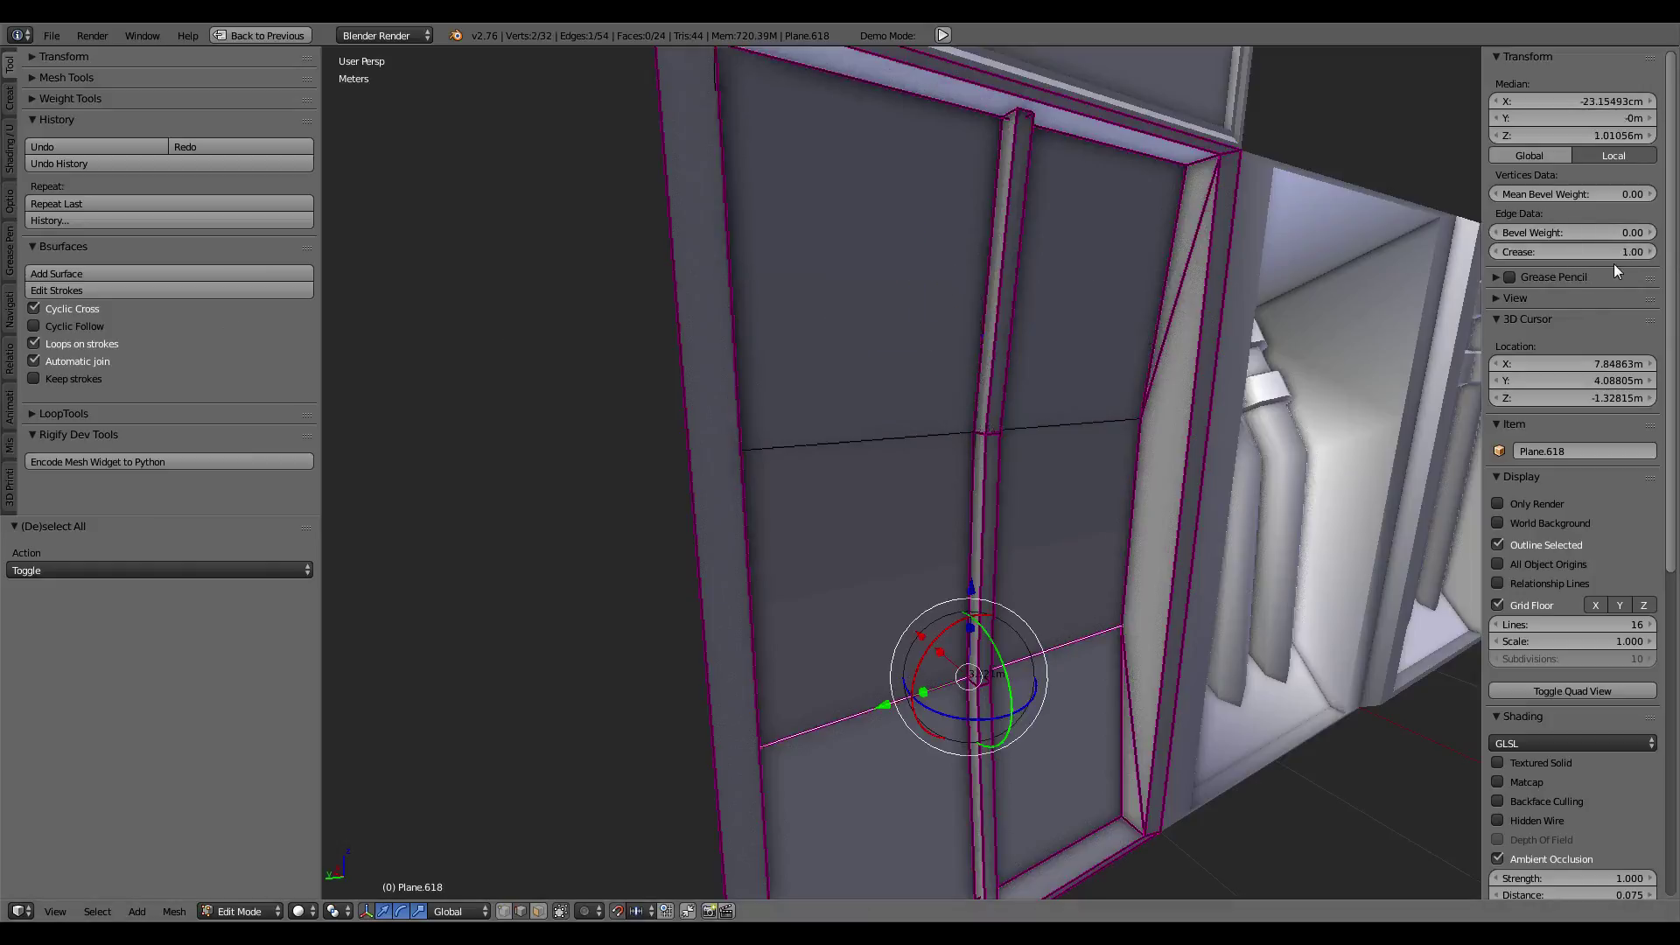
{"action": "right_click", "coordinate": [993, 435], "text": "alt"}
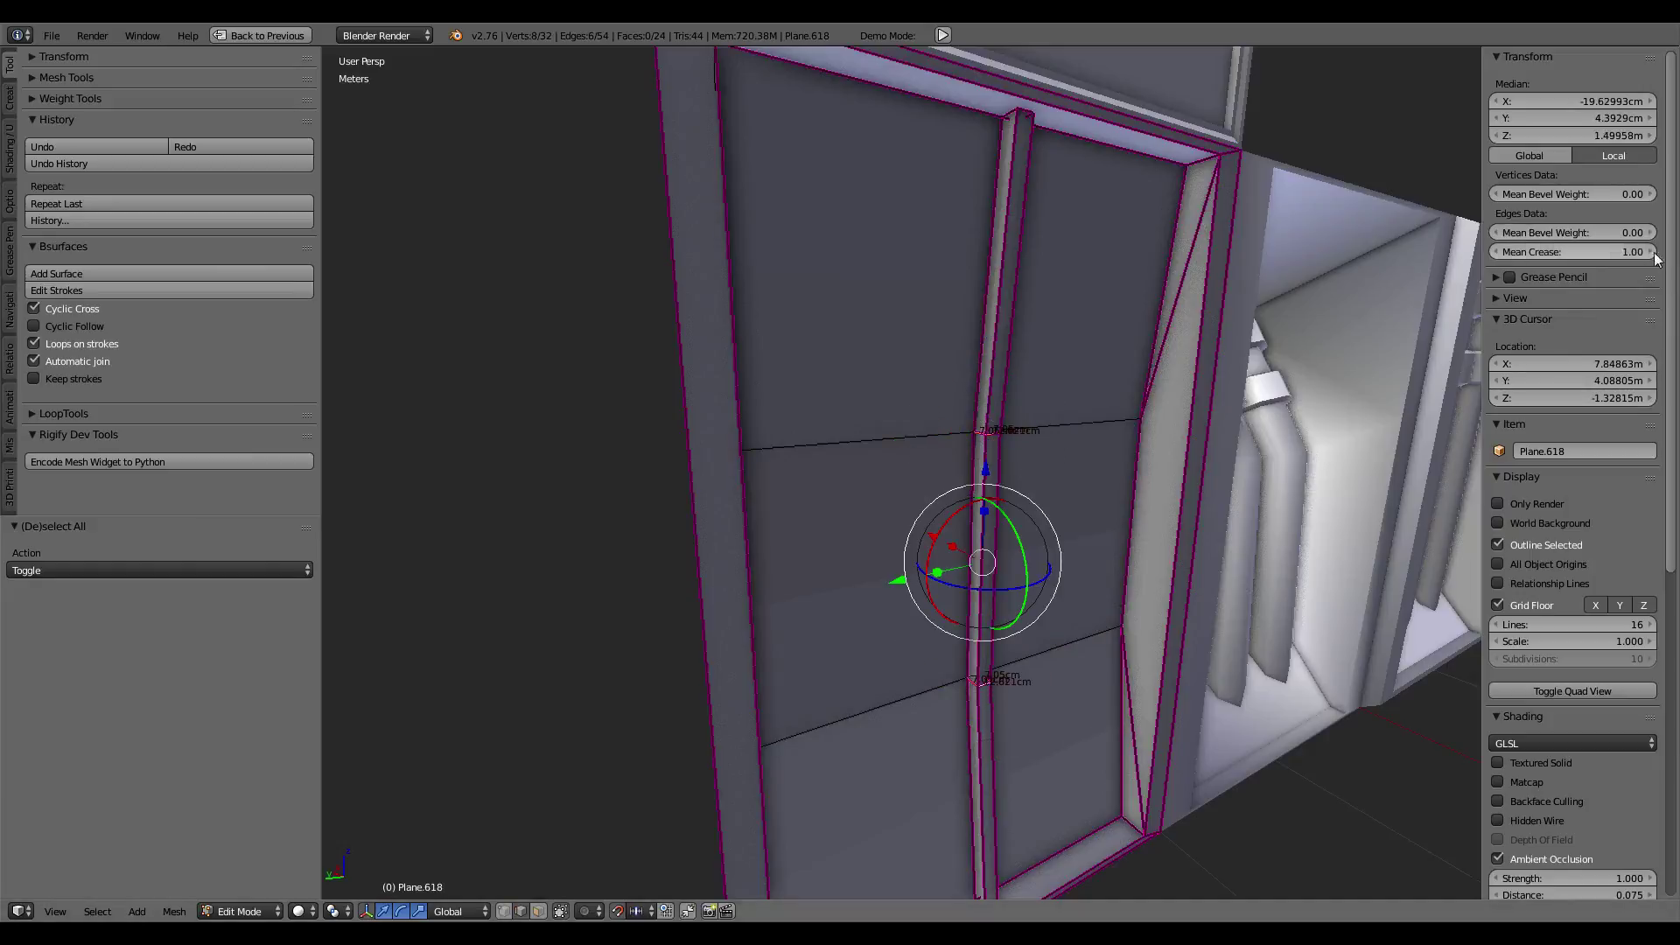
{"action": "mouse_move", "coordinate": [1194, 333]}
{"action": "middle_mouse_down"}
{"action": "mouse_move", "coordinate": [1005, 330]}
{"action": "mouse_move", "coordinate": [1114, 366]}
{"action": "mouse_move", "coordinate": [1020, 379]}
{"action": "middle_mouse_up"}
{"action": "key", "text": "Tab"}
{"action": "key", "text": "Tab"}
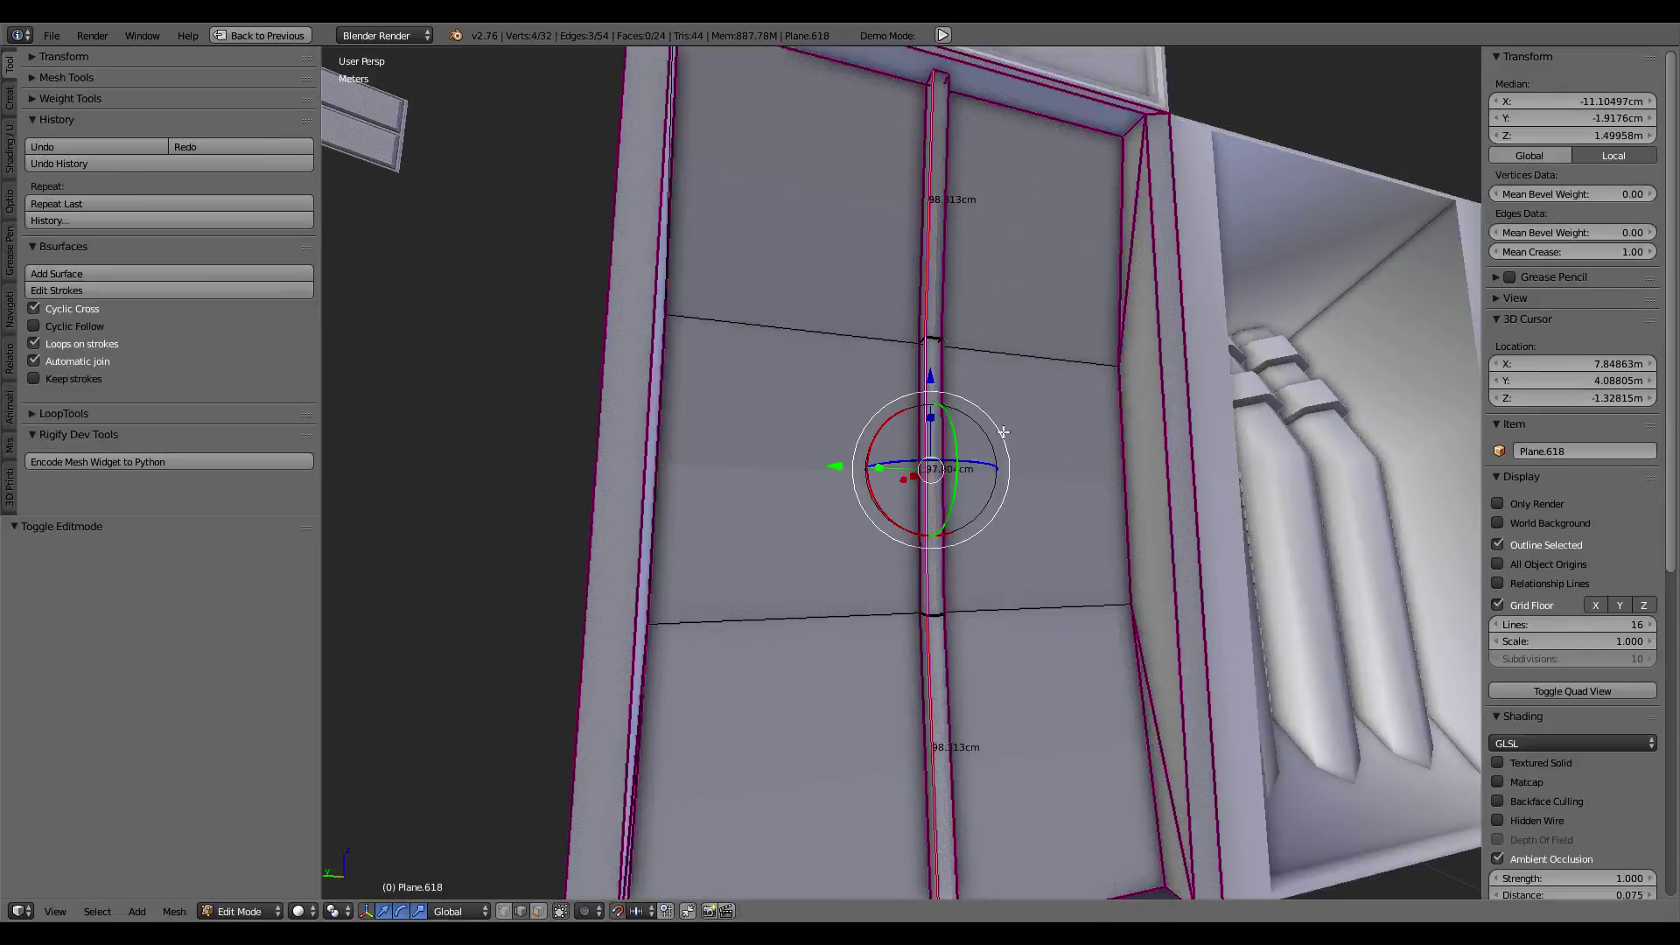
{"action": "right_click", "coordinate": [950, 430], "text": "alt+shift"}
{"action": "key", "text": "ctrl+e"}
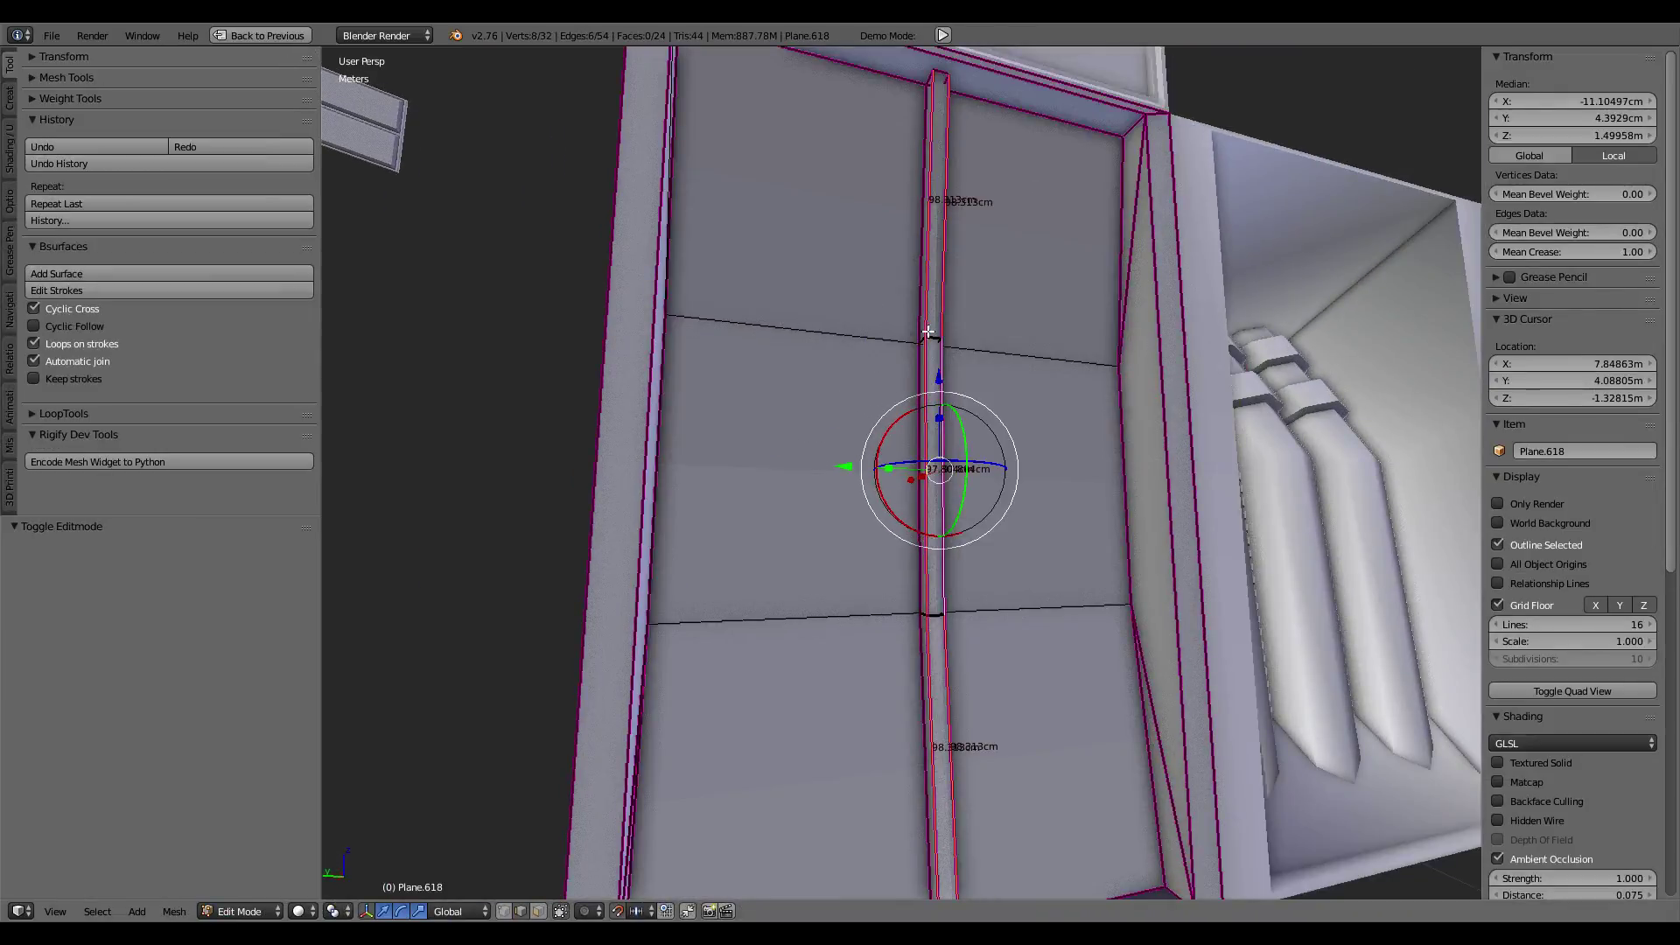
{"action": "right_click", "coordinate": [933, 328], "text": "alt"}
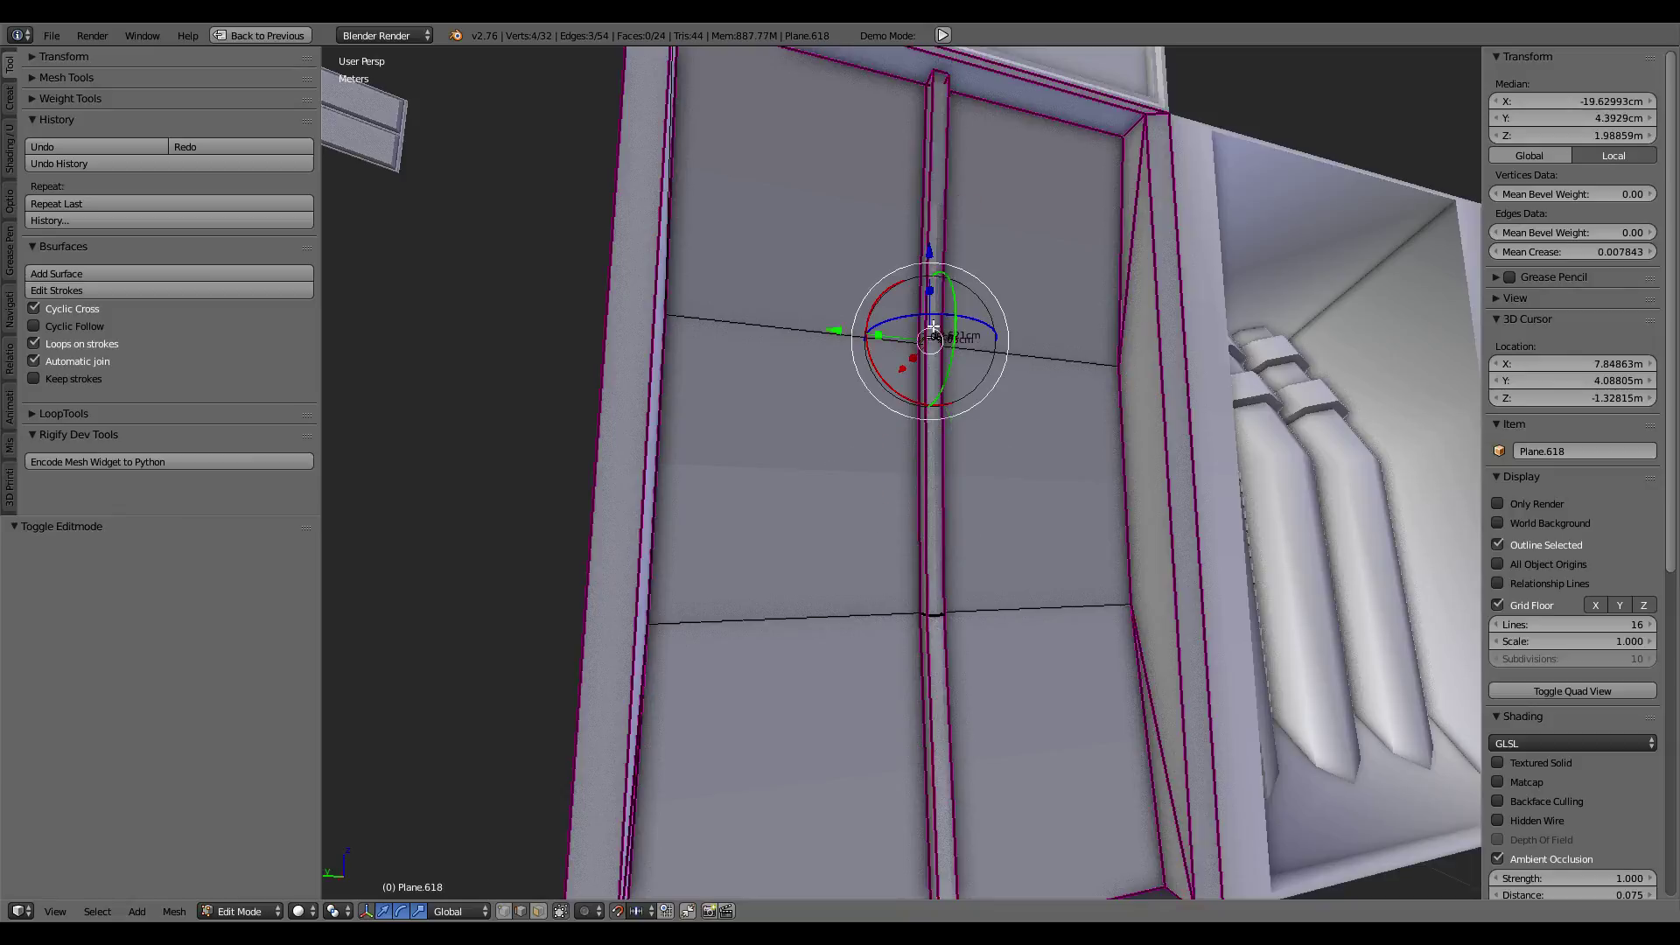
{"action": "right_click", "coordinate": [936, 612], "text": "alt+shift"}
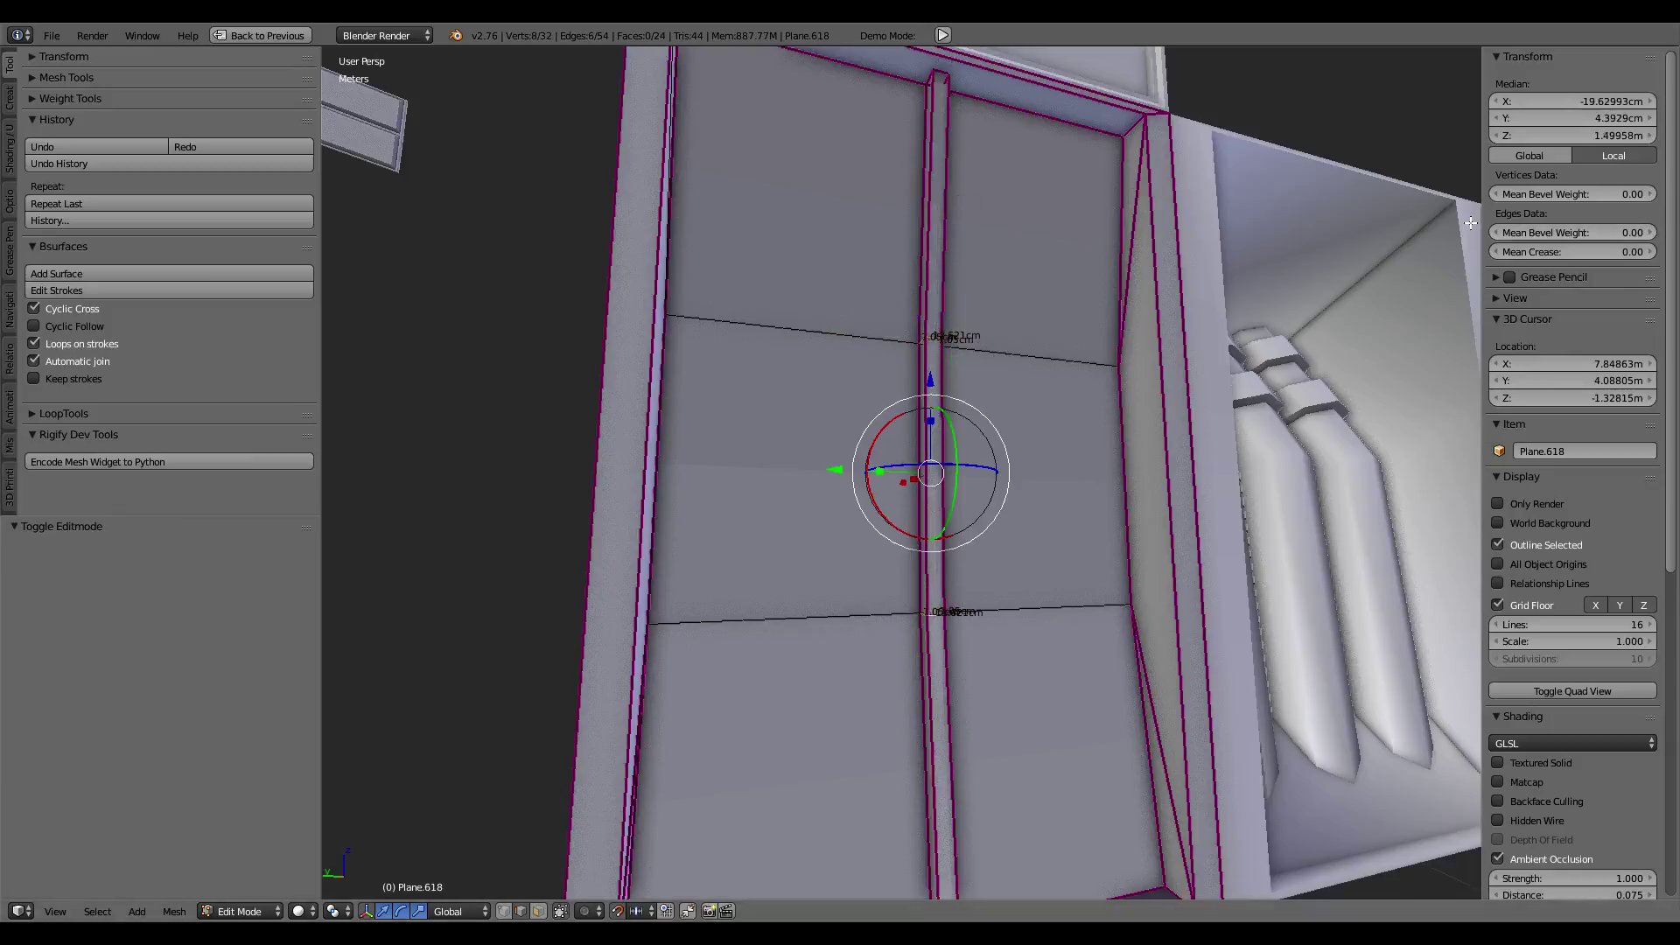
Step: Select individual door frame edges and orbit to inspect them
{"action": "scroll", "coordinate": [881, 340], "scroll_direction": "down", "scroll_amount": 5}
{"action": "middle_click_drag", "start_coordinate": [881, 339], "coordinate": [919, 367]}
{"action": "right_click", "coordinate": [956, 376]}
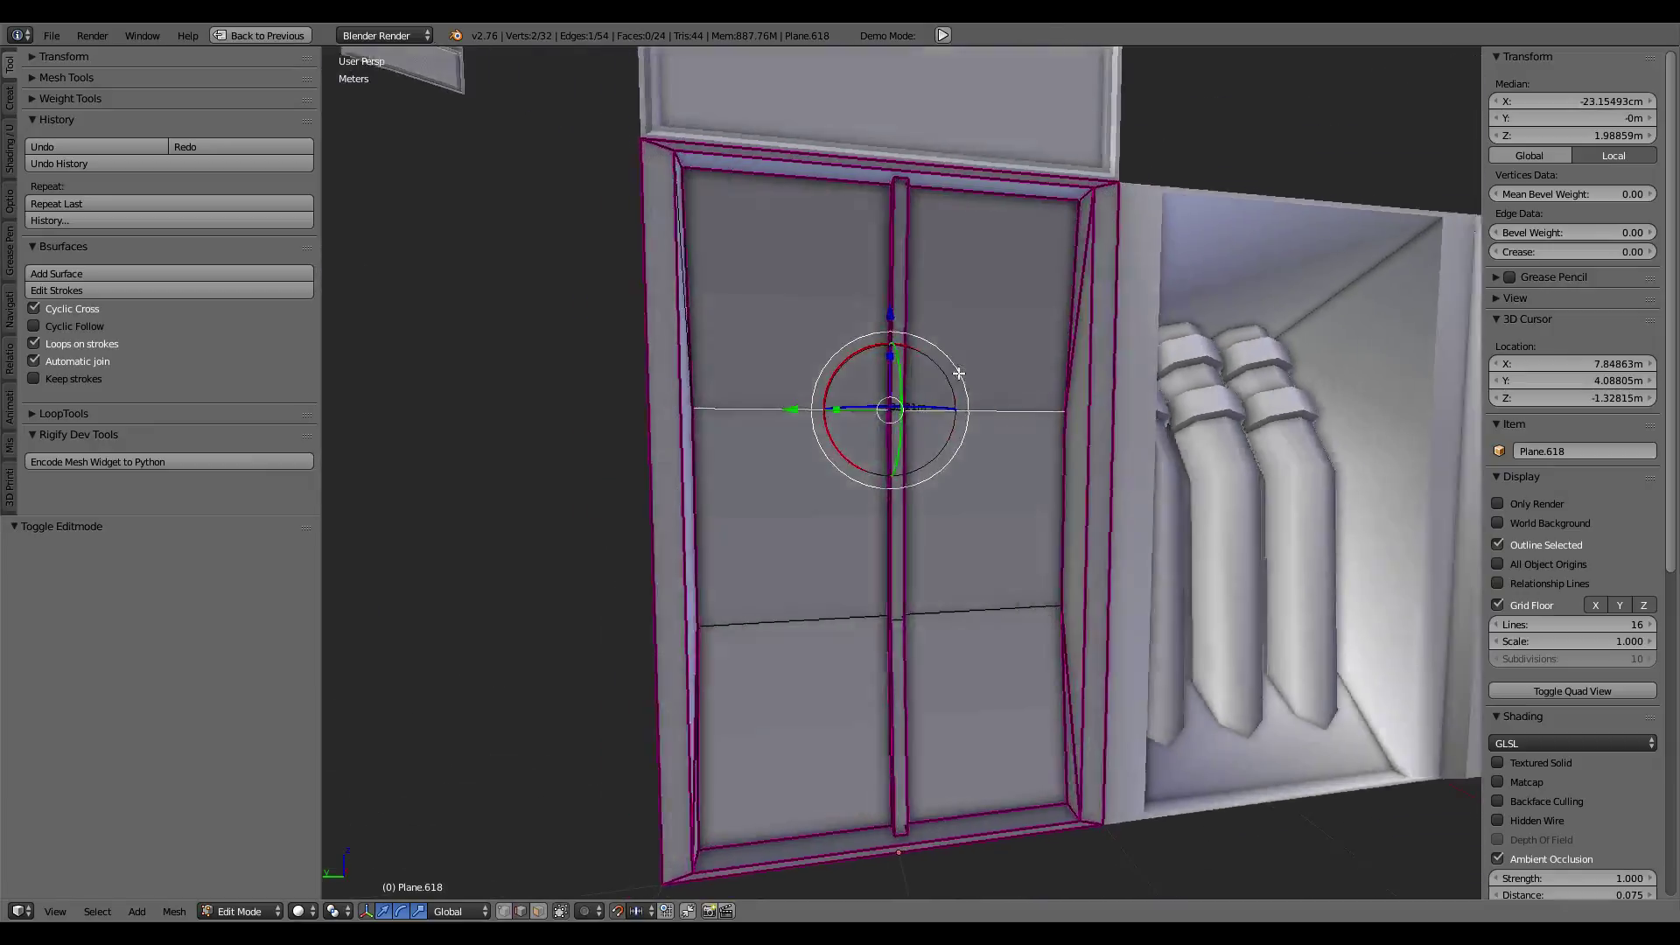
{"action": "scroll", "coordinate": [975, 492], "scroll_direction": "up", "scroll_amount": 3}
{"action": "scroll", "coordinate": [974, 492], "scroll_direction": "up", "scroll_amount": 2}
{"action": "right_click", "coordinate": [1032, 490]}
{"action": "mouse_move", "coordinate": [1033, 490]}
{"action": "middle_mouse_down"}
{"action": "mouse_move", "coordinate": [1055, 479]}
{"action": "mouse_move", "coordinate": [1013, 436]}
{"action": "middle_mouse_up"}
Step: Compare shading with EdgeSplit above Subsurf, then restore Subsurf above EdgeSplit
{"action": "key", "text": "ctrl+Up"}
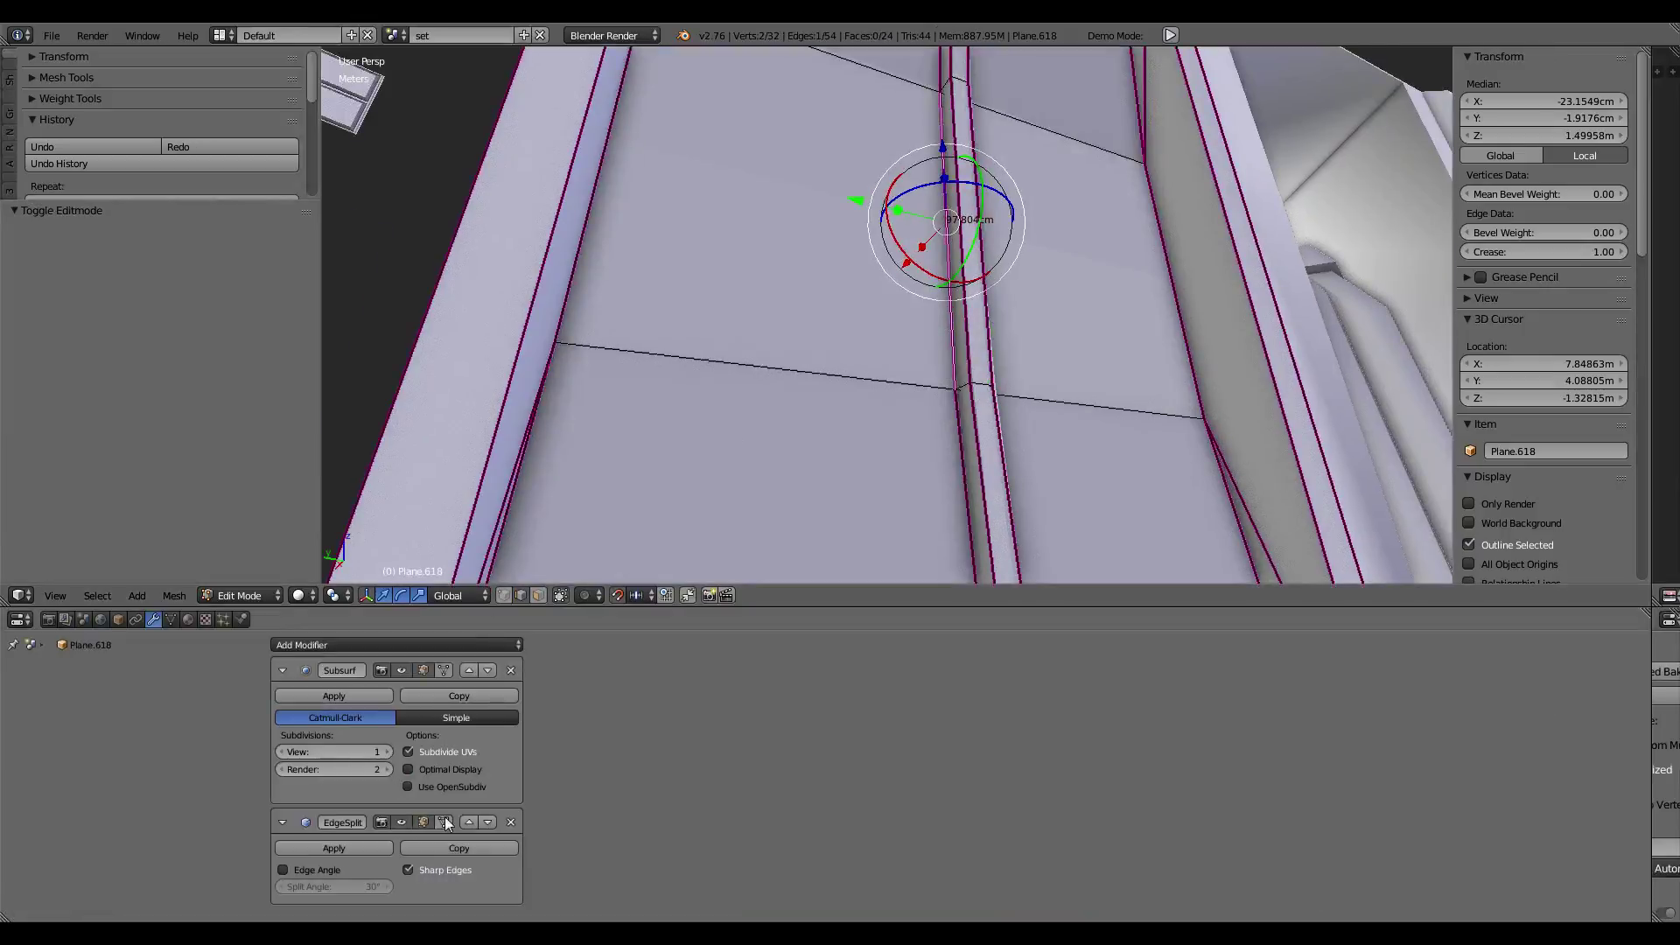
{"action": "left_click", "coordinate": [469, 823]}
{"action": "key", "text": "ctrl+Up"}
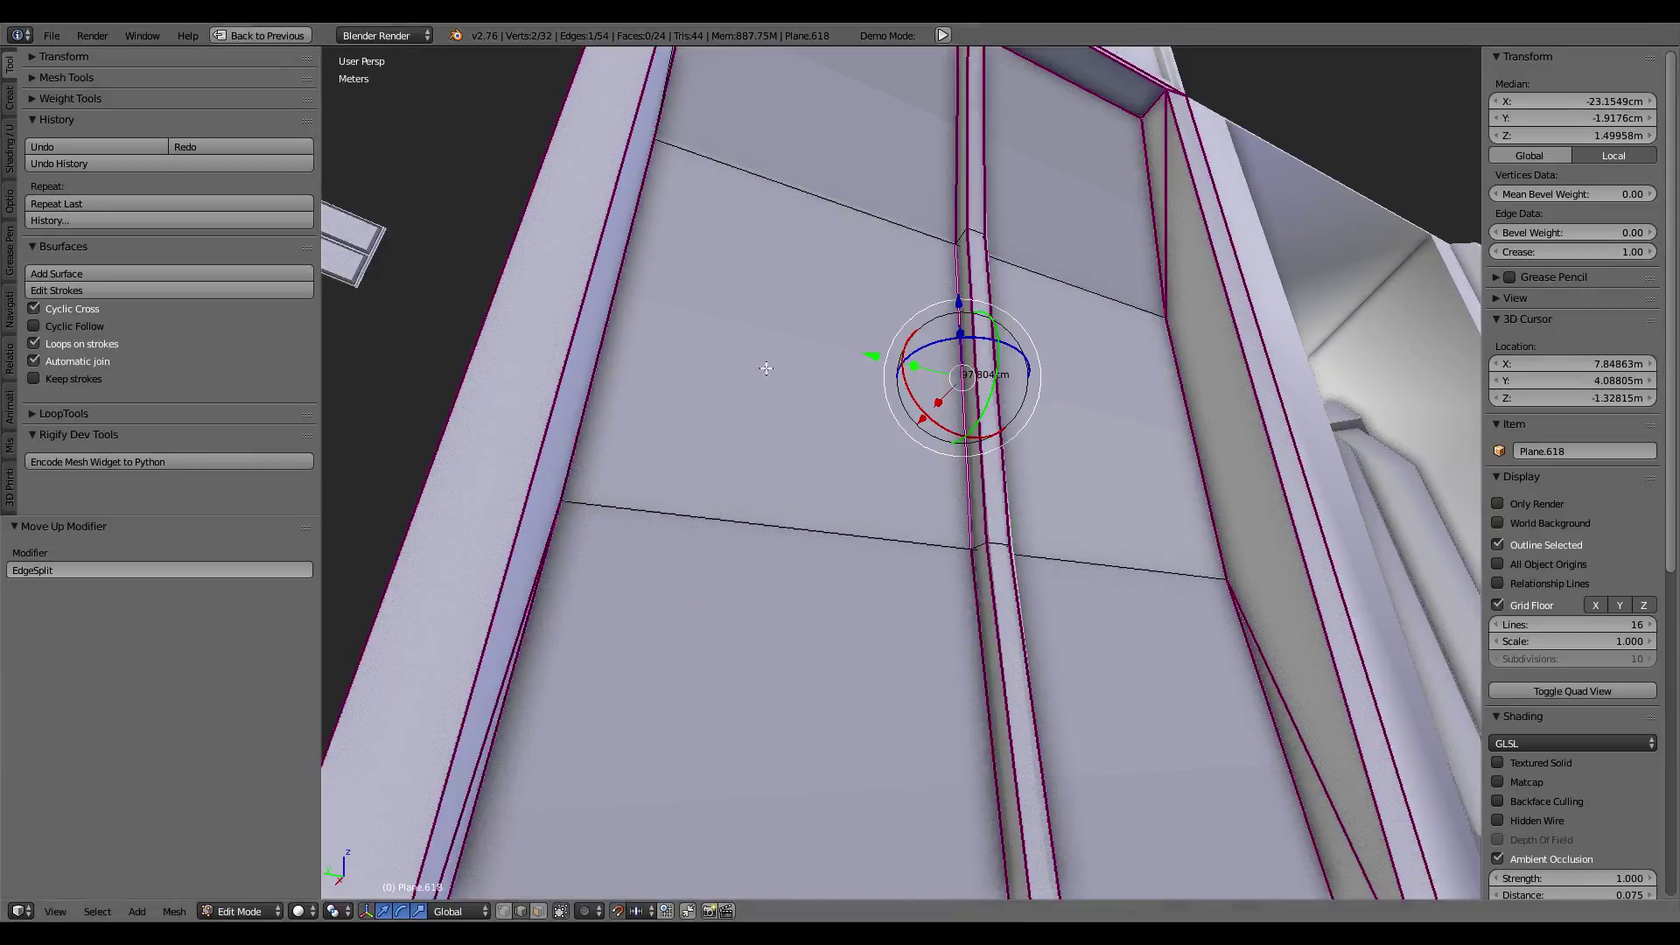
{"action": "mouse_move", "coordinate": [769, 364]}
{"action": "middle_mouse_down"}
{"action": "mouse_move", "coordinate": [1141, 525]}
{"action": "mouse_move", "coordinate": [1197, 510]}
{"action": "mouse_move", "coordinate": [1136, 499]}
{"action": "middle_mouse_up"}
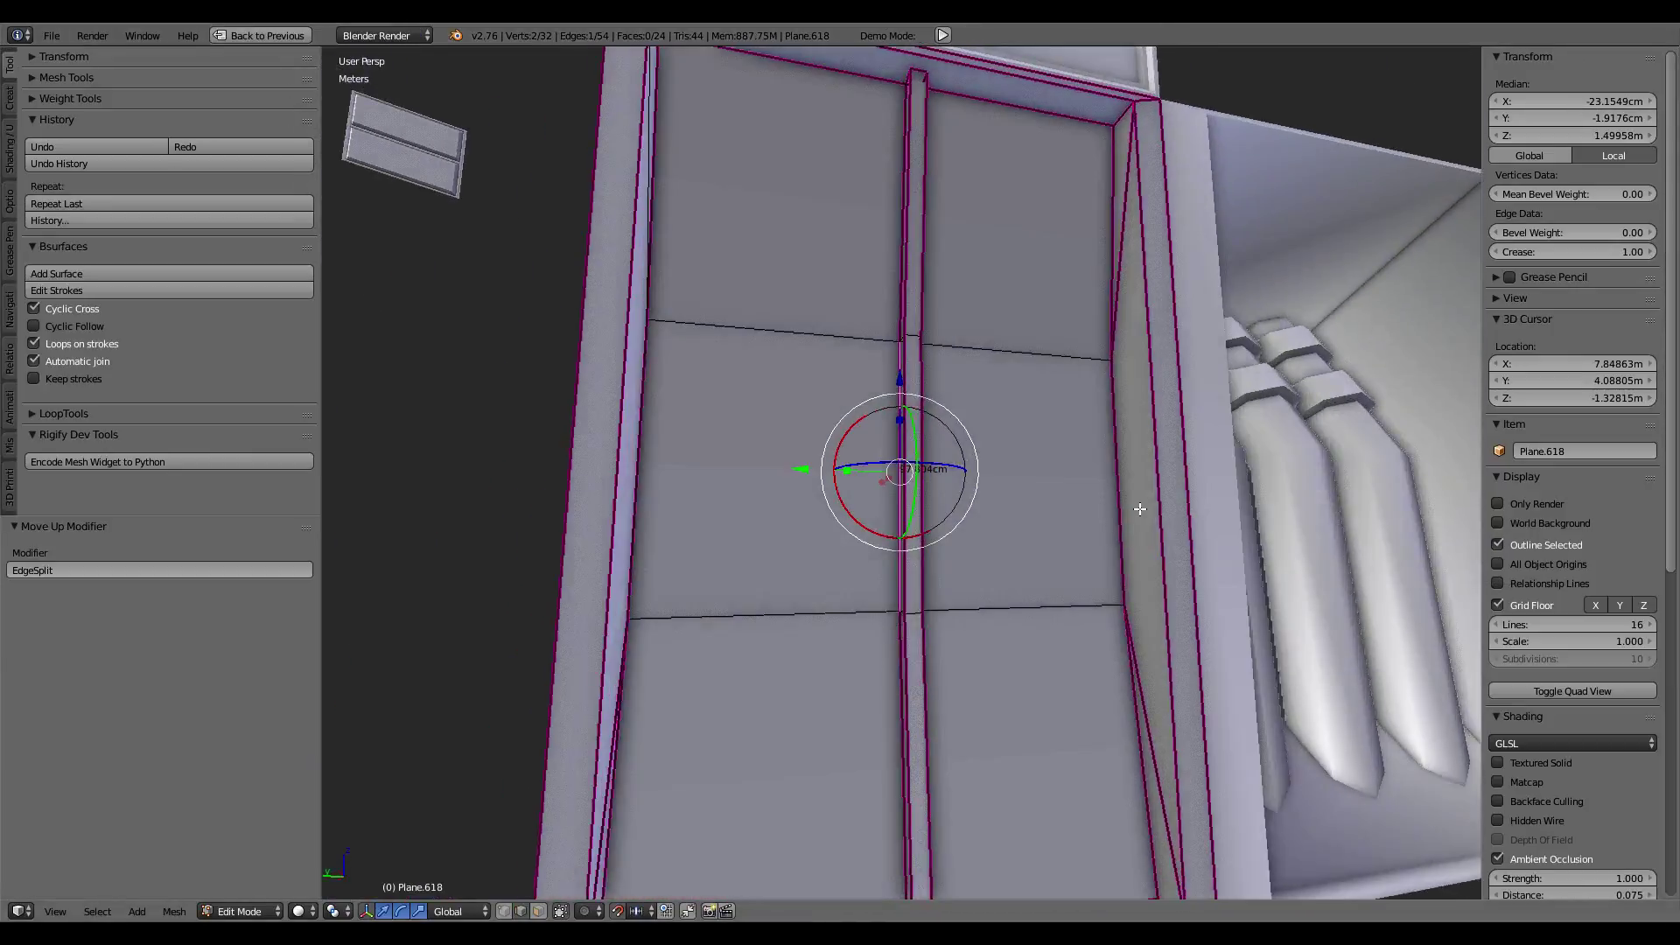
{"action": "key", "text": "ctrl+Up"}
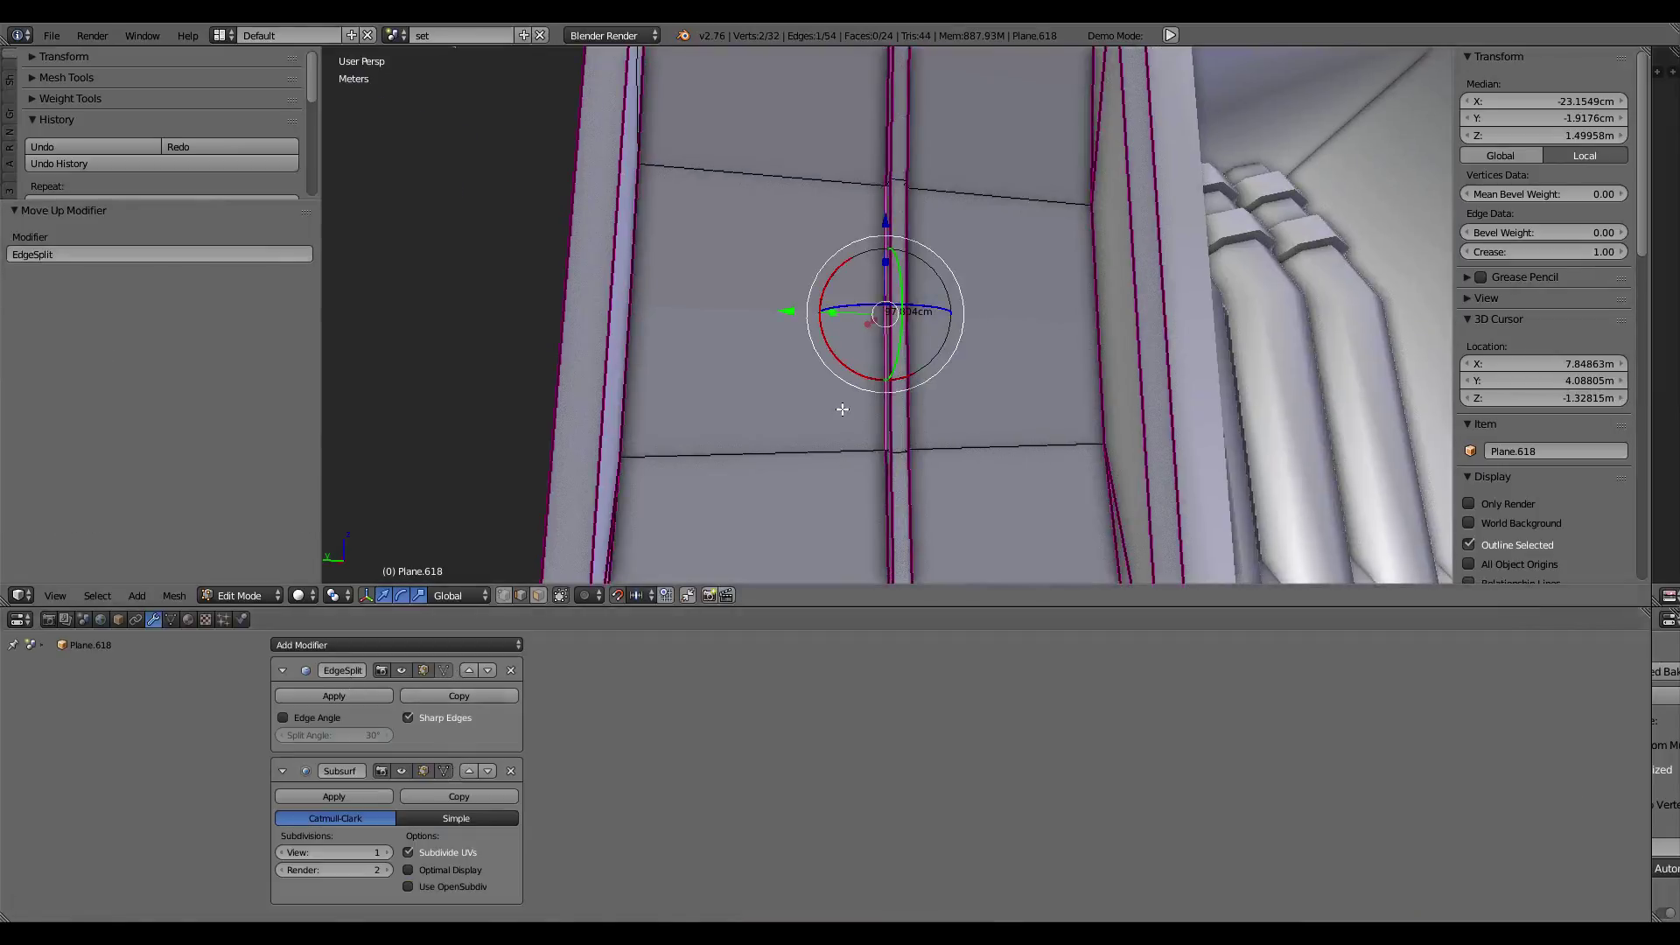
{"action": "left_click", "coordinate": [469, 771]}
{"action": "key", "text": "ctrl+Up"}
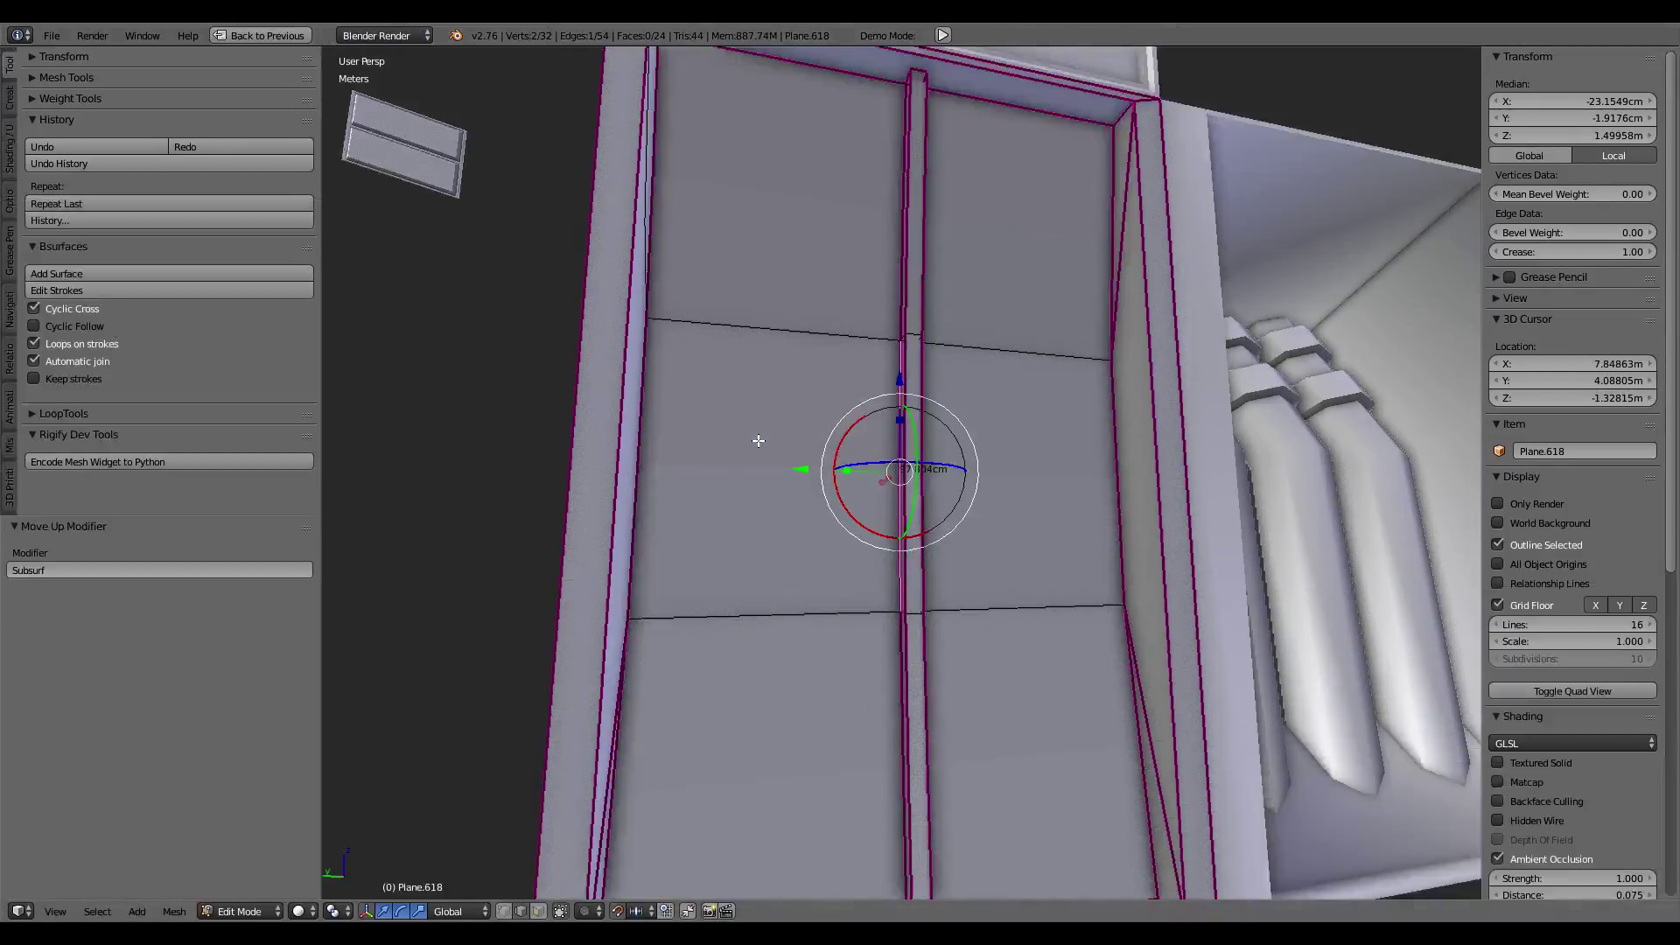
{"action": "mouse_move", "coordinate": [757, 443]}
{"action": "middle_mouse_down"}
{"action": "mouse_move", "coordinate": [968, 480]}
{"action": "mouse_move", "coordinate": [1024, 464]}
{"action": "mouse_move", "coordinate": [934, 503]}
{"action": "middle_mouse_up"}
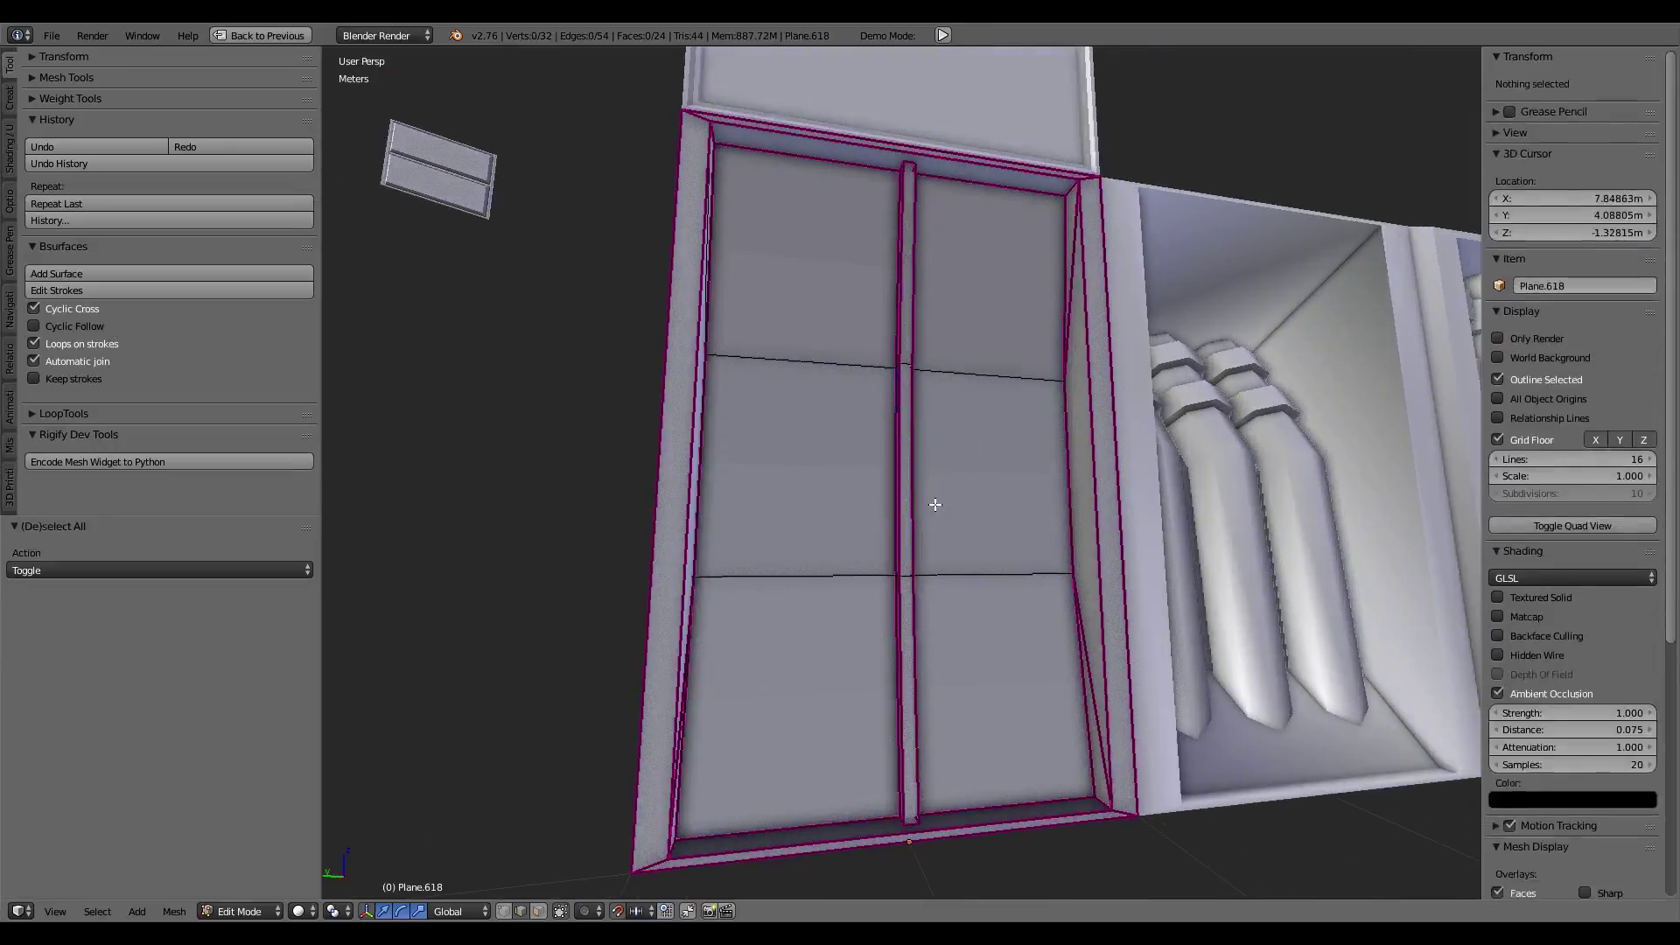
Step: Apply Shade Smooth to the whole door panel
{"action": "key", "text": "a"}
{"action": "key", "text": "w"}
{"action": "left_click", "coordinate": [904, 713]}
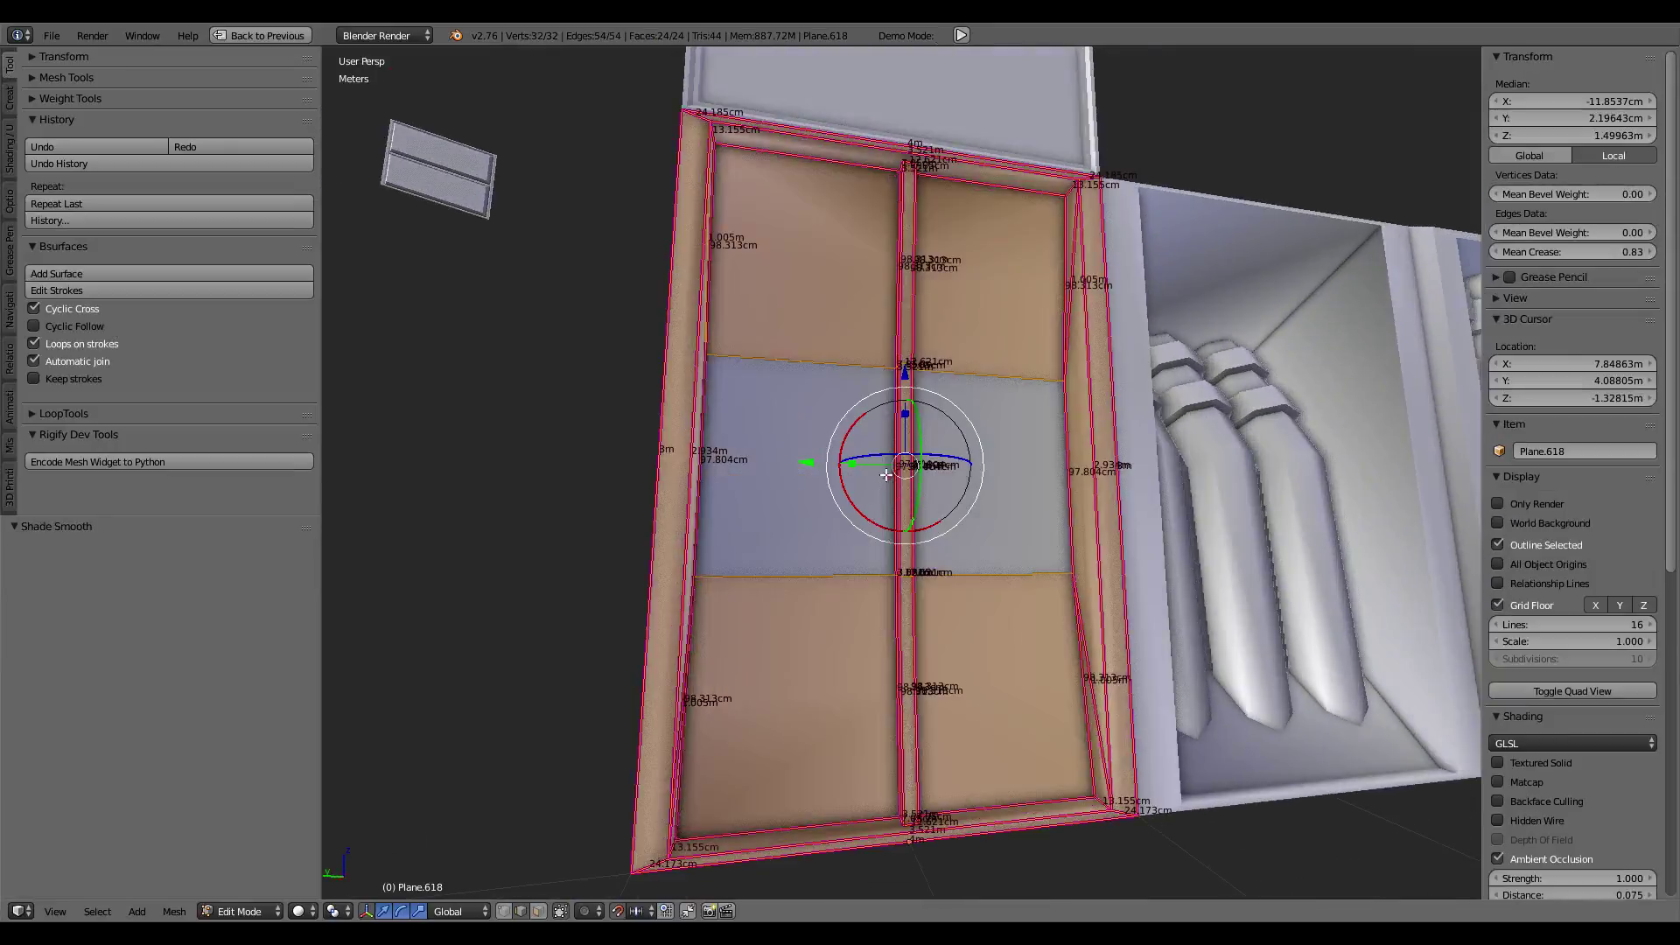
{"action": "middle_click_drag", "start_coordinate": [904, 713], "coordinate": [665, 437]}
Step: Mark the left, top and right door frame edges as sharp
{"action": "right_click", "coordinate": [604, 386]}
{"action": "right_click", "coordinate": [658, 223], "text": "shift"}
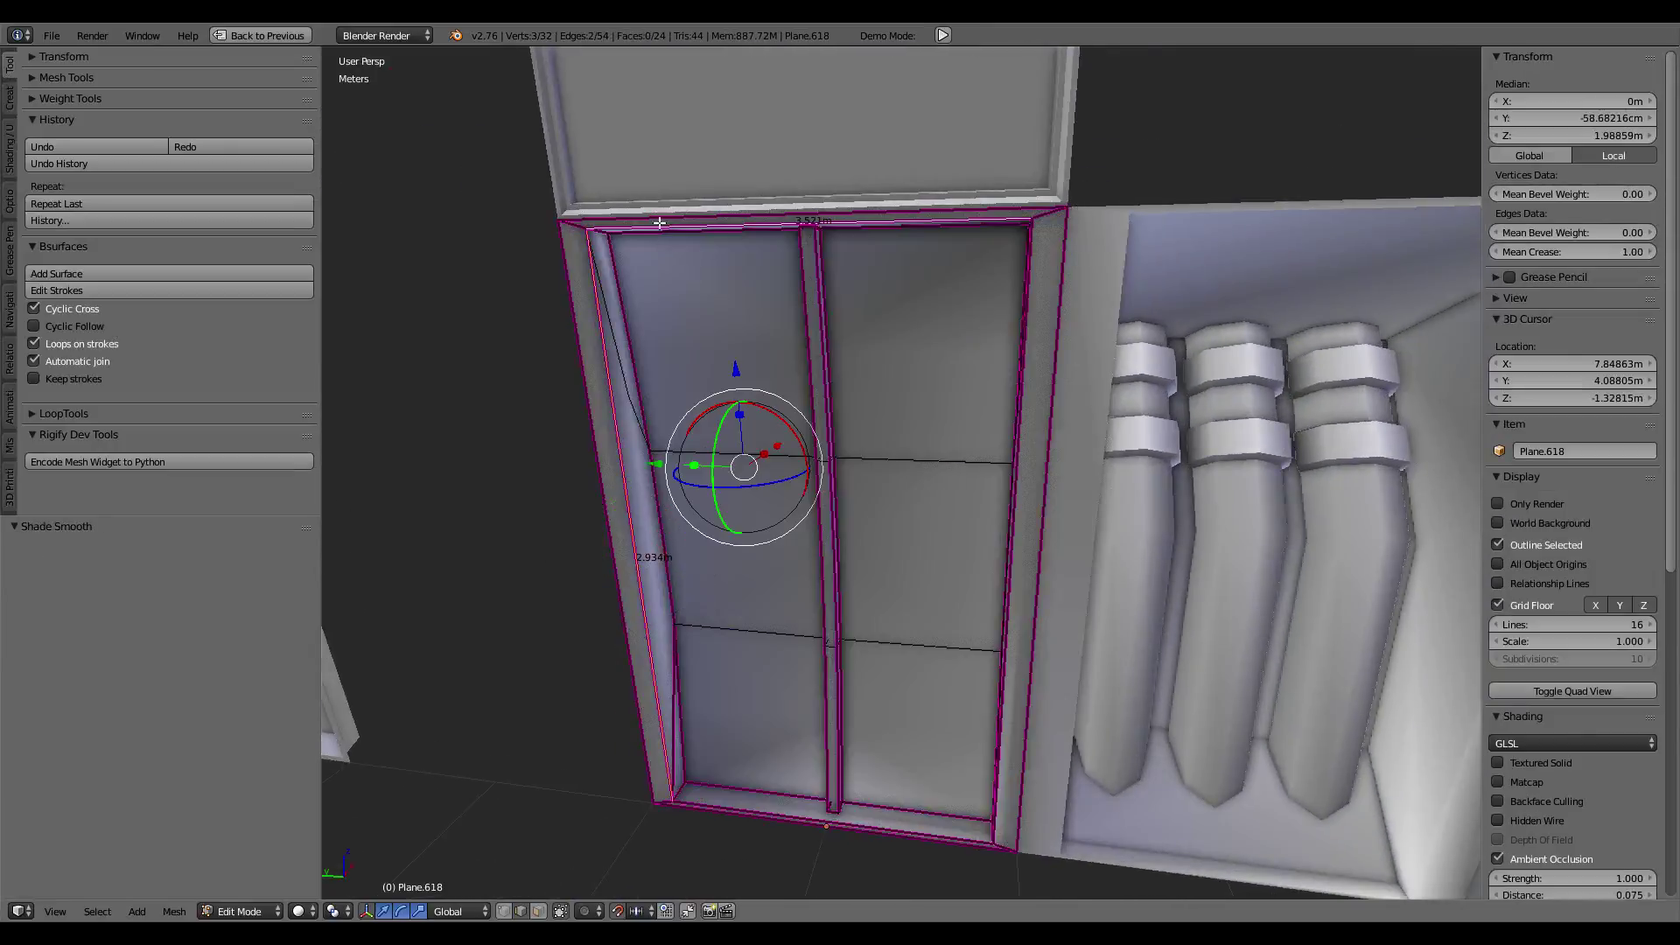
{"action": "right_click", "coordinate": [1028, 315], "text": "shift"}
{"action": "middle_click_drag", "start_coordinate": [1027, 315], "coordinate": [952, 664]}
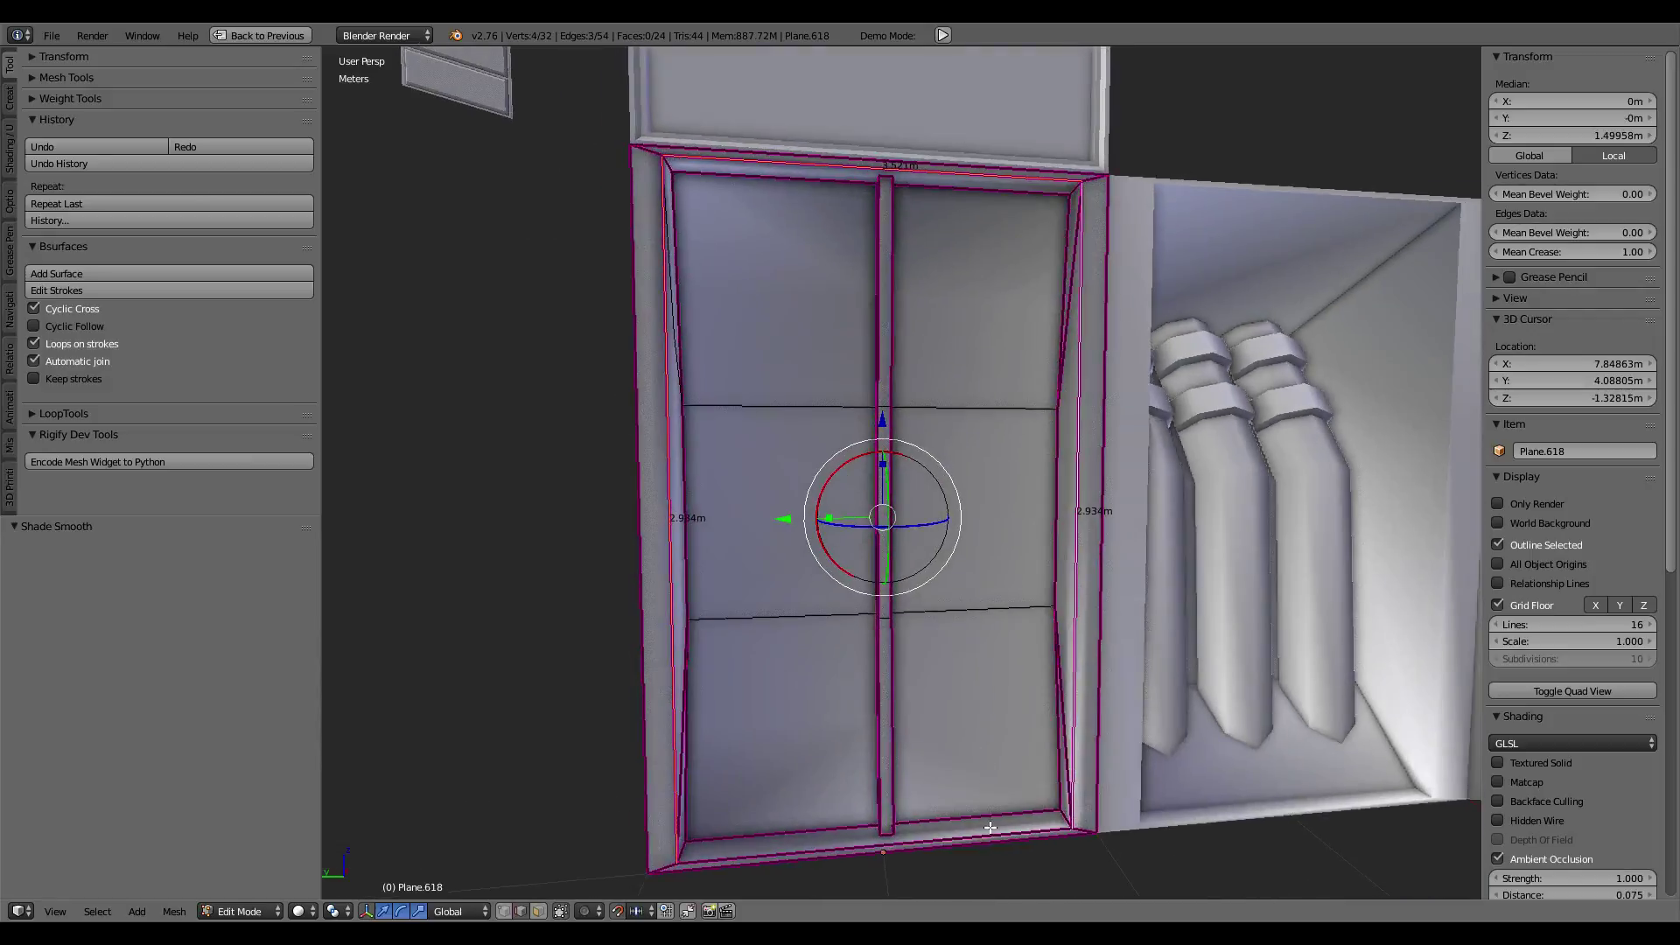
{"action": "key", "text": "ctrl+e"}
{"action": "left_click", "coordinate": [1253, 555]}
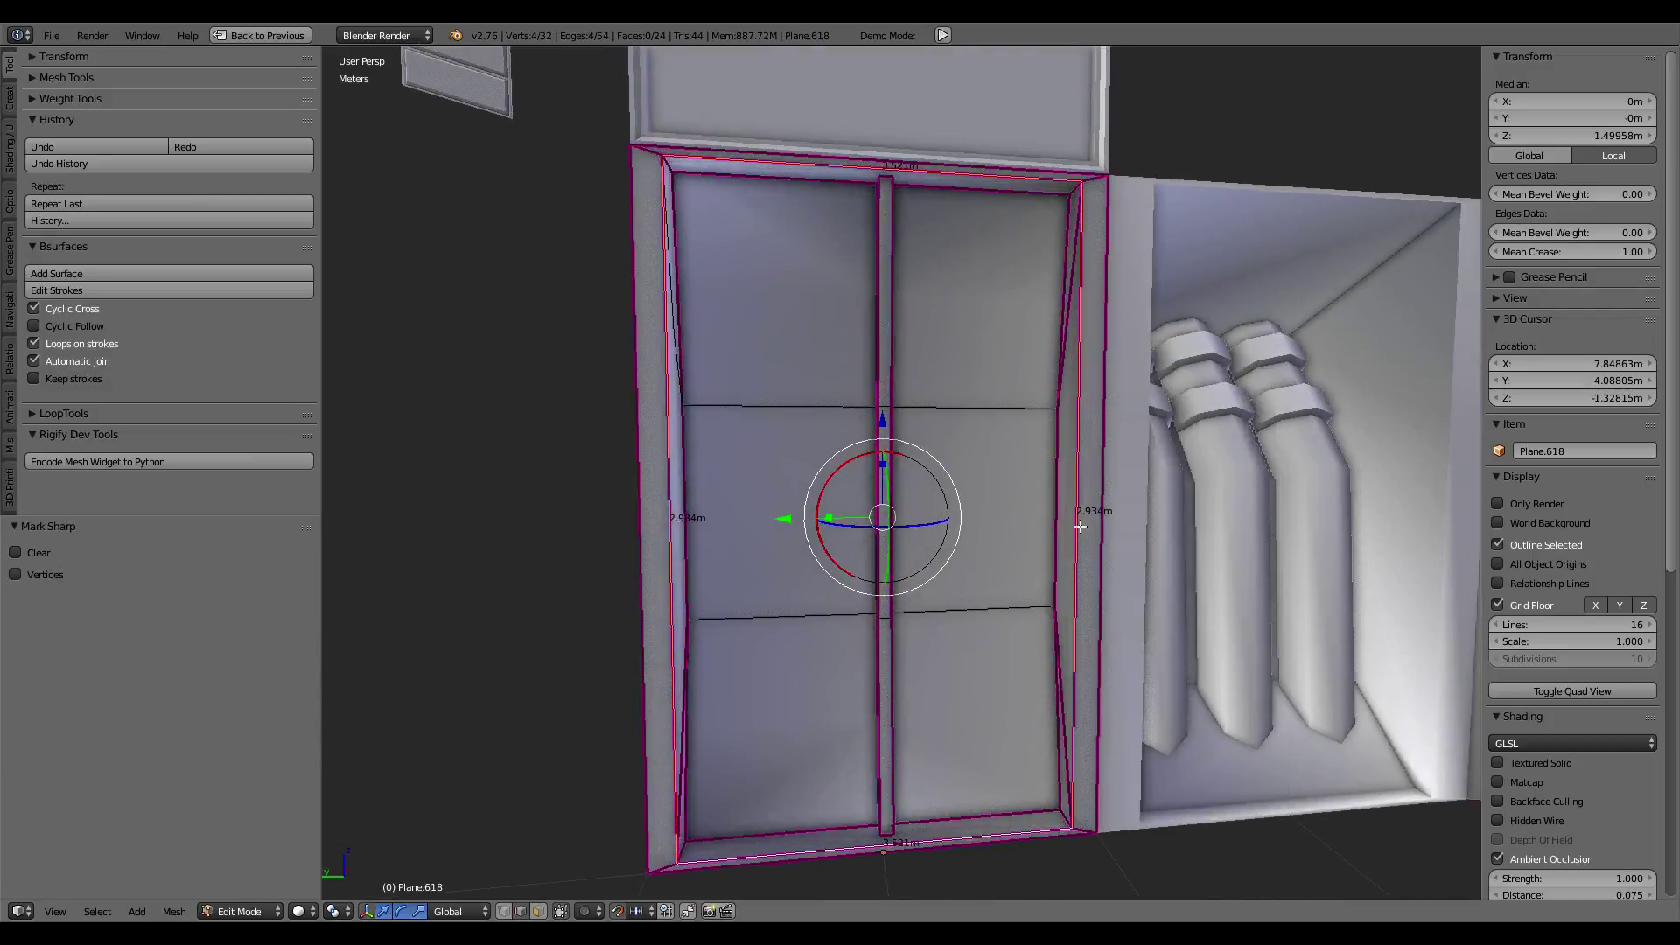
Step: Mark the bottom and remaining outer frame edges as sharp
{"action": "right_click", "coordinate": [1039, 817]}
{"action": "right_click", "coordinate": [1052, 741], "text": "shift"}
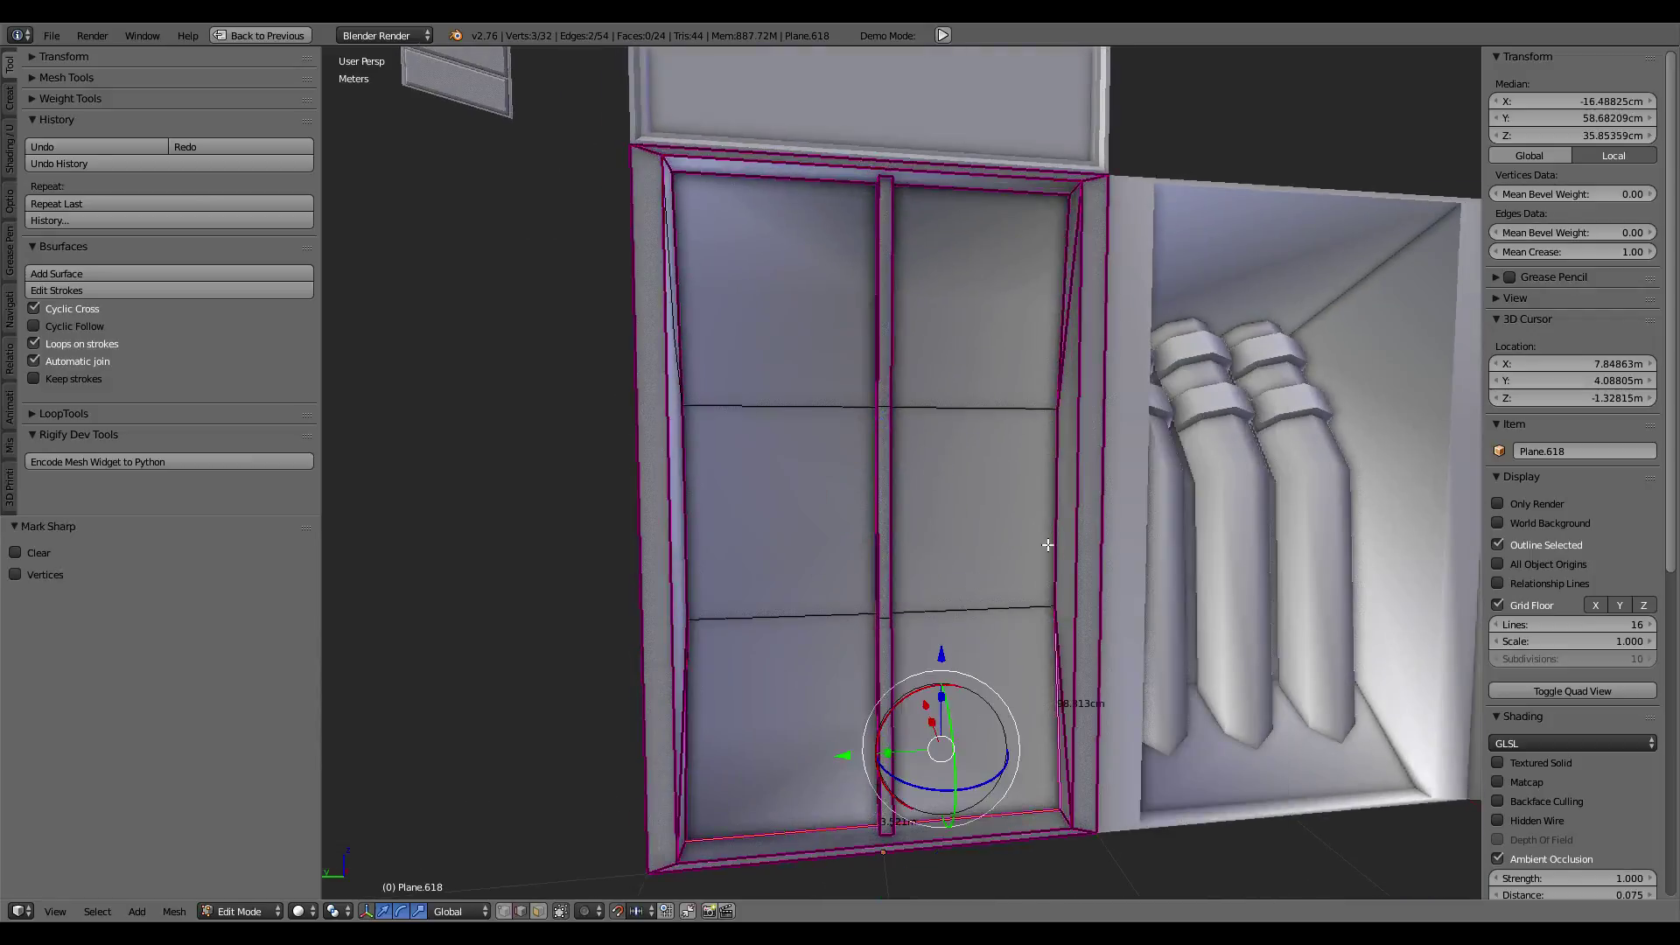
{"action": "right_click", "coordinate": [1065, 236], "text": "shift"}
{"action": "right_click", "coordinate": [919, 203], "text": "shift"}
{"action": "right_click", "coordinate": [727, 254], "text": "shift"}
{"action": "mouse_move", "coordinate": [727, 254]}
{"action": "middle_mouse_down"}
{"action": "mouse_move", "coordinate": [712, 293]}
{"action": "mouse_move", "coordinate": [655, 315]}
{"action": "middle_mouse_up"}
{"action": "right_click", "coordinate": [682, 565], "text": "shift"}
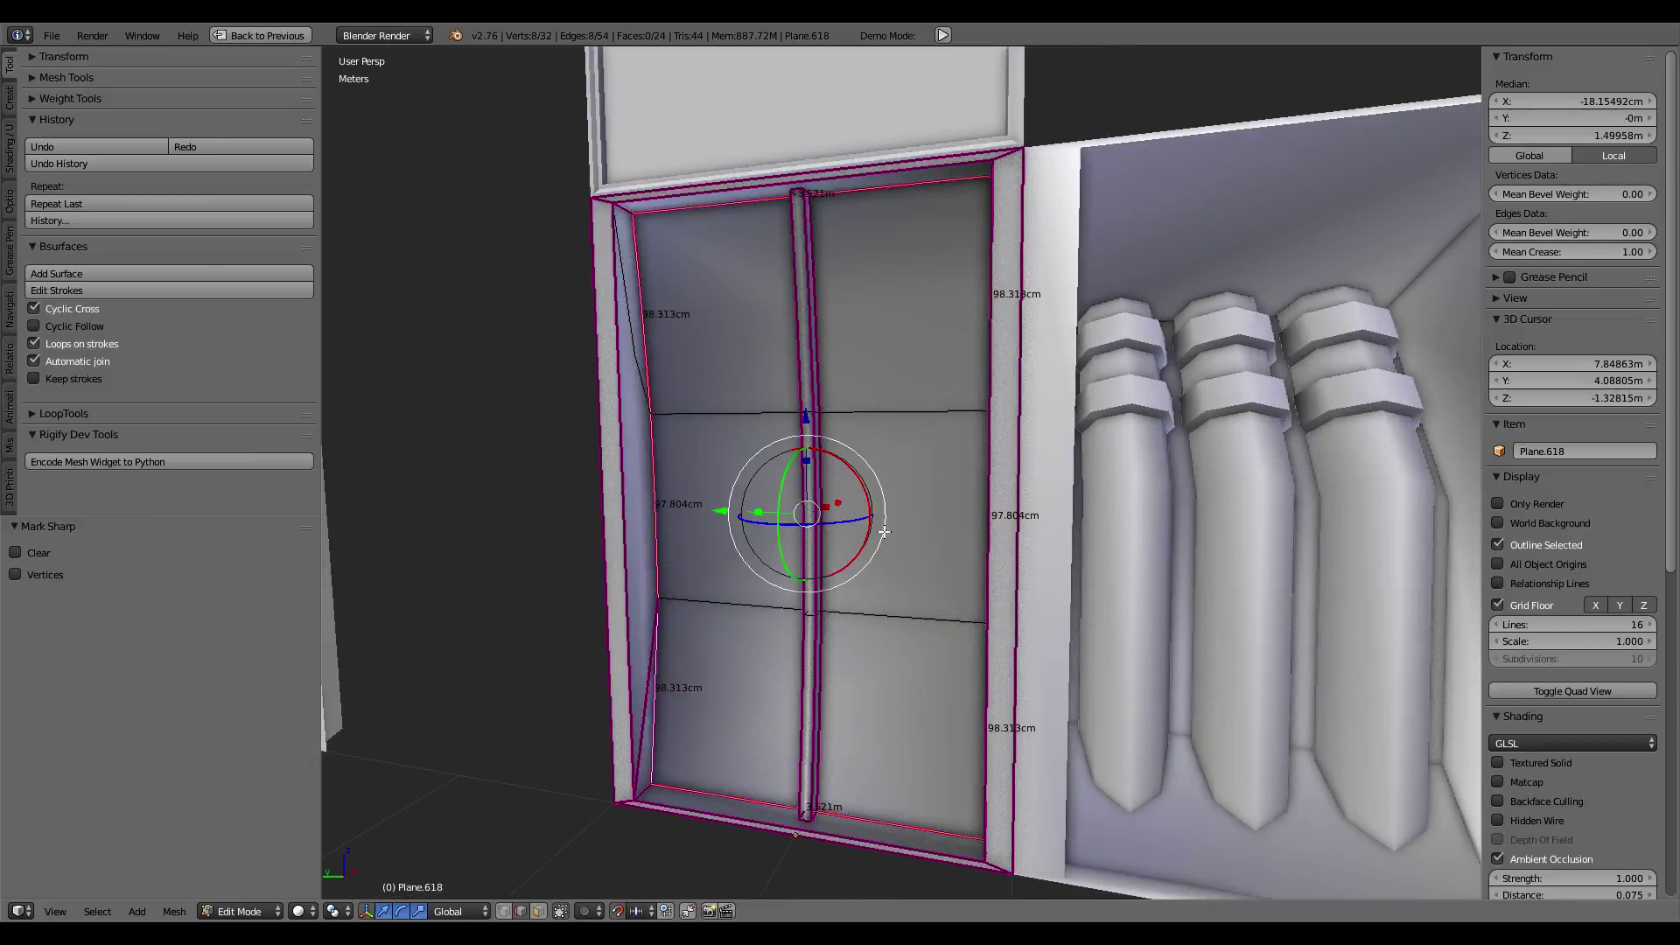
{"action": "key", "text": "ctrl+e"}
{"action": "left_click", "coordinate": [886, 488]}
Step: Mark the centre-post edges as sharp
{"action": "mouse_move", "coordinate": [886, 488]}
{"action": "middle_mouse_down"}
{"action": "mouse_move", "coordinate": [940, 462]}
{"action": "mouse_move", "coordinate": [775, 443]}
{"action": "mouse_move", "coordinate": [833, 439]}
{"action": "mouse_move", "coordinate": [791, 664]}
{"action": "middle_mouse_up"}
{"action": "right_click", "coordinate": [939, 461]}
{"action": "key", "text": "Tab"}
{"action": "key", "text": "Tab"}
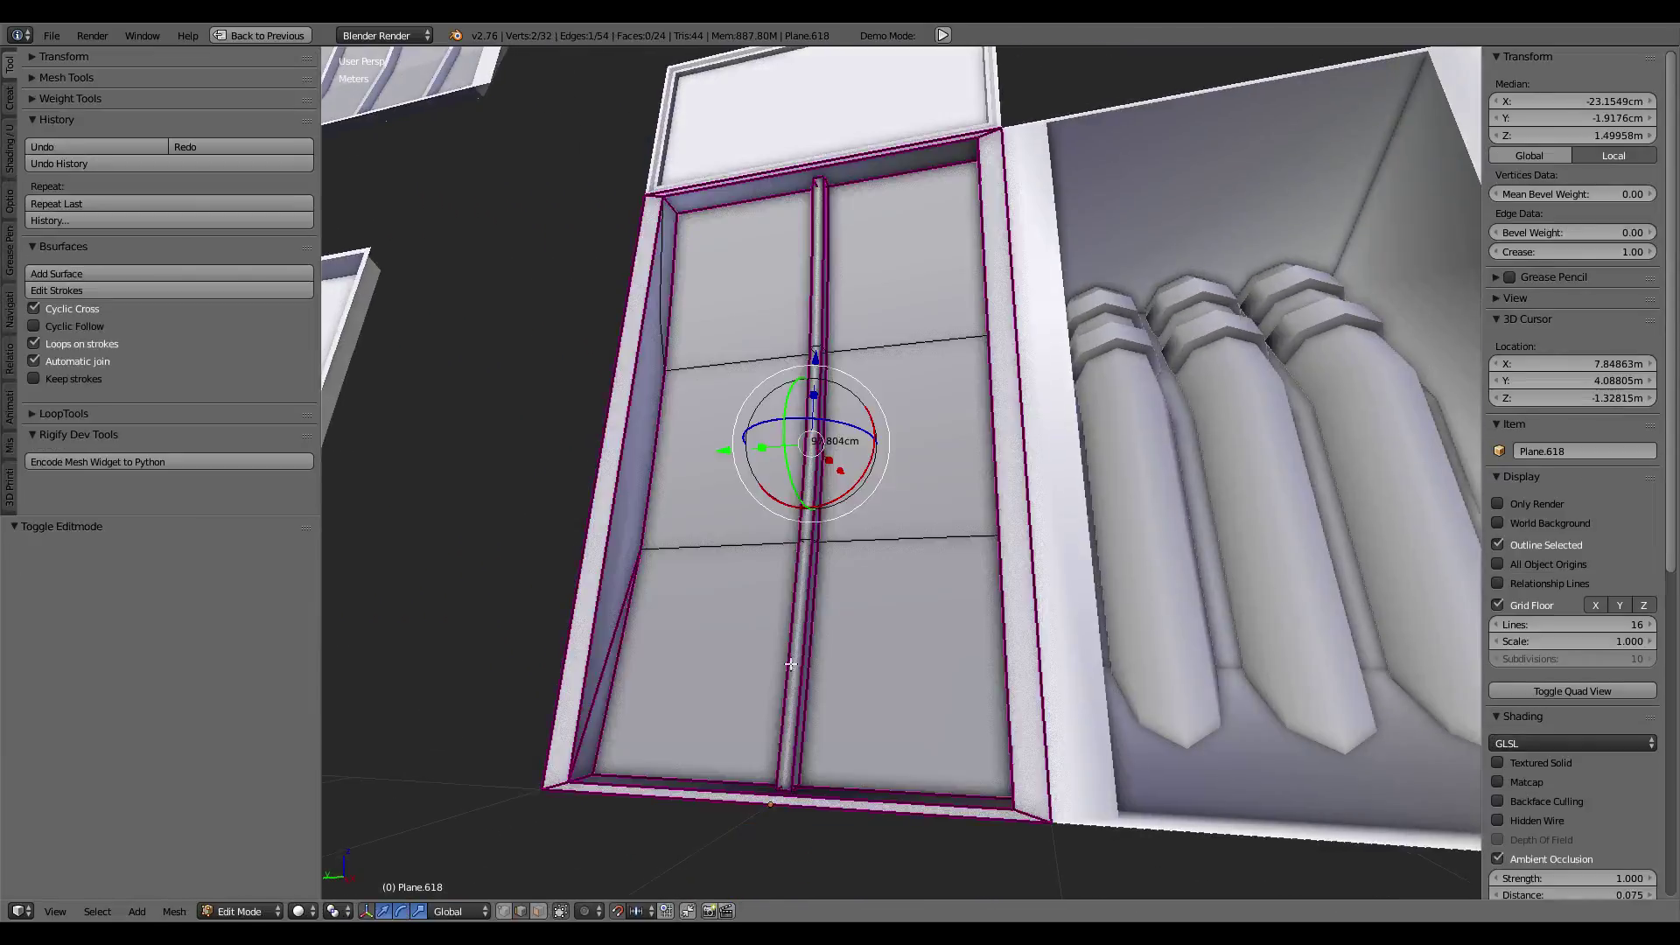
{"action": "right_click", "coordinate": [790, 664], "text": "alt+shift"}
{"action": "key", "text": "ctrl+e"}
{"action": "left_click", "coordinate": [886, 540]}
Step: Select a centre-post edge and zoom into a frontal view of the door frame
{"action": "mouse_move", "coordinate": [886, 540]}
{"action": "middle_mouse_down"}
{"action": "mouse_move", "coordinate": [862, 509]}
{"action": "mouse_move", "coordinate": [881, 429]}
{"action": "mouse_move", "coordinate": [841, 430]}
{"action": "mouse_move", "coordinate": [830, 369]}
{"action": "middle_mouse_up"}
{"action": "right_click", "coordinate": [686, 305], "text": "alt+shift"}
{"action": "middle_click_drag", "start_coordinate": [685, 305], "coordinate": [731, 430]}
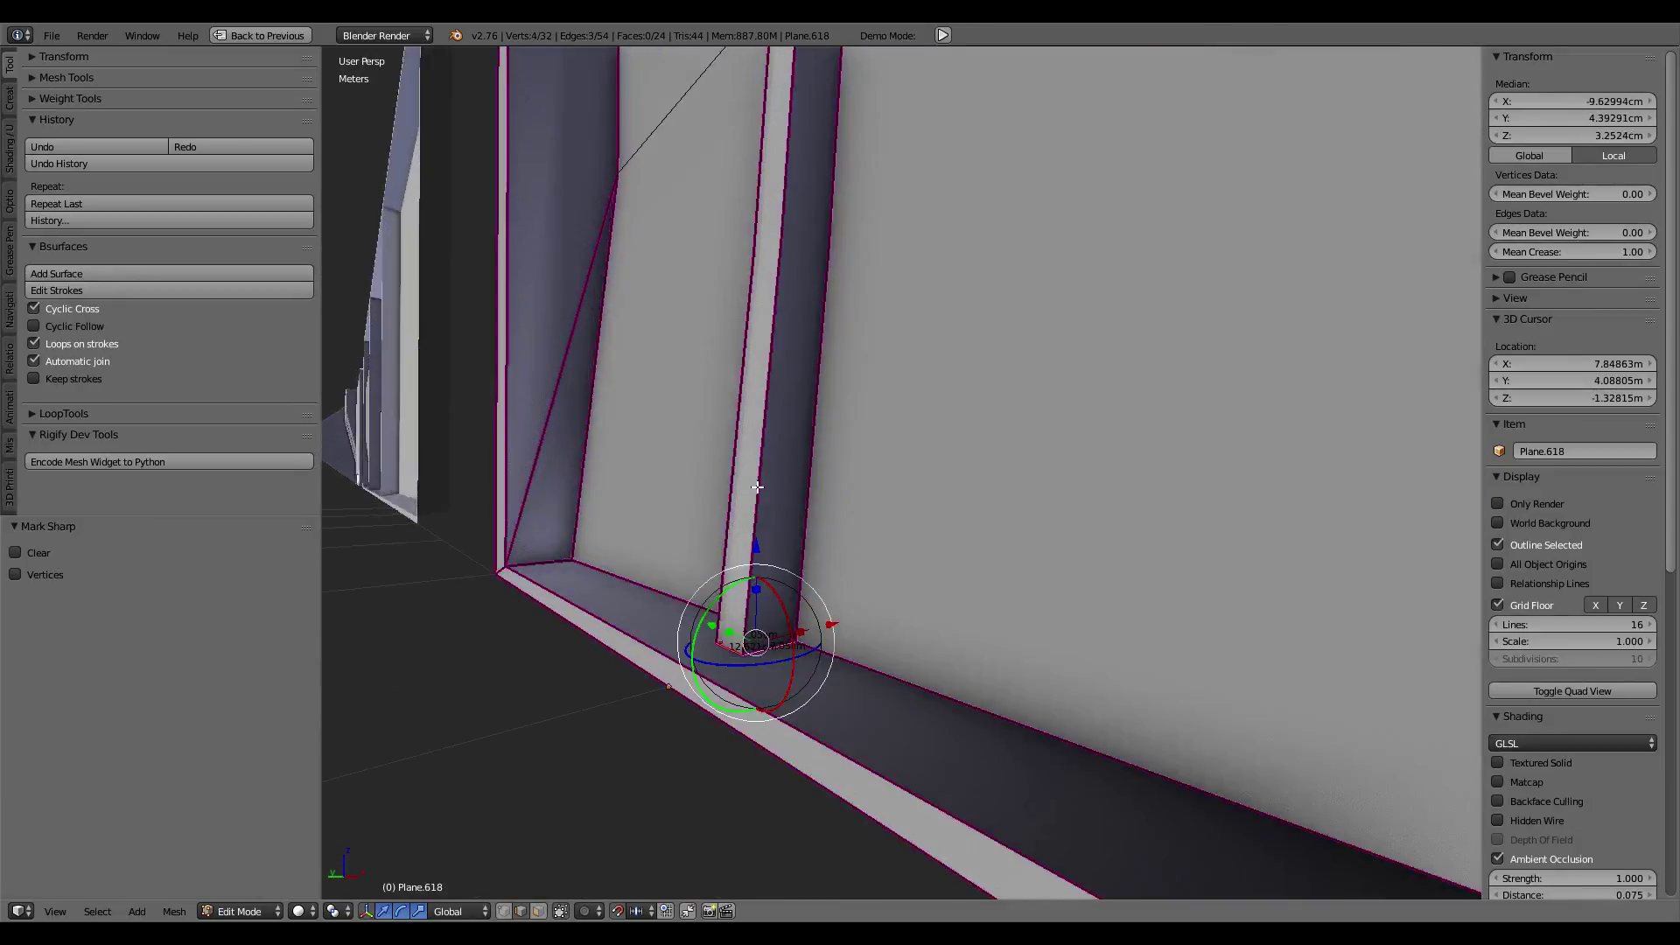
{"action": "mouse_move", "coordinate": [769, 589]}
{"action": "middle_mouse_down"}
{"action": "mouse_move", "coordinate": [926, 356]}
{"action": "mouse_move", "coordinate": [881, 376]}
{"action": "mouse_move", "coordinate": [869, 361]}
{"action": "mouse_move", "coordinate": [665, 506]}
{"action": "middle_mouse_up"}
{"action": "scroll", "coordinate": [926, 356], "scroll_direction": "down", "scroll_amount": 4}
{"action": "scroll", "coordinate": [879, 368], "scroll_direction": "up", "scroll_amount": 5}
{"action": "scroll", "coordinate": [879, 367], "scroll_direction": "down", "scroll_amount": 3}
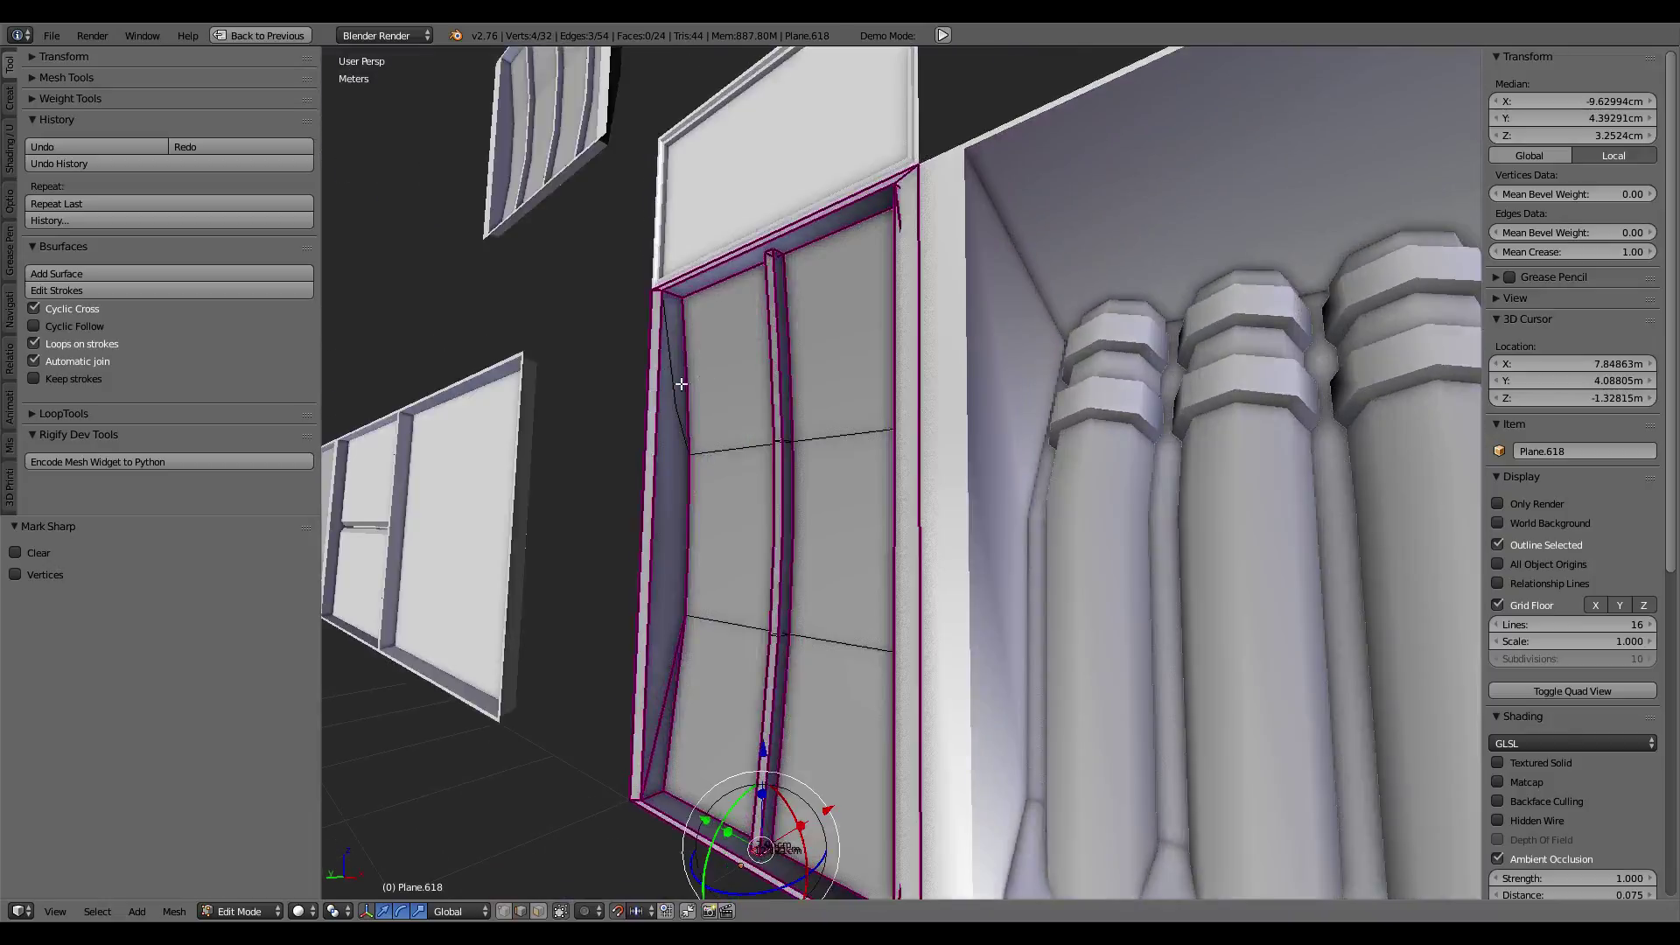
Step: Set the crease of the two left door edges to 1.00
{"action": "right_click", "coordinate": [665, 506]}
{"action": "left_click", "coordinate": [655, 674]}
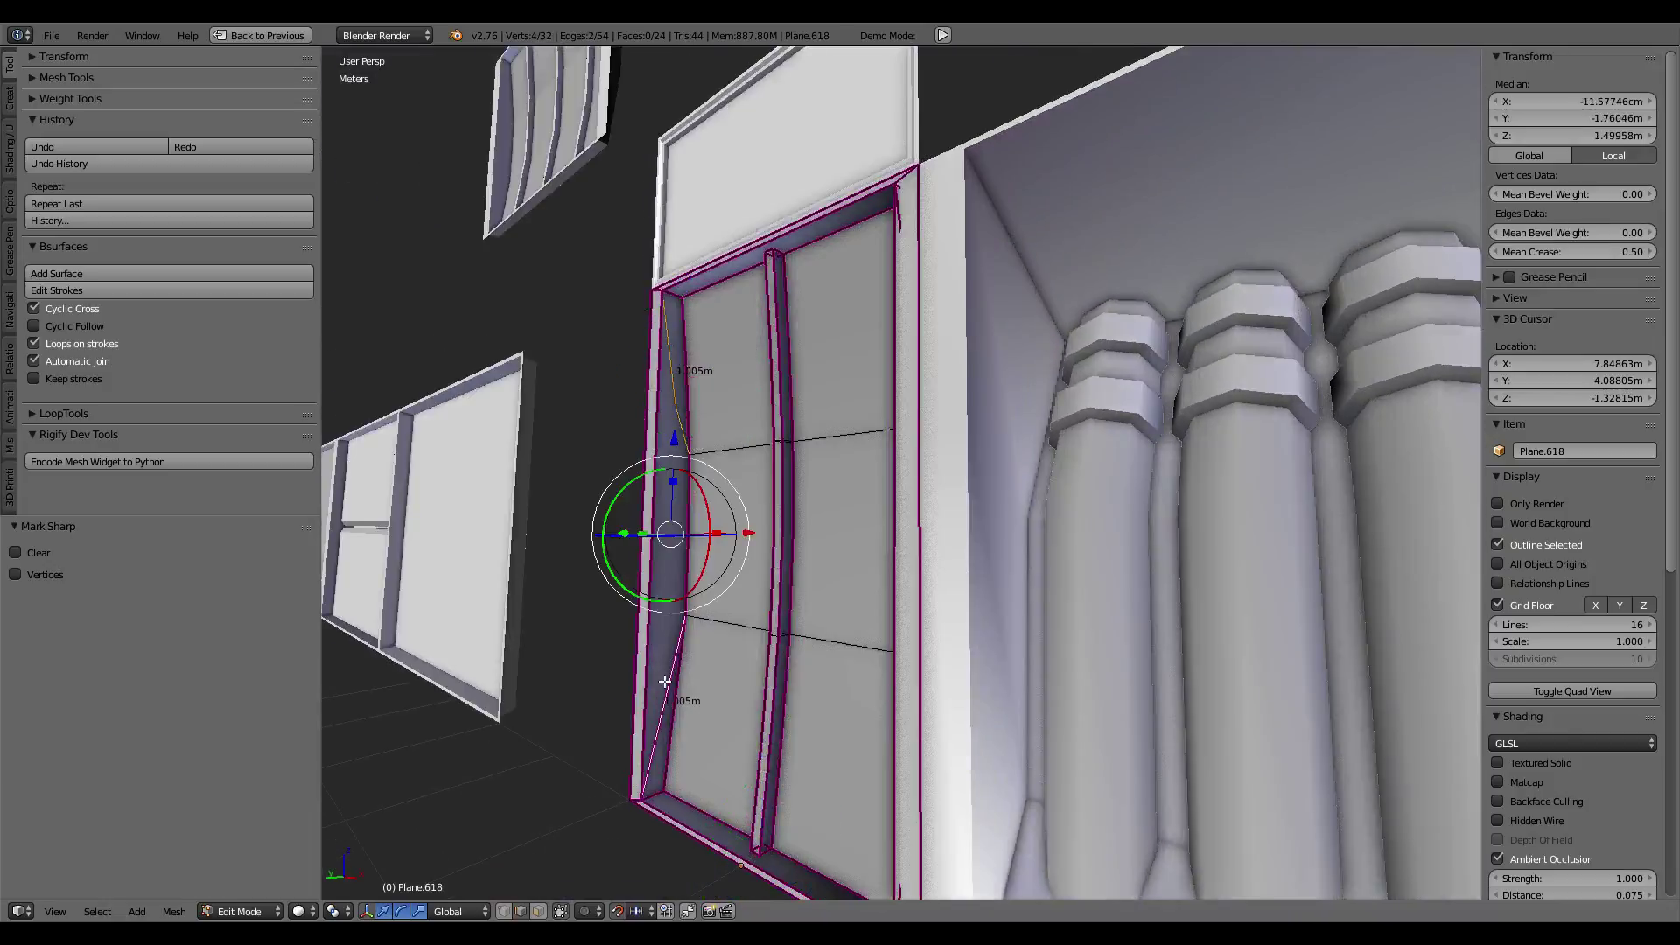
{"action": "middle_click_drag", "start_coordinate": [654, 674], "coordinate": [731, 551]}
{"action": "scroll", "coordinate": [788, 492], "scroll_direction": "up", "scroll_amount": 2}
{"action": "middle_click_drag", "start_coordinate": [789, 491], "coordinate": [1449, 322]}
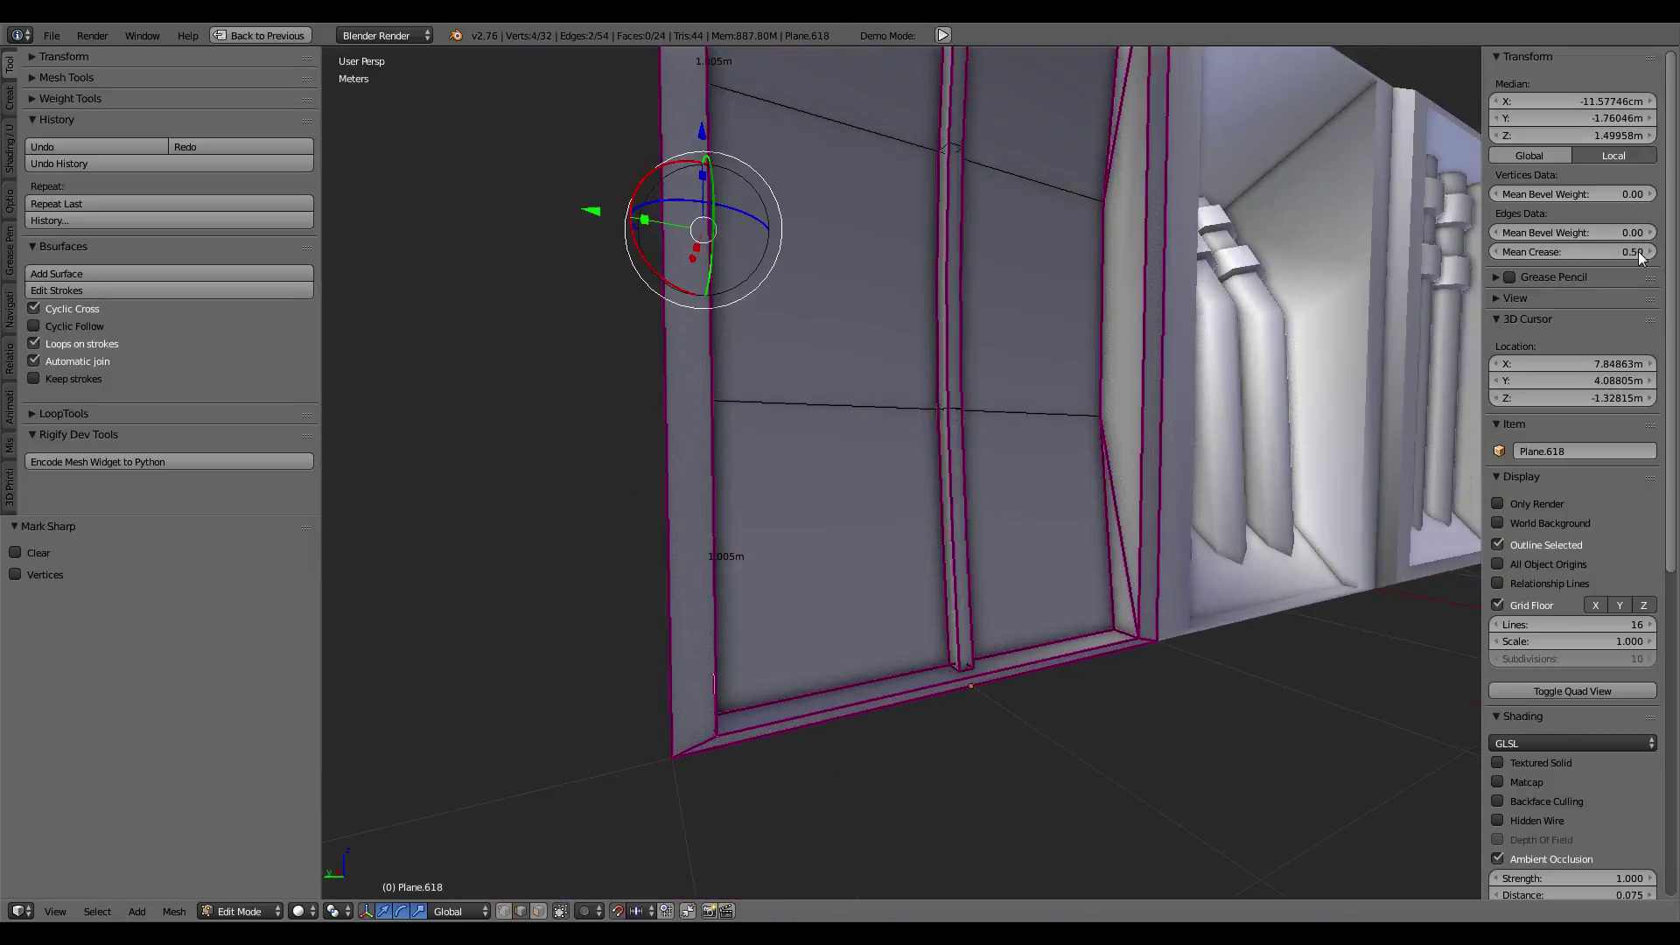
{"action": "left_click", "coordinate": [1572, 252]}
{"action": "type", "text": "0"}
{"action": "key", "text": "Return"}
{"action": "mouse_move", "coordinate": [1269, 367]}
{"action": "middle_mouse_down"}
{"action": "mouse_move", "coordinate": [1144, 351]}
{"action": "mouse_move", "coordinate": [1678, 265]}
{"action": "middle_mouse_up"}
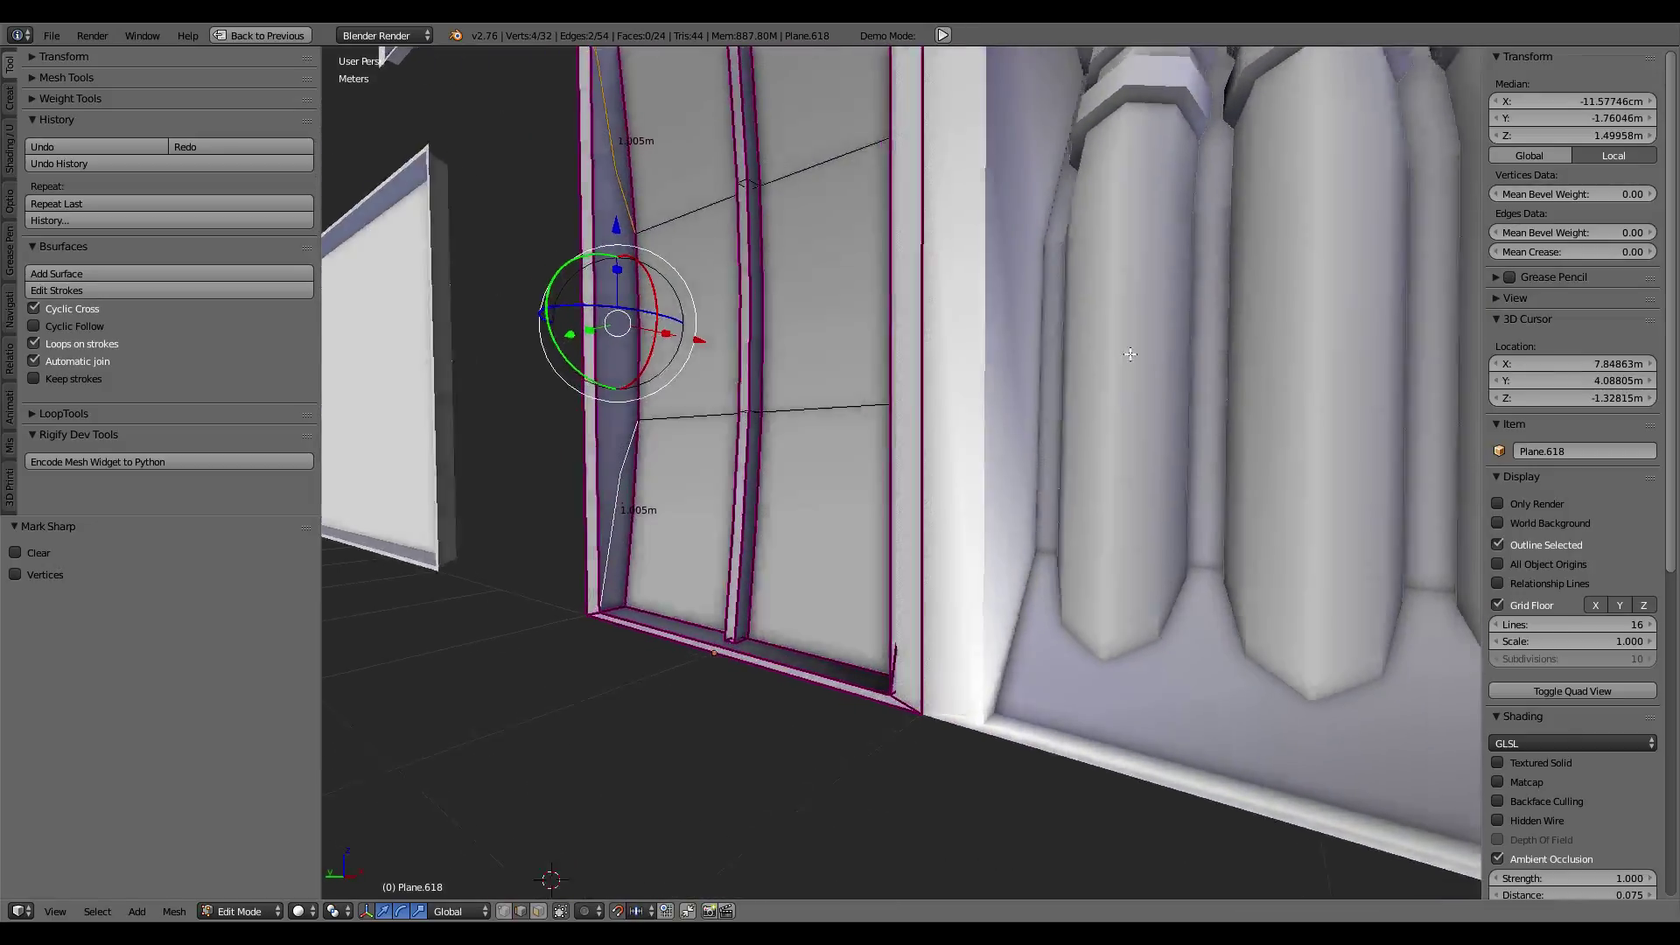
{"action": "left_click_drag", "start_coordinate": [1594, 257], "coordinate": [1654, 252]}
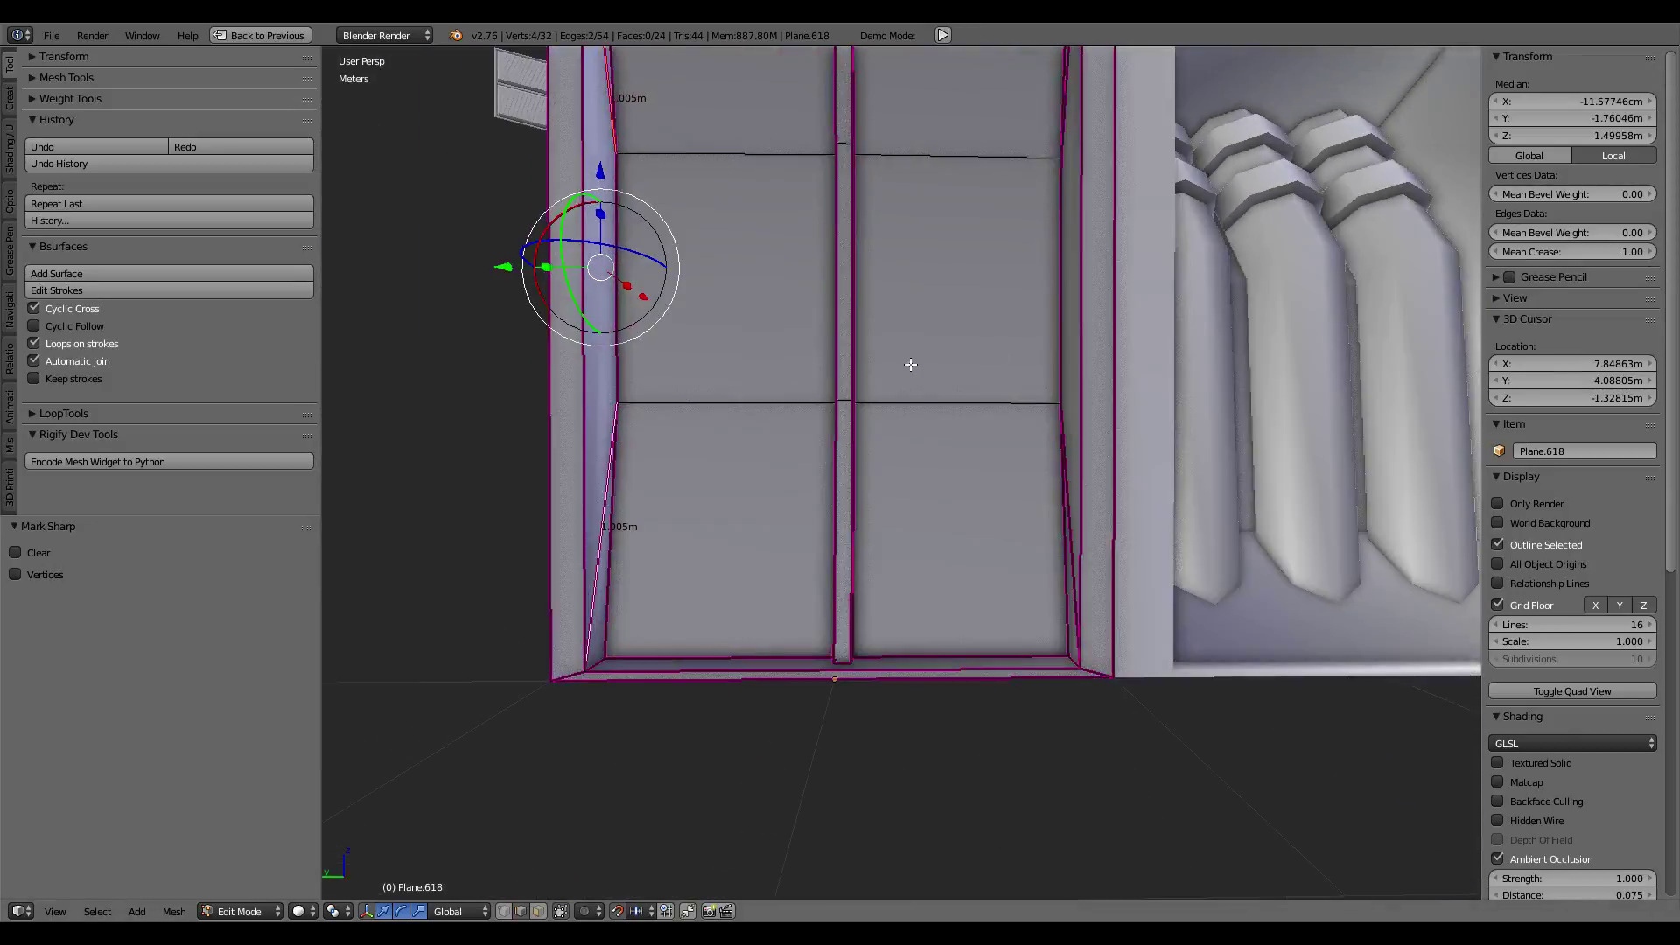
{"action": "mouse_move", "coordinate": [910, 365]}
{"action": "middle_mouse_down"}
{"action": "mouse_move", "coordinate": [1006, 420]}
{"action": "mouse_move", "coordinate": [925, 433]}
{"action": "middle_mouse_up"}
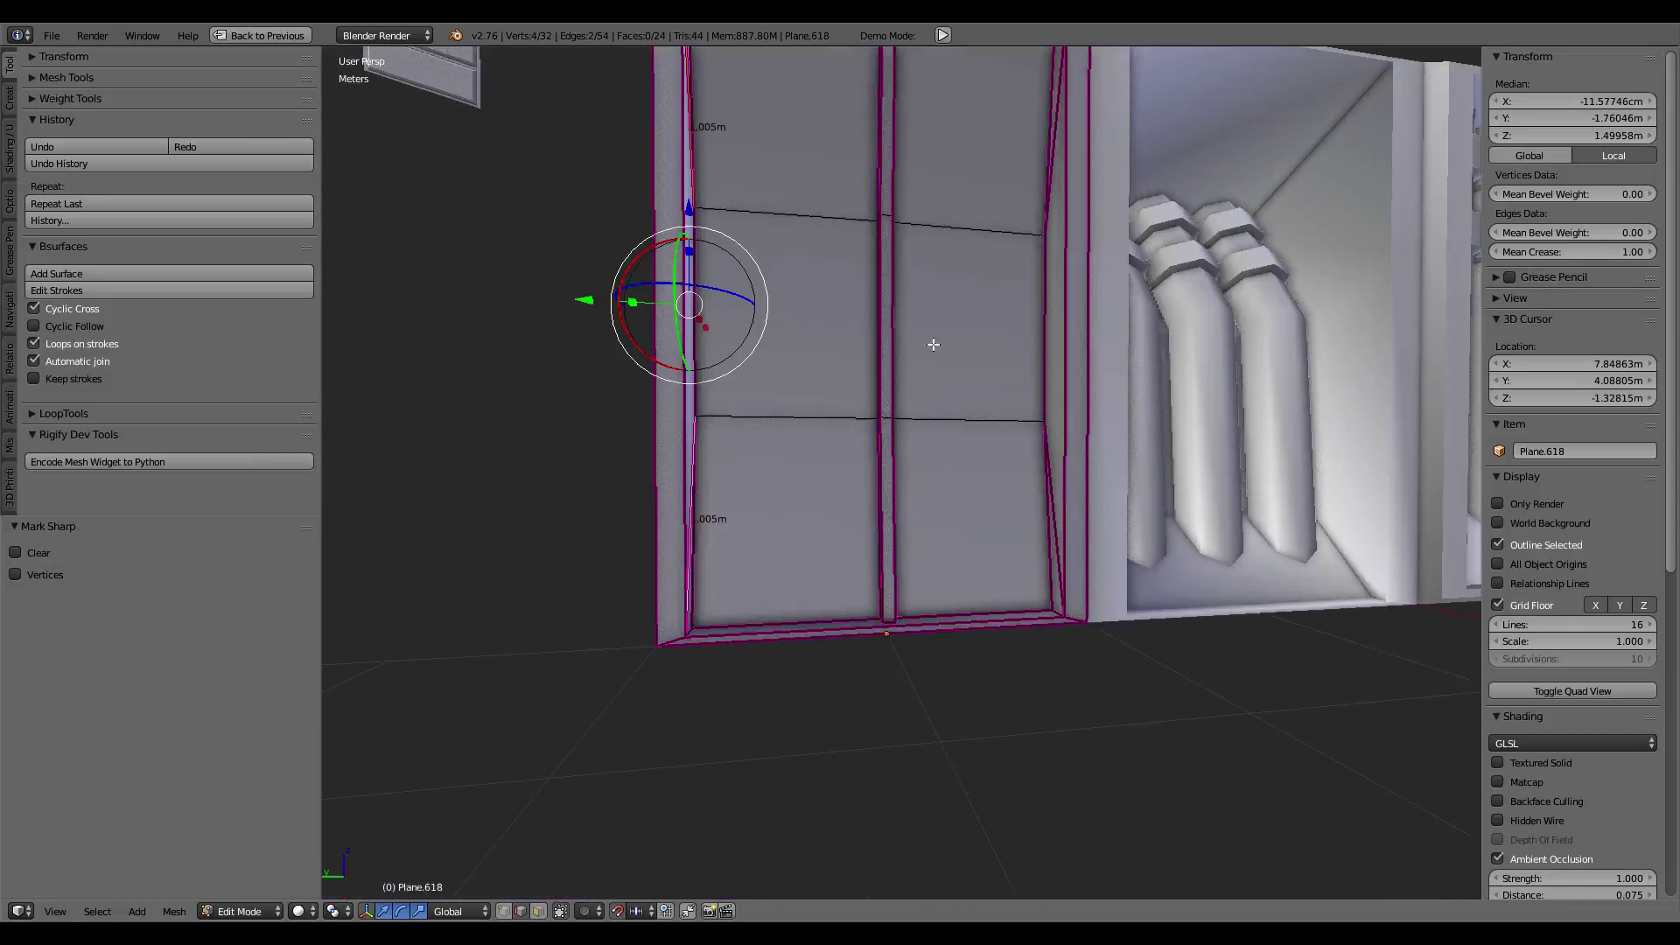
{"action": "key", "text": "Tab"}
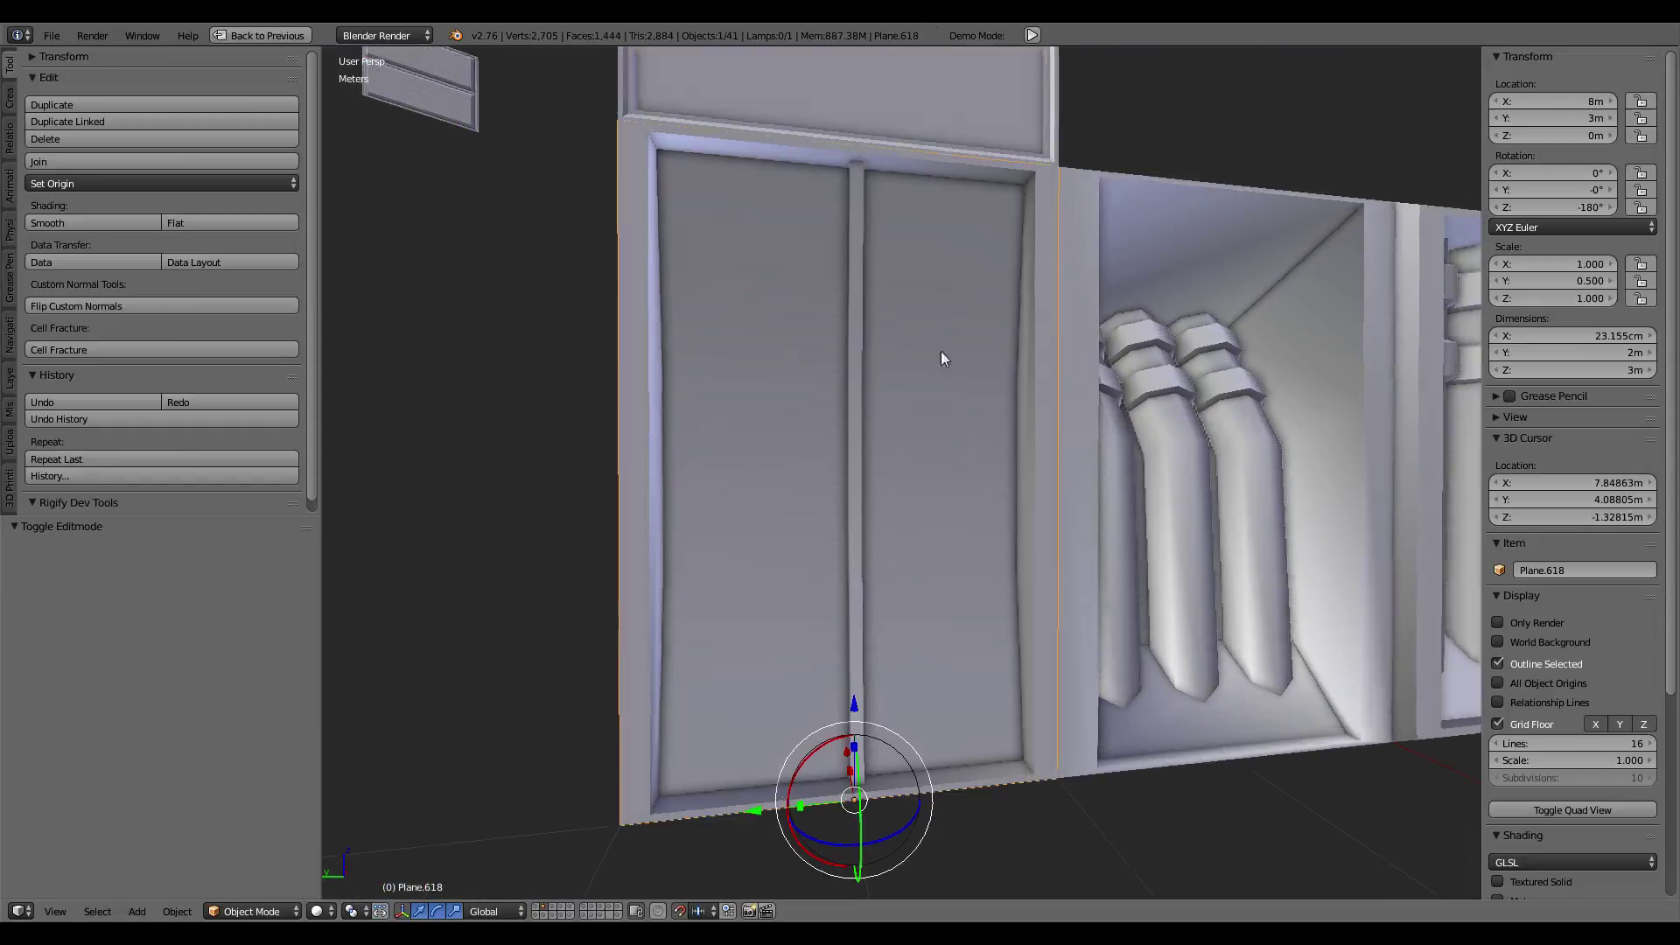
{"action": "middle_click_drag", "start_coordinate": [942, 350], "coordinate": [963, 312]}
{"action": "key", "text": "ctrl+Up"}
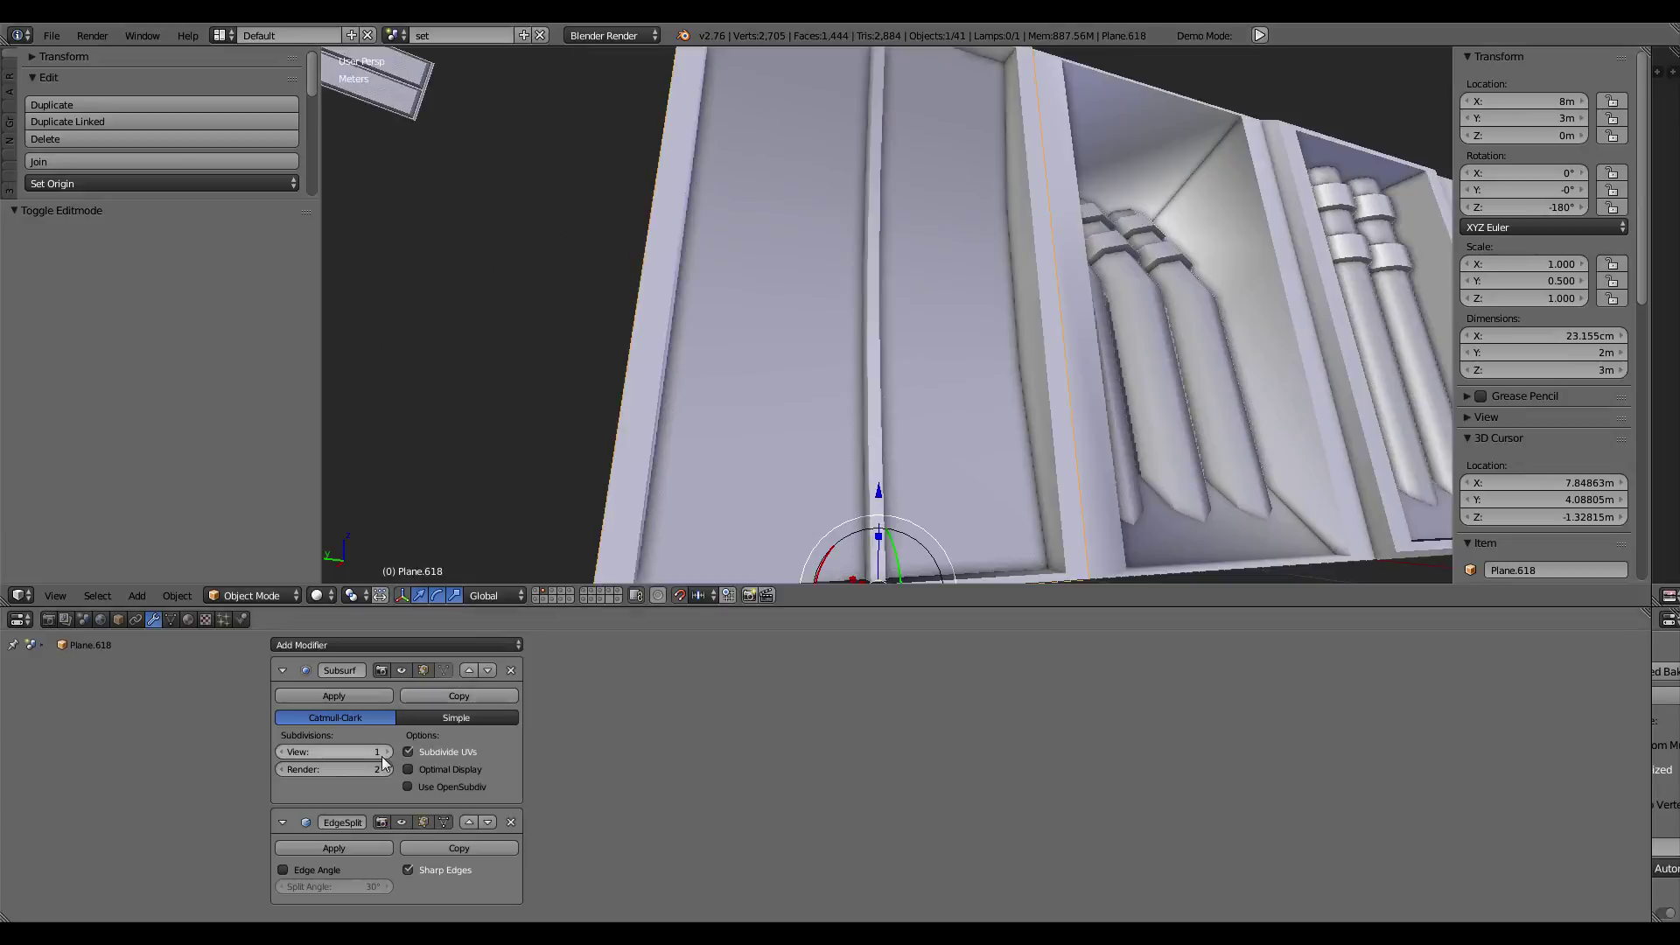
{"action": "key", "text": "ctrl+Up"}
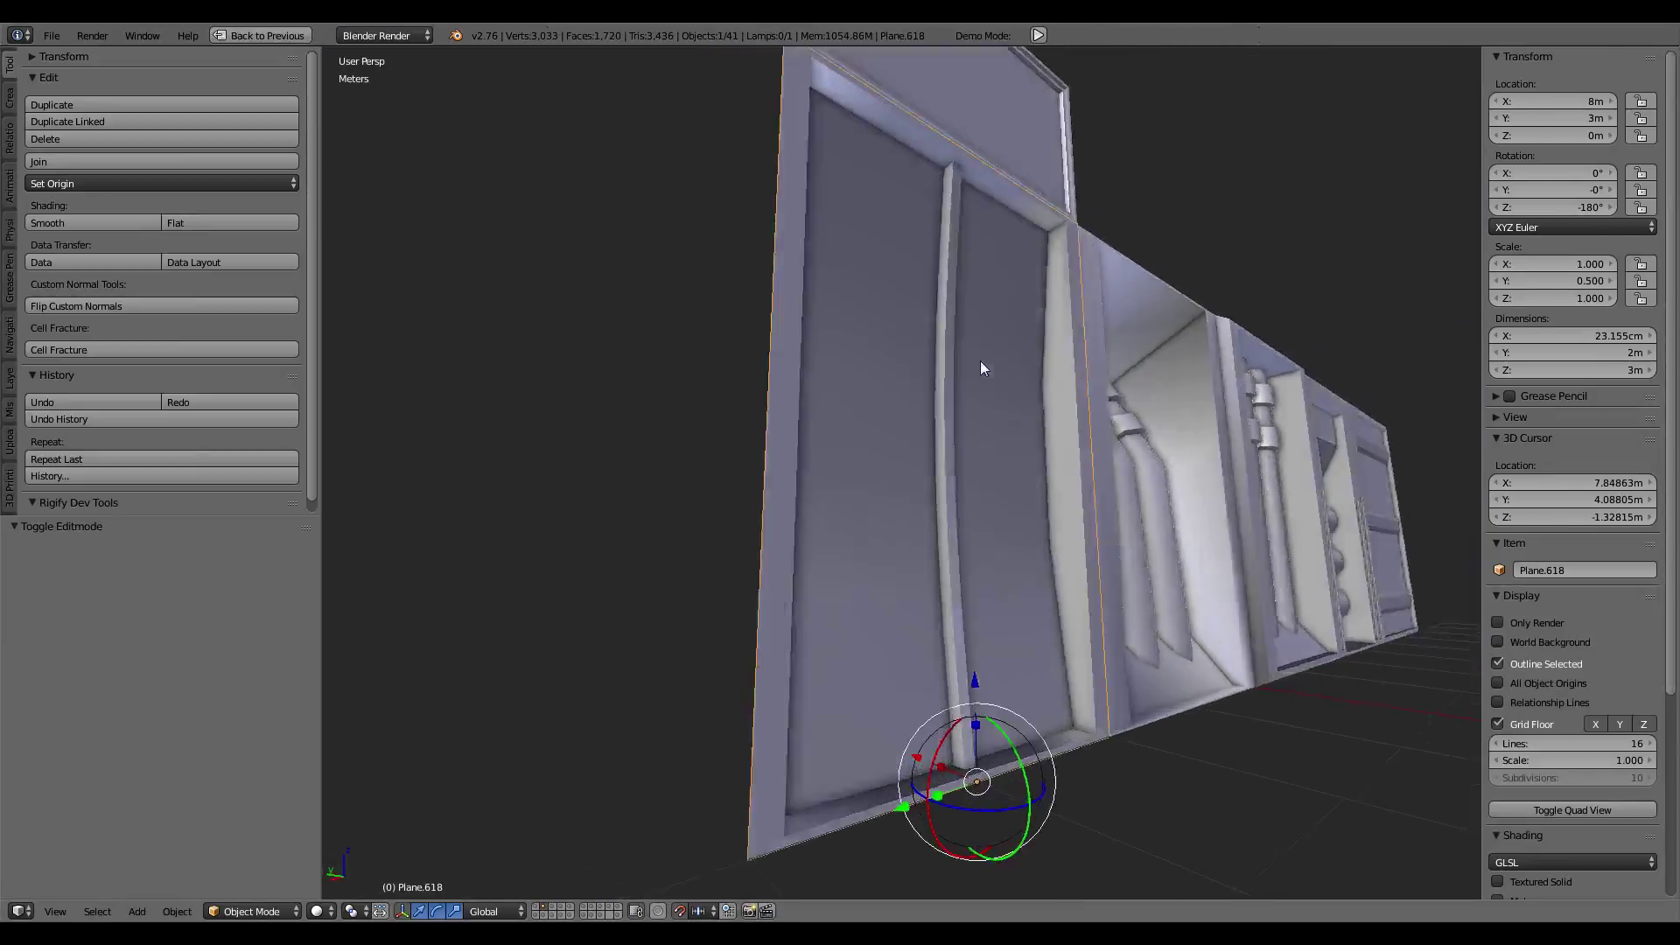
{"action": "mouse_move", "coordinate": [980, 361]}
{"action": "middle_mouse_down"}
{"action": "mouse_move", "coordinate": [1038, 385]}
{"action": "mouse_move", "coordinate": [954, 403]}
{"action": "middle_mouse_up"}
{"action": "key", "text": "ctrl+Up"}
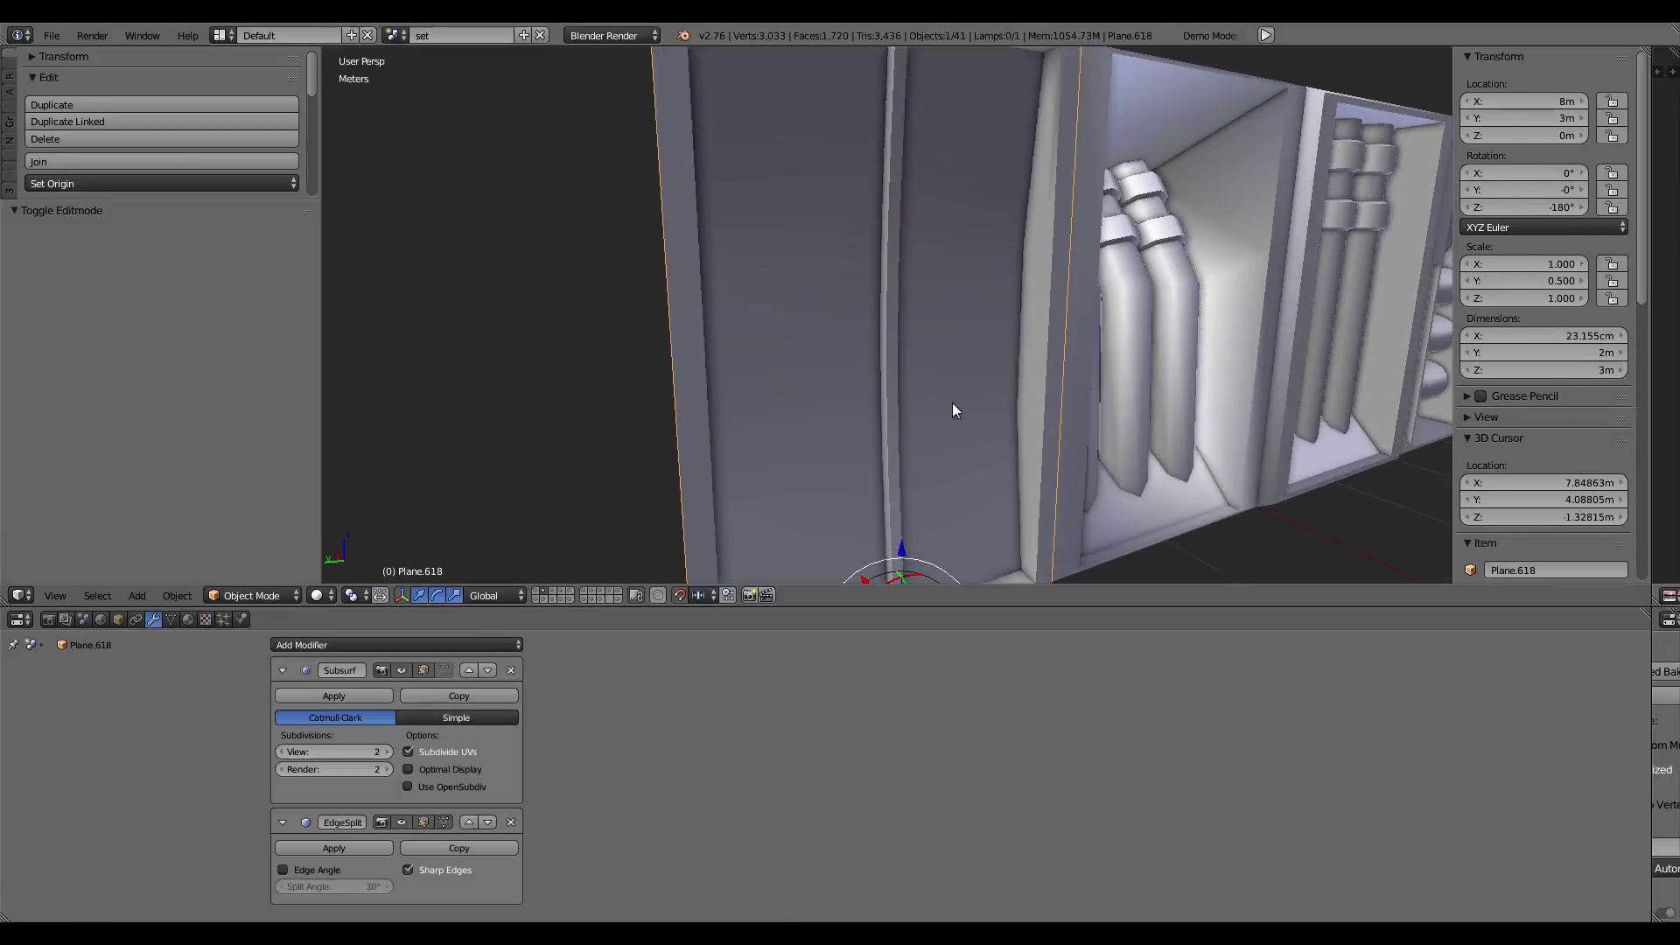
{"action": "key", "text": "ctrl+Up"}
{"action": "mouse_move", "coordinate": [831, 458]}
{"action": "middle_mouse_down"}
{"action": "mouse_move", "coordinate": [931, 420]}
{"action": "mouse_move", "coordinate": [889, 418]}
{"action": "middle_mouse_up"}
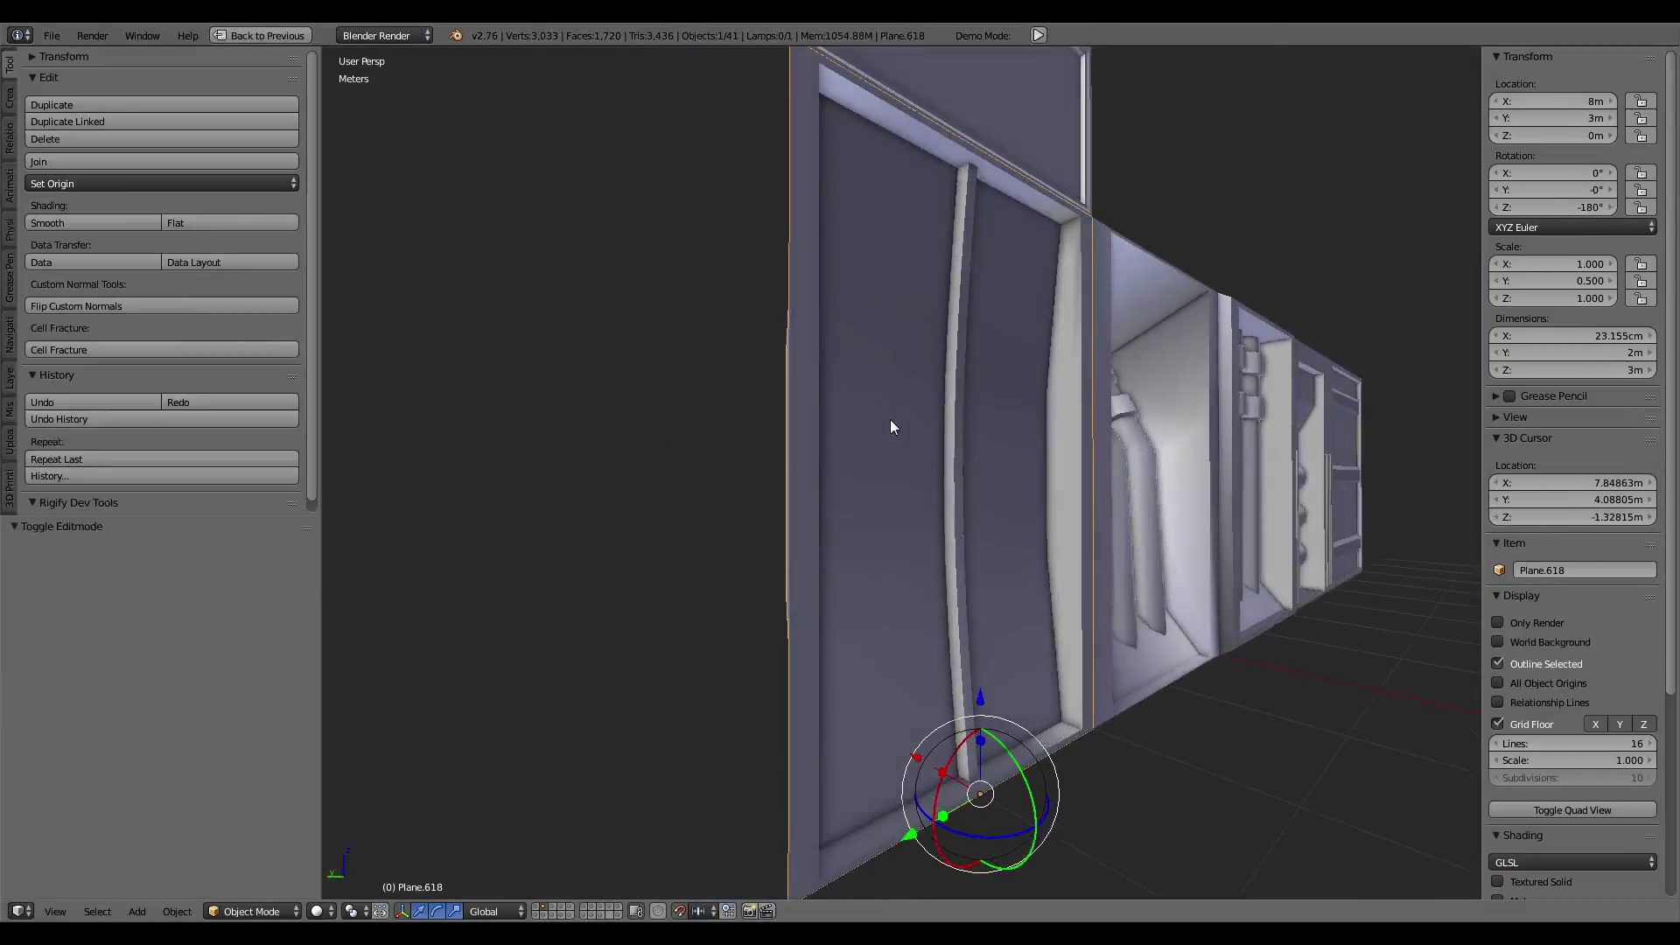
{"action": "key", "text": "ctrl+Up"}
{"action": "key", "text": "ctrl+Up"}
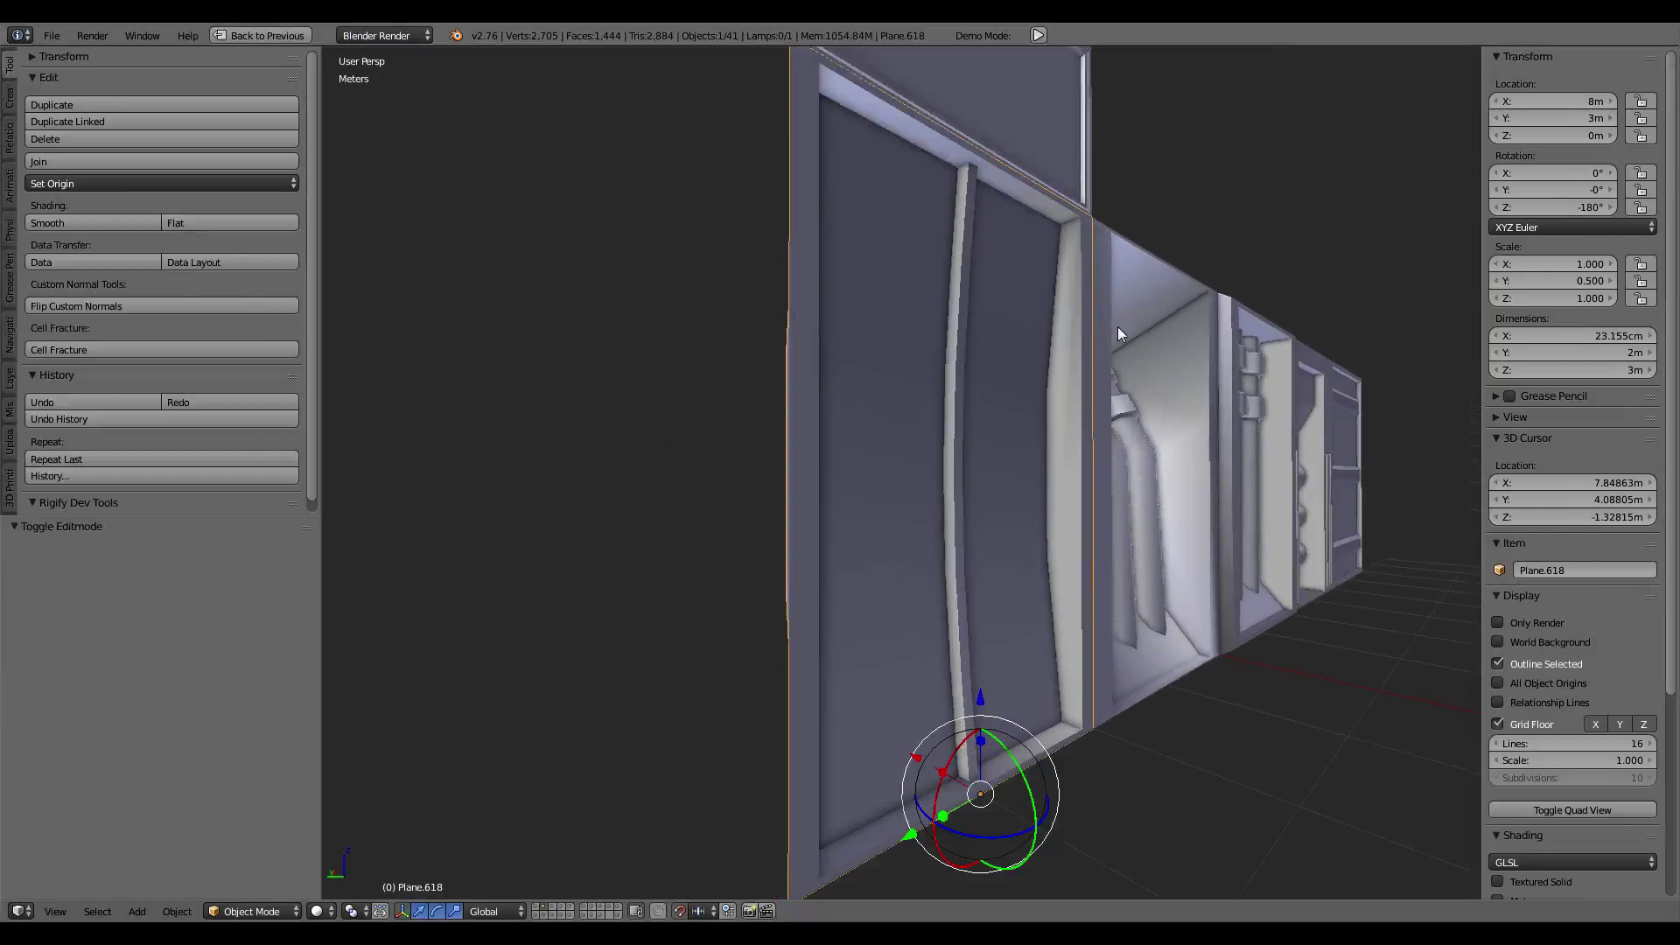
{"action": "middle_click_drag", "start_coordinate": [1116, 328], "coordinate": [1041, 341]}
{"action": "key", "text": "Tab"}
{"action": "scroll", "coordinate": [1018, 447], "scroll_direction": "up", "scroll_amount": 5}
Step: Select the door frame vertices and flatten them to zero along Y
{"action": "scroll", "coordinate": [1018, 446], "scroll_direction": "down", "scroll_amount": 4}
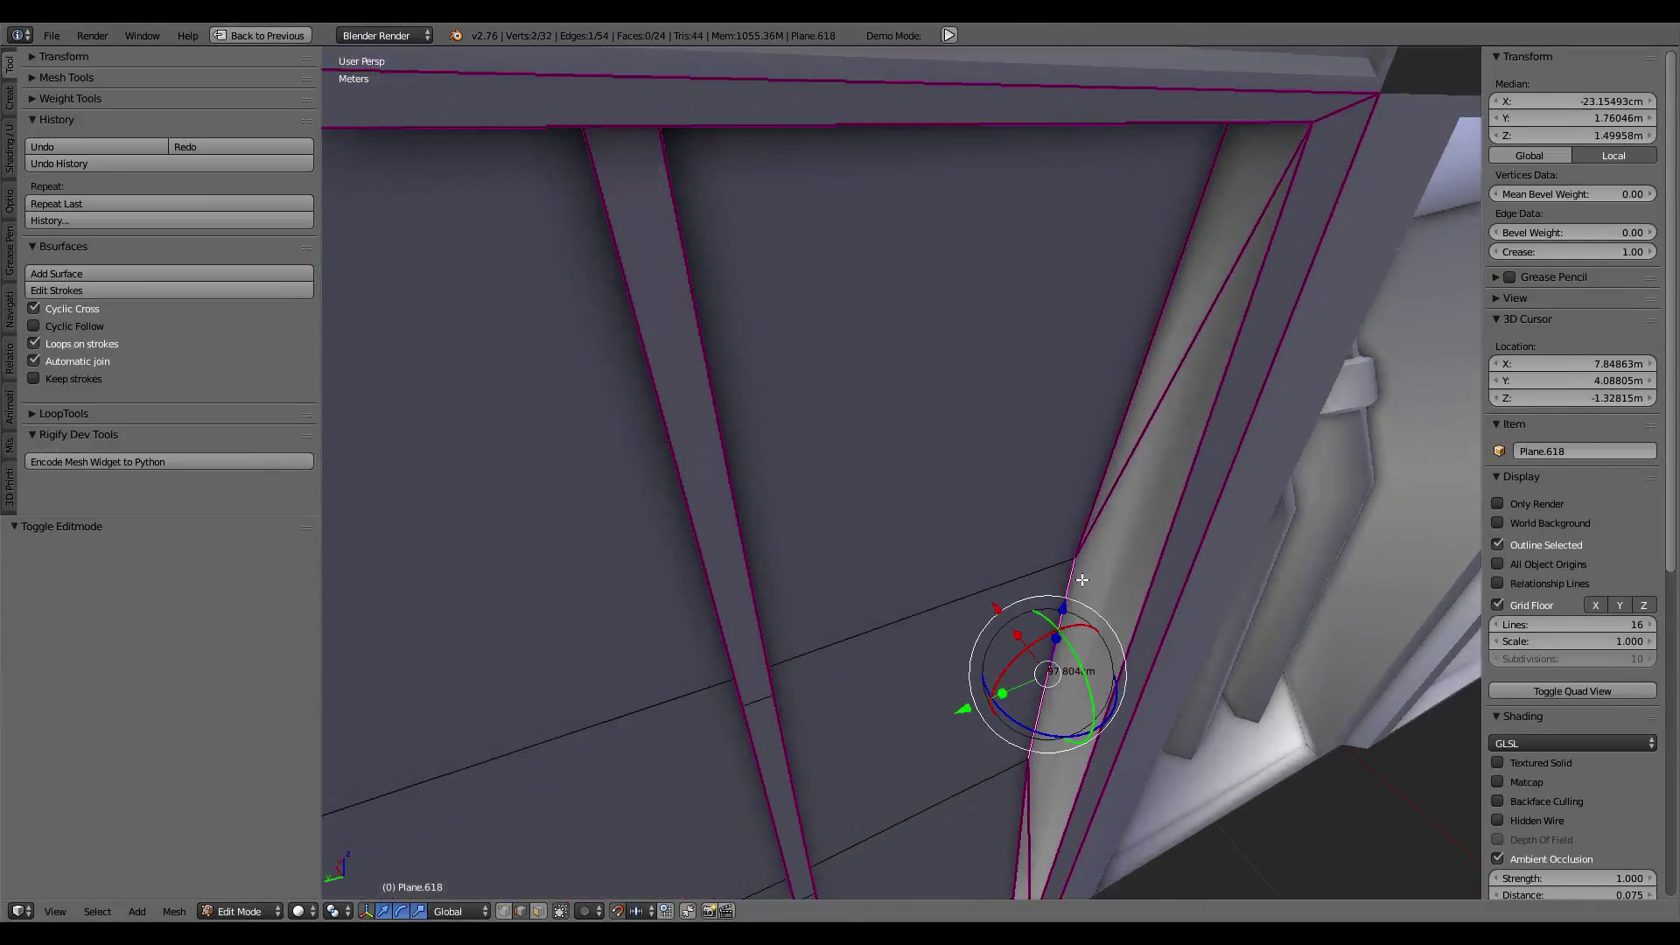
{"action": "middle_click_drag", "start_coordinate": [1019, 446], "coordinate": [989, 602]}
{"action": "right_click", "coordinate": [988, 602], "text": "shift"}
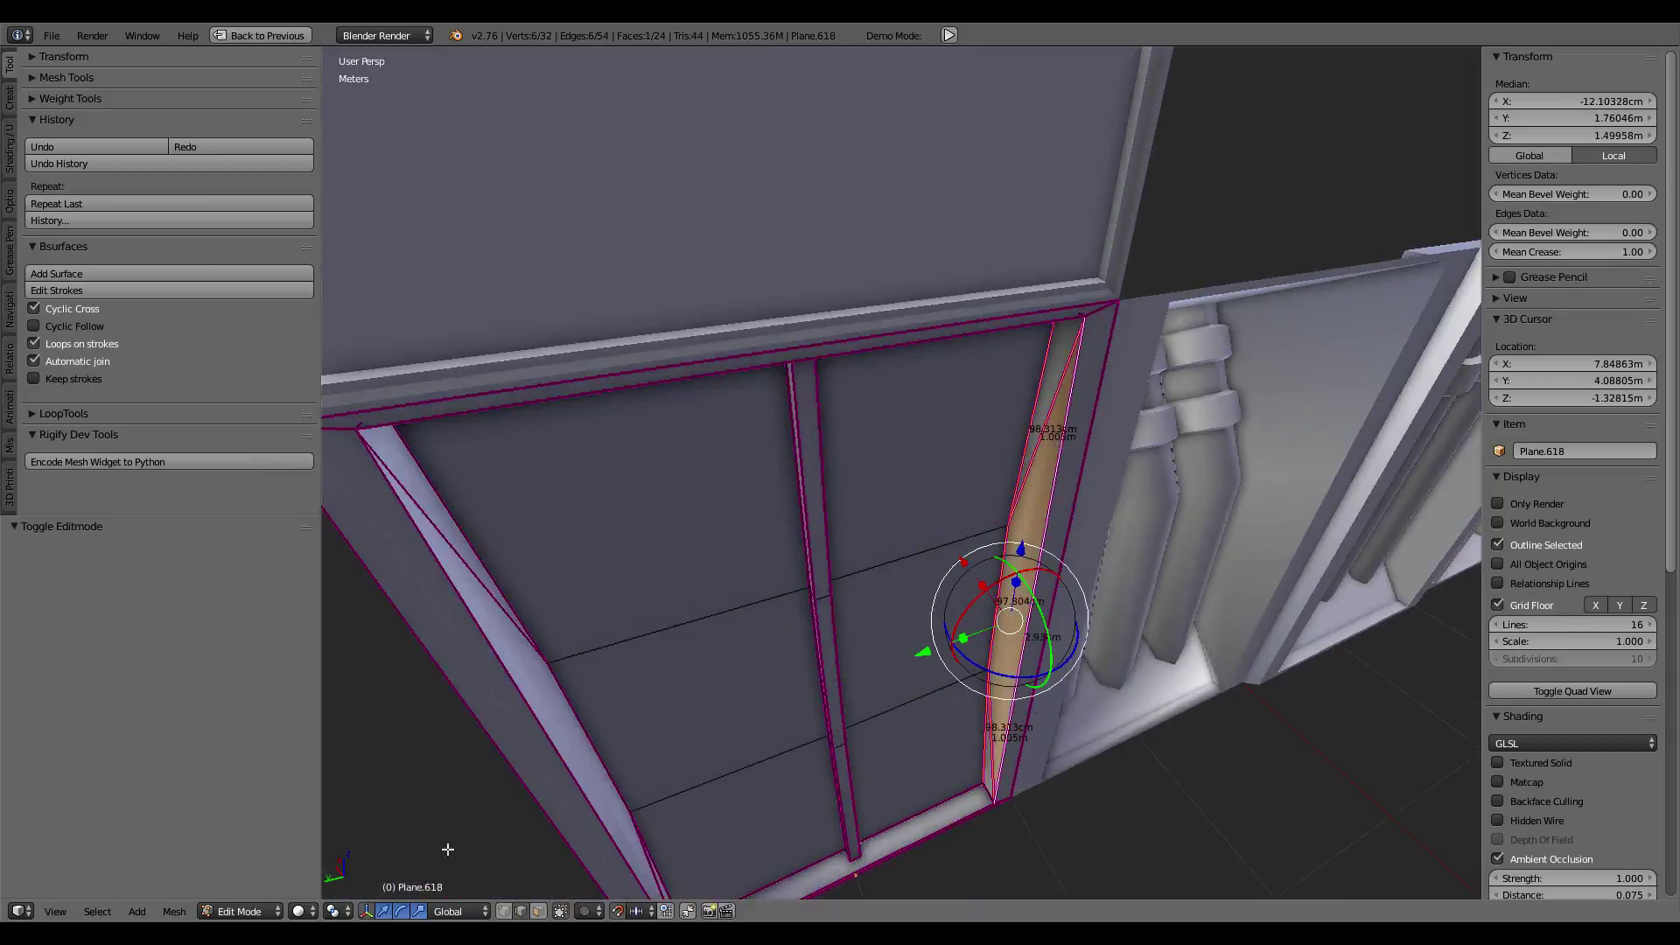
{"action": "left_click", "coordinate": [343, 916]}
{"action": "left_click", "coordinate": [377, 810]}
{"action": "key", "text": "s"}
{"action": "key", "text": "y"}
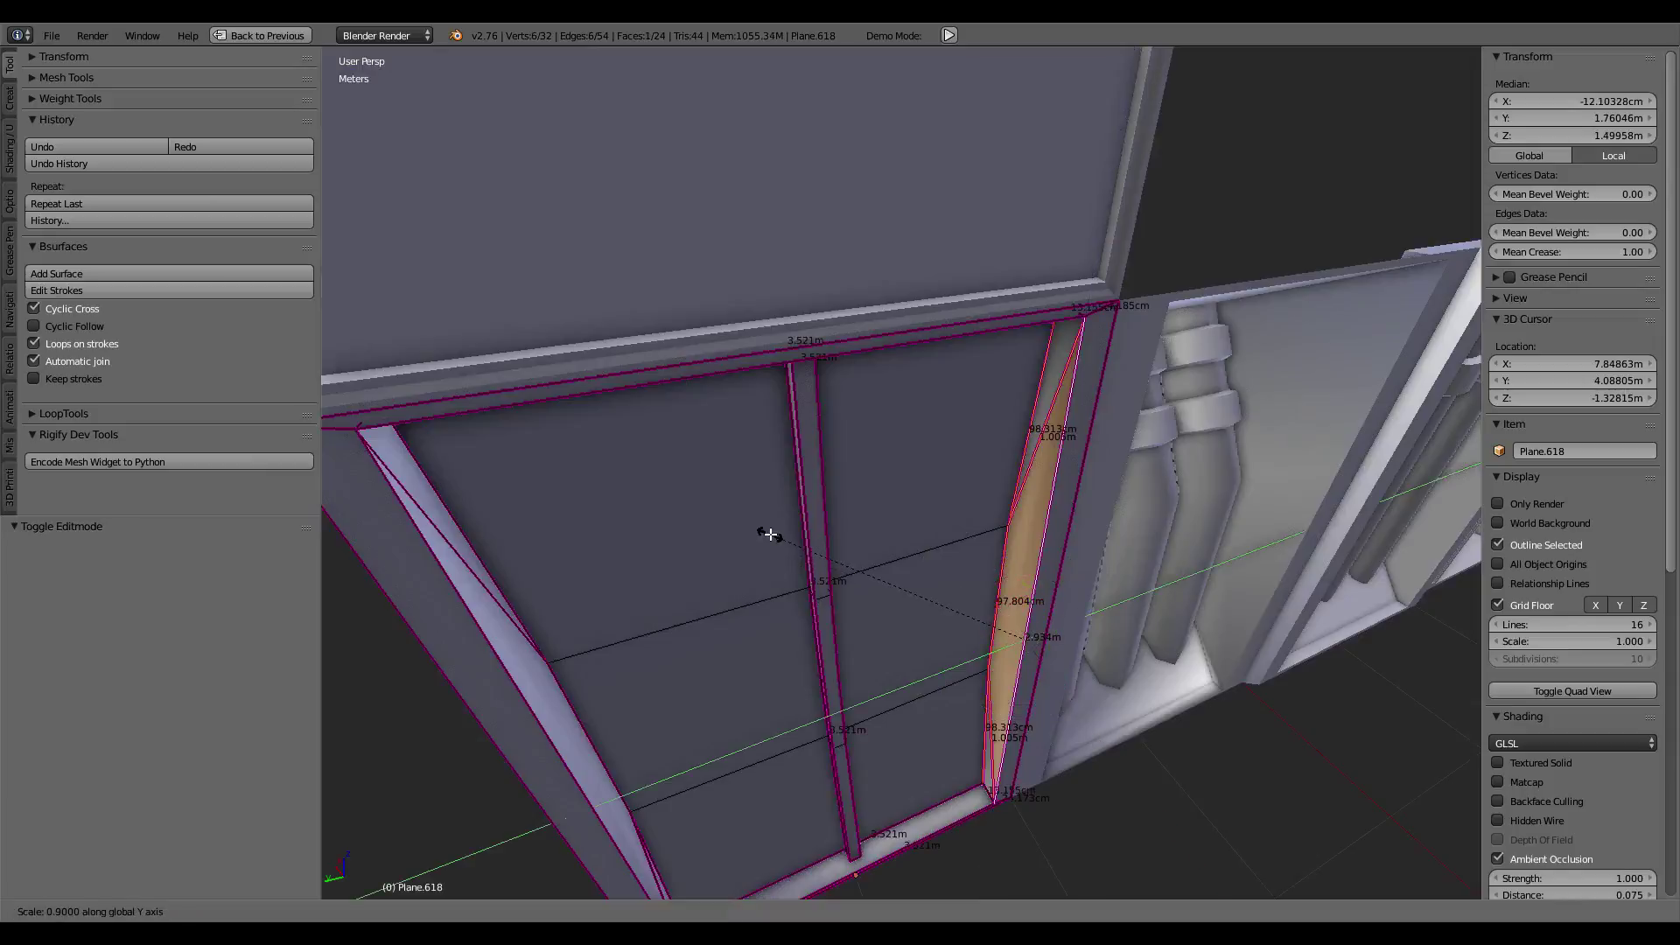
{"action": "type", "text": "0"}
{"action": "key", "text": "Return"}
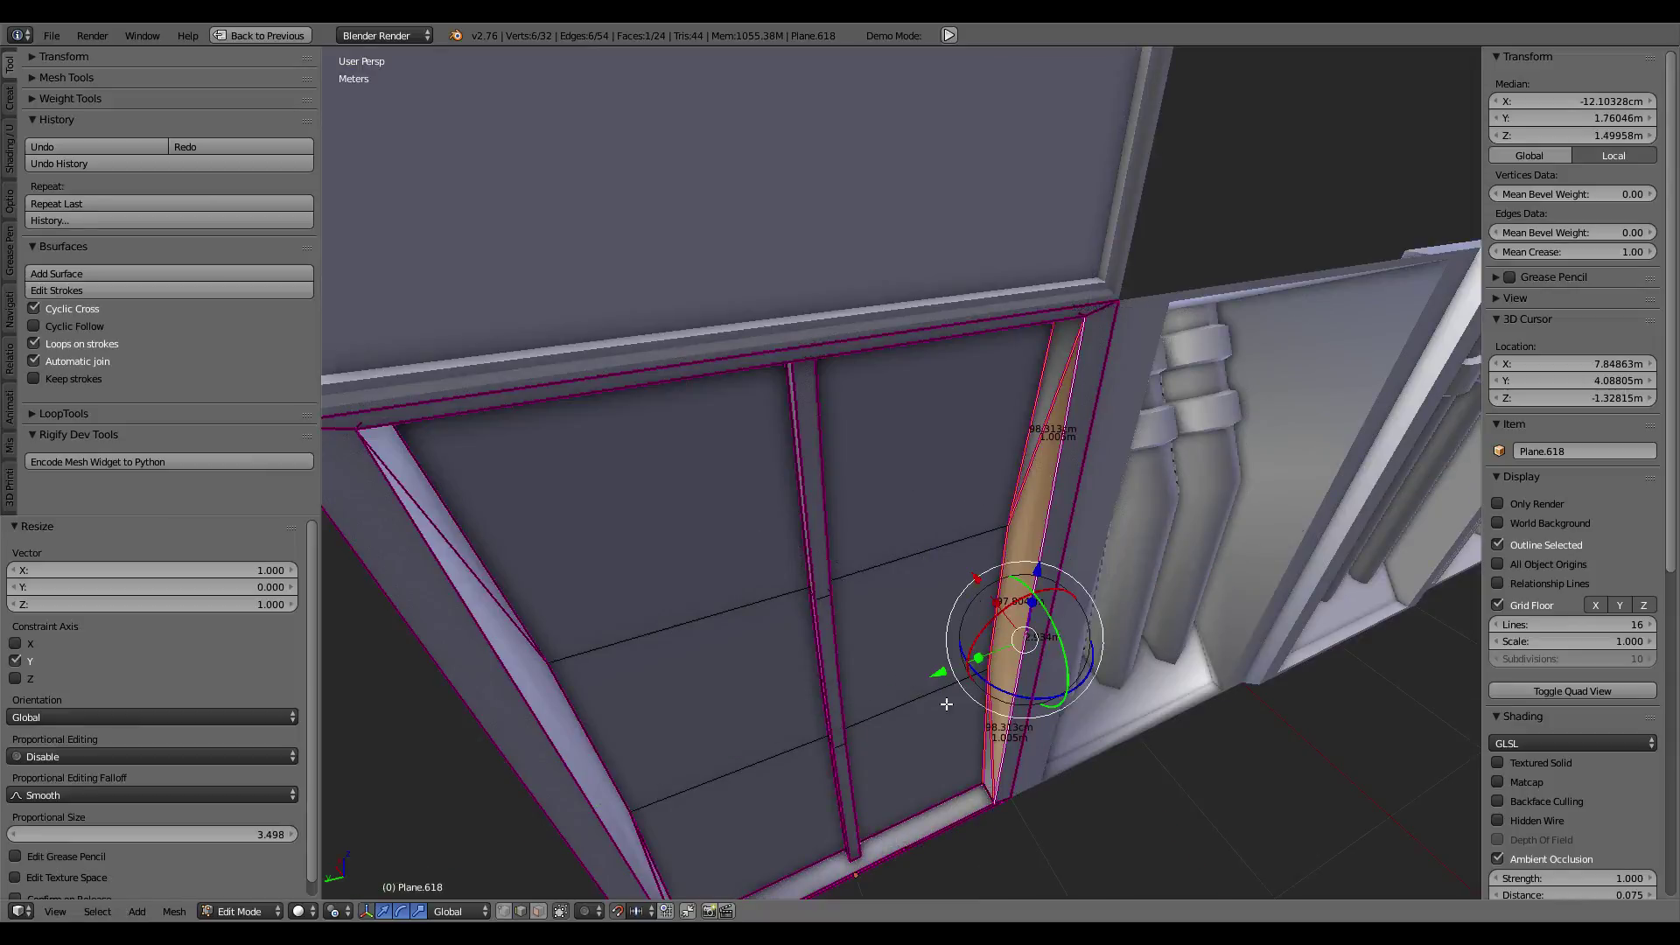
Step: In face select mode, select the faces of the door's side strip
{"action": "left_click", "coordinate": [539, 913]}
{"action": "right_click", "coordinate": [987, 770]}
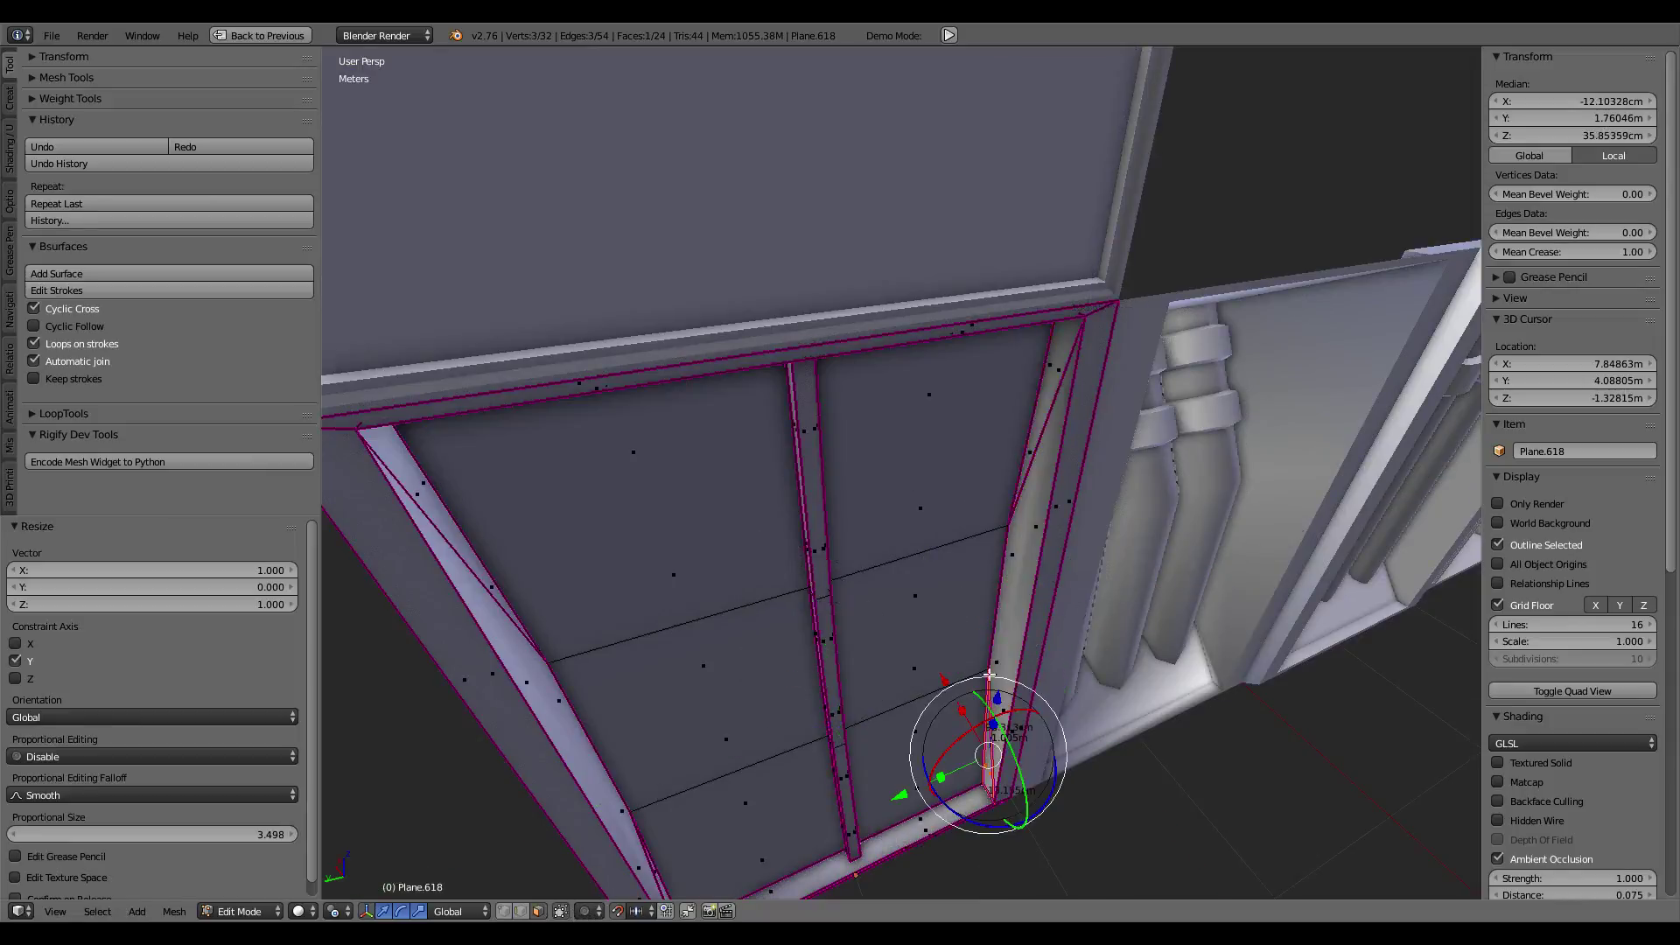
{"action": "right_click", "coordinate": [1013, 605], "text": "shift"}
{"action": "right_click", "coordinate": [1040, 403], "text": "shift"}
{"action": "middle_click_drag", "start_coordinate": [1040, 403], "coordinate": [530, 414]}
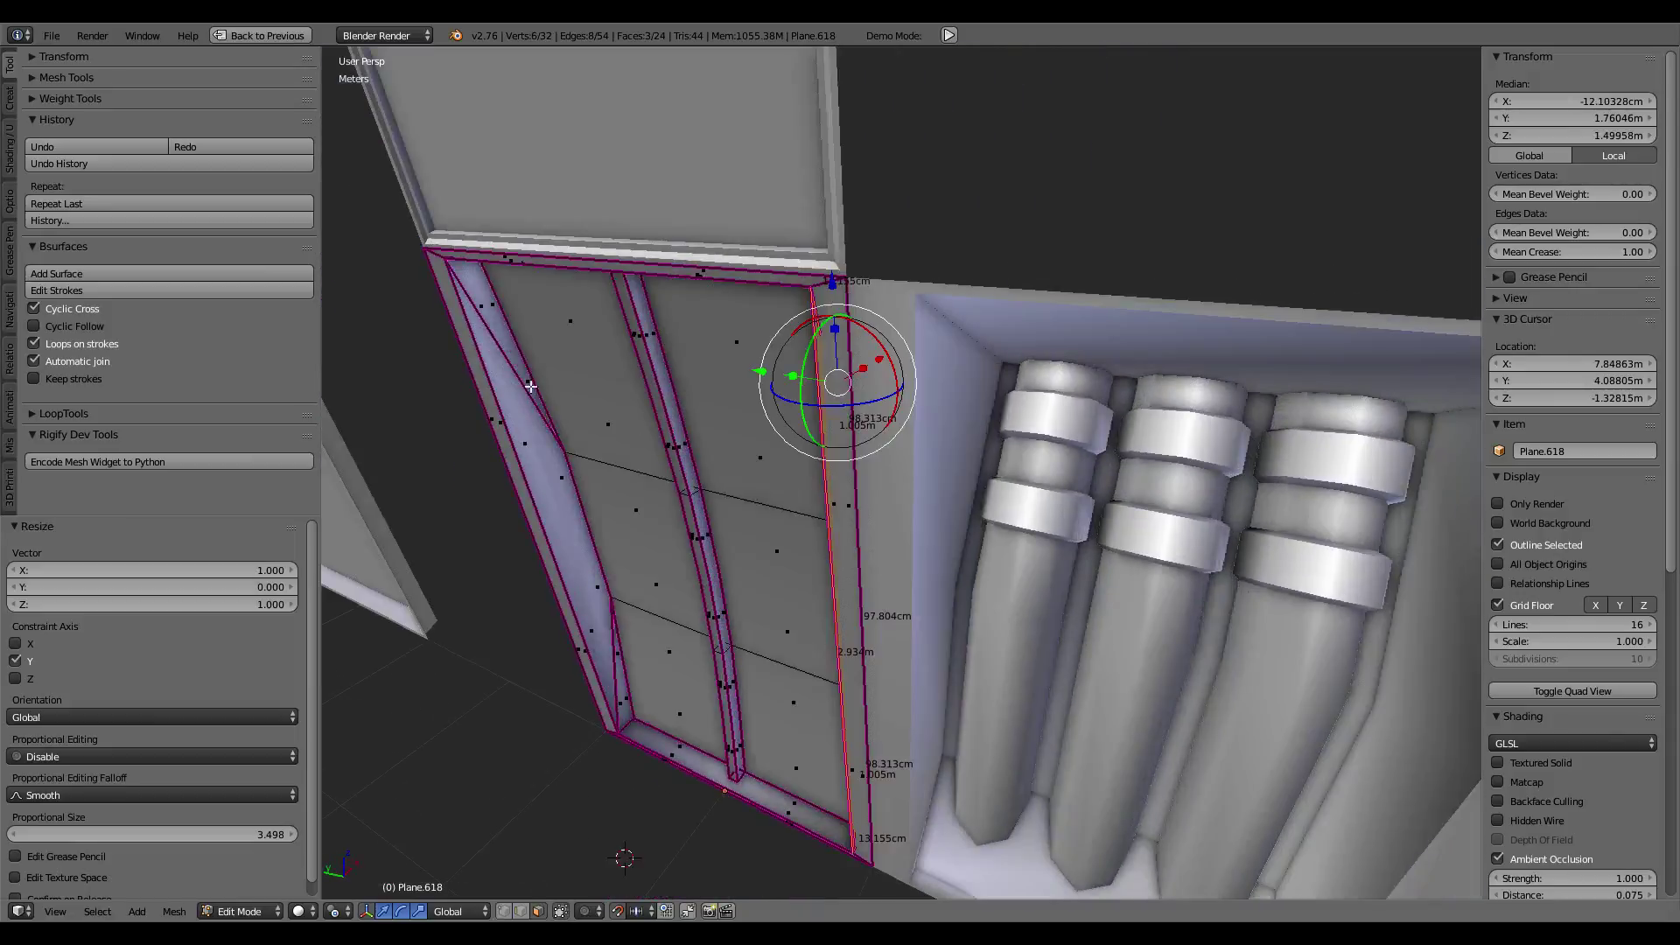
{"action": "right_click", "coordinate": [637, 691], "text": "shift"}
Step: Select the strip's boundary loop and mark those outline edges sharp
{"action": "key", "text": "ctrl+e"}
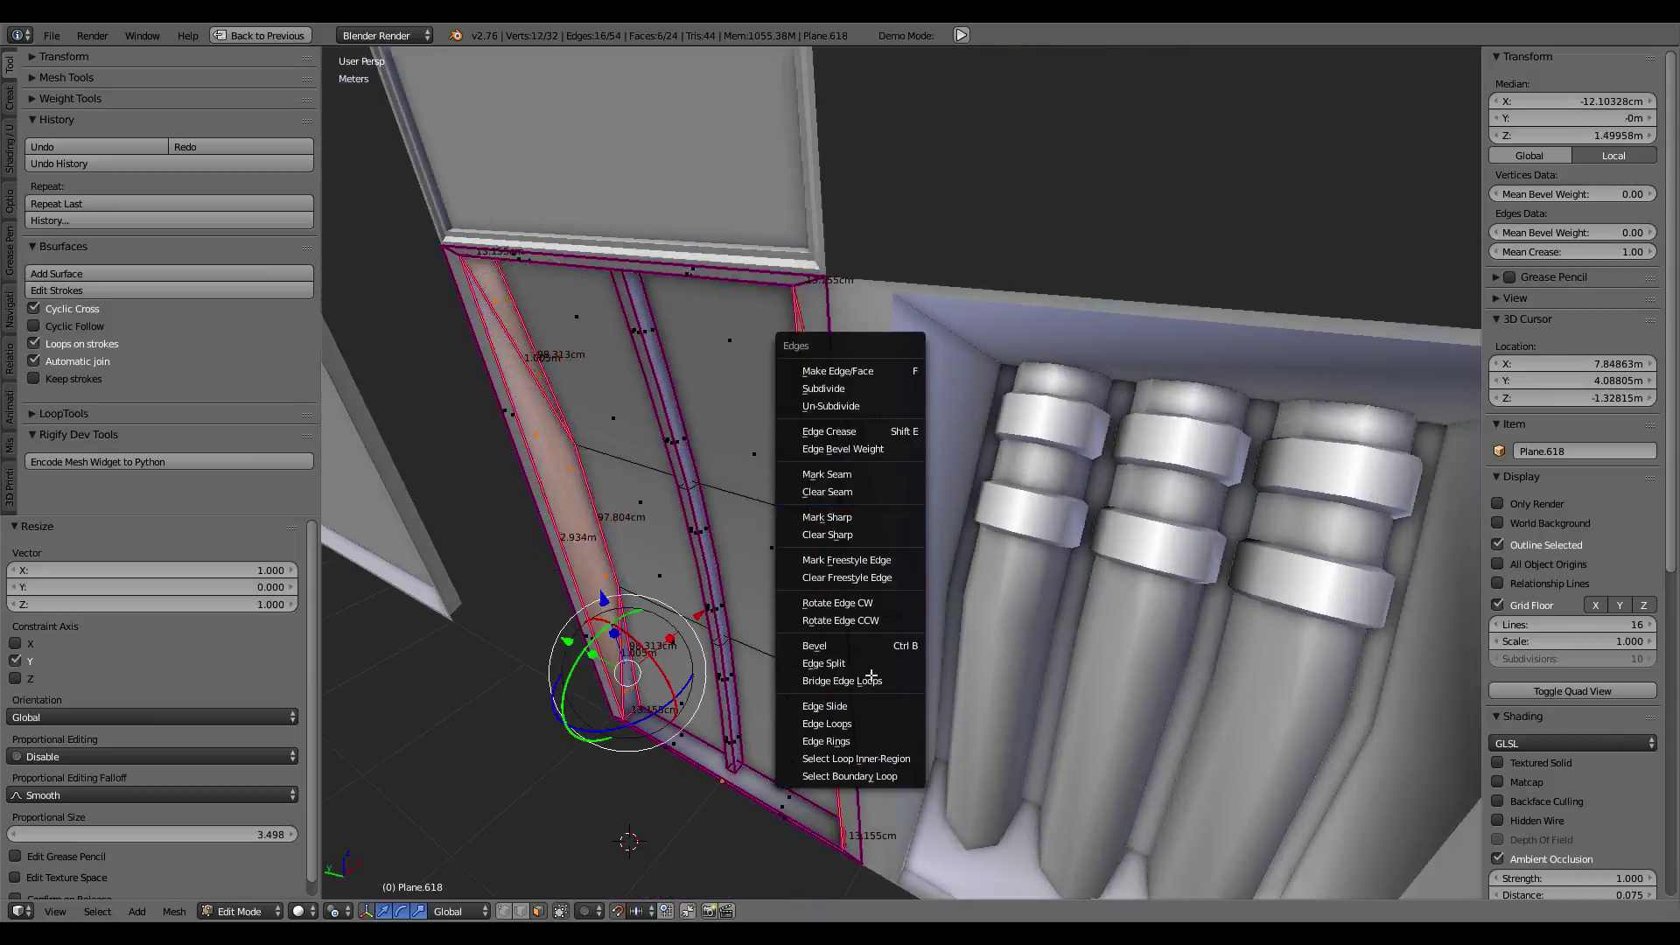
{"action": "left_click", "coordinate": [855, 778]}
{"action": "key", "text": "ctrl+e"}
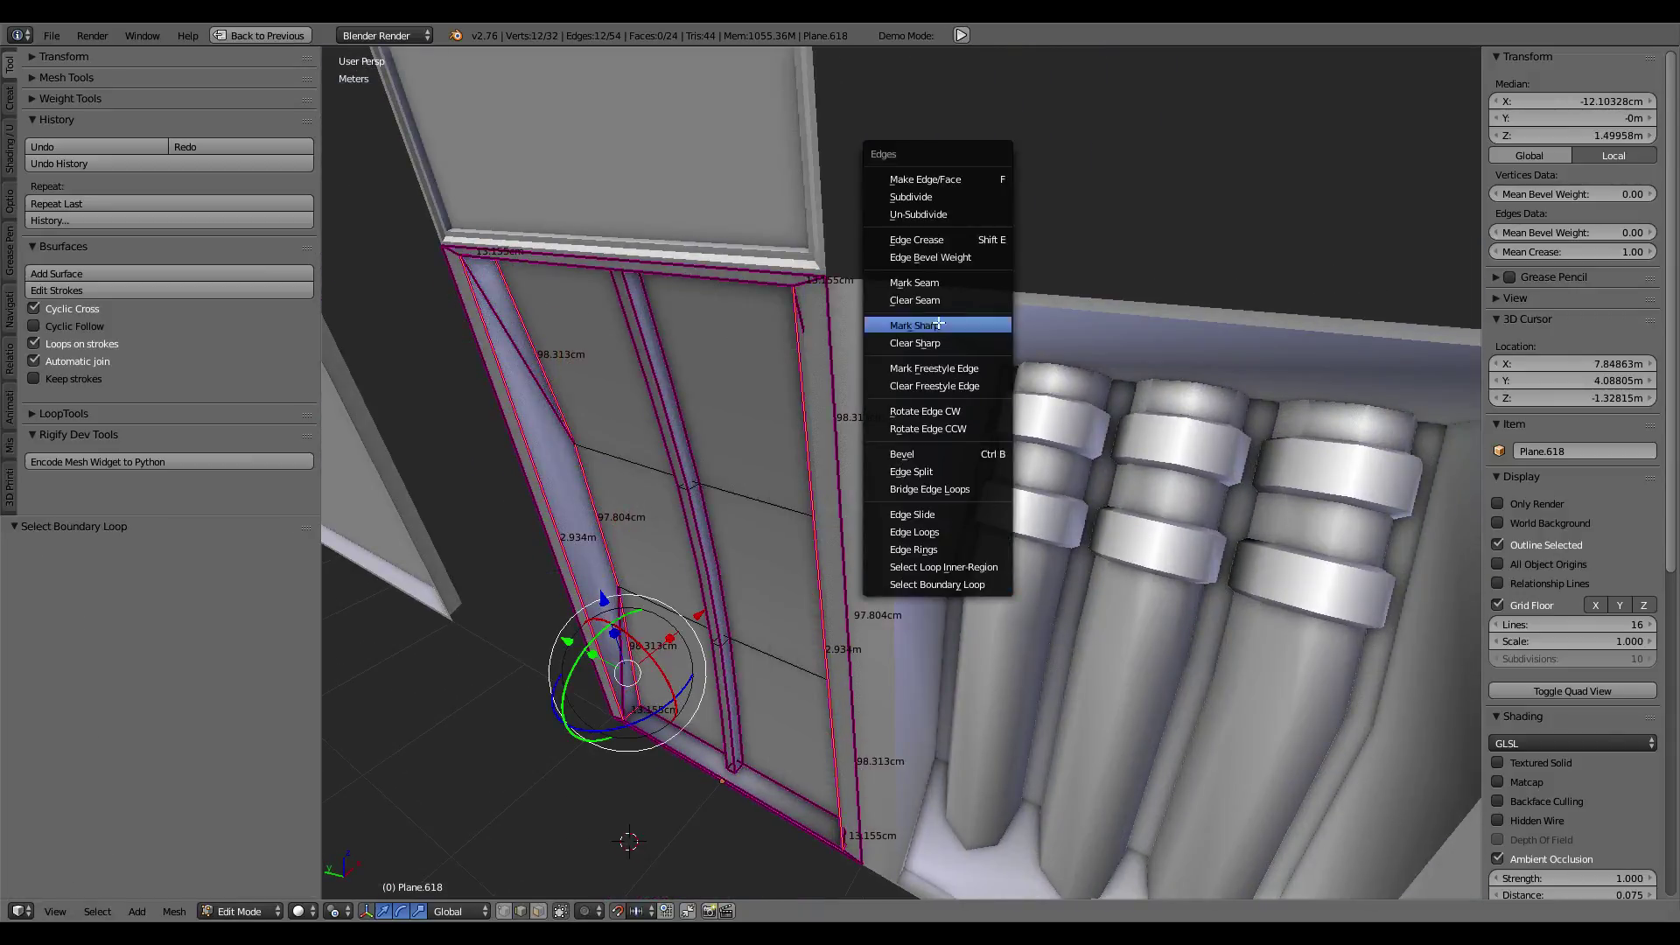
{"action": "left_click", "coordinate": [938, 325]}
{"action": "mouse_move", "coordinate": [938, 325]}
{"action": "middle_mouse_down"}
{"action": "mouse_move", "coordinate": [742, 487]}
{"action": "mouse_move", "coordinate": [731, 451]}
{"action": "mouse_move", "coordinate": [824, 431]}
{"action": "mouse_move", "coordinate": [749, 434]}
{"action": "middle_mouse_up"}
Step: In Object Mode, apply the Subsurf modifier to the door panel mesh
{"action": "key", "text": "Tab"}
{"action": "scroll", "coordinate": [749, 434], "scroll_direction": "up", "scroll_amount": 2}
{"action": "key", "text": "ctrl+Up"}
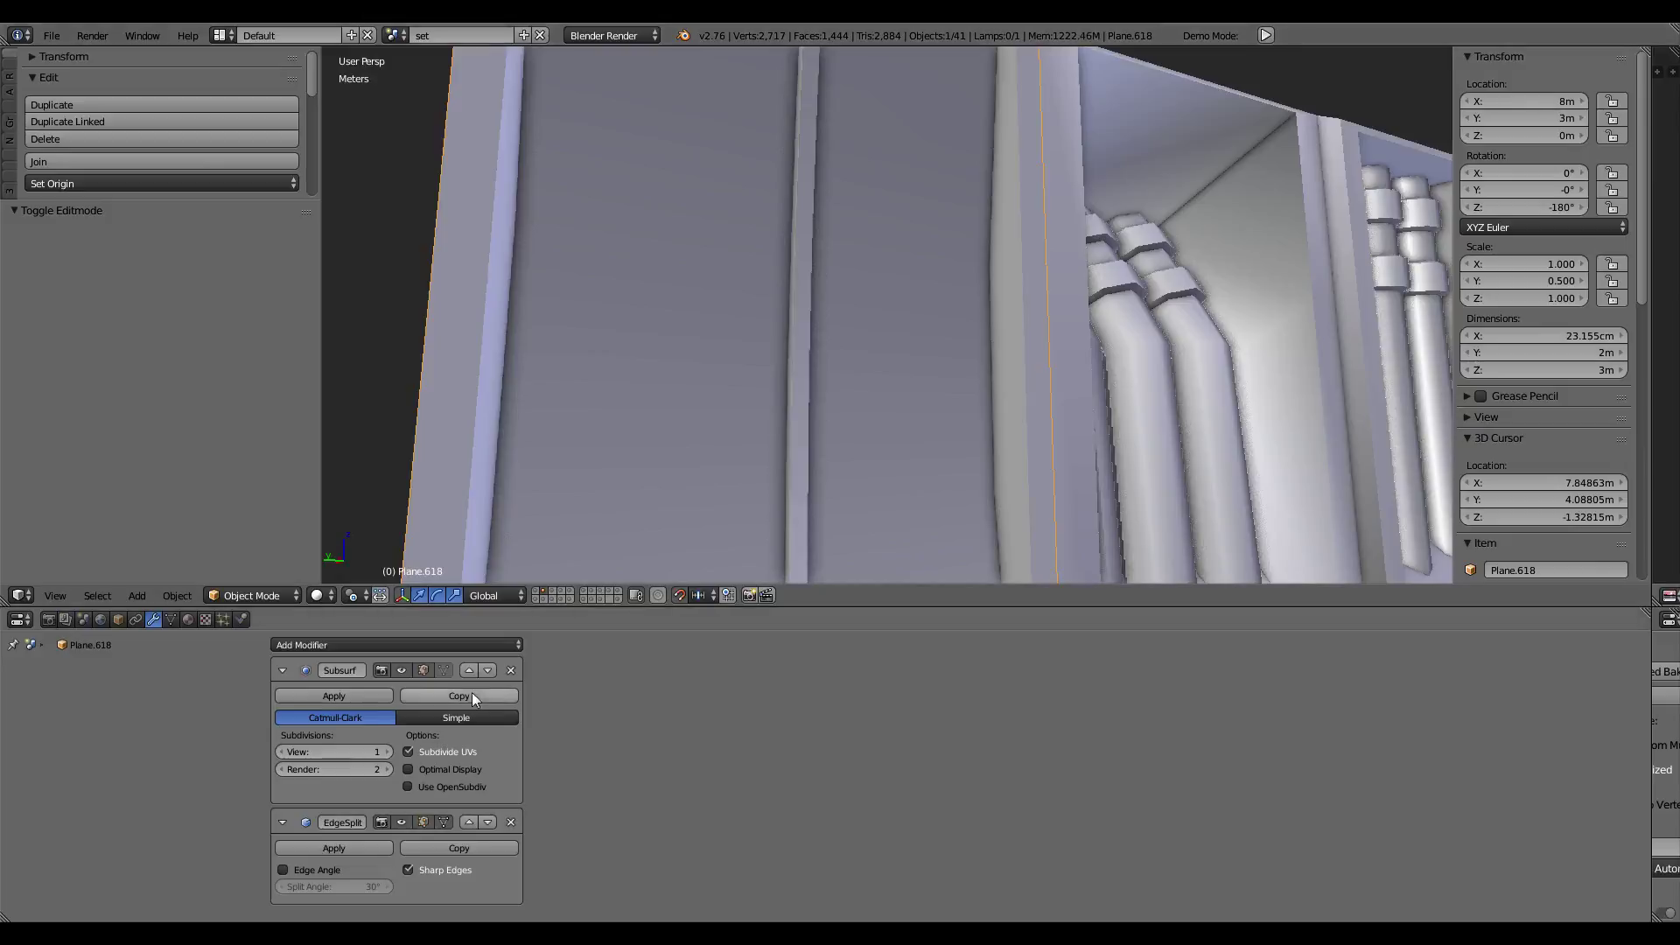
{"action": "left_click", "coordinate": [353, 696]}
{"action": "key", "text": "ctrl+Up"}
{"action": "scroll", "coordinate": [924, 422], "scroll_direction": "down", "scroll_amount": 2}
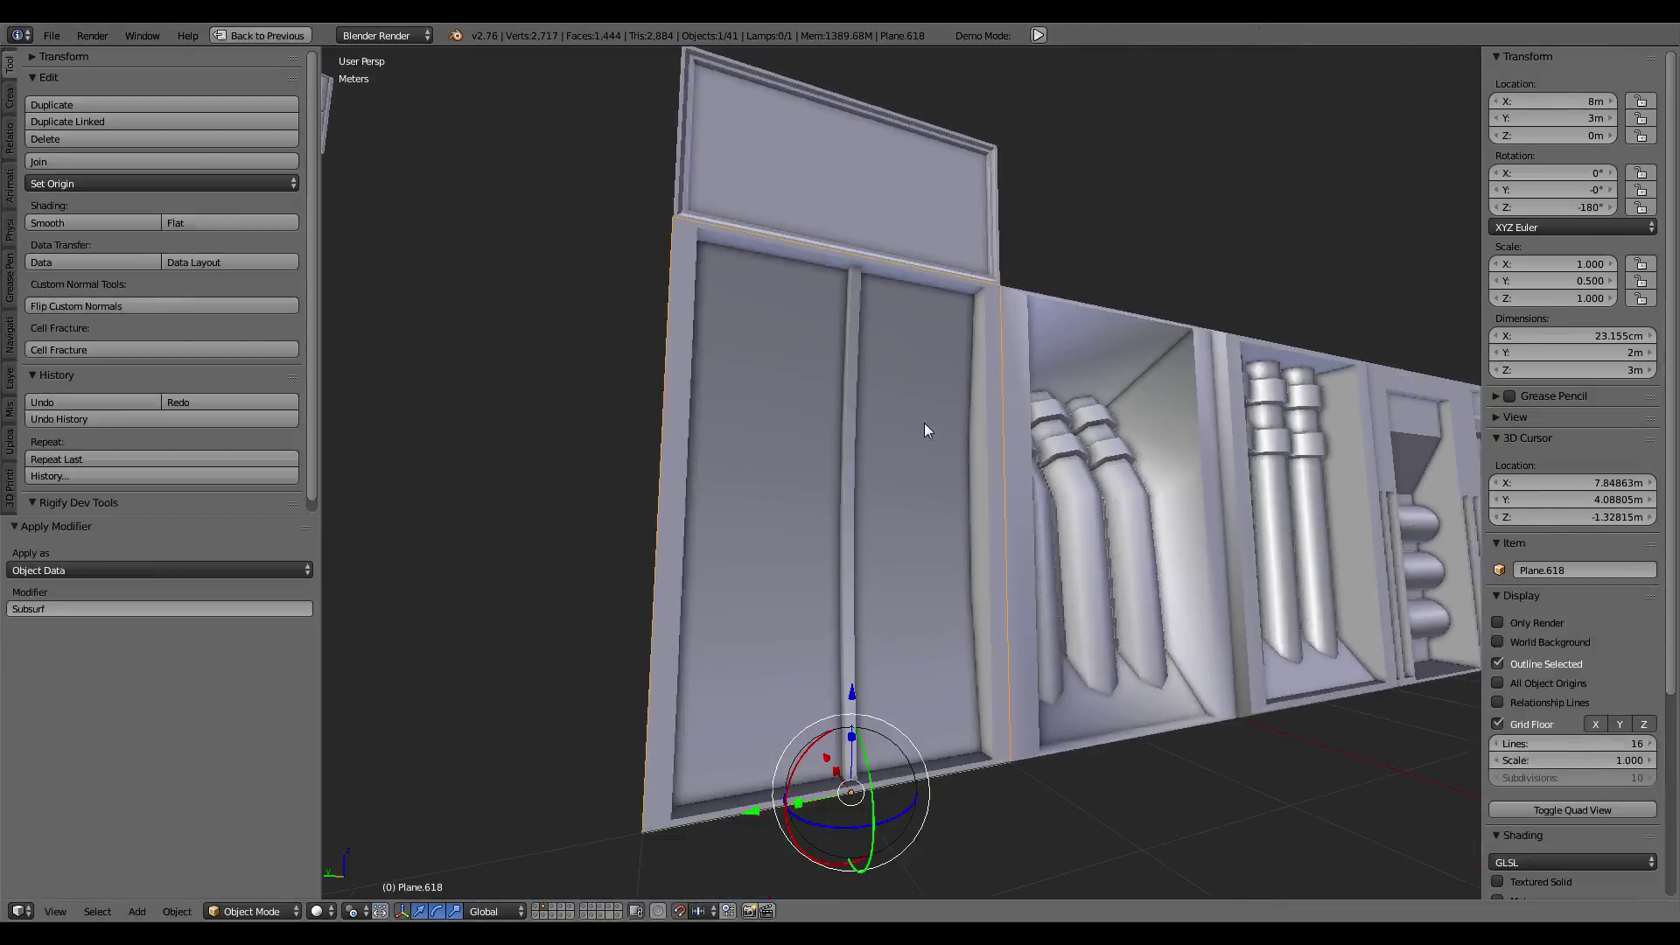
Step: Back in Edit Mode, select an edge loop across the door and start edge-sliding it
{"action": "key", "text": "Tab"}
{"action": "scroll", "coordinate": [829, 481], "scroll_direction": "up", "scroll_amount": 1}
{"action": "scroll", "coordinate": [855, 465], "scroll_direction": "up", "scroll_amount": 3}
{"action": "scroll", "coordinate": [727, 470], "scroll_direction": "up", "scroll_amount": 2}
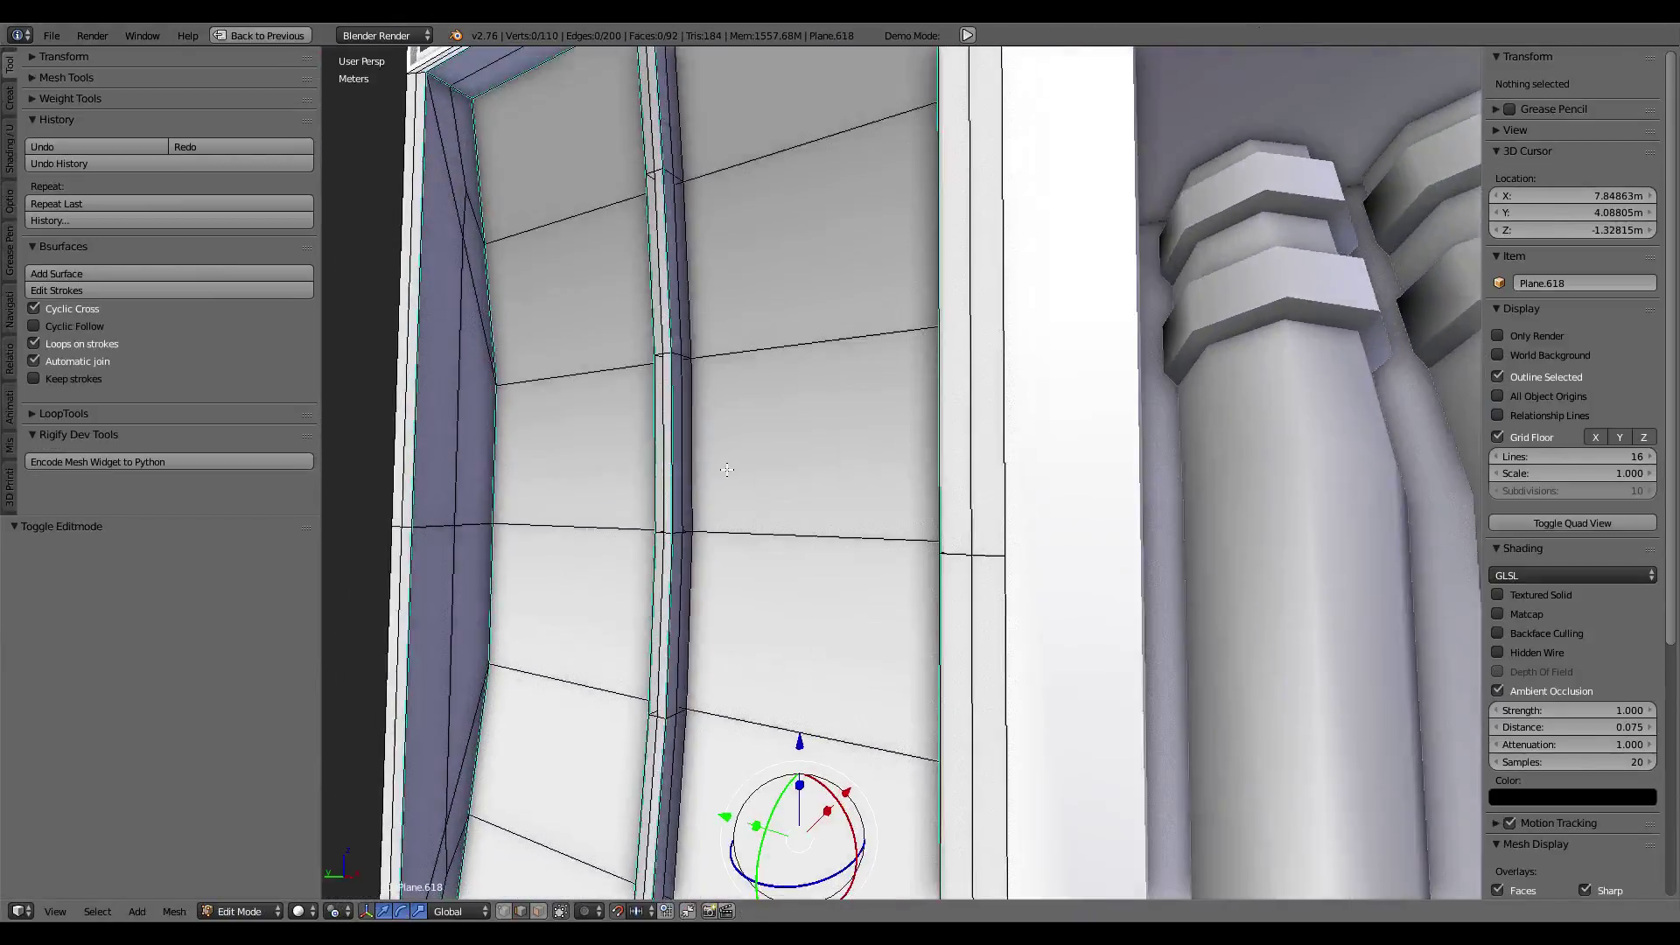
{"action": "scroll", "coordinate": [726, 470], "scroll_direction": "down", "scroll_amount": 3, "text": "ctrl"}
{"action": "scroll", "coordinate": [583, 507], "scroll_direction": "down", "scroll_amount": 4}
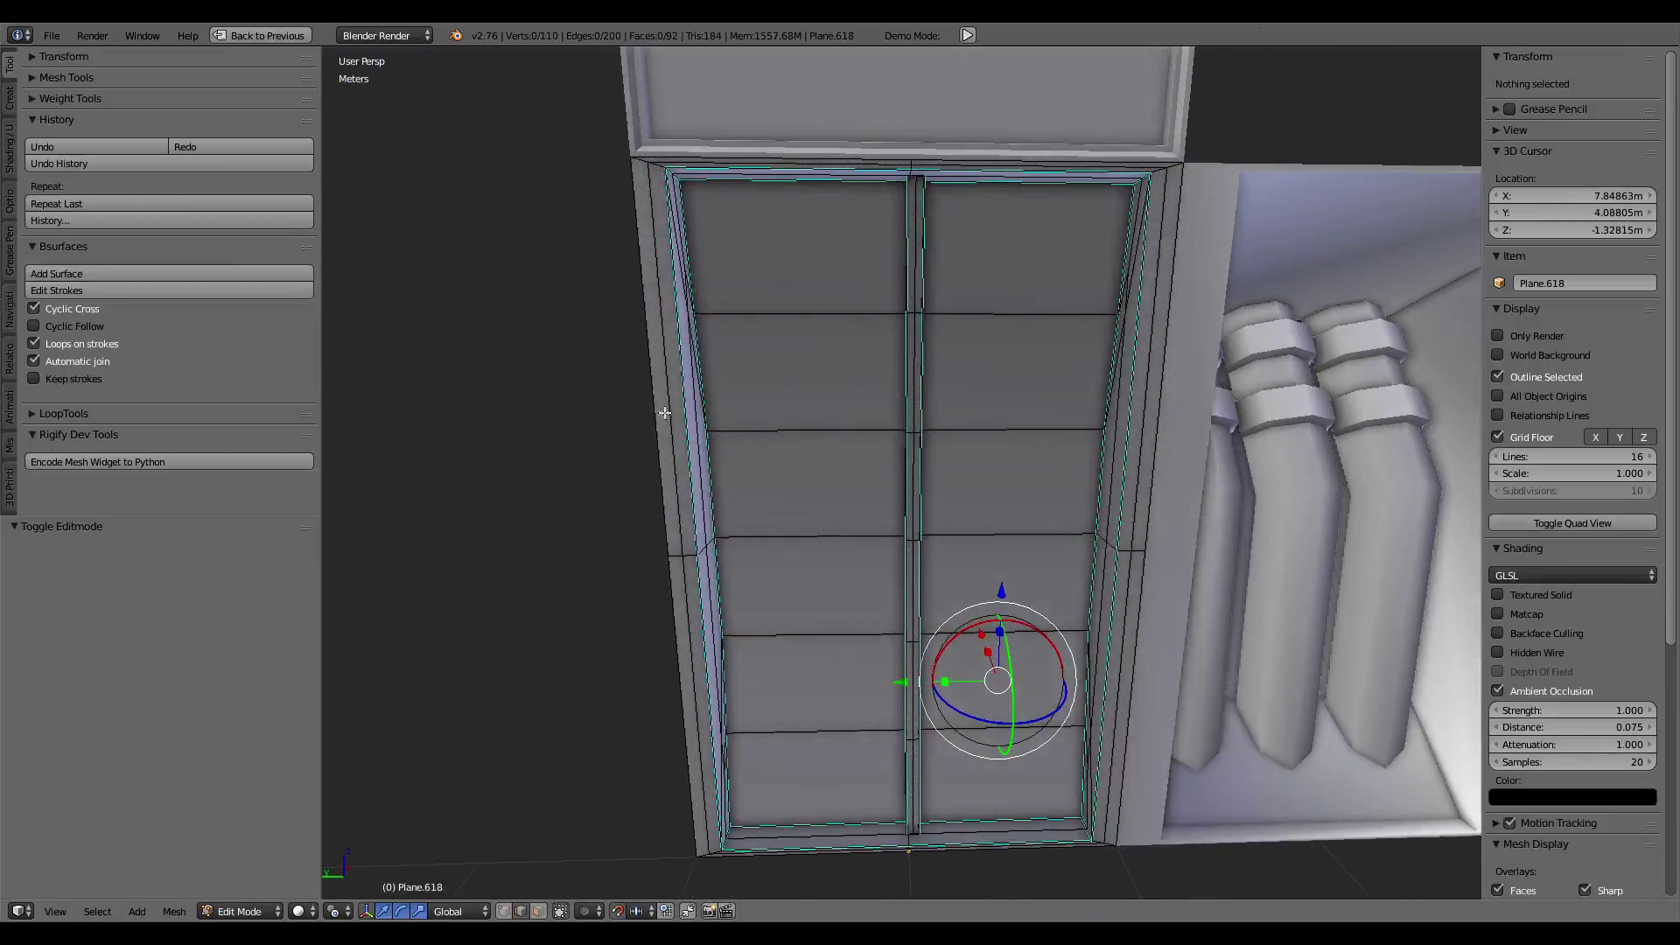
{"action": "right_click", "coordinate": [661, 411], "text": "alt"}
{"action": "key", "text": "g"}
{"action": "key", "text": "g"}
Step: Slide that loop fully against the door frame edge and confirm
{"action": "scroll", "coordinate": [779, 367], "scroll_direction": "up", "scroll_amount": 2}
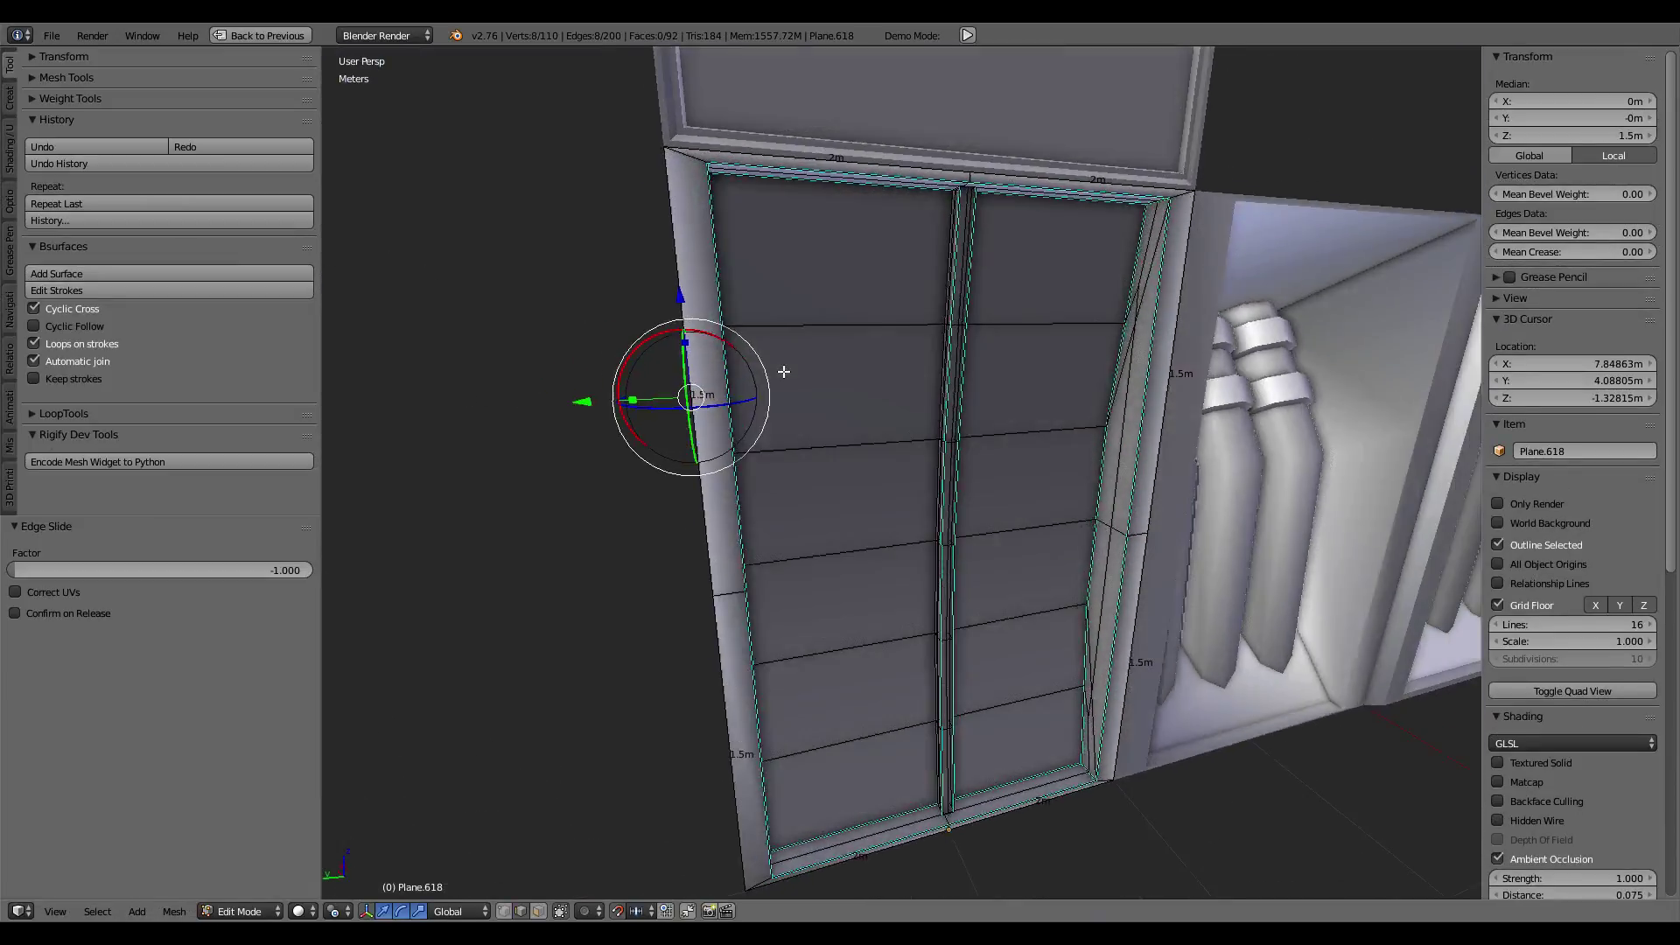
{"action": "scroll", "coordinate": [779, 461], "scroll_direction": "up", "scroll_amount": 2}
{"action": "scroll", "coordinate": [843, 498], "scroll_direction": "up", "scroll_amount": 2}
{"action": "scroll", "coordinate": [879, 514], "scroll_direction": "up", "scroll_amount": 3}
{"action": "scroll", "coordinate": [955, 419], "scroll_direction": "up", "scroll_amount": 1}
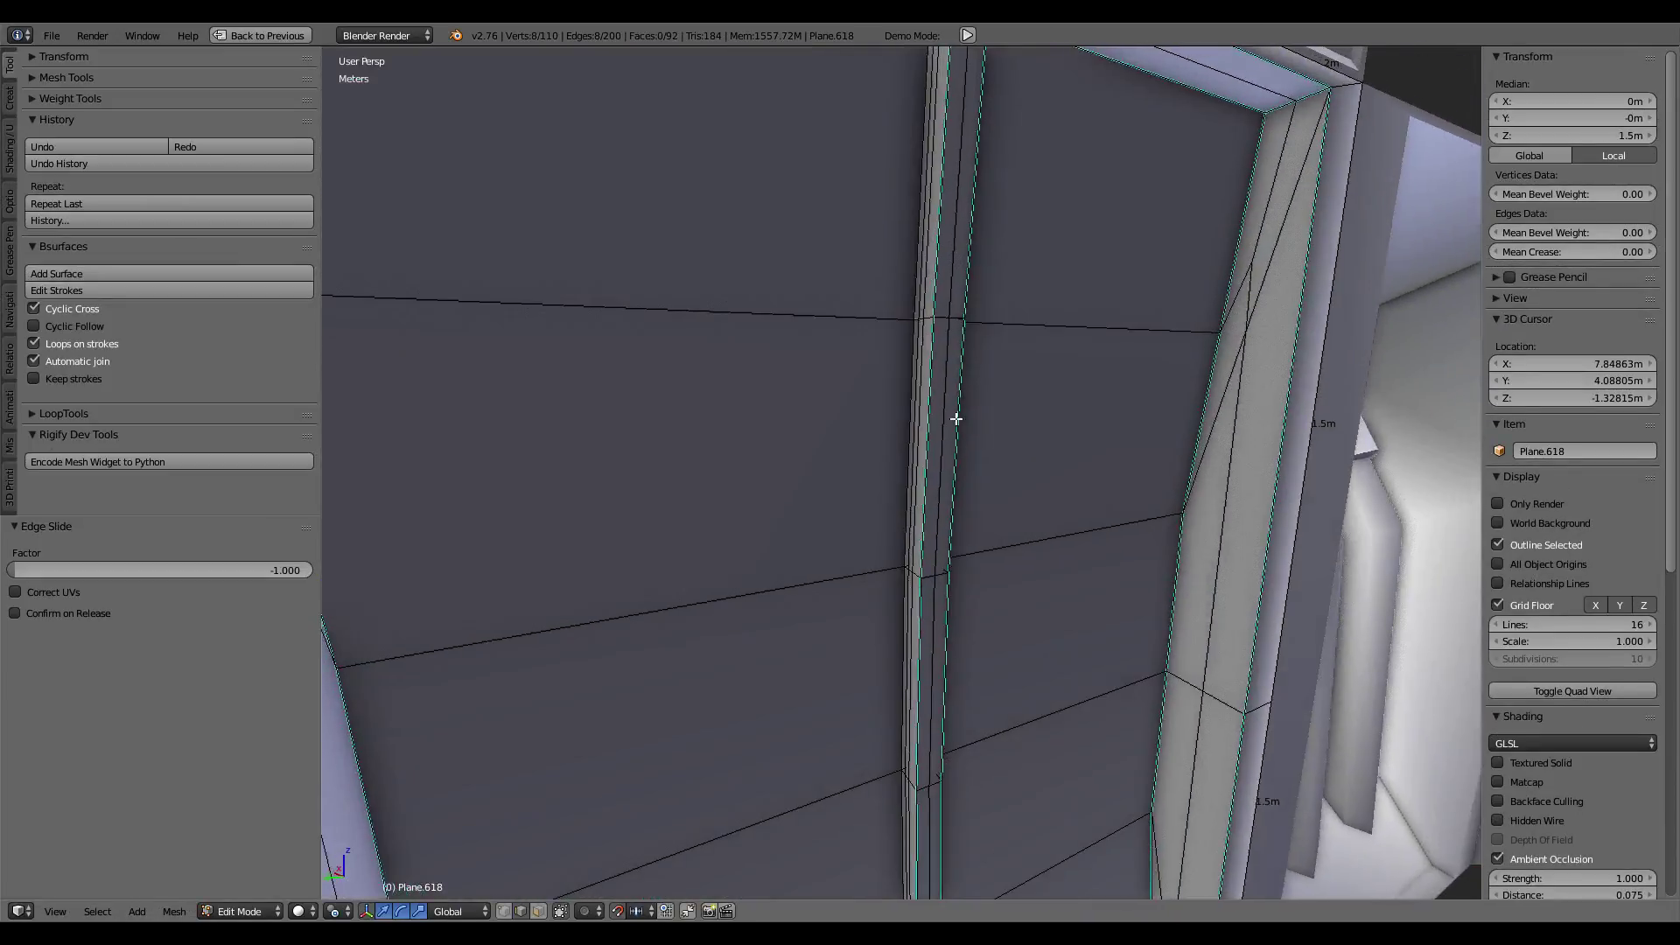
{"action": "middle_click_drag", "start_coordinate": [922, 396], "coordinate": [906, 391]}
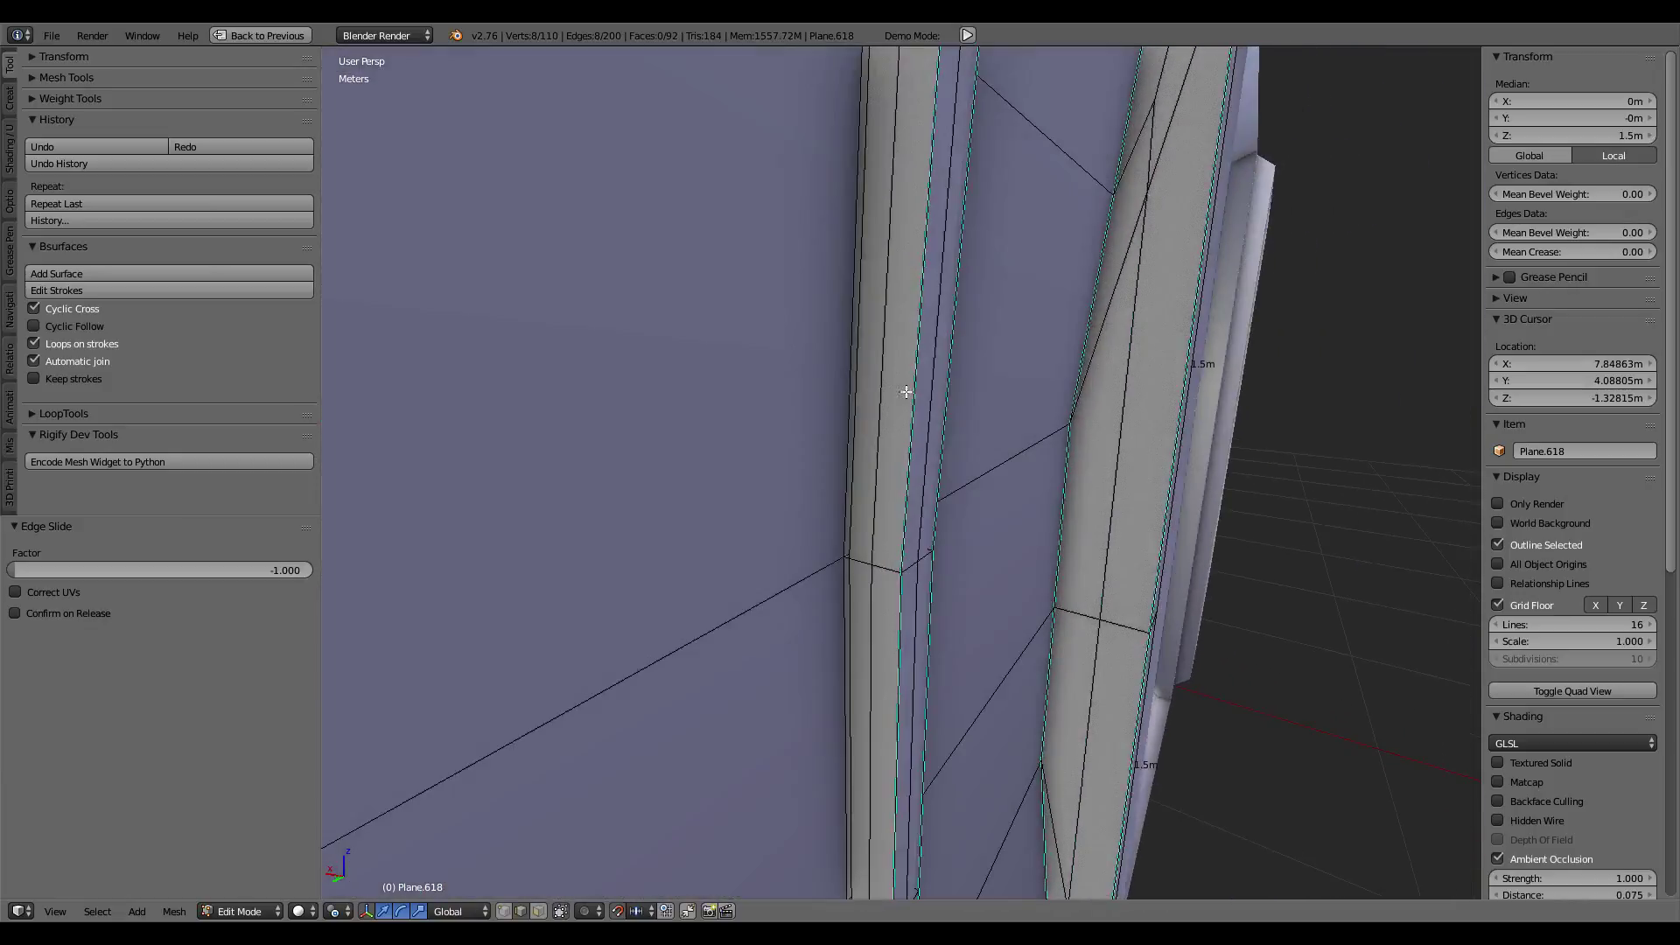
{"action": "right_click", "coordinate": [878, 443]}
{"action": "mouse_move", "coordinate": [919, 510]}
{"action": "middle_mouse_down"}
{"action": "mouse_move", "coordinate": [970, 522]}
{"action": "mouse_move", "coordinate": [915, 472]}
{"action": "mouse_move", "coordinate": [795, 420]}
{"action": "mouse_move", "coordinate": [855, 443]}
{"action": "mouse_move", "coordinate": [833, 440]}
{"action": "middle_mouse_up"}
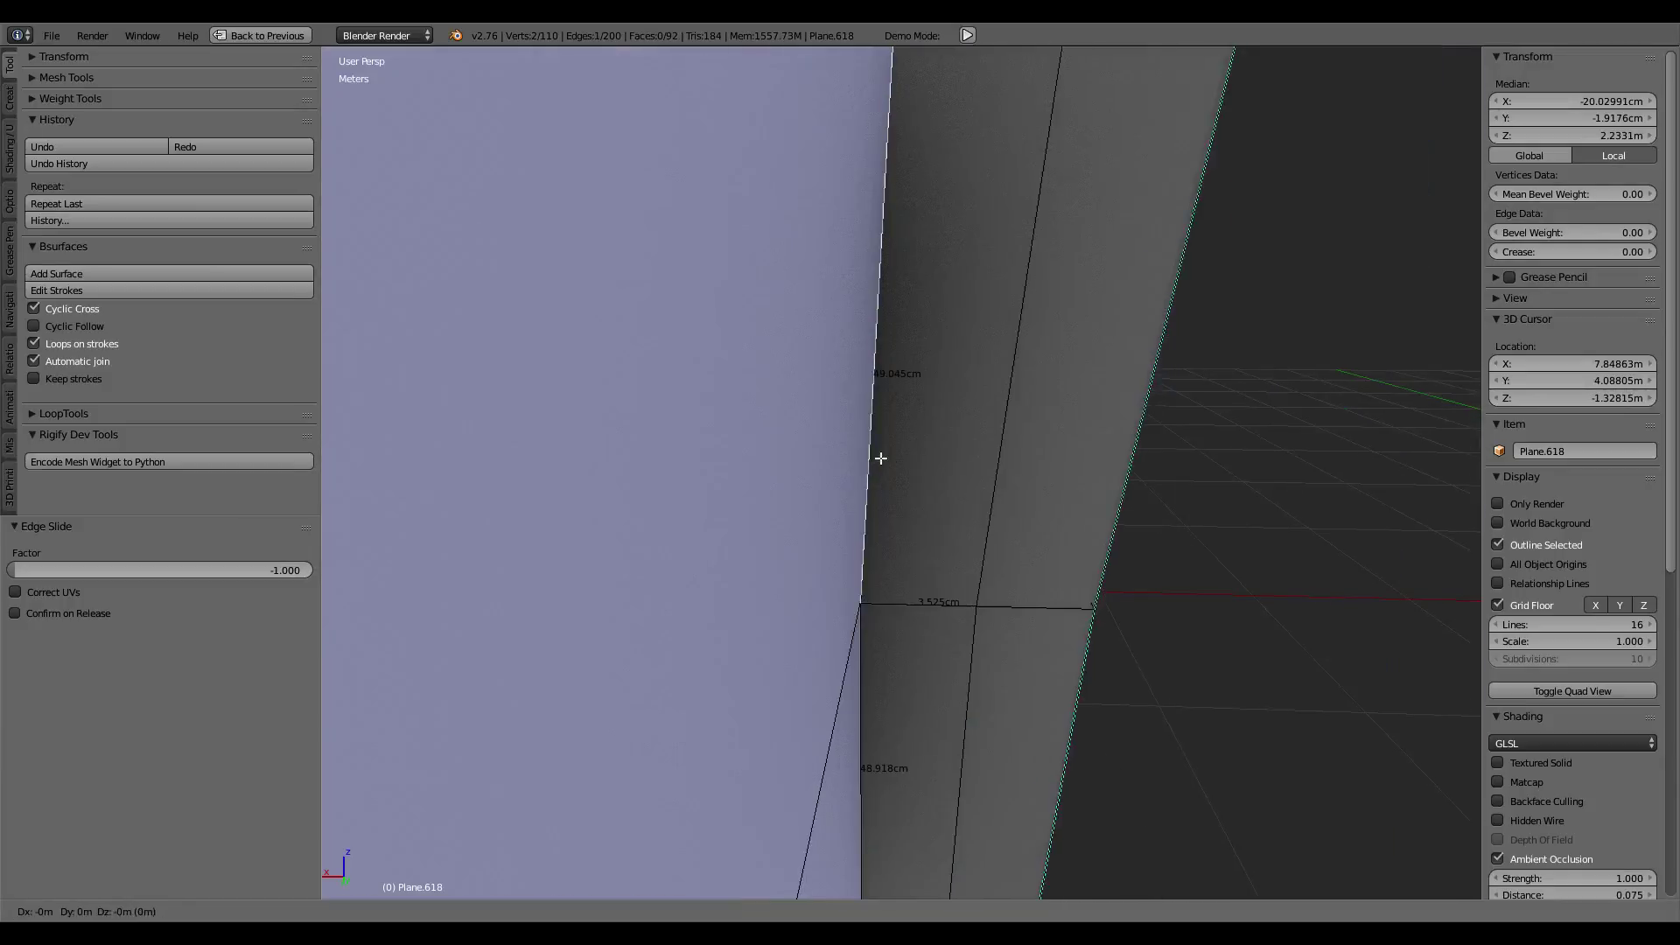
{"action": "left_click", "coordinate": [1223, 488]}
Step: Edge-slide another frame loop to both sides with factor 1.000
{"action": "middle_click_drag", "start_coordinate": [1223, 488], "coordinate": [838, 410]}
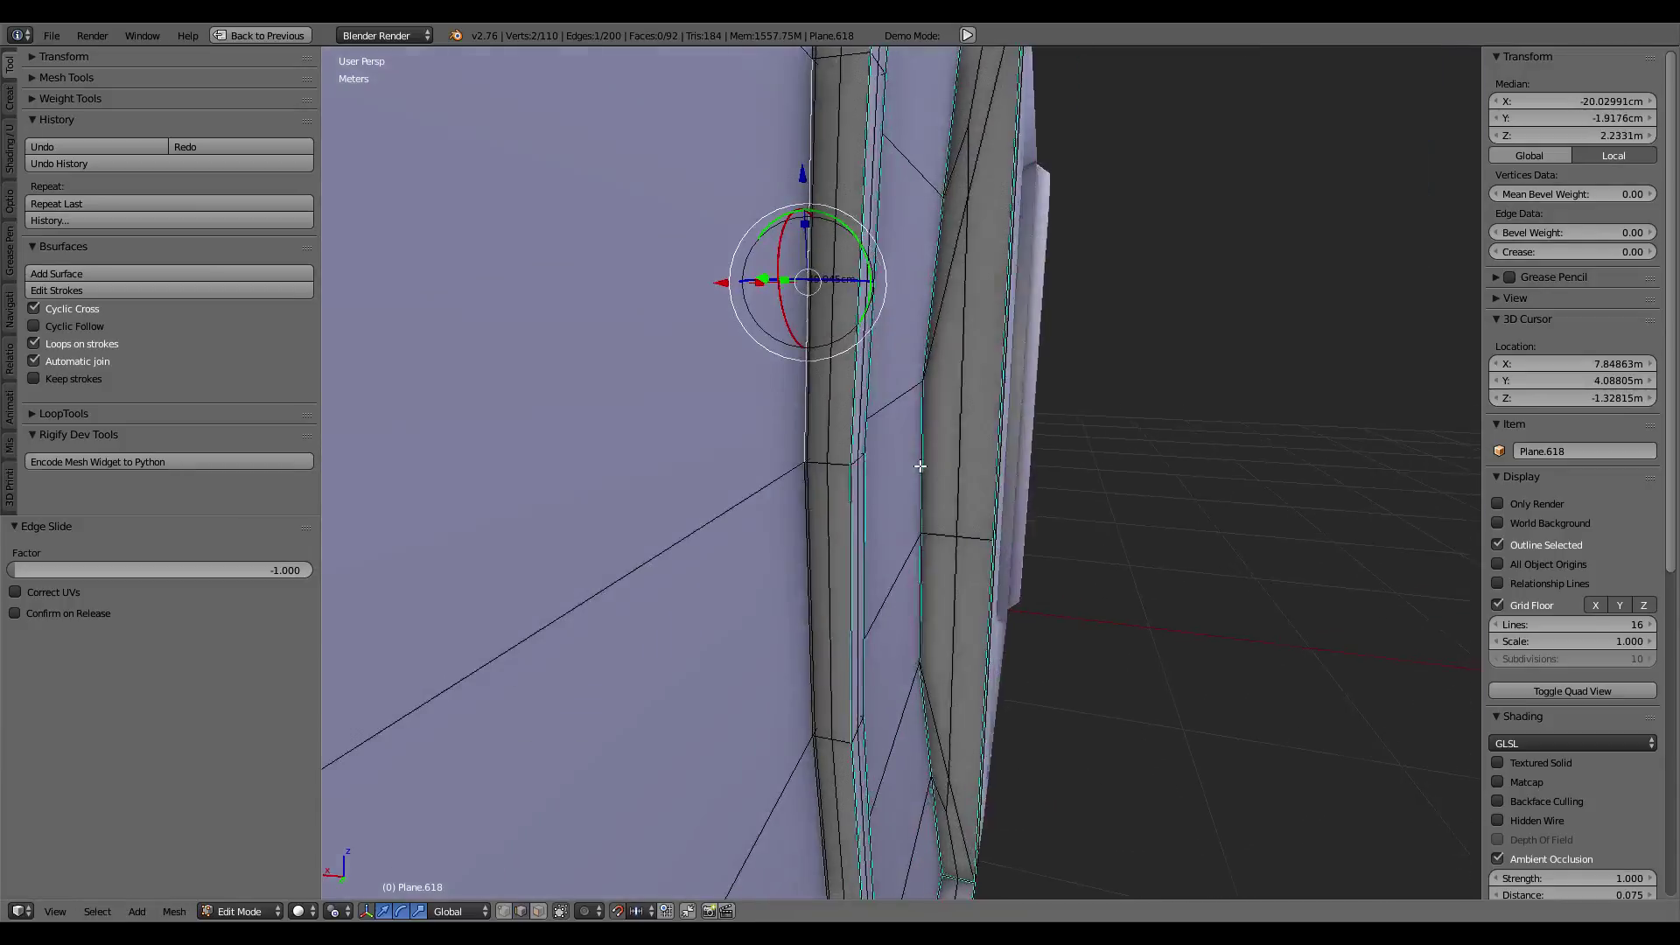
{"action": "left_click", "coordinate": [837, 410], "text": "alt"}
{"action": "key", "text": "g"}
{"action": "key", "text": "g"}
{"action": "left_click", "coordinate": [904, 428]}
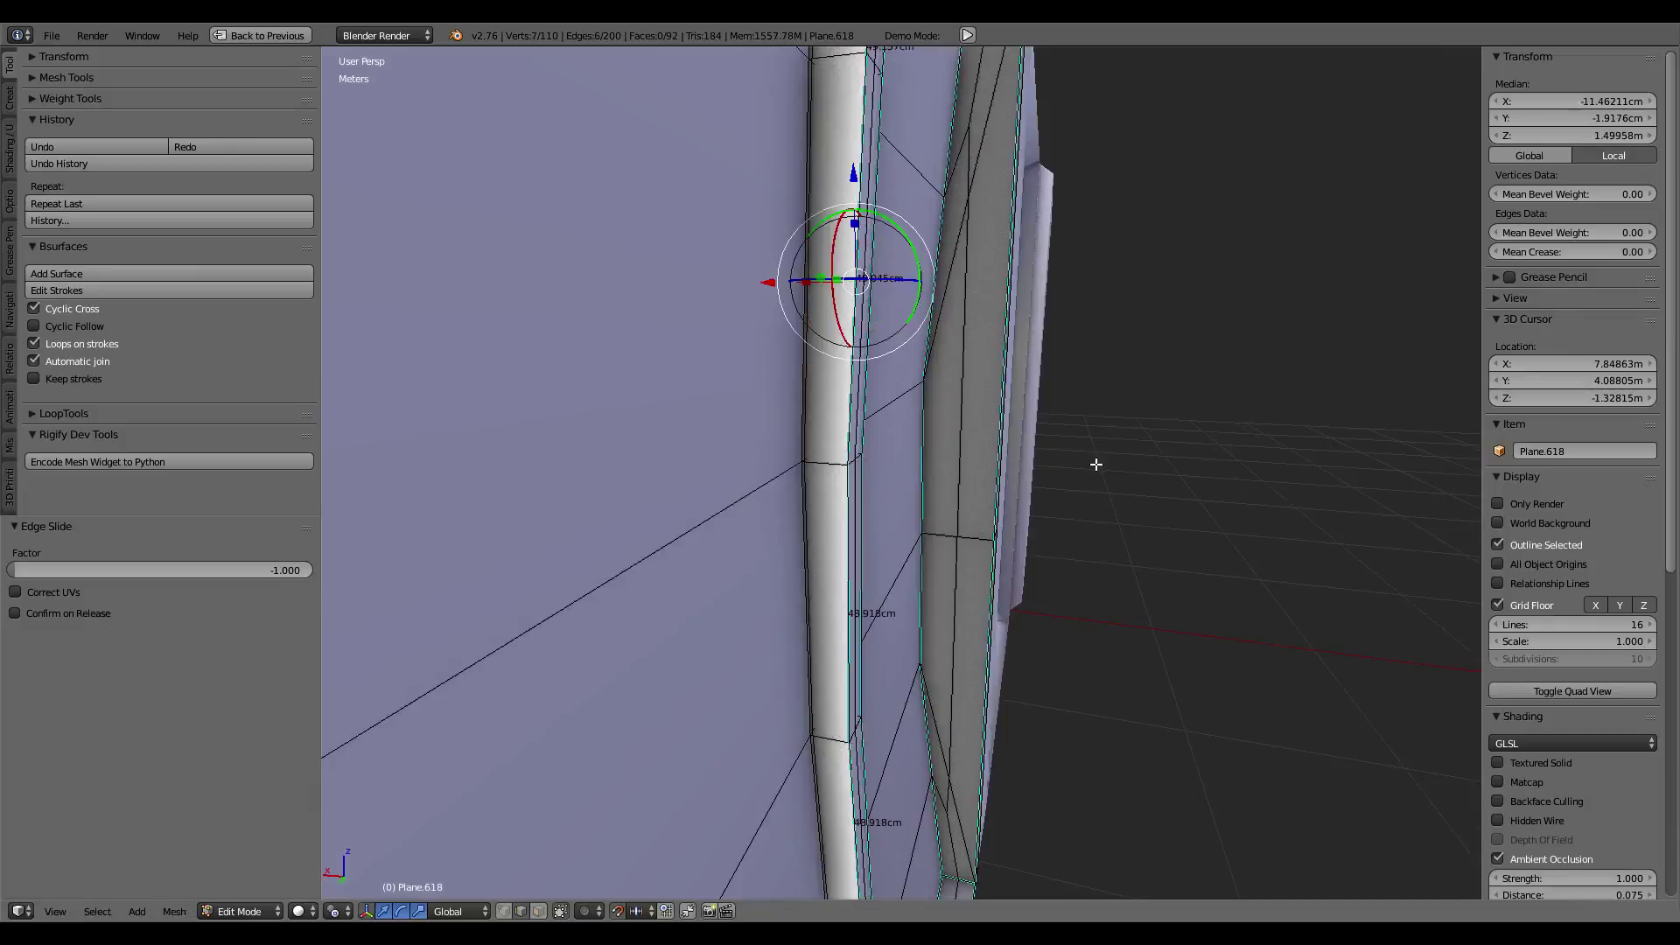
{"action": "middle_click_drag", "start_coordinate": [1095, 465], "coordinate": [650, 471]}
{"action": "key", "text": "g"}
{"action": "key", "text": "g"}
{"action": "left_click", "coordinate": [953, 443]}
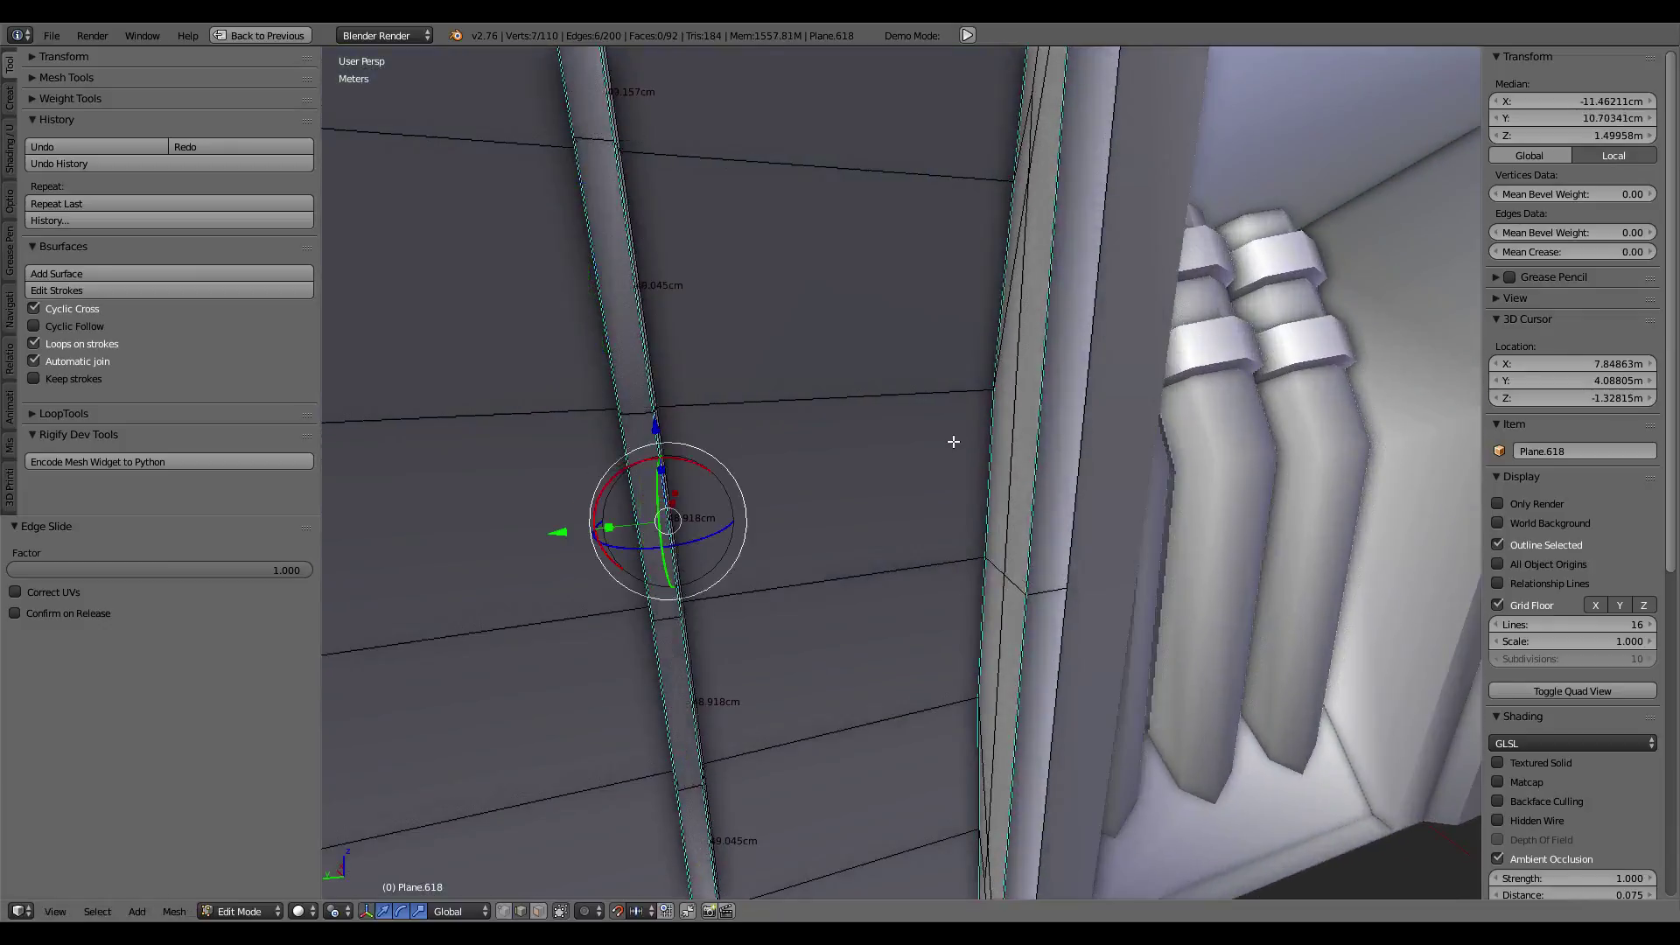
Step: Select a vertical loop plus the top beam's loop and start sliding them
{"action": "middle_click_drag", "start_coordinate": [952, 443], "coordinate": [1034, 492]}
{"action": "left_click", "coordinate": [979, 440], "text": "alt"}
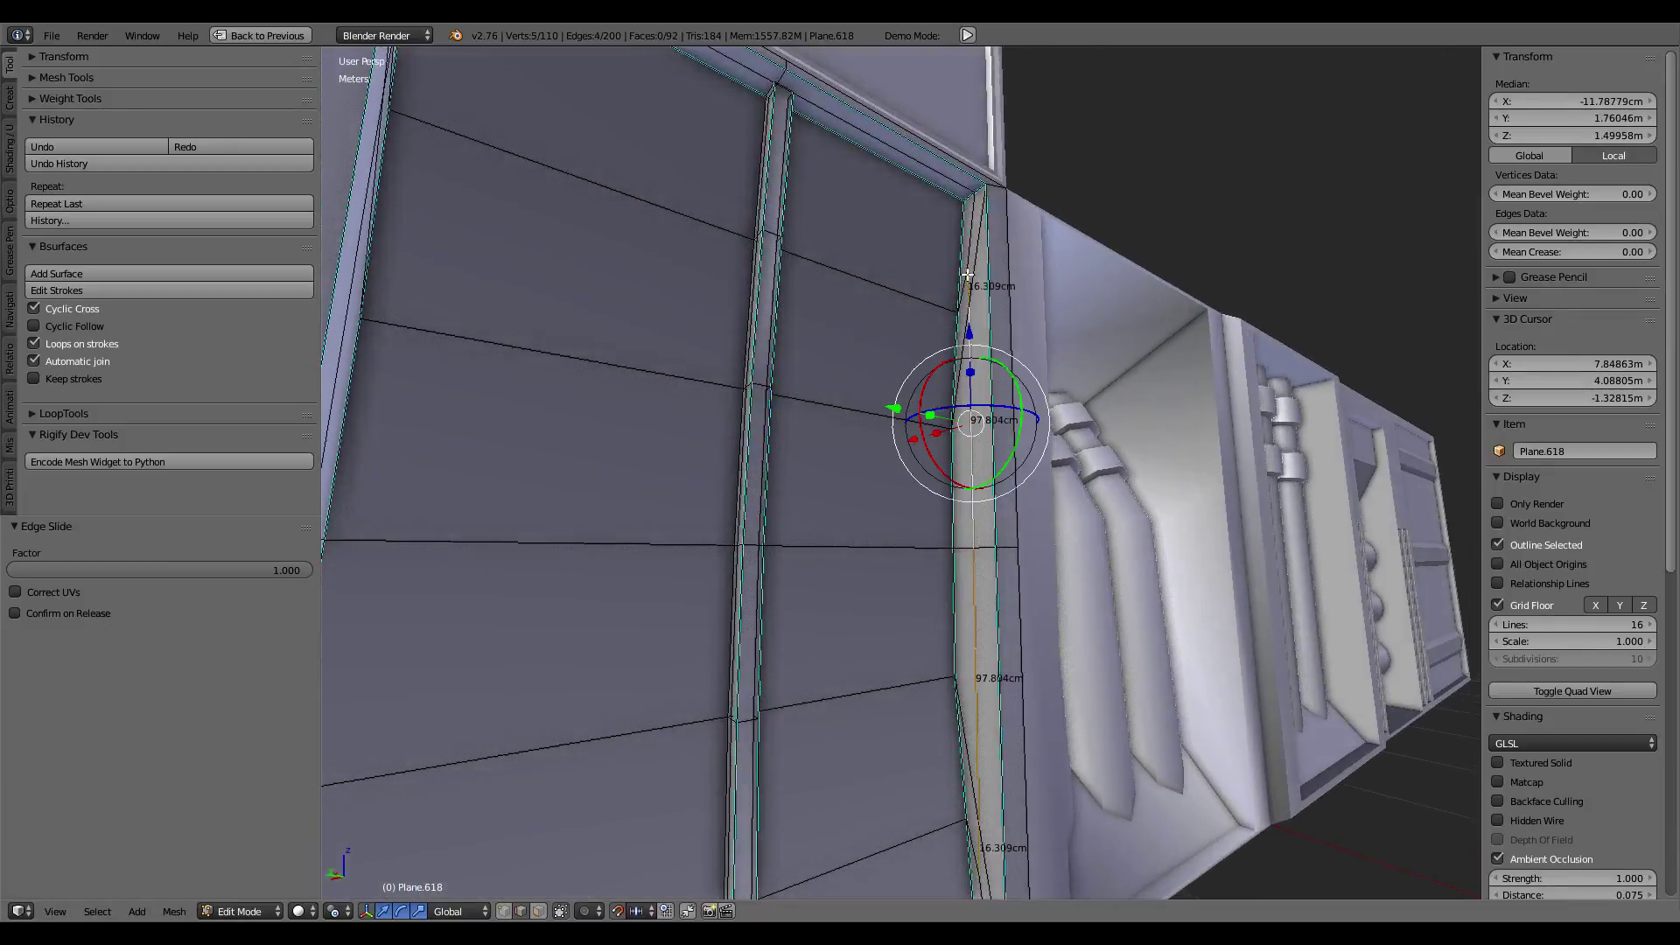
{"action": "left_click", "coordinate": [969, 228], "text": "alt+shift"}
{"action": "middle_click_drag", "start_coordinate": [959, 245], "coordinate": [839, 309]}
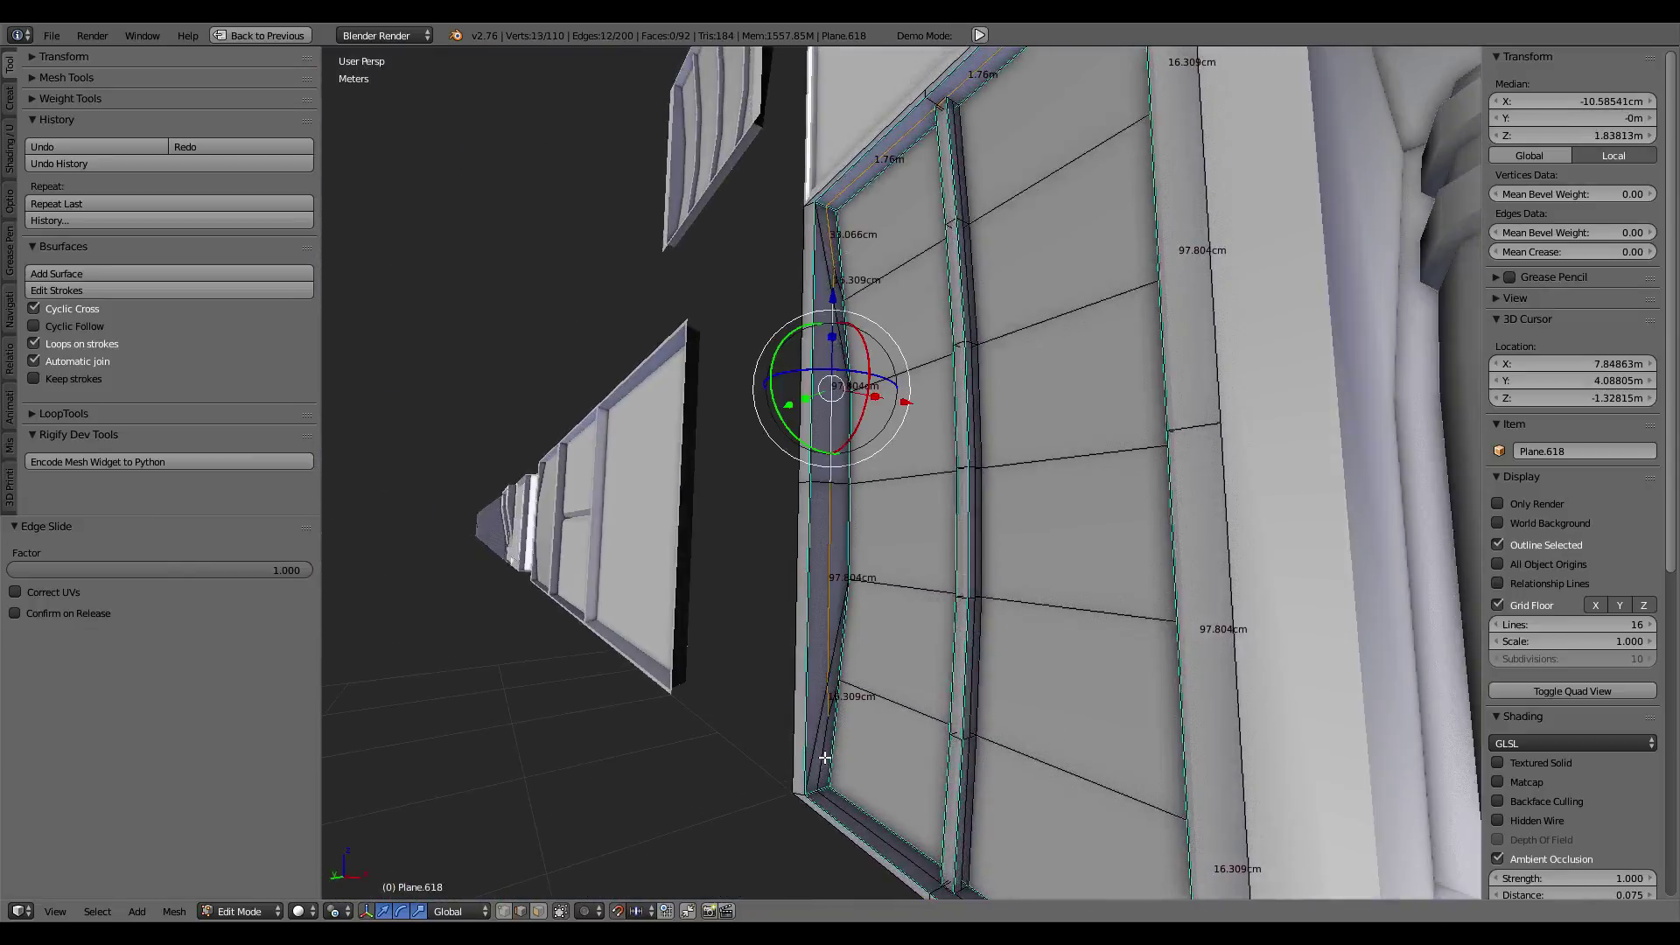
{"action": "middle_click_drag", "start_coordinate": [927, 606], "coordinate": [857, 612]}
{"action": "key", "text": "g"}
{"action": "key", "text": "g"}
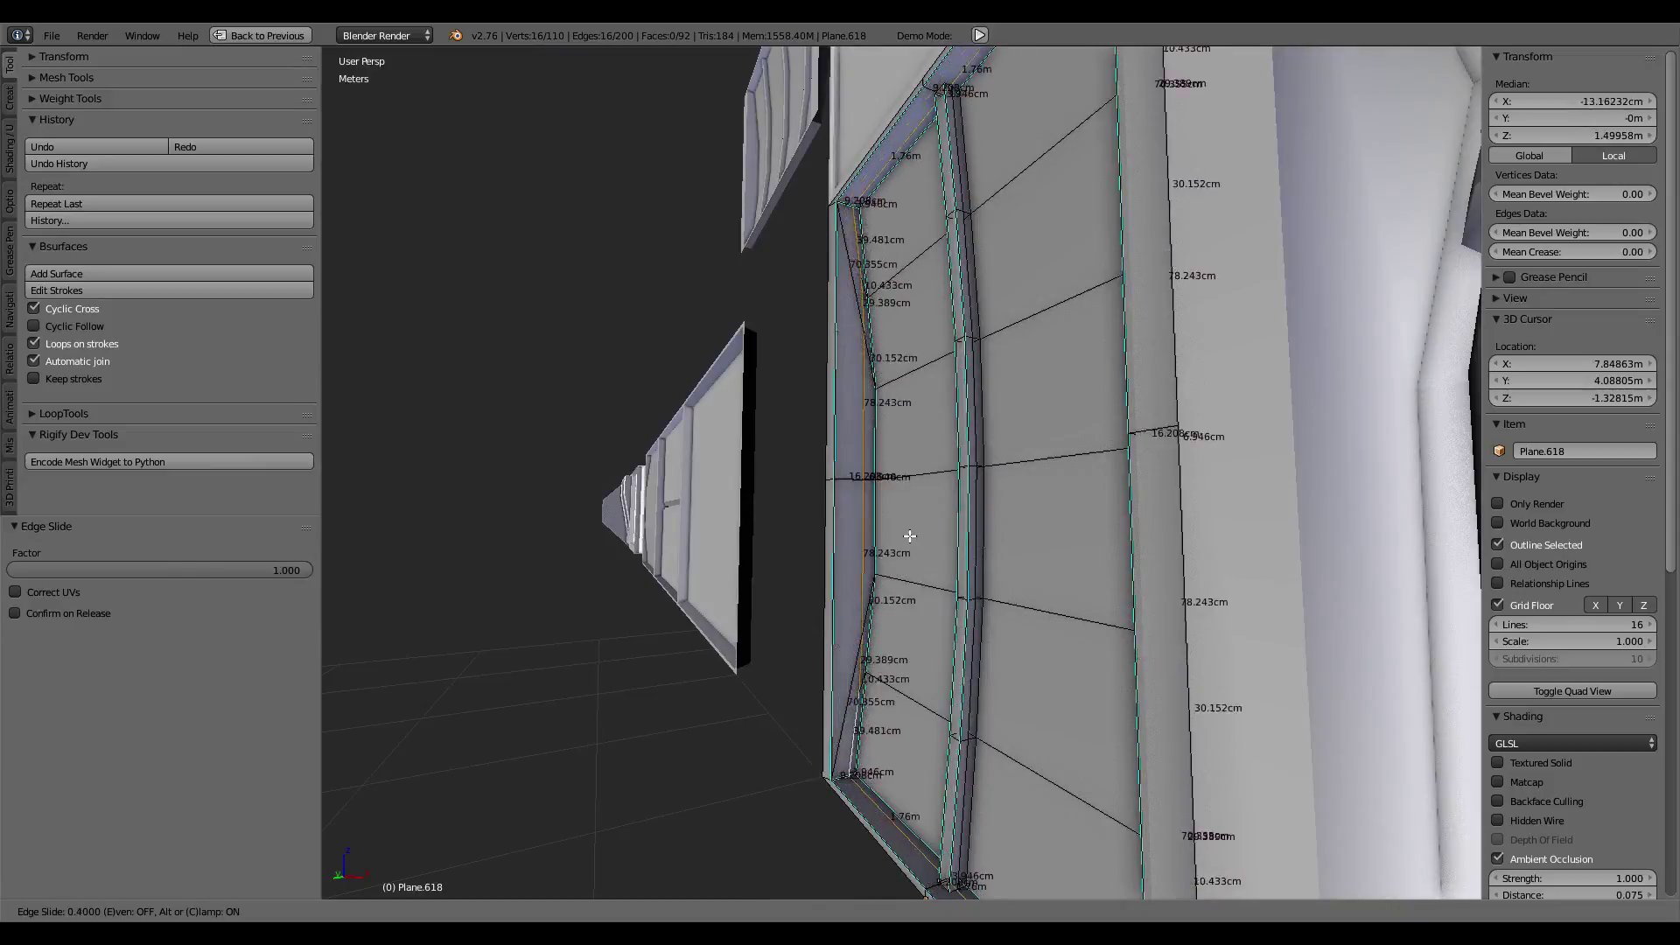
Step: Finish the slide and remove 38 duplicate vertices from the whole mesh
{"action": "left_click", "coordinate": [481, 743]}
{"action": "key", "text": "a"}
{"action": "key", "text": "w"}
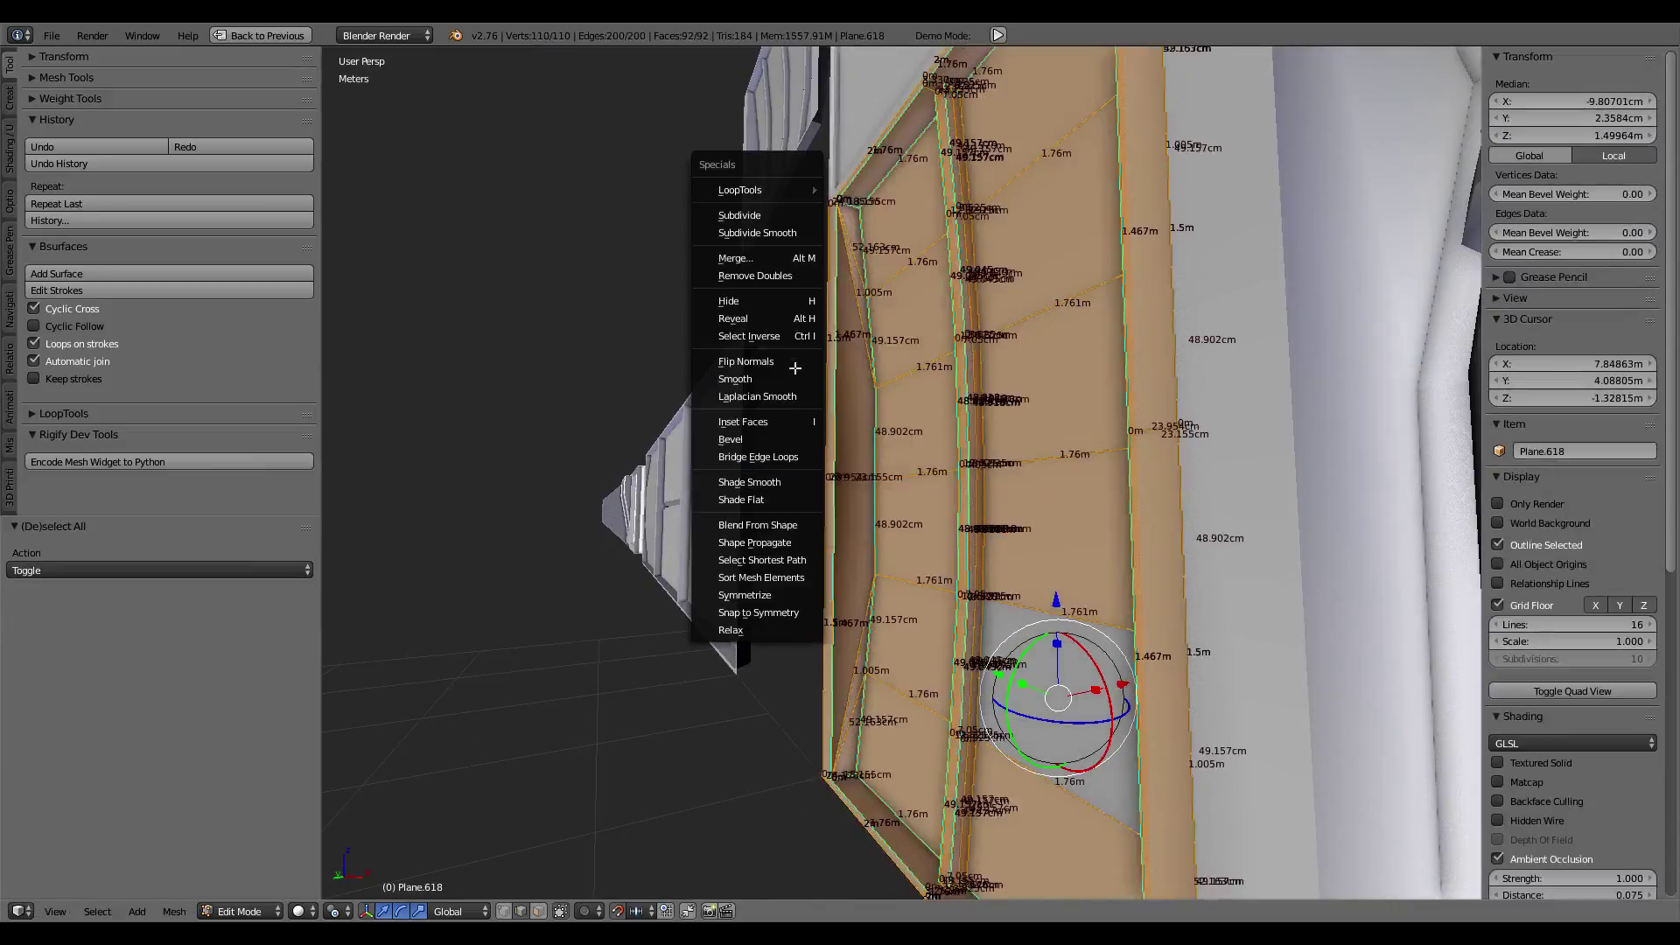
{"action": "left_click", "coordinate": [787, 277]}
Step: Join the selected faces near the door's middle into a single face
{"action": "middle_click_drag", "start_coordinate": [783, 293], "coordinate": [1035, 529]}
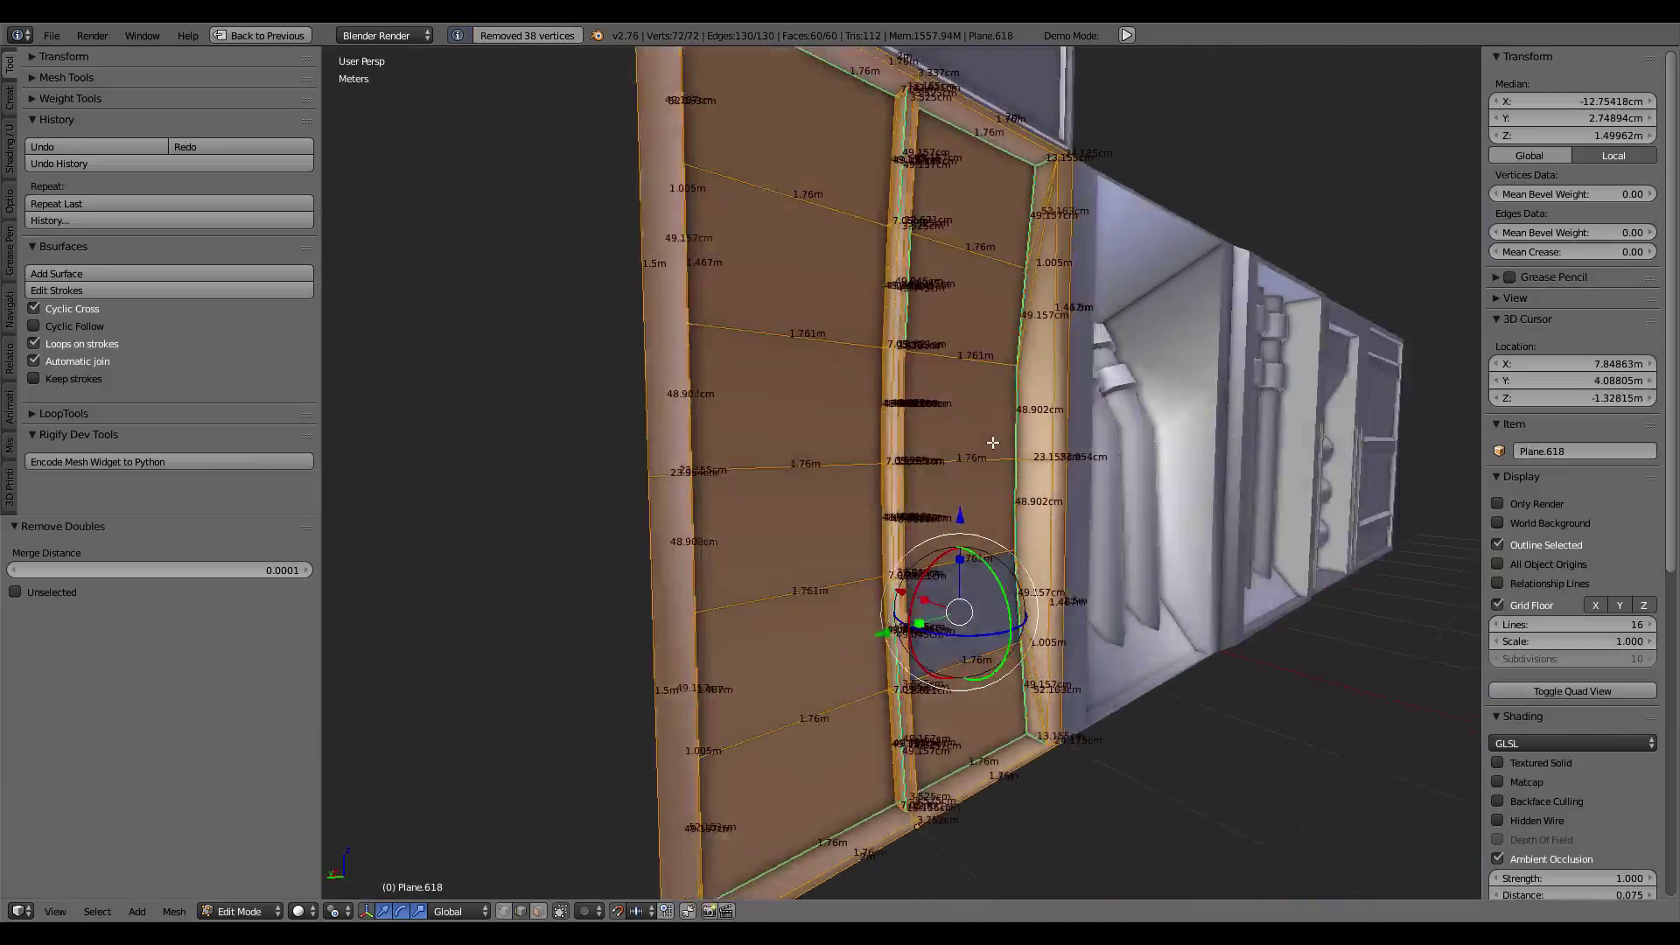
{"action": "left_click", "coordinate": [542, 911]}
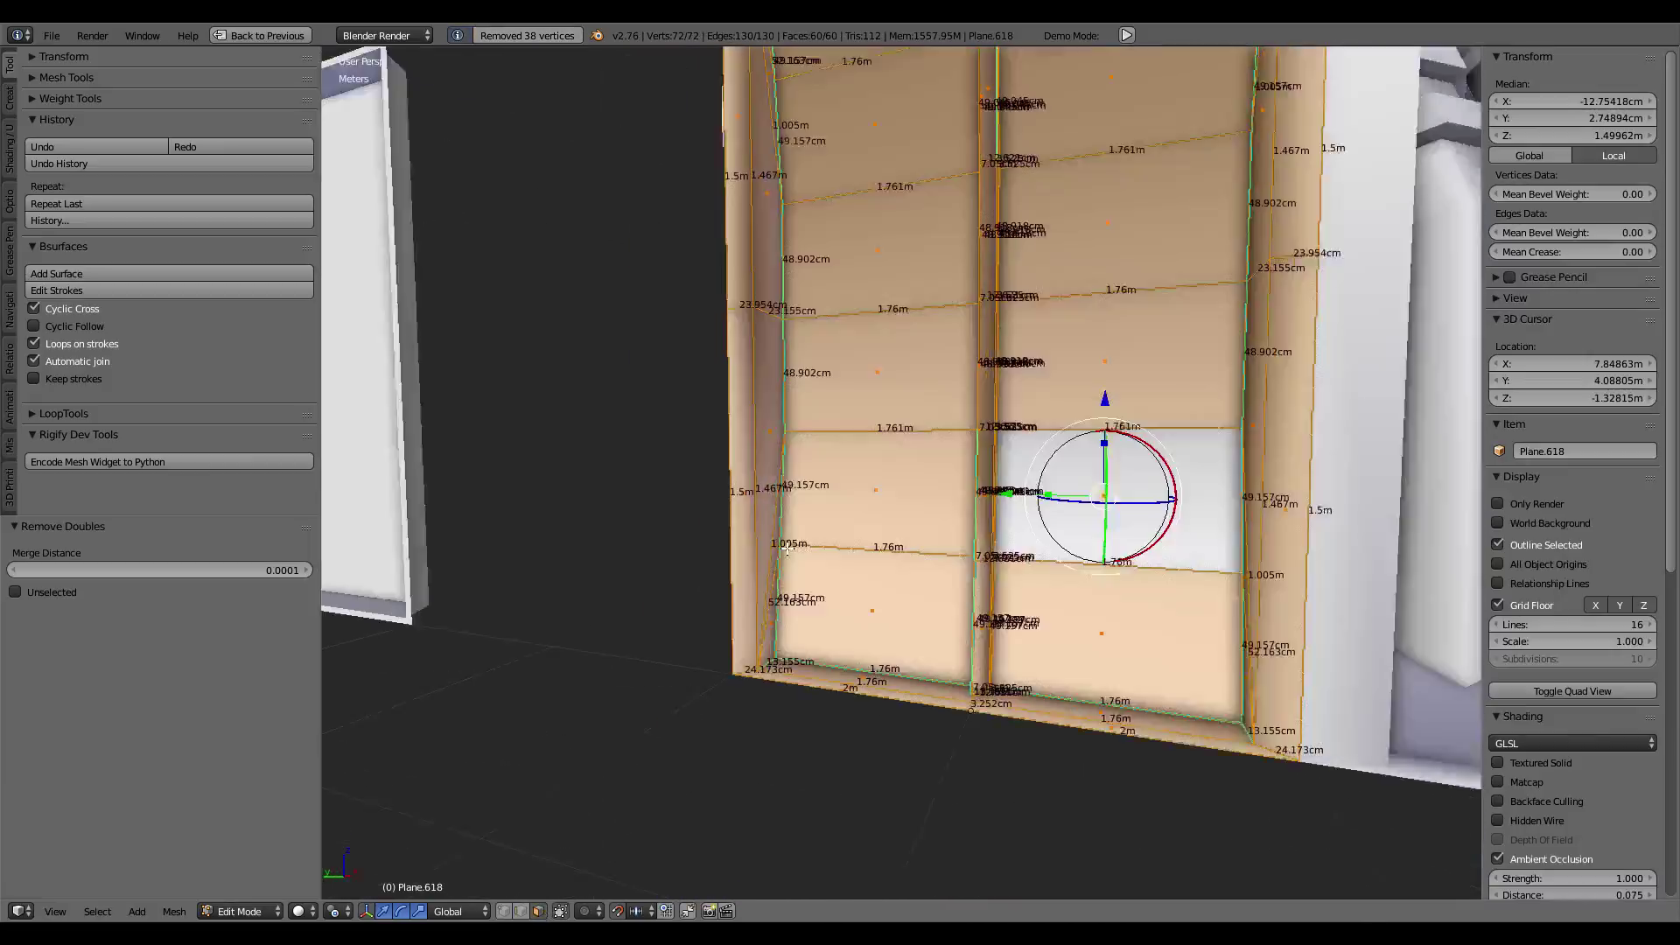
{"action": "mouse_move", "coordinate": [665, 560]}
{"action": "middle_mouse_down"}
{"action": "mouse_move", "coordinate": [786, 593]}
{"action": "mouse_move", "coordinate": [1029, 543]}
{"action": "middle_mouse_up"}
{"action": "right_click", "coordinate": [786, 593]}
{"action": "key", "text": "f"}
{"action": "key", "text": "a"}
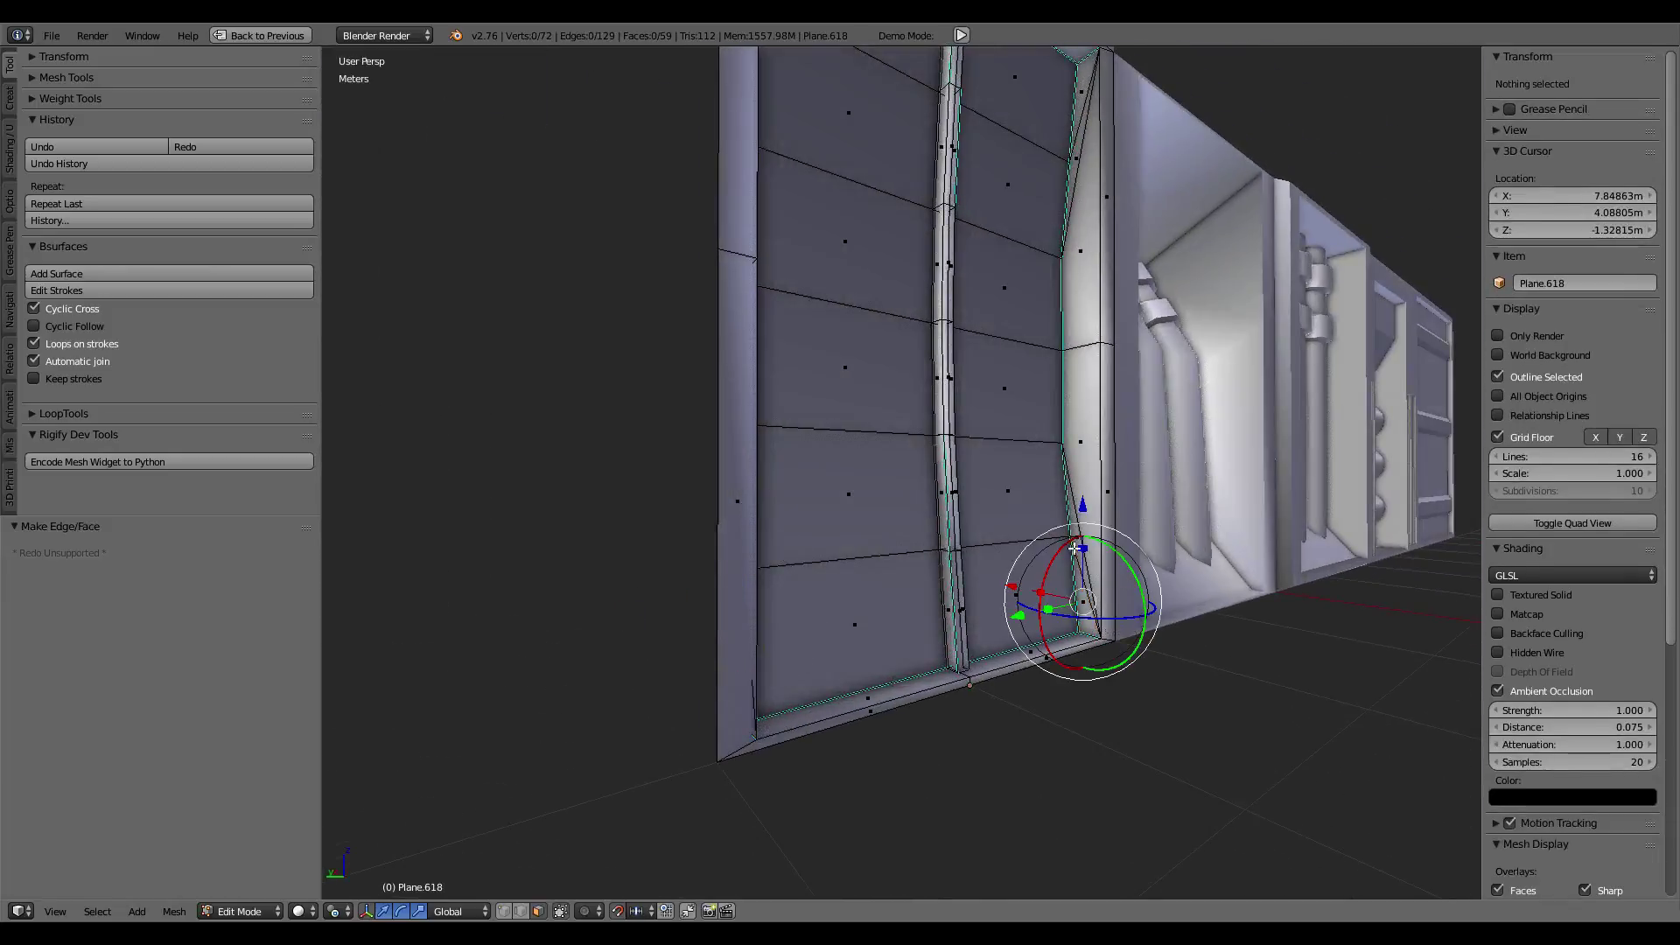
Step: Select the faces along the door's left side strip
{"action": "middle_click_drag", "start_coordinate": [1052, 541], "coordinate": [895, 539]}
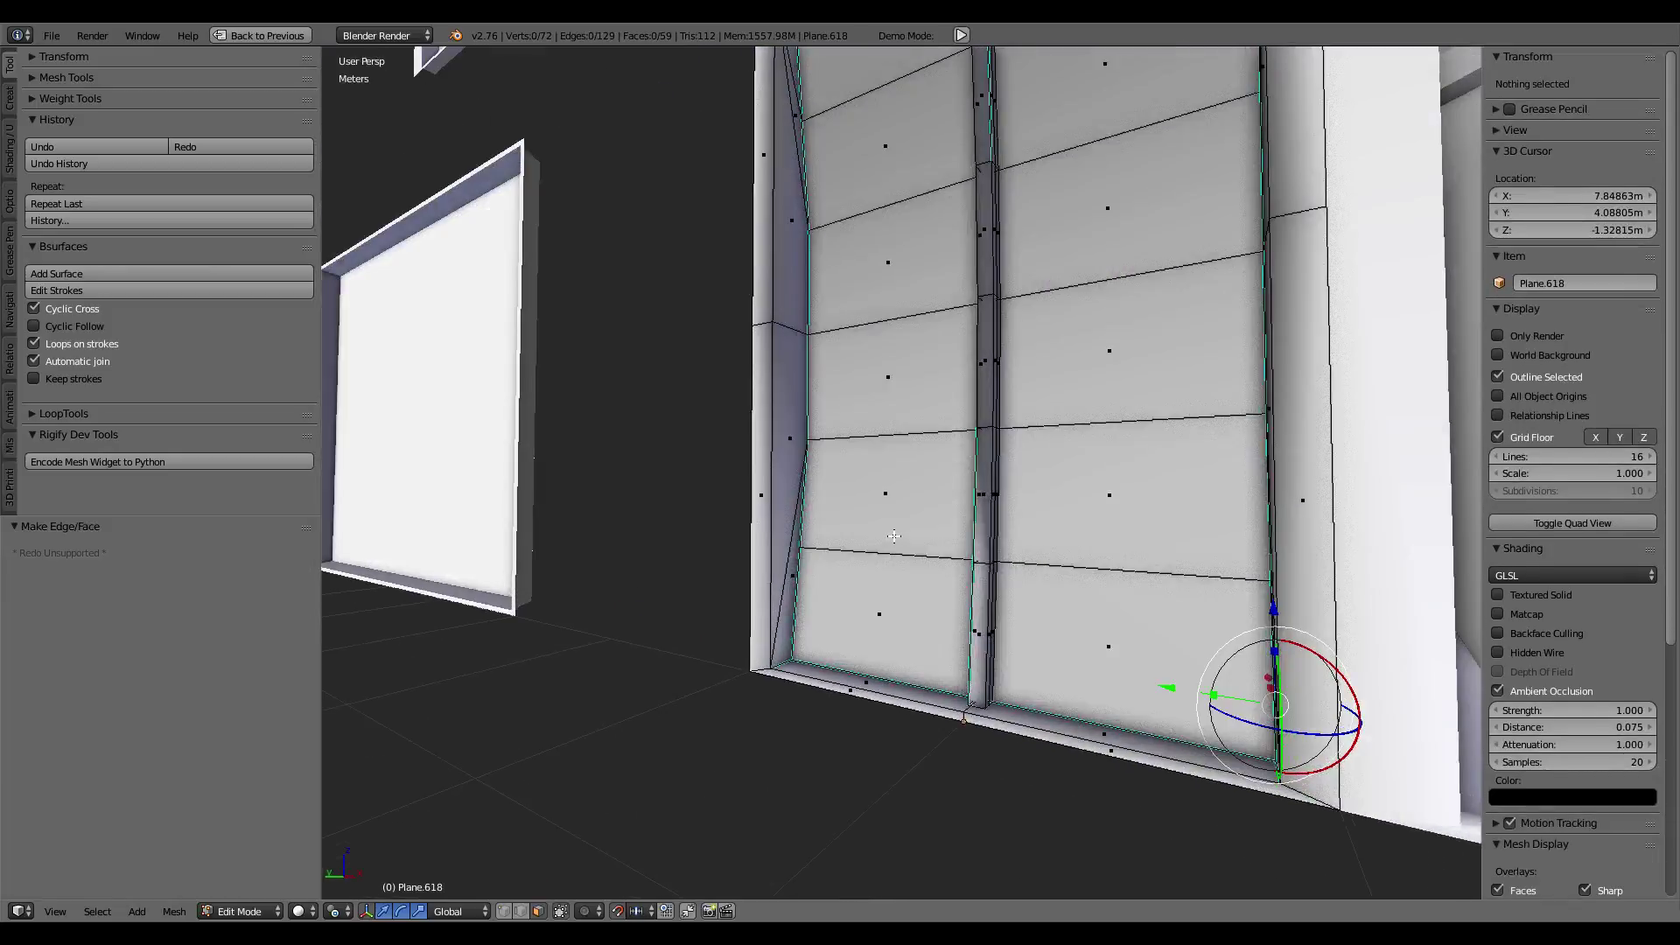
{"action": "right_click", "coordinate": [891, 533]}
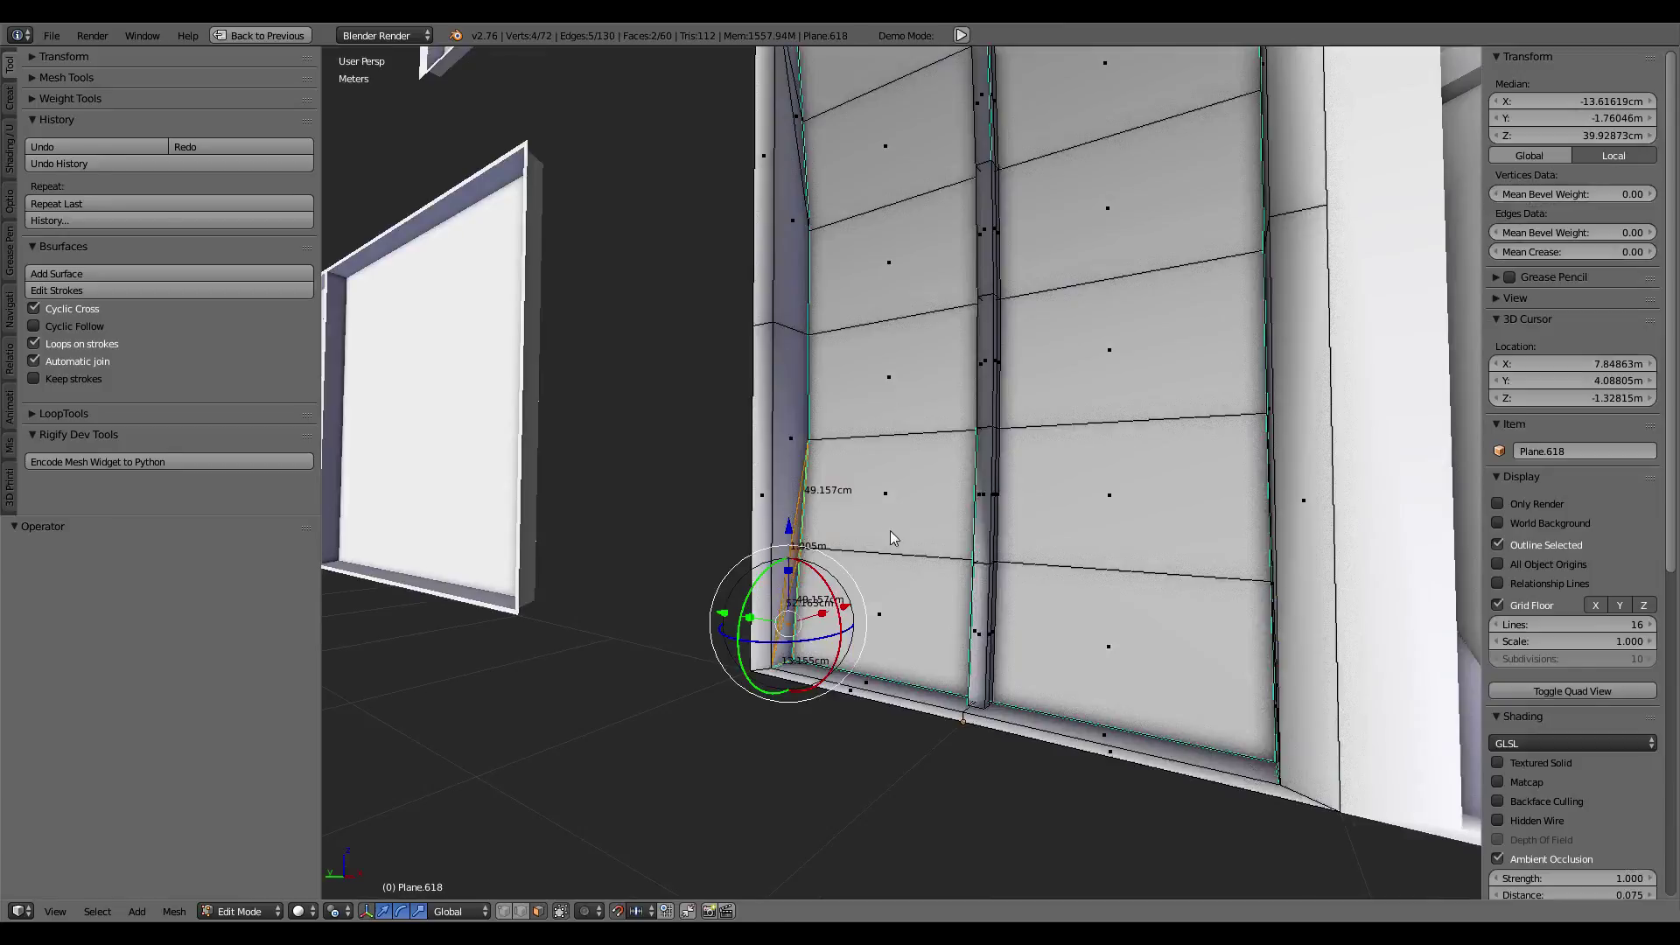
{"action": "key", "text": "Tab"}
{"action": "key", "text": "Tab"}
{"action": "left_click", "coordinate": [787, 420], "text": "shift"}
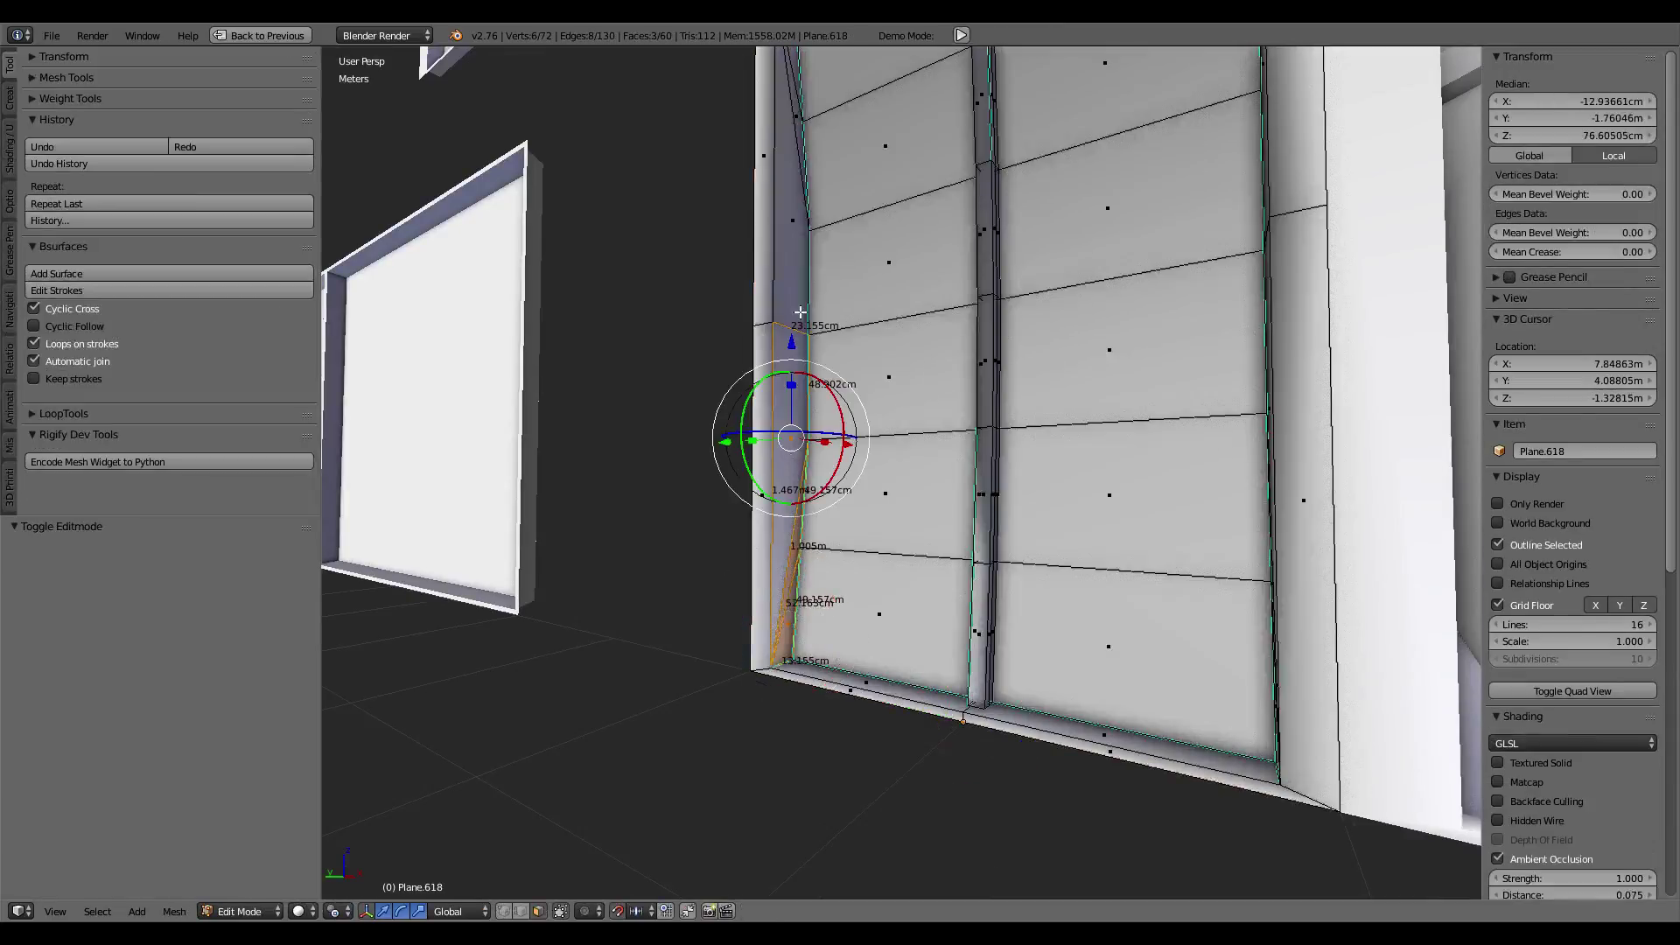
{"action": "middle_click_drag", "start_coordinate": [788, 420], "coordinate": [774, 420]}
{"action": "left_click", "coordinate": [778, 241], "text": "shift"}
{"action": "middle_click_drag", "start_coordinate": [777, 241], "coordinate": [884, 263]}
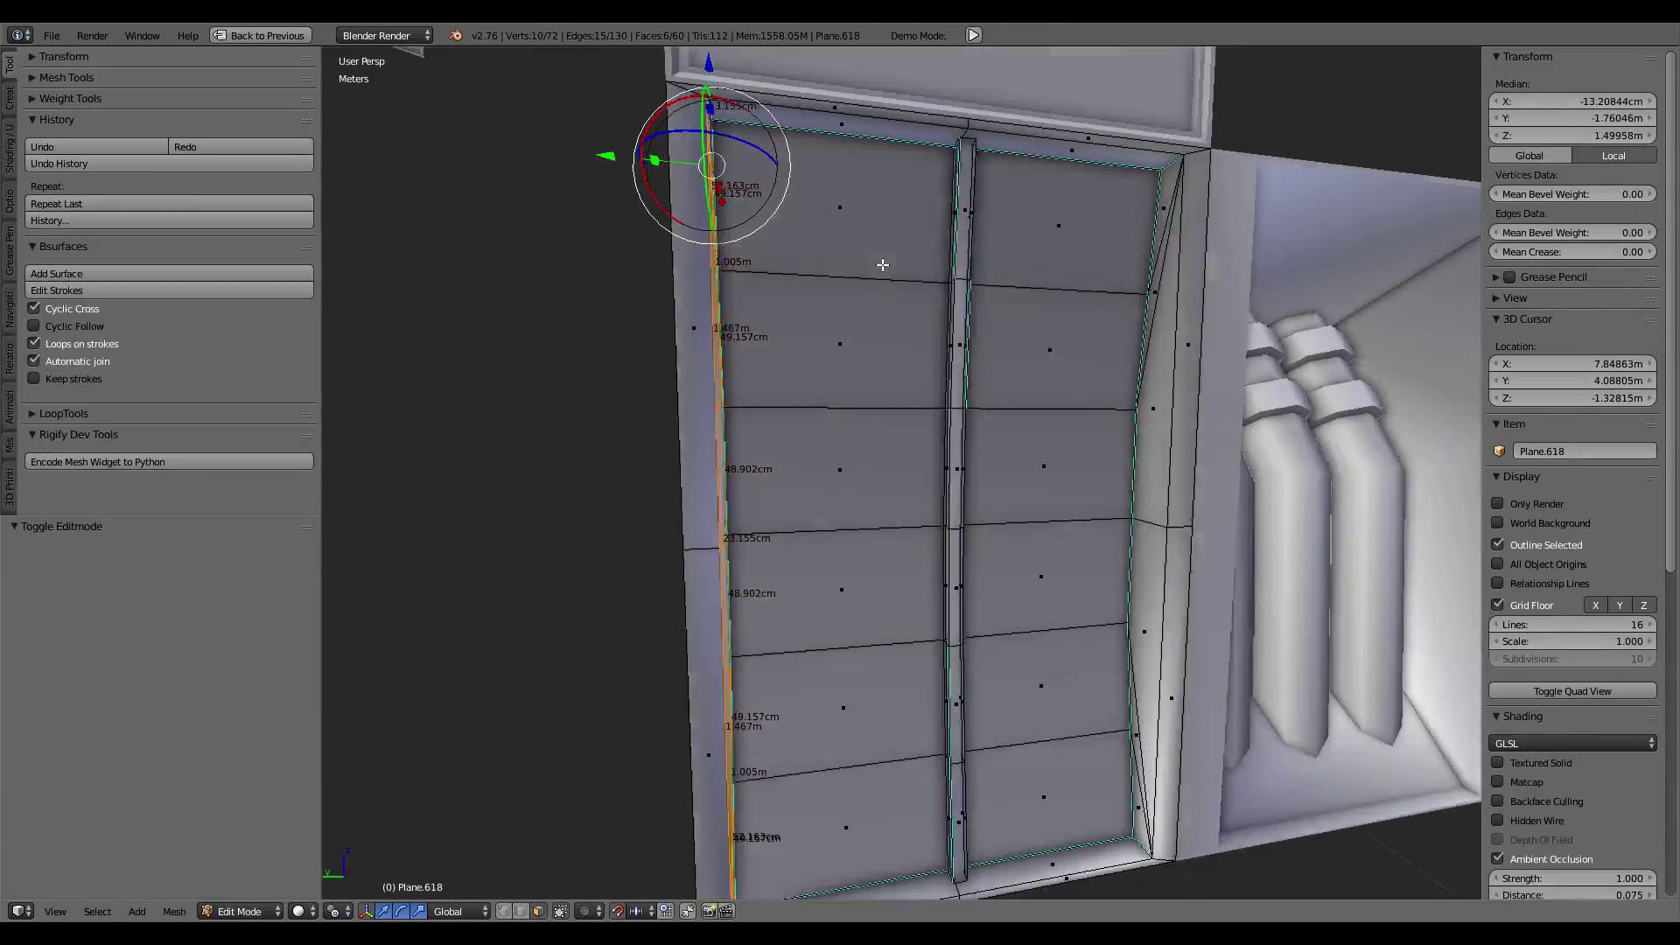
Step: Add the right strip faces and select the boundary loop of both strips
{"action": "right_click", "coordinate": [1143, 236], "text": "shift"}
{"action": "right_click", "coordinate": [1155, 322], "text": "shift"}
{"action": "right_click", "coordinate": [1150, 606], "text": "shift"}
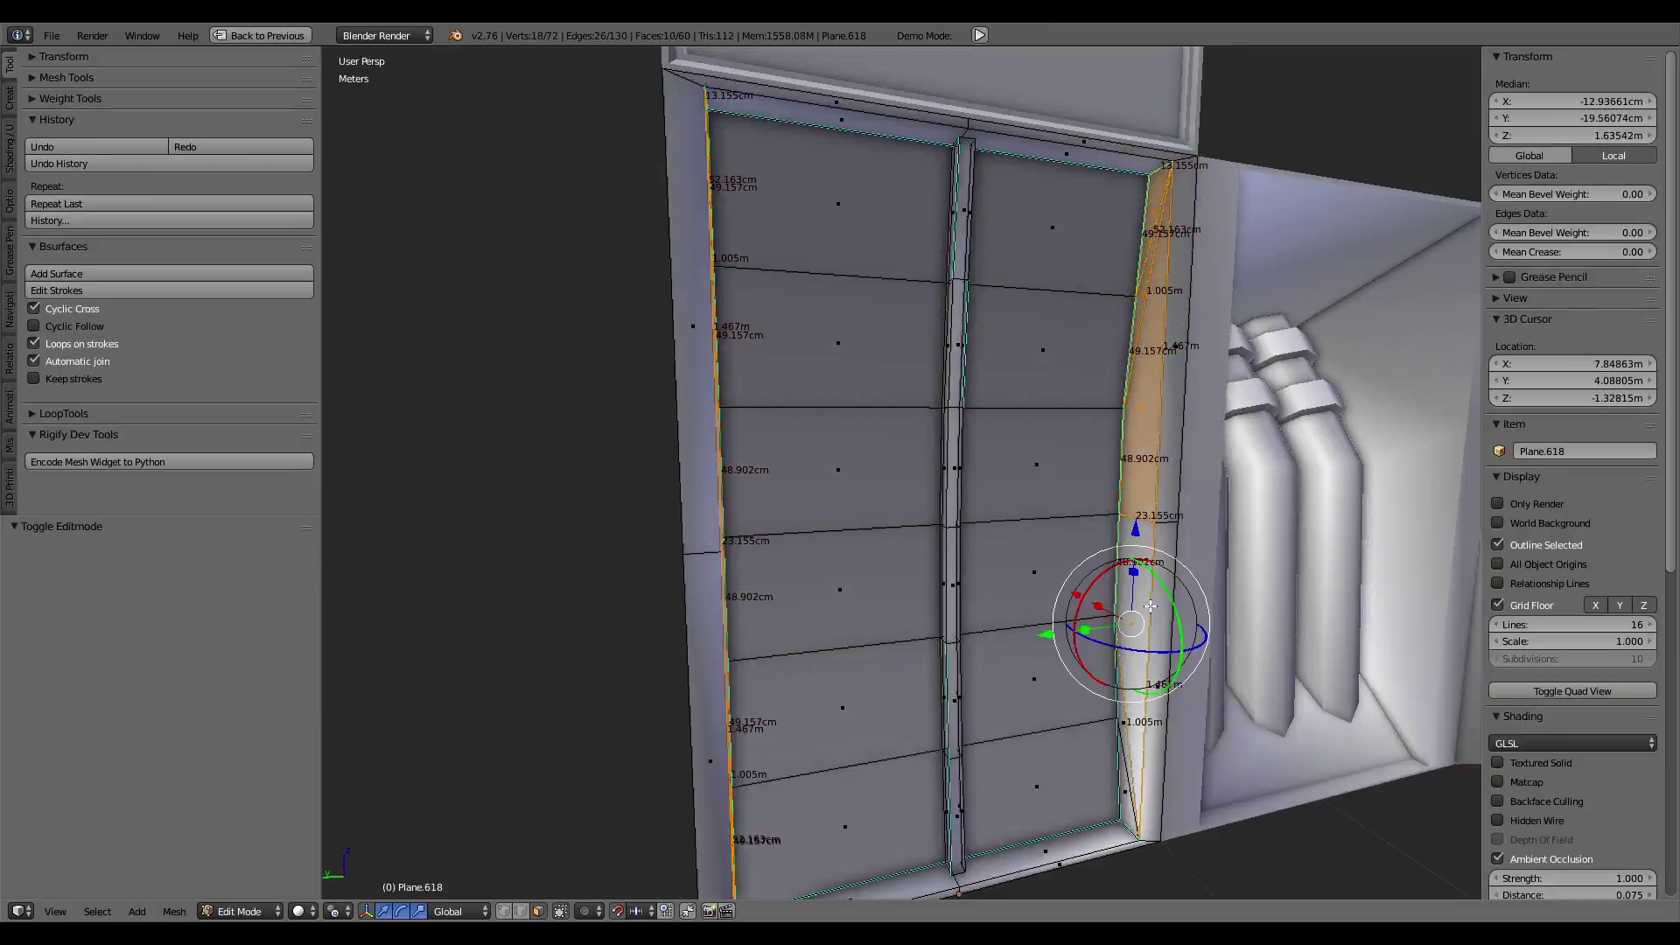
{"action": "right_click", "coordinate": [1117, 788], "text": "shift"}
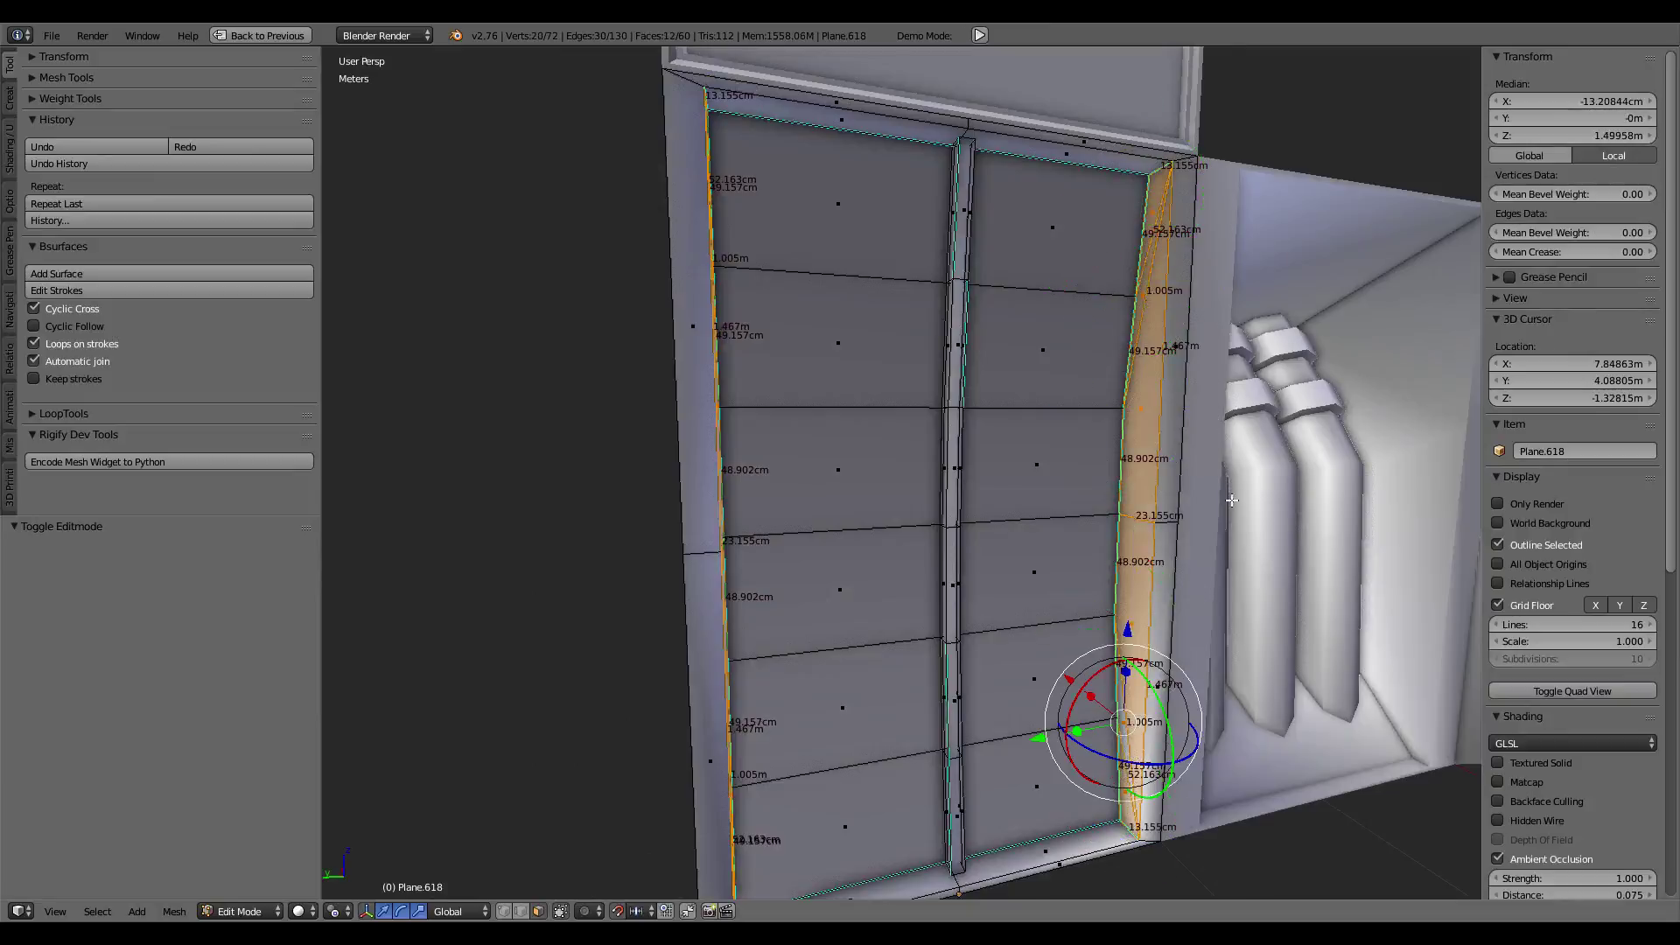
{"action": "key", "text": "ctrl+e"}
{"action": "left_click", "coordinate": [1206, 756]}
Step: Mark the side strips' boundary edges as sharp
{"action": "key", "text": "ctrl+e"}
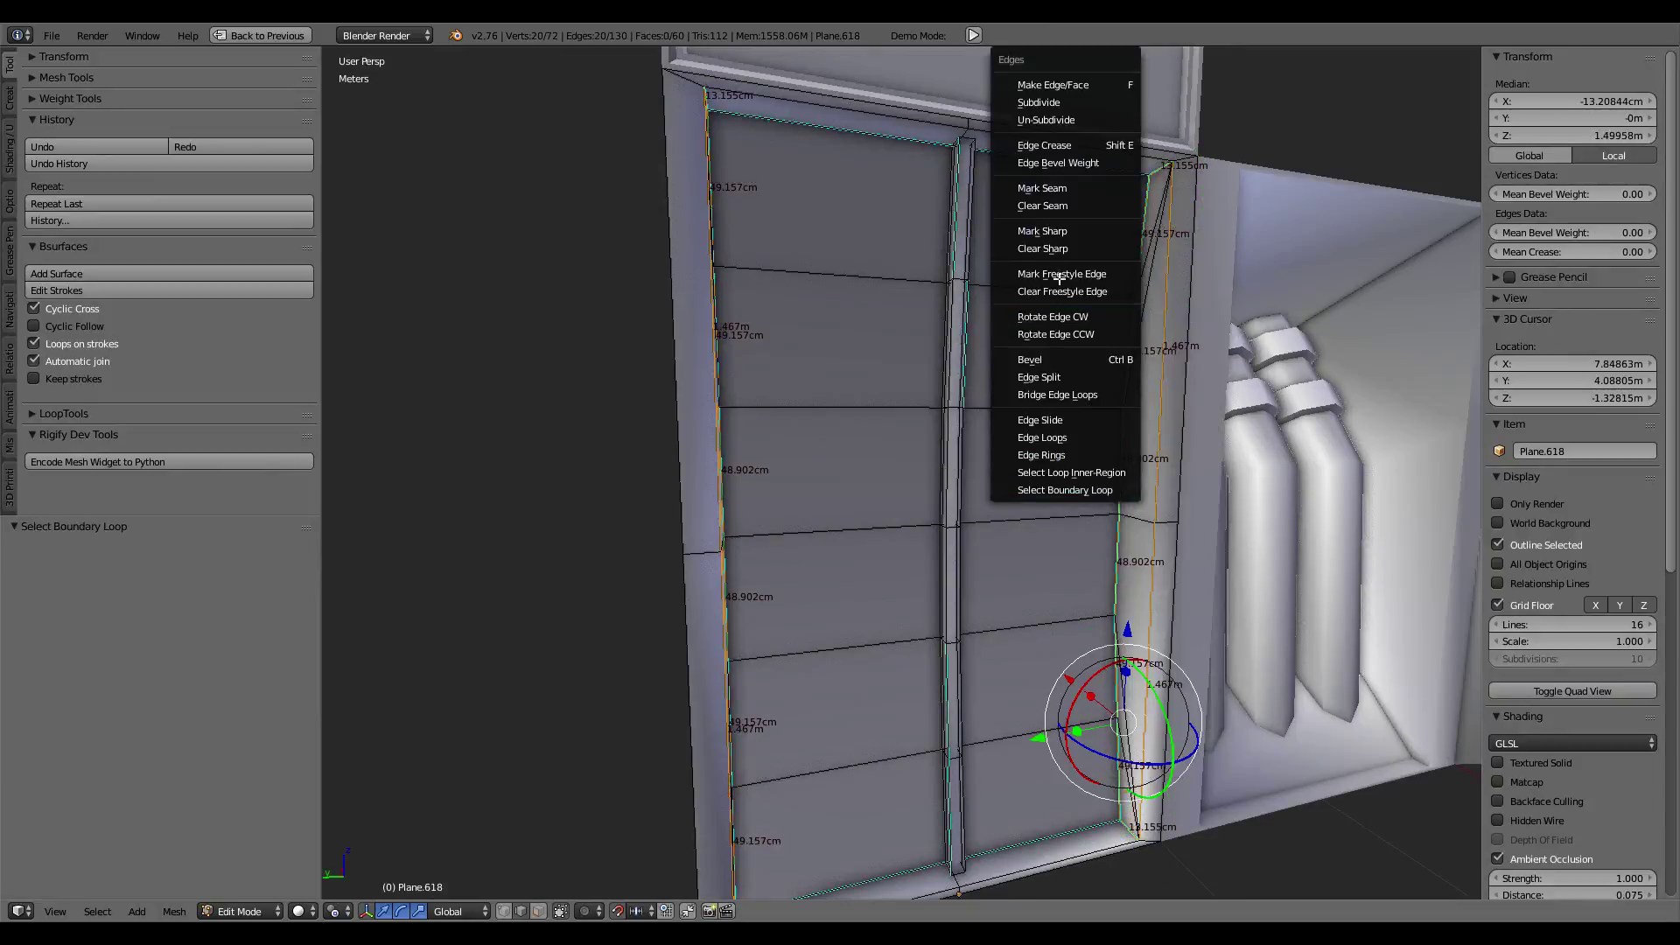
{"action": "left_click", "coordinate": [1043, 233]}
{"action": "middle_click_drag", "start_coordinate": [1050, 262], "coordinate": [987, 398]}
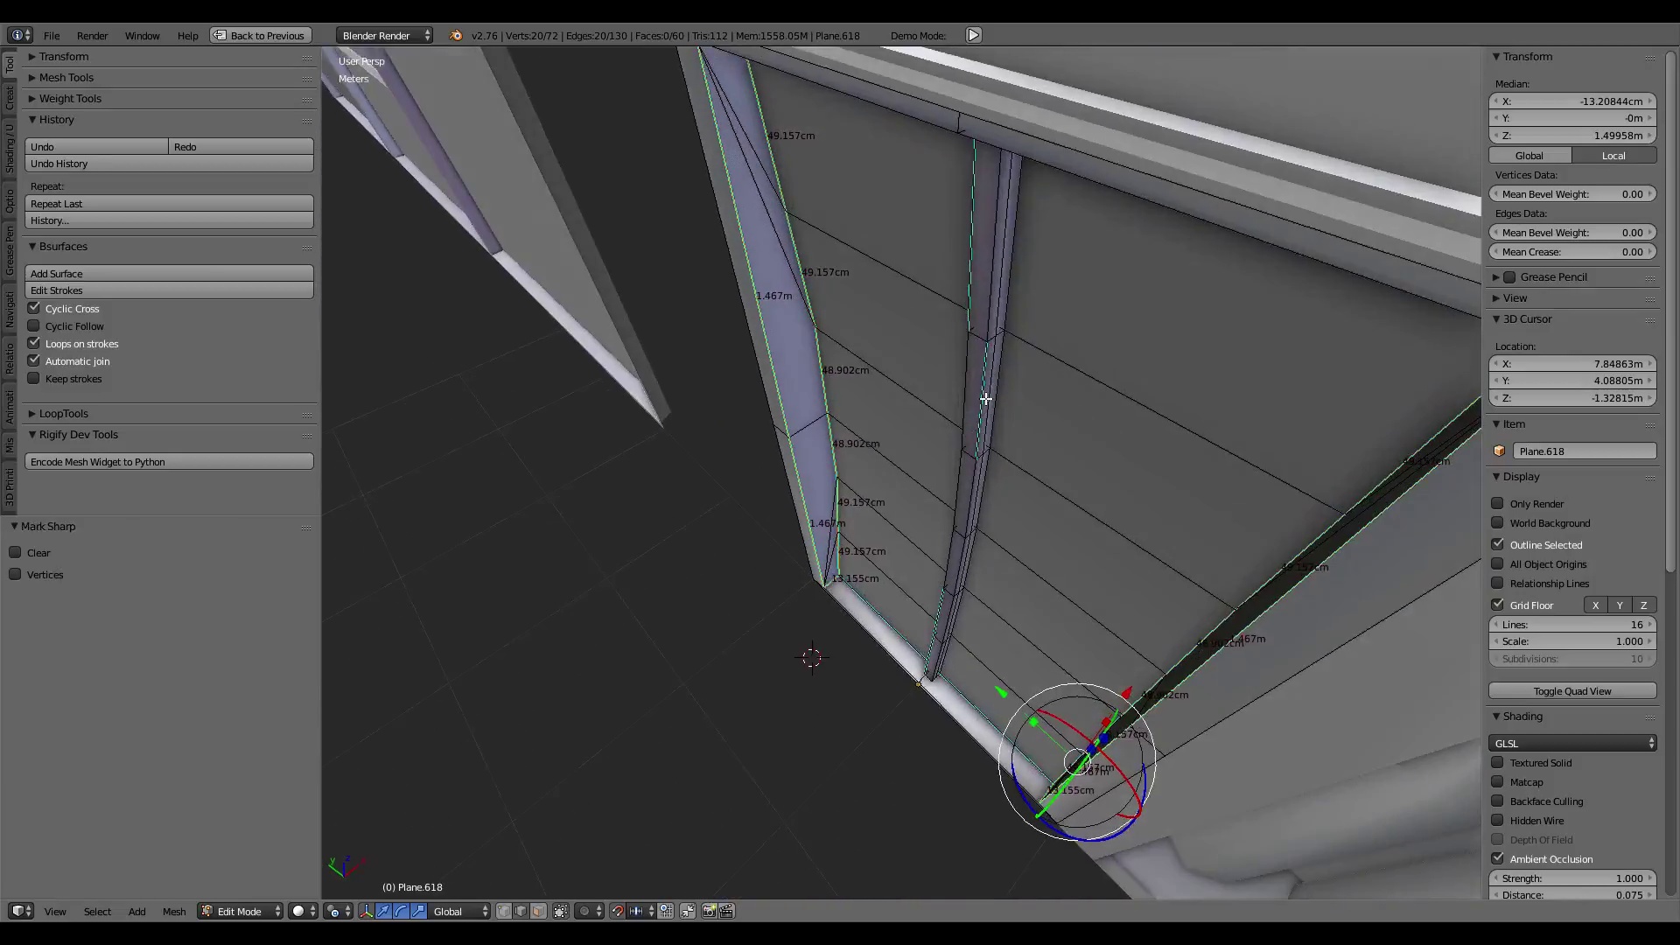
Step: Slide a pillar edge loop, then remove 7 duplicate vertices from the mesh
{"action": "right_click", "coordinate": [985, 341]}
{"action": "right_click", "coordinate": [997, 312], "text": "alt"}
{"action": "middle_click_drag", "start_coordinate": [997, 313], "coordinate": [875, 367]}
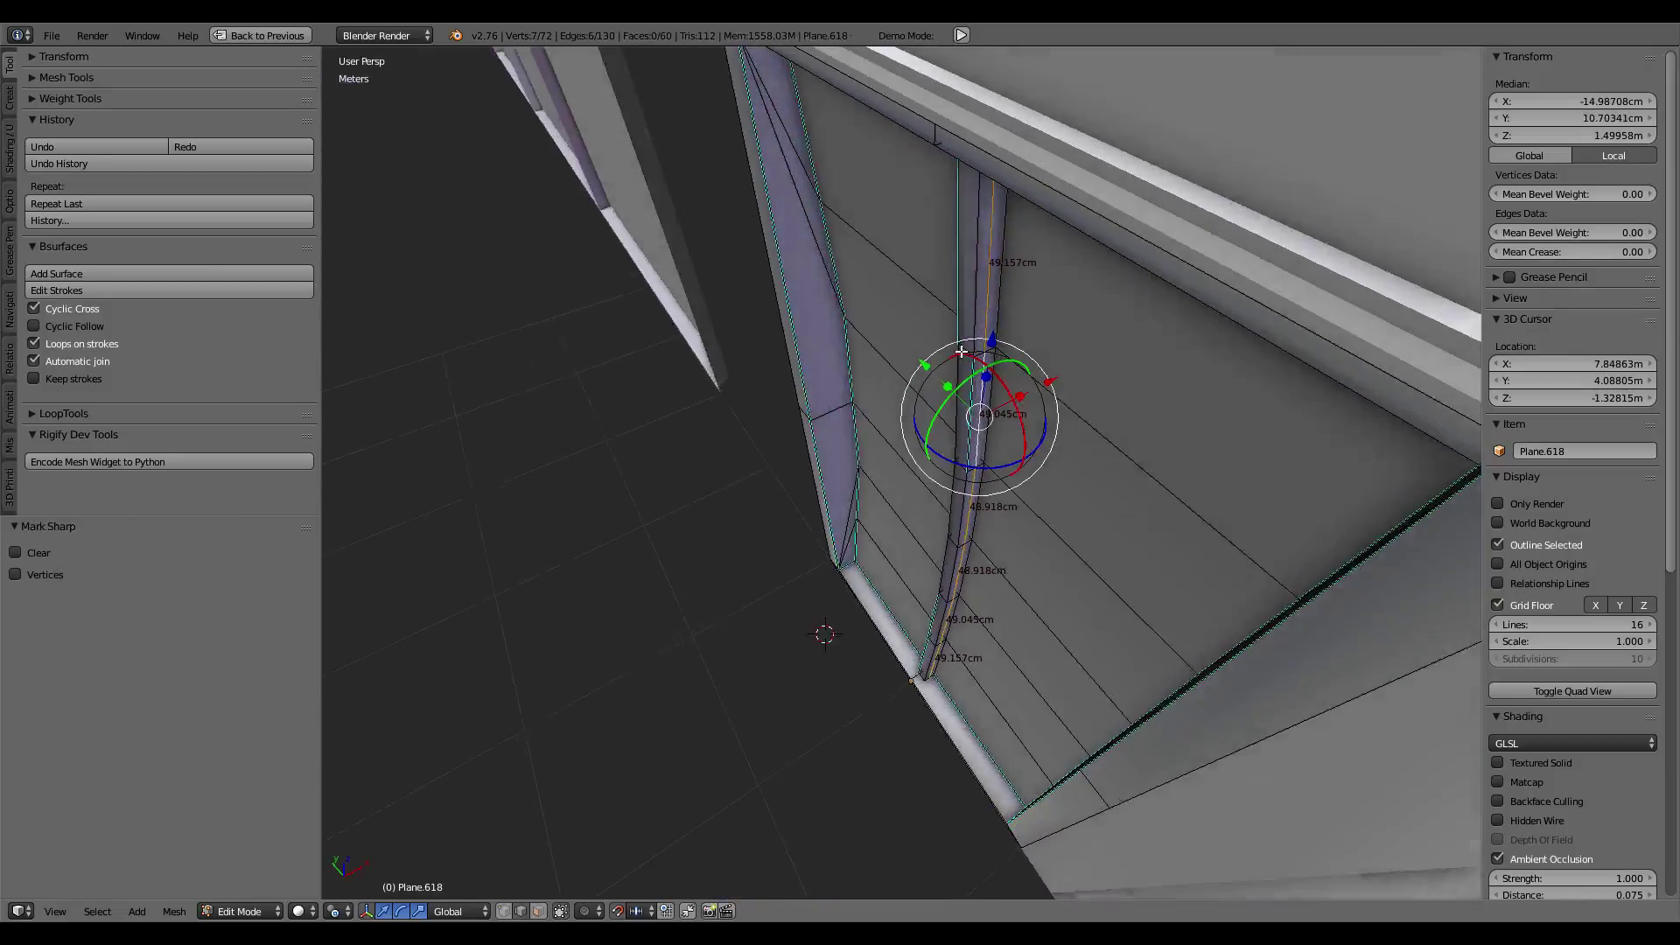
{"action": "key", "text": "g"}
{"action": "key", "text": "g"}
{"action": "left_click", "coordinate": [816, 412]}
{"action": "key", "text": "a"}
{"action": "key", "text": "a"}
{"action": "key", "text": "w"}
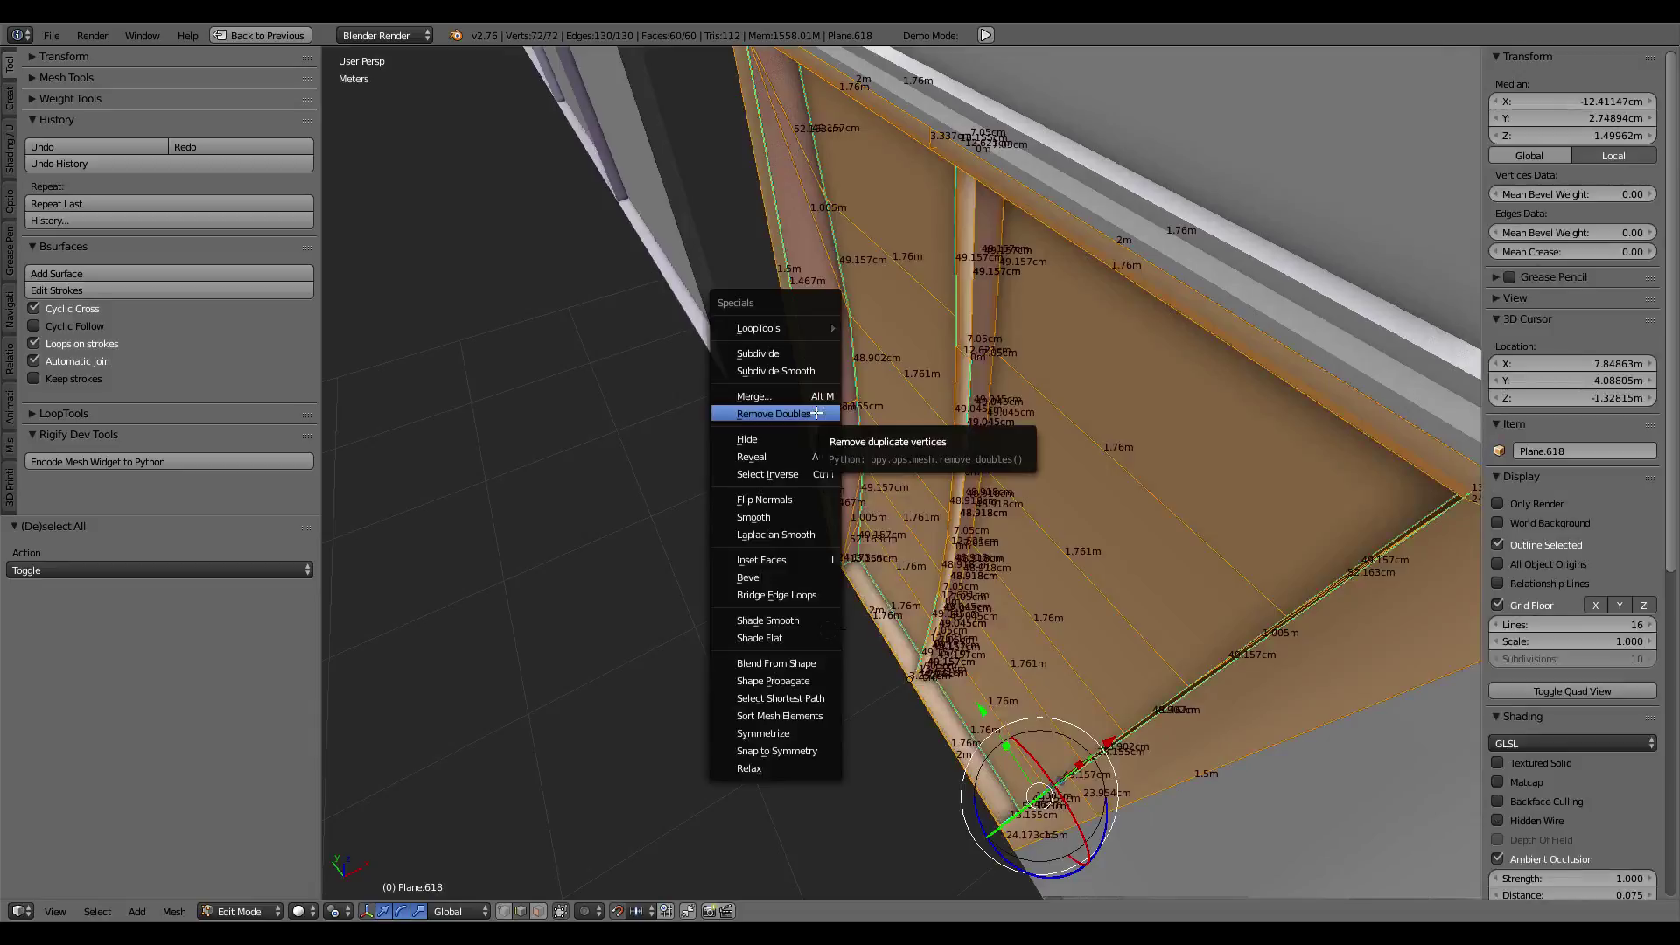
{"action": "left_click", "coordinate": [816, 413]}
Step: Mark the pillar's edge loop as sharp
{"action": "right_click", "coordinate": [985, 289], "text": "alt"}
{"action": "key", "text": "ctrl+e"}
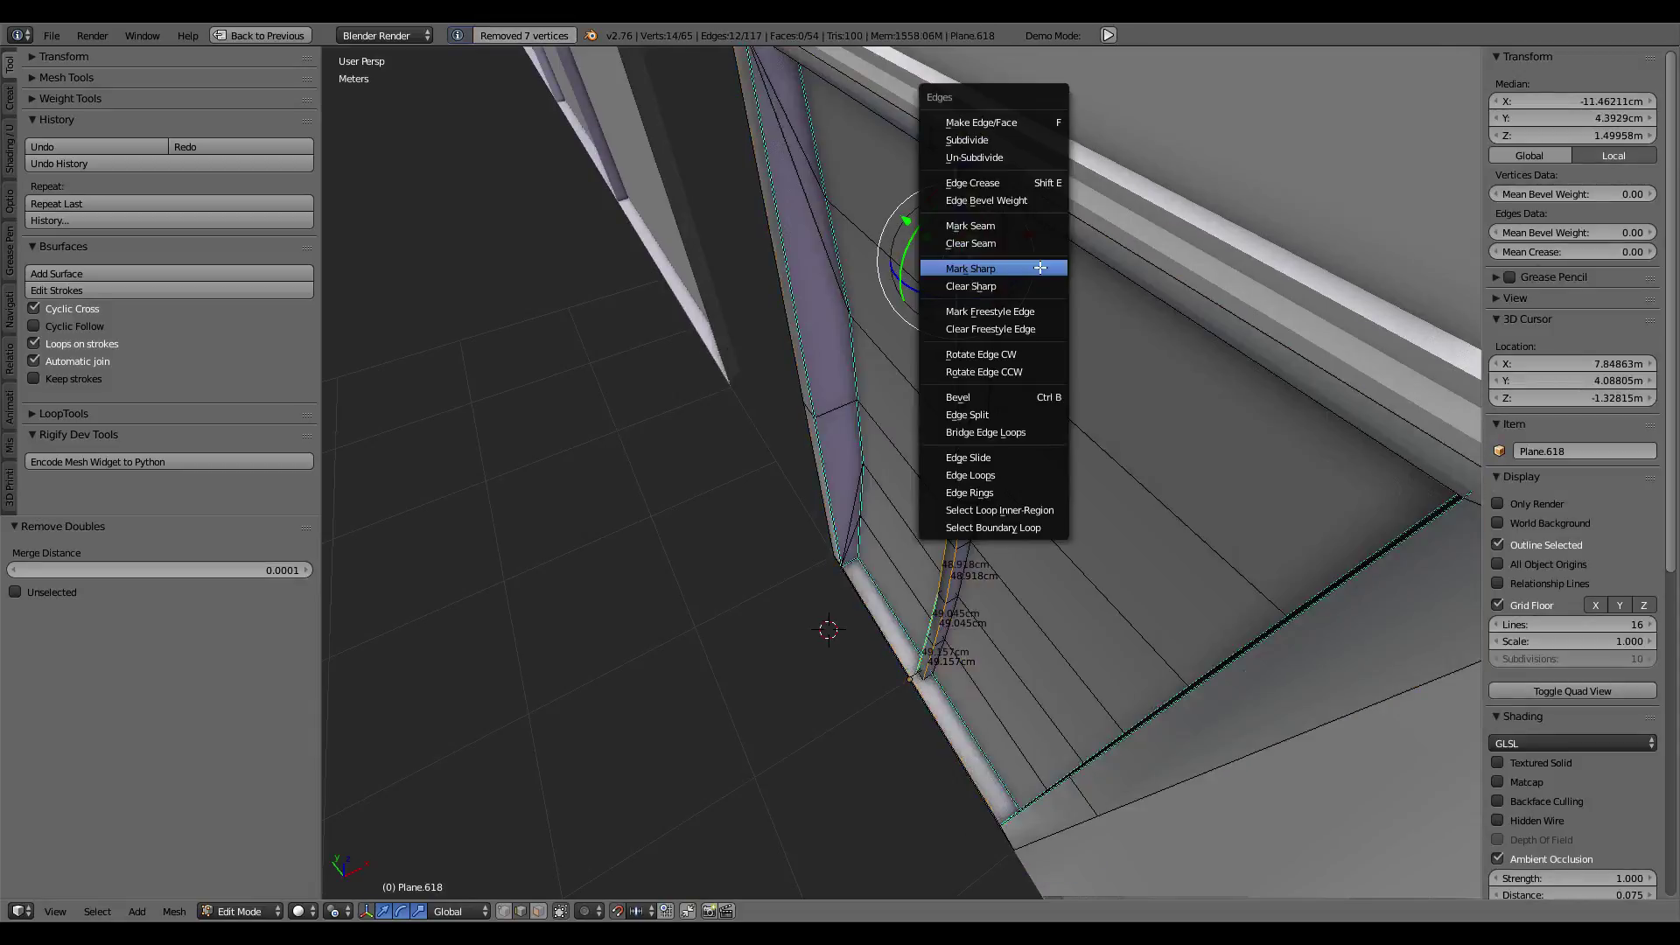
{"action": "left_click", "coordinate": [1040, 268]}
{"action": "mouse_move", "coordinate": [1039, 268]}
{"action": "middle_mouse_down"}
{"action": "mouse_move", "coordinate": [878, 417]}
{"action": "mouse_move", "coordinate": [971, 713]}
{"action": "middle_mouse_up"}
{"action": "right_click", "coordinate": [987, 714], "text": "alt"}
Step: Slide the pillar's edge chain toward the left wall
{"action": "middle_click_drag", "start_coordinate": [1111, 573], "coordinate": [1106, 600]}
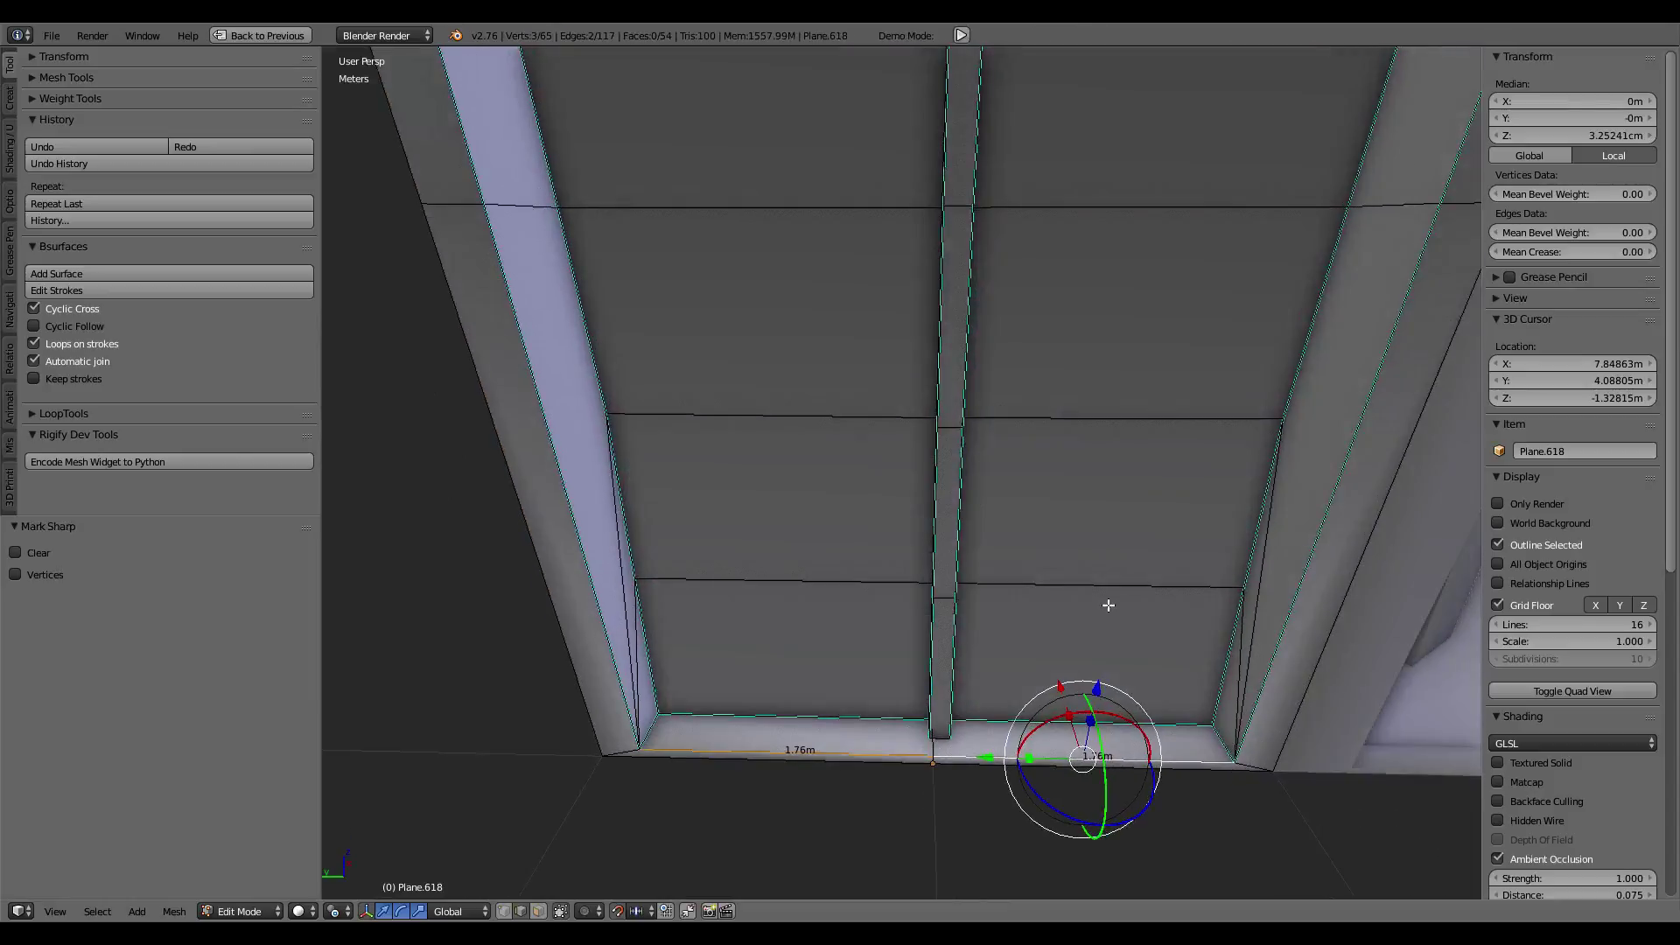
{"action": "key", "text": "ctrl+e"}
{"action": "left_click", "coordinate": [1106, 599]}
{"action": "right_click", "coordinate": [939, 742], "text": "alt"}
{"action": "middle_click_drag", "start_coordinate": [939, 742], "coordinate": [947, 546]}
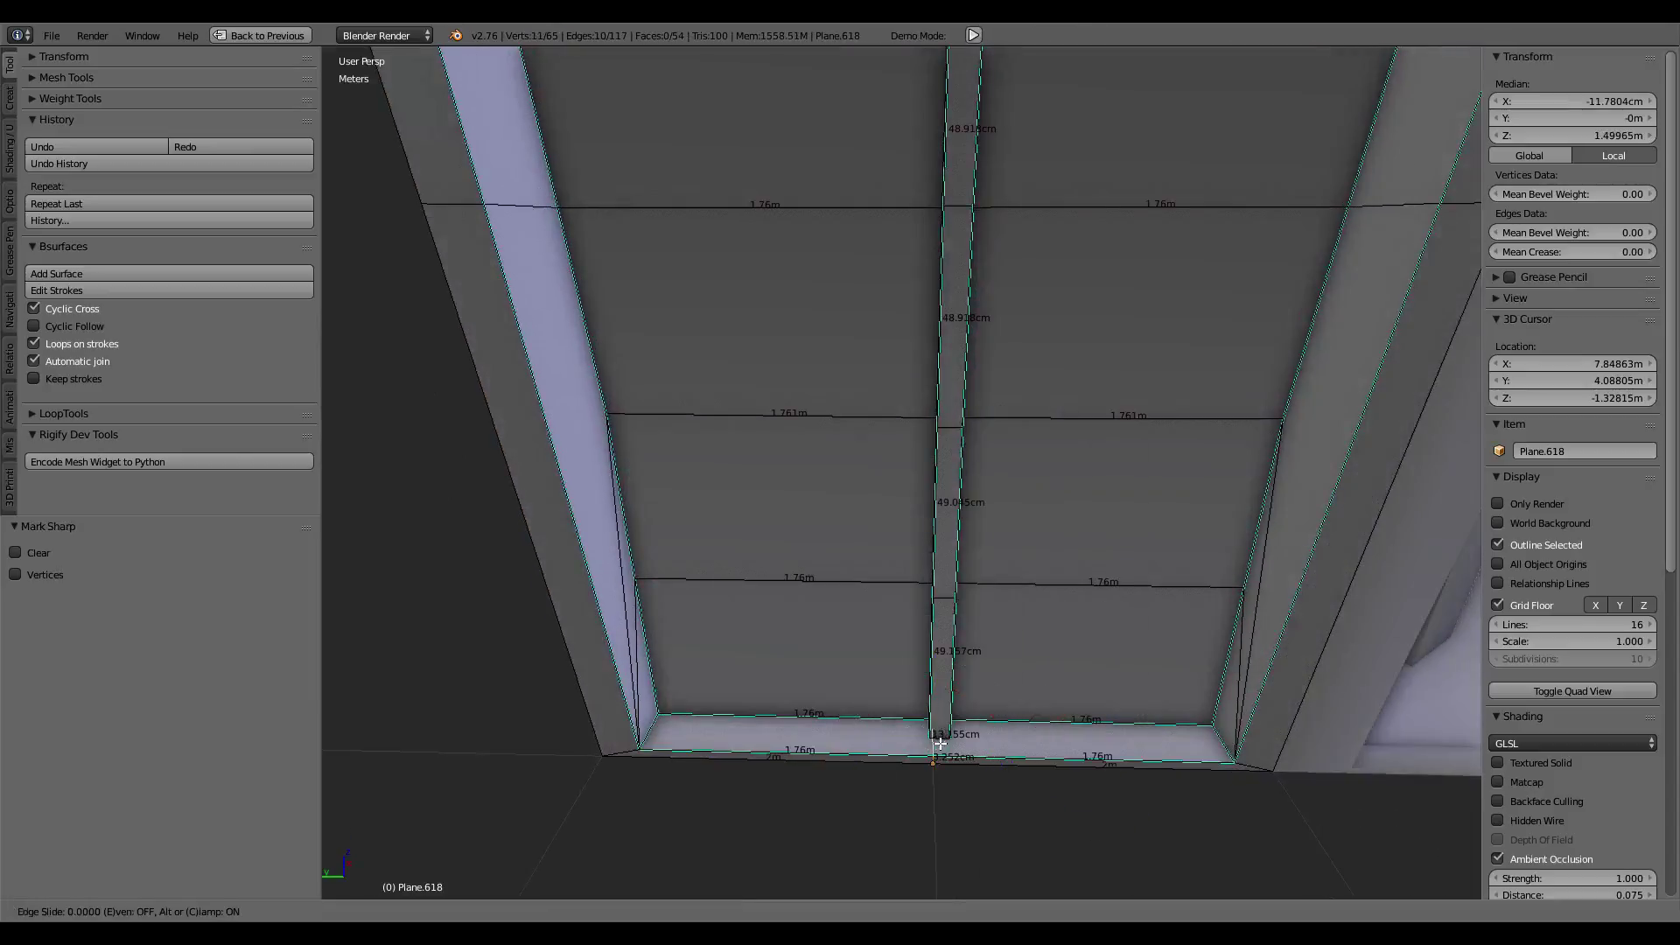
{"action": "scroll", "coordinate": [947, 546], "scroll_direction": "down", "scroll_amount": 5}
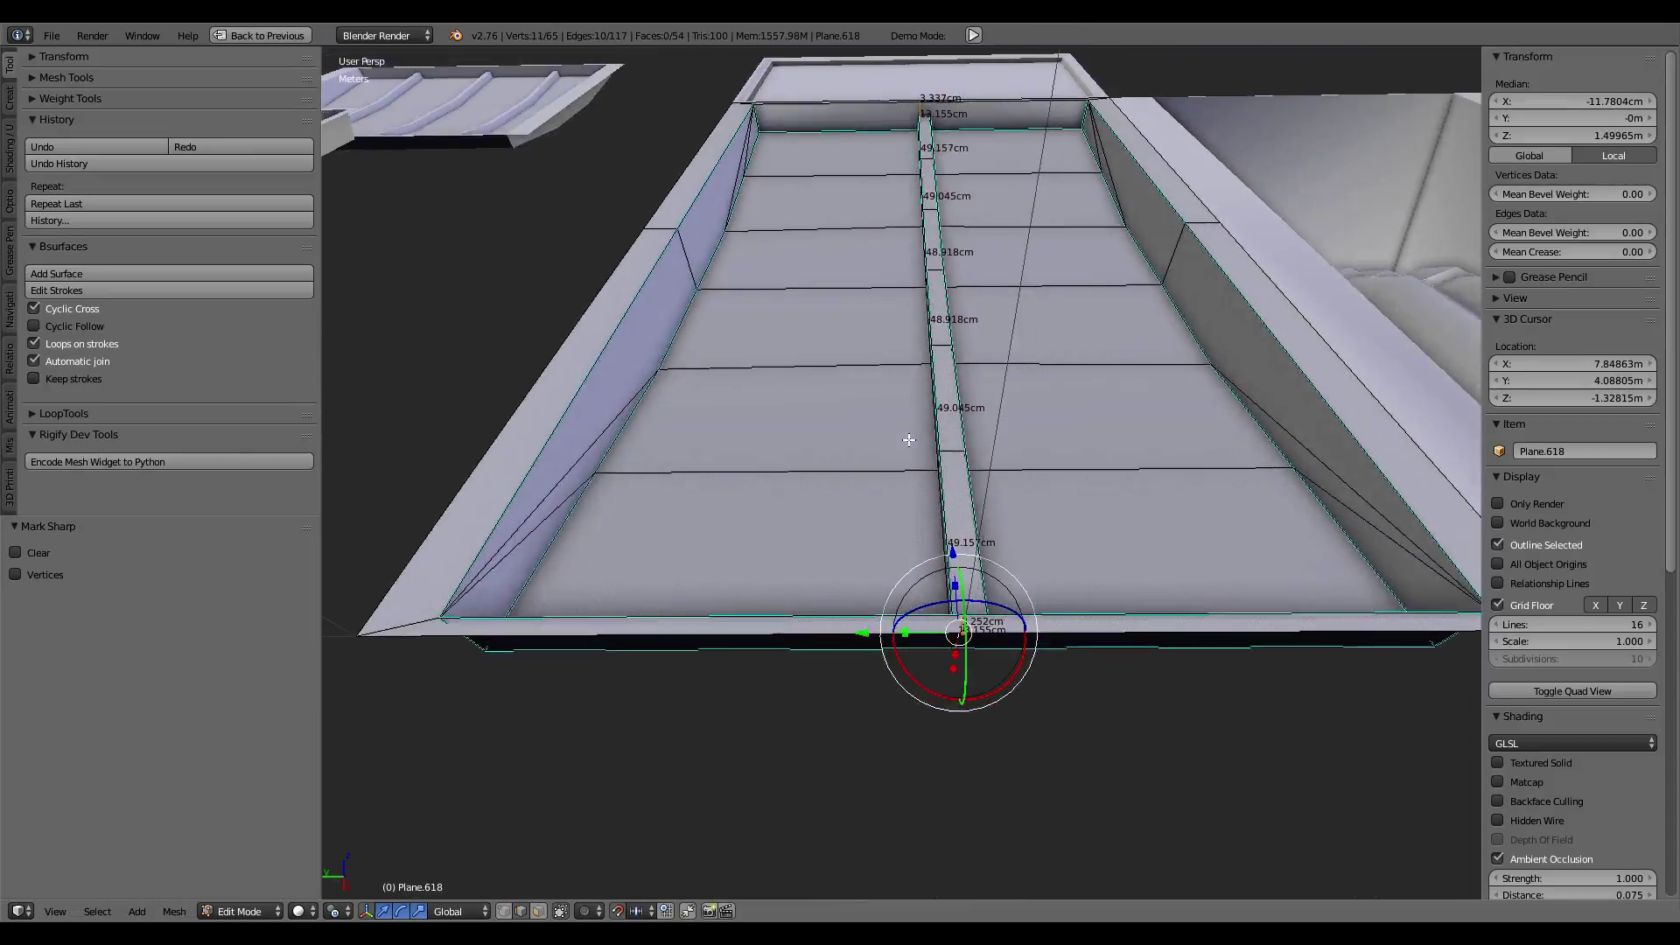
{"action": "key", "text": "g"}
{"action": "key", "text": "g"}
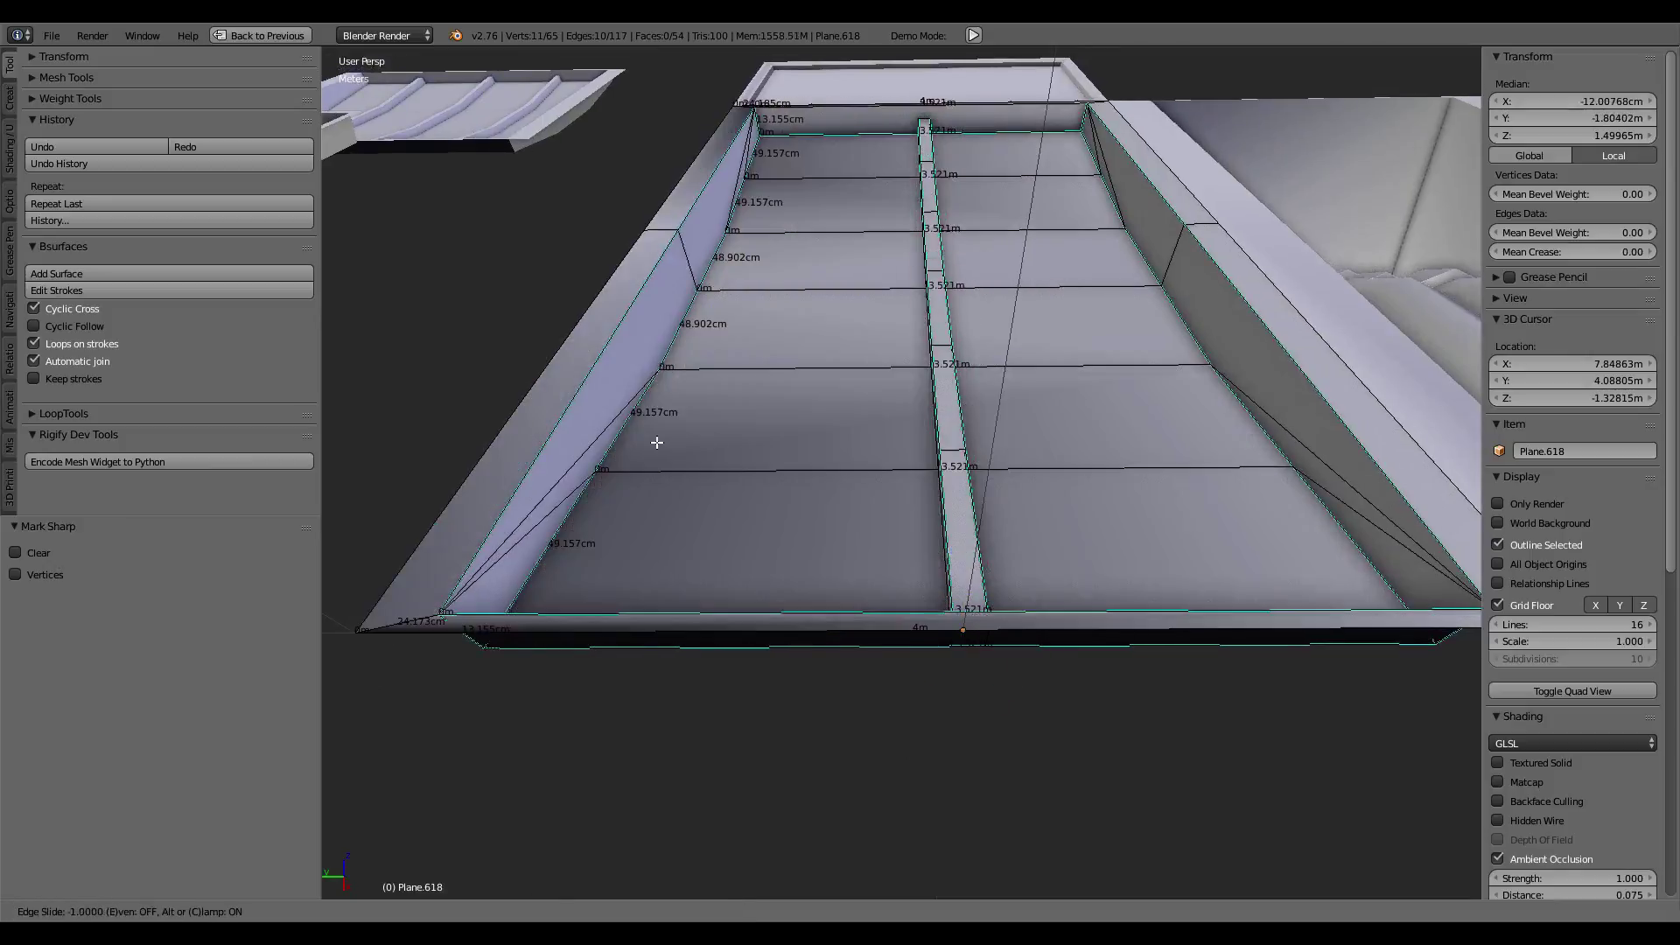
{"action": "left_click", "coordinate": [656, 443]}
Step: Apply an edge operation, then remove 11 duplicate vertices across the mesh
{"action": "key", "text": "ctrl+e"}
{"action": "left_click", "coordinate": [897, 368]}
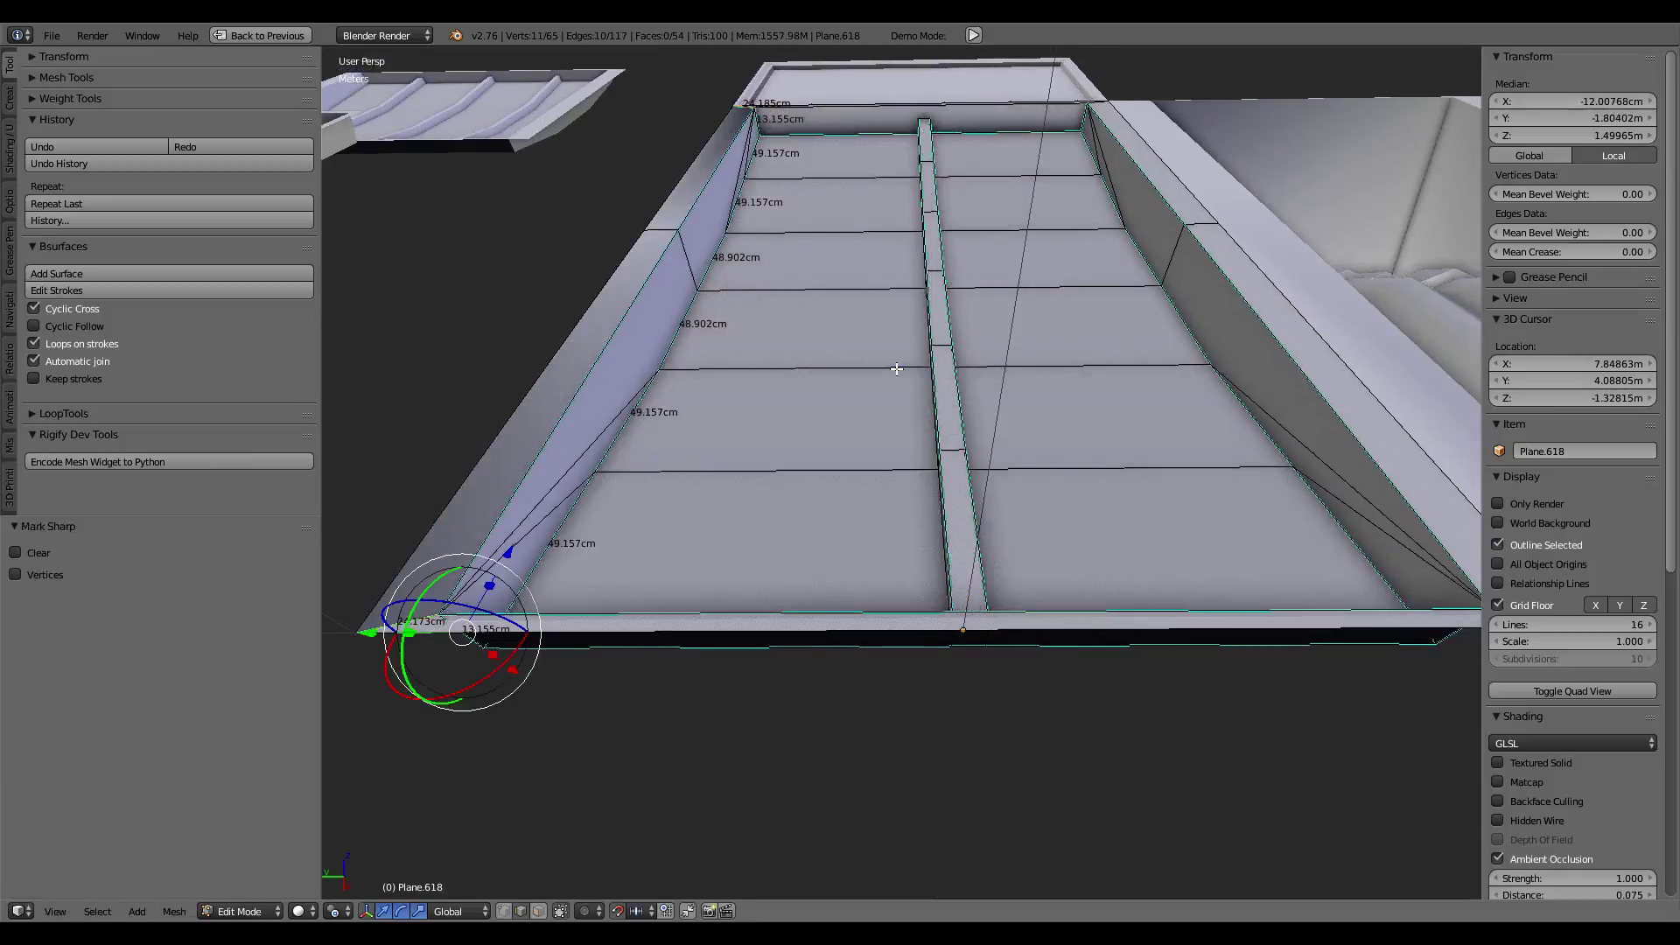
{"action": "key", "text": "a"}
{"action": "key", "text": "w"}
{"action": "left_click", "coordinate": [897, 369]}
Step: Mark the edge at the door's top as sharp
{"action": "scroll", "coordinate": [901, 473], "scroll_direction": "down", "scroll_amount": 3}
{"action": "right_click", "coordinate": [901, 473]}
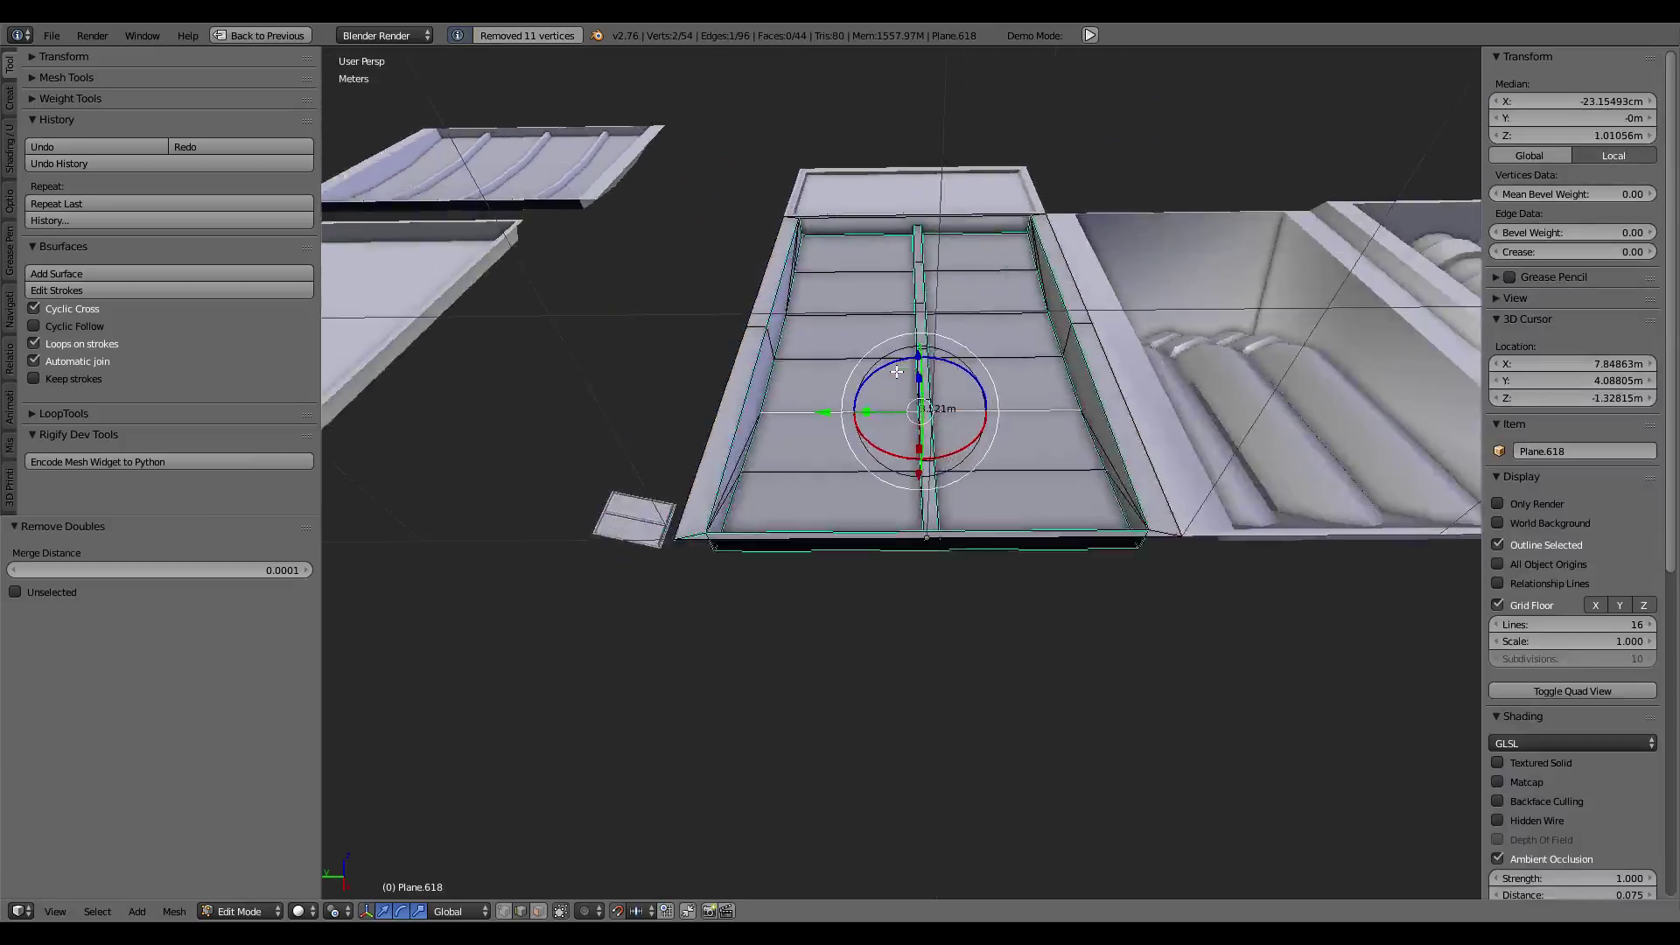
{"action": "mouse_move", "coordinate": [901, 472]}
{"action": "middle_mouse_down"}
{"action": "mouse_move", "coordinate": [889, 541]}
{"action": "mouse_move", "coordinate": [851, 401]}
{"action": "mouse_move", "coordinate": [881, 563]}
{"action": "mouse_move", "coordinate": [901, 454]}
{"action": "mouse_move", "coordinate": [861, 376]}
{"action": "middle_mouse_up"}
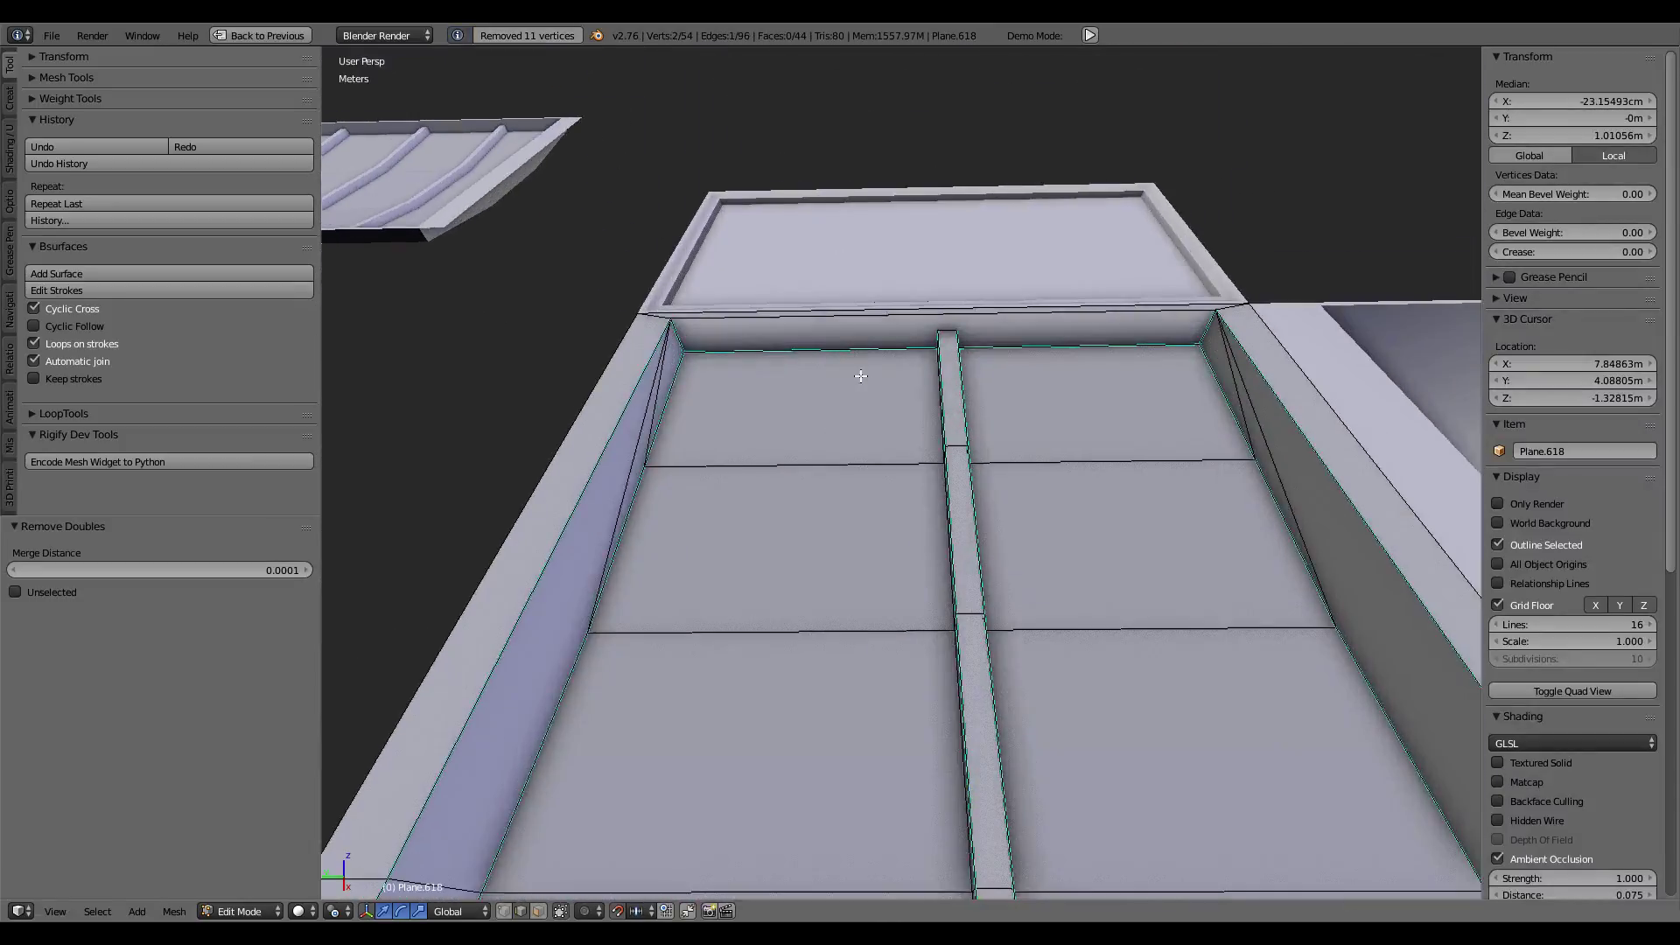
{"action": "key", "text": "ctrl+e"}
{"action": "left_click", "coordinate": [1213, 269]}
Step: Return to Object Mode, view the door and pipes, then re-enter Edit Mode
{"action": "middle_click_drag", "start_coordinate": [1063, 360], "coordinate": [1050, 425]}
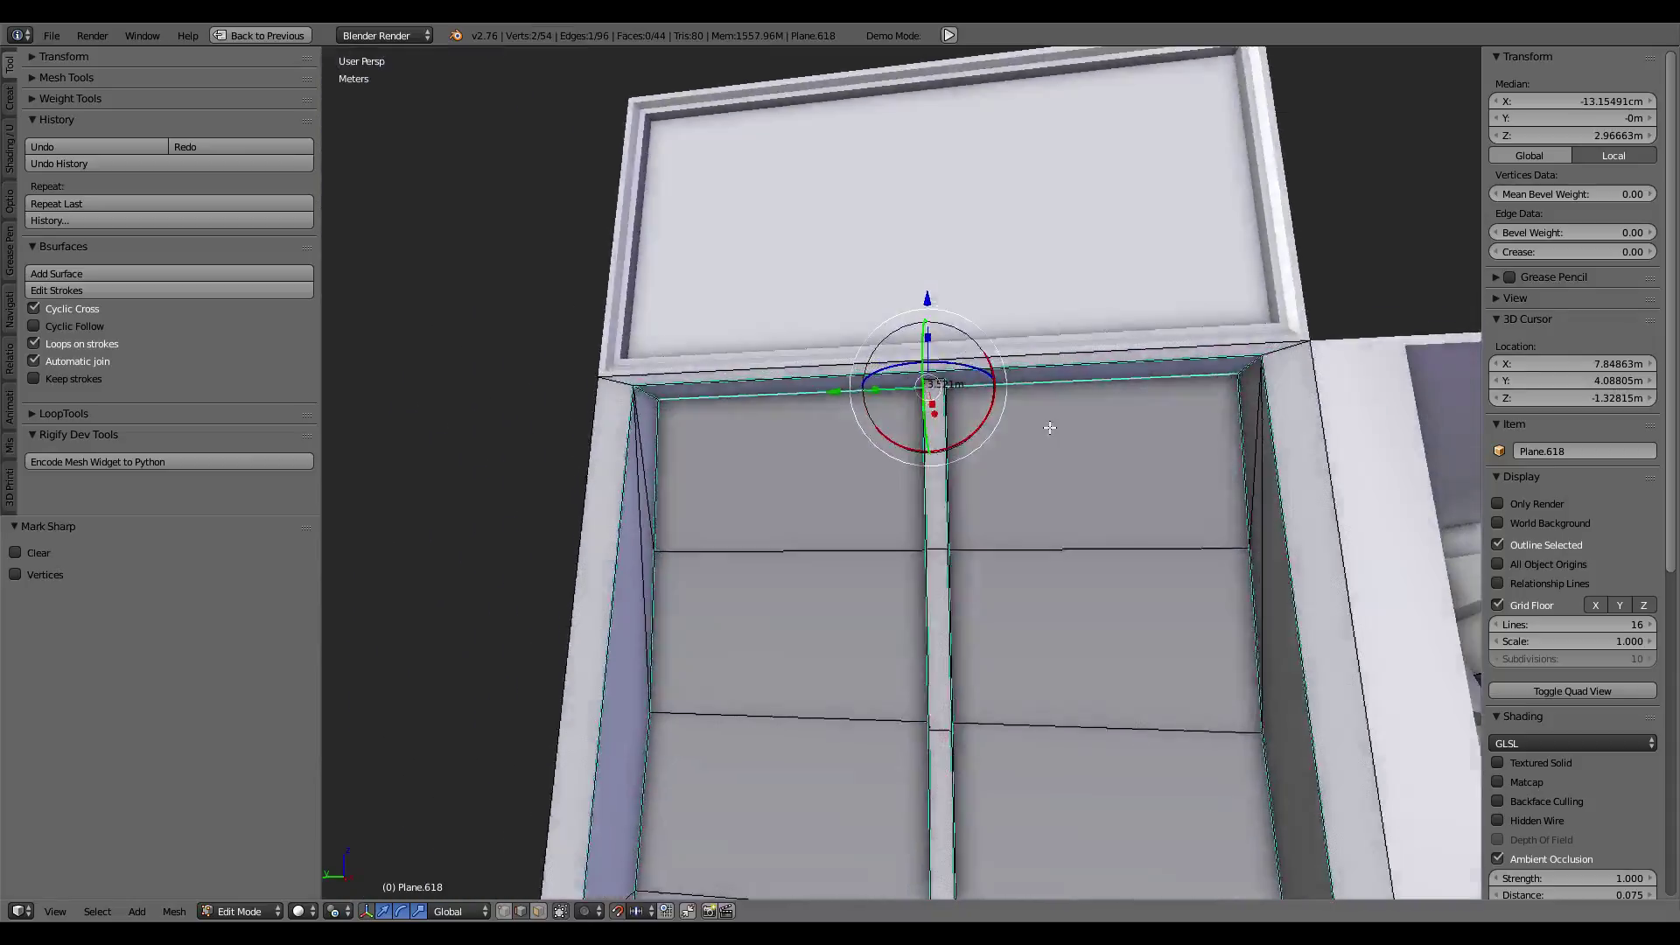
{"action": "scroll", "coordinate": [1050, 424], "scroll_direction": "down", "scroll_amount": 3}
{"action": "key", "text": "Tab"}
{"action": "scroll", "coordinate": [1039, 611], "scroll_direction": "up", "scroll_amount": 3}
{"action": "mouse_move", "coordinate": [1040, 612]}
{"action": "middle_mouse_down"}
{"action": "mouse_move", "coordinate": [1004, 343]}
{"action": "mouse_move", "coordinate": [967, 406]}
{"action": "mouse_move", "coordinate": [1005, 413]}
{"action": "mouse_move", "coordinate": [827, 409]}
{"action": "mouse_move", "coordinate": [1007, 398]}
{"action": "mouse_move", "coordinate": [800, 411]}
{"action": "middle_mouse_up"}
{"action": "key", "text": "Tab"}
{"action": "key", "text": "Tab"}
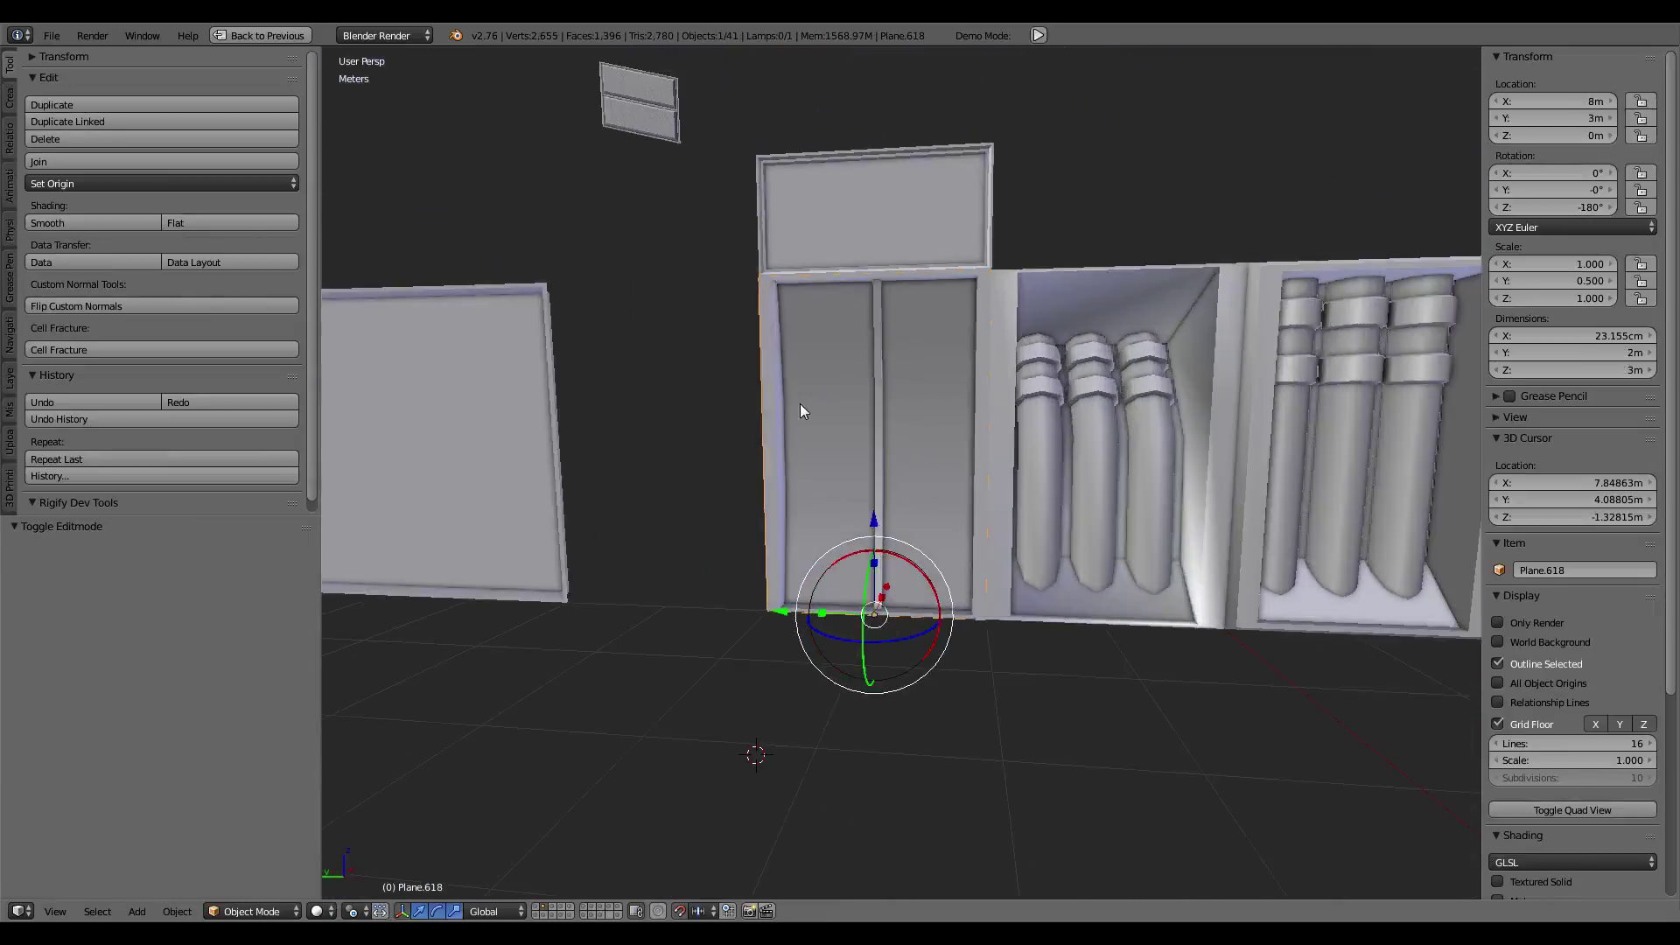
Step: Select the pipes panel, then the door panels, while inspecting the wall
{"action": "scroll", "coordinate": [799, 411], "scroll_direction": "down", "scroll_amount": 3}
{"action": "middle_click_drag", "start_coordinate": [819, 350], "coordinate": [863, 380]}
{"action": "right_click", "coordinate": [828, 397]}
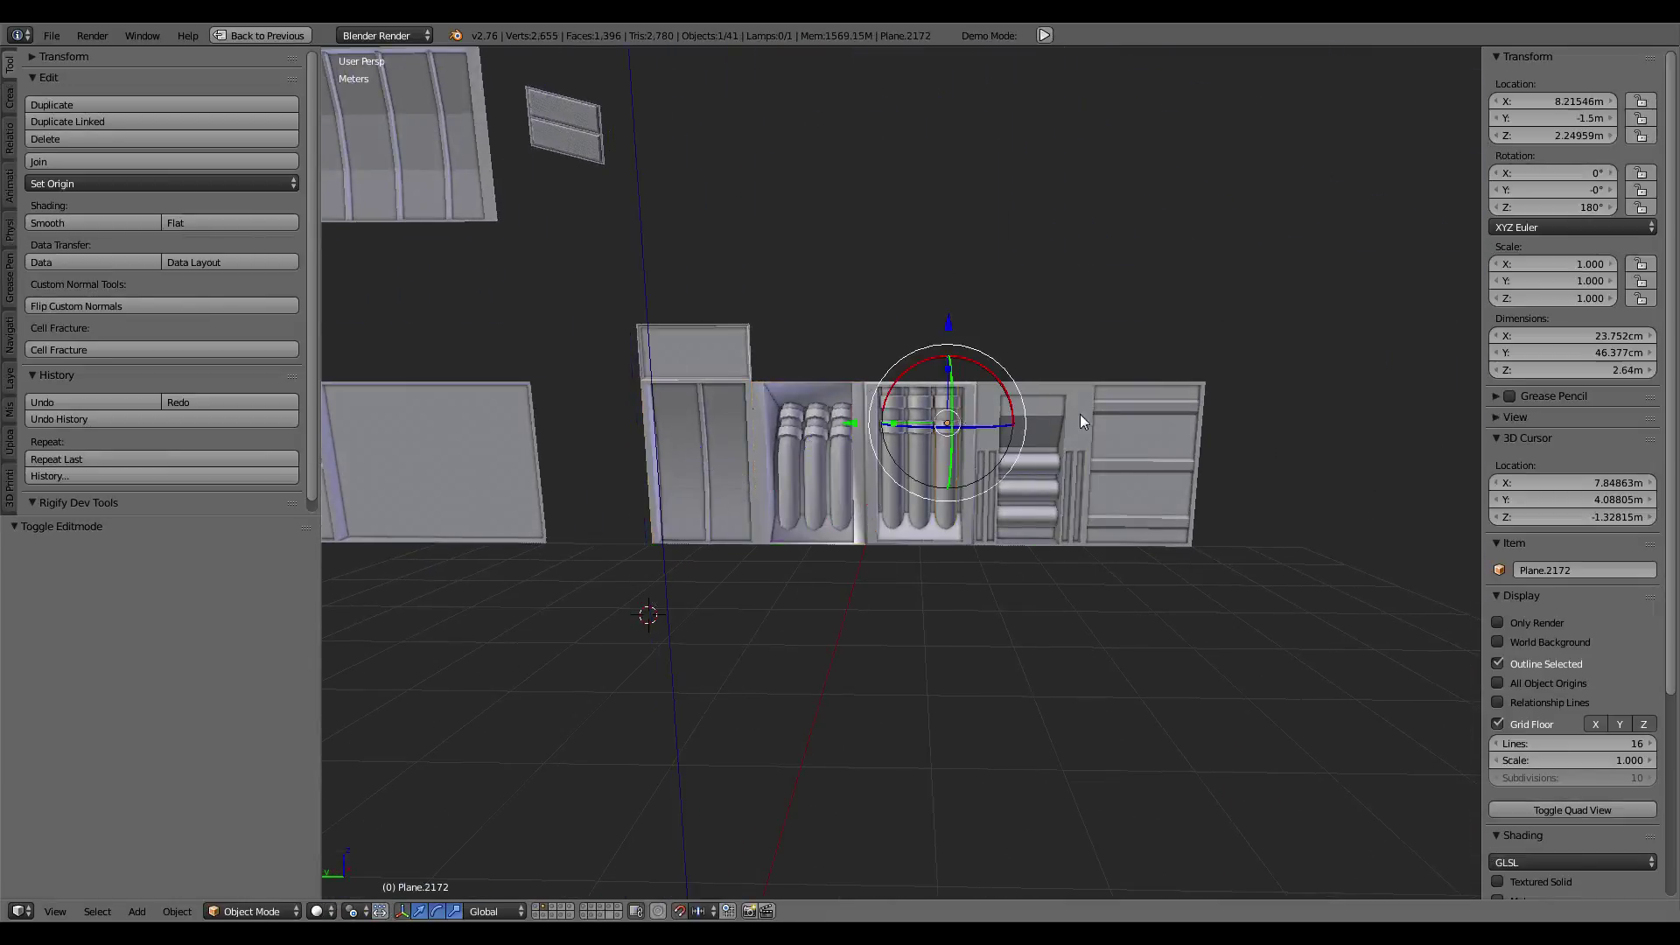
{"action": "middle_click_drag", "start_coordinate": [1017, 408], "coordinate": [1137, 467]}
{"action": "right_click", "coordinate": [858, 455]}
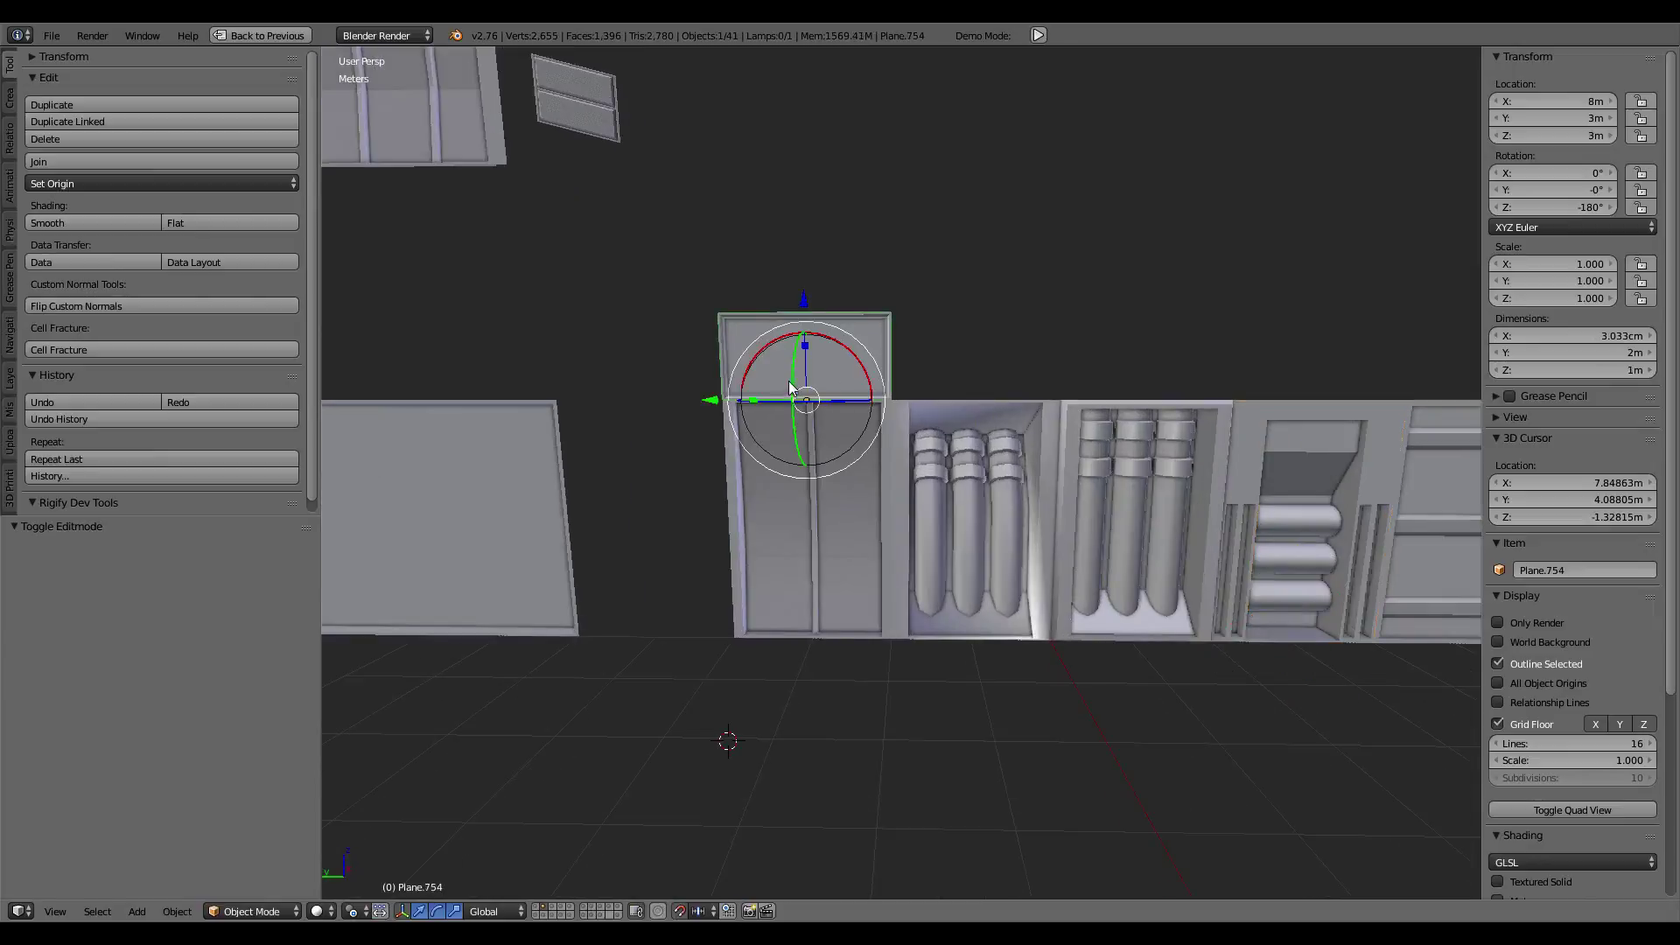
{"action": "scroll", "coordinate": [890, 460], "scroll_direction": "up", "scroll_amount": 3}
{"action": "mouse_move", "coordinate": [891, 461]}
{"action": "middle_mouse_down"}
{"action": "mouse_move", "coordinate": [995, 515]}
{"action": "mouse_move", "coordinate": [916, 476]}
{"action": "mouse_move", "coordinate": [843, 327]}
{"action": "middle_mouse_up"}
{"action": "scroll", "coordinate": [916, 476], "scroll_direction": "down", "scroll_amount": 3}
{"action": "scroll", "coordinate": [844, 327], "scroll_direction": "up", "scroll_amount": 1}
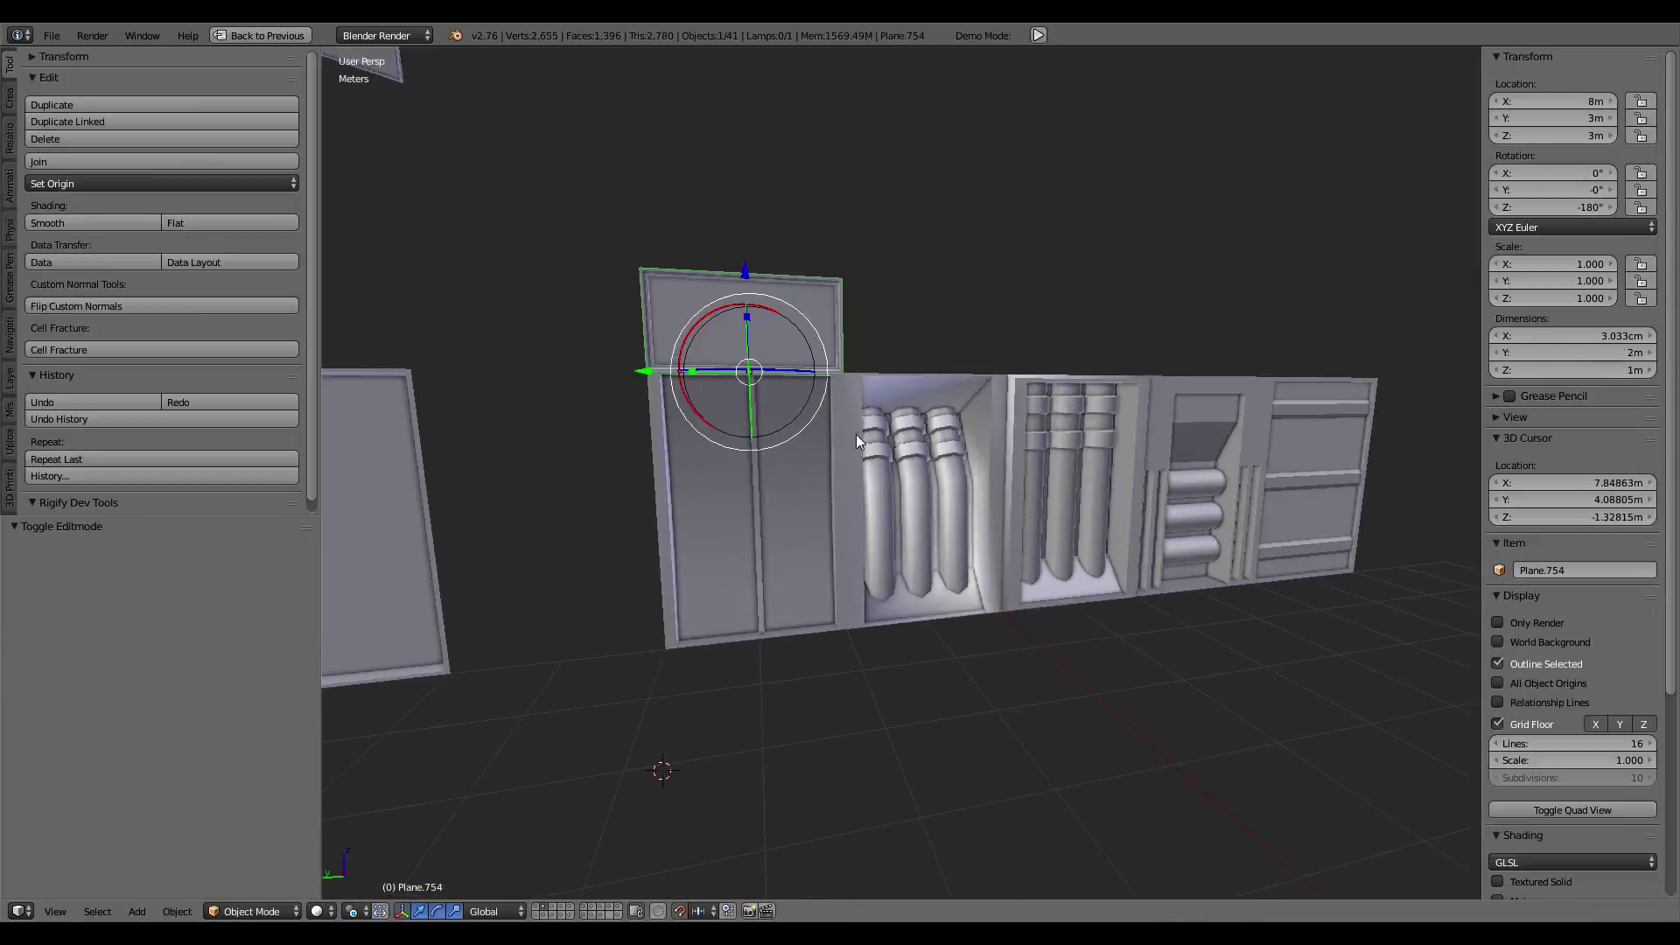
{"action": "right_click", "coordinate": [855, 434]}
Step: Select the ringed pipes object and briefly toggle into and out of Edit Mode
{"action": "right_click", "coordinate": [923, 455]}
{"action": "scroll", "coordinate": [922, 455], "scroll_direction": "up", "scroll_amount": 3}
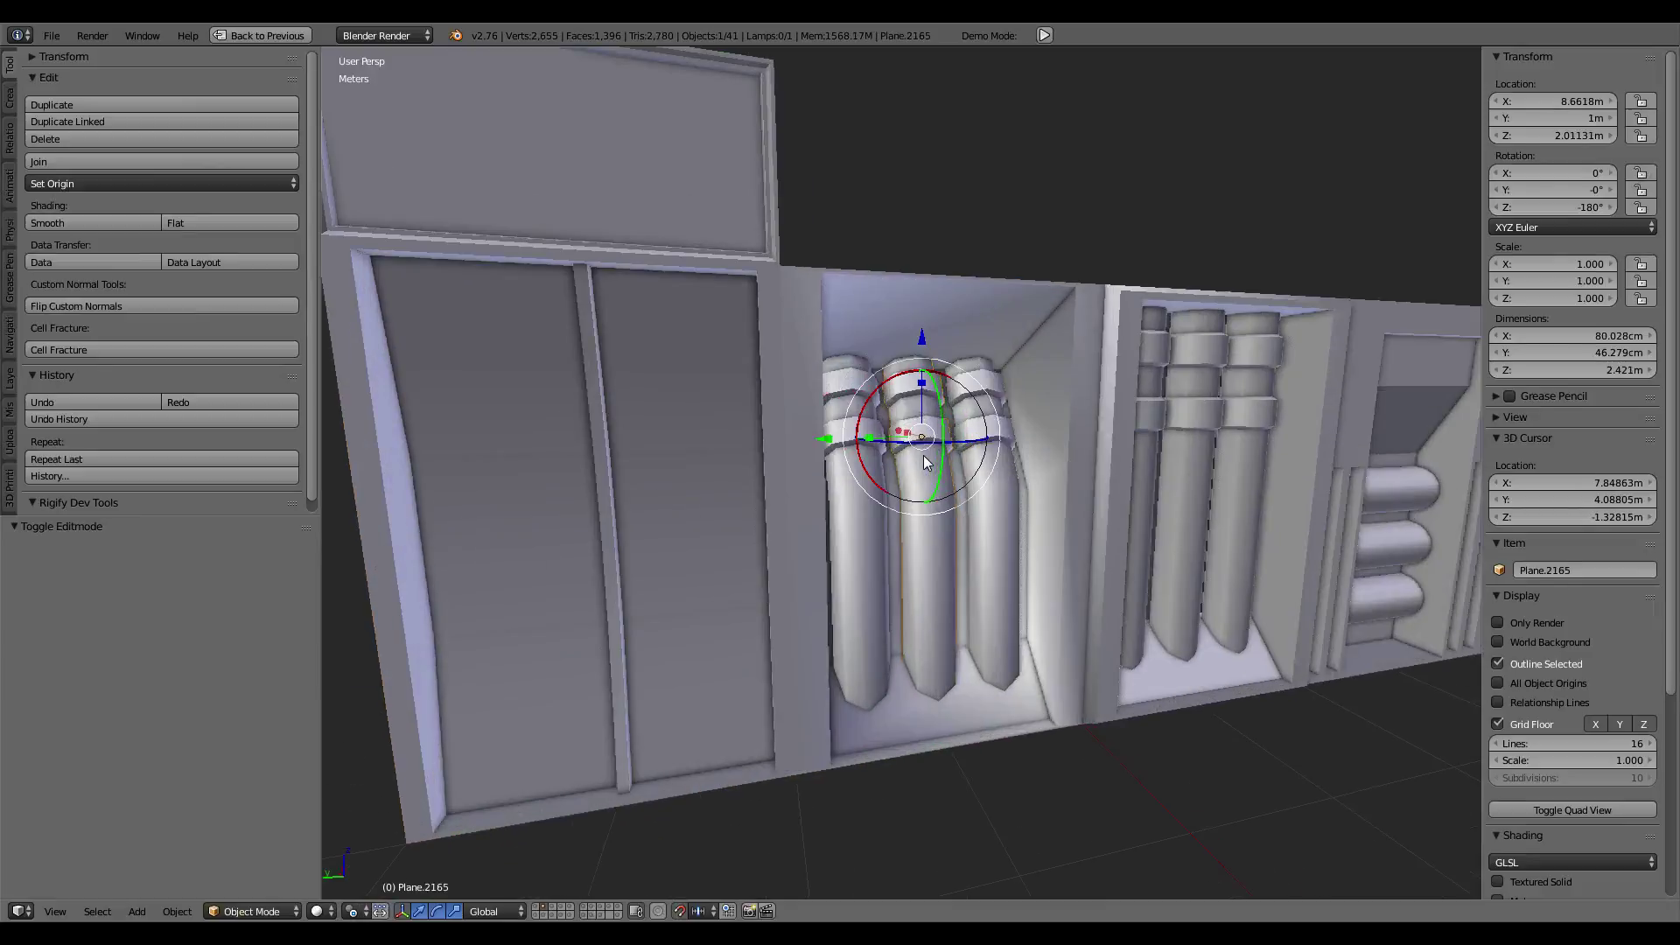
{"action": "key", "text": "Tab"}
{"action": "scroll", "coordinate": [922, 455], "scroll_direction": "up", "scroll_amount": 3}
{"action": "mouse_move", "coordinate": [923, 455]}
{"action": "middle_mouse_down"}
{"action": "mouse_move", "coordinate": [890, 423]}
{"action": "mouse_move", "coordinate": [924, 455]}
{"action": "middle_mouse_up"}
{"action": "scroll", "coordinate": [890, 423], "scroll_direction": "down", "scroll_amount": 3}
{"action": "key", "text": "Tab"}
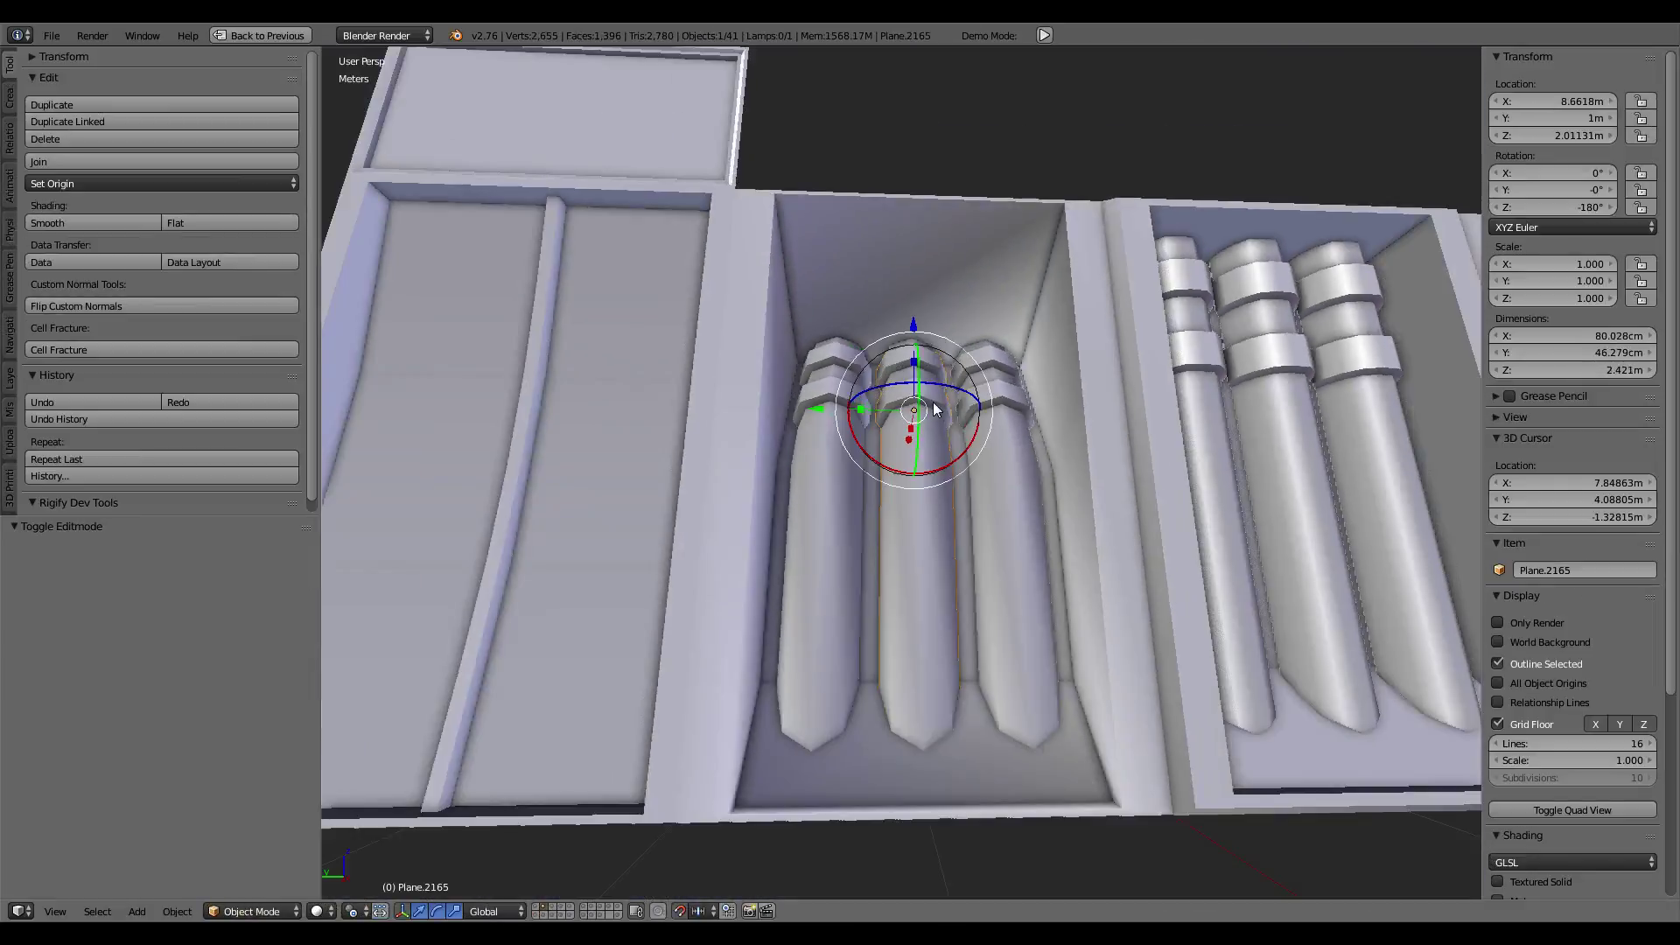
{"action": "scroll", "coordinate": [924, 455], "scroll_direction": "up", "scroll_amount": 1}
Step: Add a Subdivision Surface modifier (View 1, Render 2) to the ringed pipes, above EdgeSplit
{"action": "key", "text": "ctrl+Up"}
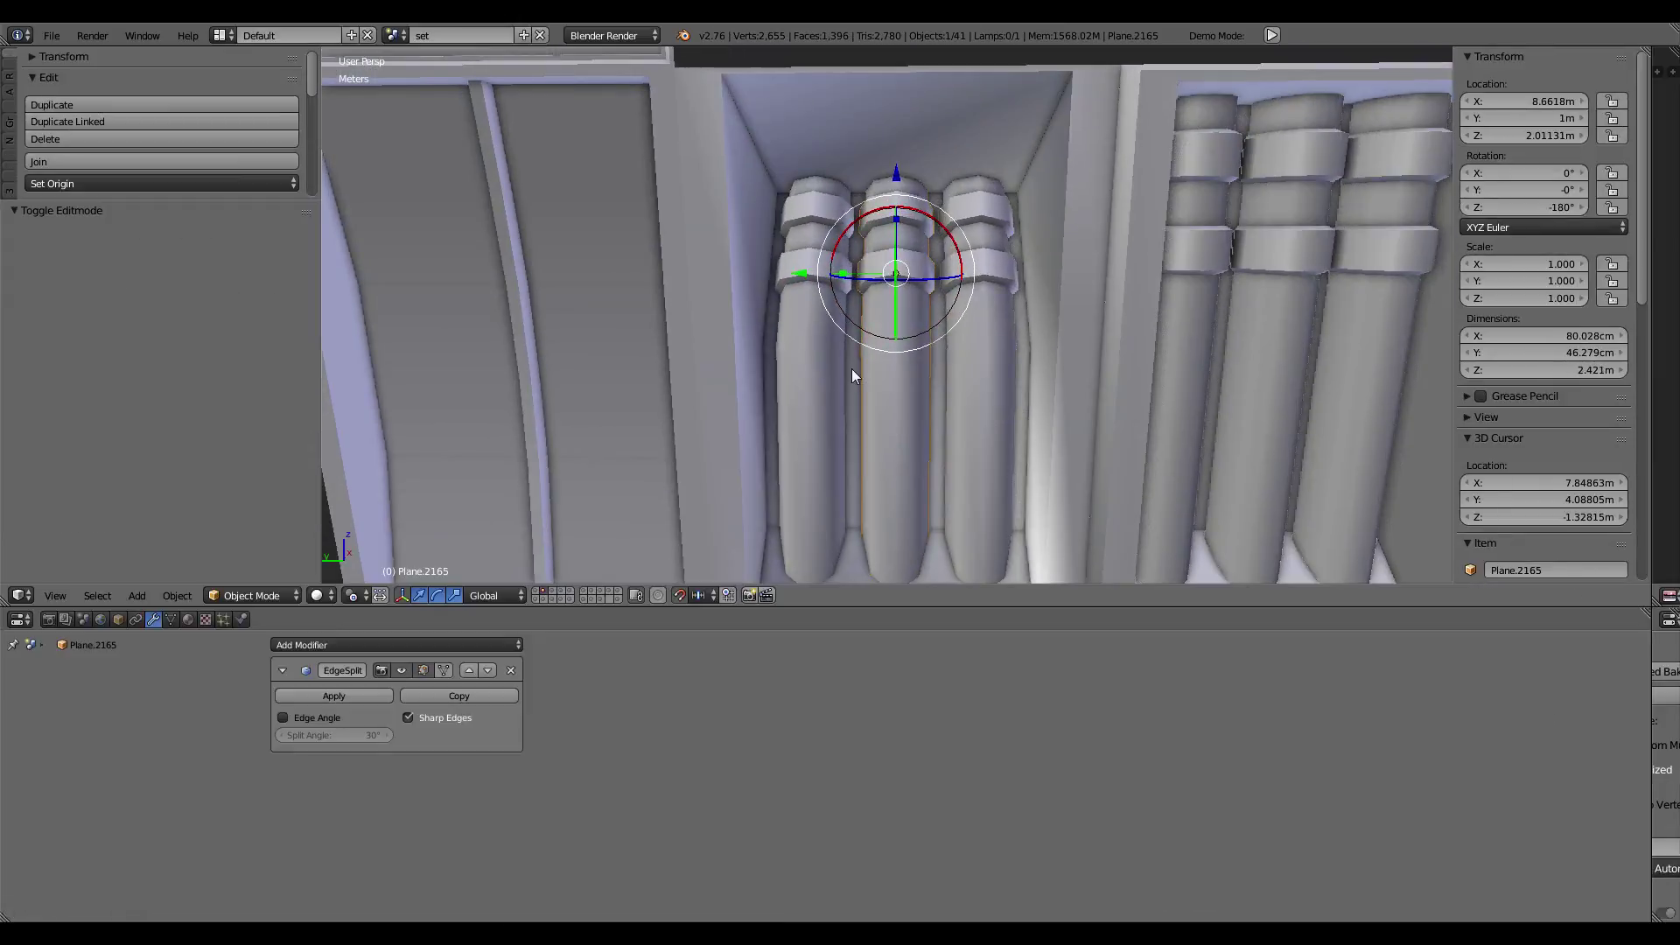
{"action": "left_click", "coordinate": [433, 648]}
{"action": "left_click", "coordinate": [470, 606]}
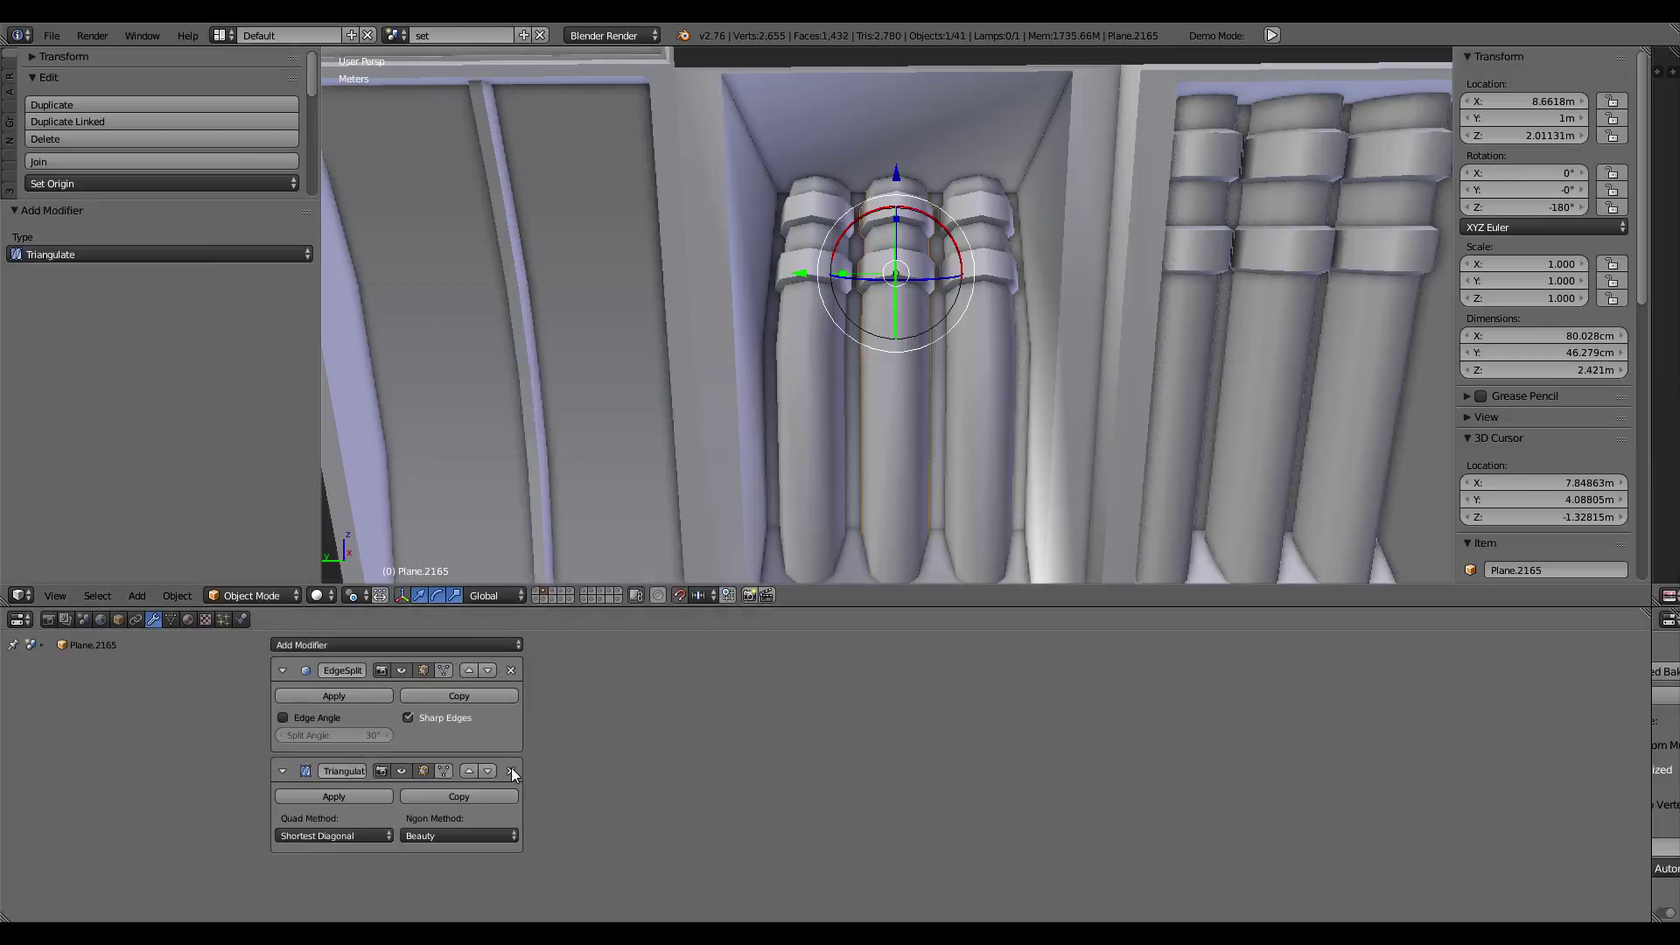
{"action": "left_click", "coordinate": [511, 770]}
{"action": "left_click", "coordinate": [459, 644]}
{"action": "left_click", "coordinate": [476, 593]}
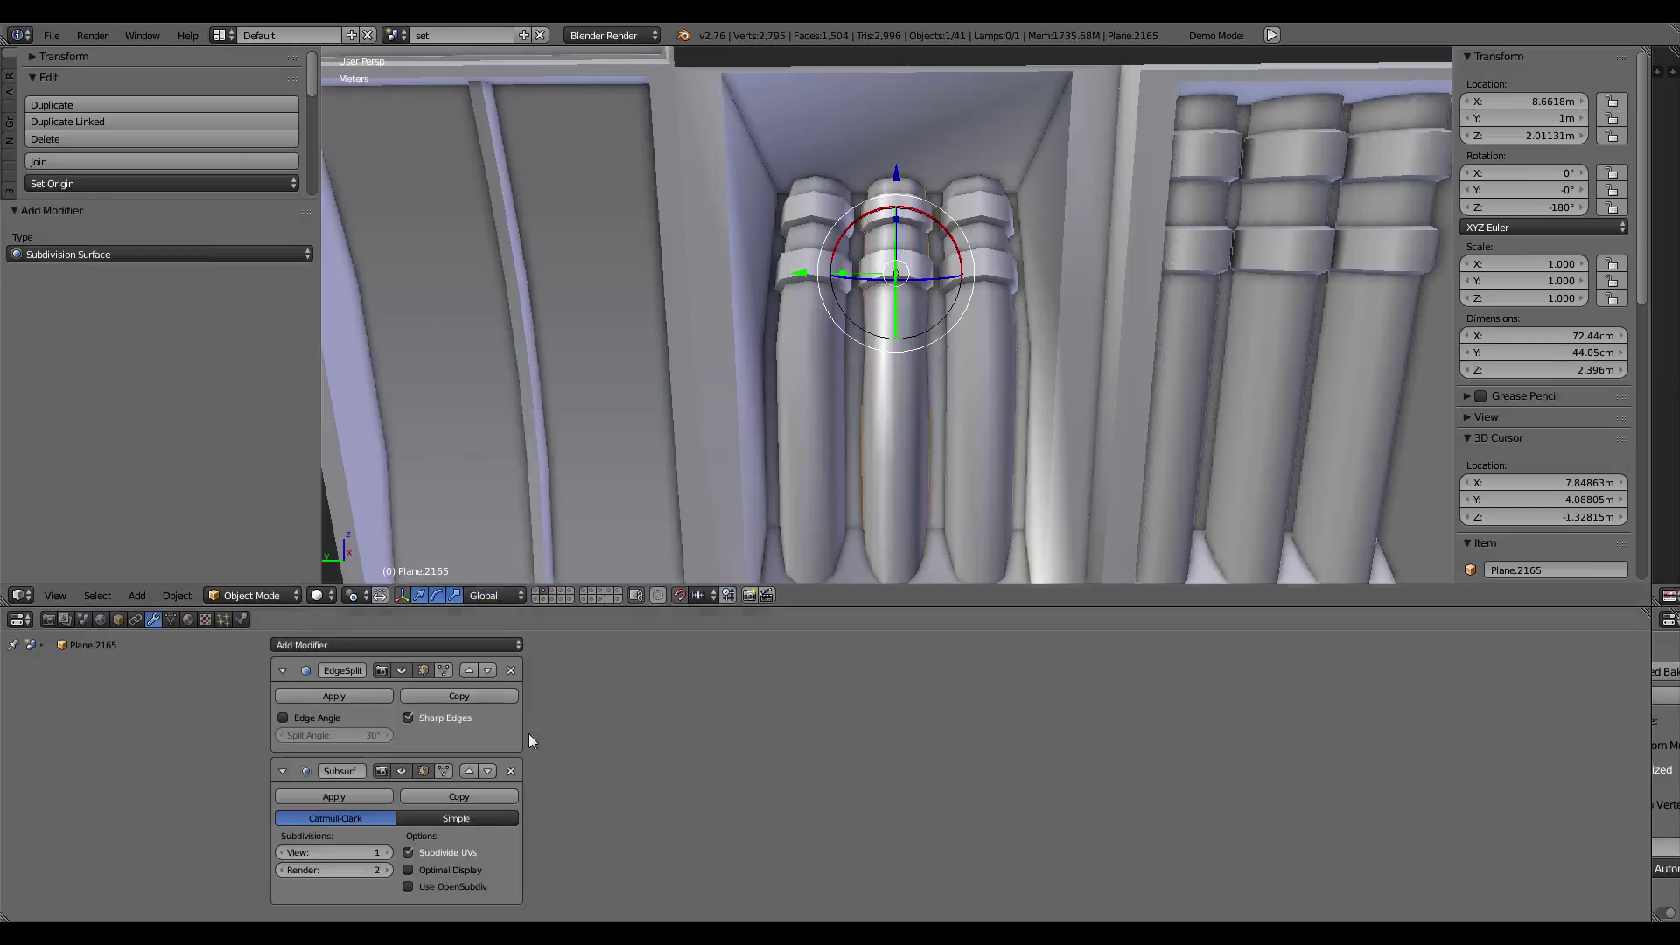
{"action": "left_click", "coordinate": [469, 770]}
{"action": "mouse_move", "coordinate": [875, 394]}
{"action": "middle_mouse_down"}
{"action": "mouse_move", "coordinate": [916, 249]}
{"action": "mouse_move", "coordinate": [1220, 479]}
{"action": "mouse_move", "coordinate": [1080, 438]}
{"action": "middle_mouse_up"}
{"action": "key", "text": "ctrl+Up"}
Step: In Edit Mode, select the boundary loops of the pipe's ring bands
{"action": "key", "text": "Tab"}
{"action": "right_click", "coordinate": [998, 424], "text": "alt"}
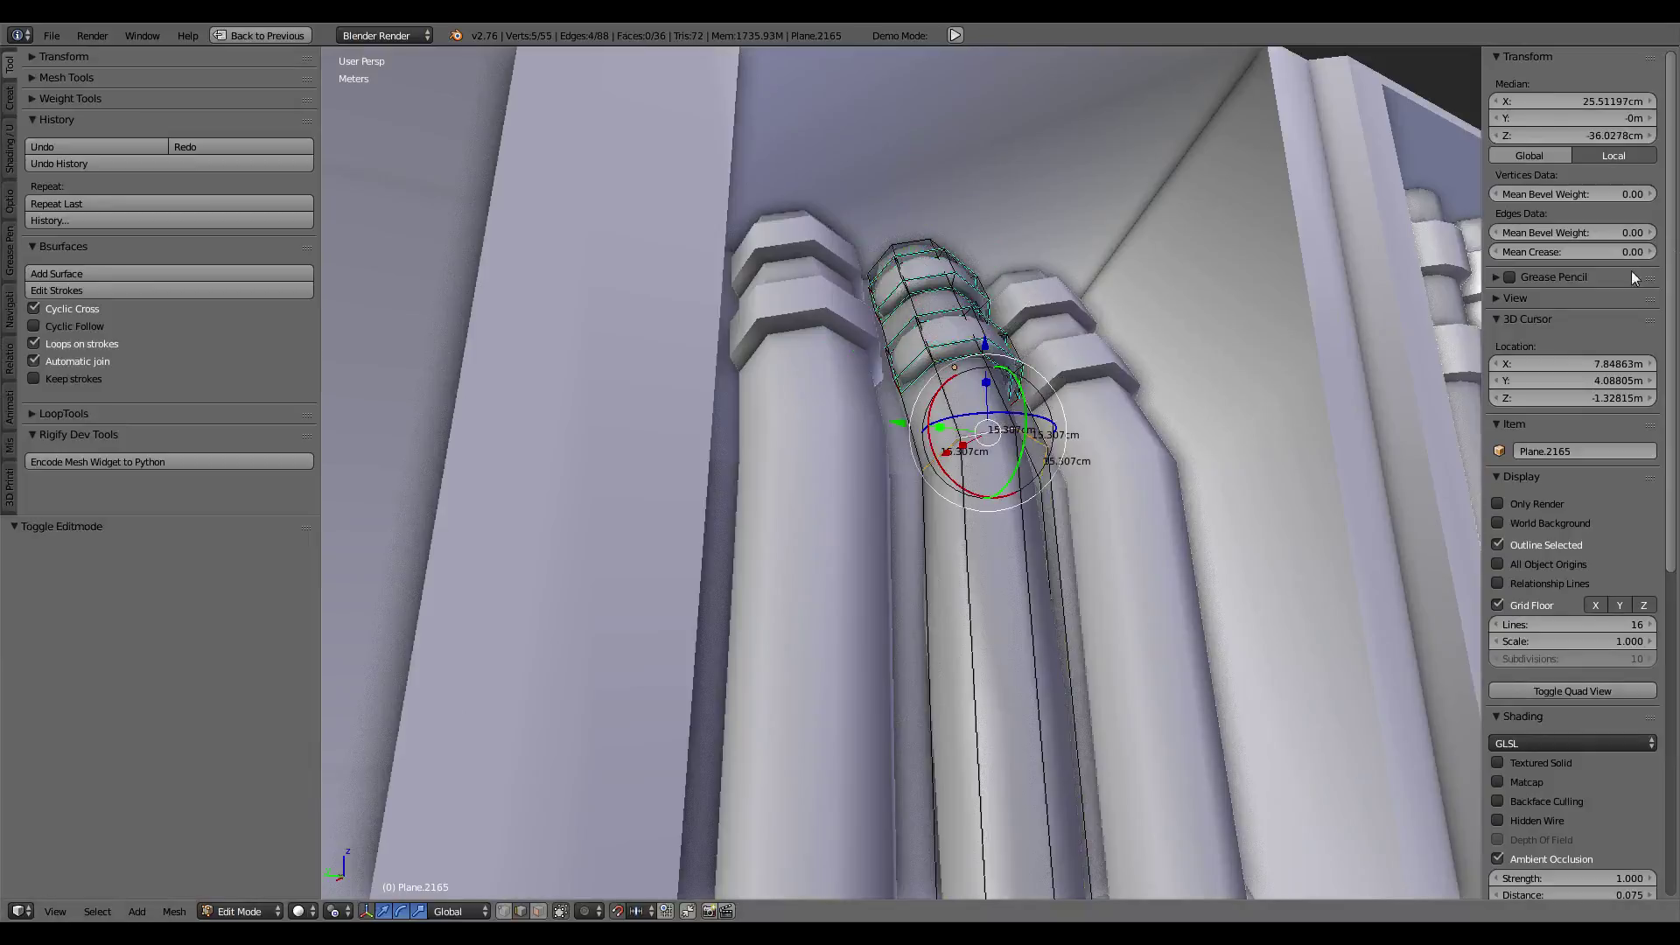
{"action": "mouse_move", "coordinate": [1344, 310]}
{"action": "middle_mouse_down"}
{"action": "mouse_move", "coordinate": [1091, 307]}
{"action": "mouse_move", "coordinate": [919, 420]}
{"action": "mouse_move", "coordinate": [867, 477]}
{"action": "mouse_move", "coordinate": [883, 490]}
{"action": "mouse_move", "coordinate": [854, 499]}
{"action": "mouse_move", "coordinate": [819, 334]}
{"action": "middle_mouse_up"}
{"action": "scroll", "coordinate": [867, 477], "scroll_direction": "up", "scroll_amount": 3}
{"action": "scroll", "coordinate": [867, 477], "scroll_direction": "up", "scroll_amount": 4}
{"action": "scroll", "coordinate": [849, 503], "scroll_direction": "down", "scroll_amount": 4}
{"action": "scroll", "coordinate": [848, 503], "scroll_direction": "down", "scroll_amount": 5}
{"action": "scroll", "coordinate": [840, 508], "scroll_direction": "down", "scroll_amount": 3}
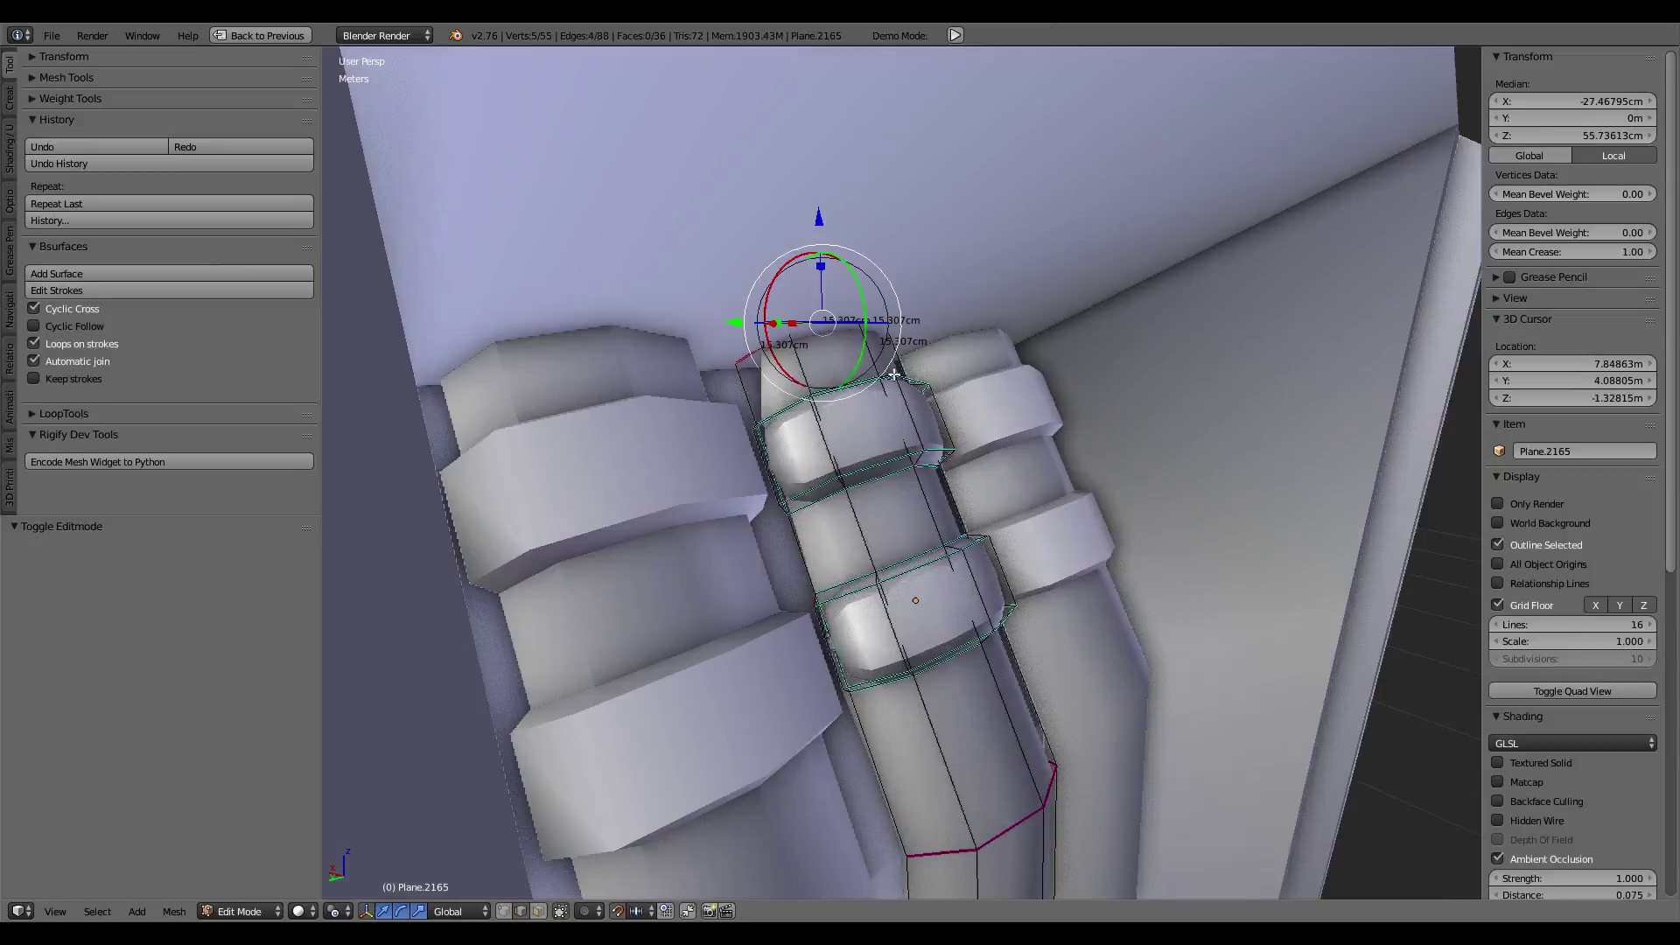
{"action": "middle_click_drag", "start_coordinate": [894, 374], "coordinate": [866, 490]}
{"action": "key", "text": "a"}
{"action": "key", "text": "a"}
{"action": "key", "text": "ctrl+e"}
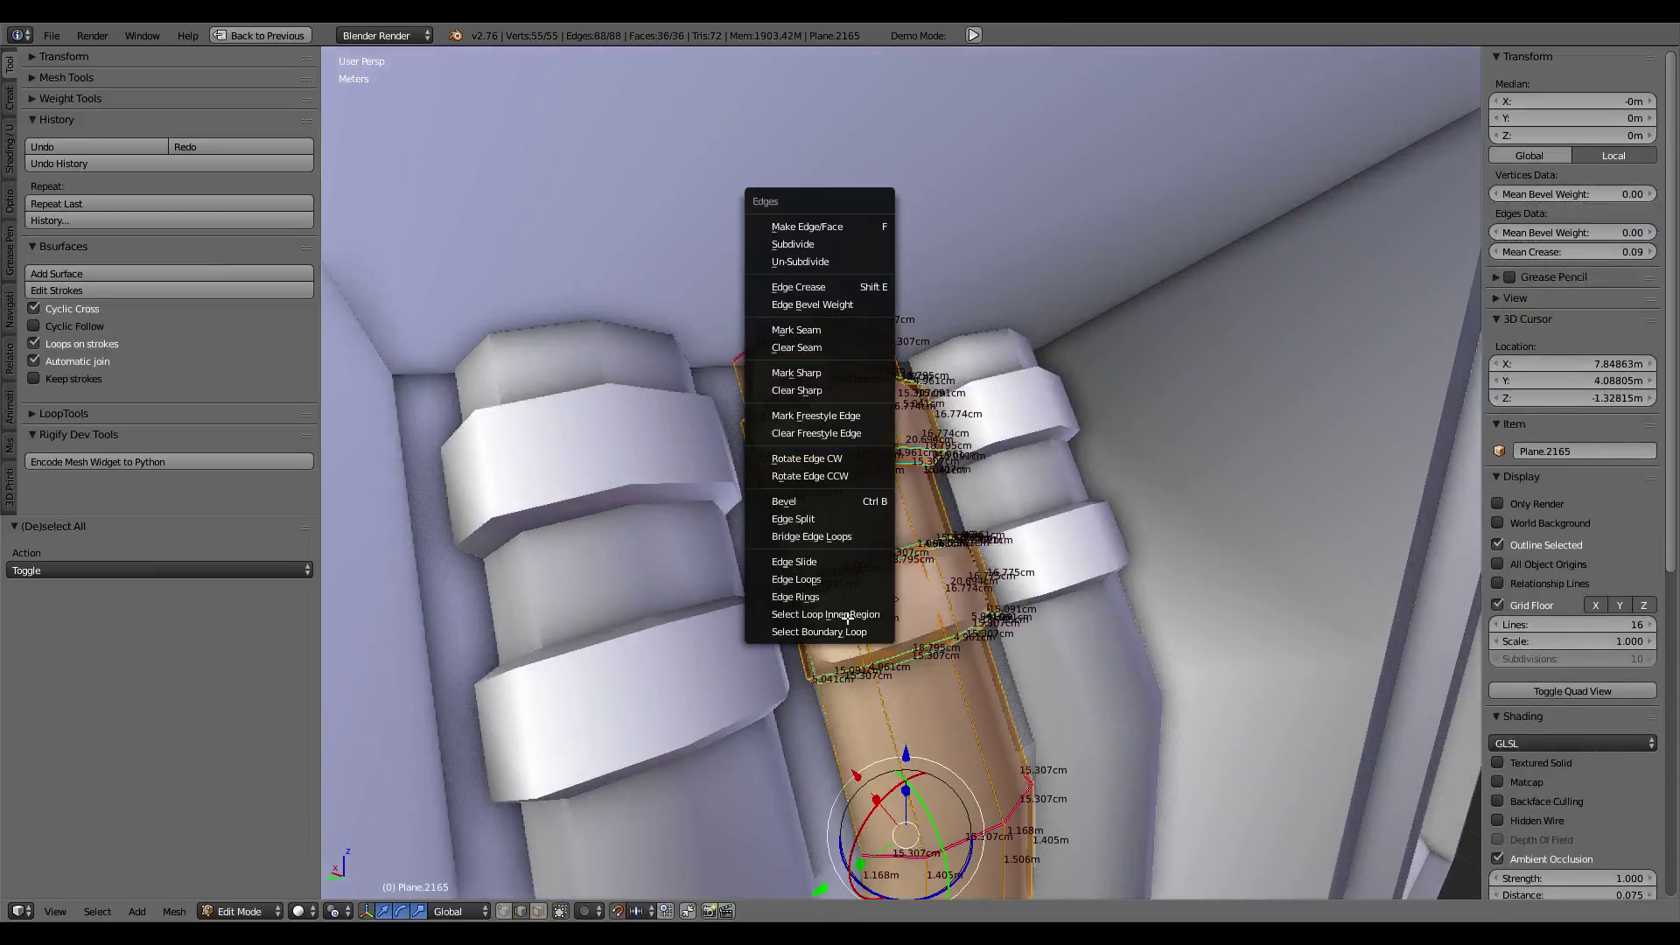
{"action": "left_click", "coordinate": [843, 630]}
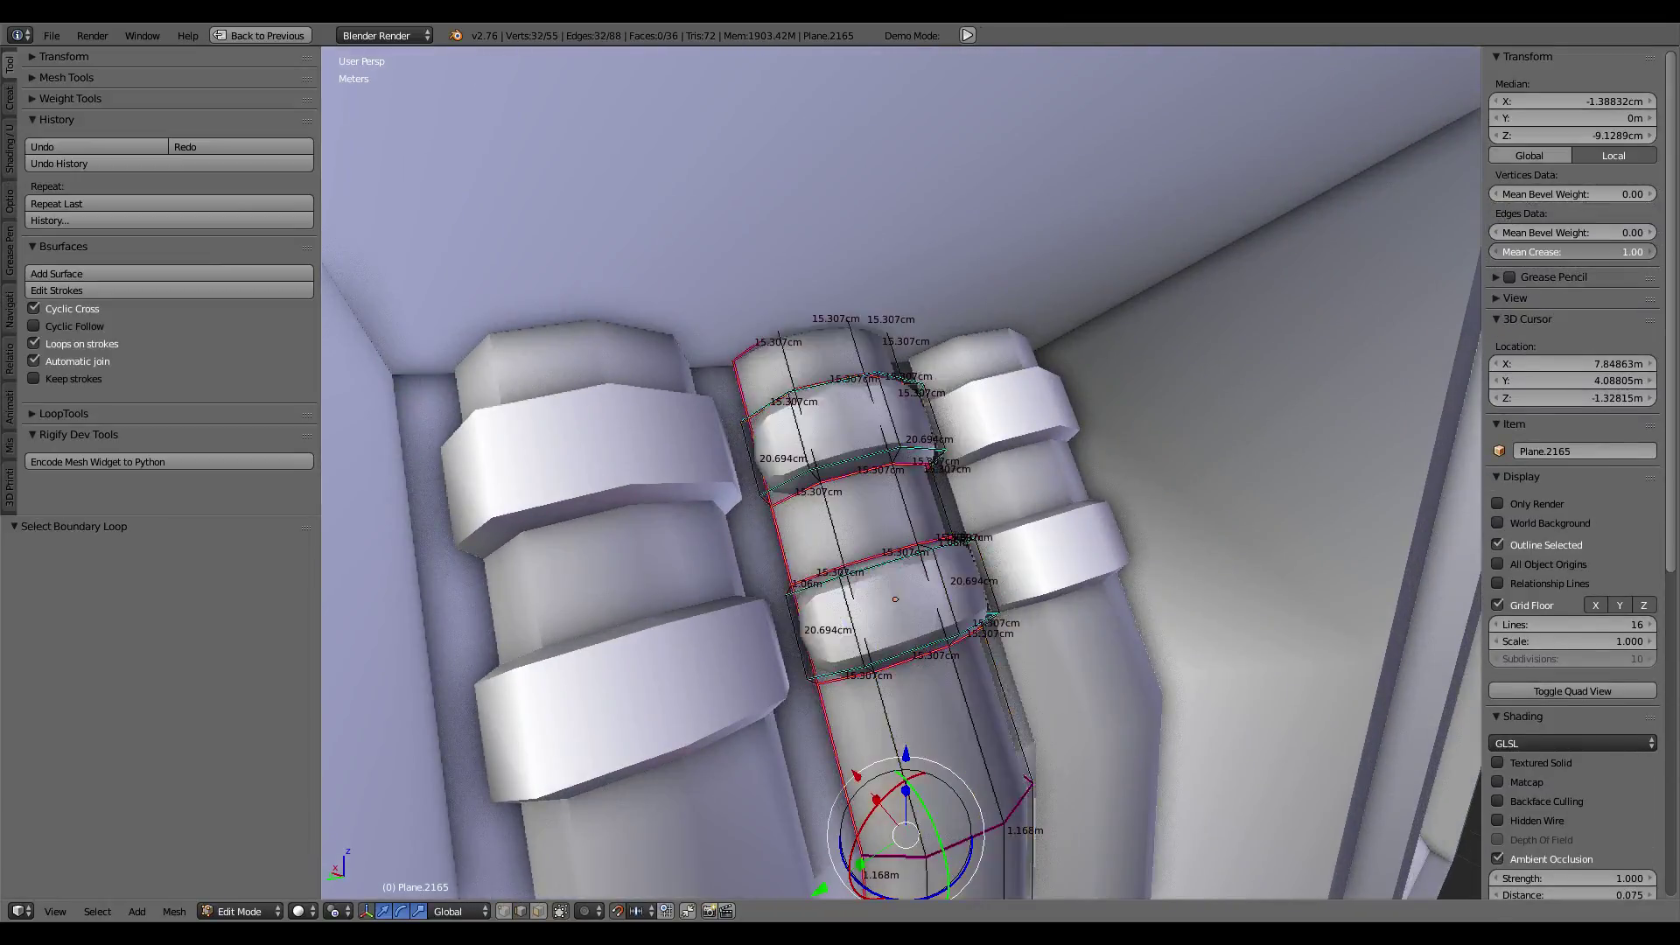
Step: Isolate the middle pipe in local view and delete its selected faces
{"action": "mouse_move", "coordinate": [1060, 399]}
{"action": "middle_mouse_down"}
{"action": "mouse_move", "coordinate": [949, 391]}
{"action": "mouse_move", "coordinate": [828, 432]}
{"action": "mouse_move", "coordinate": [1080, 338]}
{"action": "mouse_move", "coordinate": [988, 433]}
{"action": "mouse_move", "coordinate": [1015, 508]}
{"action": "middle_mouse_up"}
{"action": "key", "text": "Tab"}
{"action": "key", "text": "KP_Divide"}
{"action": "key", "text": "Tab"}
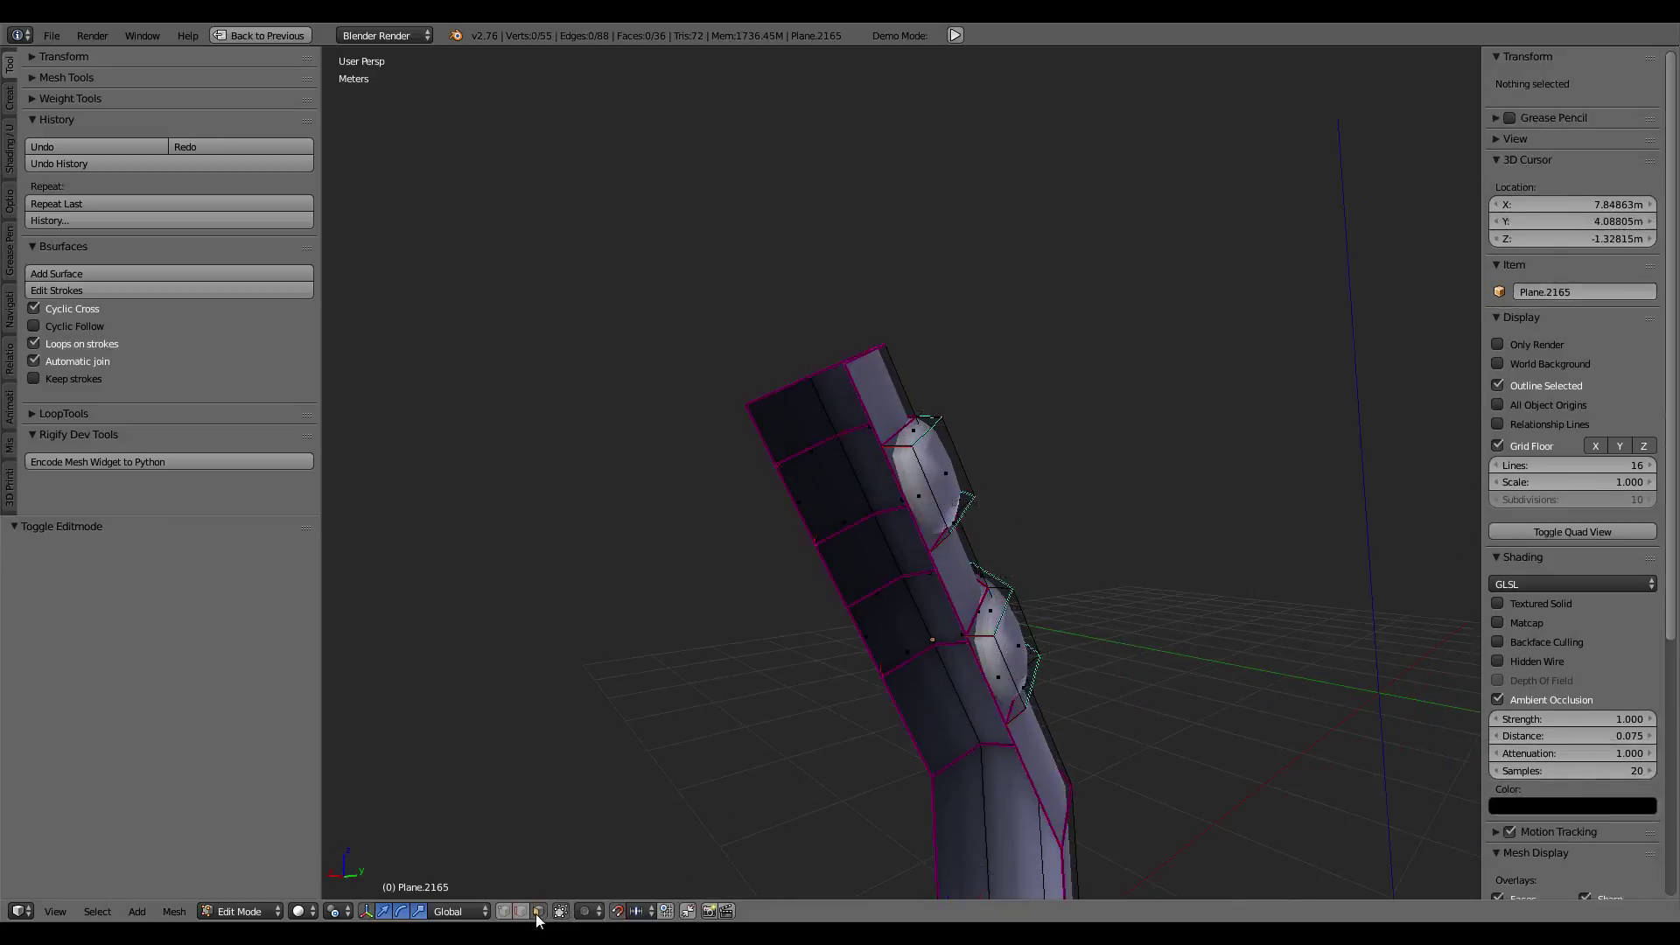
{"action": "right_click", "coordinate": [992, 651]}
{"action": "mouse_move", "coordinate": [992, 651]}
{"action": "middle_mouse_down"}
{"action": "mouse_move", "coordinate": [758, 600]}
{"action": "mouse_move", "coordinate": [833, 658]}
{"action": "middle_mouse_up"}
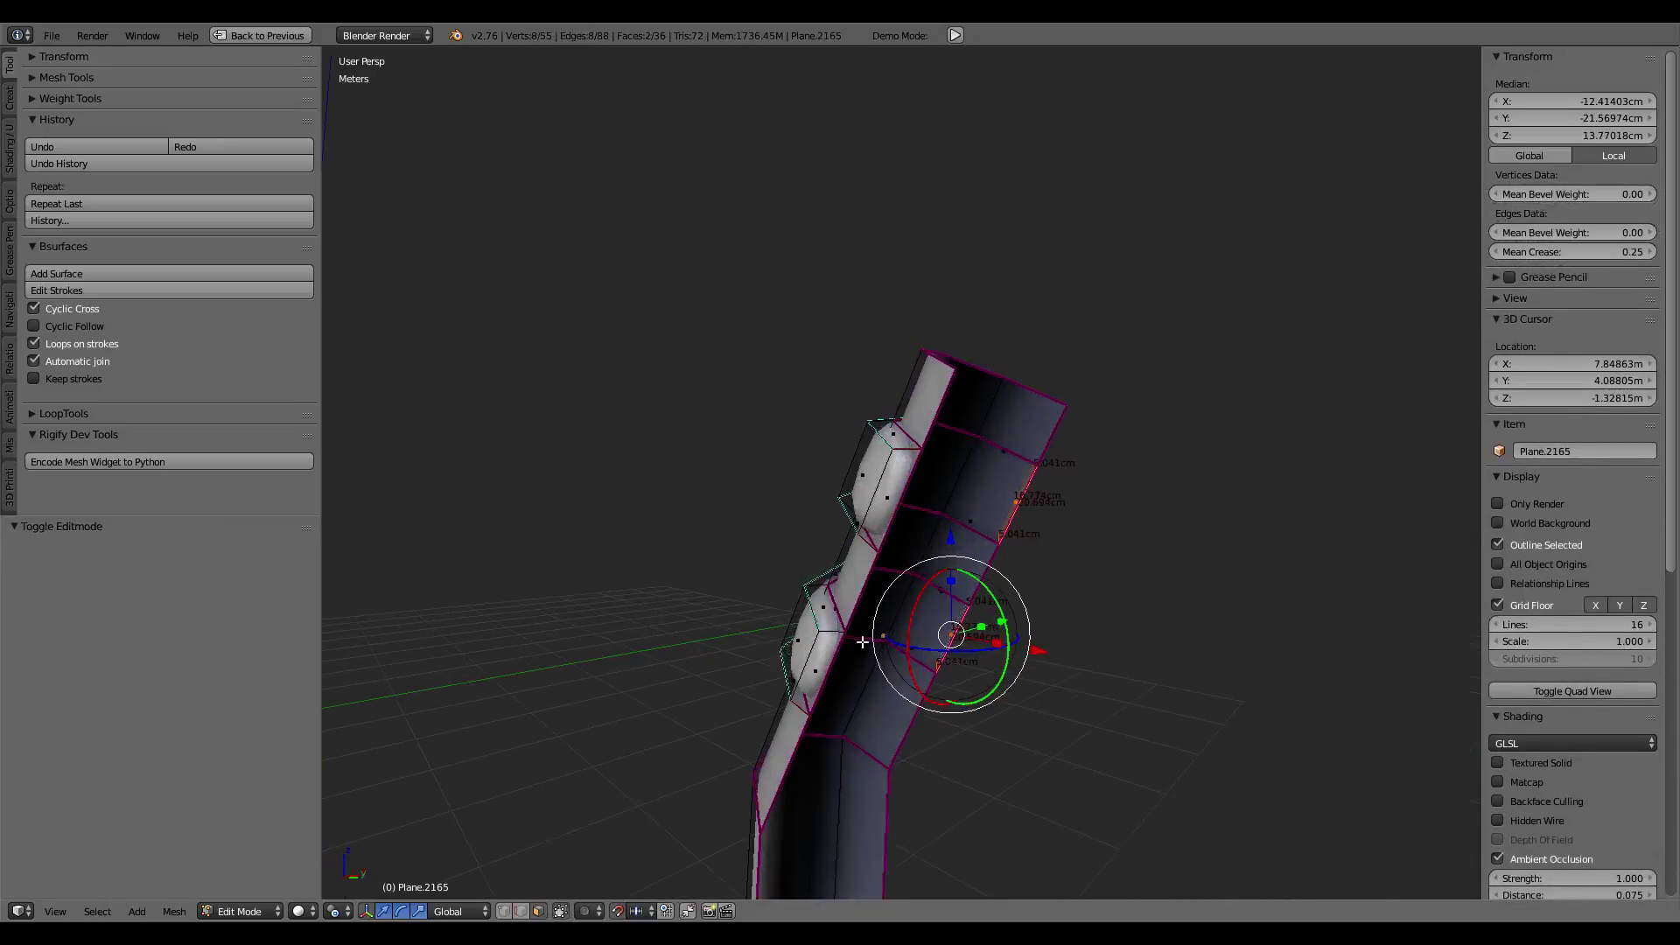
{"action": "right_click", "coordinate": [833, 658]}
{"action": "middle_click_drag", "start_coordinate": [881, 495], "coordinate": [720, 503]}
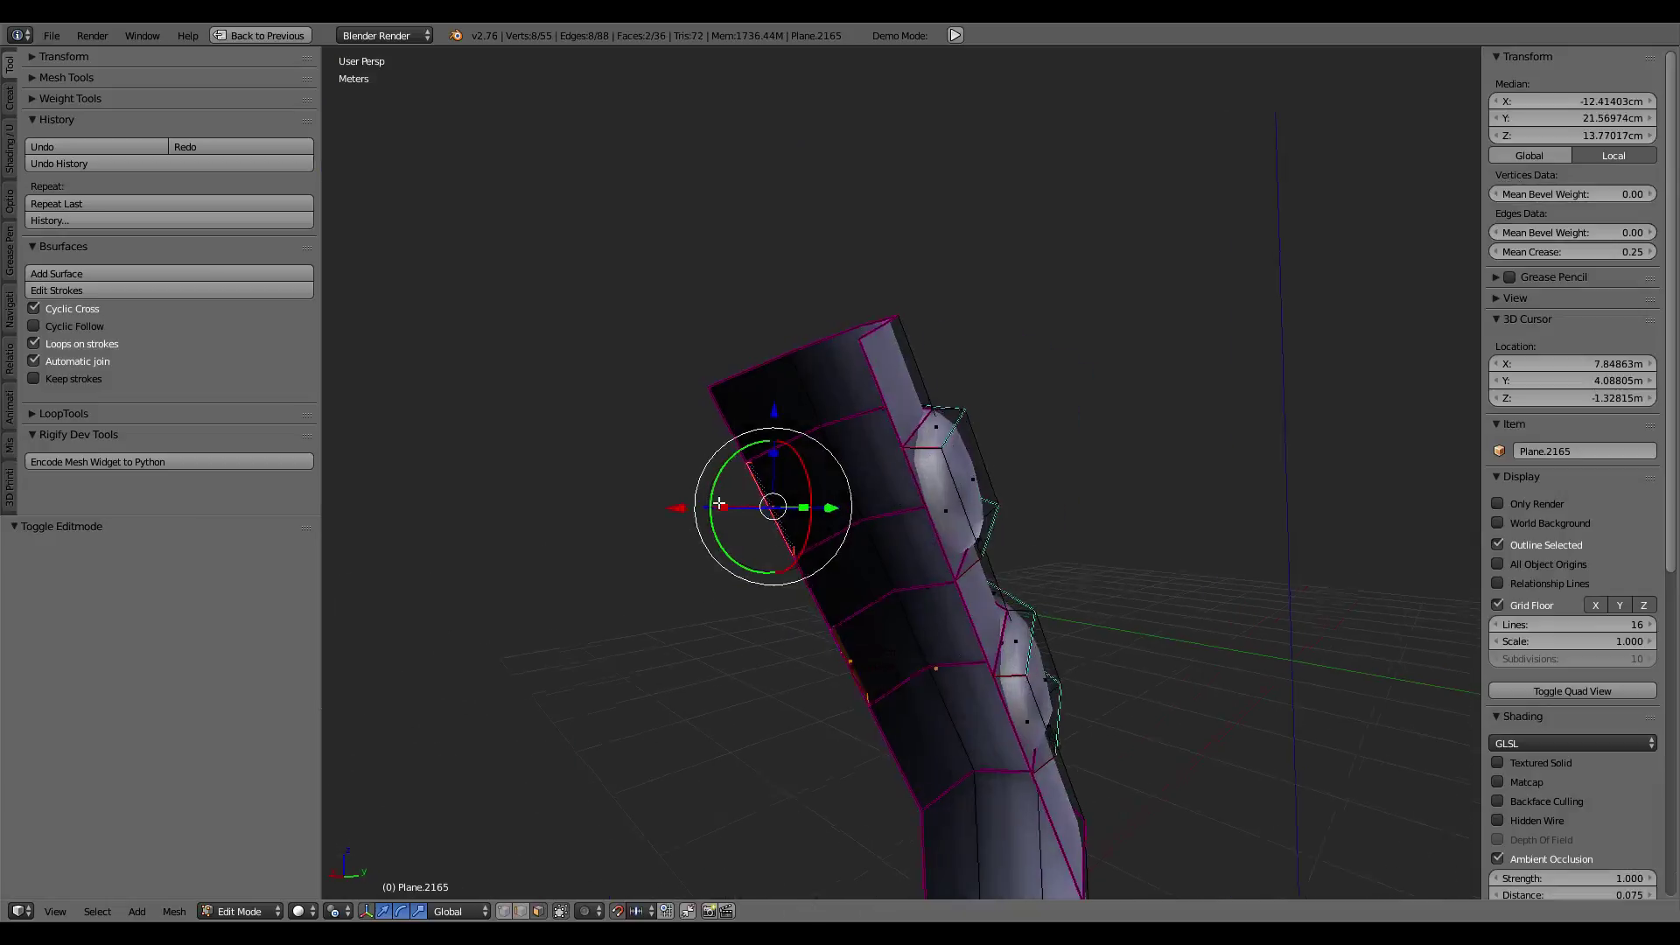
{"action": "middle_click_drag", "start_coordinate": [1051, 630], "coordinate": [979, 567]}
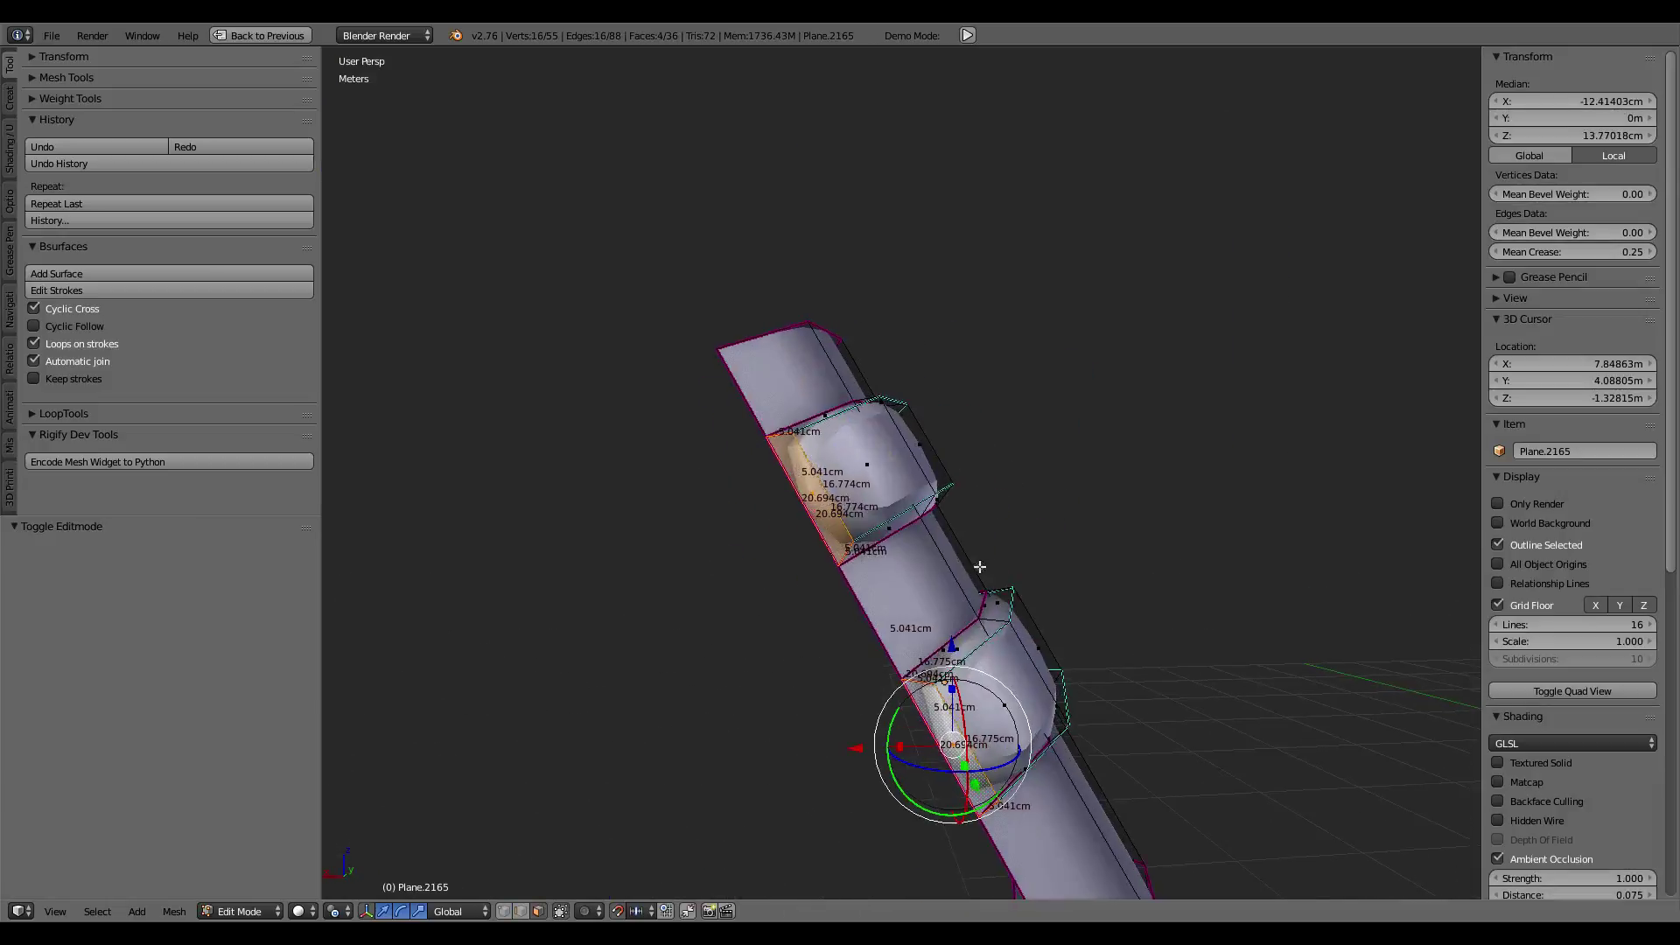
{"action": "key", "text": "x"}
{"action": "left_click", "coordinate": [1251, 281]}
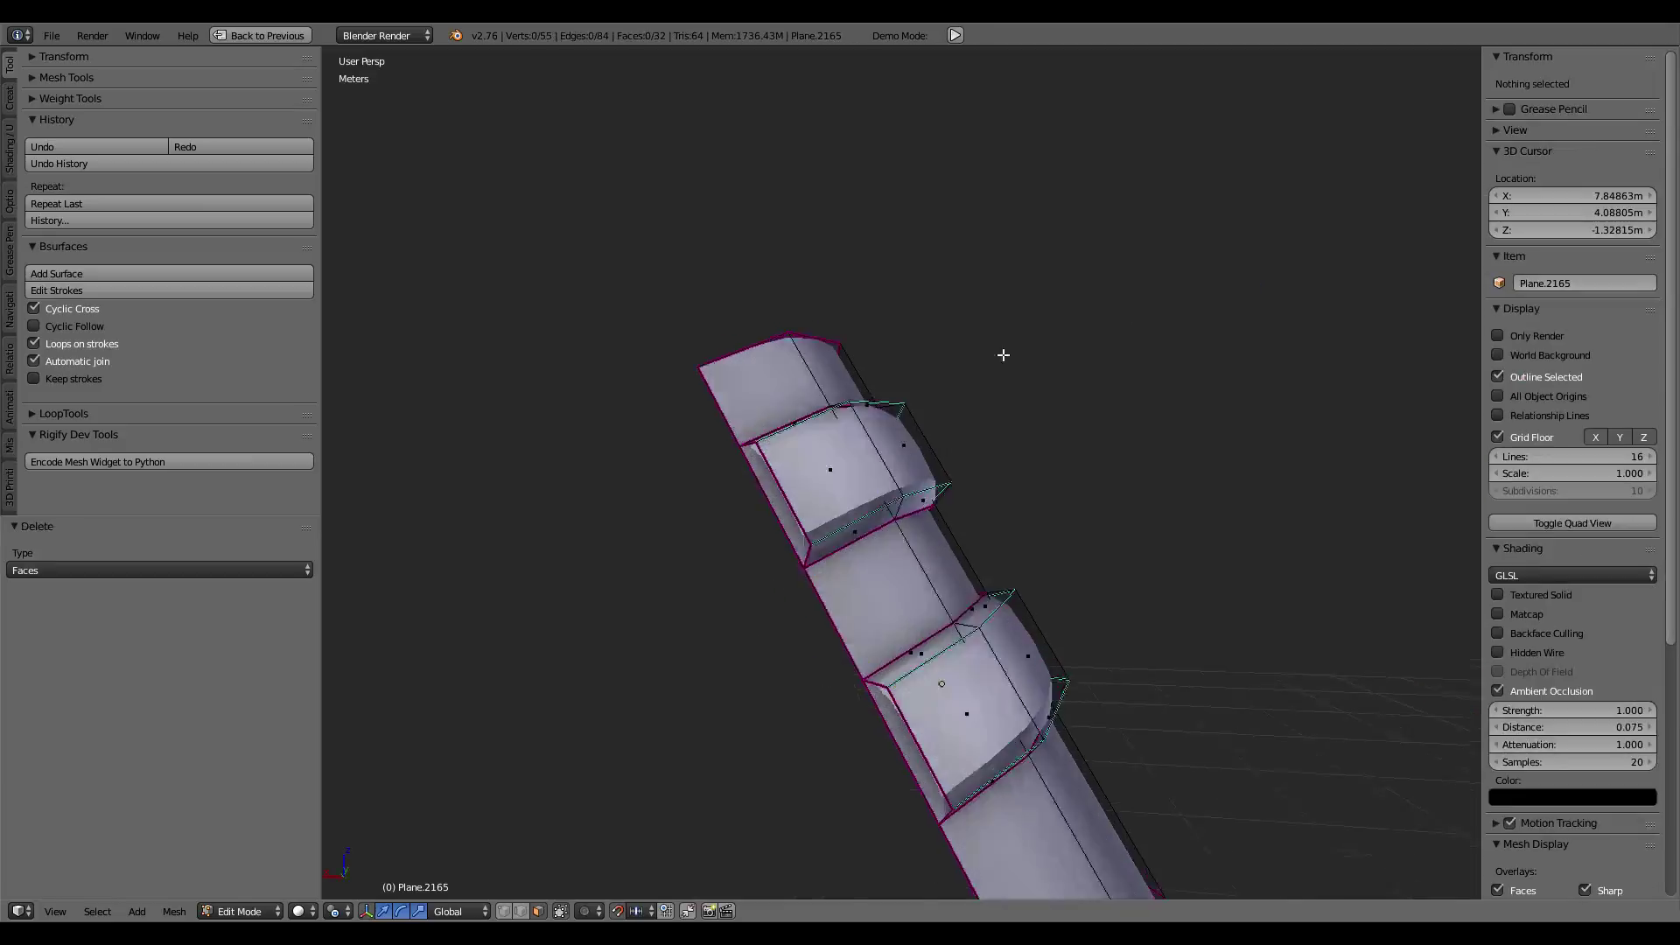
Step: Select both ring bands' boundary edges and set their Mean Crease to 1.00
{"action": "mouse_move", "coordinate": [1001, 356]}
{"action": "middle_mouse_down"}
{"action": "mouse_move", "coordinate": [877, 468]}
{"action": "mouse_move", "coordinate": [914, 492]}
{"action": "middle_mouse_up"}
{"action": "right_click", "coordinate": [877, 468], "text": "alt"}
{"action": "right_click", "coordinate": [1021, 660], "text": "alt+shift"}
{"action": "middle_click_drag", "start_coordinate": [1020, 660], "coordinate": [1133, 458]}
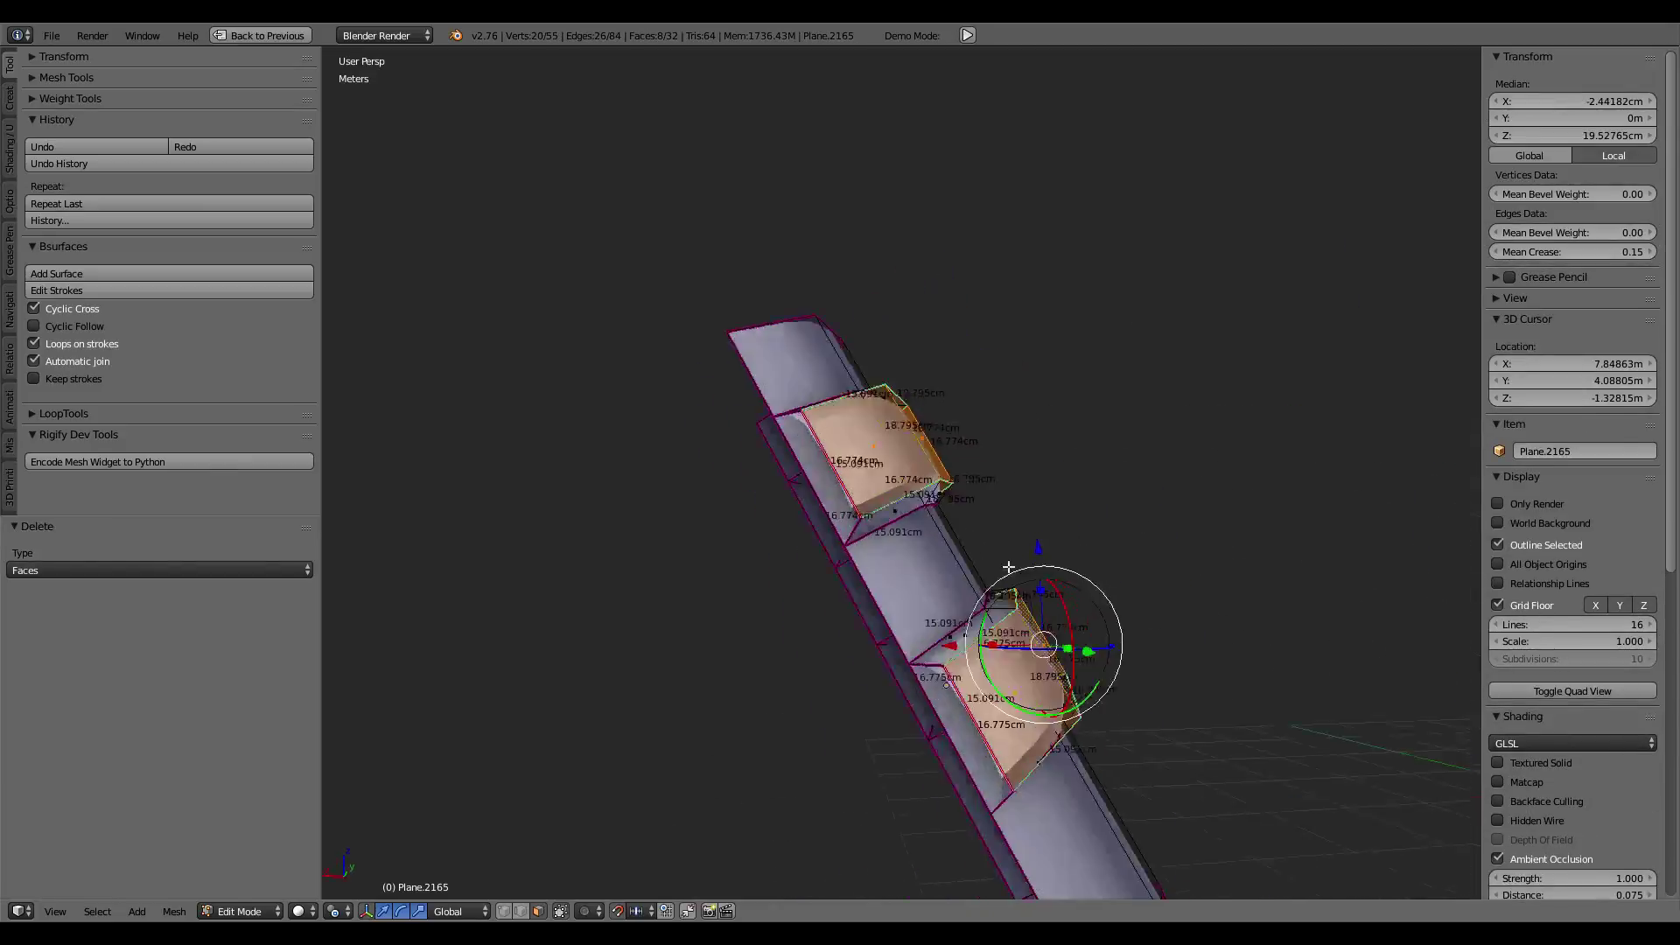
{"action": "key", "text": "ctrl+e"}
{"action": "left_click", "coordinate": [1093, 472]}
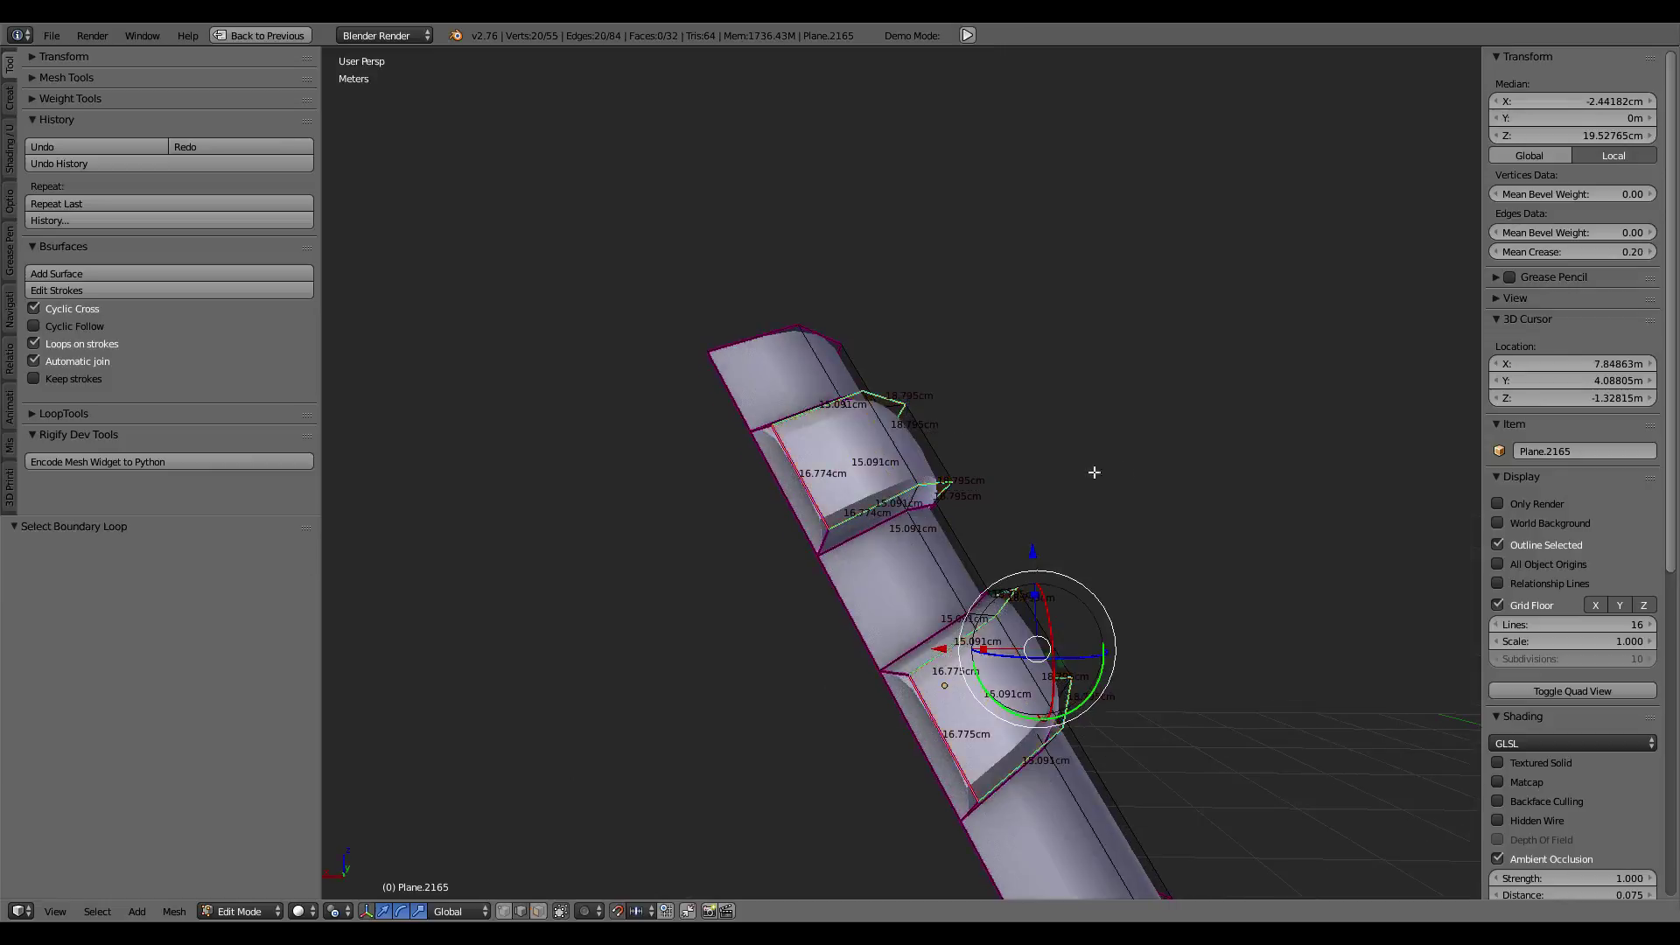
{"action": "left_click_drag", "start_coordinate": [1586, 254], "coordinate": [1645, 254]}
{"action": "mouse_move", "coordinate": [1144, 394]}
{"action": "middle_mouse_down"}
{"action": "mouse_move", "coordinate": [868, 492]}
{"action": "mouse_move", "coordinate": [637, 397]}
{"action": "mouse_move", "coordinate": [604, 469]}
{"action": "mouse_move", "coordinate": [618, 514]}
{"action": "mouse_move", "coordinate": [952, 473]}
{"action": "mouse_move", "coordinate": [840, 471]}
{"action": "mouse_move", "coordinate": [860, 345]}
{"action": "mouse_move", "coordinate": [933, 455]}
{"action": "mouse_move", "coordinate": [980, 456]}
{"action": "mouse_move", "coordinate": [933, 508]}
{"action": "middle_mouse_up"}
{"action": "scroll", "coordinate": [788, 490], "scroll_direction": "down", "scroll_amount": 3}
{"action": "key", "text": "Tab"}
{"action": "key", "text": "Tab"}
{"action": "key", "text": "Tab"}
{"action": "key", "text": "Tab"}
{"action": "key", "text": "Tab"}
Step: Reveal all hidden objects and select the middle pipe
{"action": "key", "text": "alt+h"}
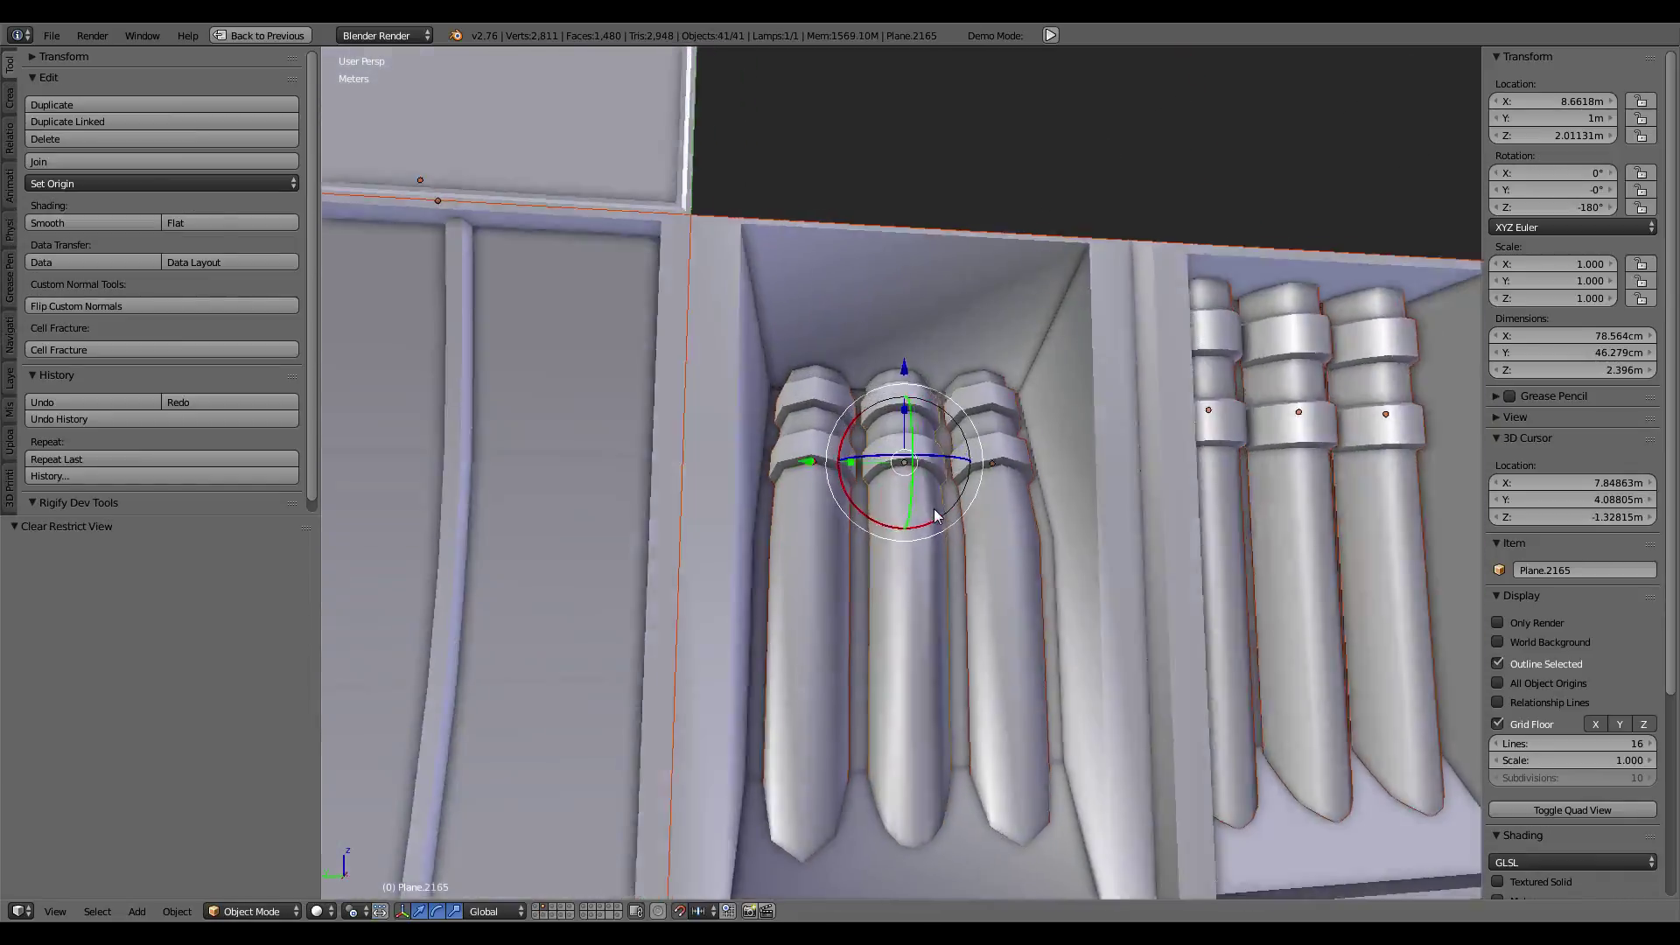
{"action": "scroll", "coordinate": [932, 507], "scroll_direction": "up", "scroll_amount": 2}
{"action": "right_click", "coordinate": [985, 401]}
{"action": "key", "text": "g"}
{"action": "right_click", "coordinate": [943, 423]}
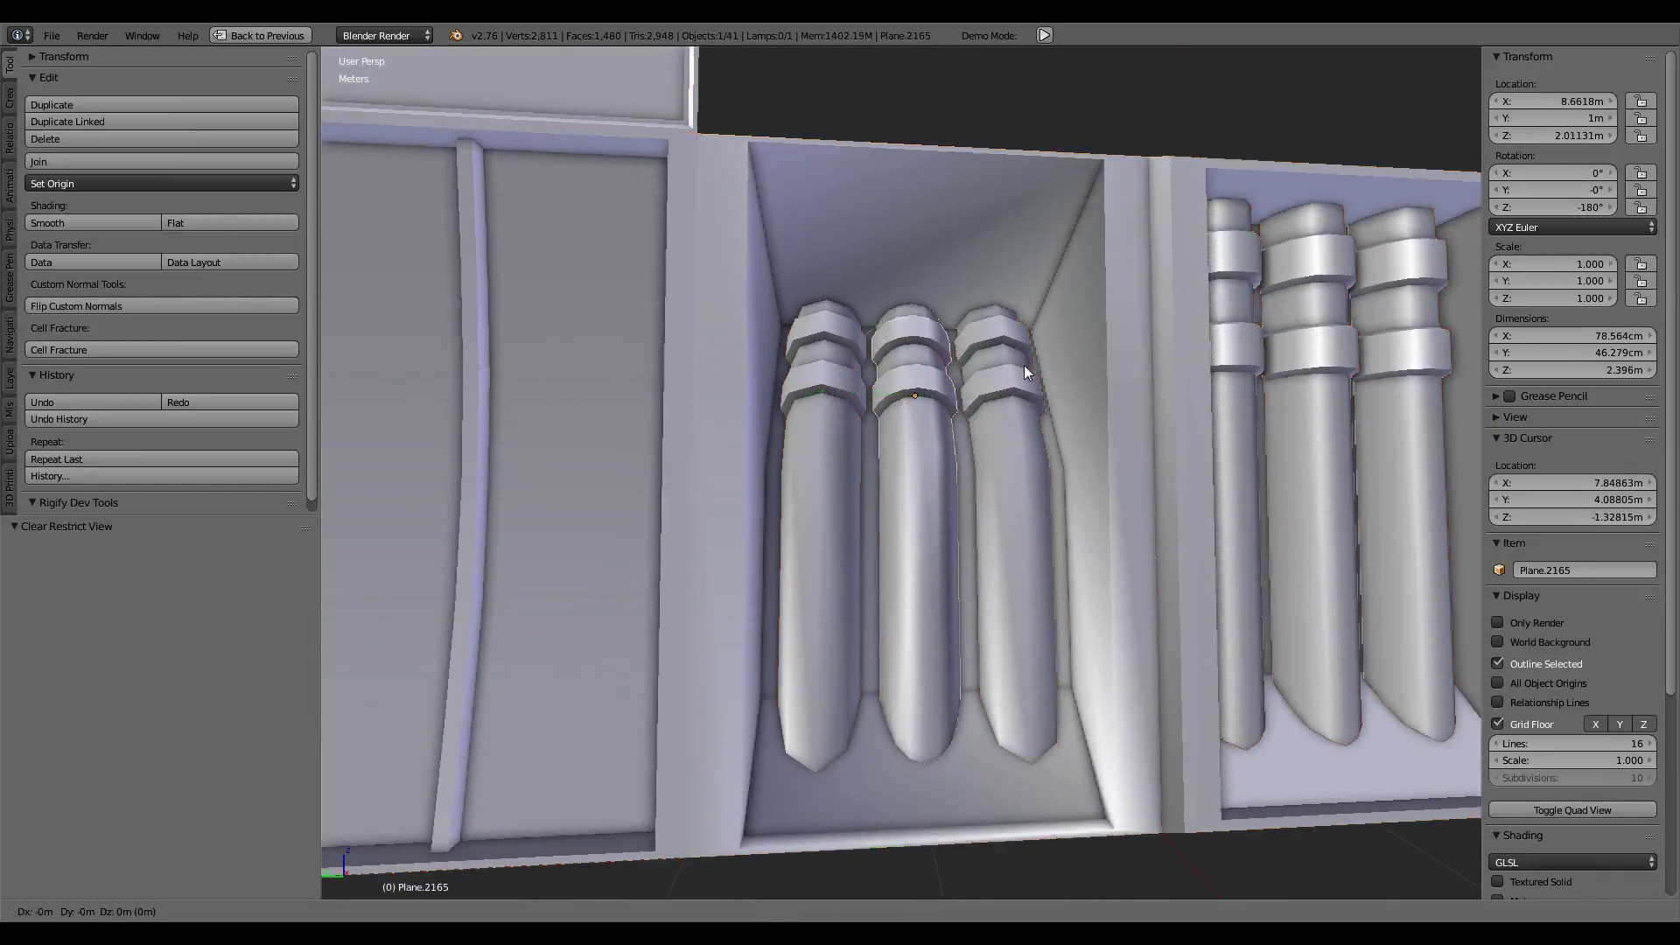
{"action": "middle_click_drag", "start_coordinate": [1024, 365], "coordinate": [997, 425]}
{"action": "key", "text": "ctrl+Up"}
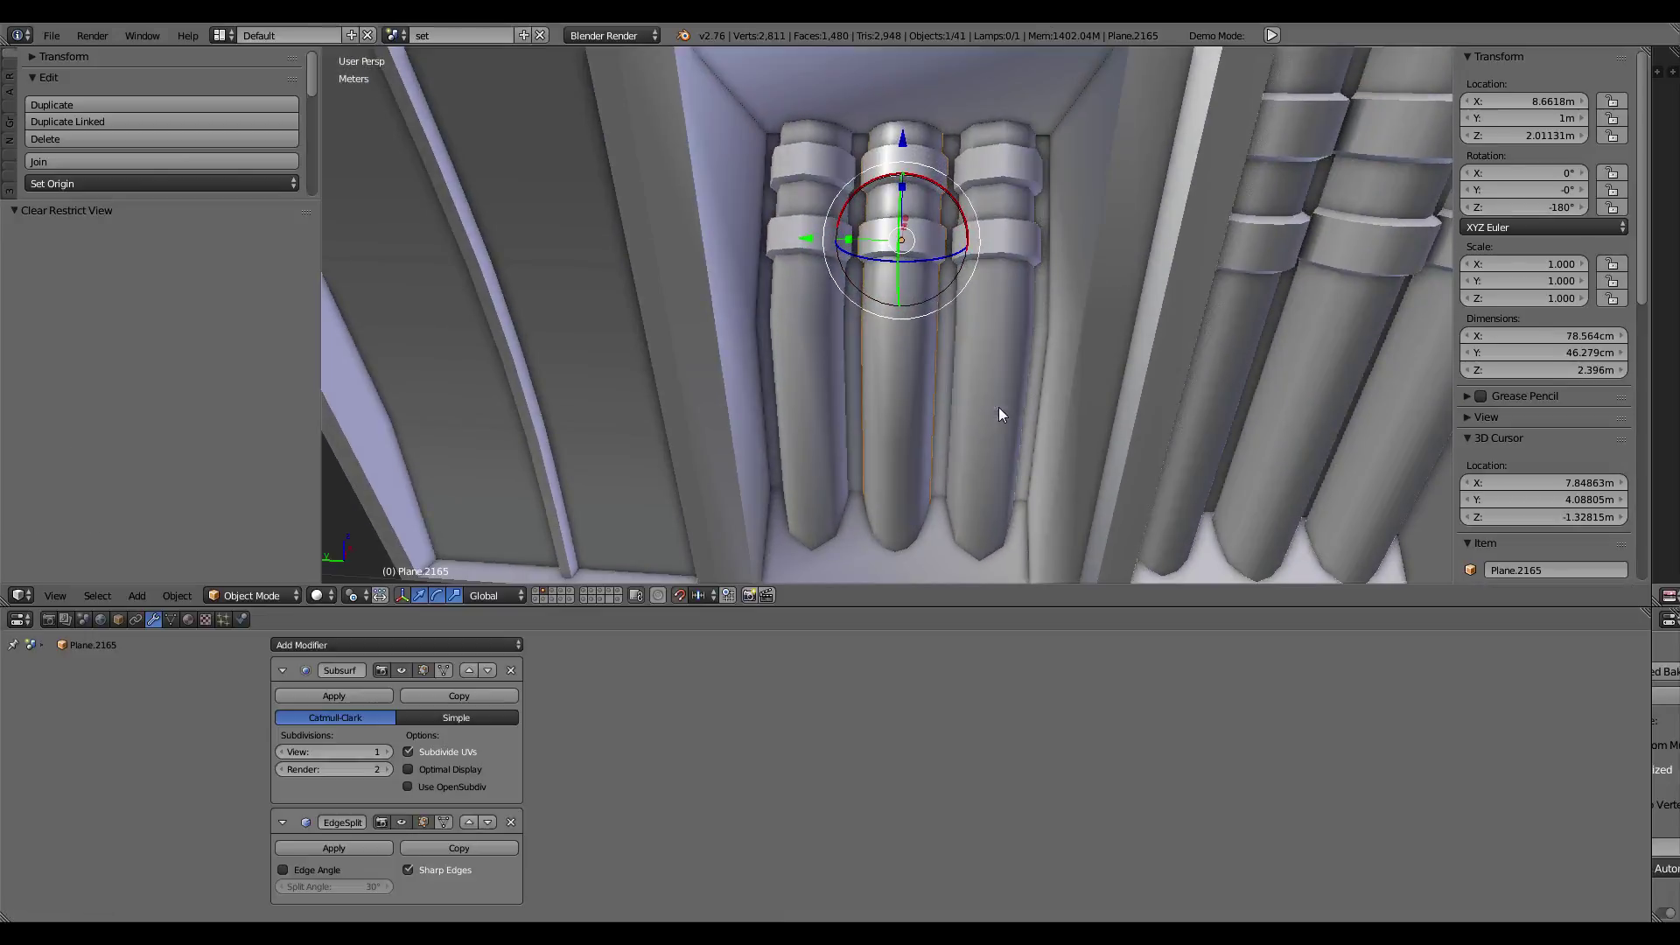
Step: Make the middle pipe's object and data single-user, then apply its Subsurf modifier
{"action": "left_click", "coordinate": [177, 595]}
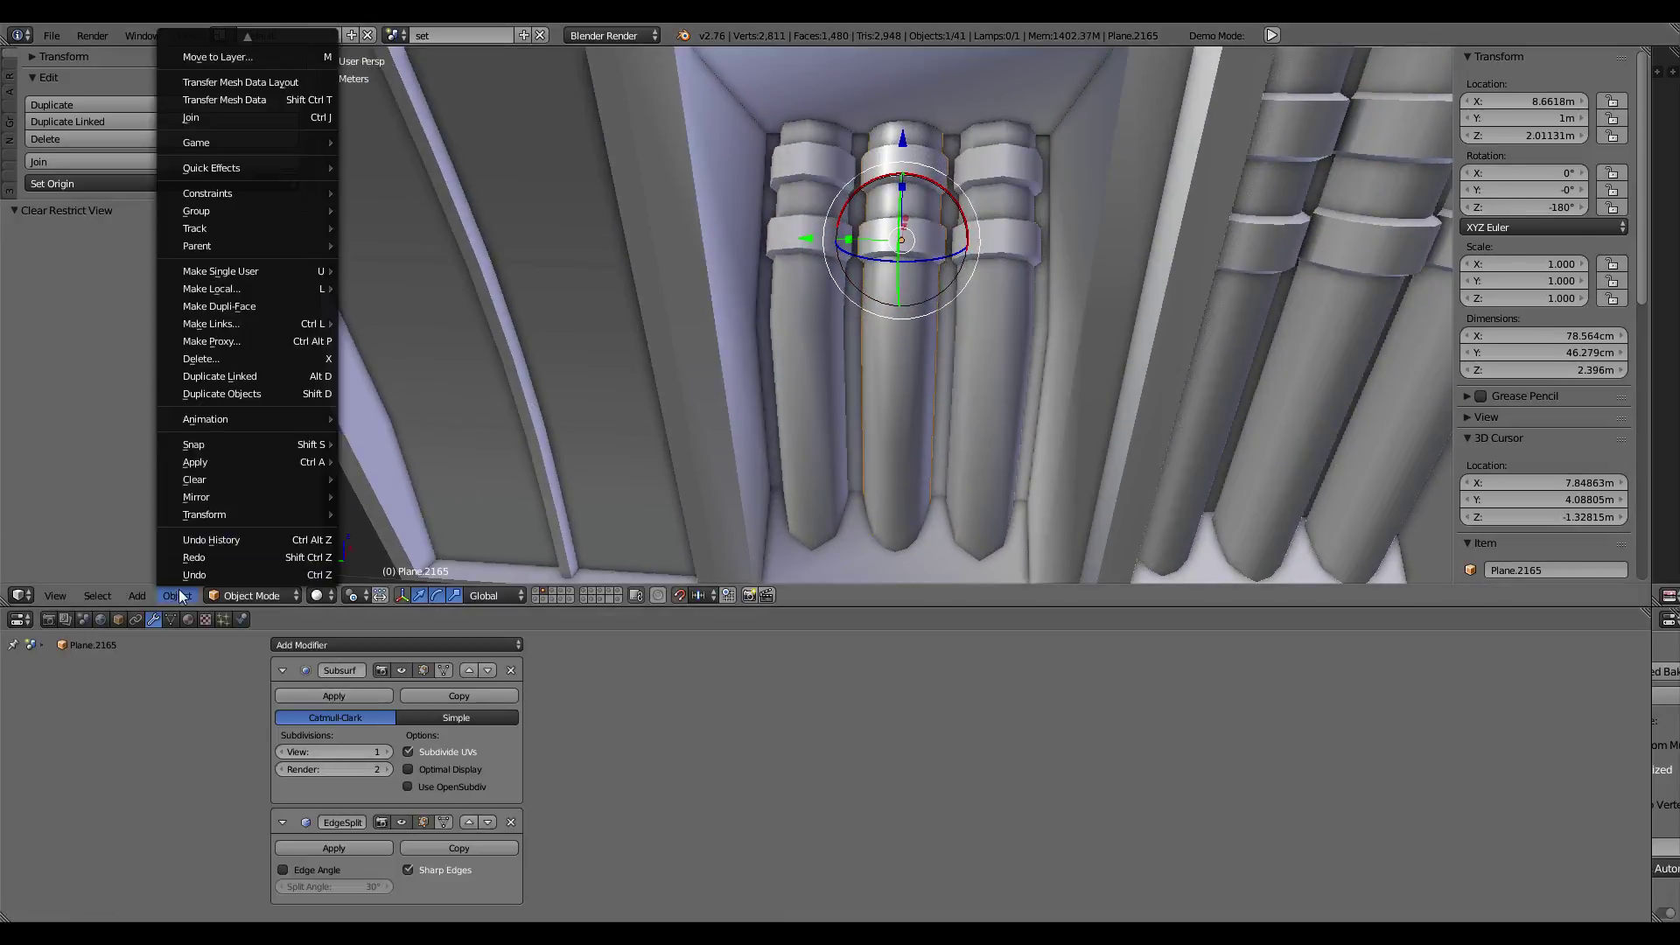
{"action": "left_click", "coordinate": [341, 313]}
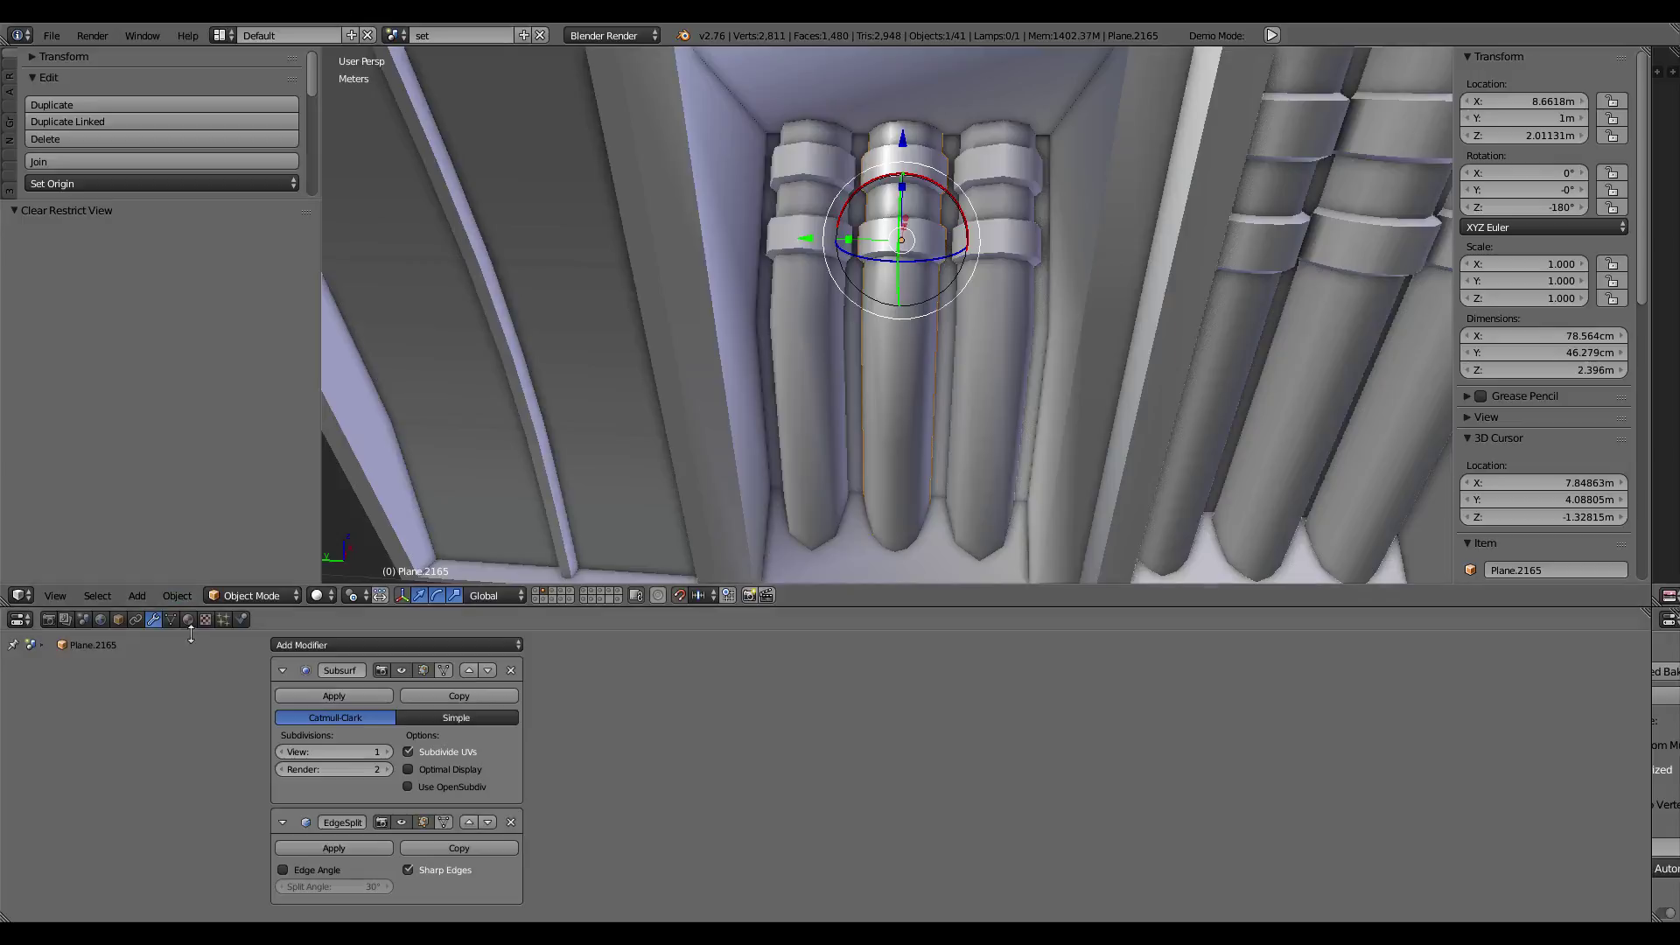
{"action": "left_click", "coordinate": [178, 595]}
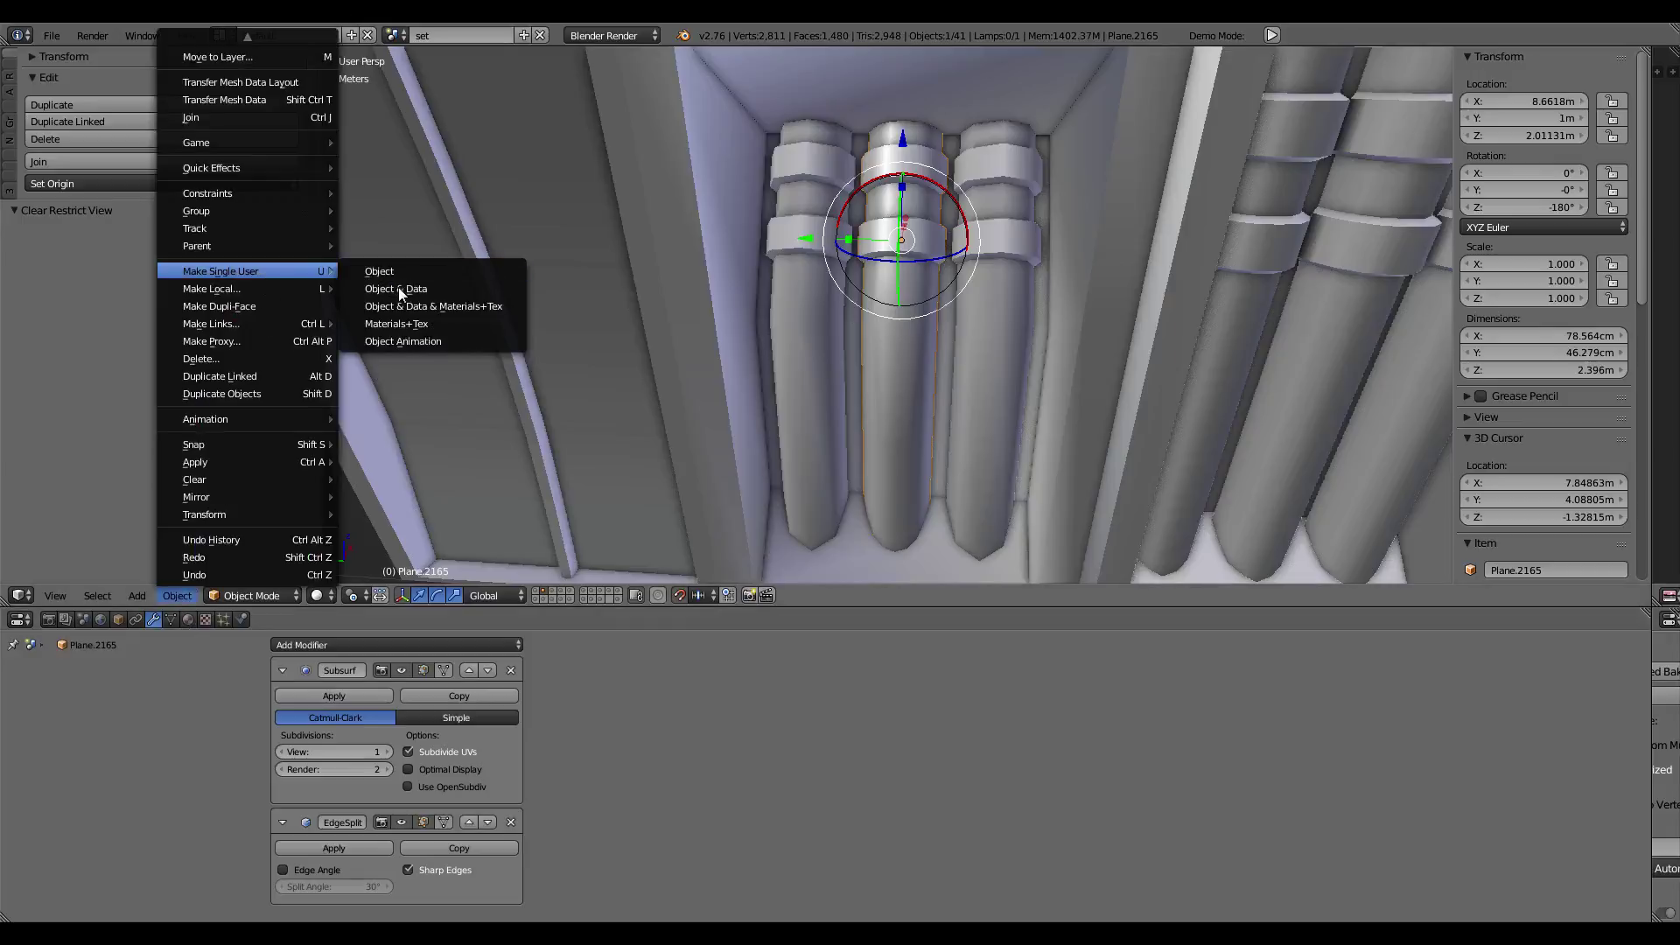
{"action": "mouse_move", "coordinate": [220, 270]}
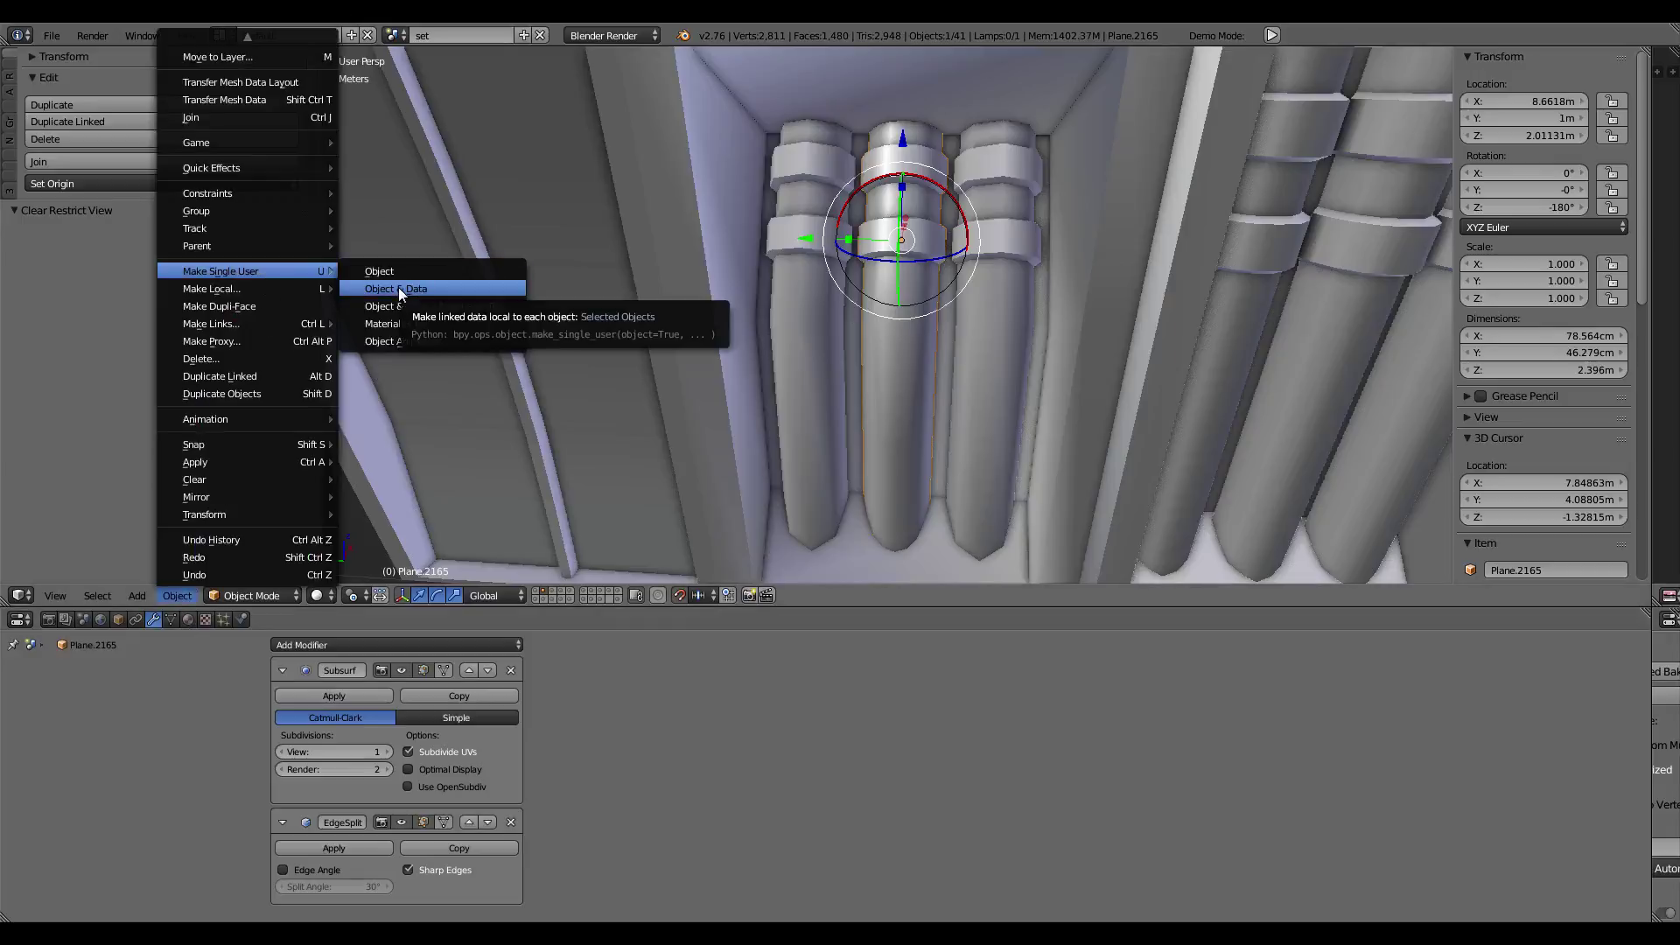
{"action": "left_click", "coordinate": [397, 287]}
{"action": "scroll", "coordinate": [420, 437], "scroll_direction": "up", "scroll_amount": 2}
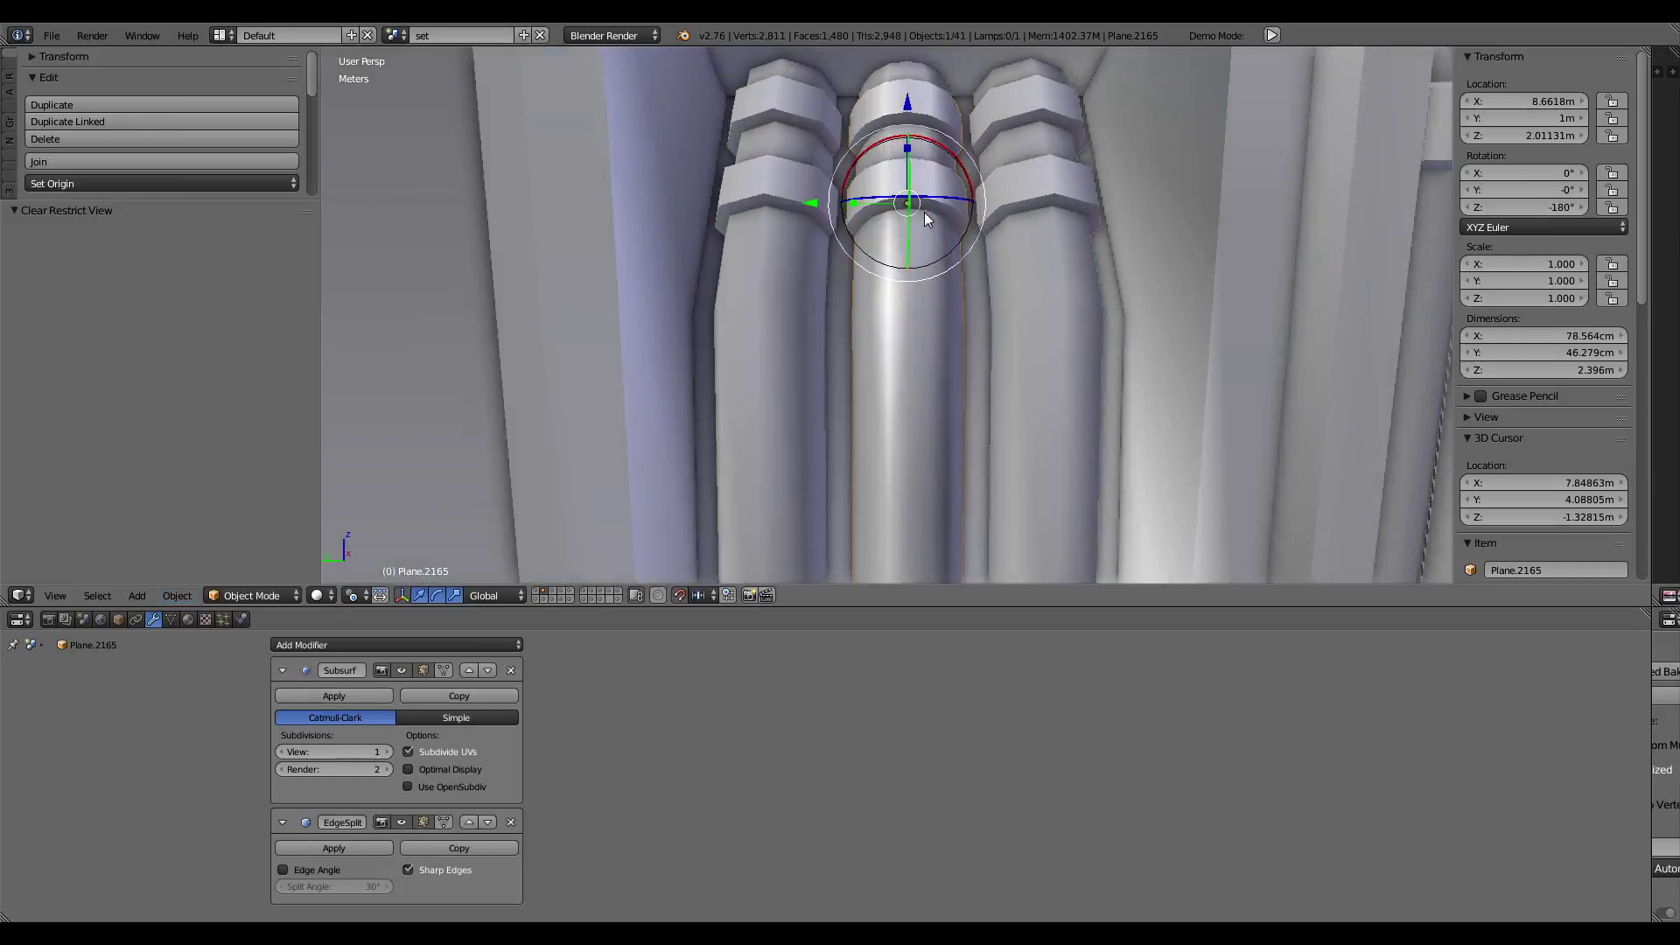
{"action": "left_click", "coordinate": [343, 694]}
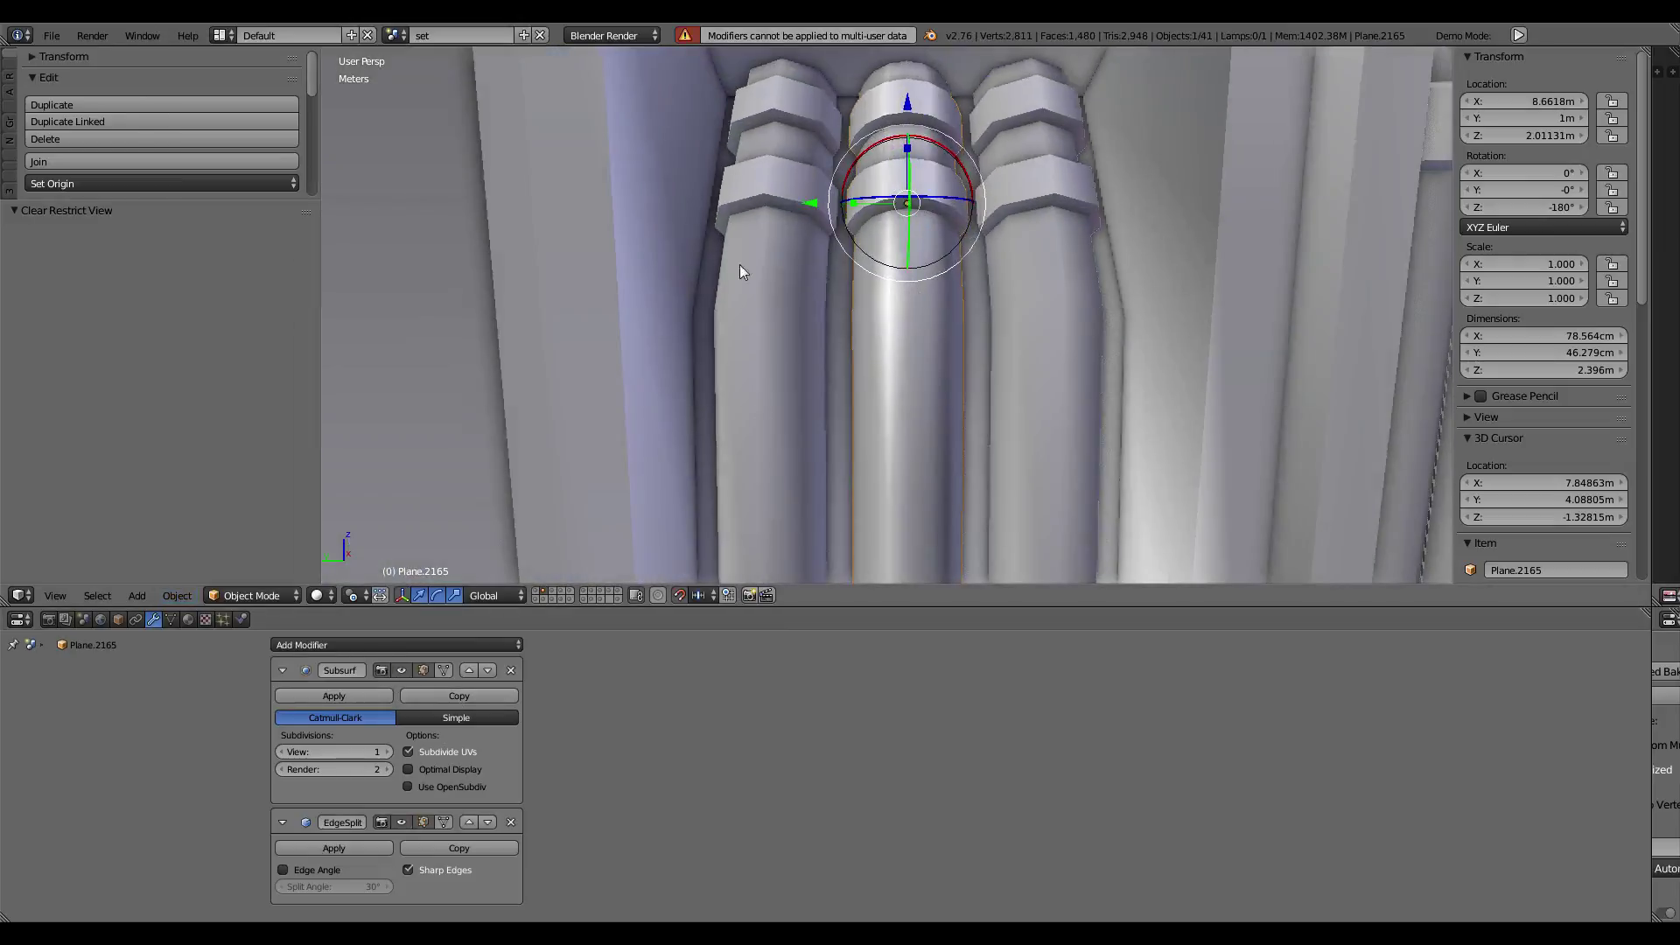
{"action": "left_click", "coordinate": [175, 595]}
{"action": "mouse_move", "coordinate": [220, 270]}
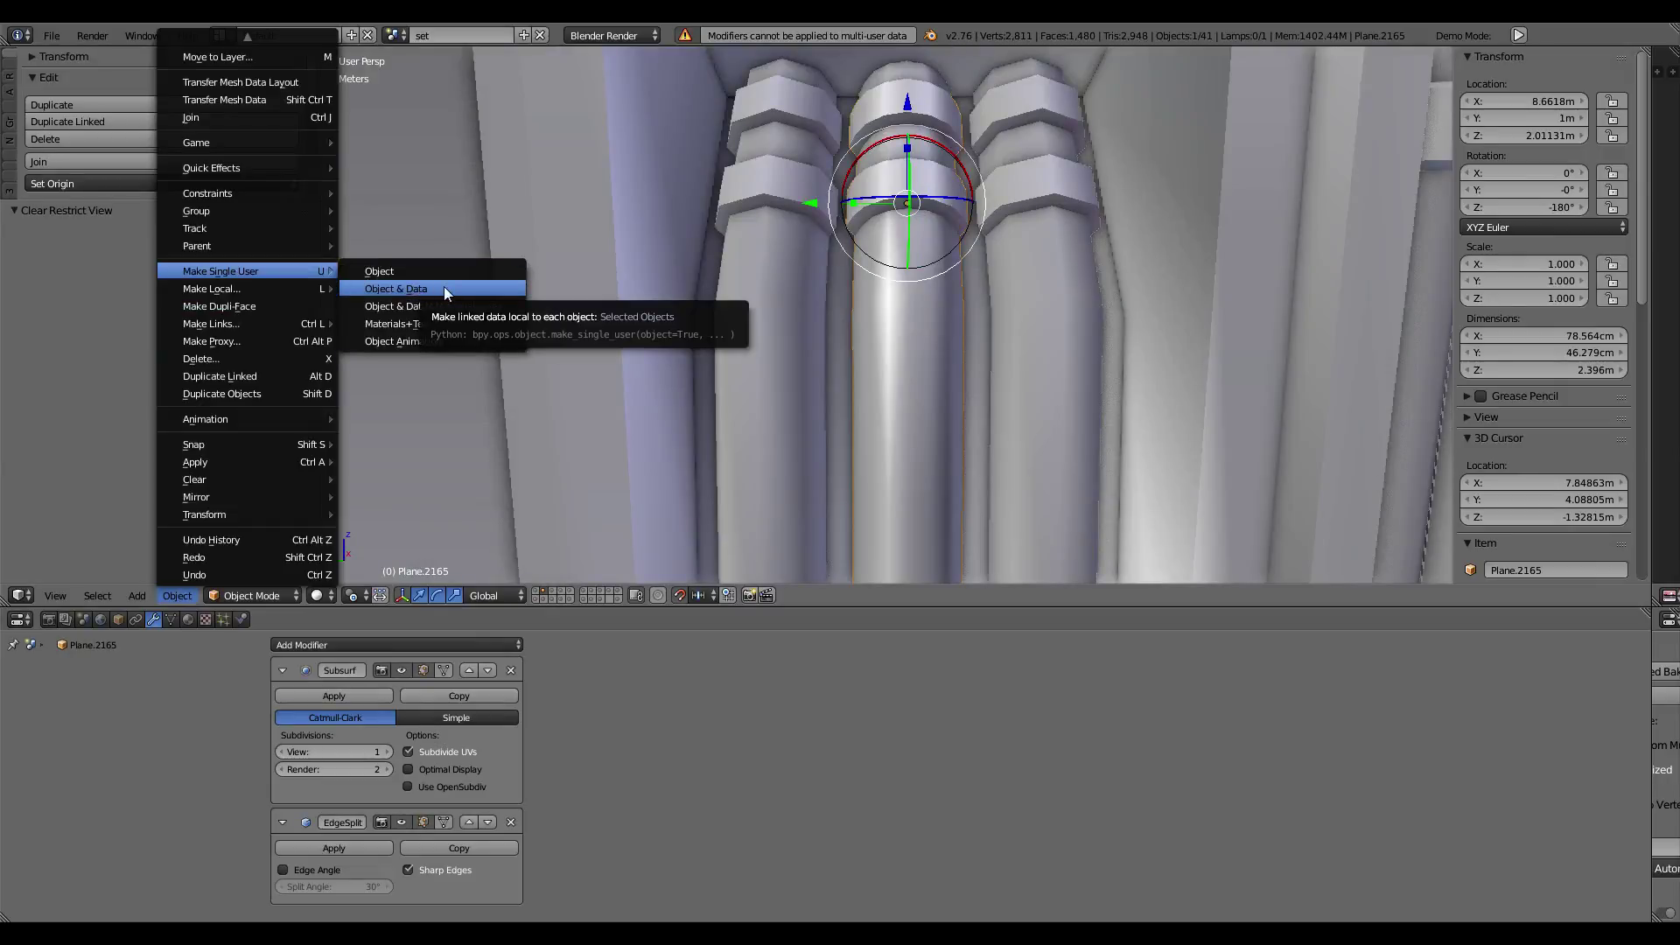
{"action": "left_click", "coordinate": [444, 286]}
{"action": "left_click", "coordinate": [443, 286]}
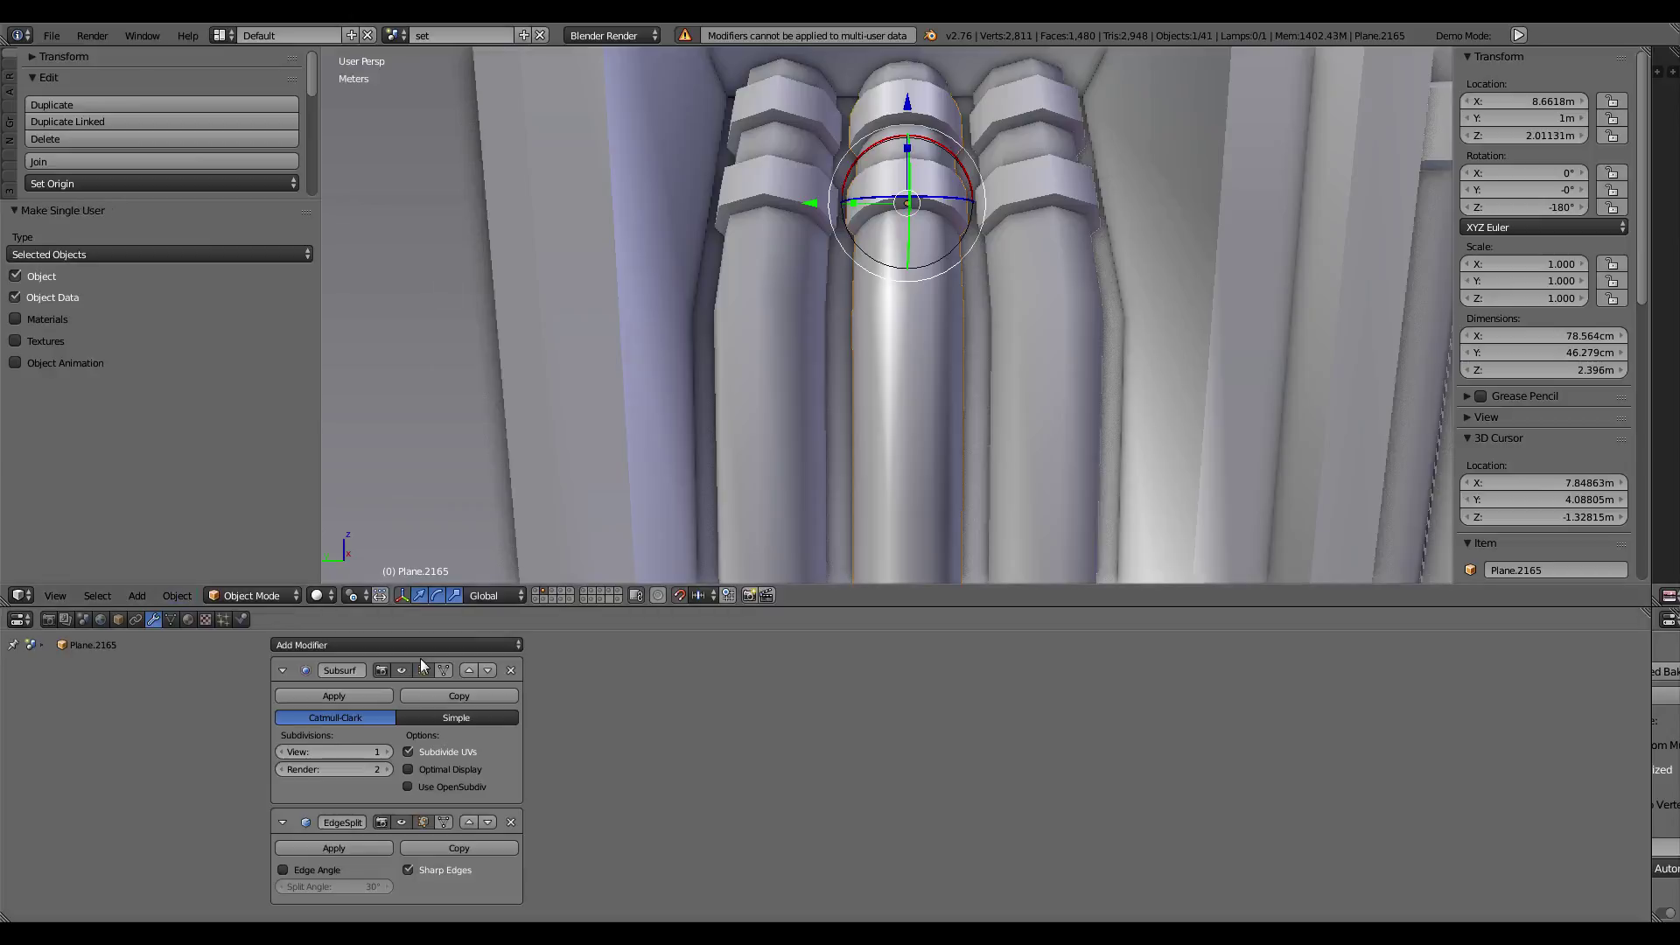
{"action": "left_click", "coordinate": [333, 696]}
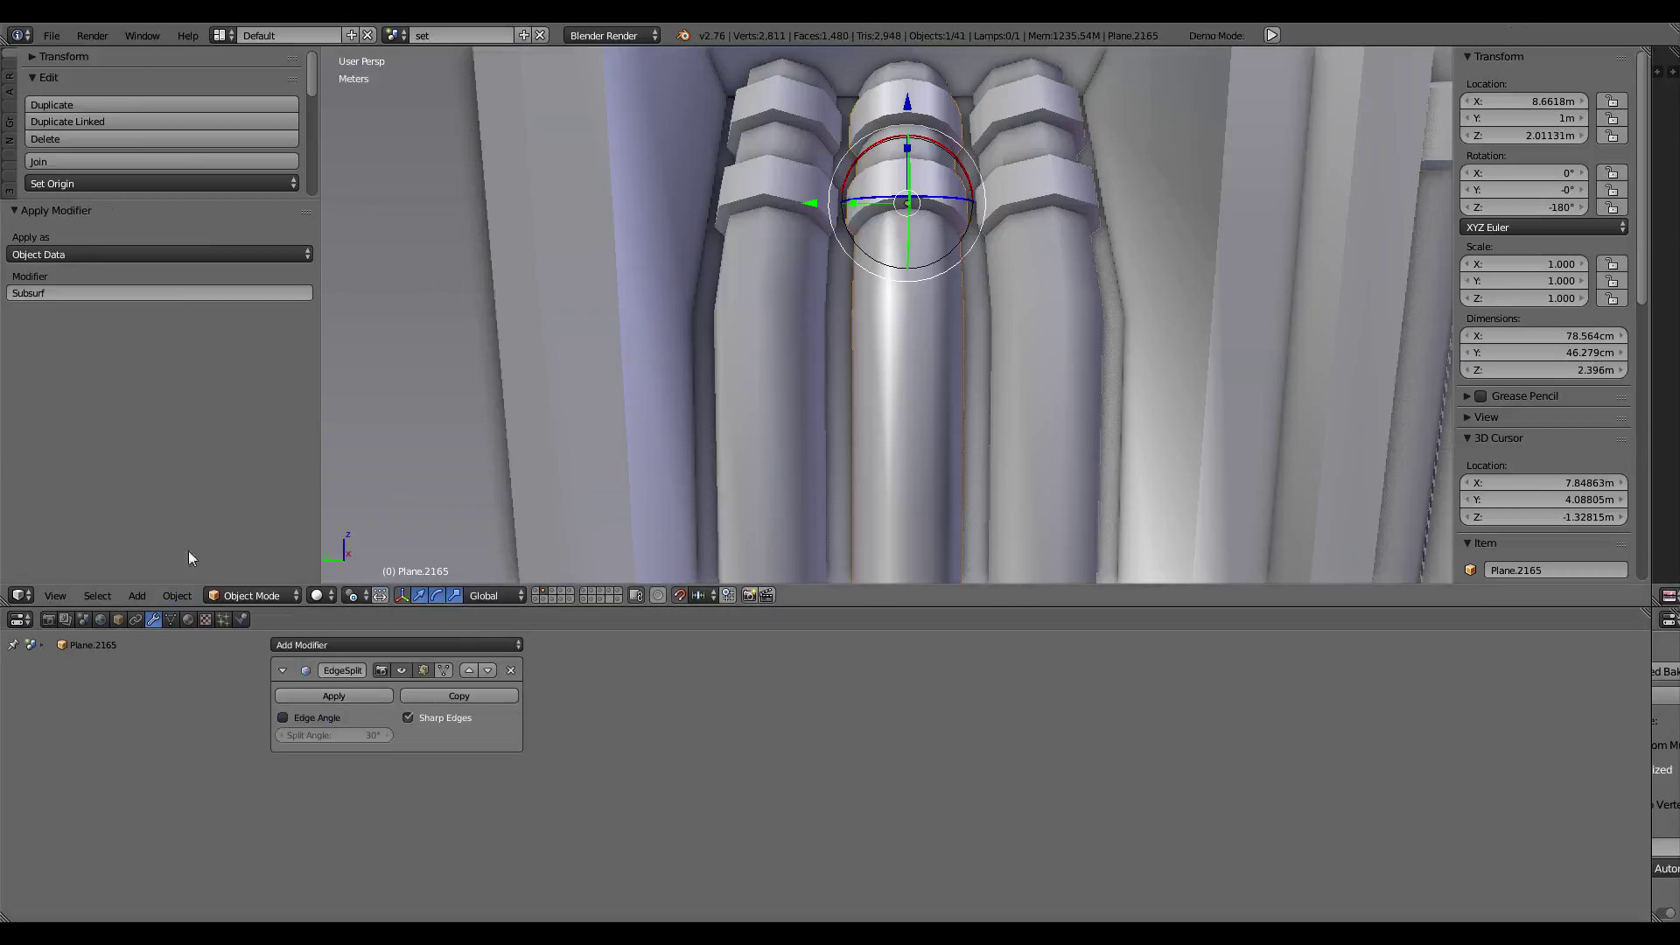
Step: Assign the smoothed Plane.1999 mesh to the left and right pipes
{"action": "left_click", "coordinate": [170, 619]}
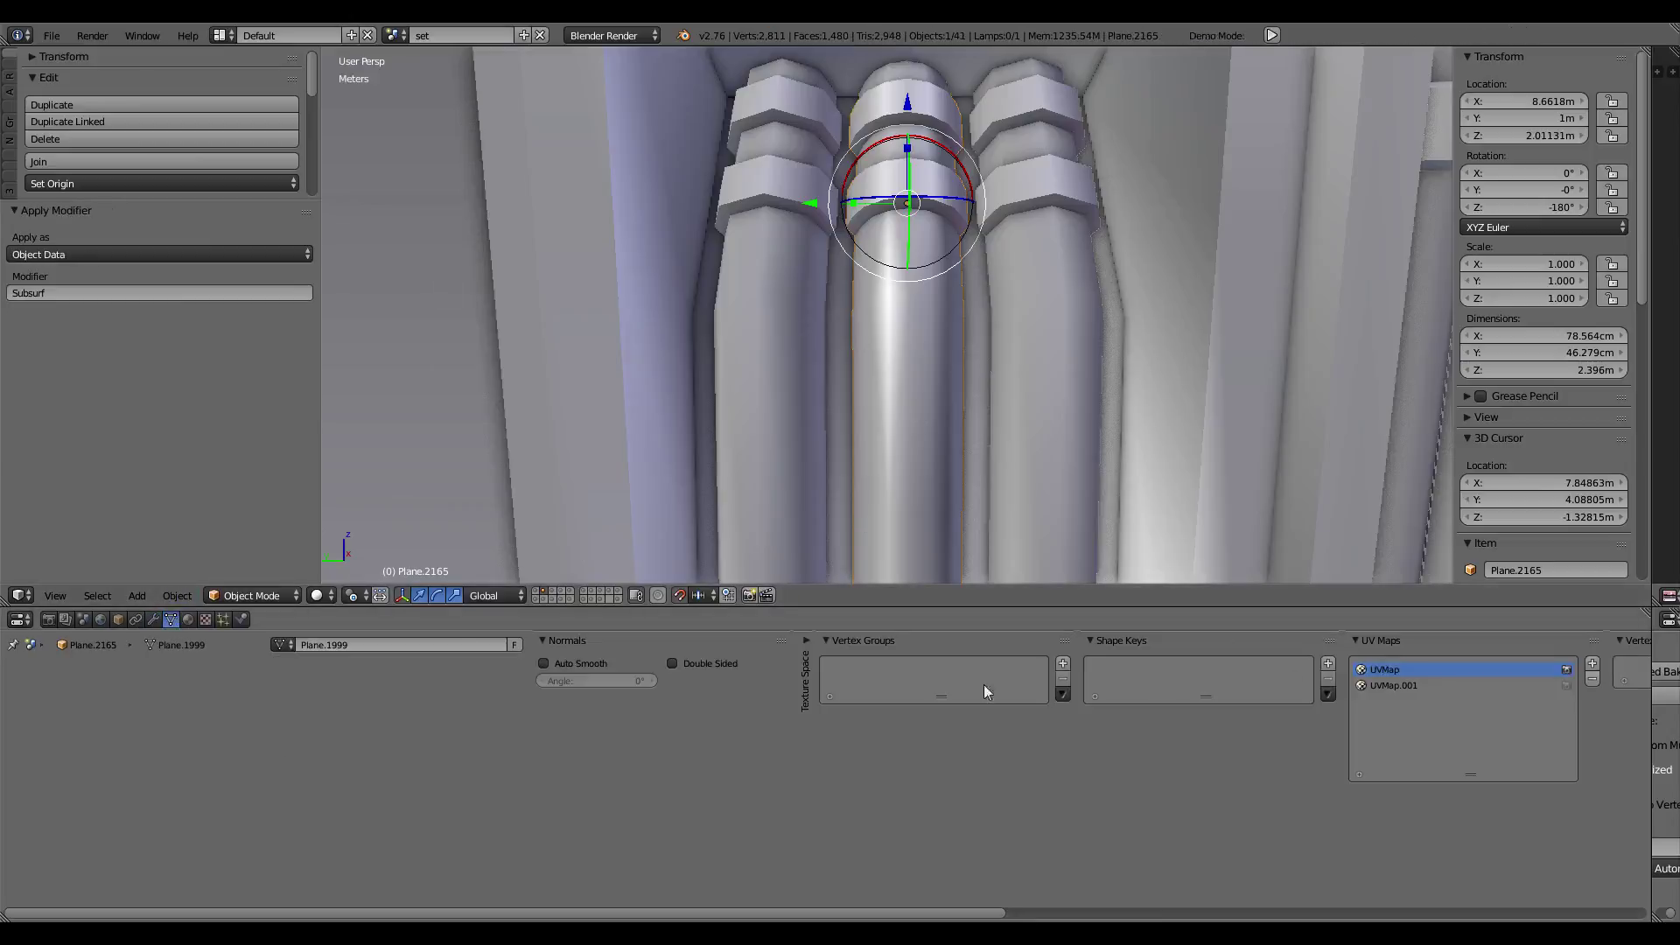
{"action": "key", "text": "Return"}
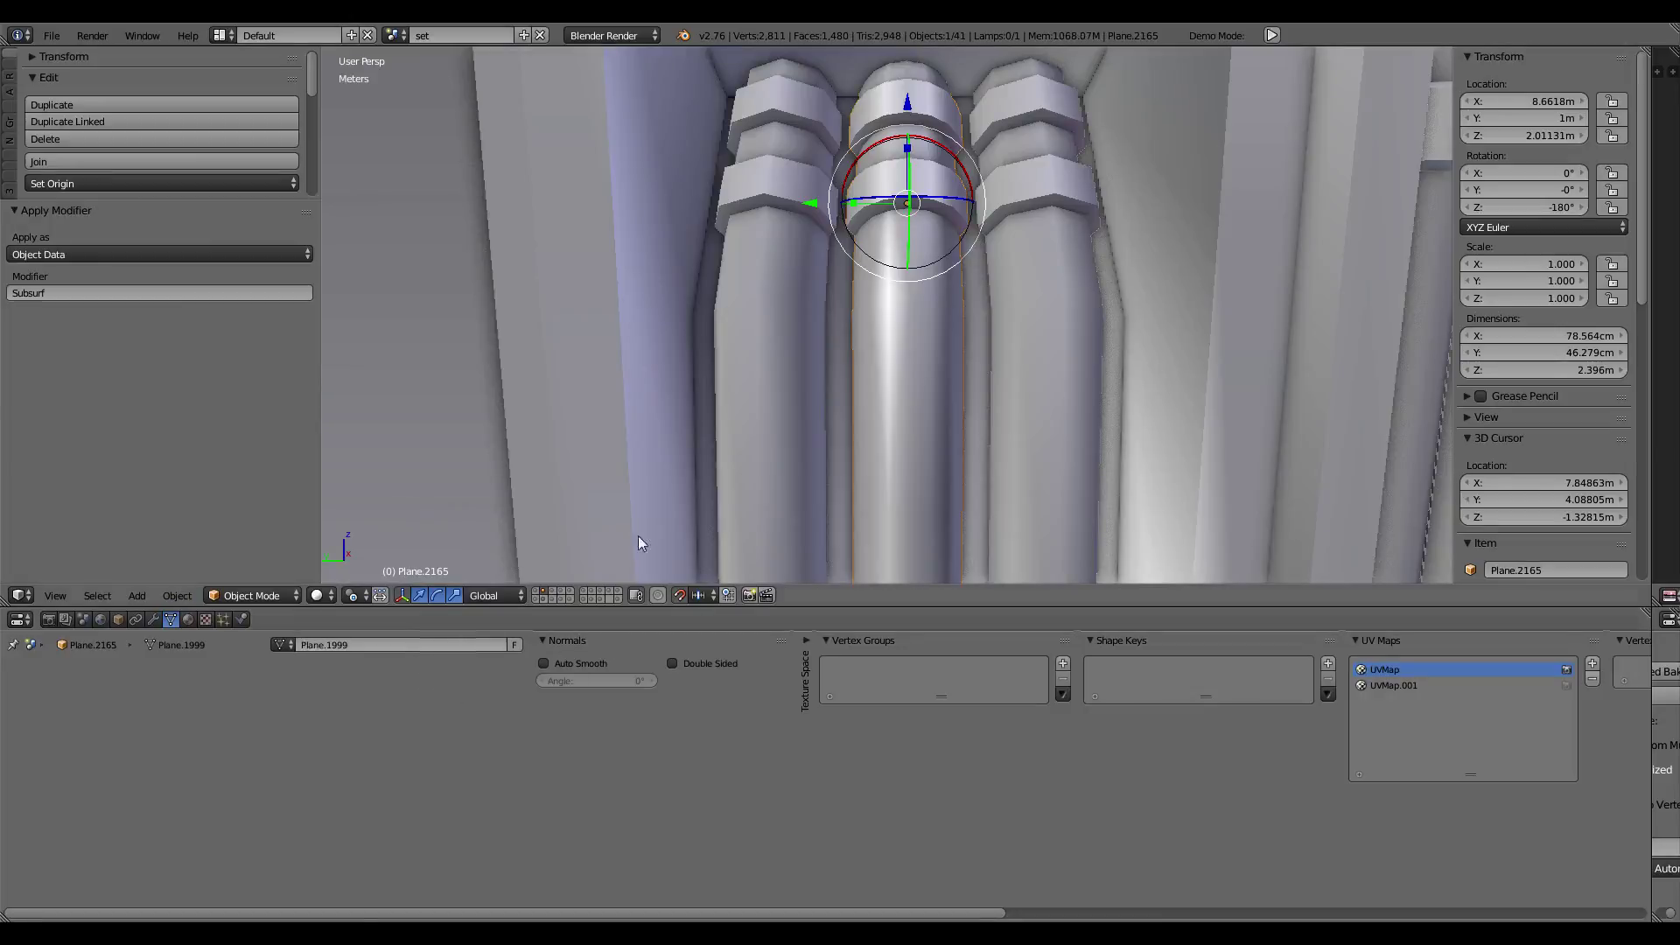
{"action": "left_click", "coordinate": [285, 645]}
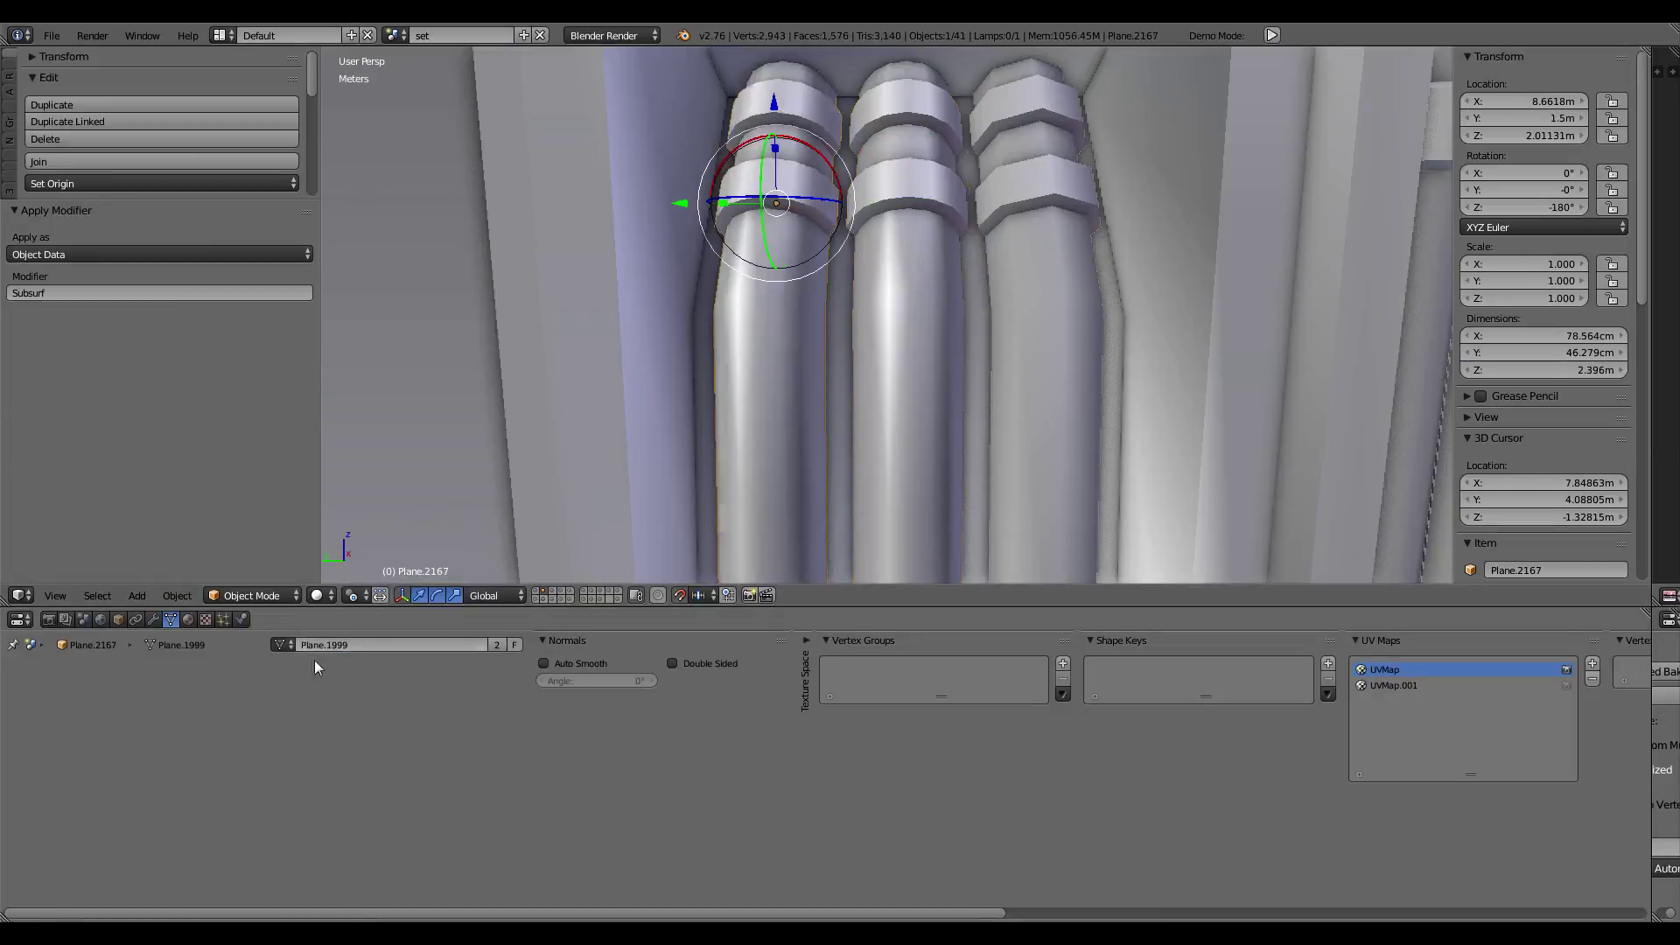
{"action": "left_click", "coordinate": [284, 645]}
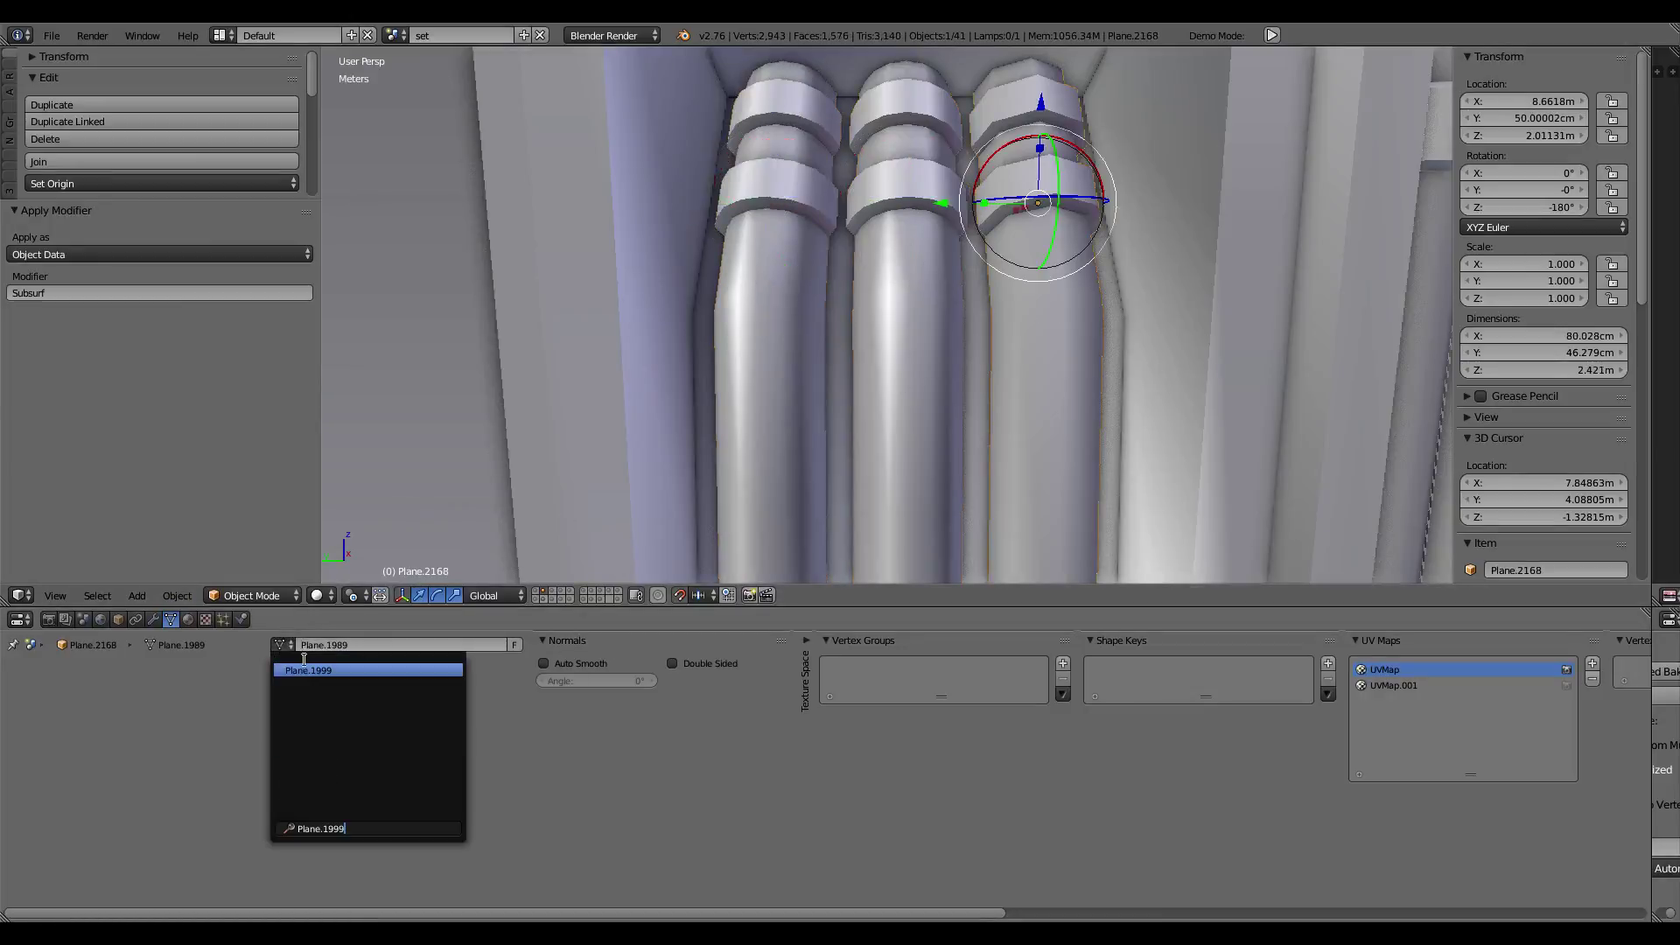
Step: In Edit Mode, slide the first ring edge loop against its band and mark it sharp
{"action": "key", "text": "Tab"}
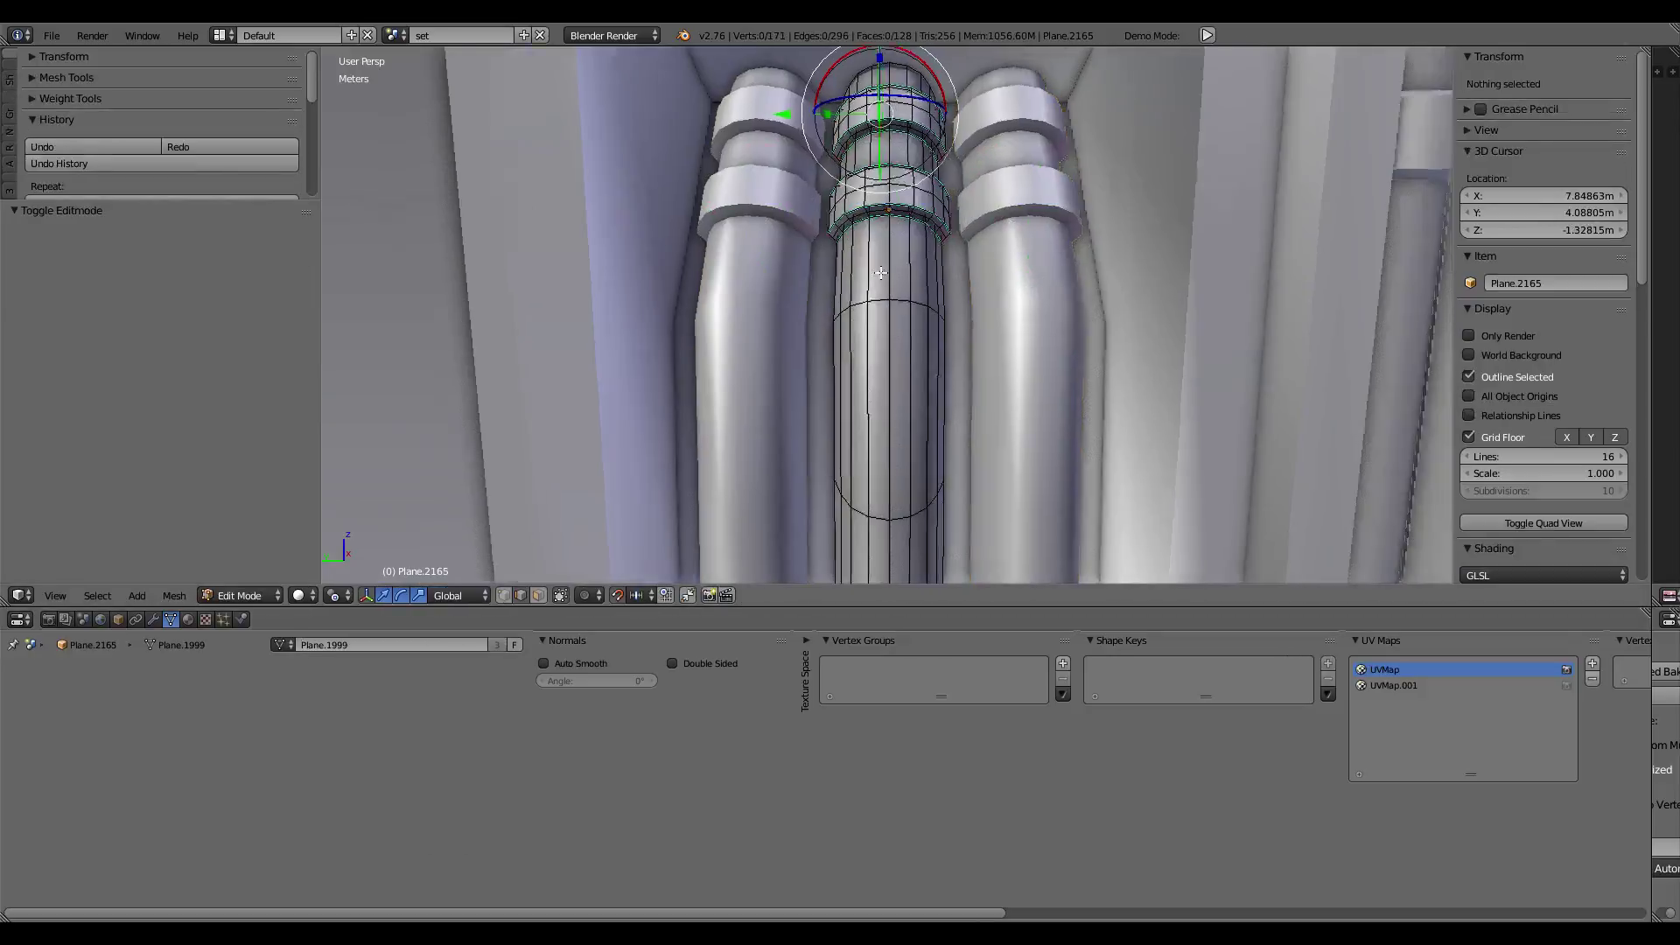
{"action": "mouse_move", "coordinate": [919, 265]}
{"action": "middle_mouse_down"}
{"action": "mouse_move", "coordinate": [821, 293]}
{"action": "mouse_move", "coordinate": [875, 595]}
{"action": "middle_mouse_up"}
{"action": "key", "text": "ctrl+Up"}
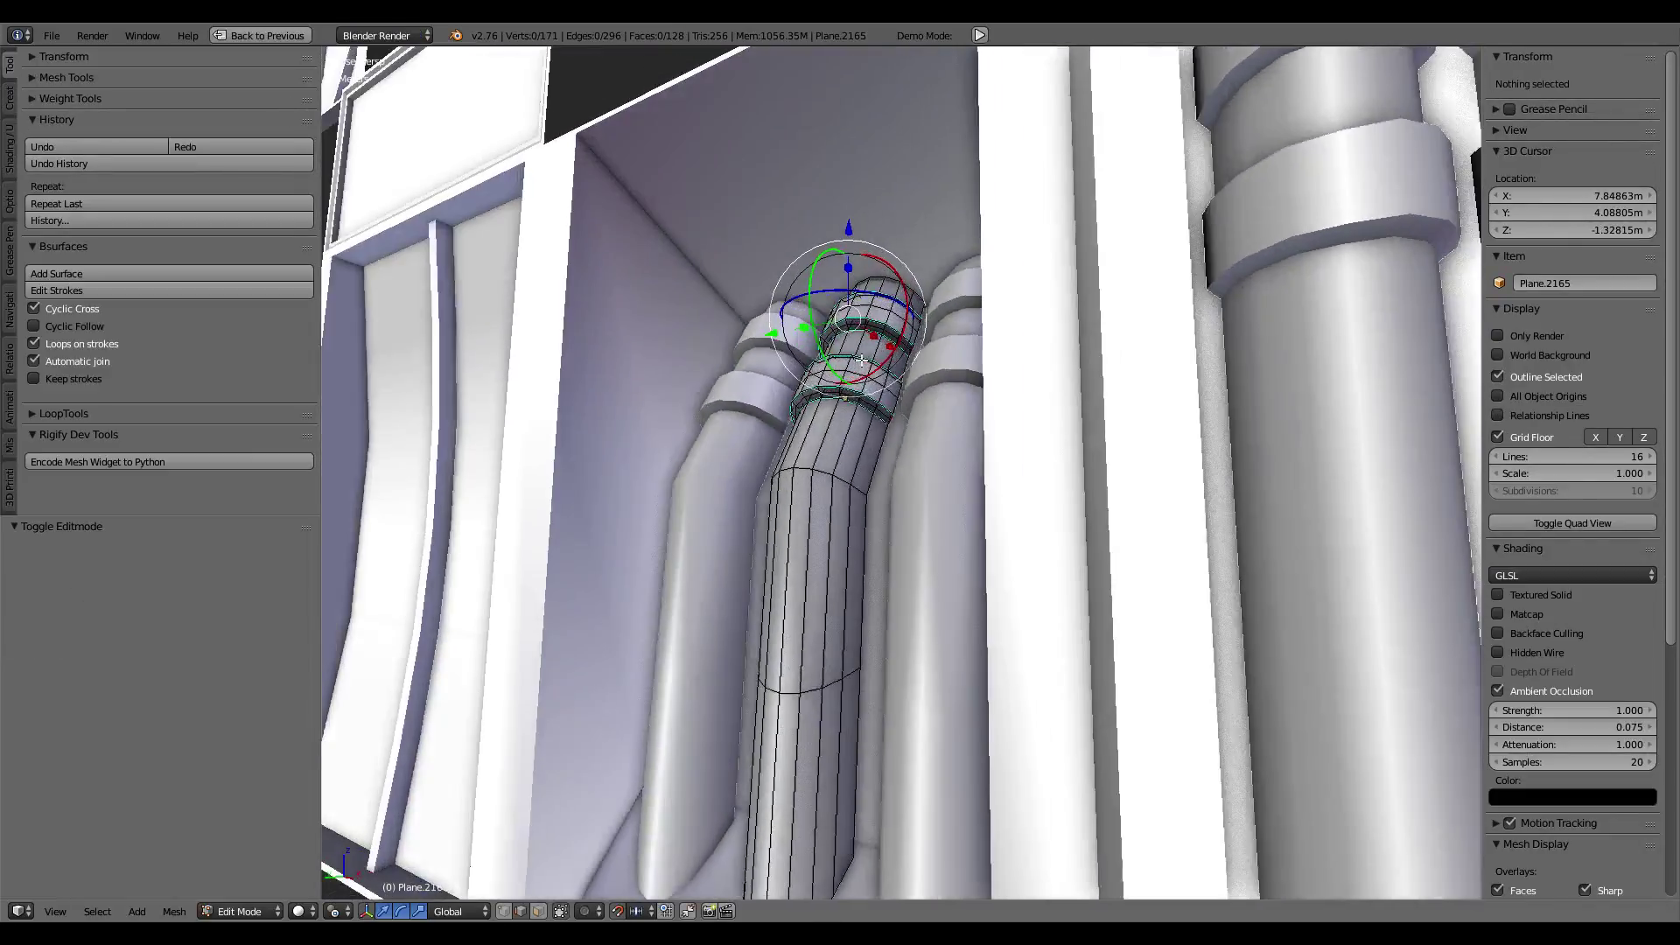
{"action": "left_click", "coordinate": [914, 448]}
{"action": "mouse_move", "coordinate": [914, 449]}
{"action": "middle_mouse_down"}
{"action": "mouse_move", "coordinate": [894, 382]}
{"action": "mouse_move", "coordinate": [998, 490]}
{"action": "middle_mouse_up"}
{"action": "key", "text": "g"}
{"action": "key", "text": "g"}
{"action": "left_click", "coordinate": [1017, 519]}
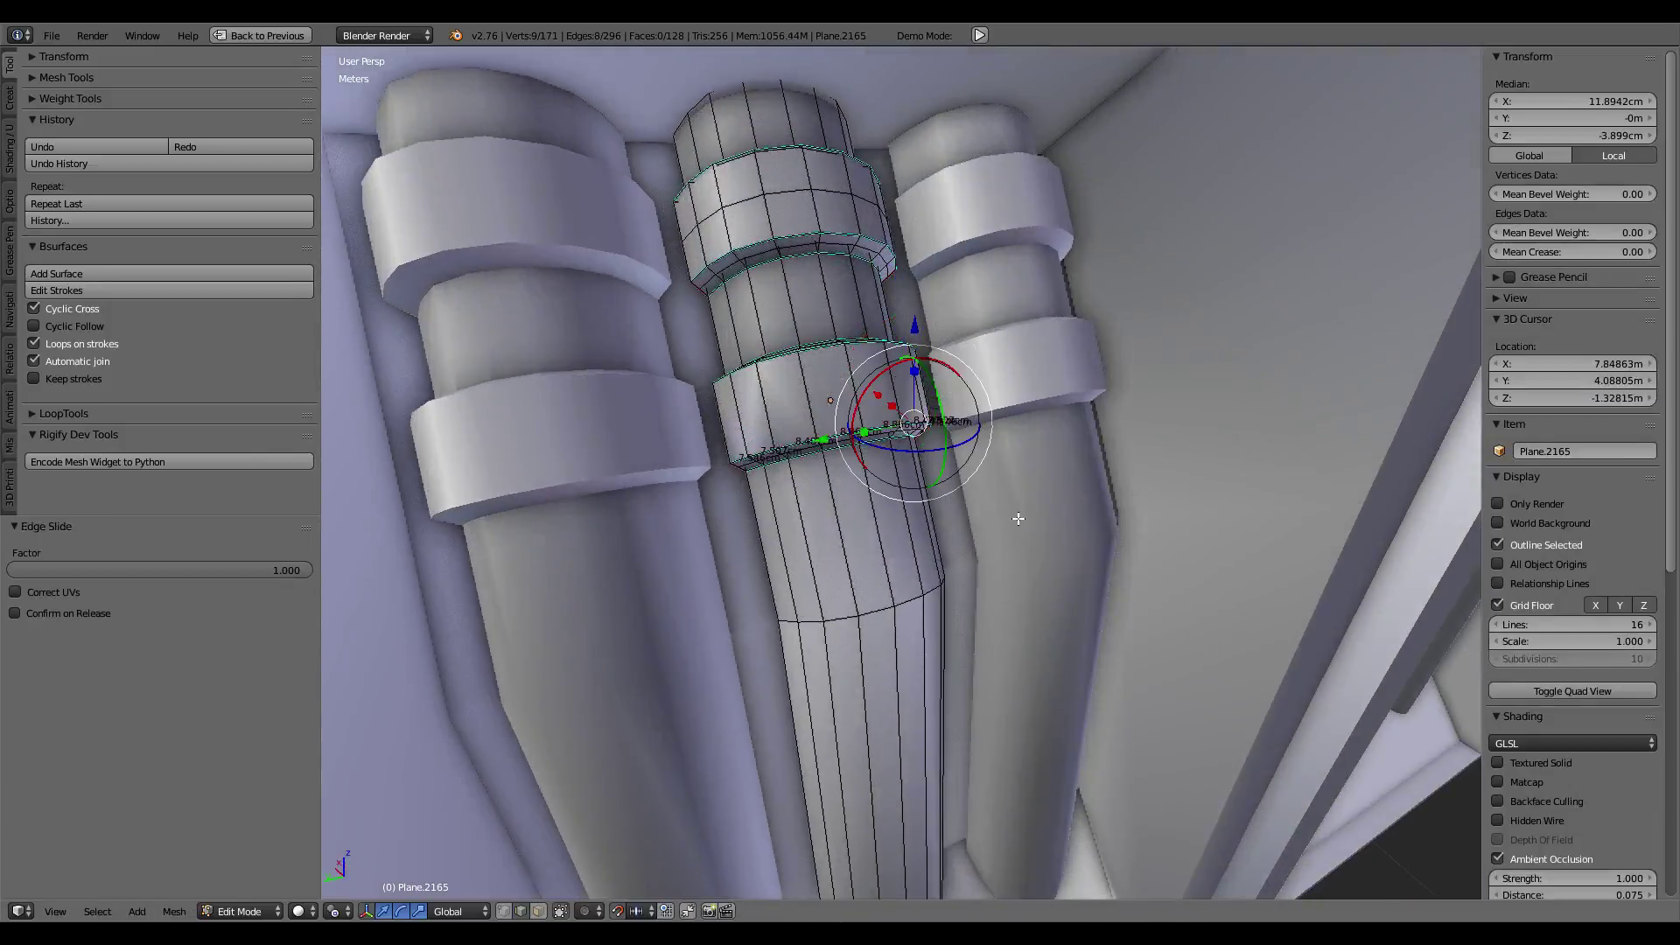
{"action": "key", "text": "ctrl+e"}
{"action": "left_click", "coordinate": [989, 263]}
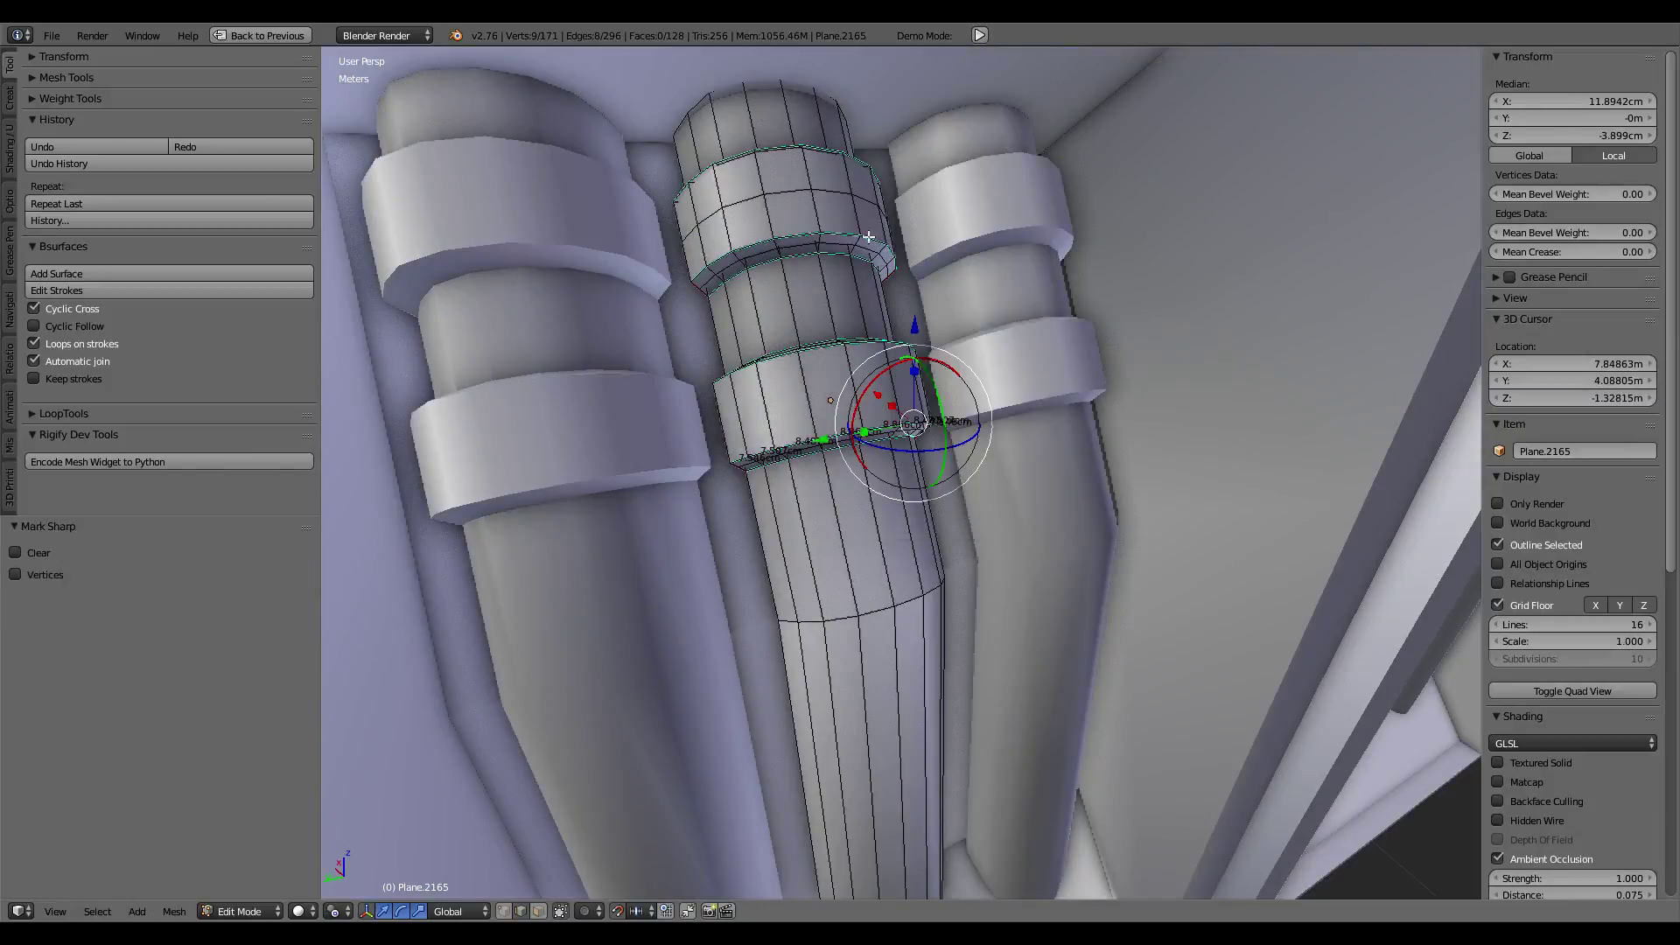
Step: Slide the top ring edge loop and the next loop into place, marking both sharp
{"action": "left_click", "coordinate": [787, 193], "text": "alt"}
{"action": "key", "text": "g"}
{"action": "key", "text": "g"}
{"action": "left_click", "coordinate": [983, 288]}
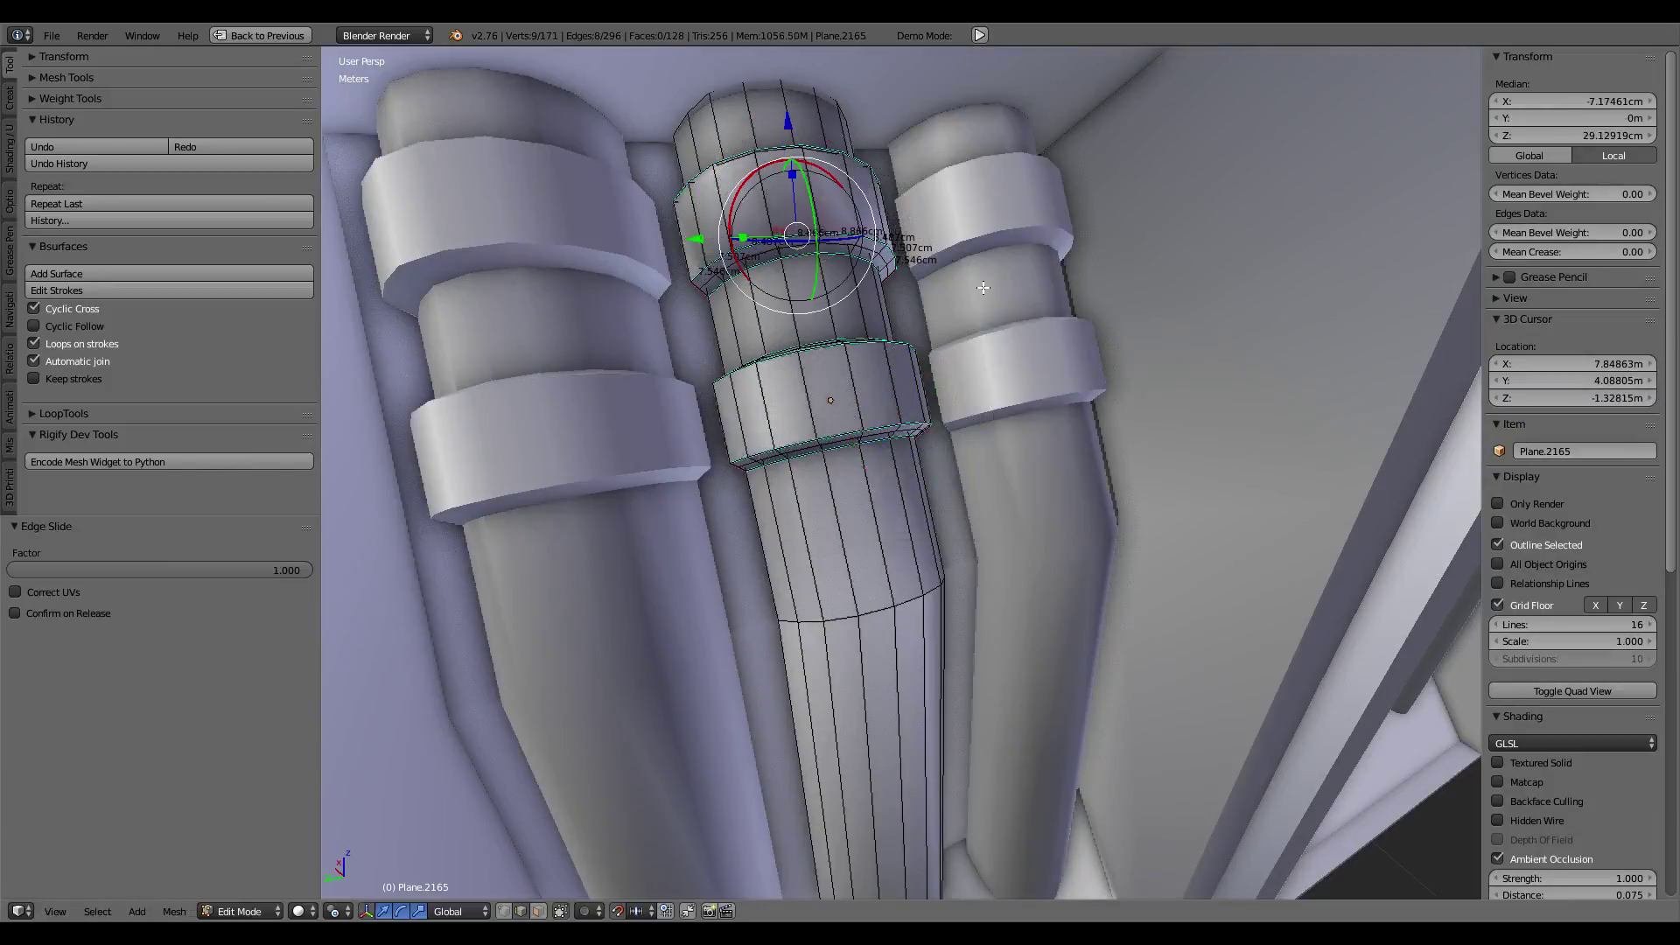
{"action": "key", "text": "ctrl+e"}
{"action": "left_click", "coordinate": [983, 288]}
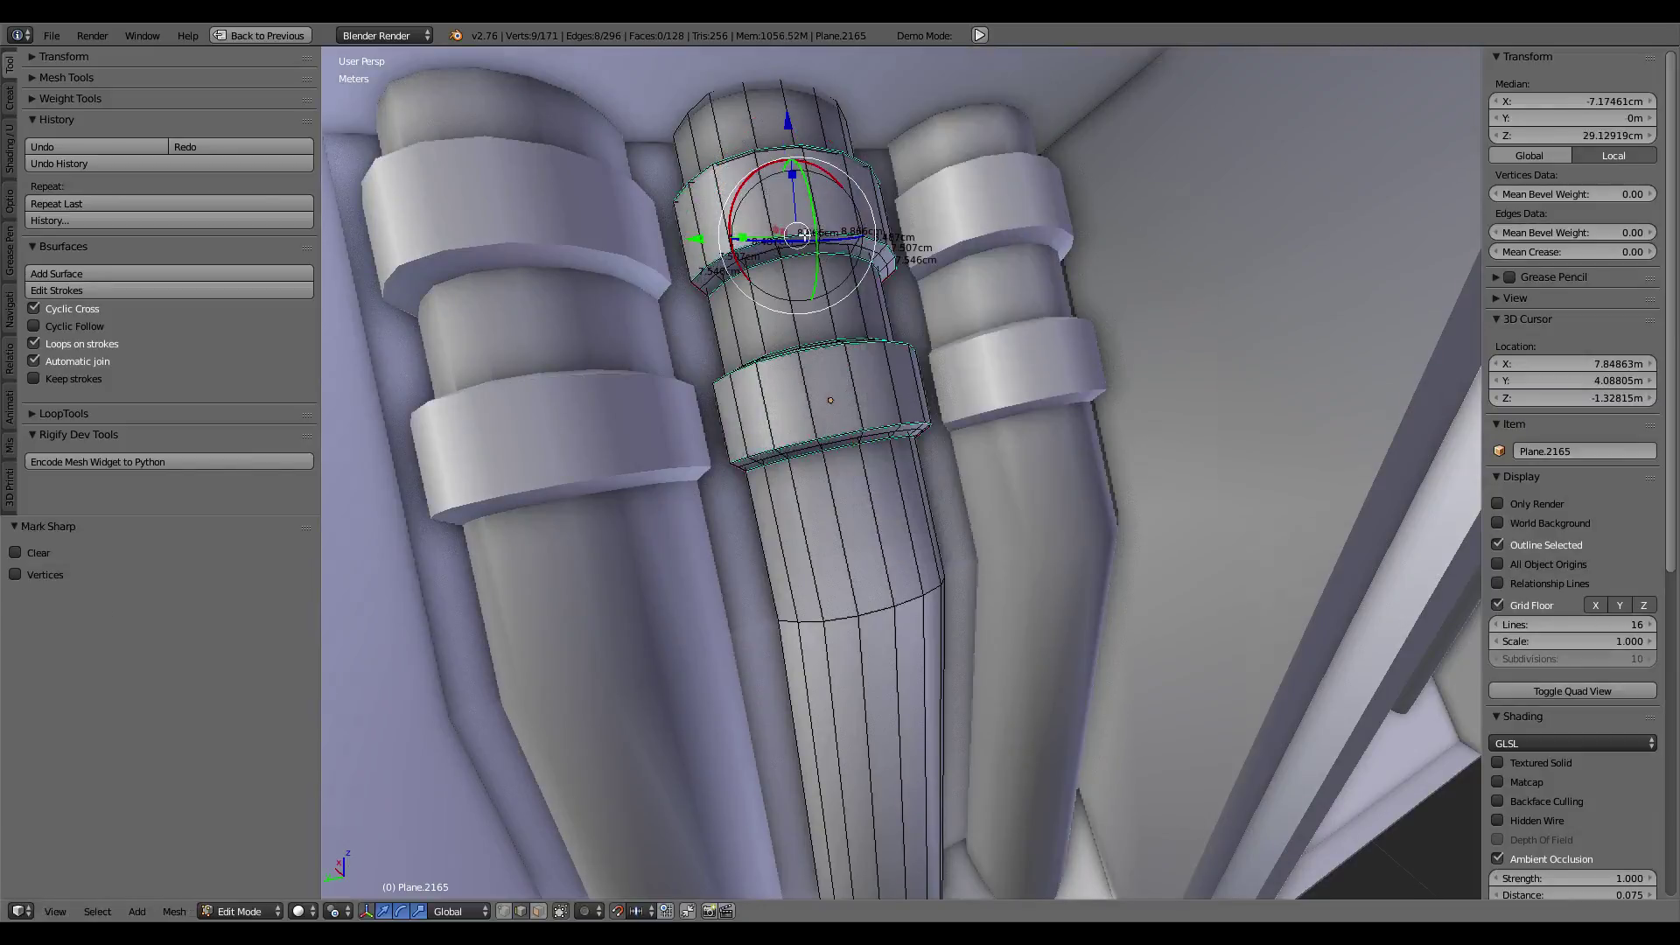
{"action": "middle_click_drag", "start_coordinate": [797, 234], "coordinate": [799, 315]}
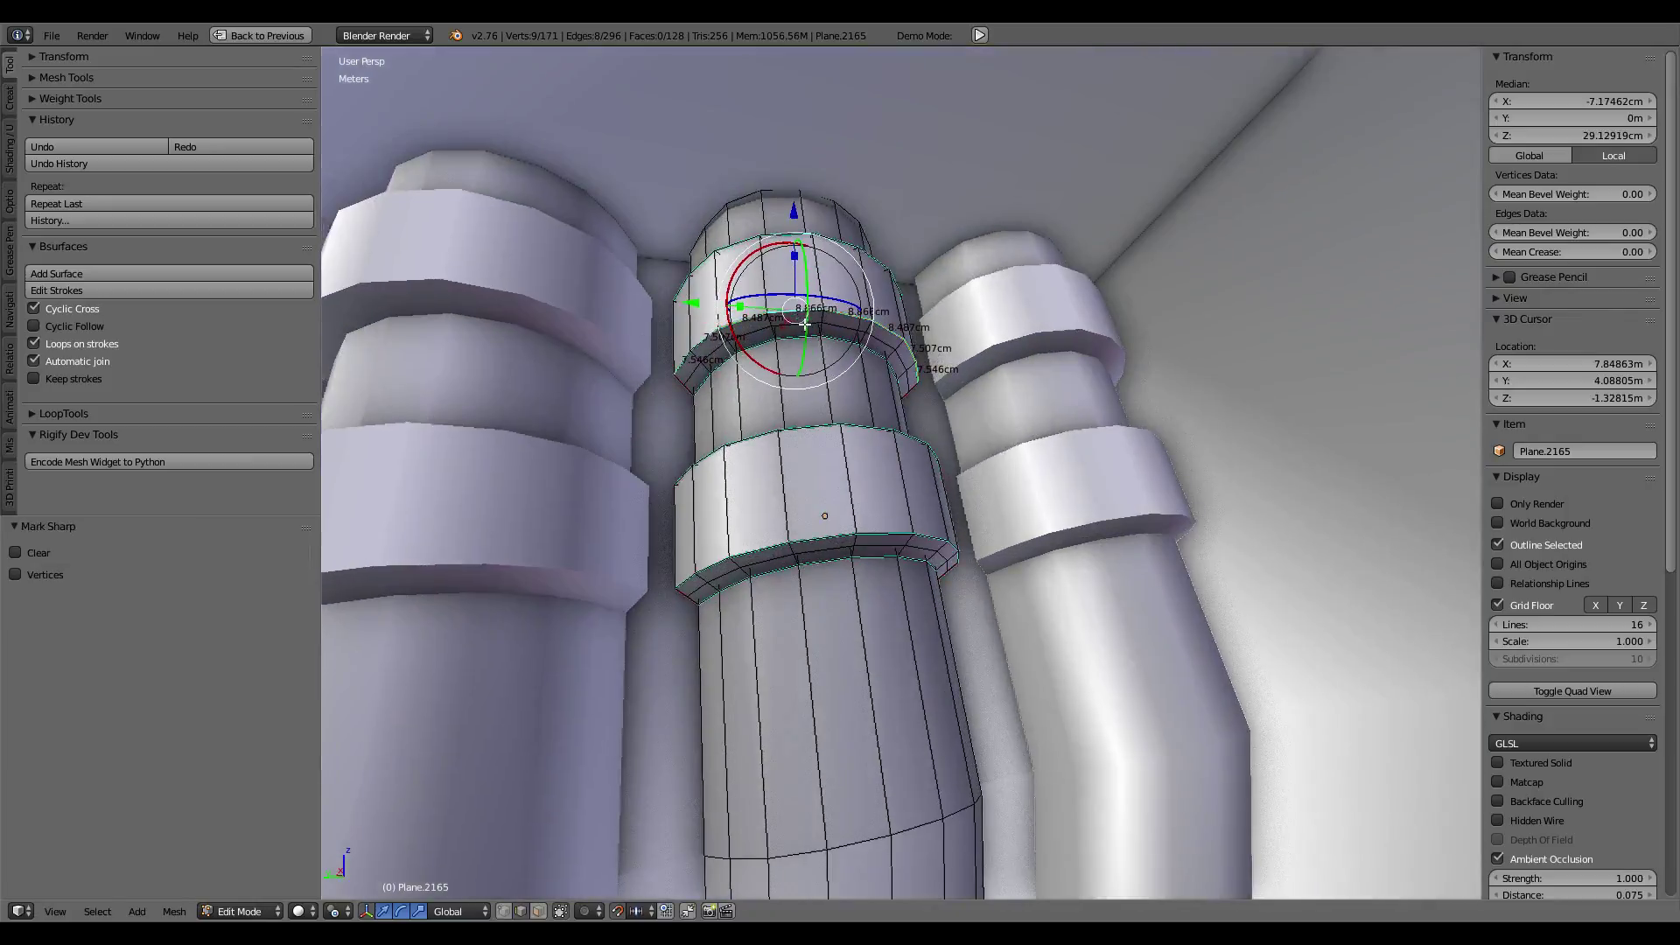
{"action": "key", "text": "g"}
{"action": "key", "text": "g"}
{"action": "left_click", "coordinate": [1028, 295]}
{"action": "key", "text": "ctrl+e"}
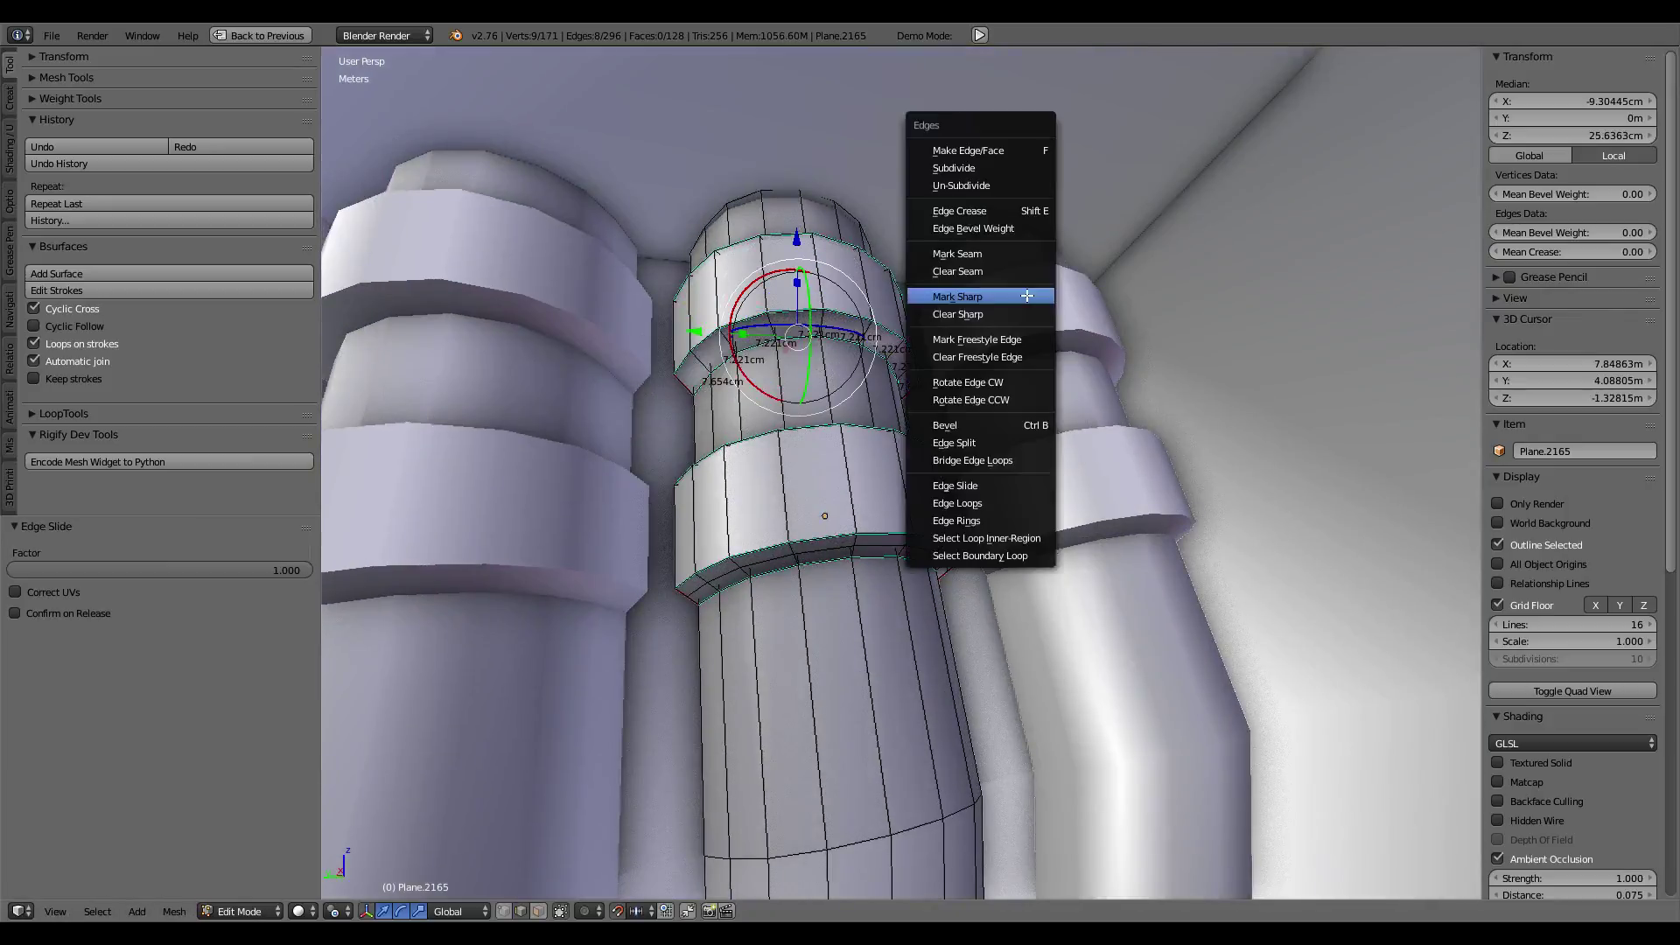
{"action": "left_click", "coordinate": [1027, 296]}
Step: Slide another ring loop and a lower edge loop into place and mark both sharp
{"action": "middle_click_drag", "start_coordinate": [1027, 295], "coordinate": [929, 291]}
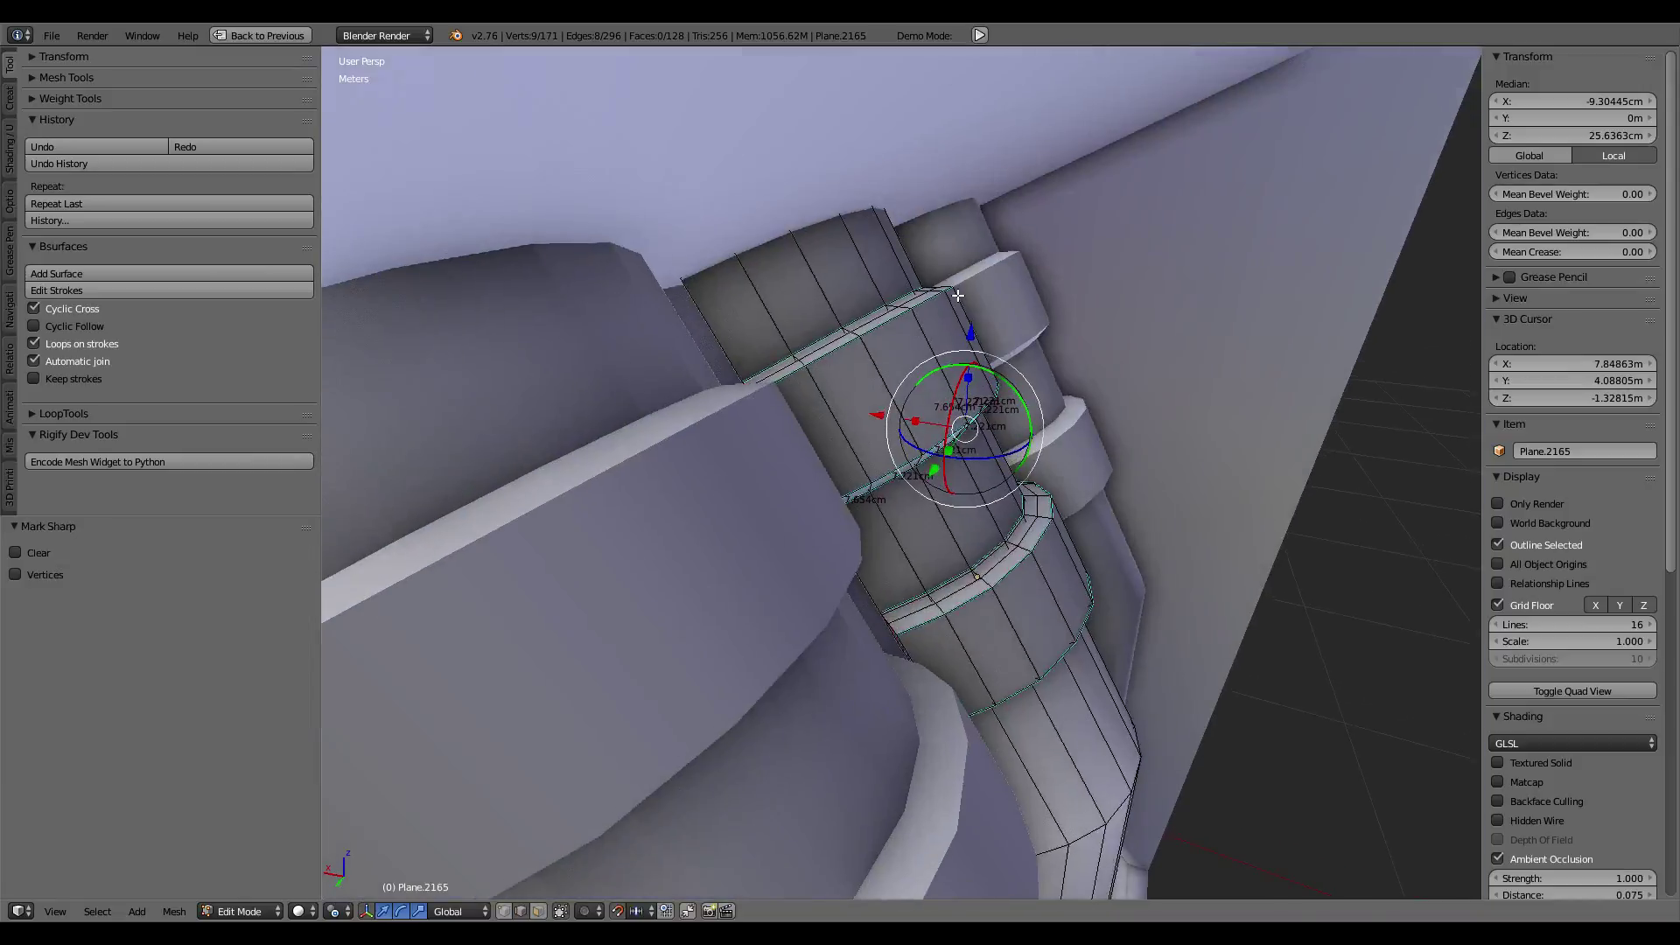
{"action": "key", "text": "g"}
{"action": "key", "text": "g"}
{"action": "left_click", "coordinate": [1121, 294]}
{"action": "key", "text": "ctrl+e"}
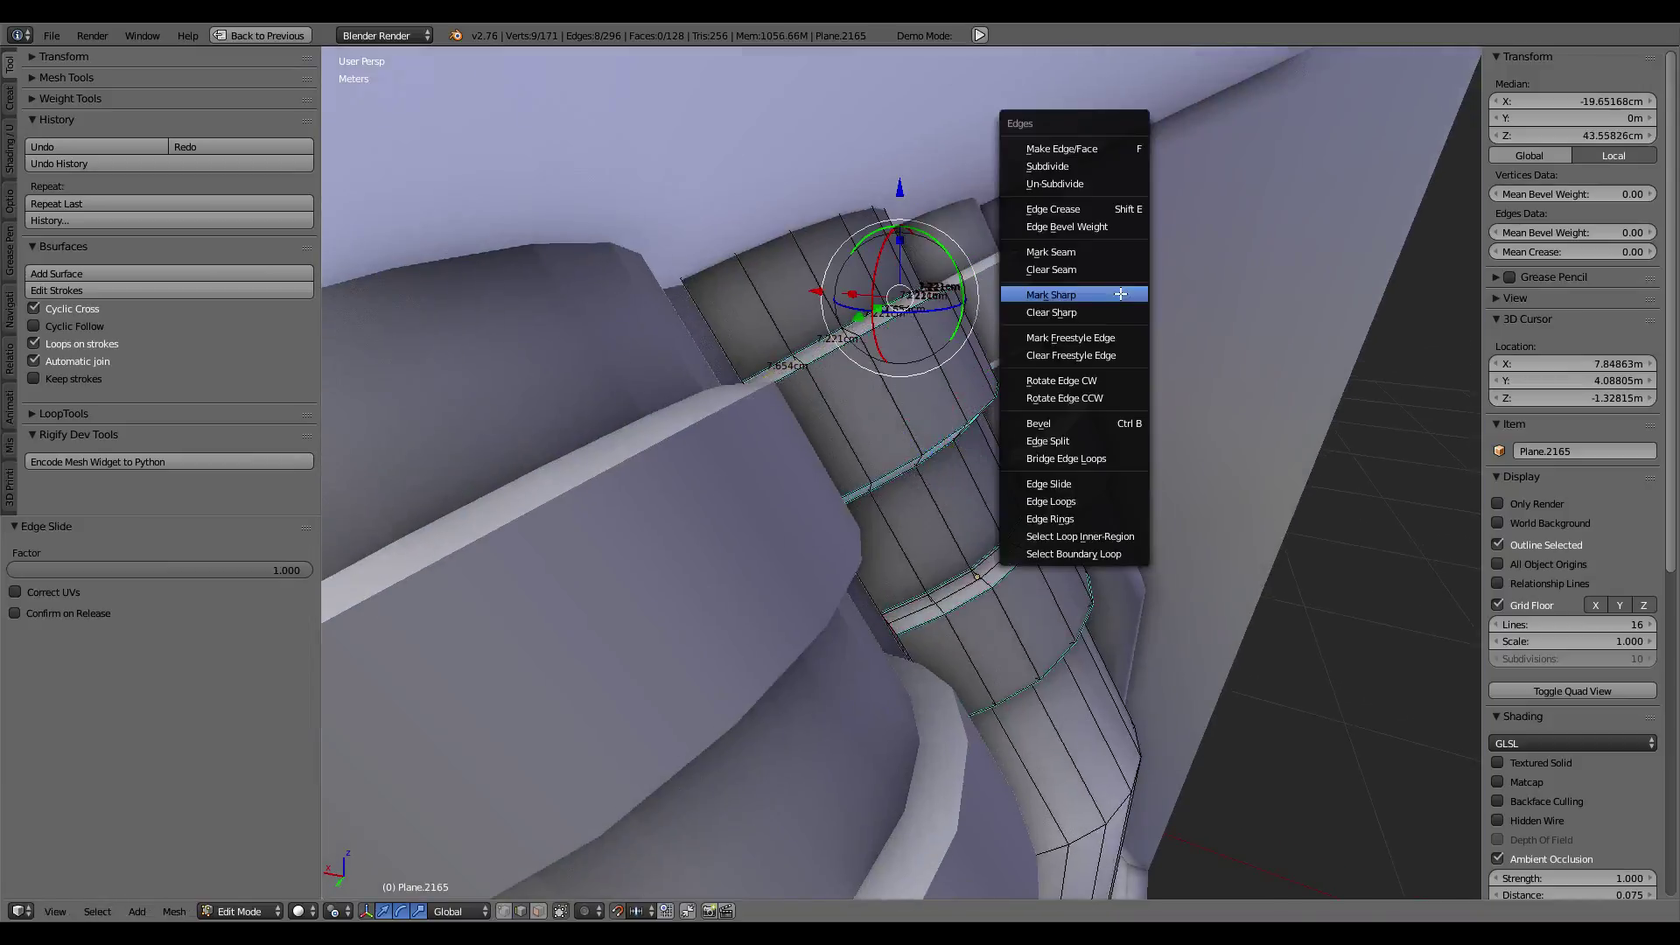
{"action": "left_click", "coordinate": [1121, 294]}
{"action": "right_click", "coordinate": [1022, 532], "text": "alt"}
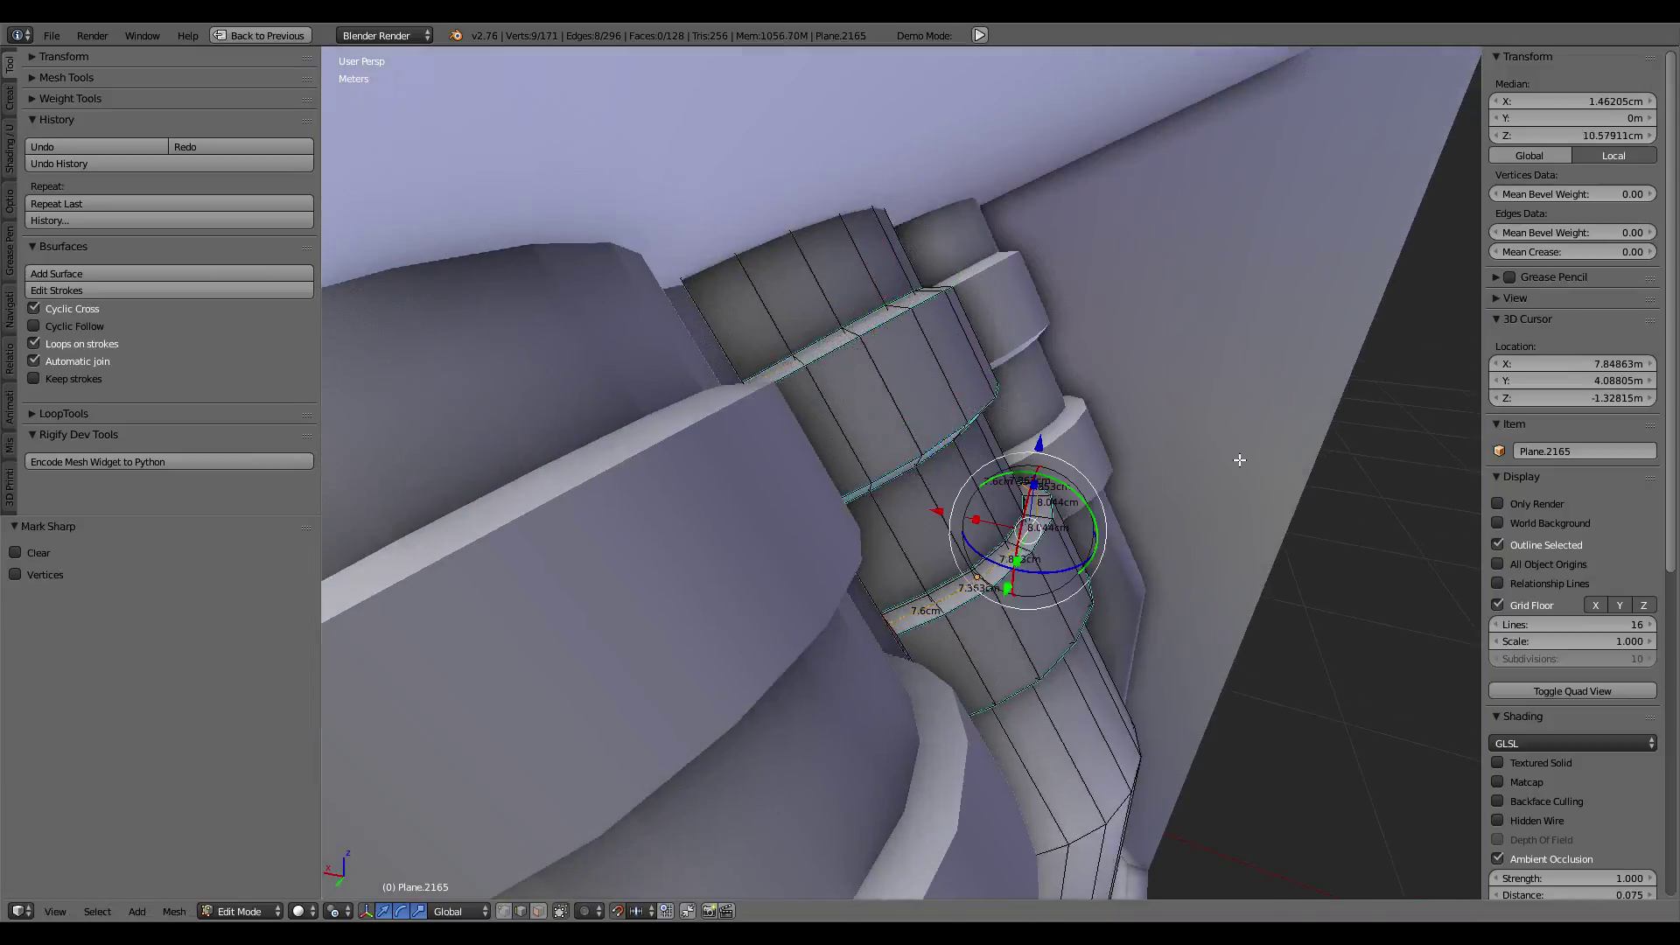
{"action": "key", "text": "g"}
{"action": "key", "text": "g"}
{"action": "left_click", "coordinate": [1125, 457]}
{"action": "key", "text": "ctrl+e"}
{"action": "left_click", "coordinate": [1124, 451]}
Step: Slide the next lower edge loop against its ring and mark it sharp
{"action": "mouse_move", "coordinate": [1125, 450]}
{"action": "middle_mouse_down"}
{"action": "mouse_move", "coordinate": [993, 384]}
{"action": "mouse_move", "coordinate": [965, 341]}
{"action": "middle_mouse_up"}
{"action": "right_click", "coordinate": [858, 439], "text": "alt"}
{"action": "key", "text": "g"}
{"action": "key", "text": "g"}
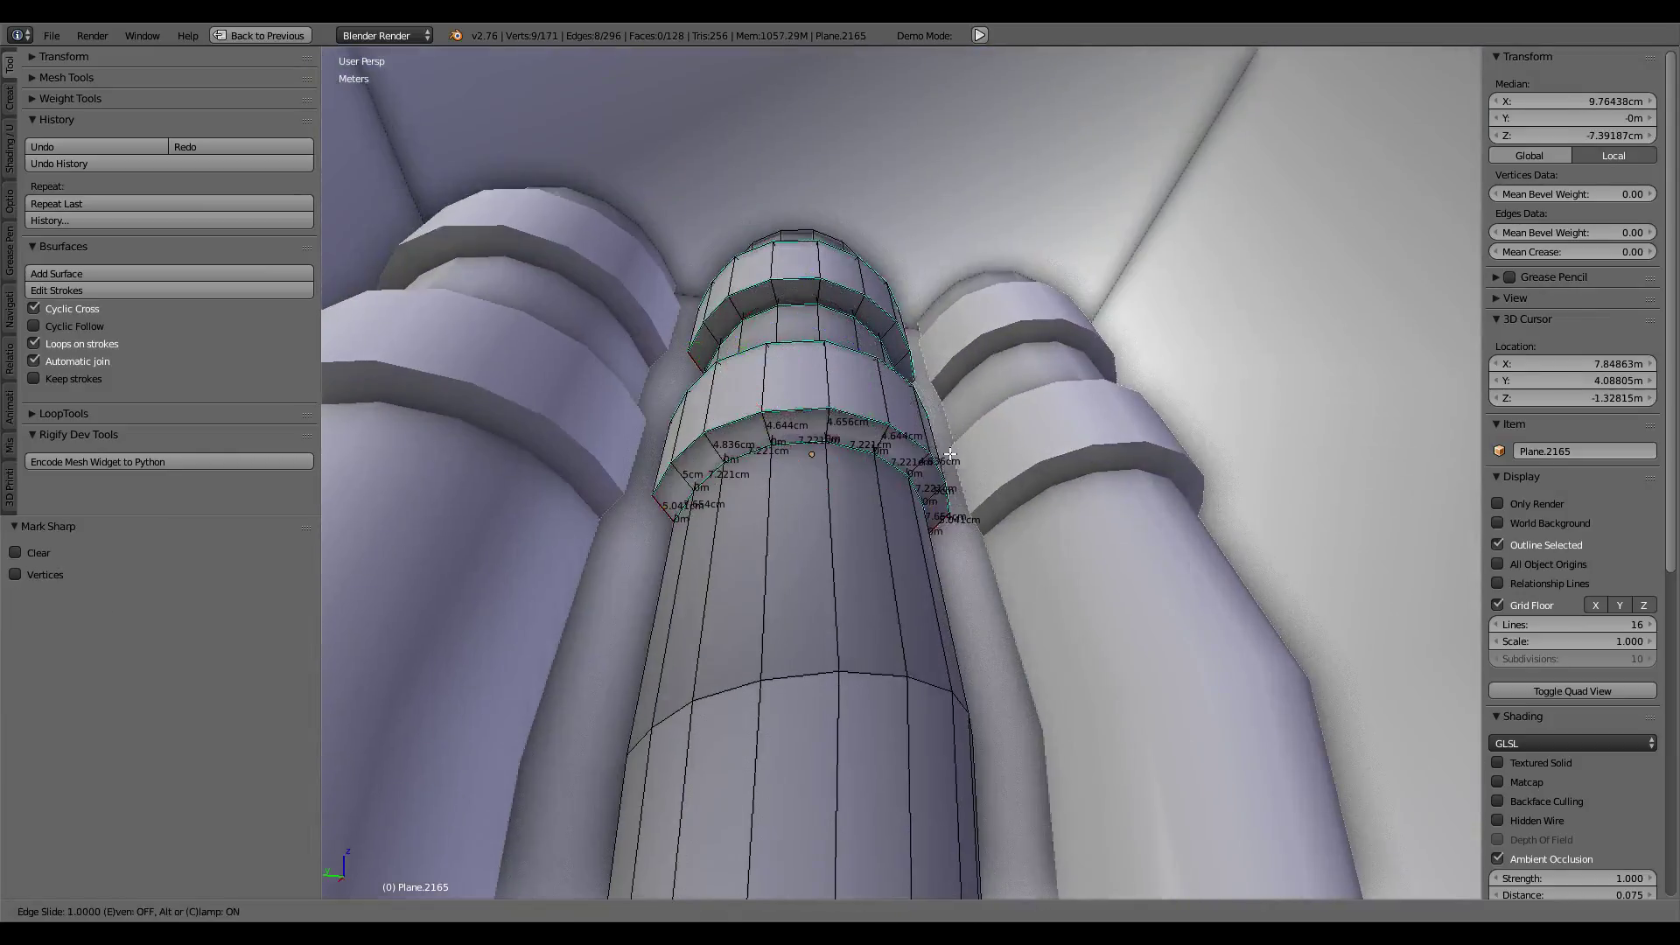
{"action": "left_click", "coordinate": [1092, 379]}
{"action": "key", "text": "ctrl+e"}
{"action": "left_click", "coordinate": [1092, 380]}
Step: Remove Doubles on the whole pipe mesh, merging 63 duplicate vertices
{"action": "key", "text": "a"}
{"action": "key", "text": "w"}
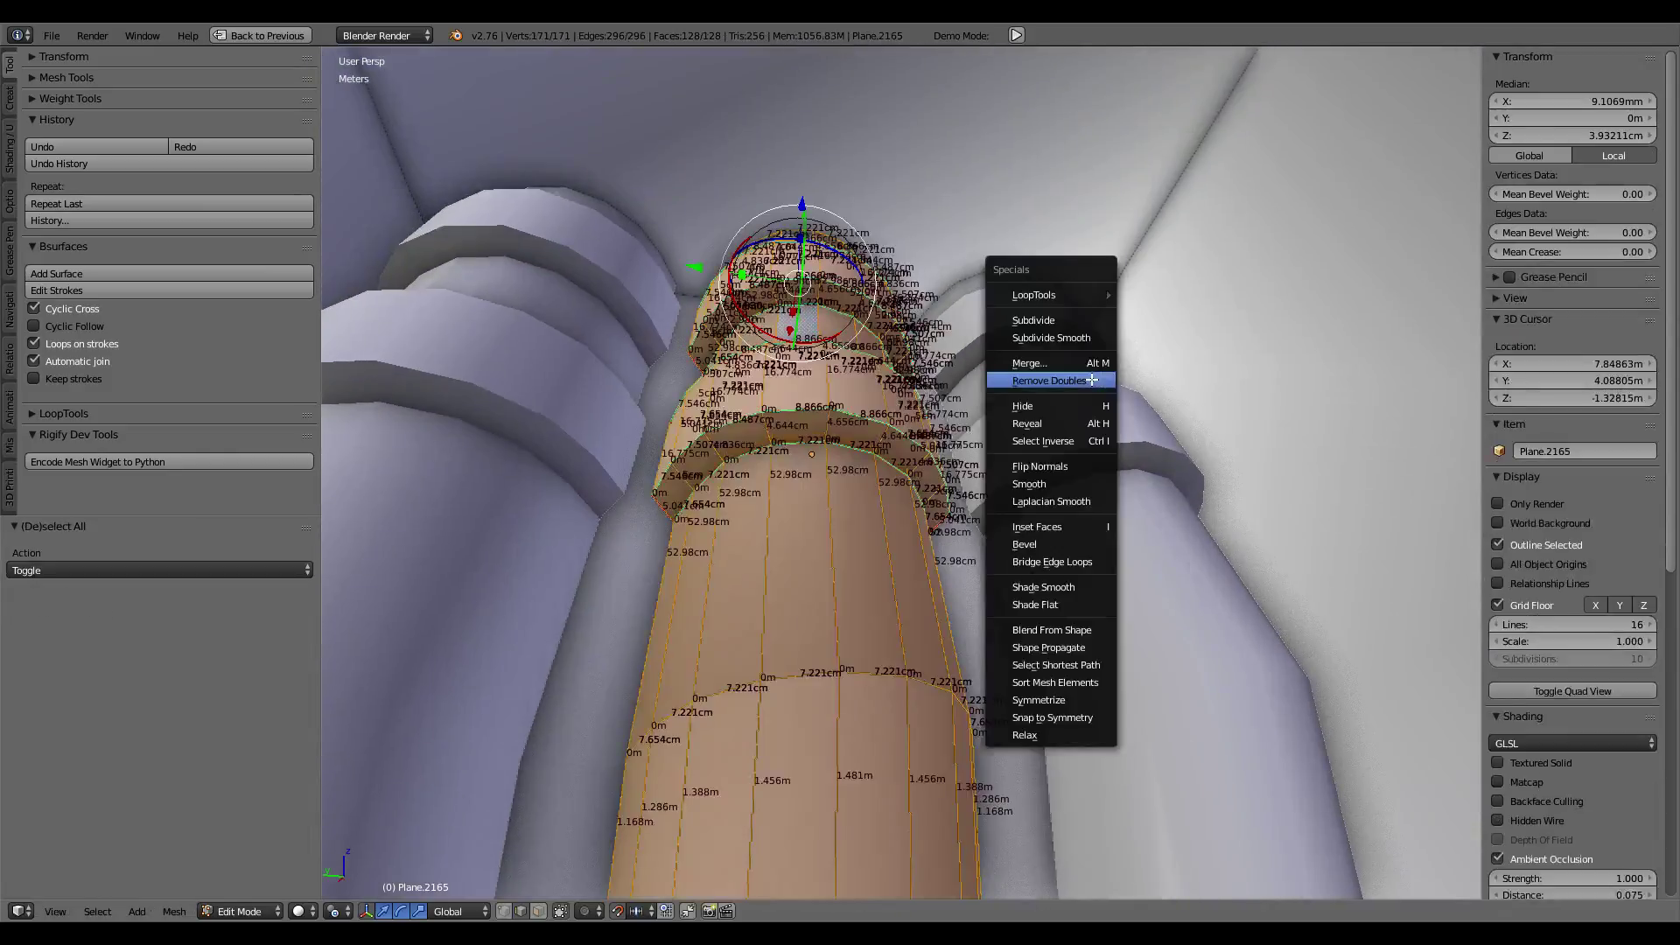
{"action": "left_click", "coordinate": [1092, 380]}
{"action": "mouse_move", "coordinate": [1092, 379]}
{"action": "middle_mouse_down"}
{"action": "mouse_move", "coordinate": [1016, 494]}
{"action": "mouse_move", "coordinate": [1162, 423]}
{"action": "mouse_move", "coordinate": [1132, 363]}
{"action": "mouse_move", "coordinate": [973, 509]}
{"action": "mouse_move", "coordinate": [983, 479]}
{"action": "mouse_move", "coordinate": [1018, 534]}
{"action": "middle_mouse_up"}
{"action": "scroll", "coordinate": [1016, 495], "scroll_direction": "up", "scroll_amount": 3}
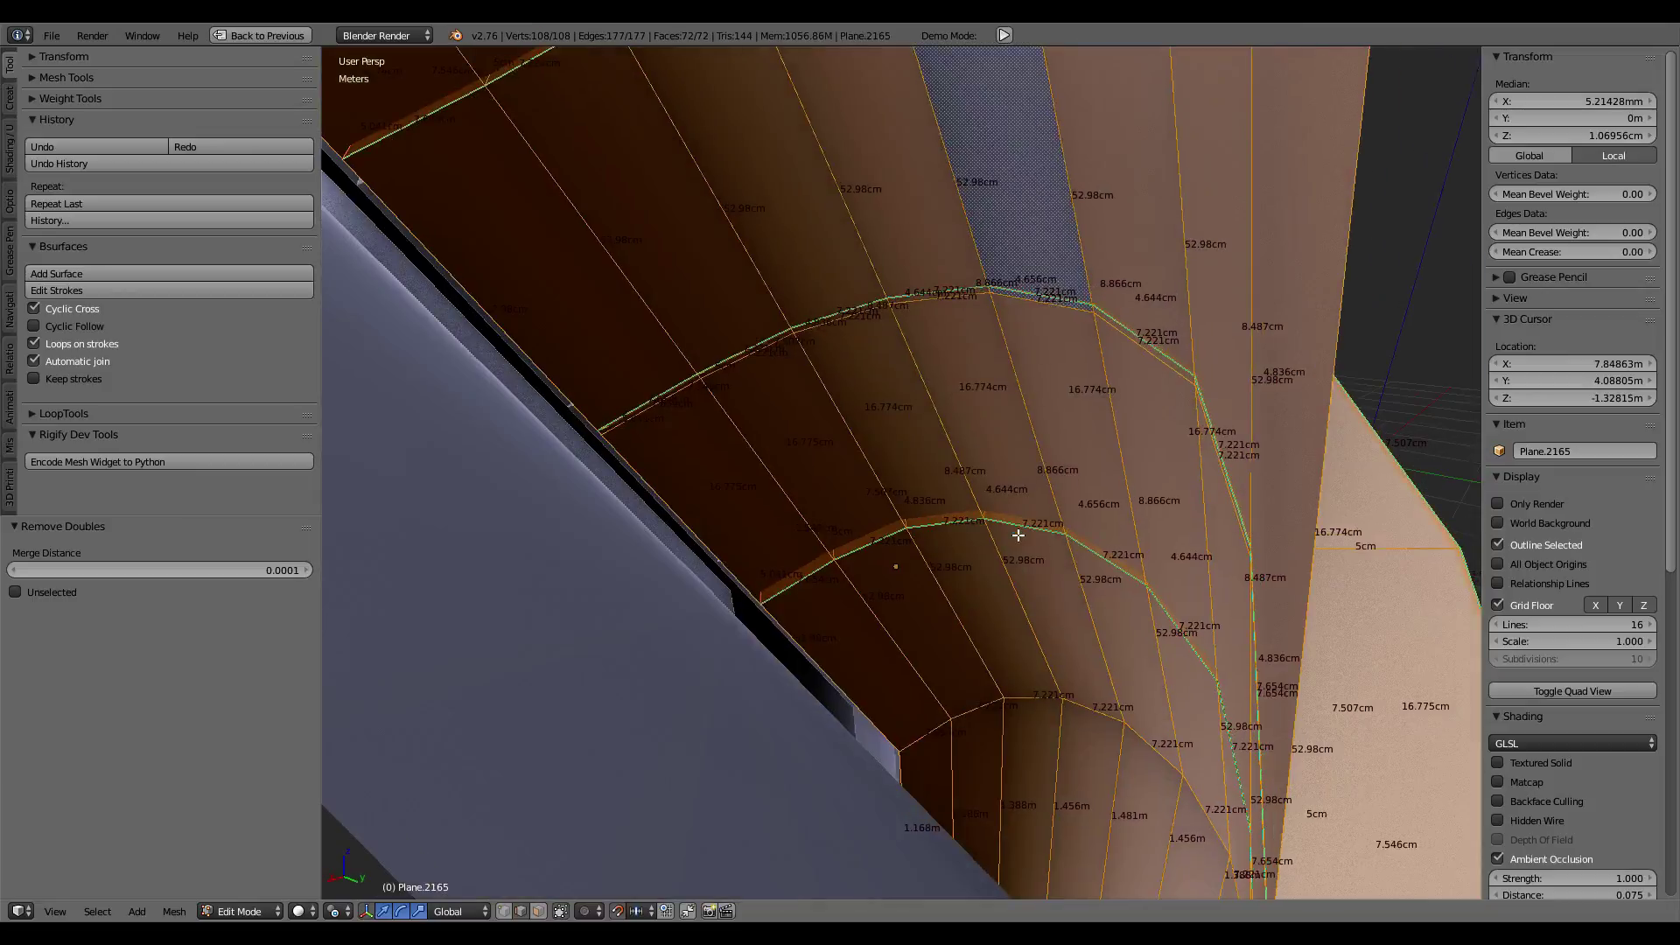
Step: Slide a ring loop down the middle pipe, then merge 9 more duplicate vertices
{"action": "right_click", "coordinate": [1098, 336], "text": "alt"}
{"action": "mouse_move", "coordinate": [1089, 319]}
{"action": "middle_mouse_down"}
{"action": "mouse_move", "coordinate": [832, 400]}
{"action": "mouse_move", "coordinate": [995, 389]}
{"action": "middle_mouse_up"}
{"action": "key", "text": "g"}
{"action": "key", "text": "g"}
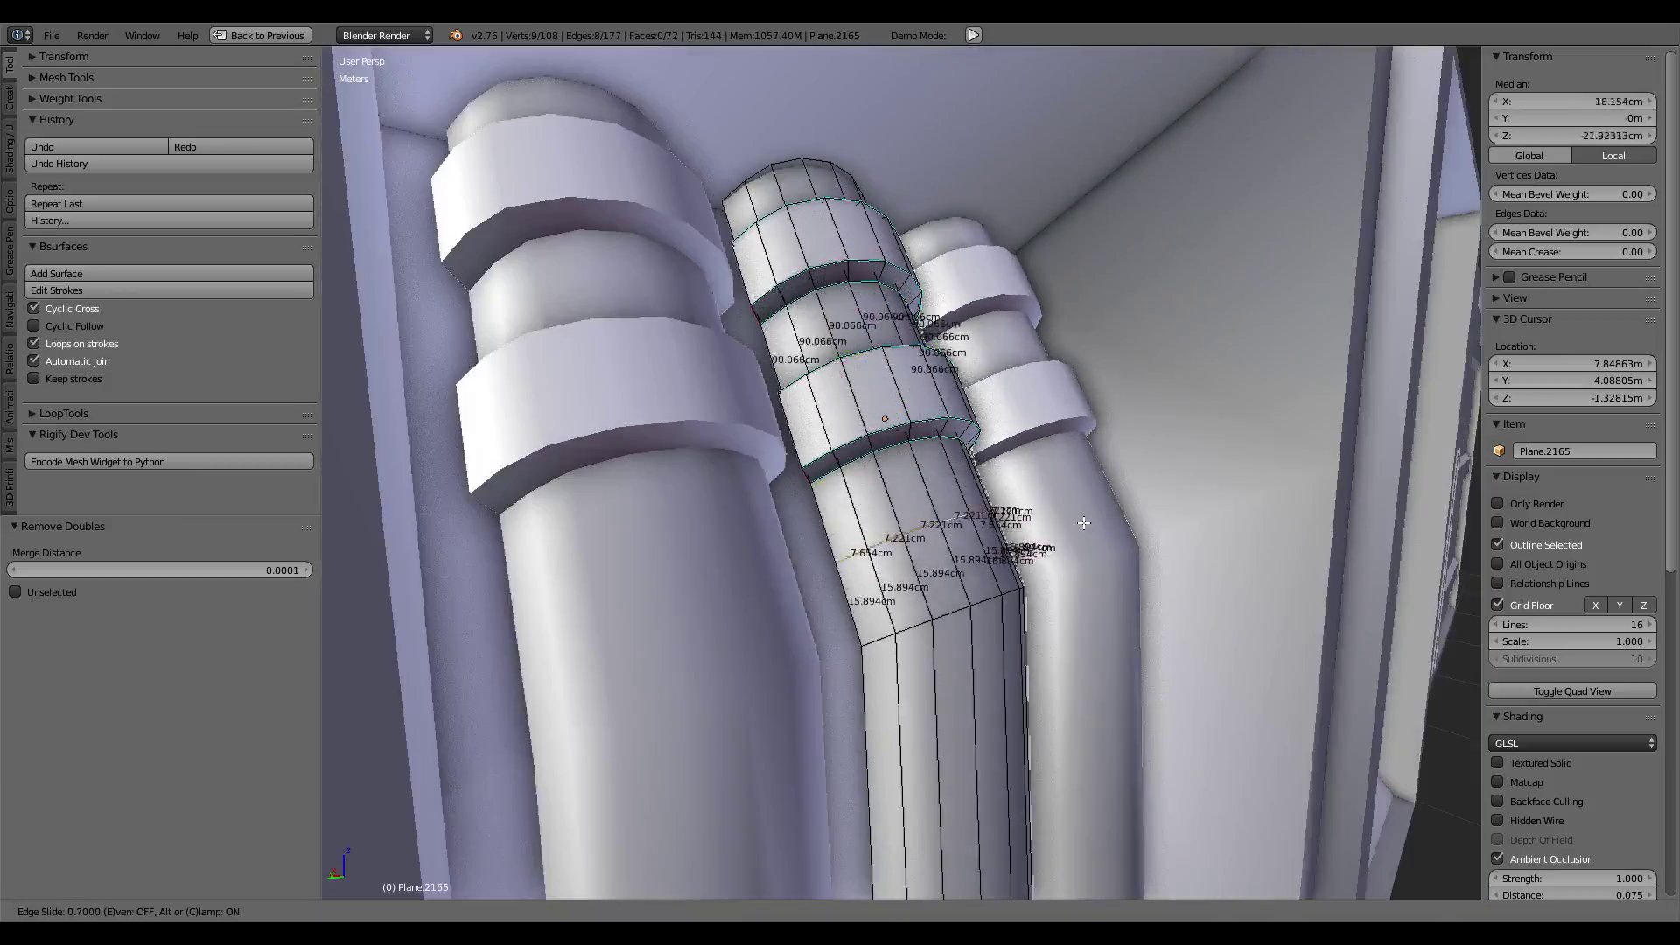
{"action": "left_click", "coordinate": [1141, 602]}
{"action": "key", "text": "ctrl+e"}
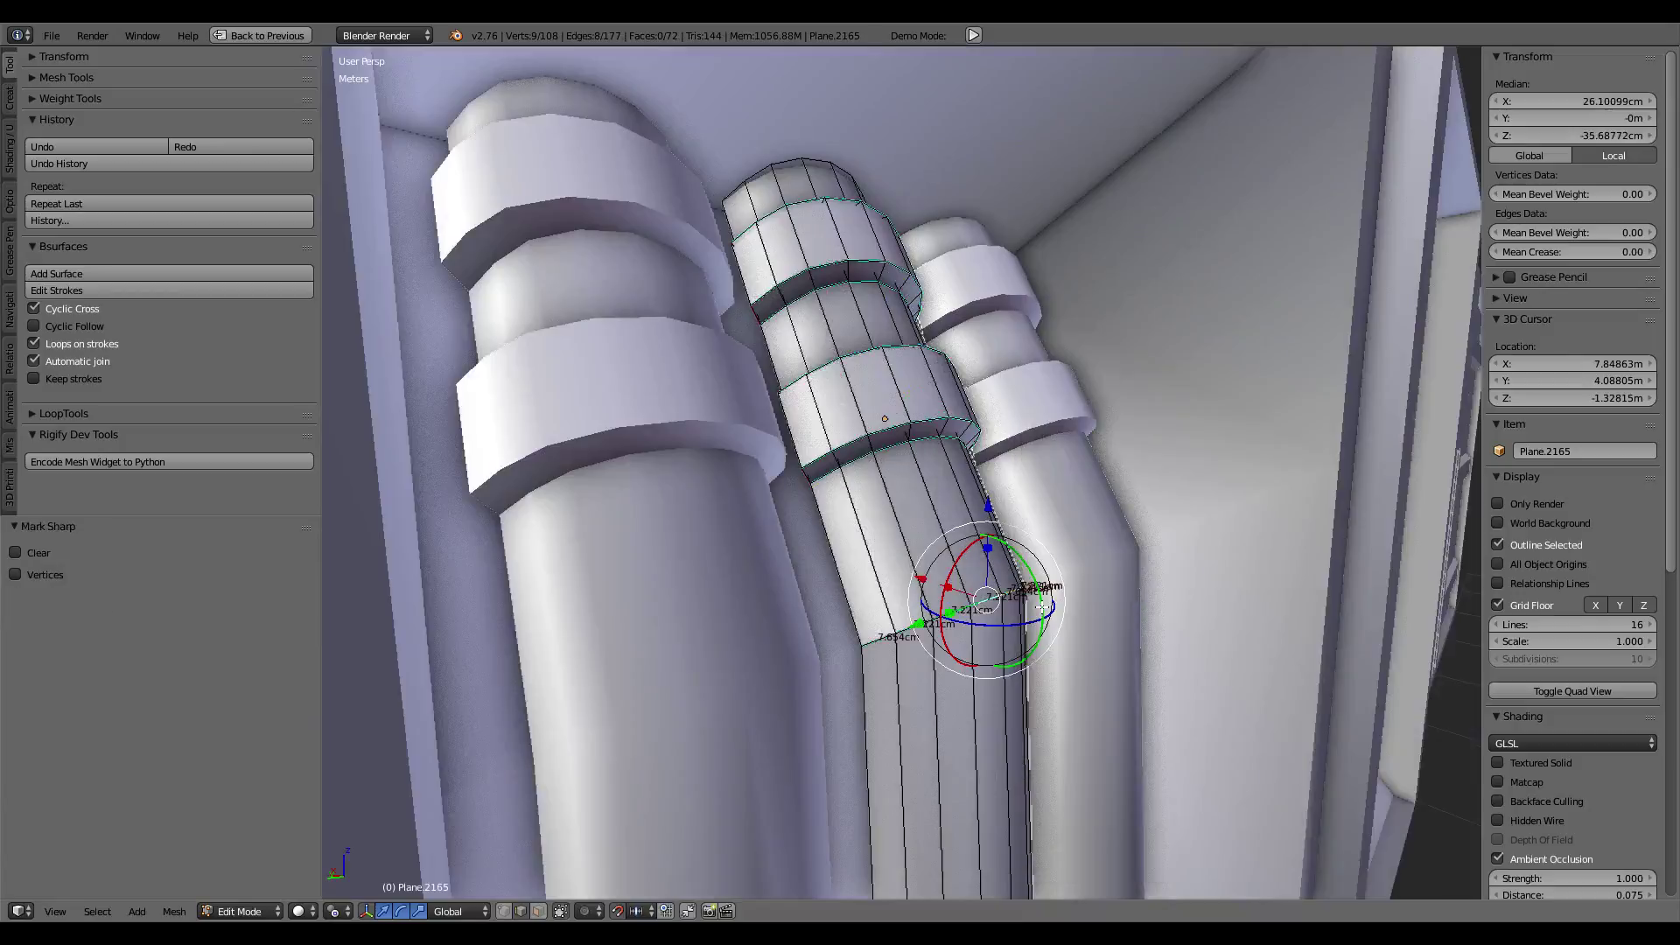
{"action": "key", "text": "a"}
{"action": "key", "text": "w"}
{"action": "left_click", "coordinate": [1161, 512]}
Step: Mark the linked ring edges sharp and return to Object Mode
{"action": "right_click", "coordinate": [978, 596]}
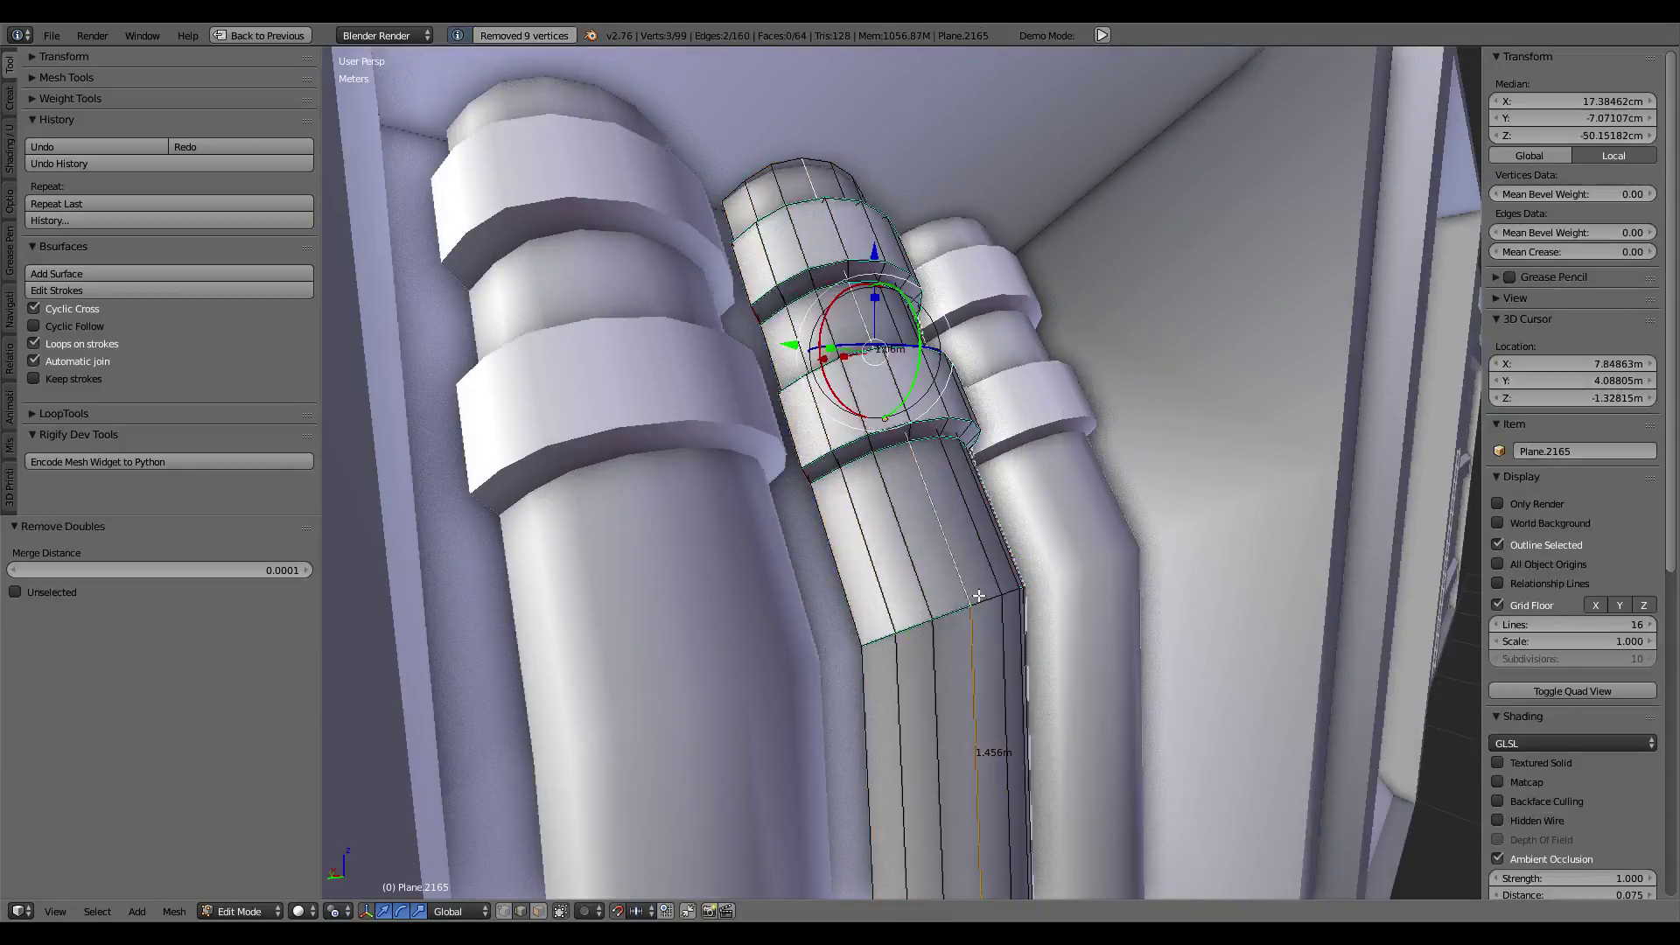
{"action": "key", "text": "l"}
{"action": "key", "text": "ctrl+e"}
{"action": "left_click", "coordinate": [1155, 469]}
{"action": "key", "text": "Tab"}
{"action": "scroll", "coordinate": [969, 420], "scroll_direction": "down", "scroll_amount": 8}
Step: Mark the selected edges of the middle pipe sharp
{"action": "middle_click_drag", "start_coordinate": [969, 420], "coordinate": [795, 394]}
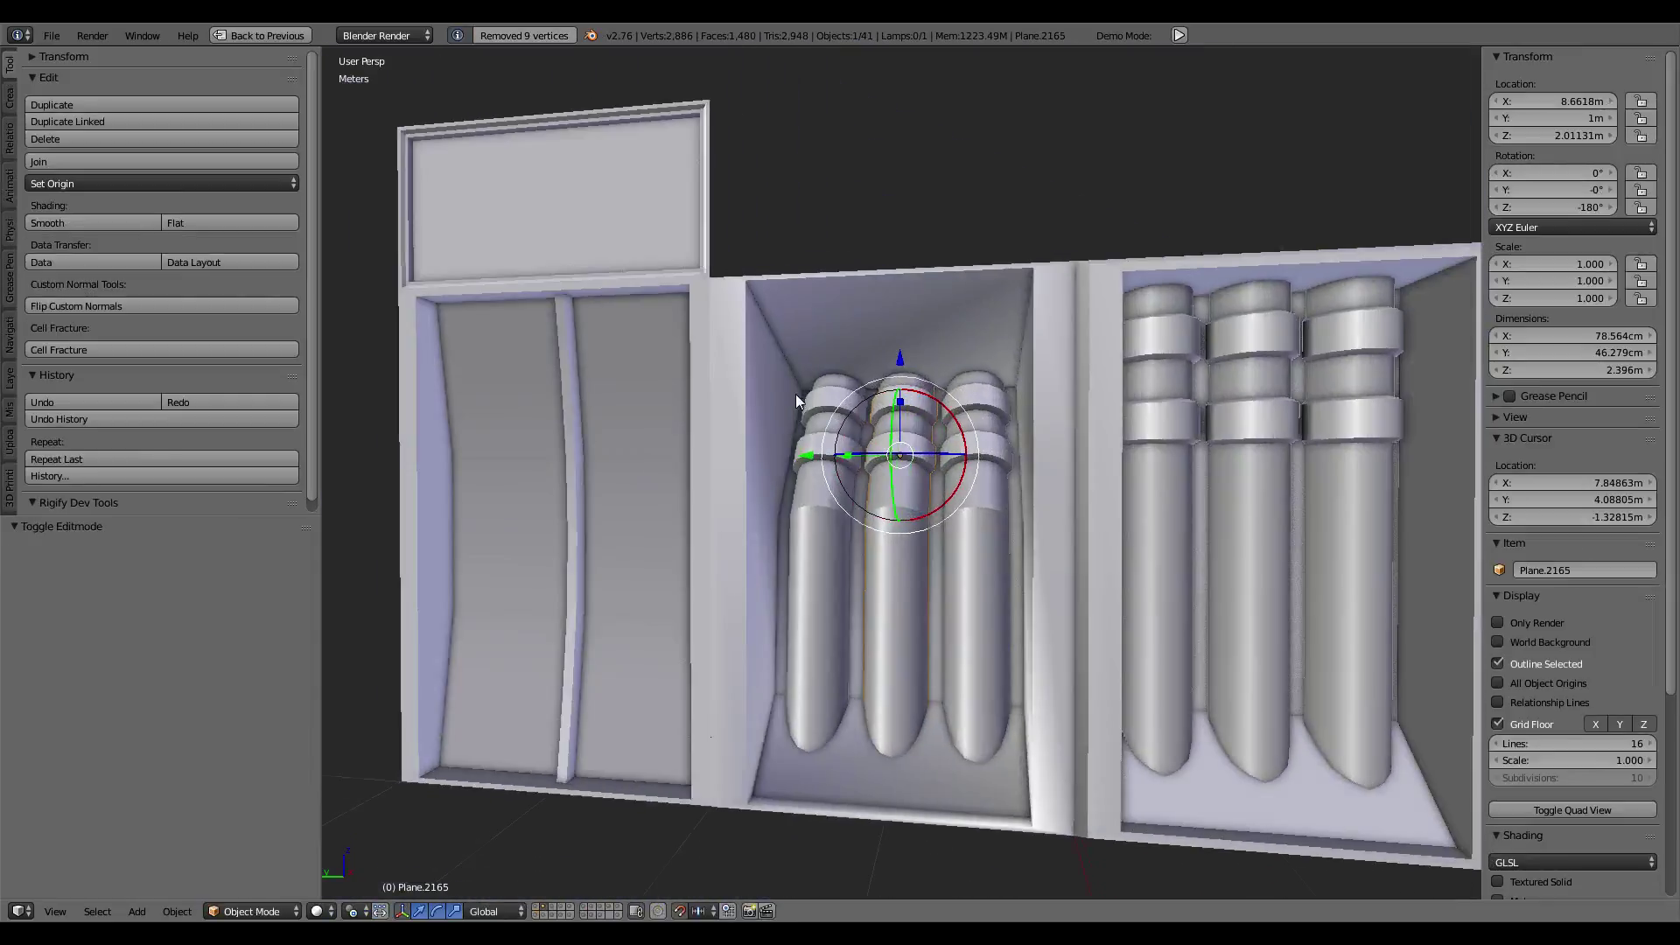
{"action": "scroll", "coordinate": [795, 394], "scroll_direction": "up", "scroll_amount": 6}
{"action": "key", "text": "Tab"}
{"action": "key", "text": "ctrl+e"}
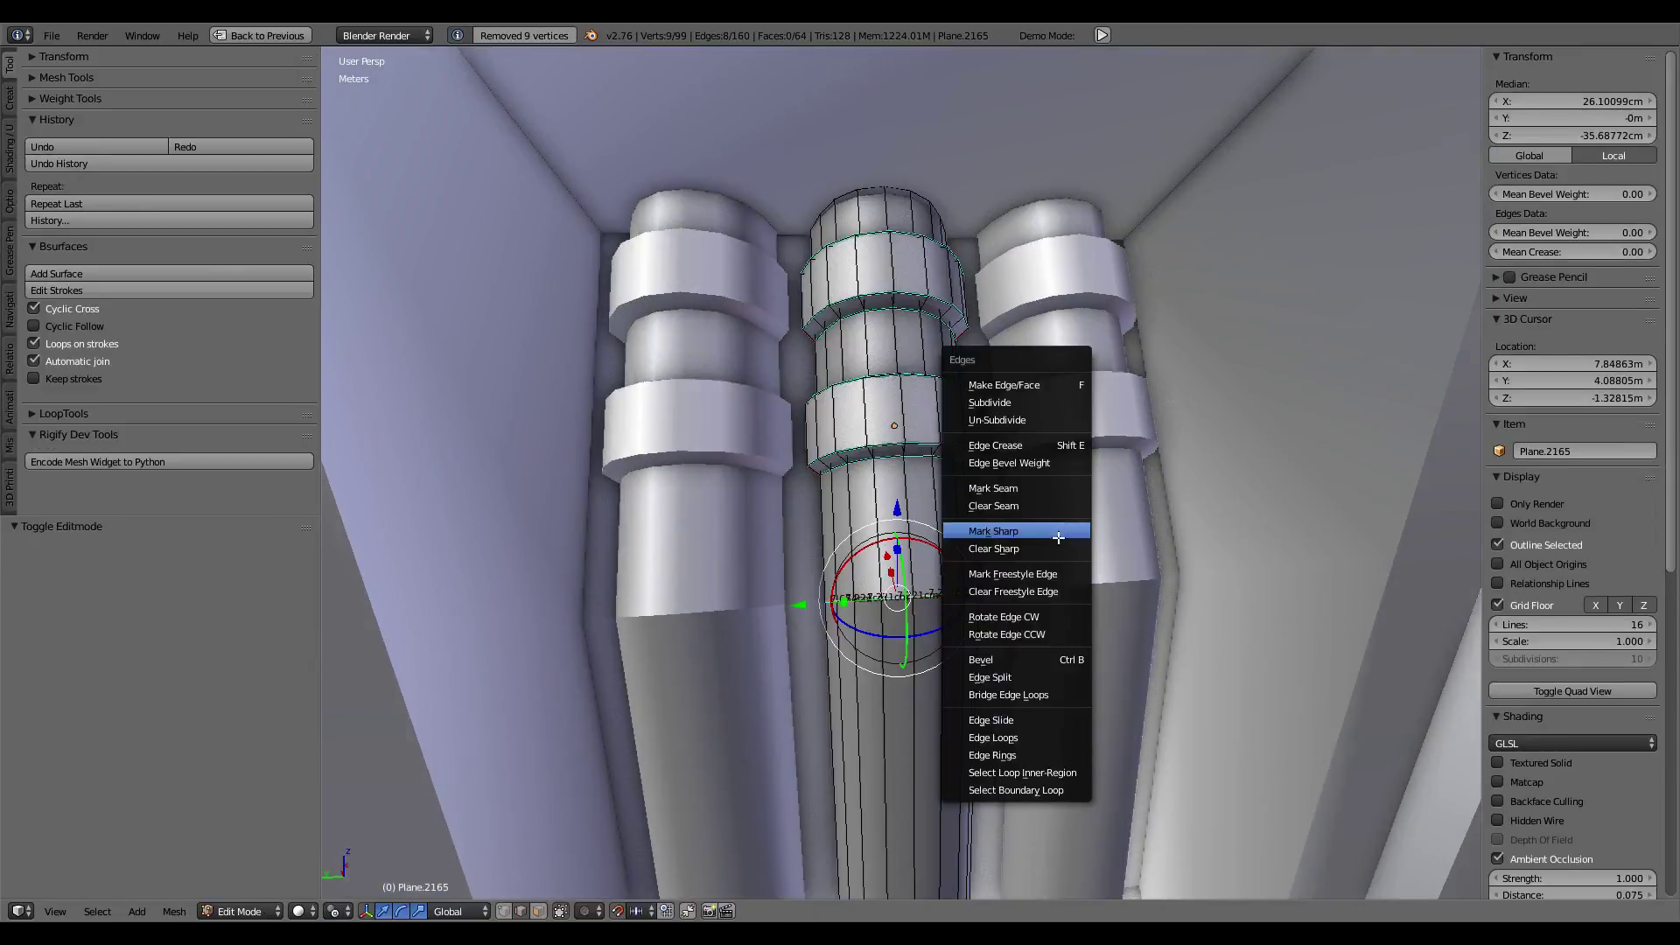
{"action": "left_click", "coordinate": [1050, 546]}
{"action": "key", "text": "Tab"}
Step: On the pipe bay box, clear sharp from two corner edges and mark them as a seam
{"action": "scroll", "coordinate": [968, 504], "scroll_direction": "down", "scroll_amount": 5}
{"action": "middle_click_drag", "start_coordinate": [968, 504], "coordinate": [960, 375]}
{"action": "scroll", "coordinate": [953, 481], "scroll_direction": "up", "scroll_amount": 2}
{"action": "key", "text": "Tab"}
{"action": "key", "text": "Tab"}
{"action": "right_click", "coordinate": [1010, 318]}
{"action": "key", "text": "Tab"}
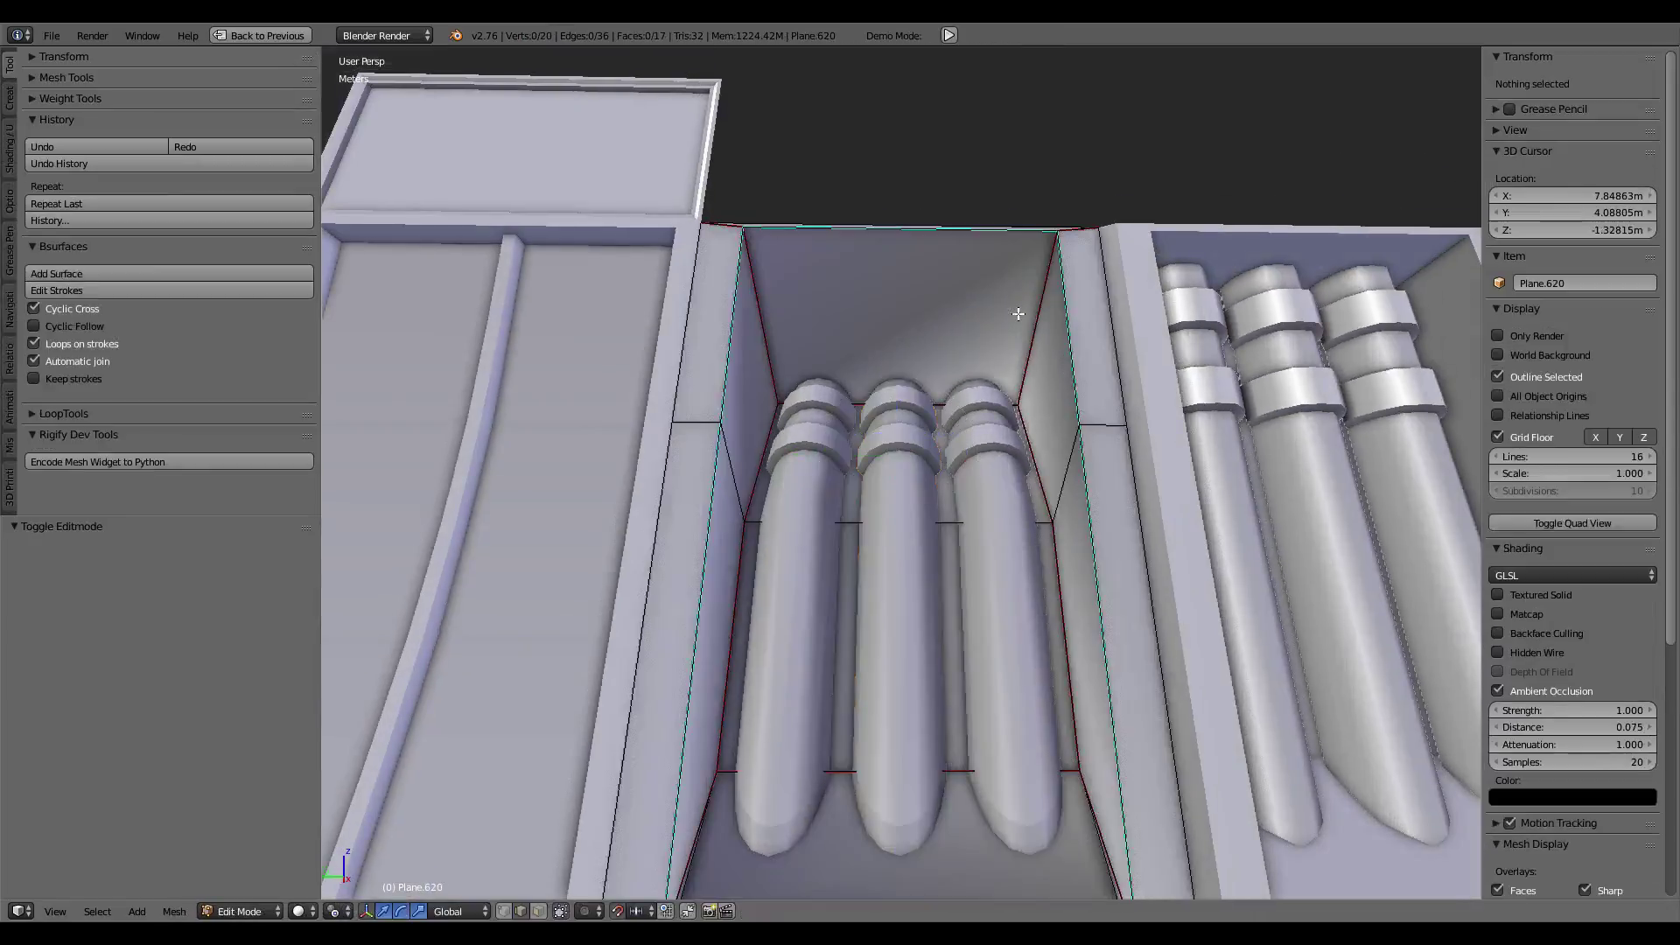
{"action": "right_click", "coordinate": [1039, 323], "text": "shift"}
{"action": "key", "text": "ctrl+e"}
{"action": "left_click", "coordinate": [1095, 305]}
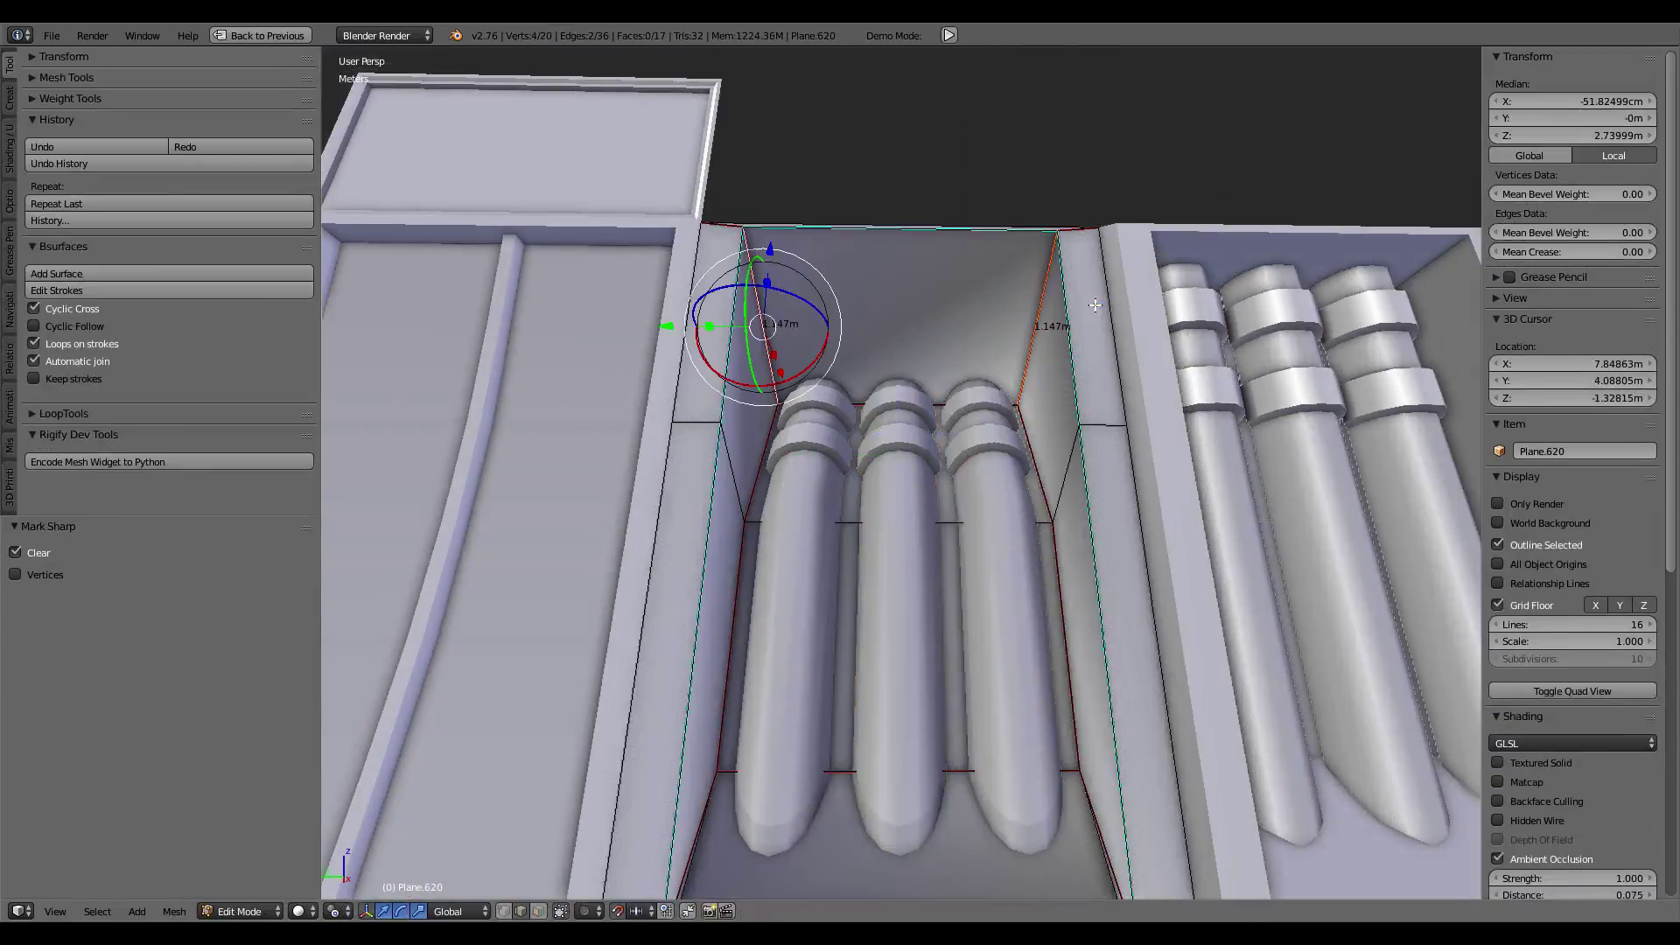
{"action": "key", "text": "ctrl+e"}
{"action": "left_click", "coordinate": [1023, 234]}
Step: Select four more edges around the pipe bay box and mark them sharp
{"action": "mouse_move", "coordinate": [1022, 235]}
{"action": "middle_mouse_down"}
{"action": "mouse_move", "coordinate": [1001, 262]}
{"action": "mouse_move", "coordinate": [1032, 383]}
{"action": "middle_mouse_up"}
{"action": "right_click", "coordinate": [1033, 384]}
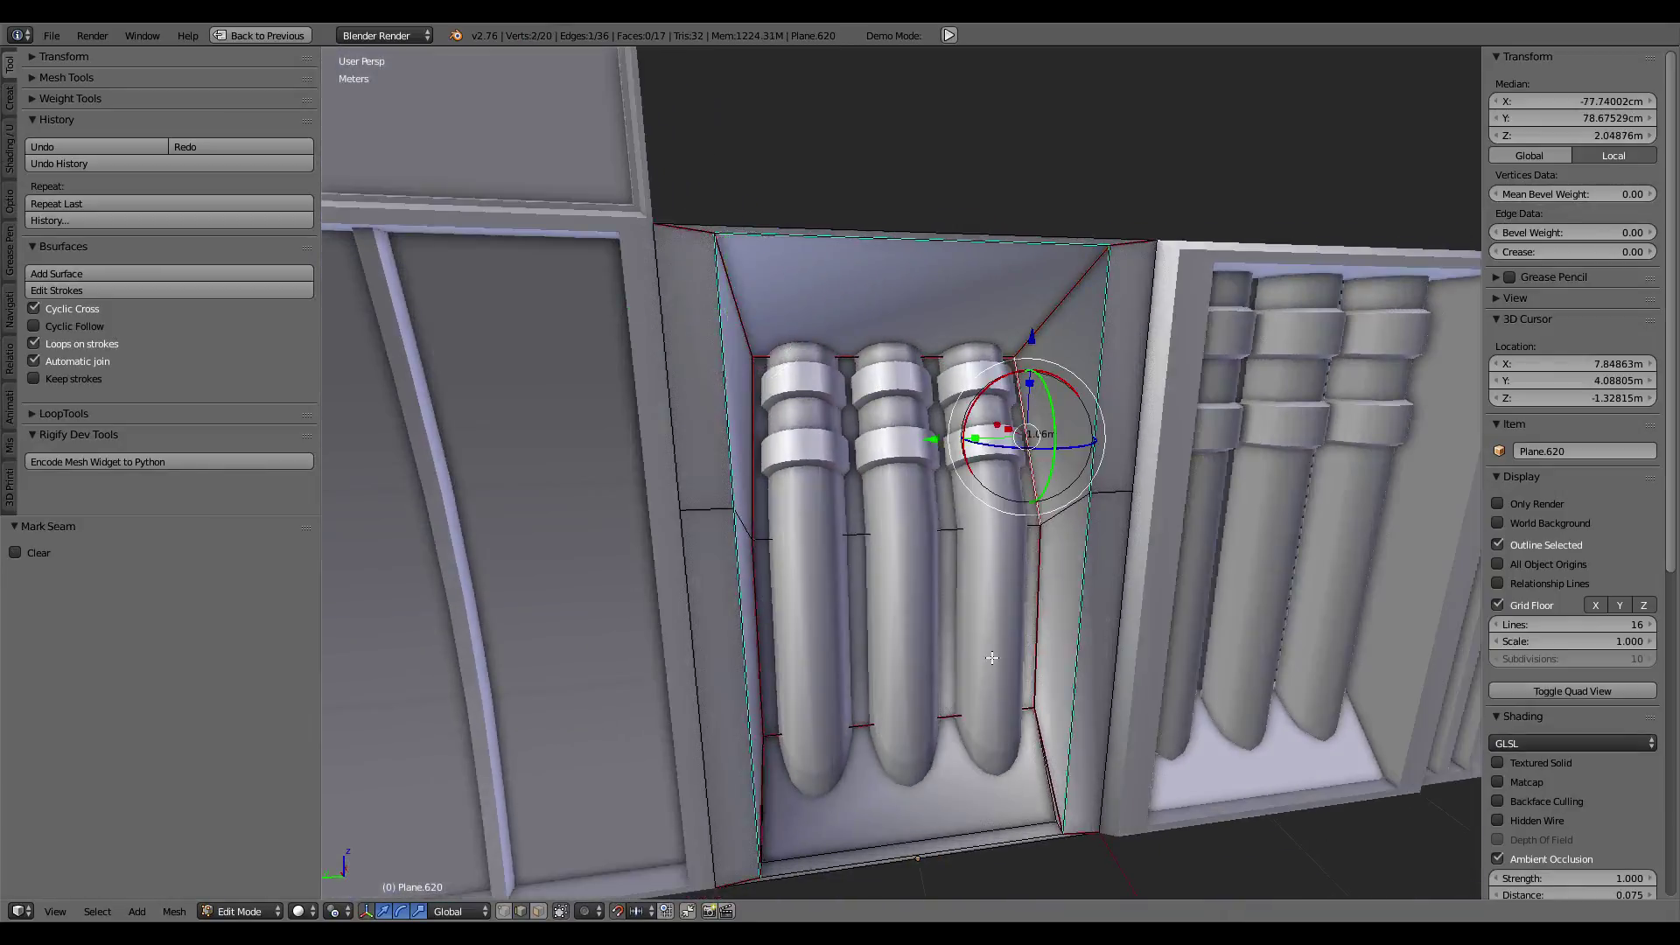
{"action": "right_click", "coordinate": [1021, 604], "text": "shift"}
{"action": "middle_click_drag", "start_coordinate": [1021, 604], "coordinate": [1015, 612]}
{"action": "right_click", "coordinate": [757, 462], "text": "shift"}
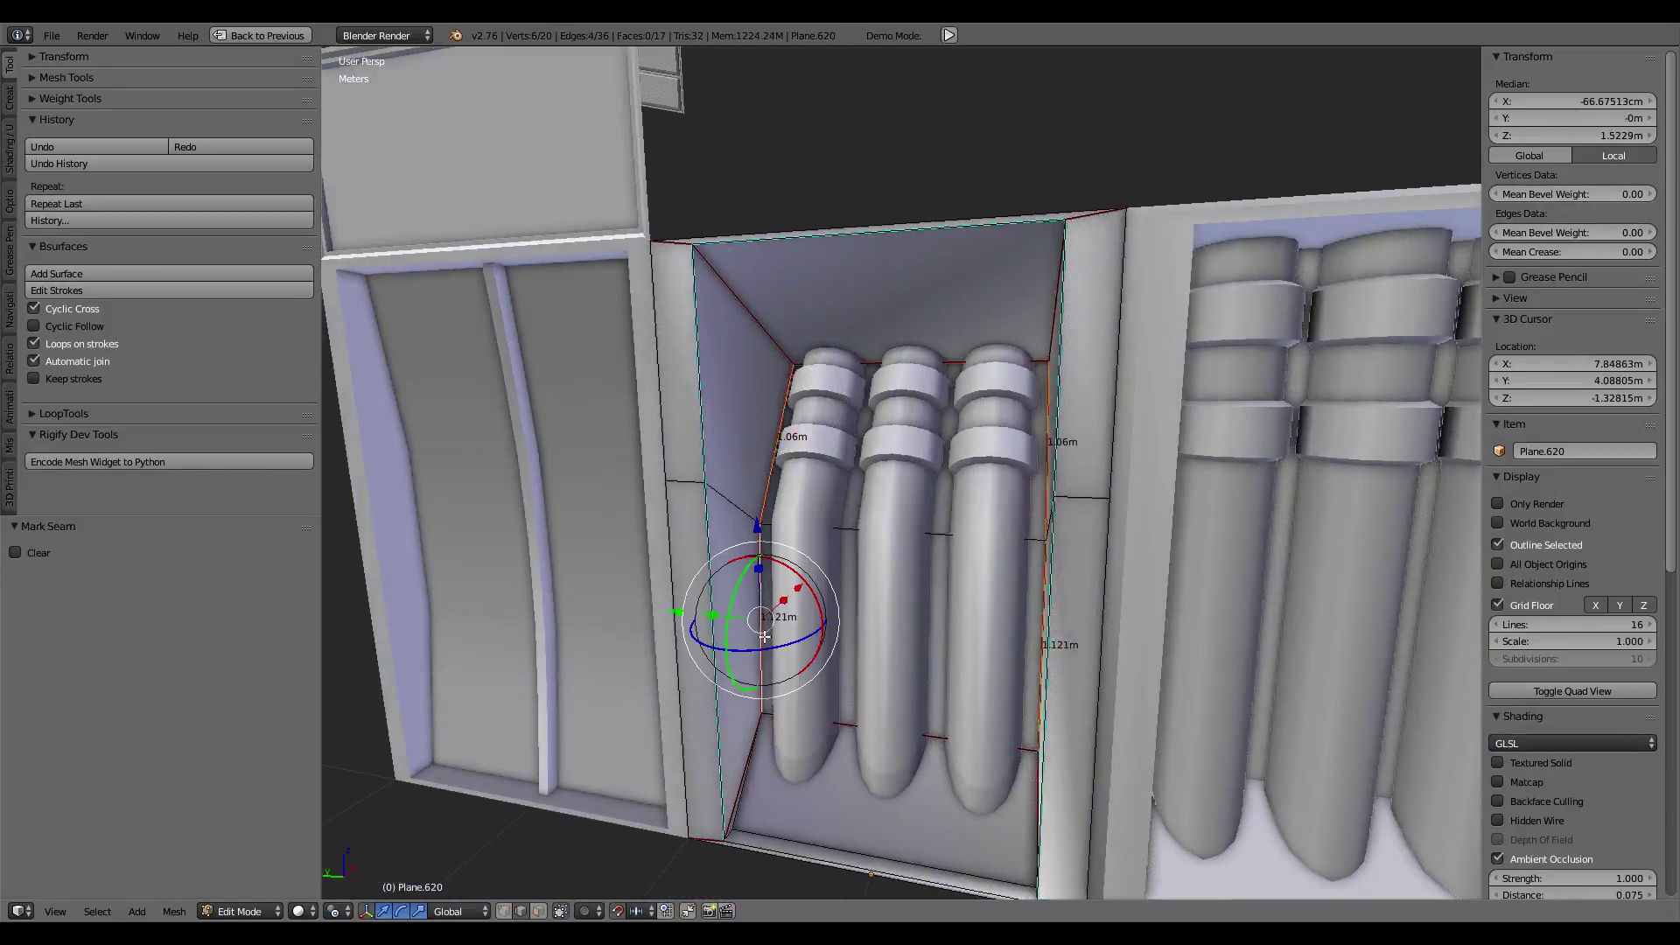
{"action": "right_click", "coordinate": [787, 838], "text": "shift"}
{"action": "middle_click_drag", "start_coordinate": [787, 837], "coordinate": [1042, 753]}
{"action": "key", "text": "ctrl+e"}
{"action": "key", "text": "Escape"}
{"action": "left_click", "coordinate": [1268, 565]}
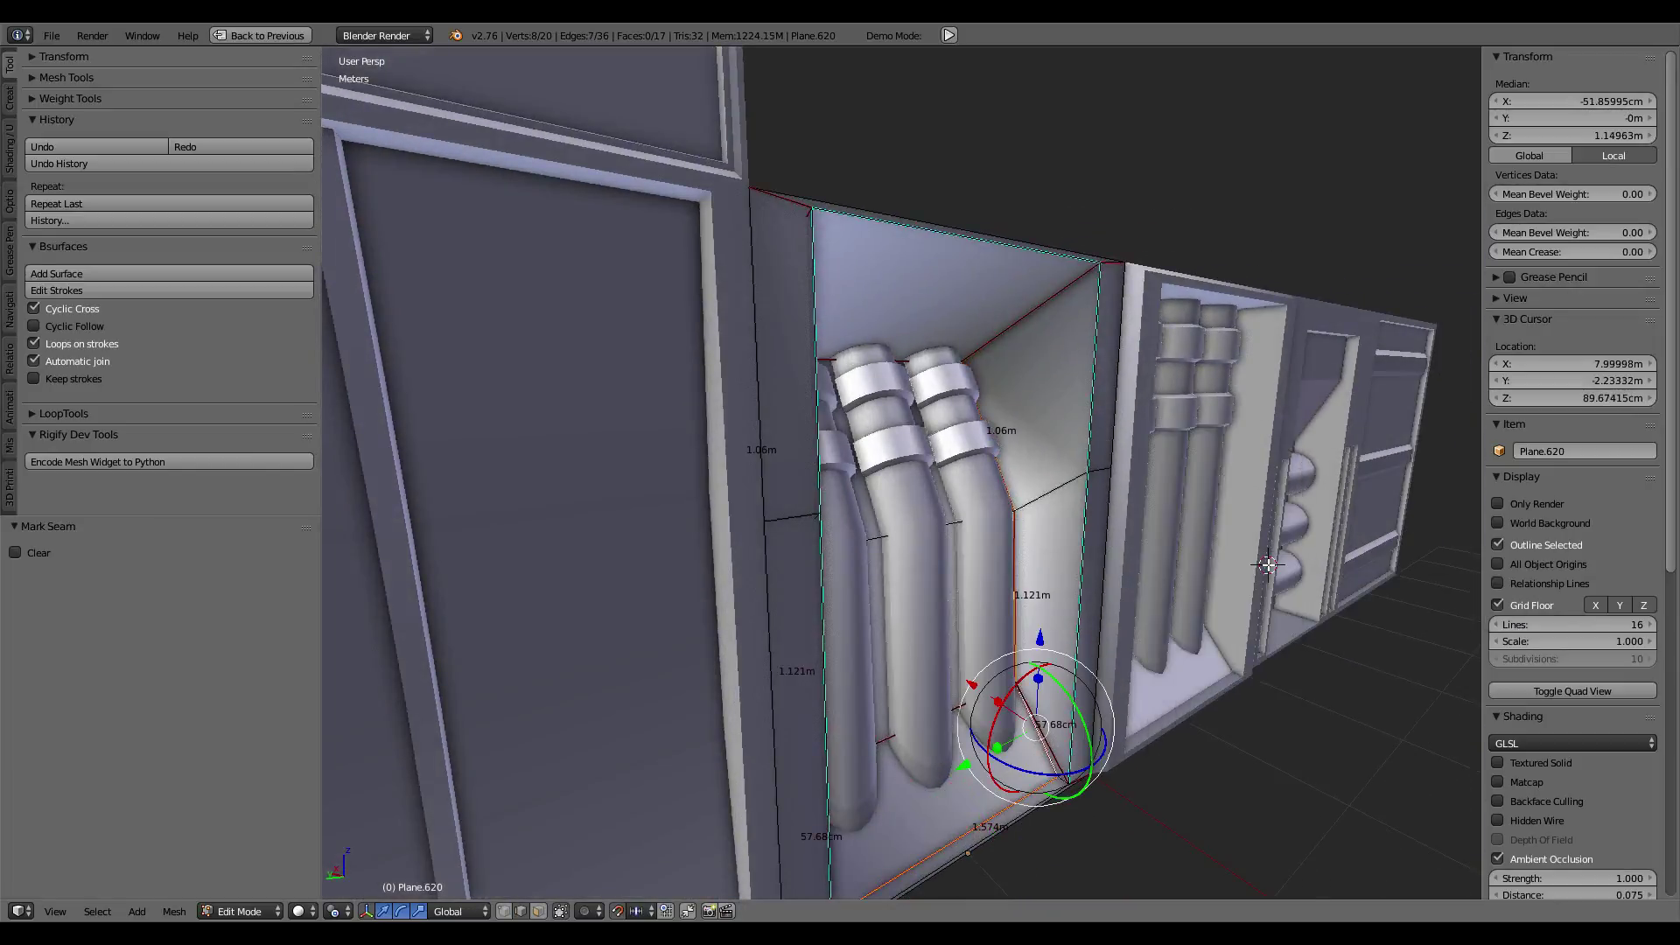
{"action": "key", "text": "ctrl+e"}
{"action": "left_click", "coordinate": [1260, 608]}
Step: Mark one vertical edge and the left diagonal edge of the box sharp
{"action": "middle_click_drag", "start_coordinate": [1261, 608], "coordinate": [1085, 391]}
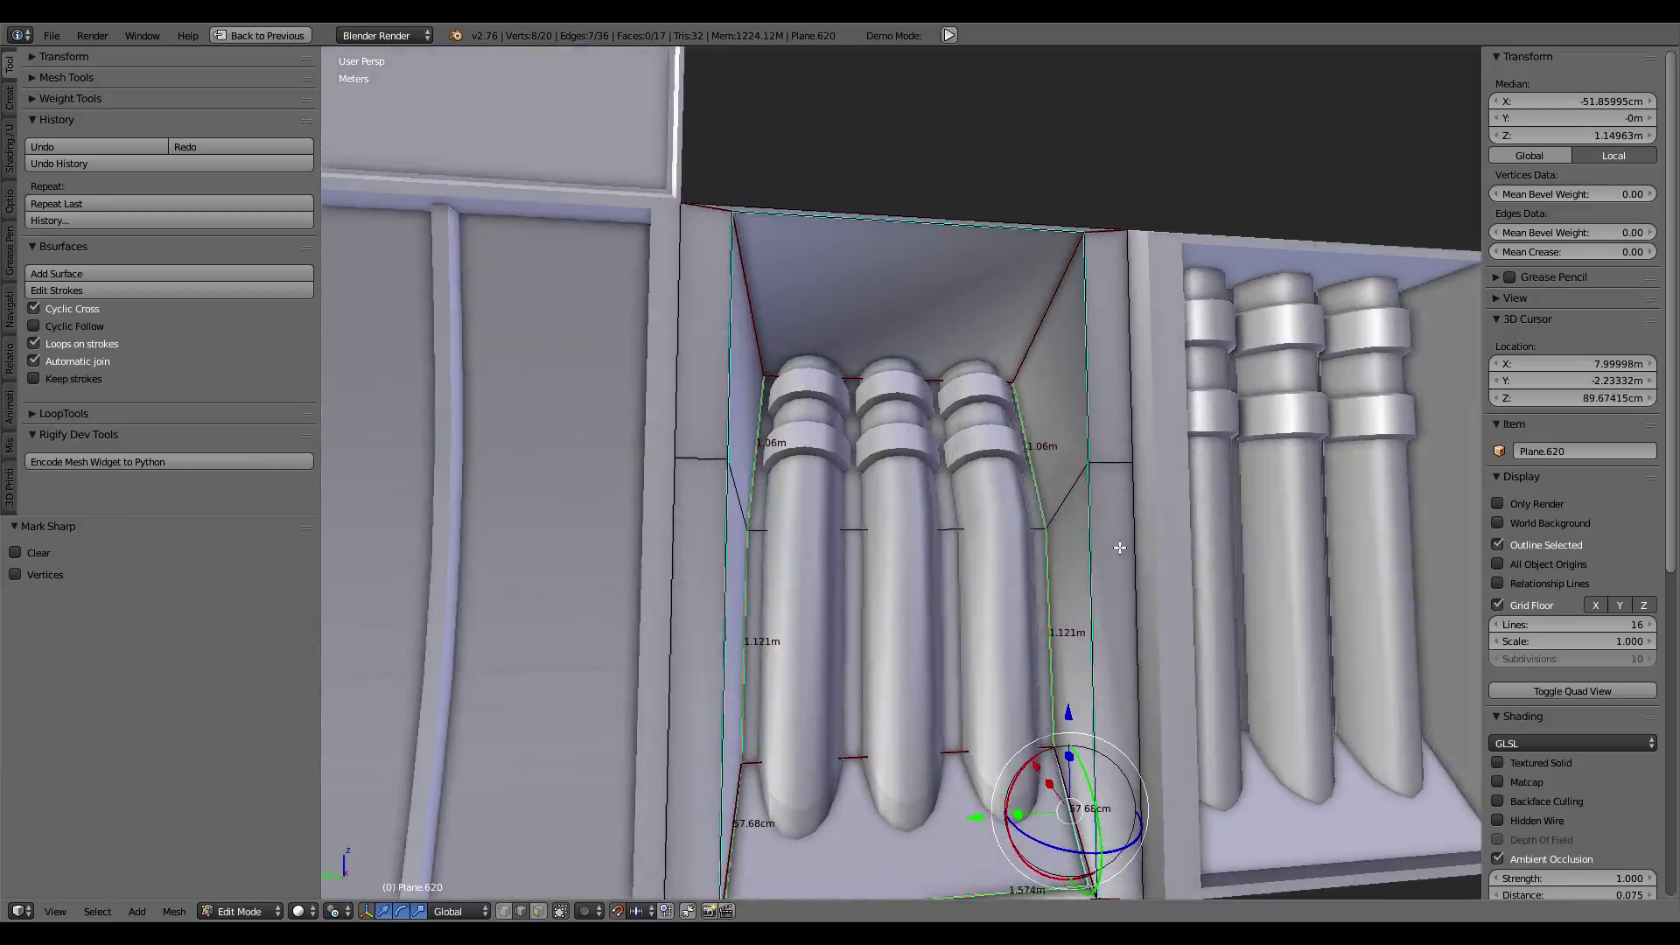
{"action": "right_click", "coordinate": [1085, 392]}
{"action": "key", "text": "ctrl+e"}
{"action": "left_click", "coordinate": [1369, 337]}
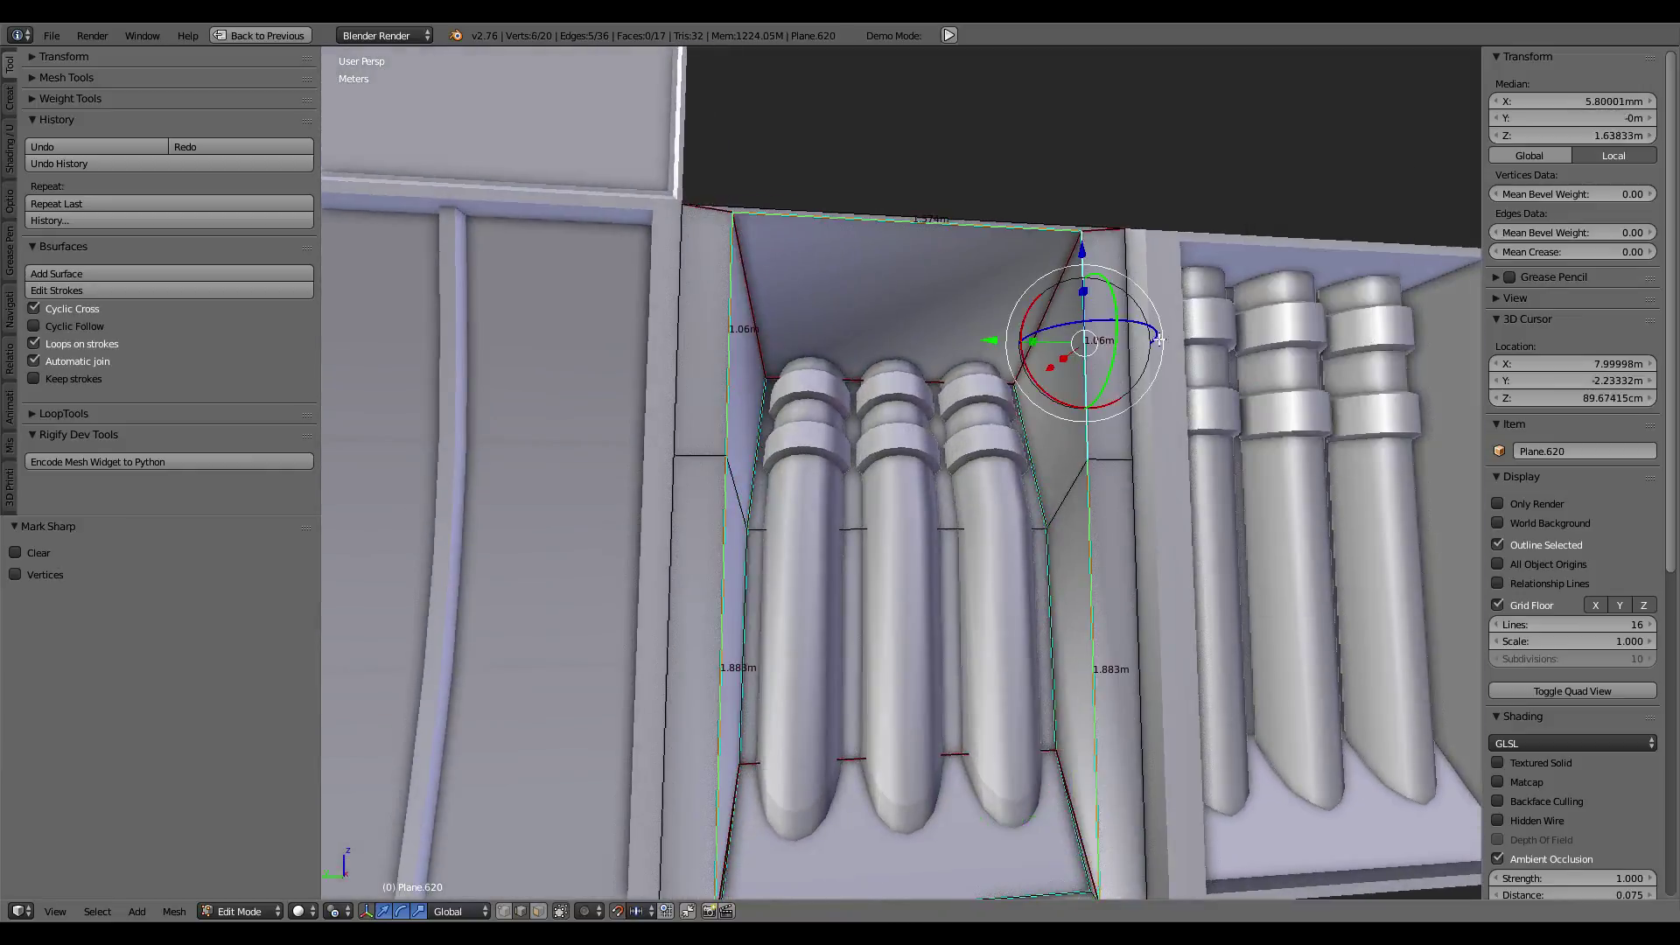
{"action": "scroll", "coordinate": [1137, 394], "scroll_direction": "down", "scroll_amount": 3}
{"action": "scroll", "coordinate": [1051, 327], "scroll_direction": "up", "scroll_amount": 3}
{"action": "right_click", "coordinate": [1051, 326]}
{"action": "right_click", "coordinate": [748, 314]}
{"action": "key", "text": "ctrl+e"}
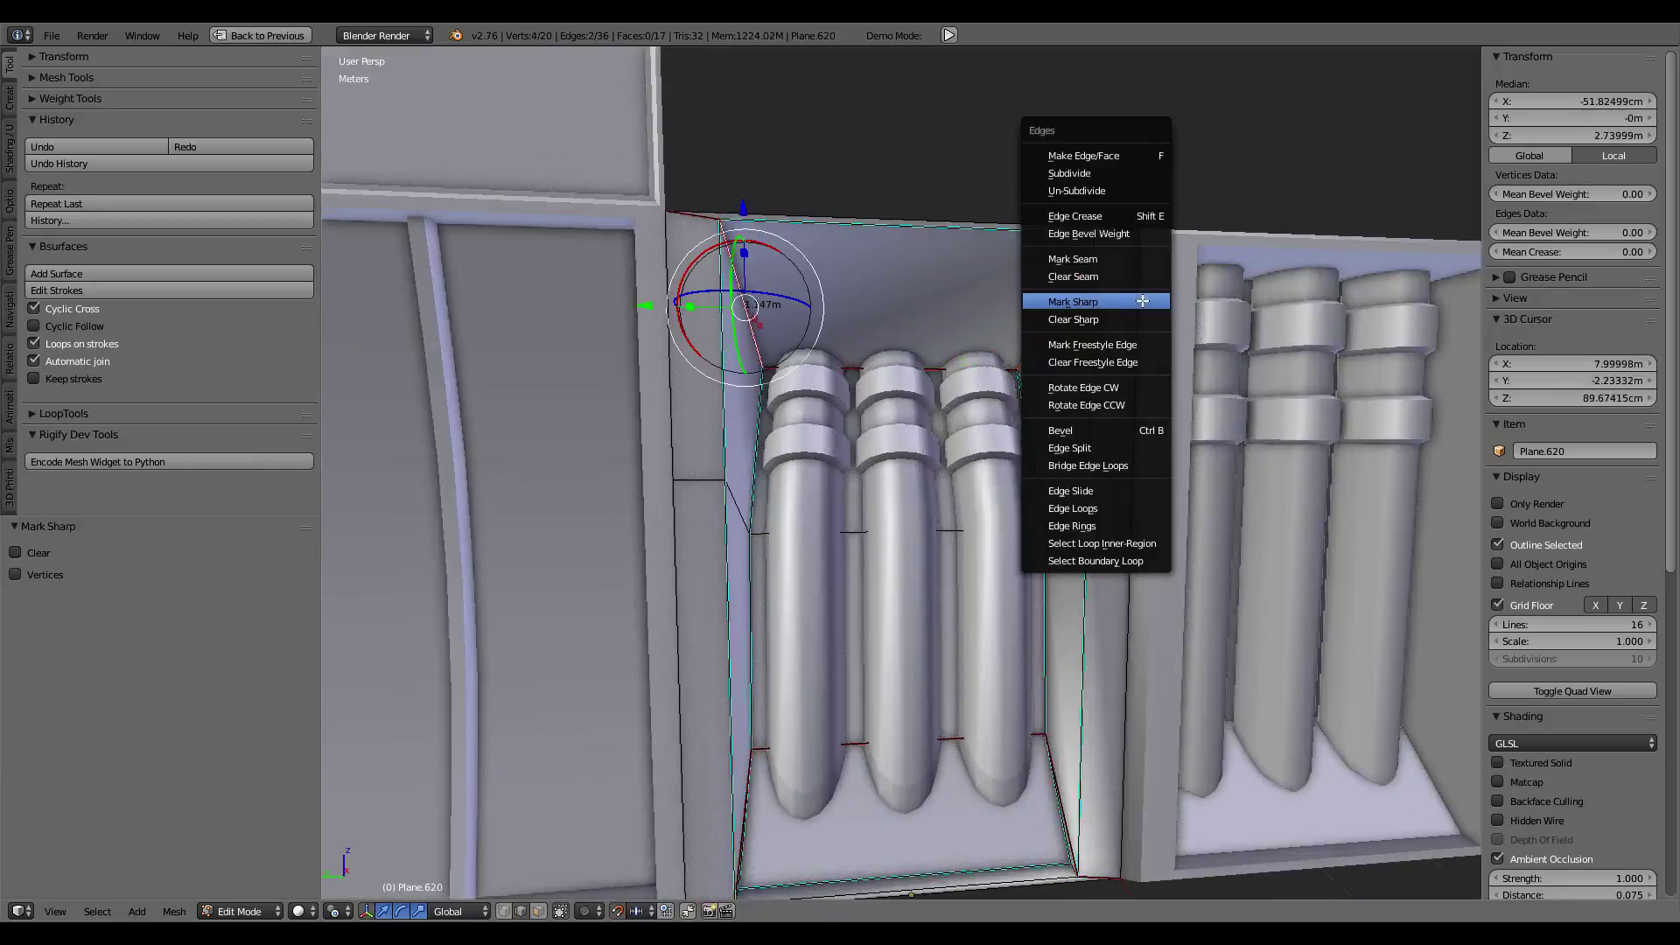
{"action": "left_click", "coordinate": [1107, 192]}
Step: Return to the box mesh and mark the remaining selected frame edges sharp
{"action": "key", "text": "Tab"}
{"action": "scroll", "coordinate": [1046, 333], "scroll_direction": "down", "scroll_amount": 5}
{"action": "middle_click_drag", "start_coordinate": [1047, 333], "coordinate": [1020, 371]}
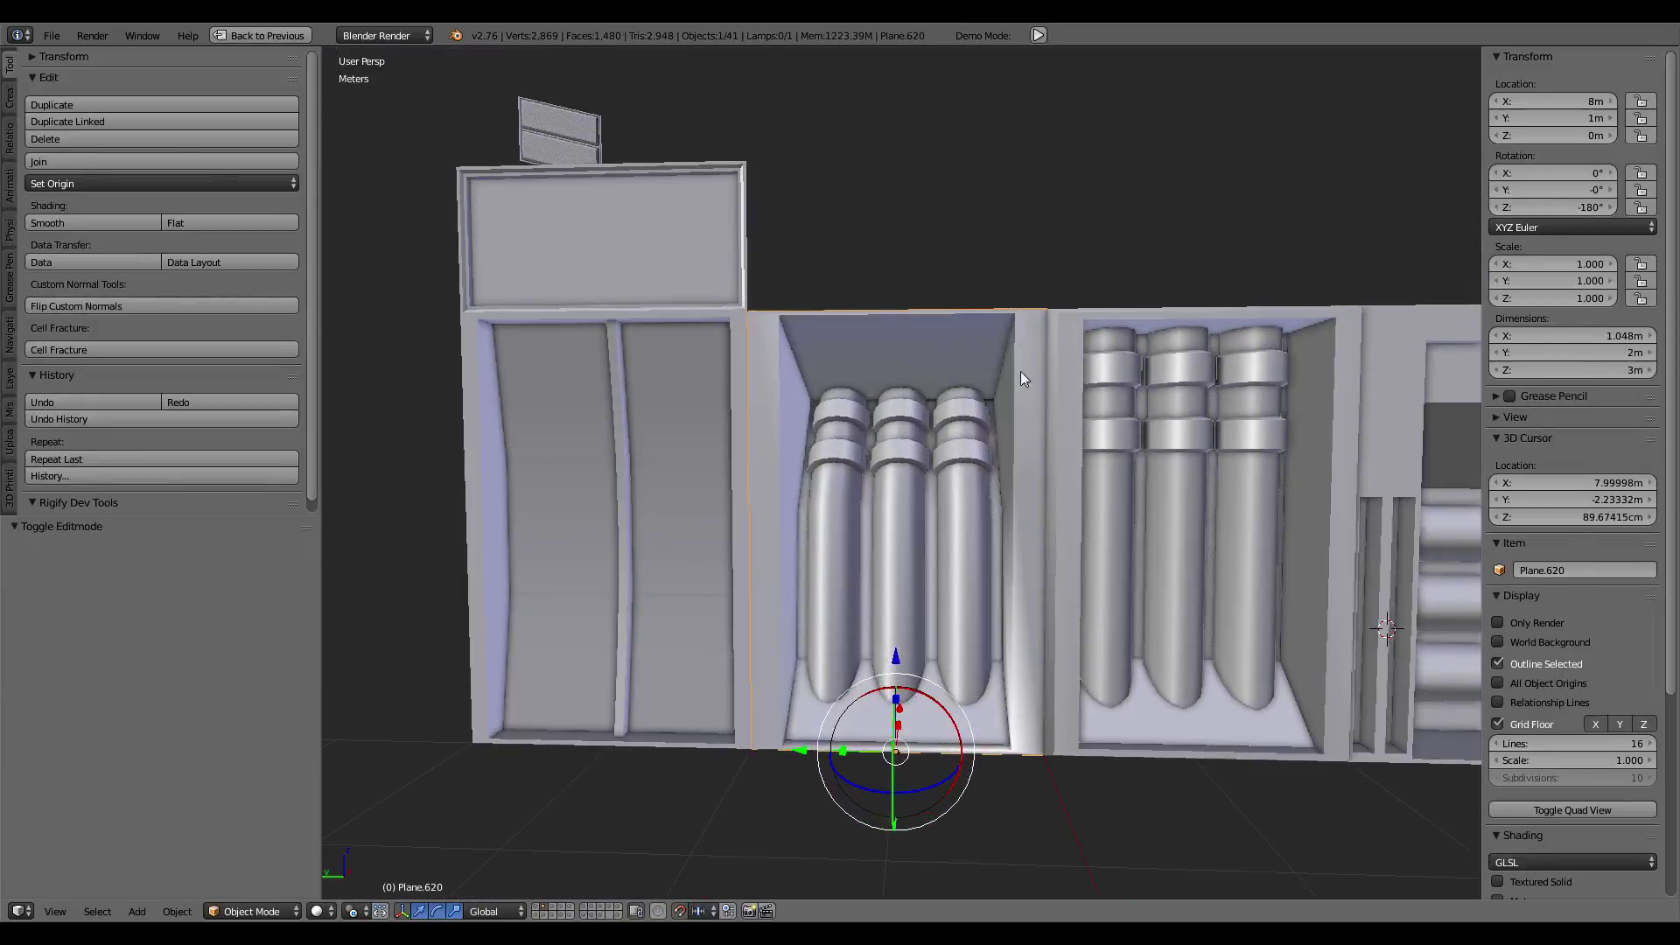
{"action": "key", "text": "Tab"}
{"action": "key", "text": "ctrl+e"}
{"action": "left_click", "coordinate": [1105, 470]}
{"action": "scroll", "coordinate": [1104, 470], "scroll_direction": "up", "scroll_amount": 4}
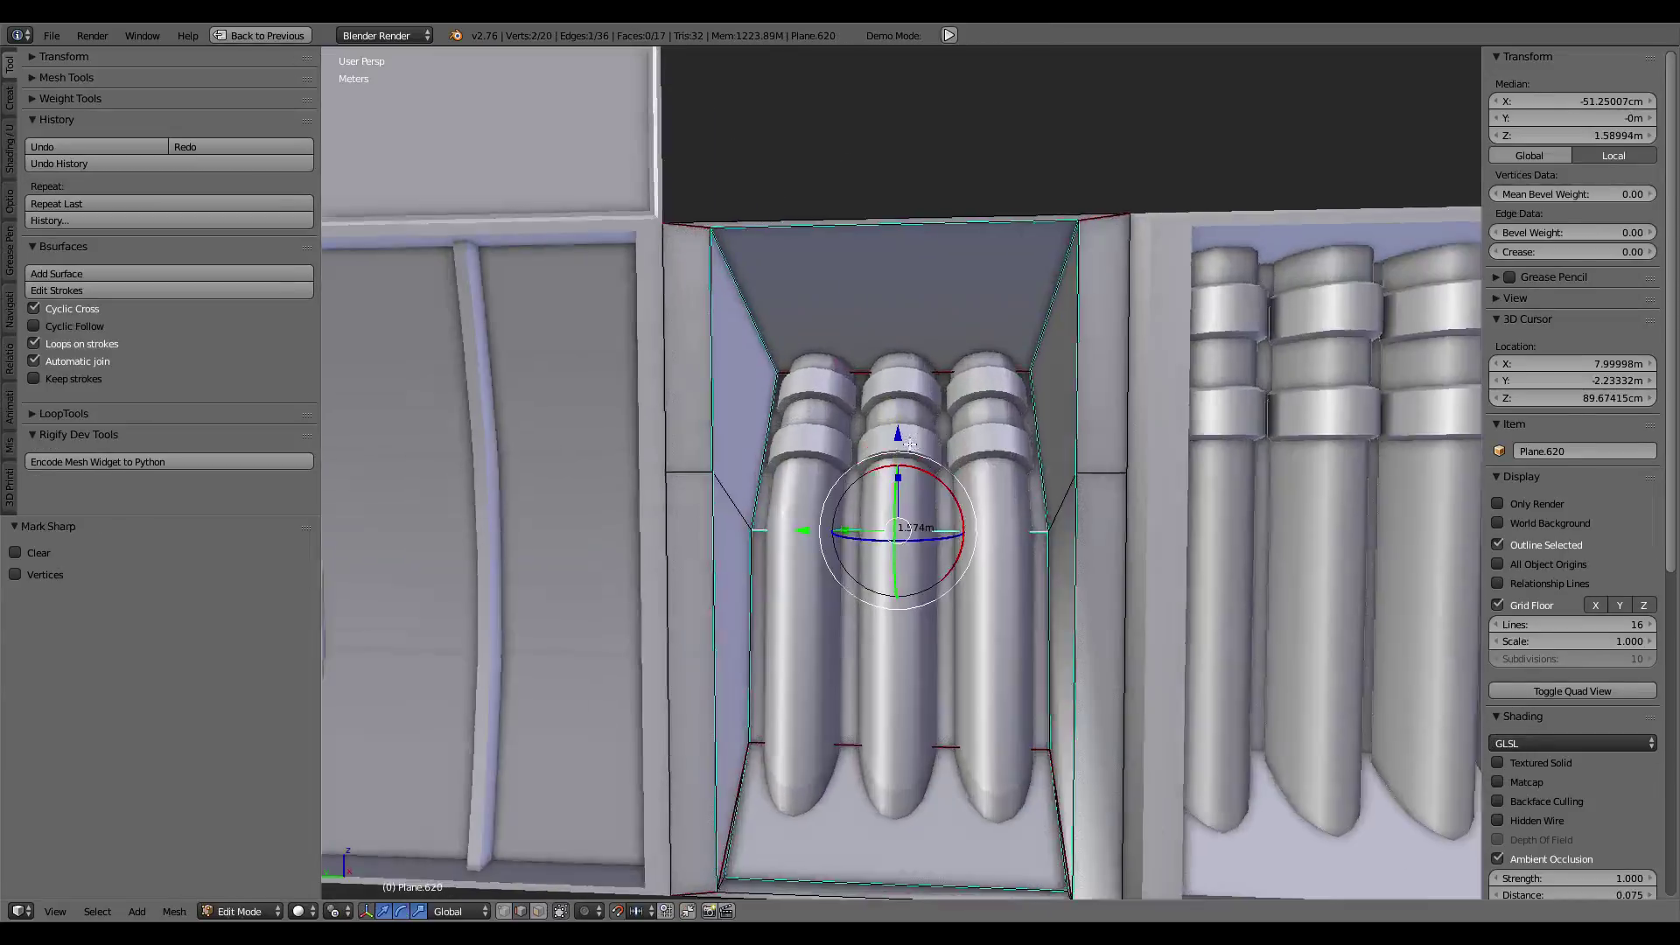
{"action": "mouse_move", "coordinate": [1104, 470]}
{"action": "middle_mouse_down"}
{"action": "mouse_move", "coordinate": [883, 421]}
{"action": "mouse_move", "coordinate": [984, 432]}
{"action": "mouse_move", "coordinate": [1042, 461]}
{"action": "middle_mouse_up"}
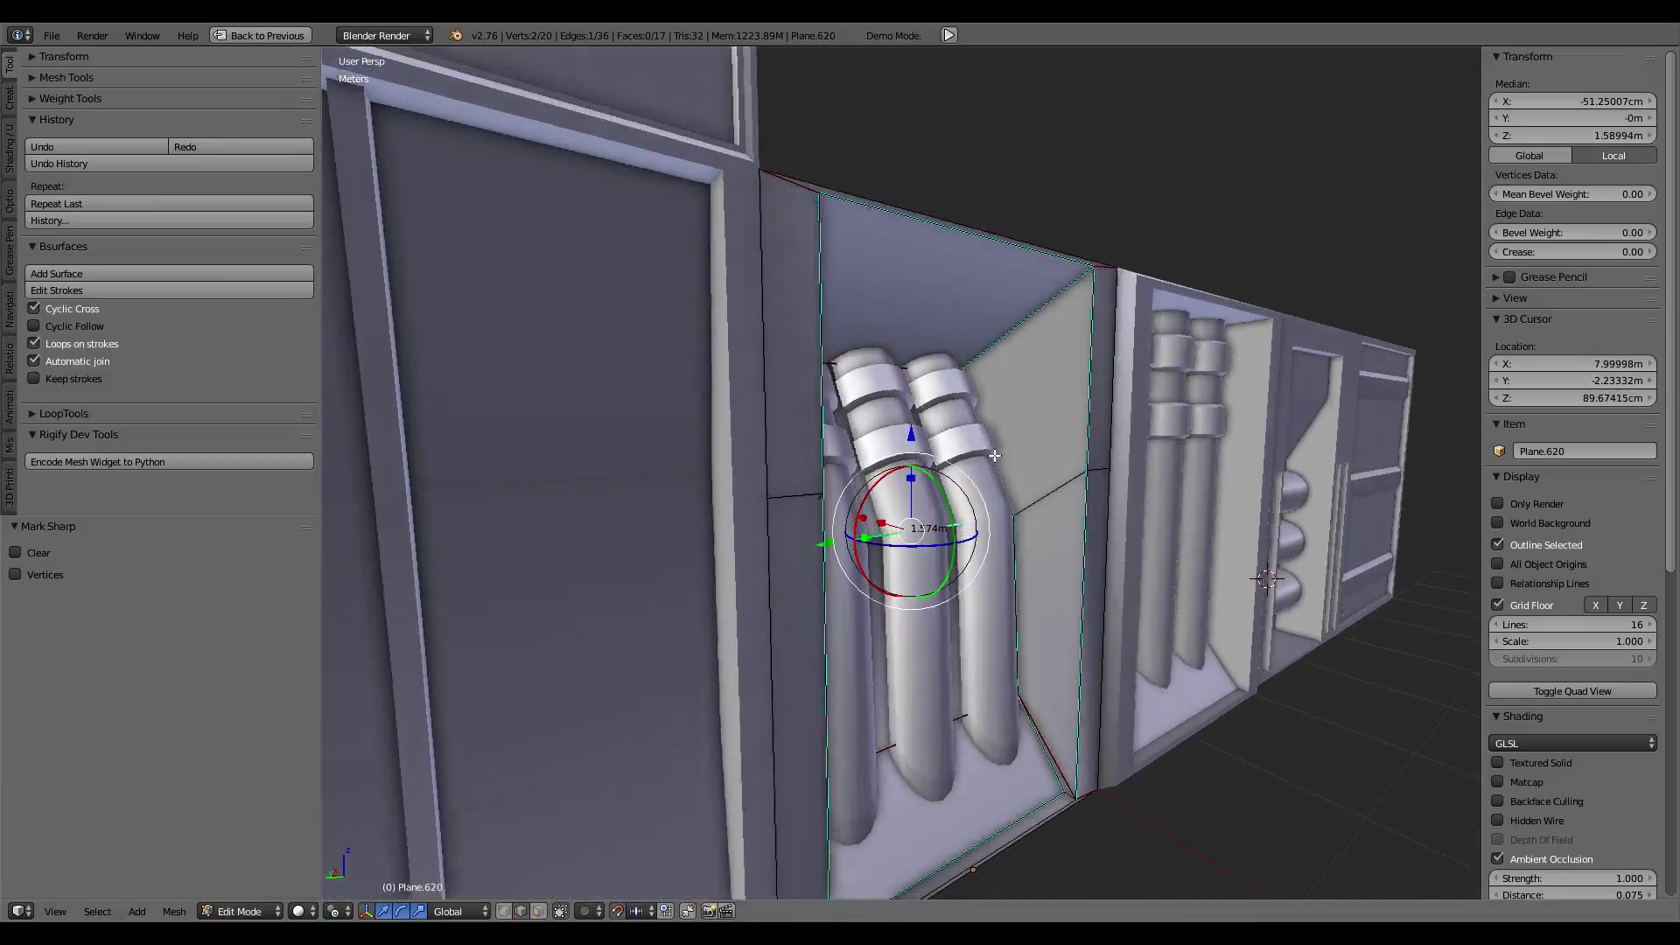
{"action": "scroll", "coordinate": [1041, 461], "scroll_direction": "up", "scroll_amount": 3}
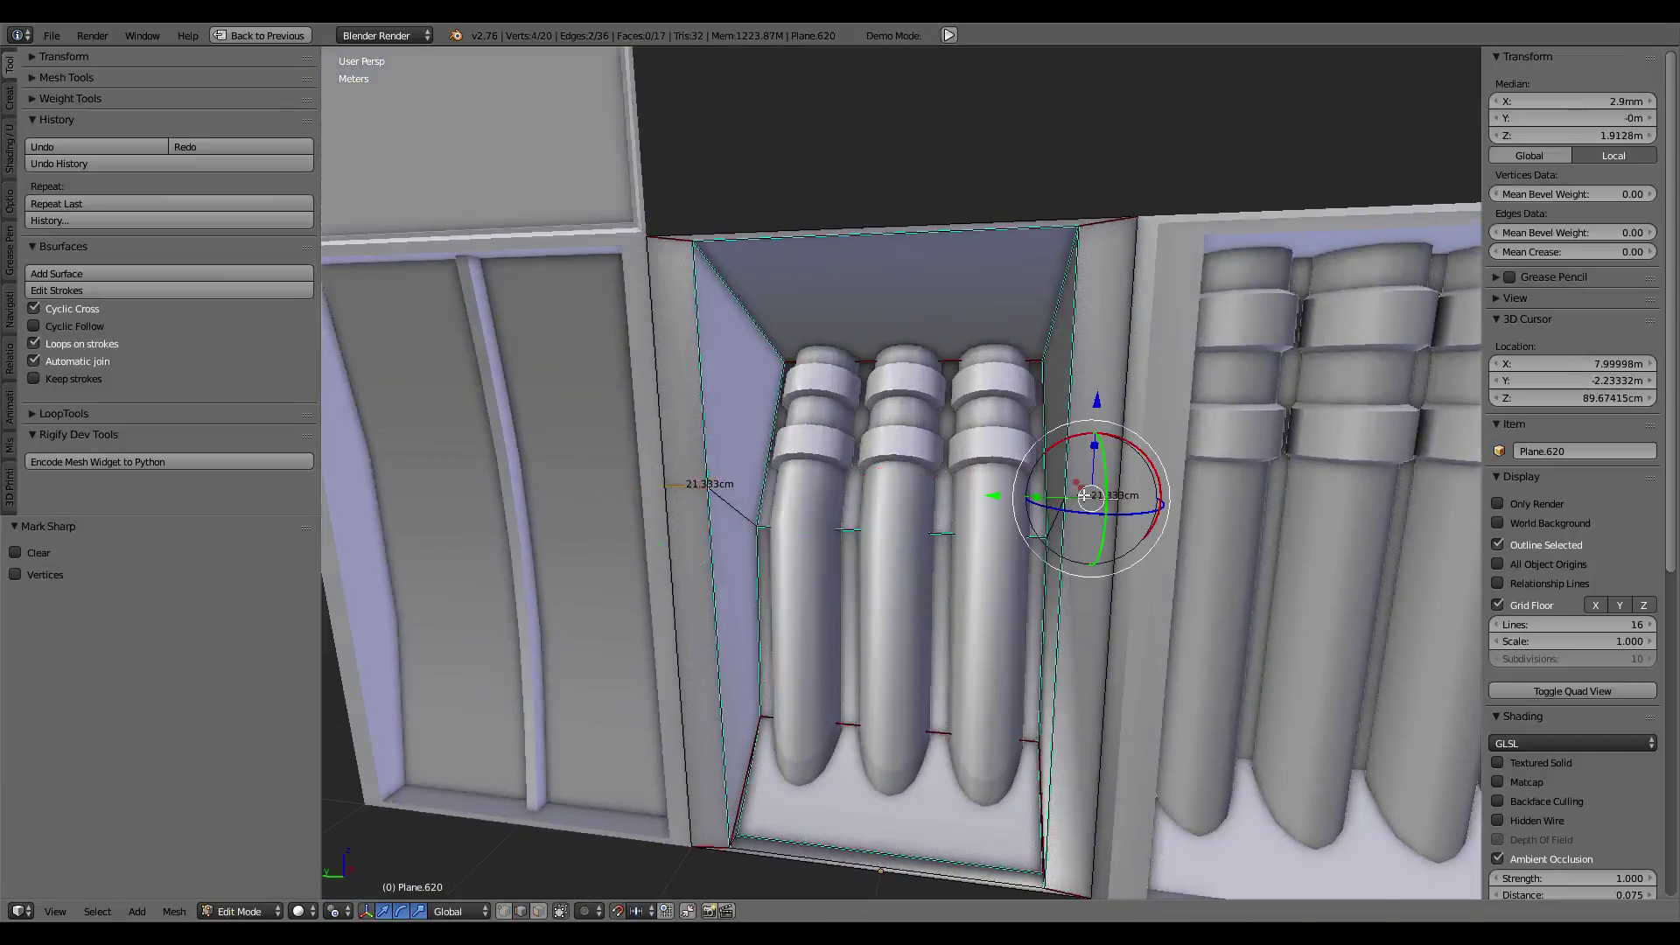
{"action": "middle_click_drag", "start_coordinate": [1083, 496], "coordinate": [892, 657]}
Step: Select the whole box mesh and remove doubles, merging 4 duplicate vertices
{"action": "key", "text": "a"}
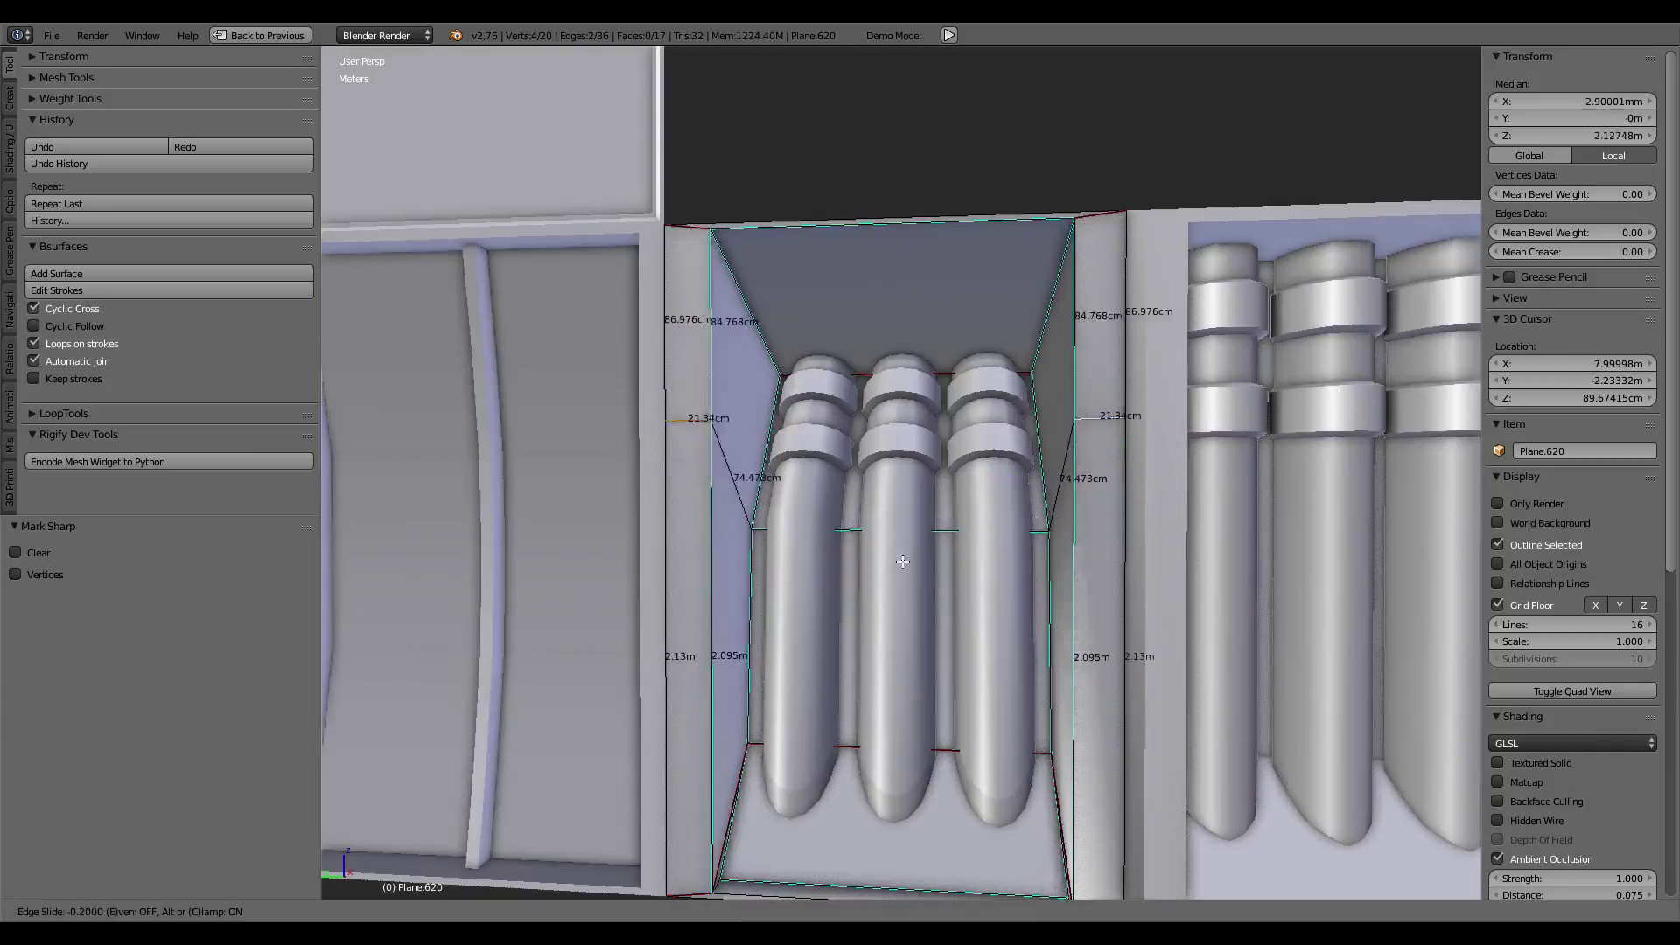
{"action": "key", "text": "a"}
{"action": "key", "text": "w"}
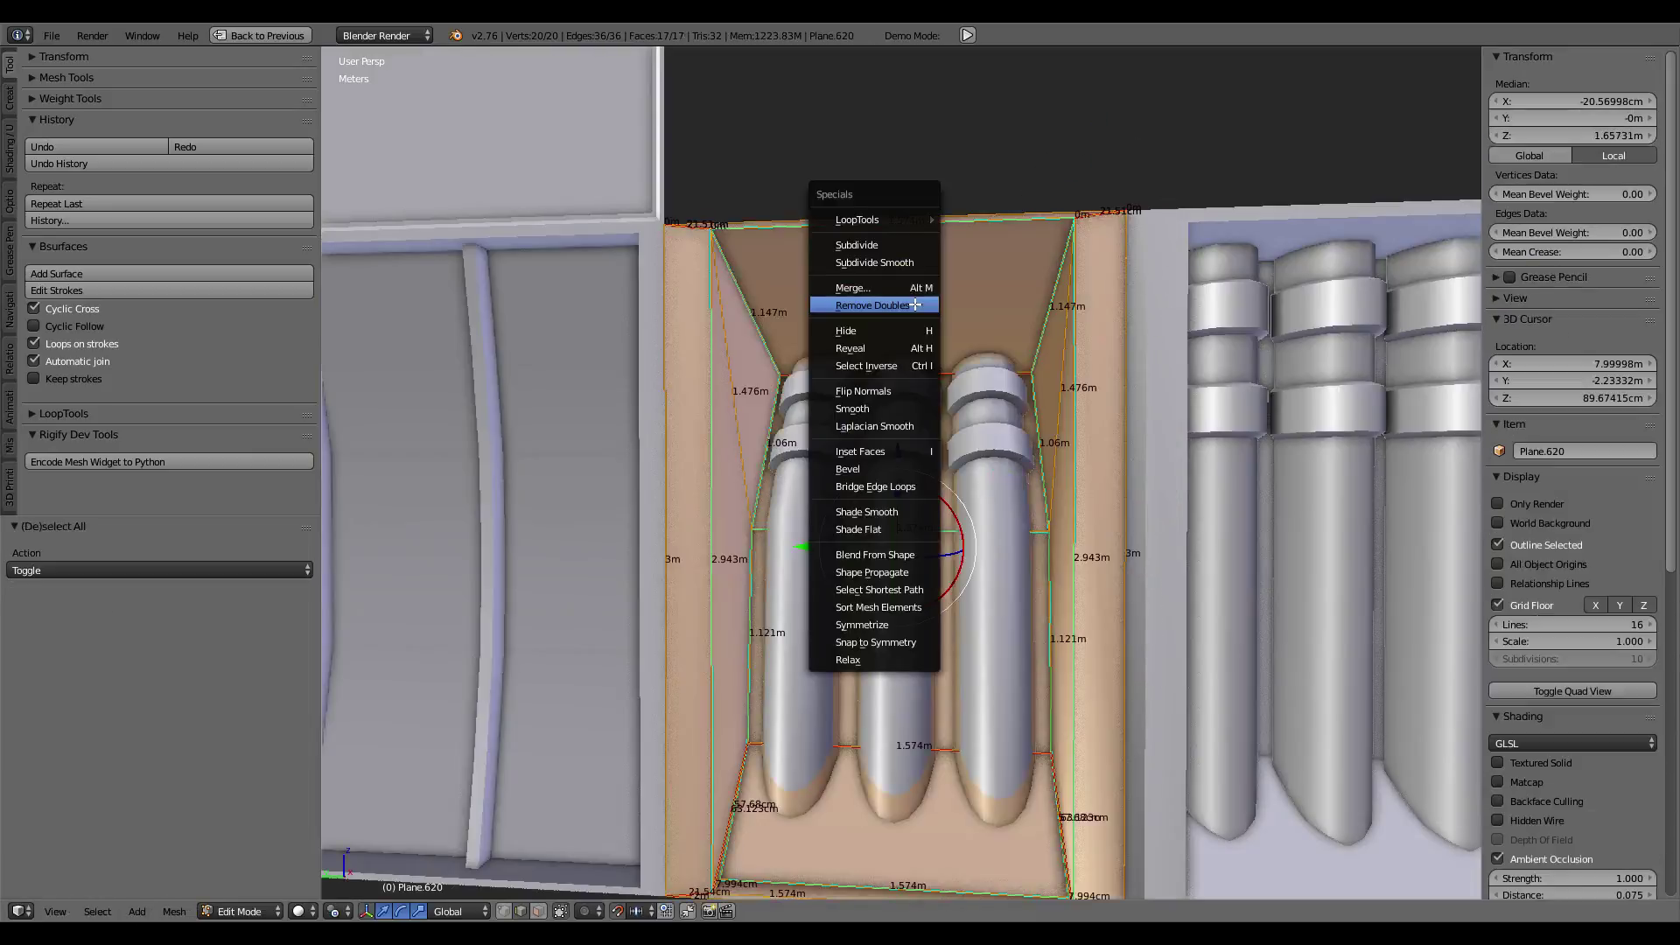
{"action": "left_click", "coordinate": [916, 304]}
Step: Select the box's bottom edges and mark them sharp
{"action": "right_click", "coordinate": [727, 287]}
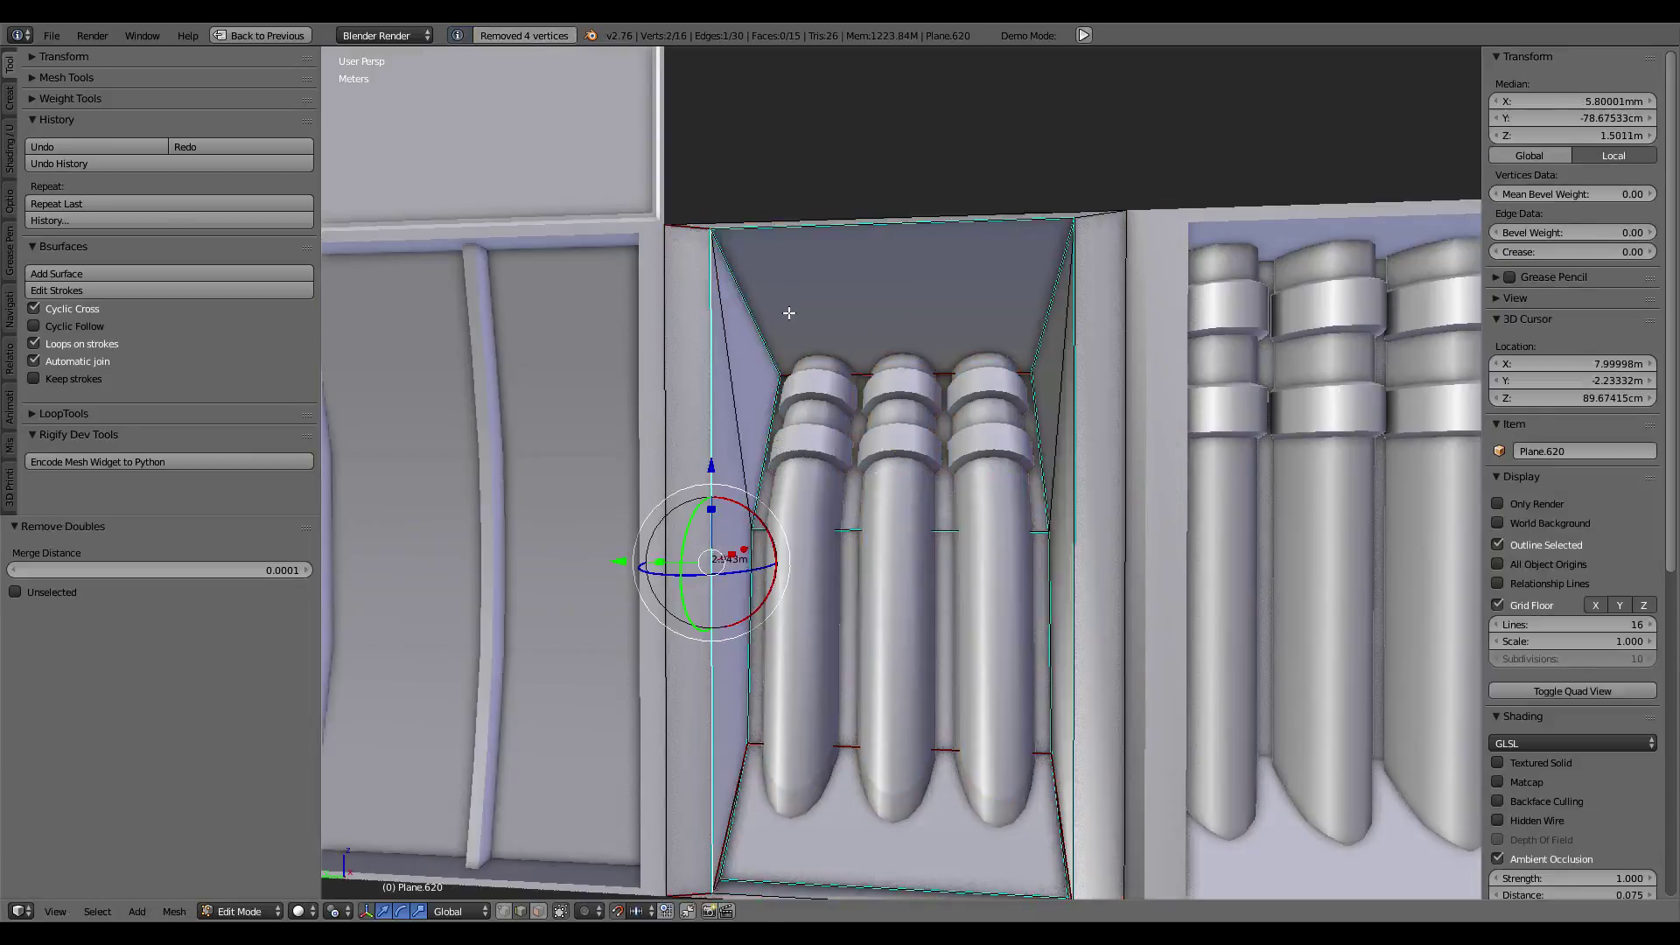
{"action": "scroll", "coordinate": [789, 312], "scroll_direction": "down", "scroll_amount": 3}
{"action": "mouse_move", "coordinate": [789, 313]}
{"action": "middle_mouse_down"}
{"action": "mouse_move", "coordinate": [796, 387]}
{"action": "mouse_move", "coordinate": [828, 425]}
{"action": "mouse_move", "coordinate": [682, 667]}
{"action": "mouse_move", "coordinate": [901, 669]}
{"action": "middle_mouse_up"}
{"action": "key", "text": "Tab"}
{"action": "key", "text": "Tab"}
{"action": "scroll", "coordinate": [801, 388], "scroll_direction": "up", "scroll_amount": 3}
{"action": "scroll", "coordinate": [829, 424], "scroll_direction": "up", "scroll_amount": 3}
{"action": "scroll", "coordinate": [682, 666], "scroll_direction": "up", "scroll_amount": 2}
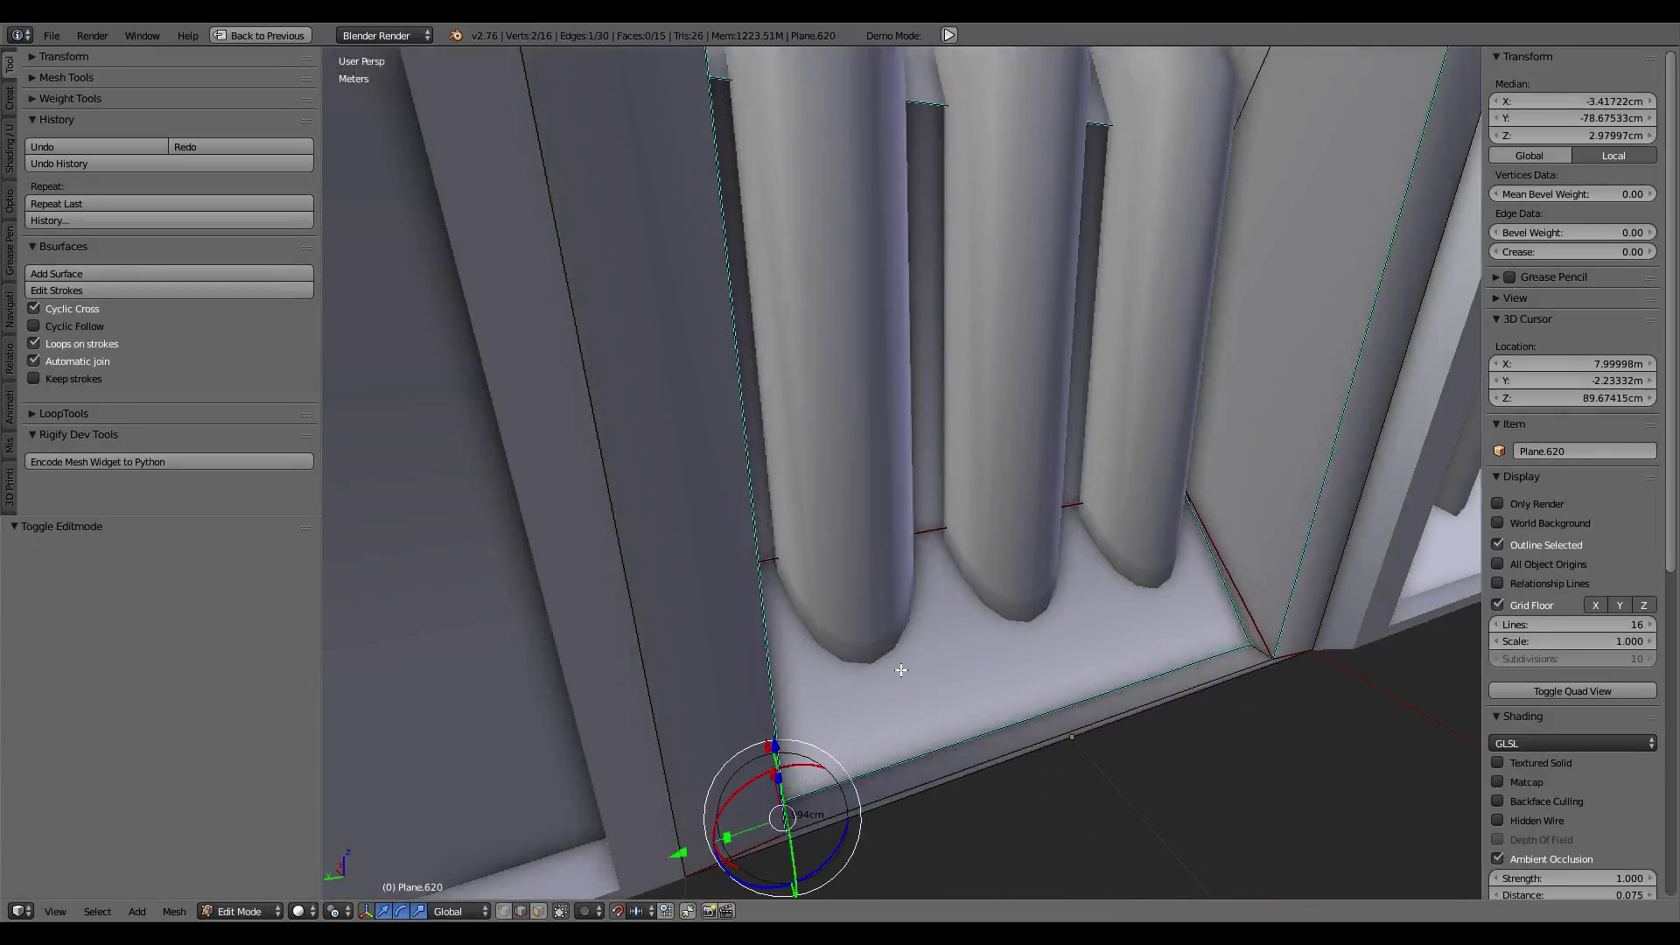
{"action": "mouse_move", "coordinate": [1256, 649]}
{"action": "middle_mouse_down"}
{"action": "mouse_move", "coordinate": [1348, 567]}
{"action": "mouse_move", "coordinate": [1222, 523]}
{"action": "mouse_move", "coordinate": [933, 623]}
{"action": "middle_mouse_up"}
{"action": "key", "text": "ctrl+e"}
{"action": "left_click", "coordinate": [1347, 567]}
{"action": "key", "text": "ctrl+e"}
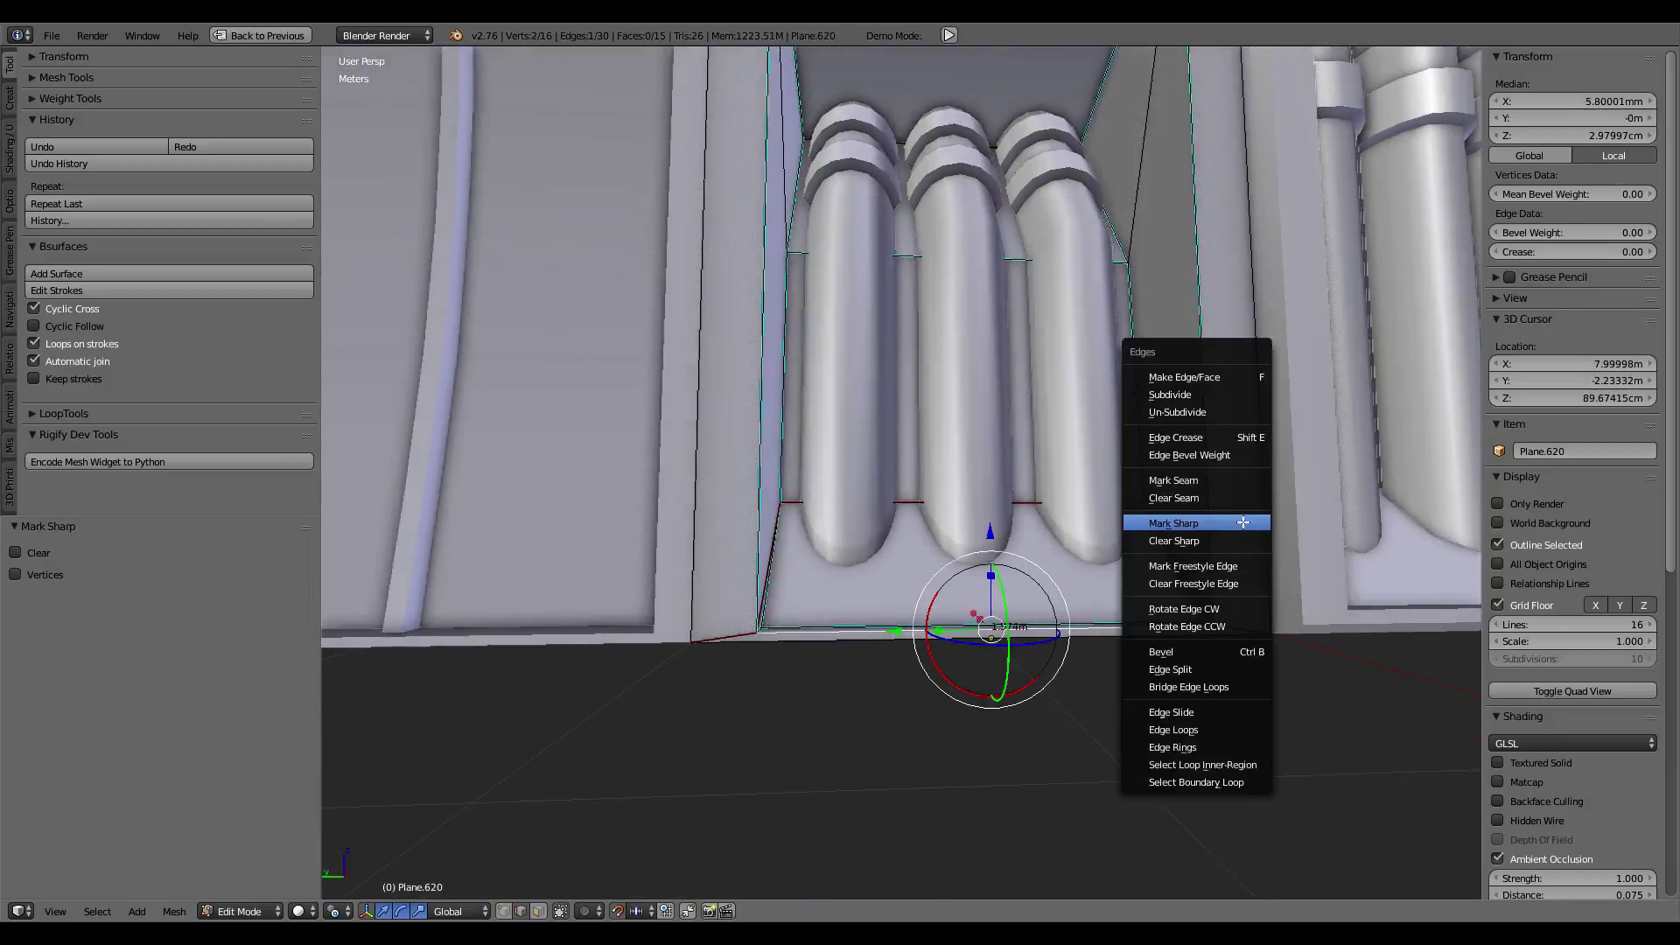
{"action": "left_click", "coordinate": [1234, 524]}
Step: Check the middle pipe's mesh, then return to Object Mode with nothing selected
{"action": "scroll", "coordinate": [1234, 525], "scroll_direction": "down", "scroll_amount": 3}
{"action": "mouse_move", "coordinate": [1234, 524]}
{"action": "middle_mouse_down"}
{"action": "mouse_move", "coordinate": [1060, 381]}
{"action": "mouse_move", "coordinate": [1062, 433]}
{"action": "mouse_move", "coordinate": [954, 451]}
{"action": "mouse_move", "coordinate": [938, 488]}
{"action": "mouse_move", "coordinate": [949, 574]}
{"action": "mouse_move", "coordinate": [920, 646]}
{"action": "mouse_move", "coordinate": [866, 659]}
{"action": "mouse_move", "coordinate": [1063, 498]}
{"action": "mouse_move", "coordinate": [987, 485]}
{"action": "middle_mouse_up"}
{"action": "scroll", "coordinate": [1061, 381], "scroll_direction": "up", "scroll_amount": 3}
{"action": "key", "text": "Tab"}
{"action": "right_click", "coordinate": [1027, 455]}
{"action": "key", "text": "Tab"}
{"action": "scroll", "coordinate": [874, 667], "scroll_direction": "down", "scroll_amount": 3}
{"action": "scroll", "coordinate": [896, 667], "scroll_direction": "up", "scroll_amount": 3}
{"action": "key", "text": "Tab"}
{"action": "scroll", "coordinate": [1063, 490], "scroll_direction": "down", "scroll_amount": 5}
{"action": "key", "text": "a"}
{"action": "scroll", "coordinate": [989, 498], "scroll_direction": "up", "scroll_amount": 3}
Step: Select the ring of middle edges across the pipe bay box
{"action": "right_click", "coordinate": [991, 513]}
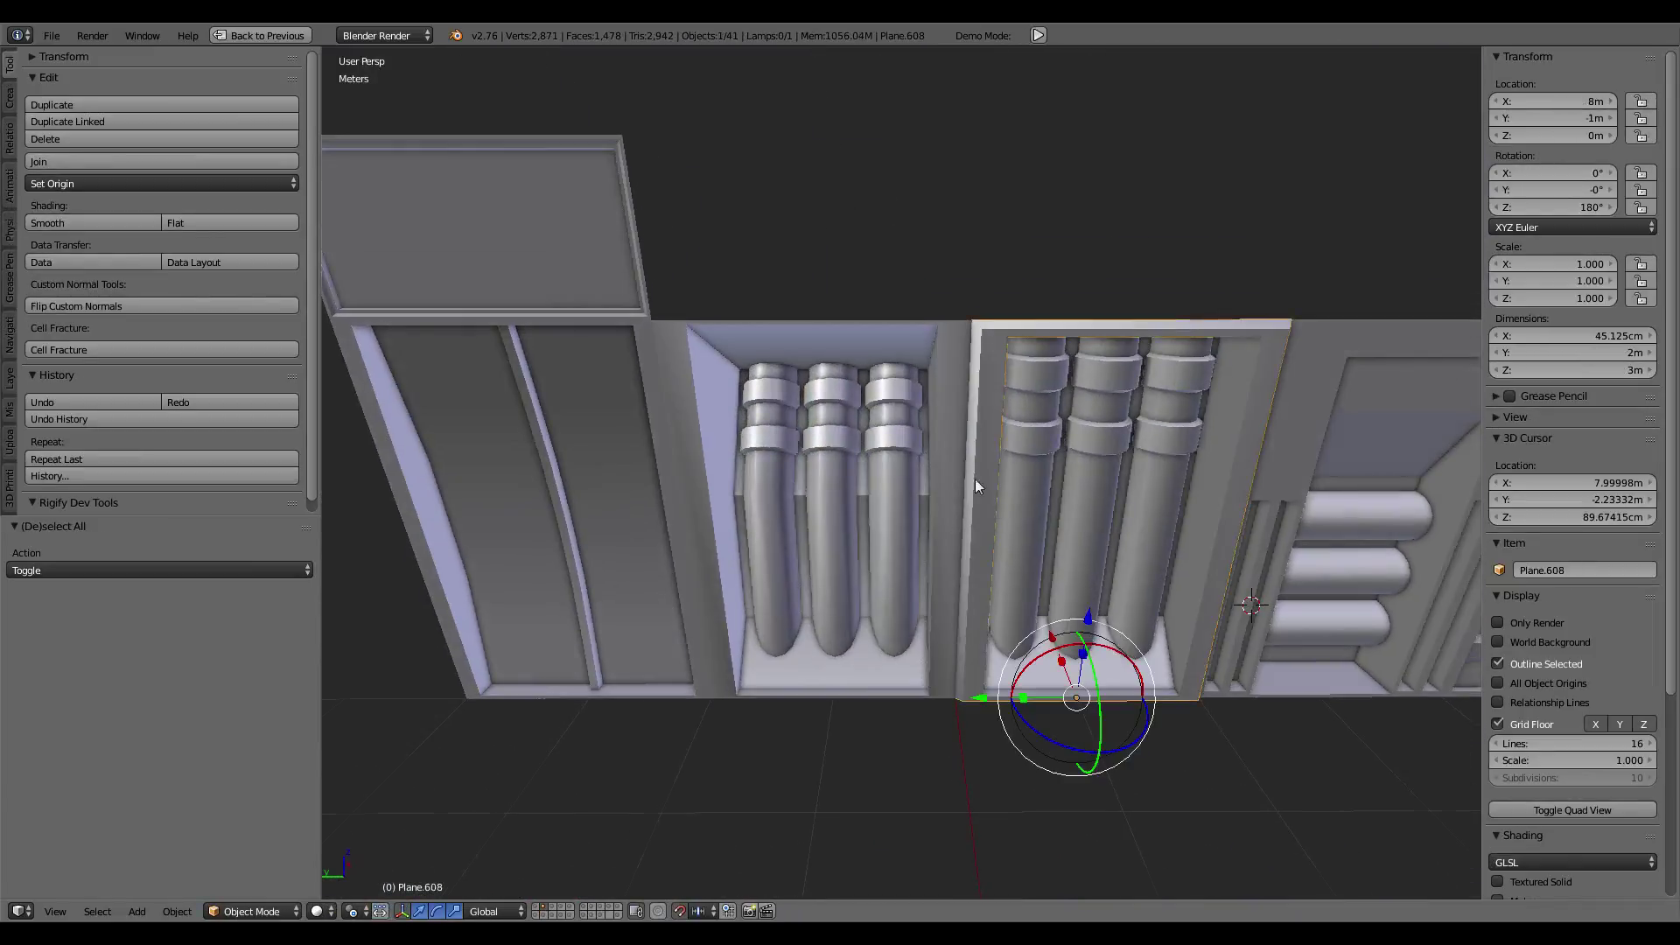
{"action": "scroll", "coordinate": [975, 479], "scroll_direction": "up", "scroll_amount": 3}
{"action": "key", "text": "Tab"}
{"action": "scroll", "coordinate": [980, 331], "scroll_direction": "up", "scroll_amount": 2}
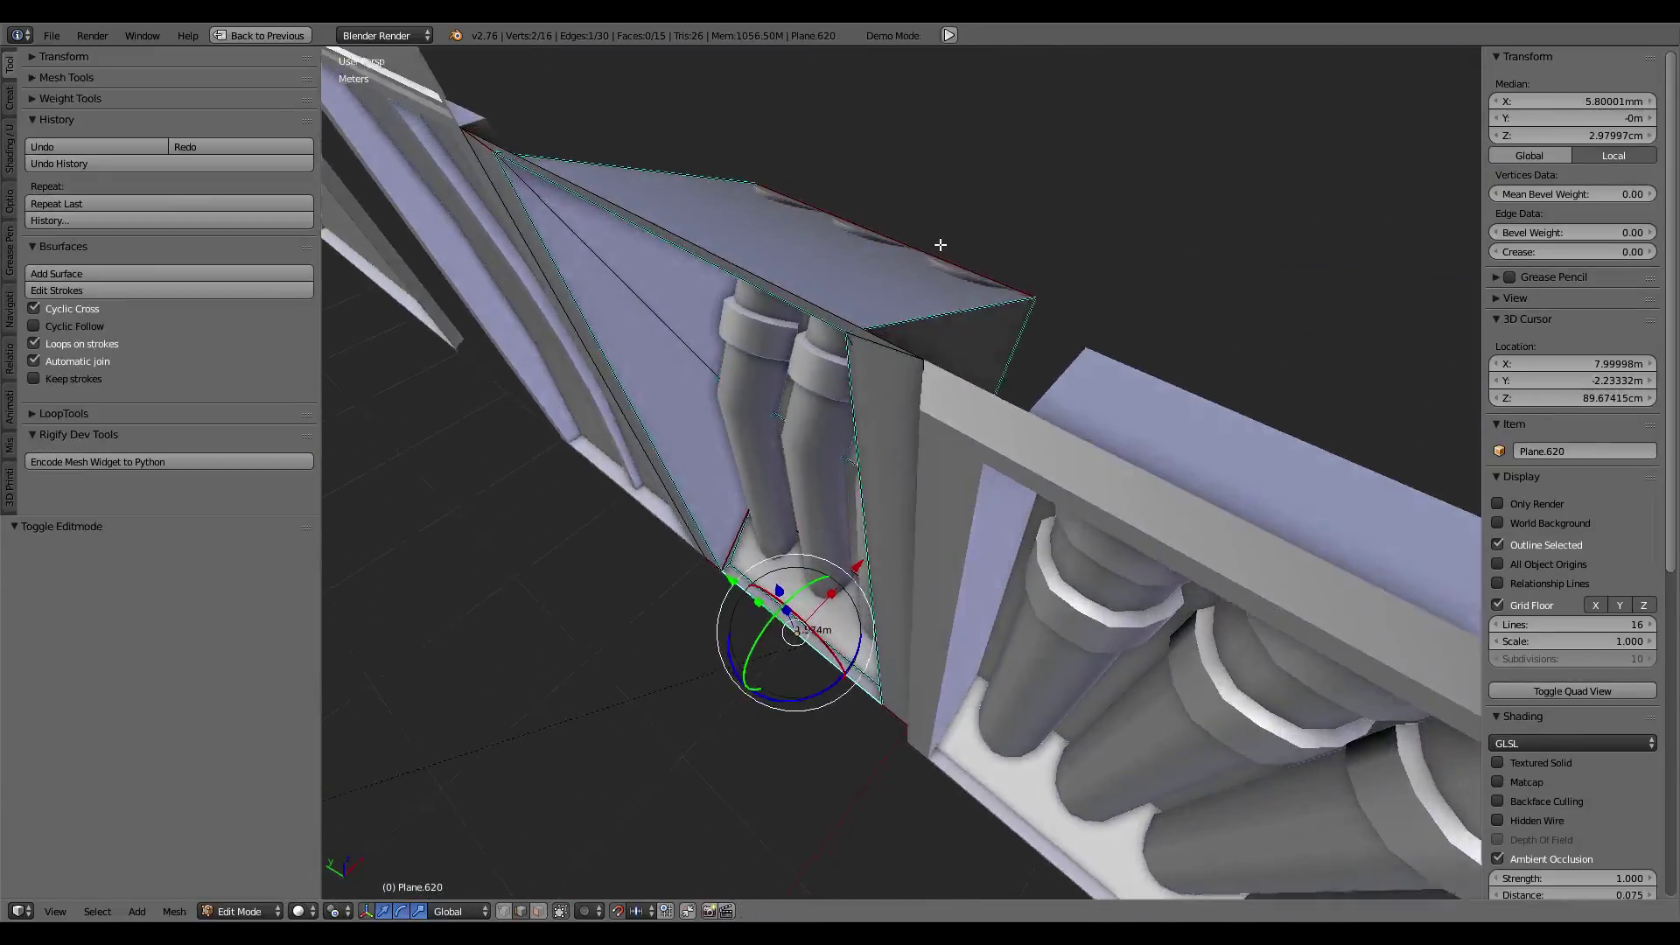
{"action": "middle_click_drag", "start_coordinate": [1031, 226], "coordinate": [1002, 238]}
{"action": "right_click", "coordinate": [999, 241]}
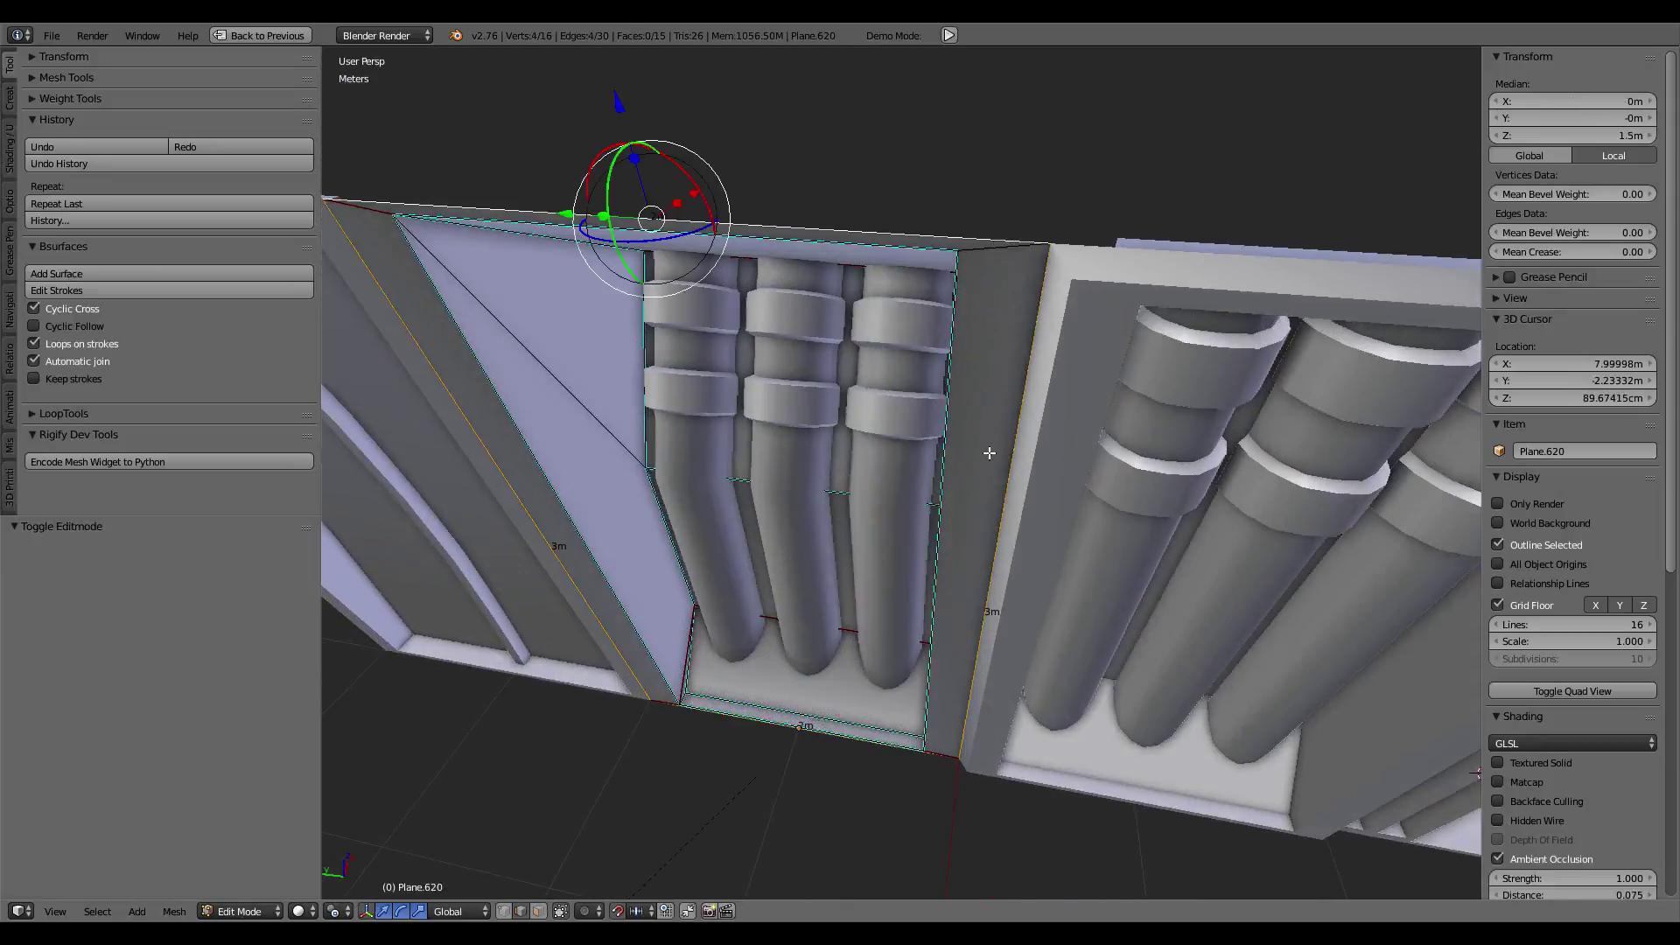
{"action": "right_click", "coordinate": [982, 258], "text": "ctrl+alt"}
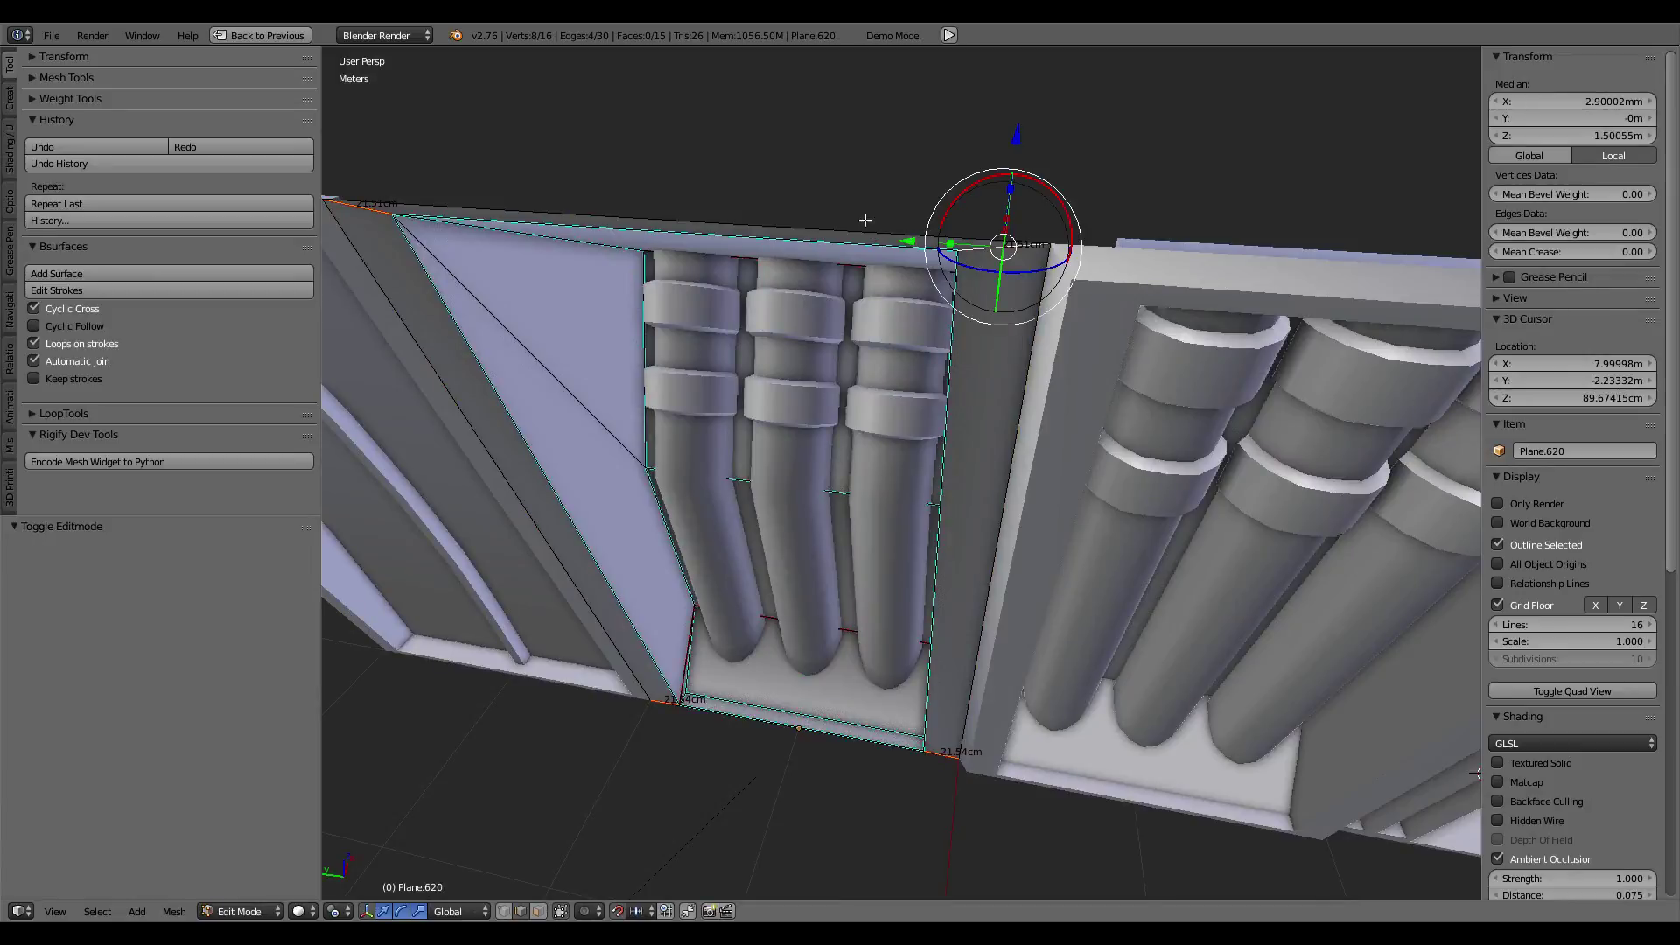
{"action": "middle_click_drag", "start_coordinate": [728, 544], "coordinate": [910, 543]}
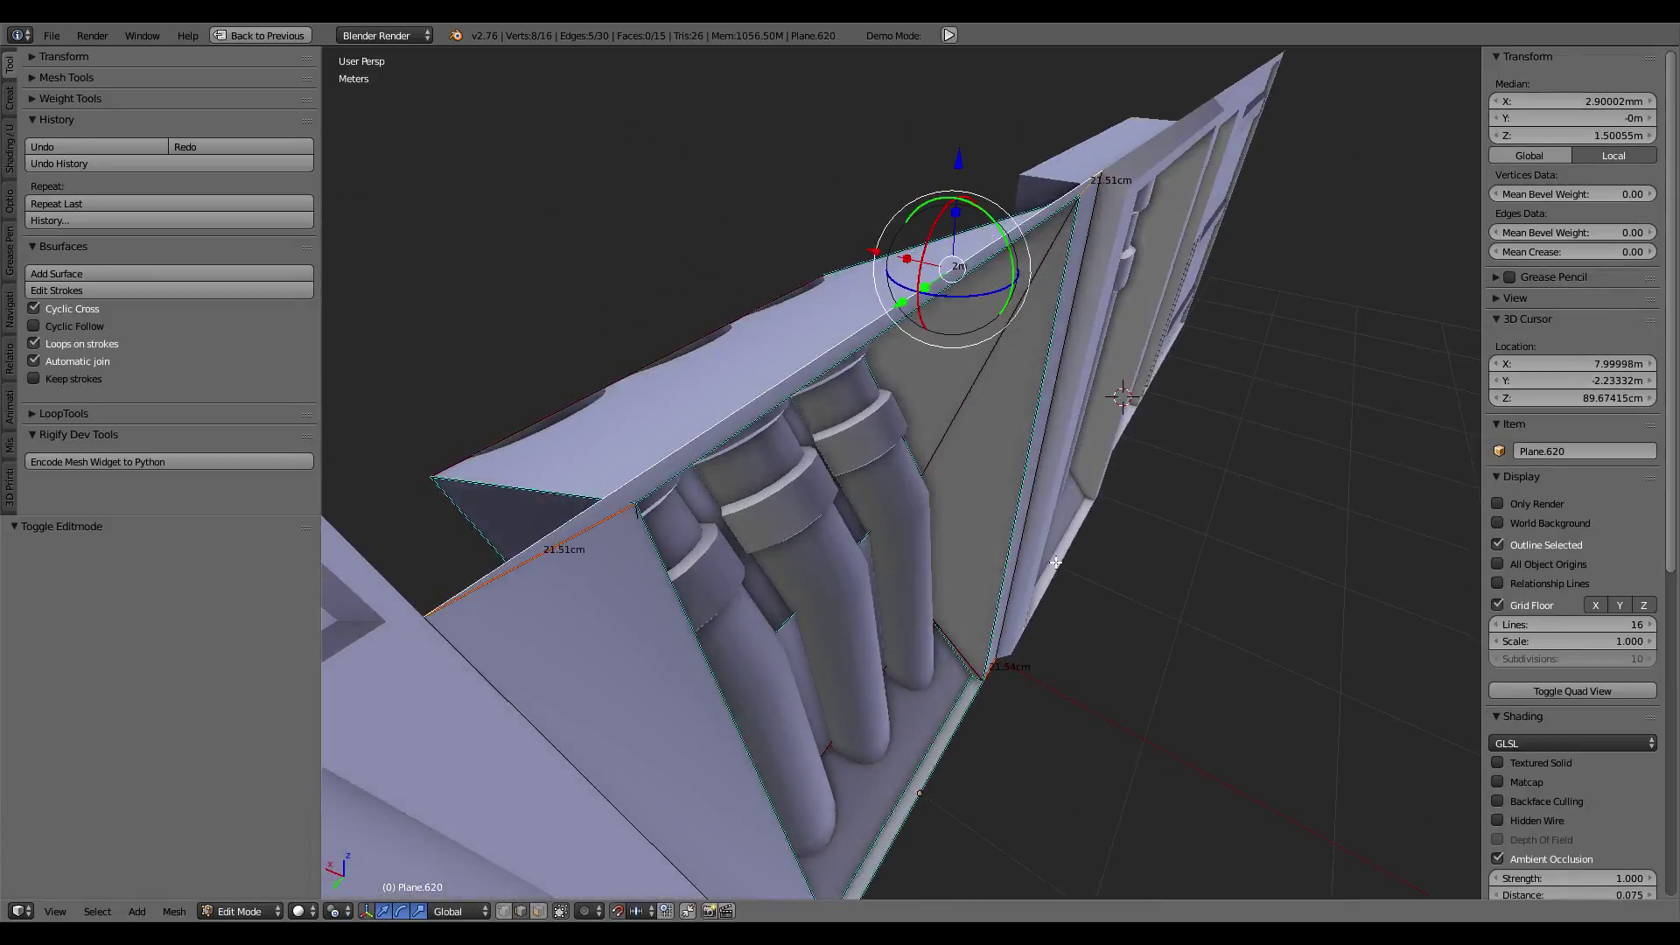
Step: Snap the 3D cursor to the box's origin and set Pivot Point to 3D Cursor
{"action": "key", "text": "Tab"}
{"action": "key", "text": "shift+s"}
{"action": "left_click", "coordinate": [1055, 561]}
{"action": "key", "text": "Tab"}
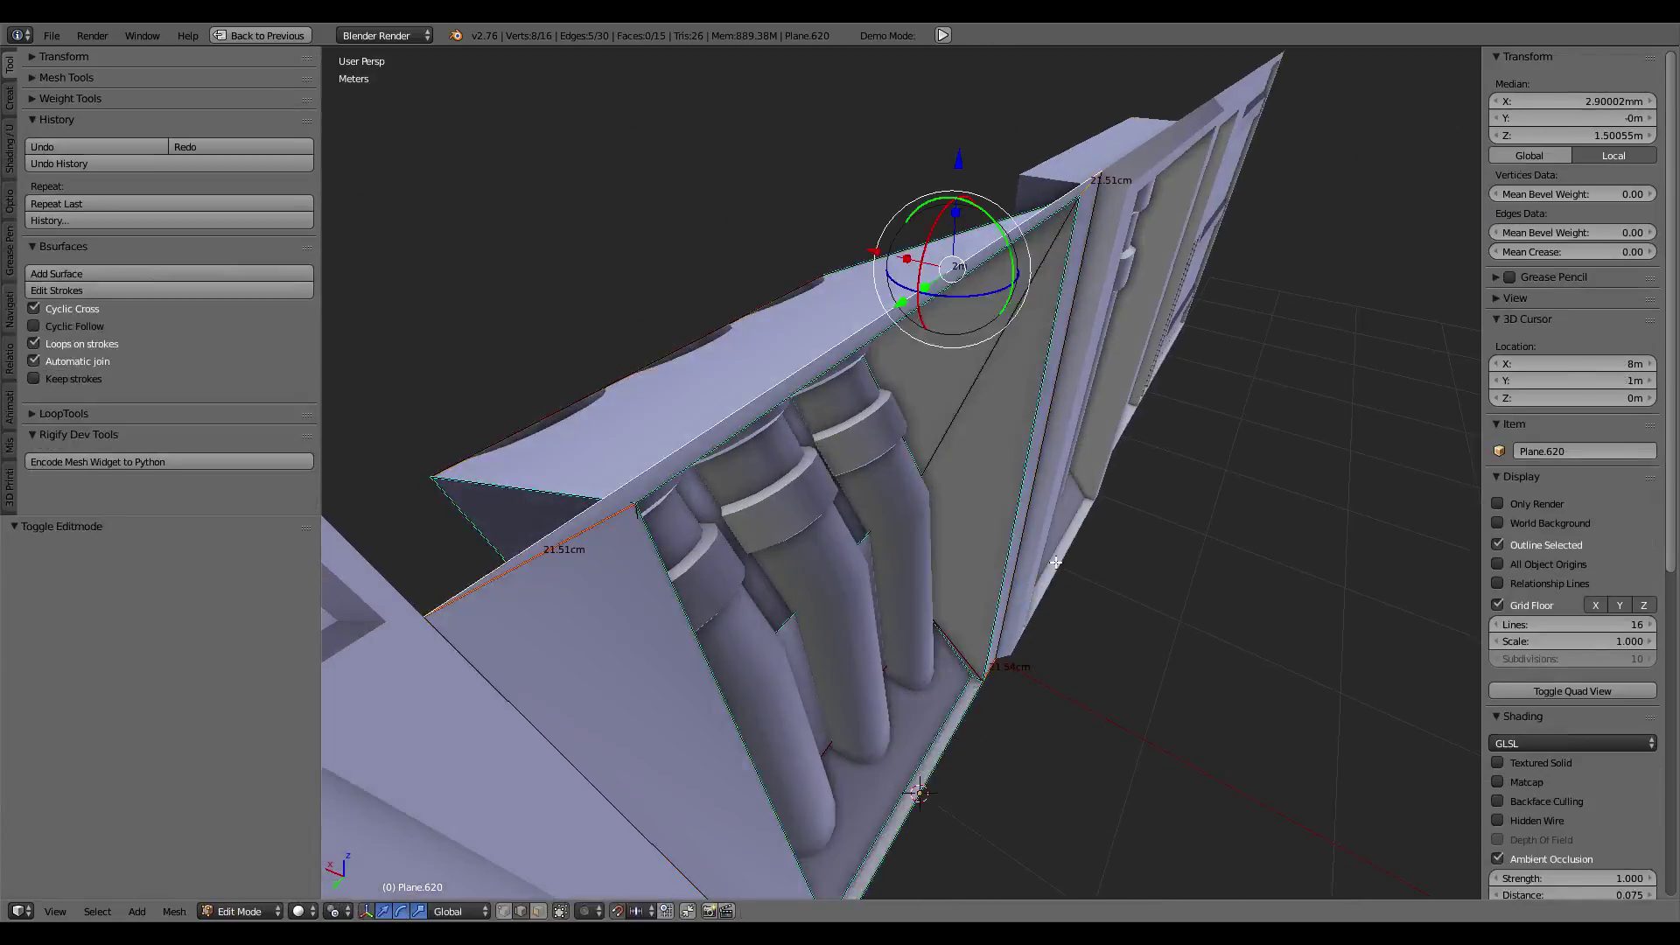
{"action": "right_click", "coordinate": [609, 528], "text": "shift"}
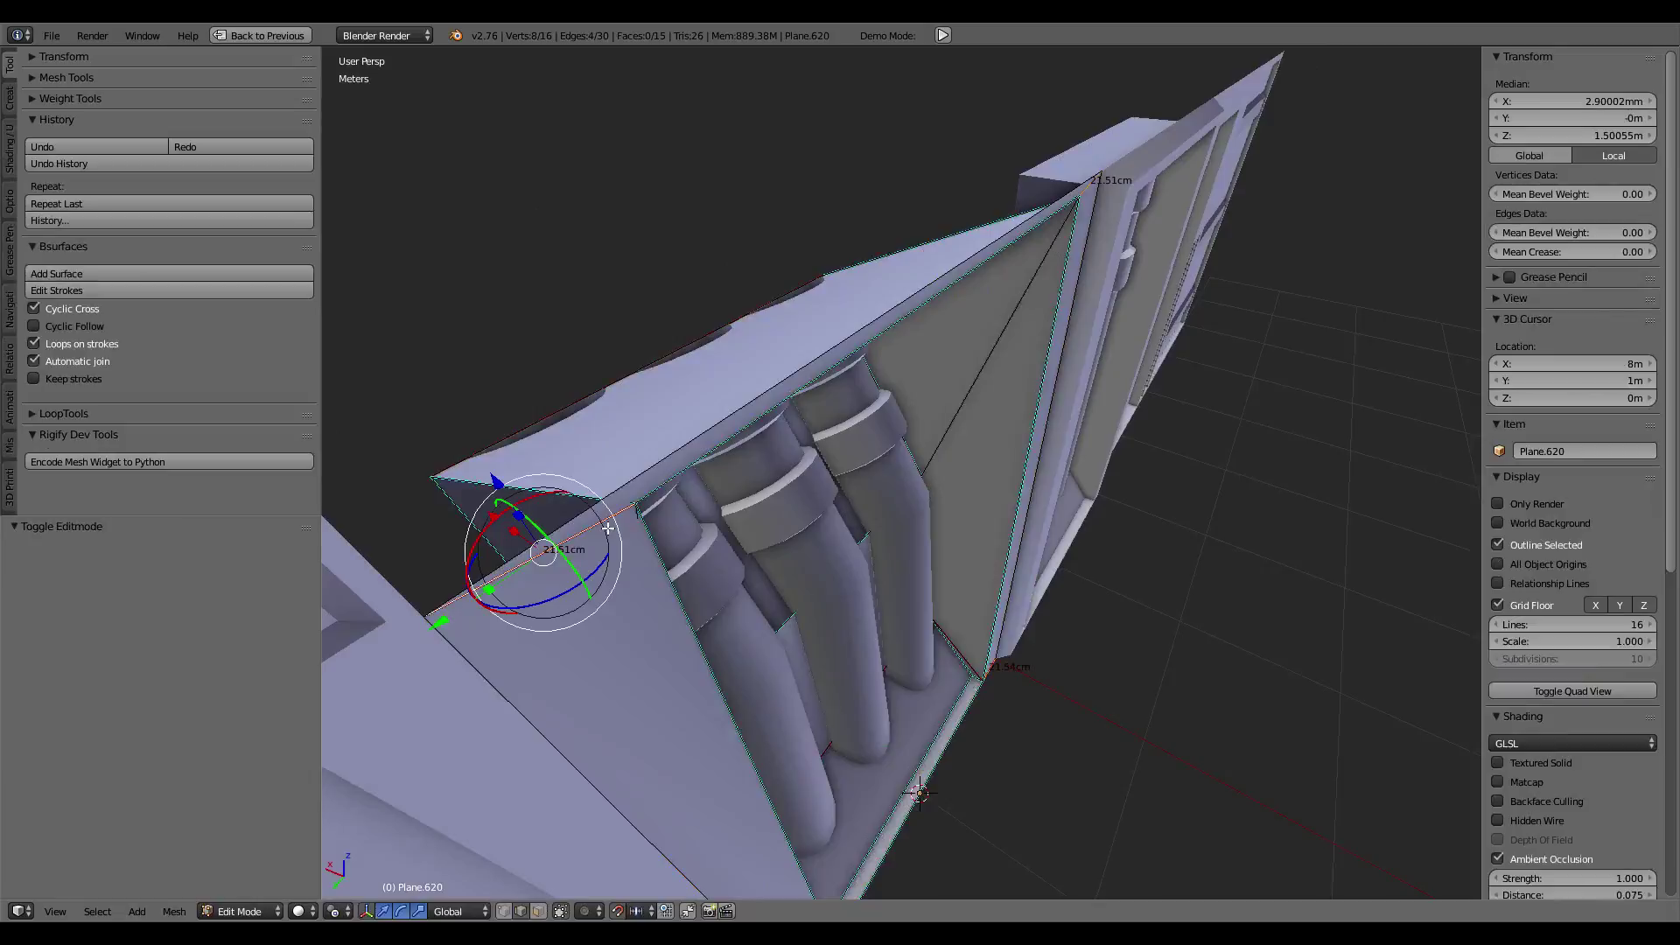
{"action": "left_click", "coordinate": [347, 912]}
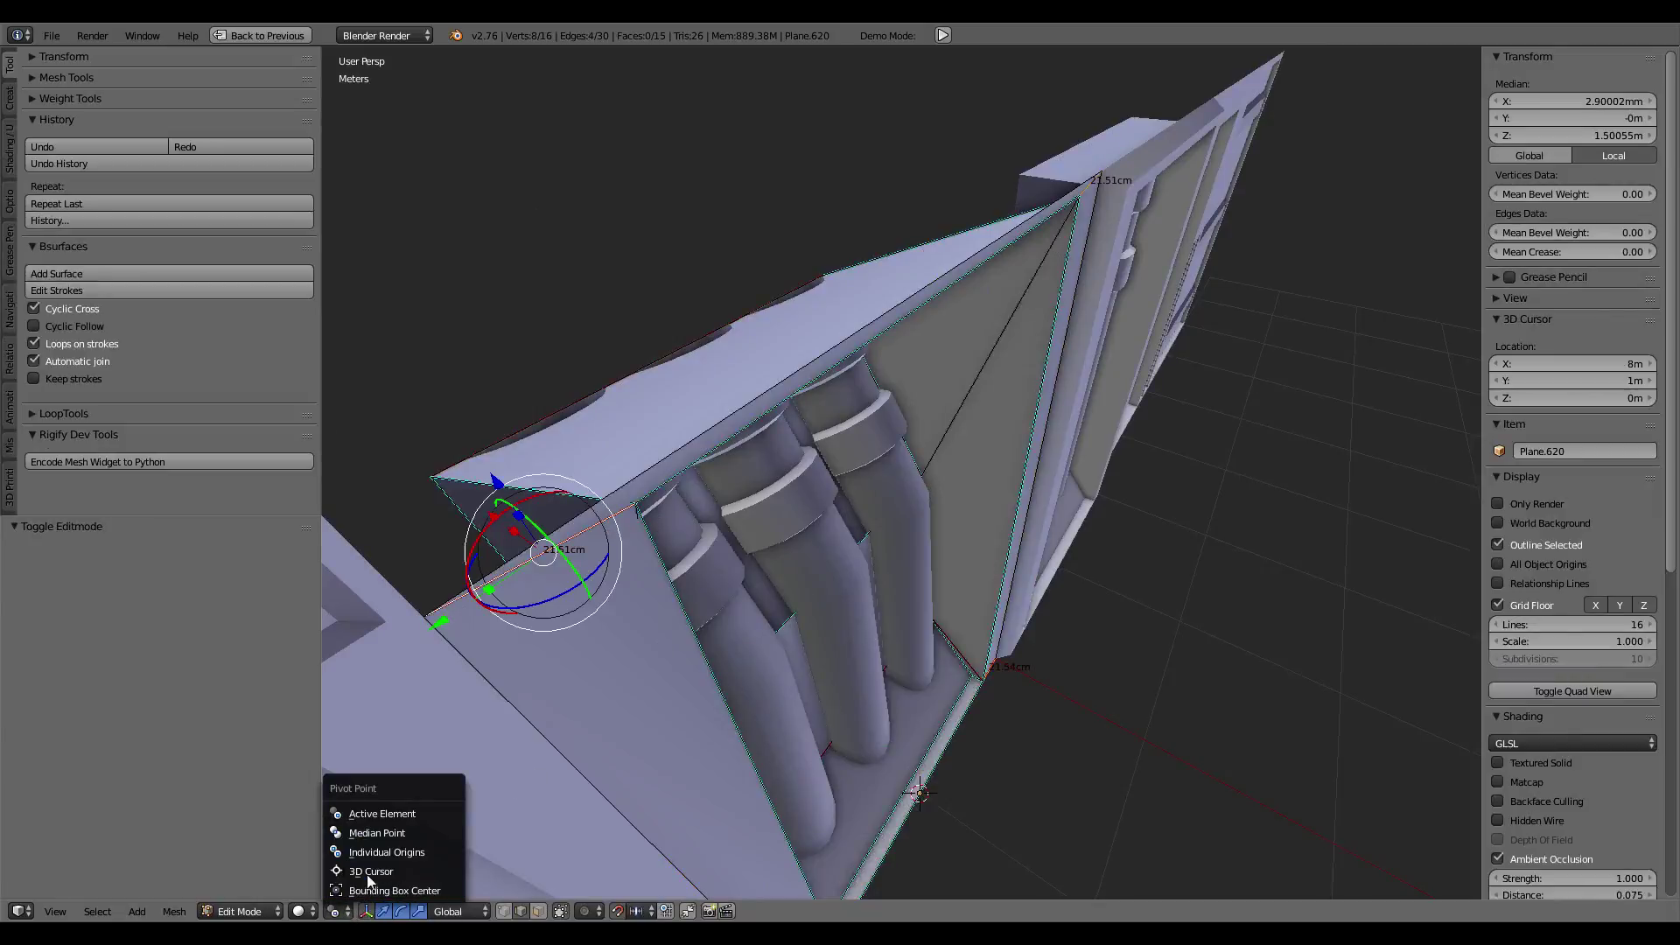
{"action": "left_click", "coordinate": [369, 874]}
Step: Scale the middle edge ring to 0 along X to flatten it onto the centre line
{"action": "key", "text": "s"}
{"action": "key", "text": "x"}
{"action": "key", "text": "0"}
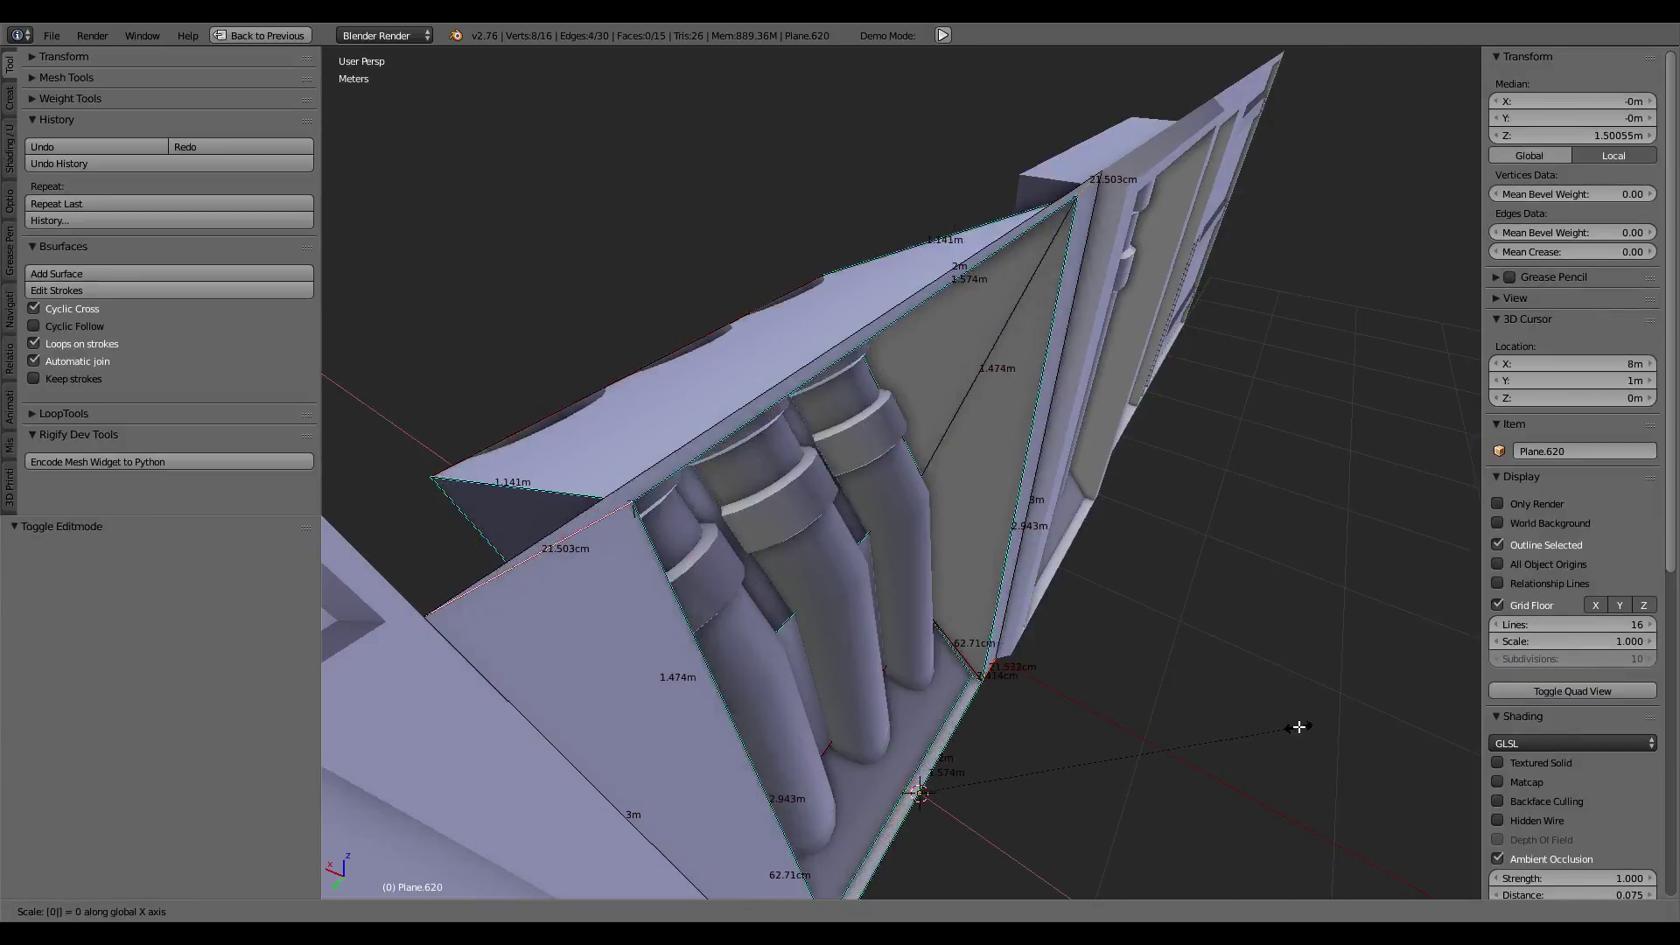
{"action": "key", "text": "Return"}
{"action": "key", "text": "Tab"}
{"action": "mouse_move", "coordinate": [1295, 731]}
{"action": "middle_mouse_down"}
{"action": "mouse_move", "coordinate": [1003, 395]}
{"action": "mouse_move", "coordinate": [1015, 275]}
{"action": "mouse_move", "coordinate": [1026, 397]}
{"action": "mouse_move", "coordinate": [1004, 271]}
{"action": "mouse_move", "coordinate": [962, 277]}
{"action": "mouse_move", "coordinate": [1042, 280]}
{"action": "mouse_move", "coordinate": [951, 283]}
{"action": "mouse_move", "coordinate": [966, 314]}
{"action": "middle_mouse_up"}
{"action": "scroll", "coordinate": [1002, 395], "scroll_direction": "down", "scroll_amount": 3}
{"action": "key", "text": "Tab"}
{"action": "key", "text": "Tab"}
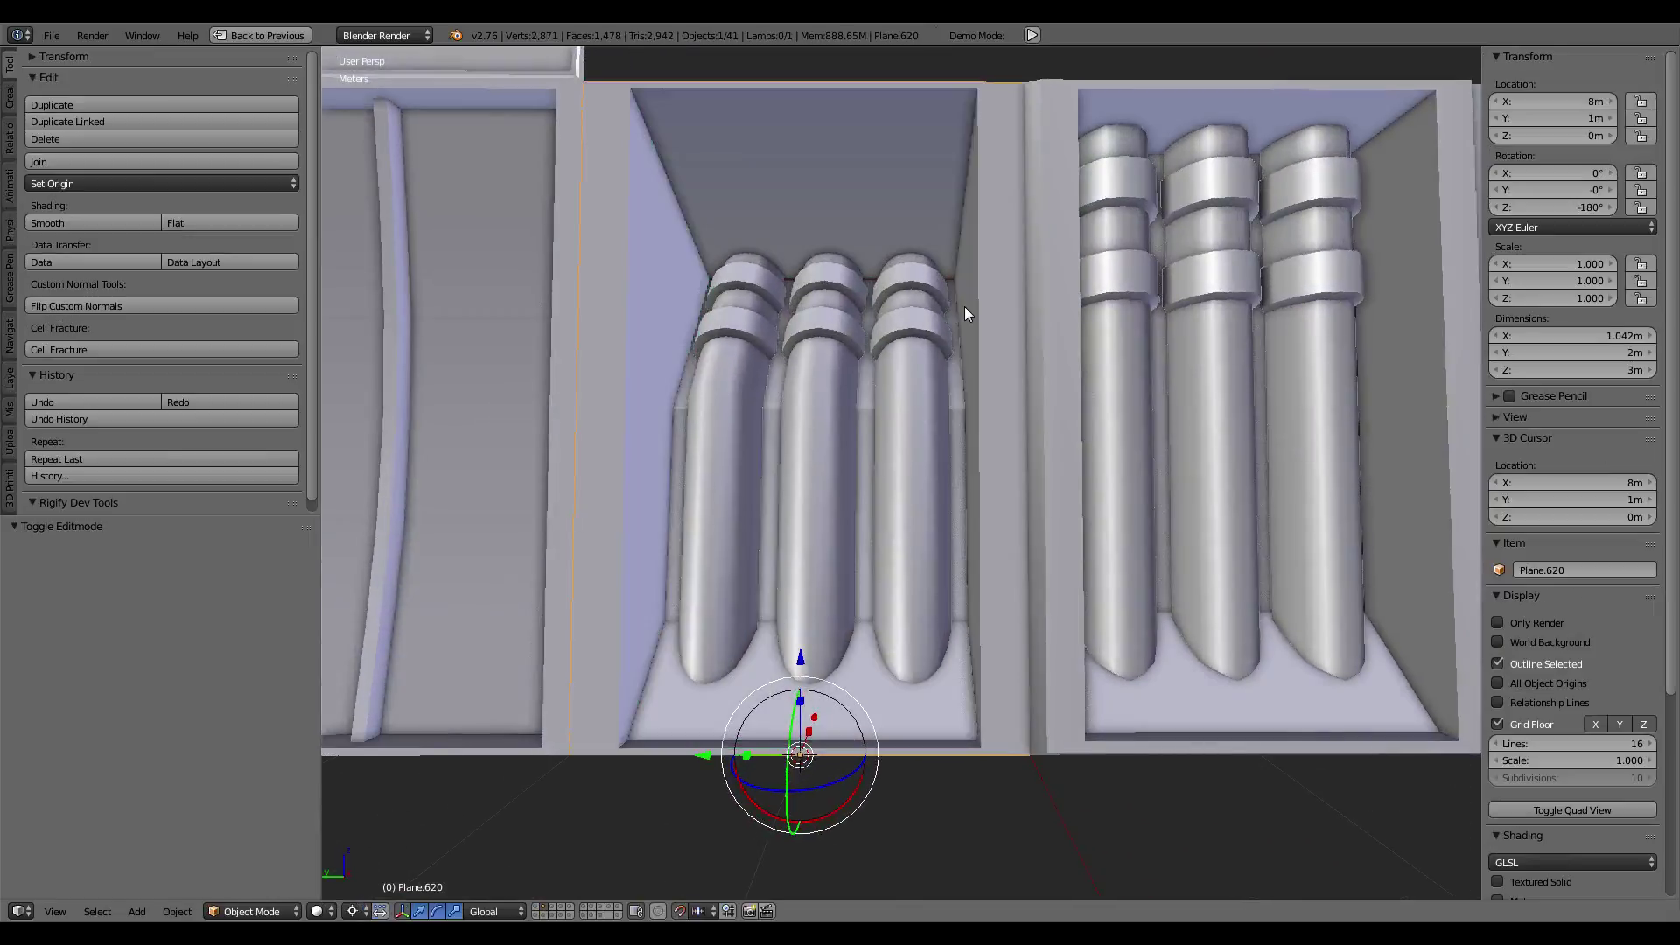
{"action": "key", "text": "ctrl+Up"}
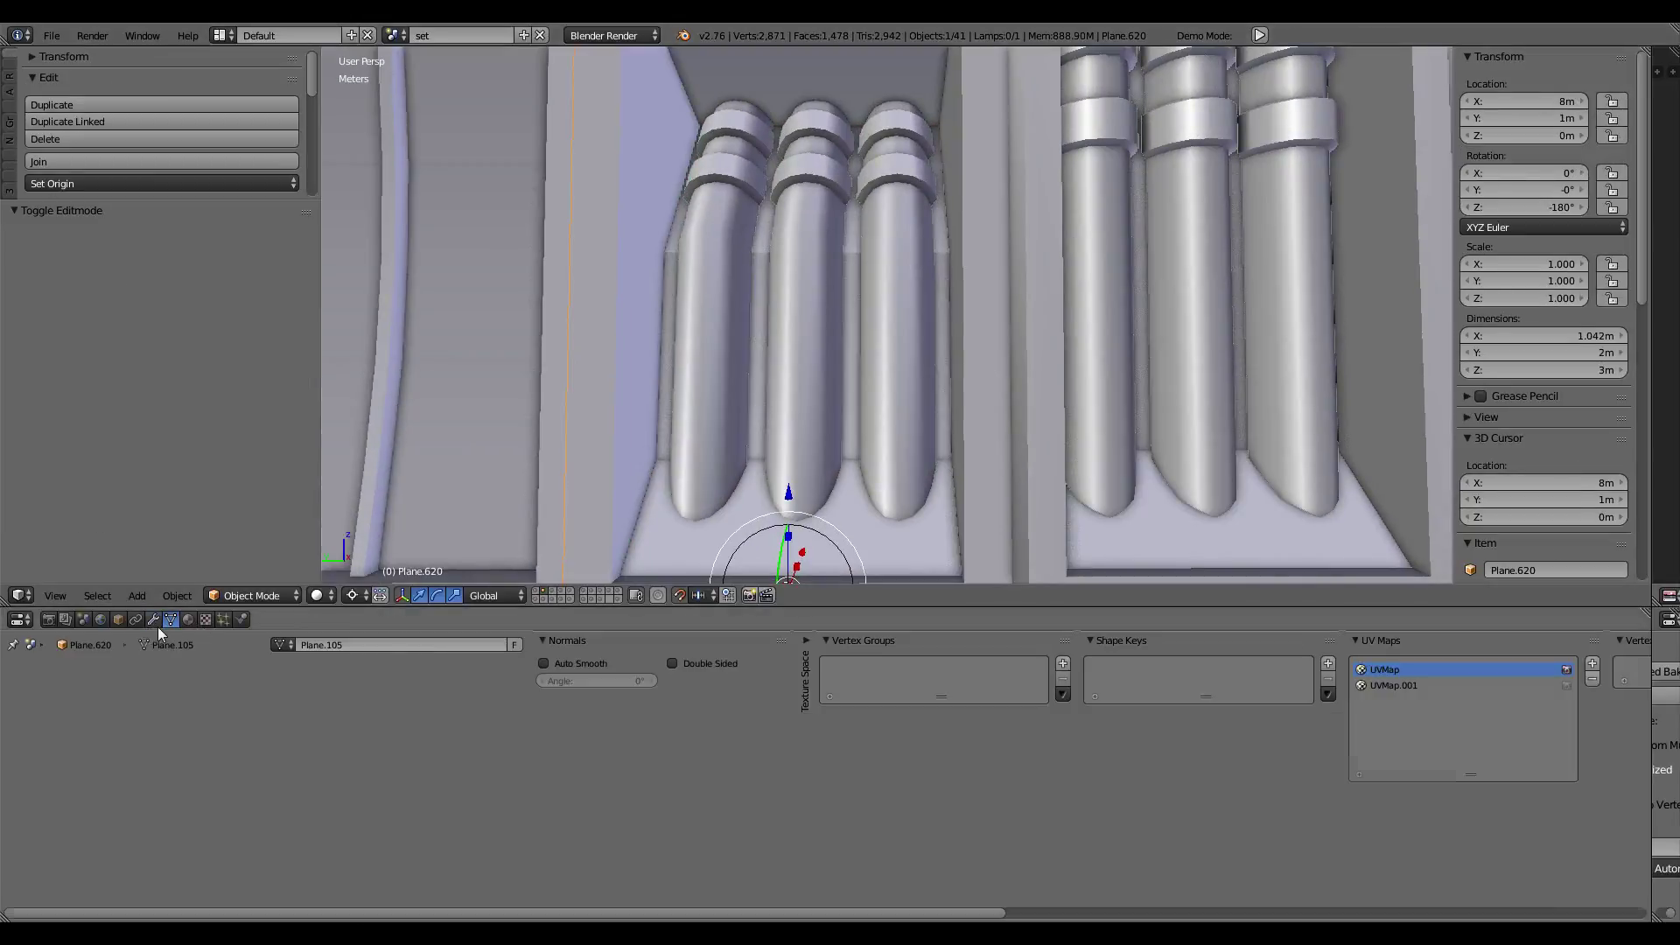
{"action": "left_click", "coordinate": [156, 623]}
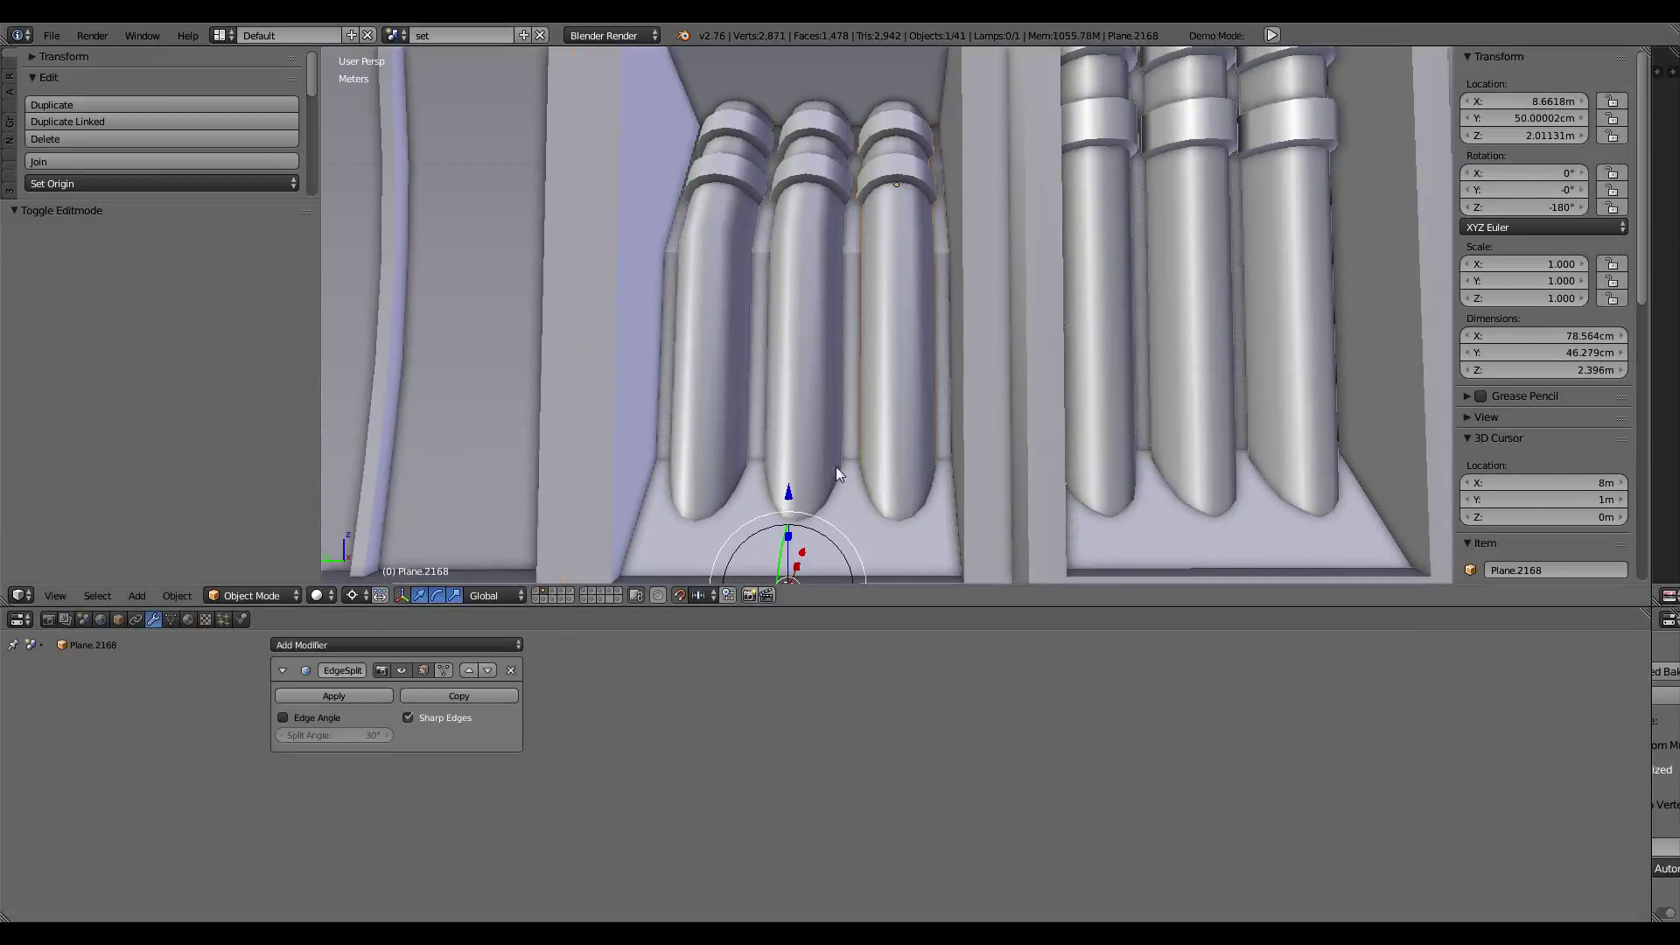
{"action": "scroll", "coordinate": [852, 544], "scroll_direction": "down", "scroll_amount": 4}
{"action": "key", "text": "ctrl+Up"}
{"action": "mouse_move", "coordinate": [1029, 371]}
{"action": "middle_mouse_down"}
{"action": "mouse_move", "coordinate": [1074, 439]}
{"action": "mouse_move", "coordinate": [912, 422]}
{"action": "mouse_move", "coordinate": [912, 380]}
{"action": "middle_mouse_up"}
{"action": "right_click", "coordinate": [912, 422]}
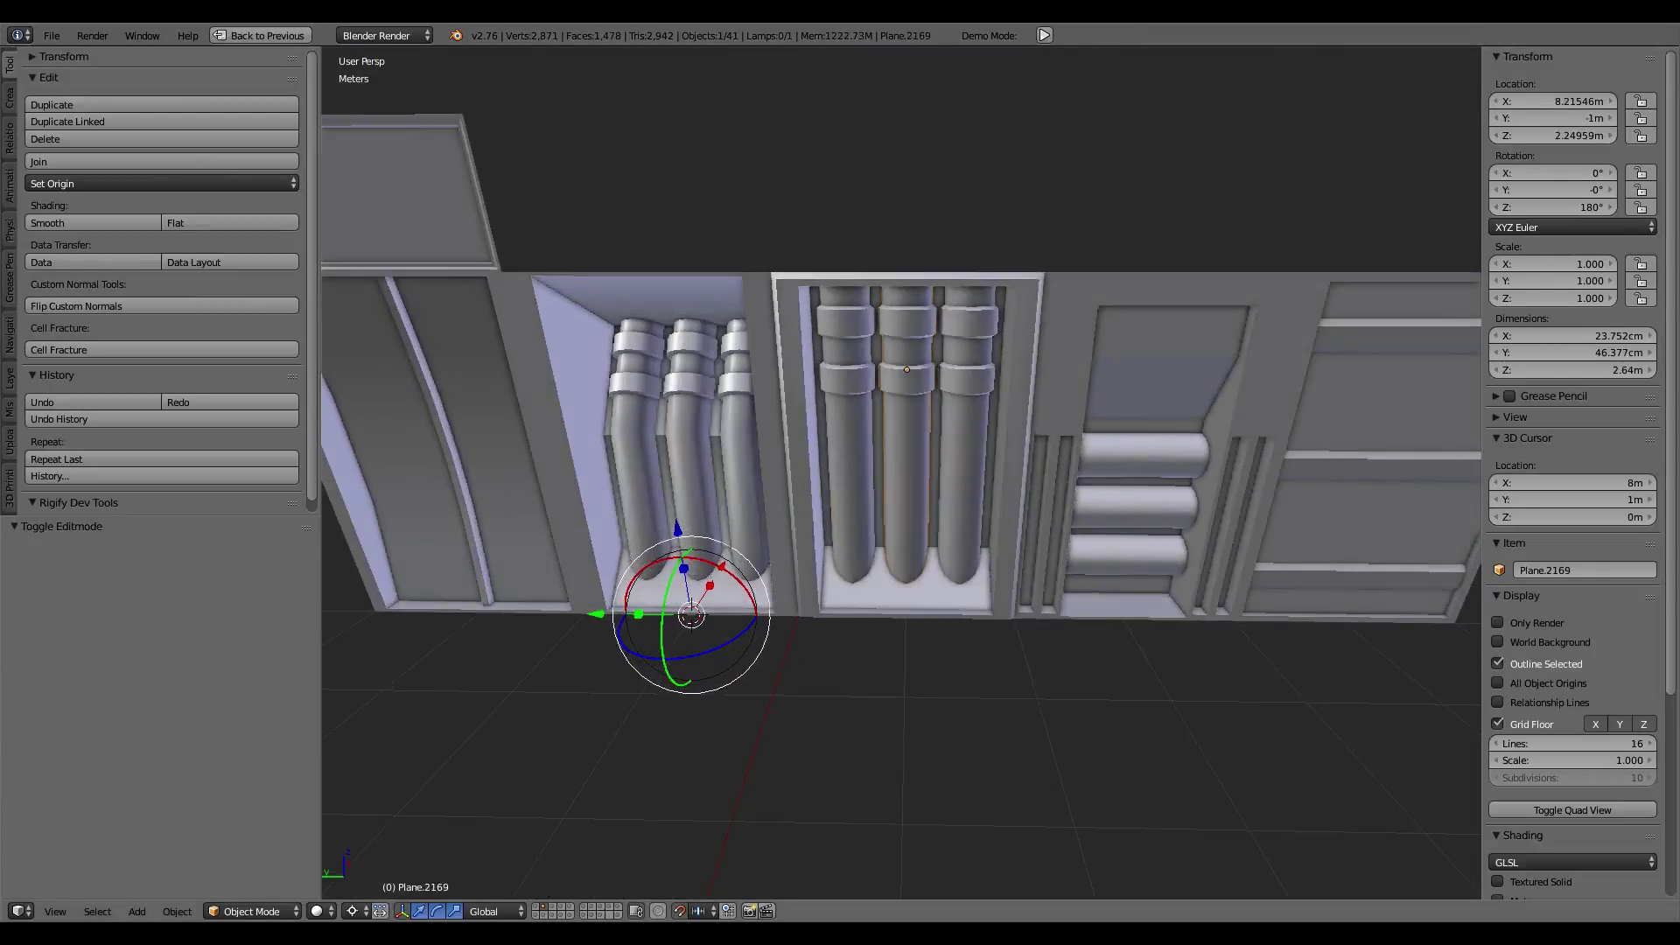
{"action": "scroll", "coordinate": [903, 315], "scroll_direction": "up", "scroll_amount": 1}
{"action": "scroll", "coordinate": [891, 418], "scroll_direction": "up", "scroll_amount": 1}
{"action": "scroll", "coordinate": [901, 481], "scroll_direction": "up", "scroll_amount": 2}
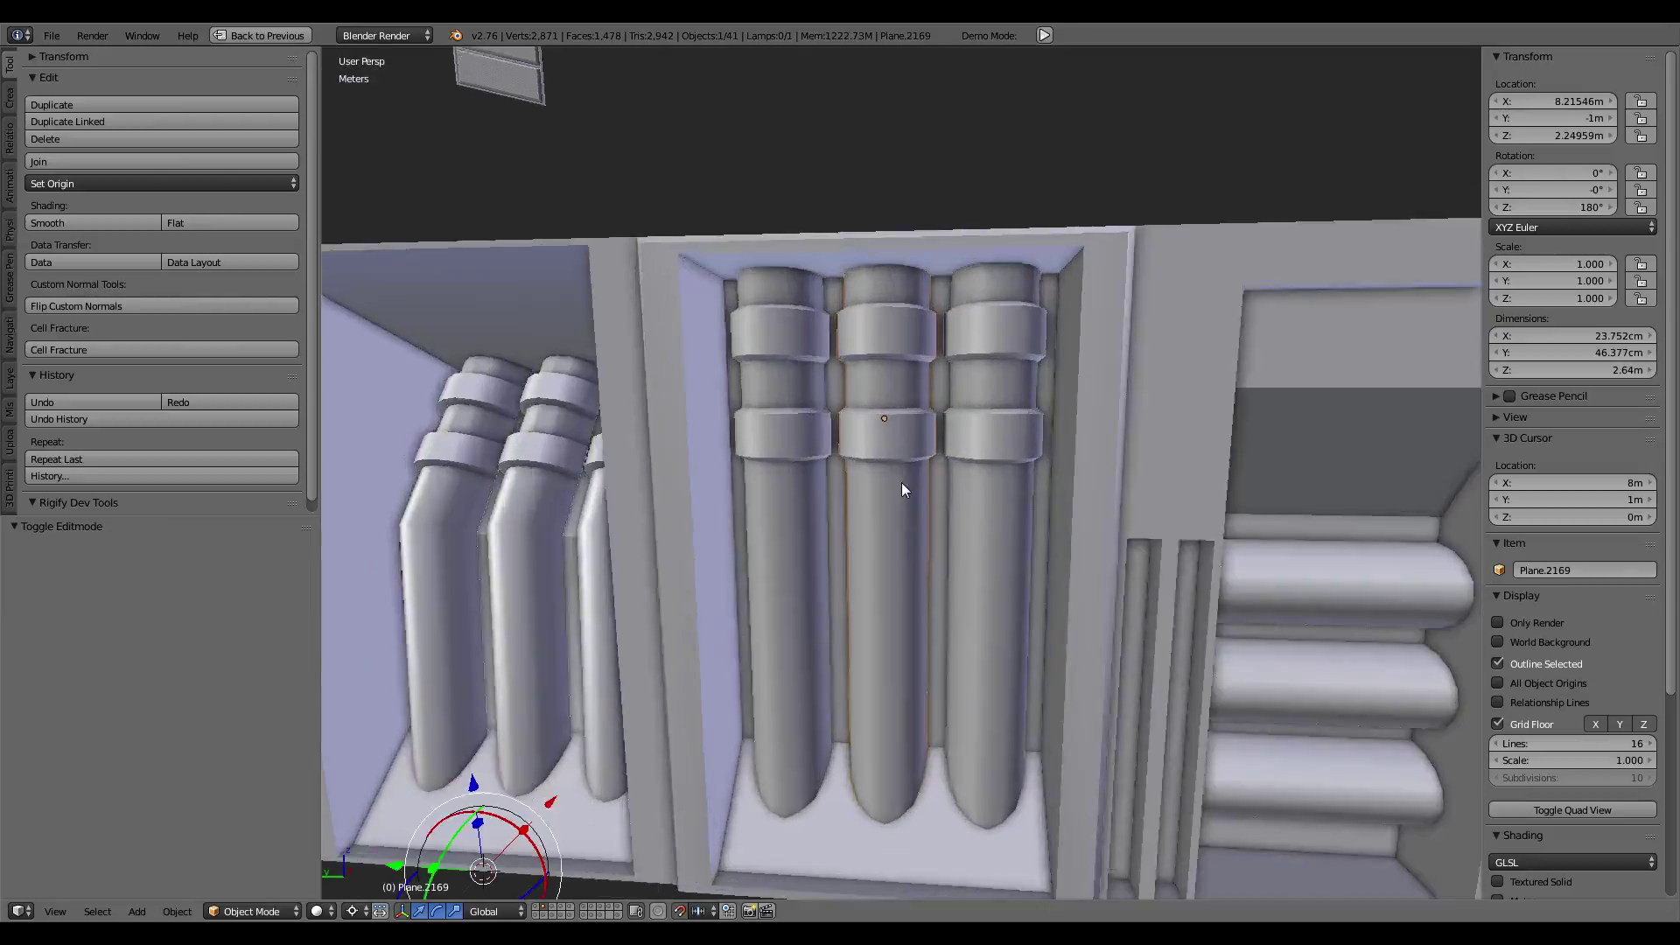
{"action": "scroll", "coordinate": [900, 416], "scroll_direction": "up", "scroll_amount": 1}
{"action": "middle_click_drag", "start_coordinate": [785, 359], "coordinate": [1004, 420]}
{"action": "scroll", "coordinate": [962, 428], "scroll_direction": "up", "scroll_amount": 1}
{"action": "scroll", "coordinate": [924, 465], "scroll_direction": "up", "scroll_amount": 2}
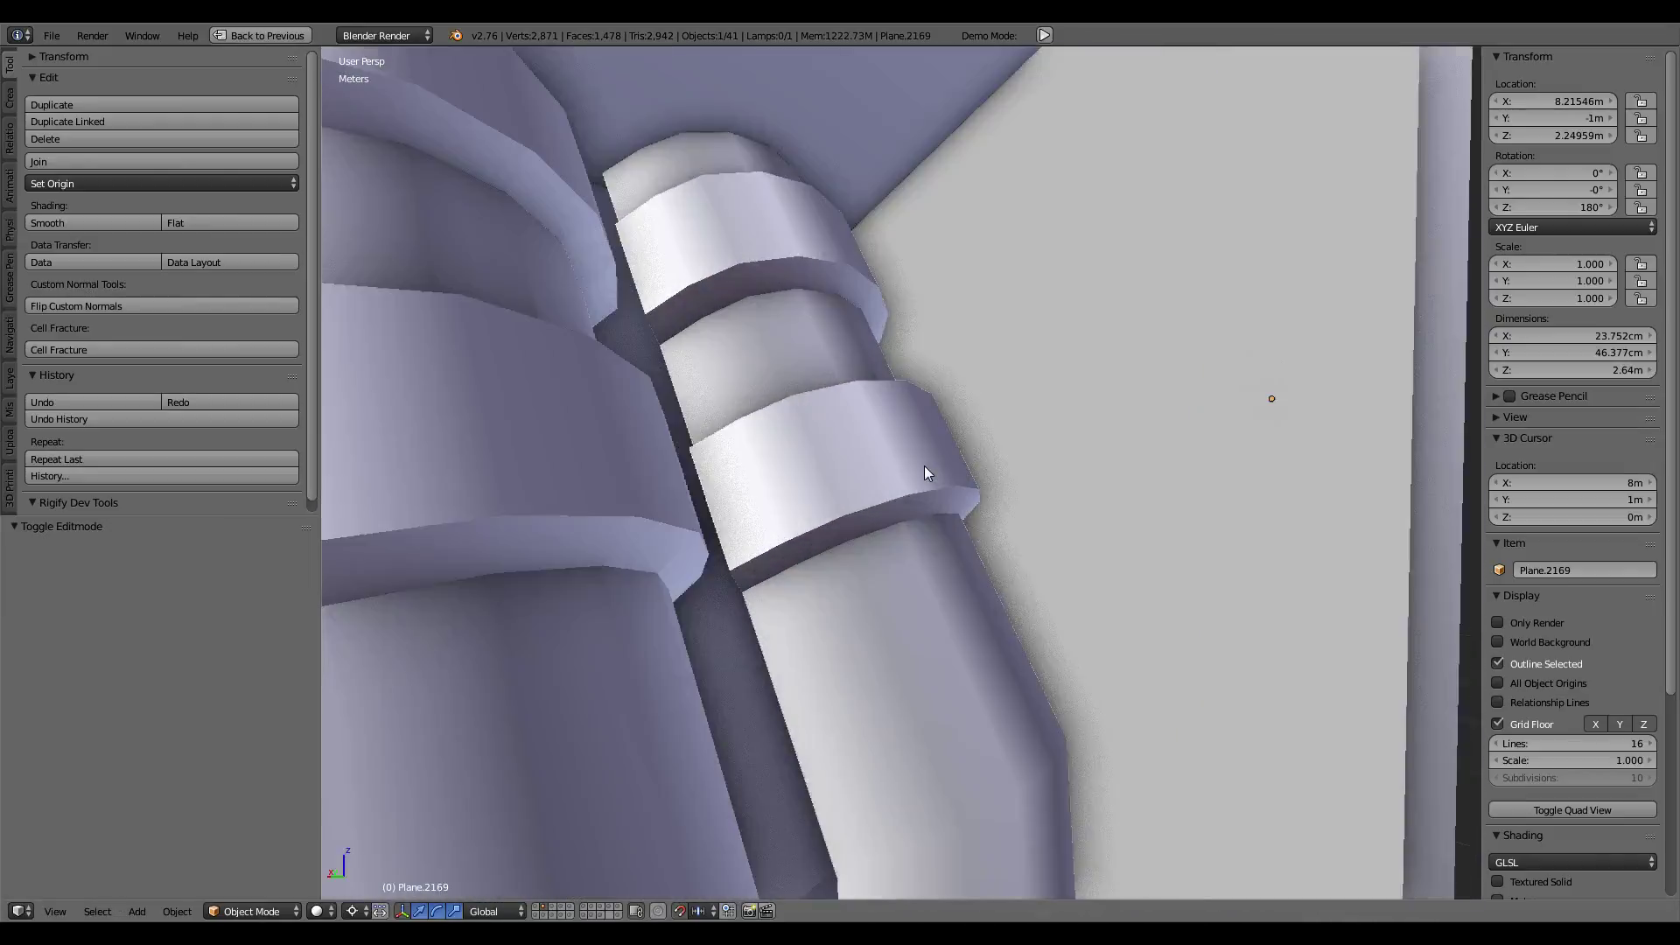
{"action": "scroll", "coordinate": [932, 449], "scroll_direction": "up", "scroll_amount": 2}
{"action": "scroll", "coordinate": [937, 450], "scroll_direction": "up", "scroll_amount": 2}
{"action": "scroll", "coordinate": [937, 451], "scroll_direction": "down", "scroll_amount": 3}
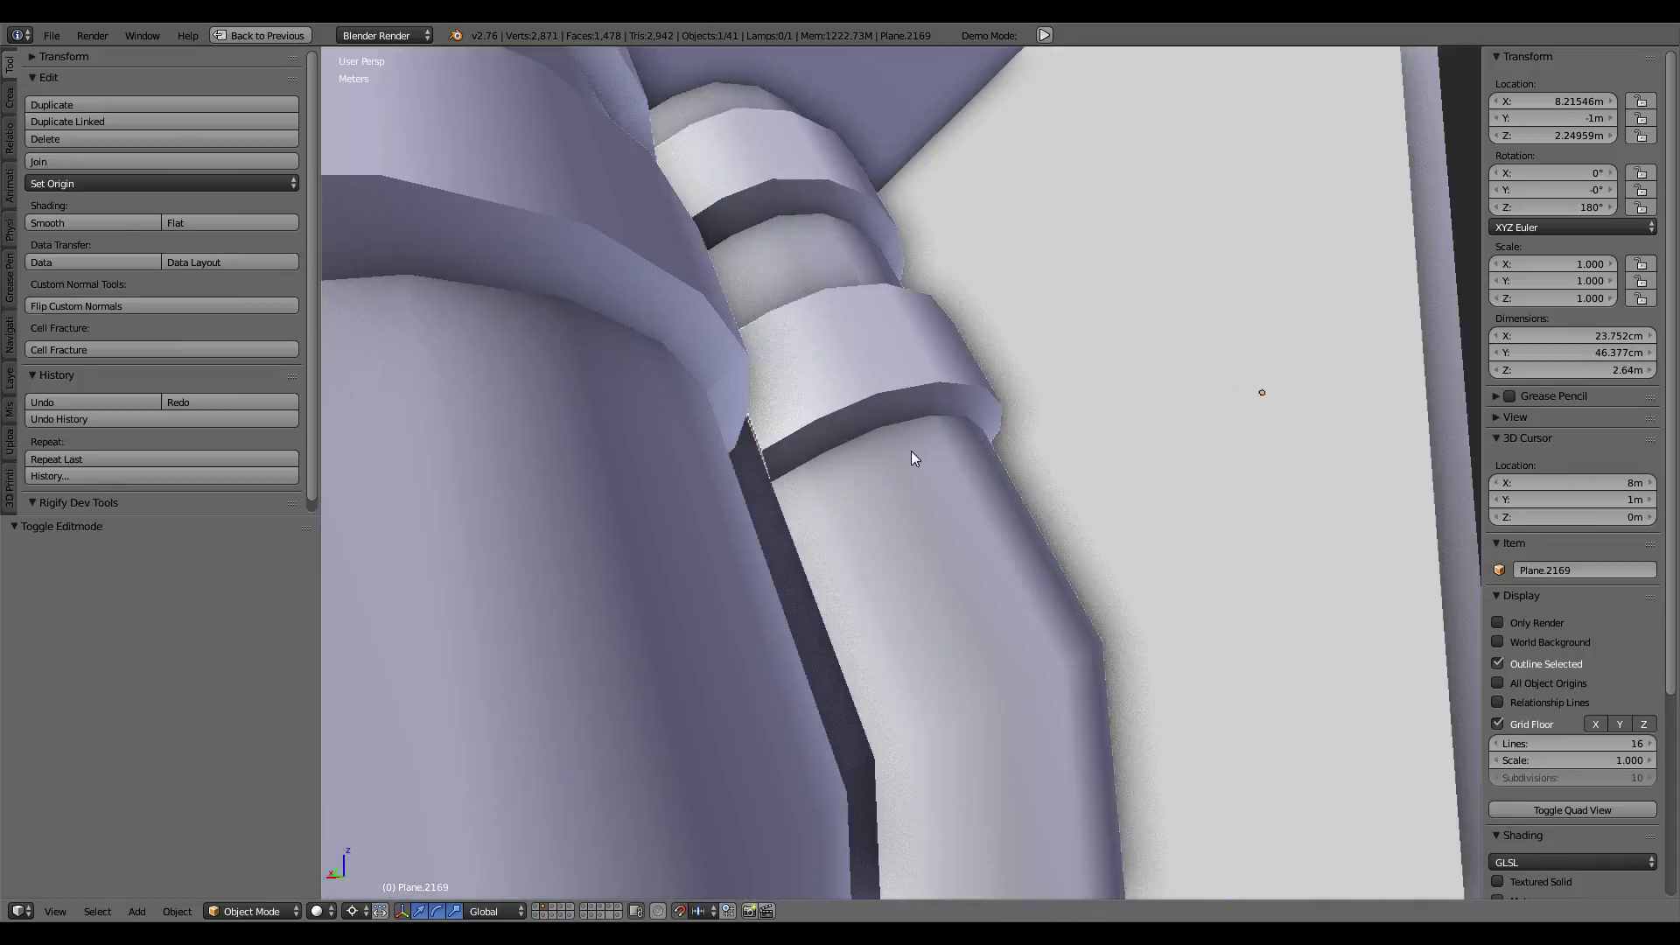
{"action": "right_click", "coordinate": [796, 429]}
Step: Switch to the middle pipe in Edit Mode and select its three ring edges
{"action": "key", "text": "Tab"}
{"action": "scroll", "coordinate": [797, 429], "scroll_direction": "down", "scroll_amount": 3}
{"action": "scroll", "coordinate": [796, 429], "scroll_direction": "down", "scroll_amount": 2}
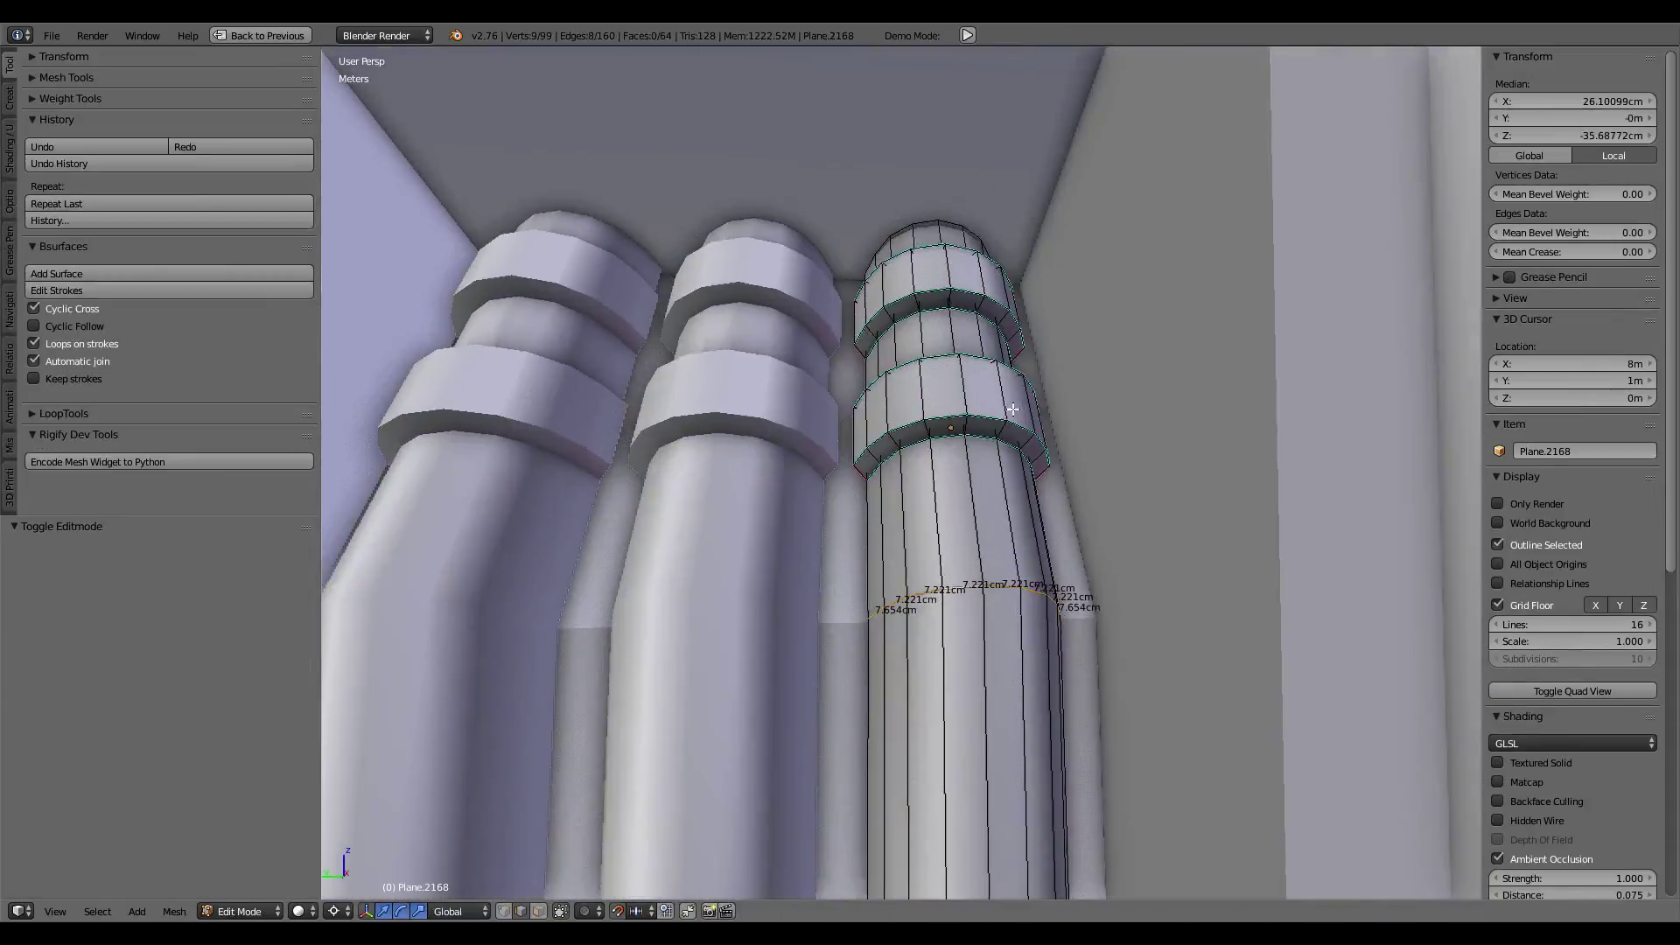
{"action": "key", "text": "Tab"}
{"action": "right_click", "coordinate": [796, 401]}
{"action": "key", "text": "Tab"}
{"action": "scroll", "coordinate": [856, 420], "scroll_direction": "up", "scroll_amount": 2}
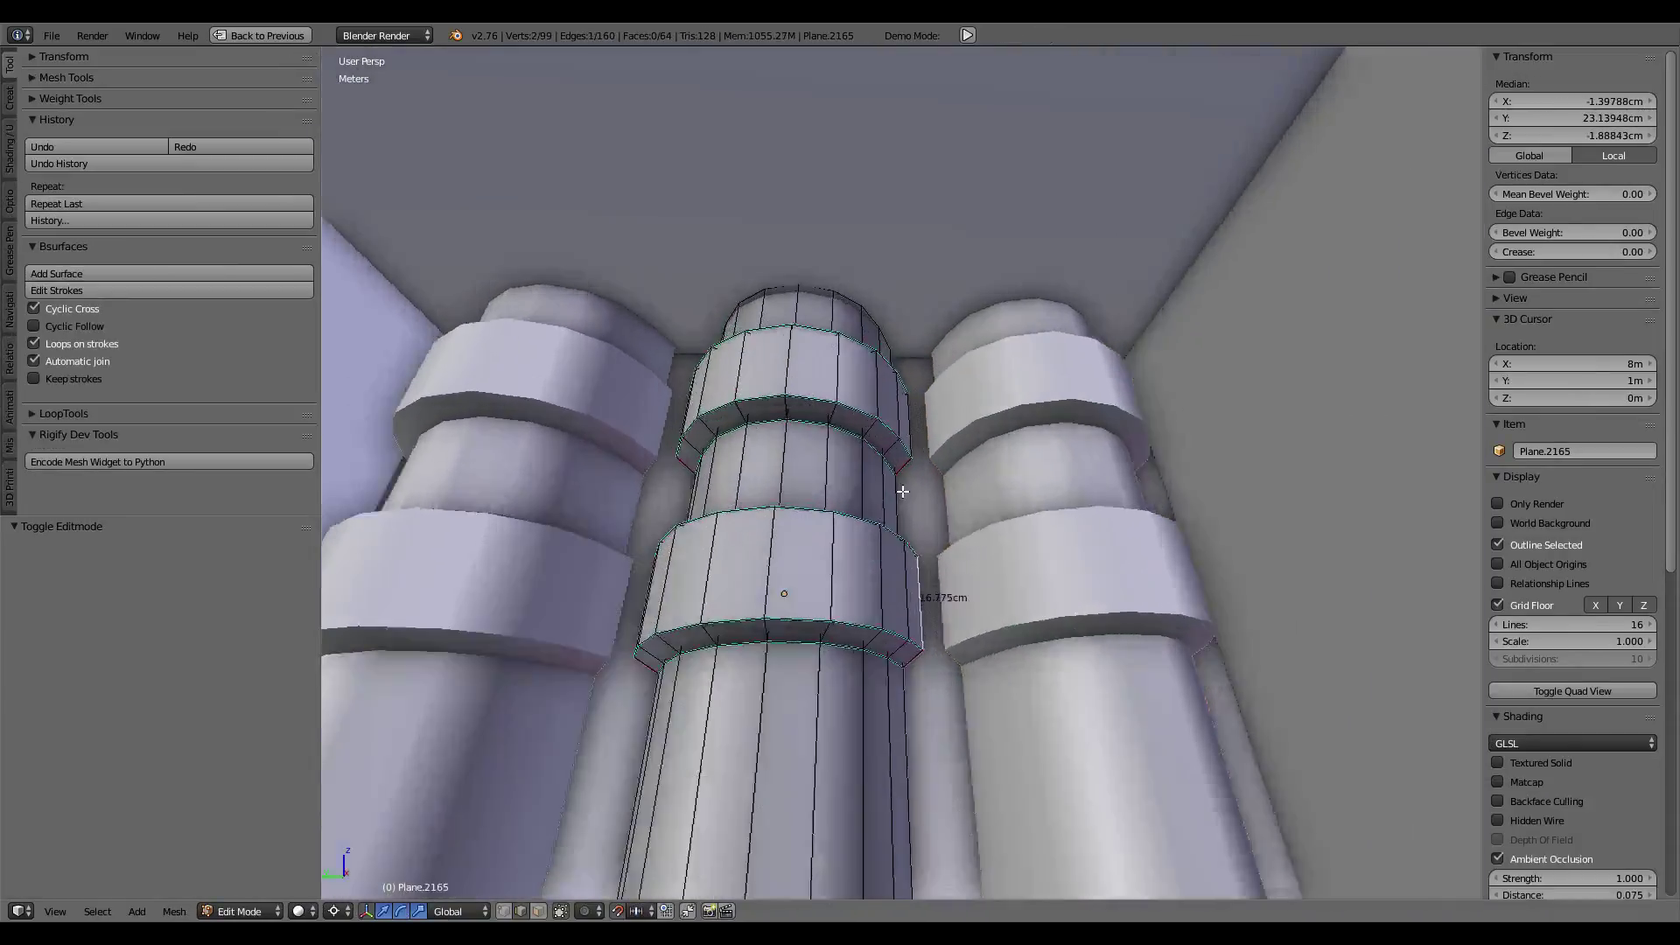
{"action": "right_click", "coordinate": [917, 402], "text": "shift"}
{"action": "mouse_move", "coordinate": [917, 403]}
{"action": "middle_mouse_down"}
{"action": "mouse_move", "coordinate": [831, 394]}
{"action": "mouse_move", "coordinate": [770, 457]}
{"action": "middle_mouse_up"}
{"action": "scroll", "coordinate": [777, 391], "scroll_direction": "up", "scroll_amount": 2}
{"action": "right_click", "coordinate": [777, 391], "text": "shift"}
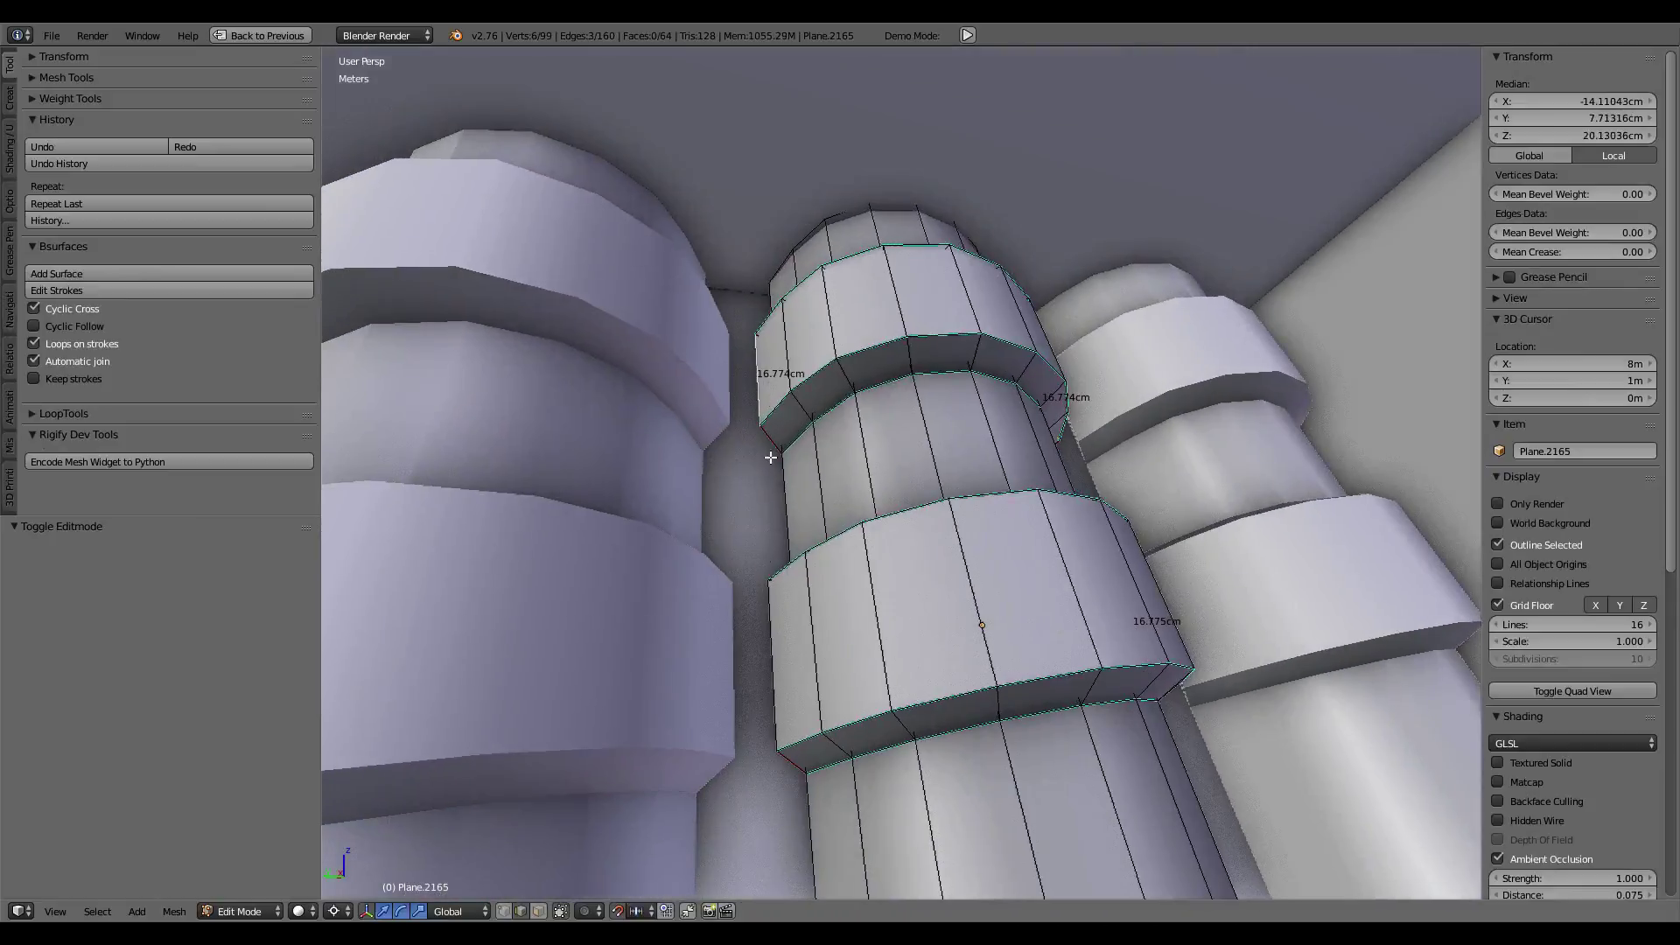
Step: Set the pivot point to Individual Origins and the transform orientation to Normal
{"action": "left_click", "coordinate": [345, 911]}
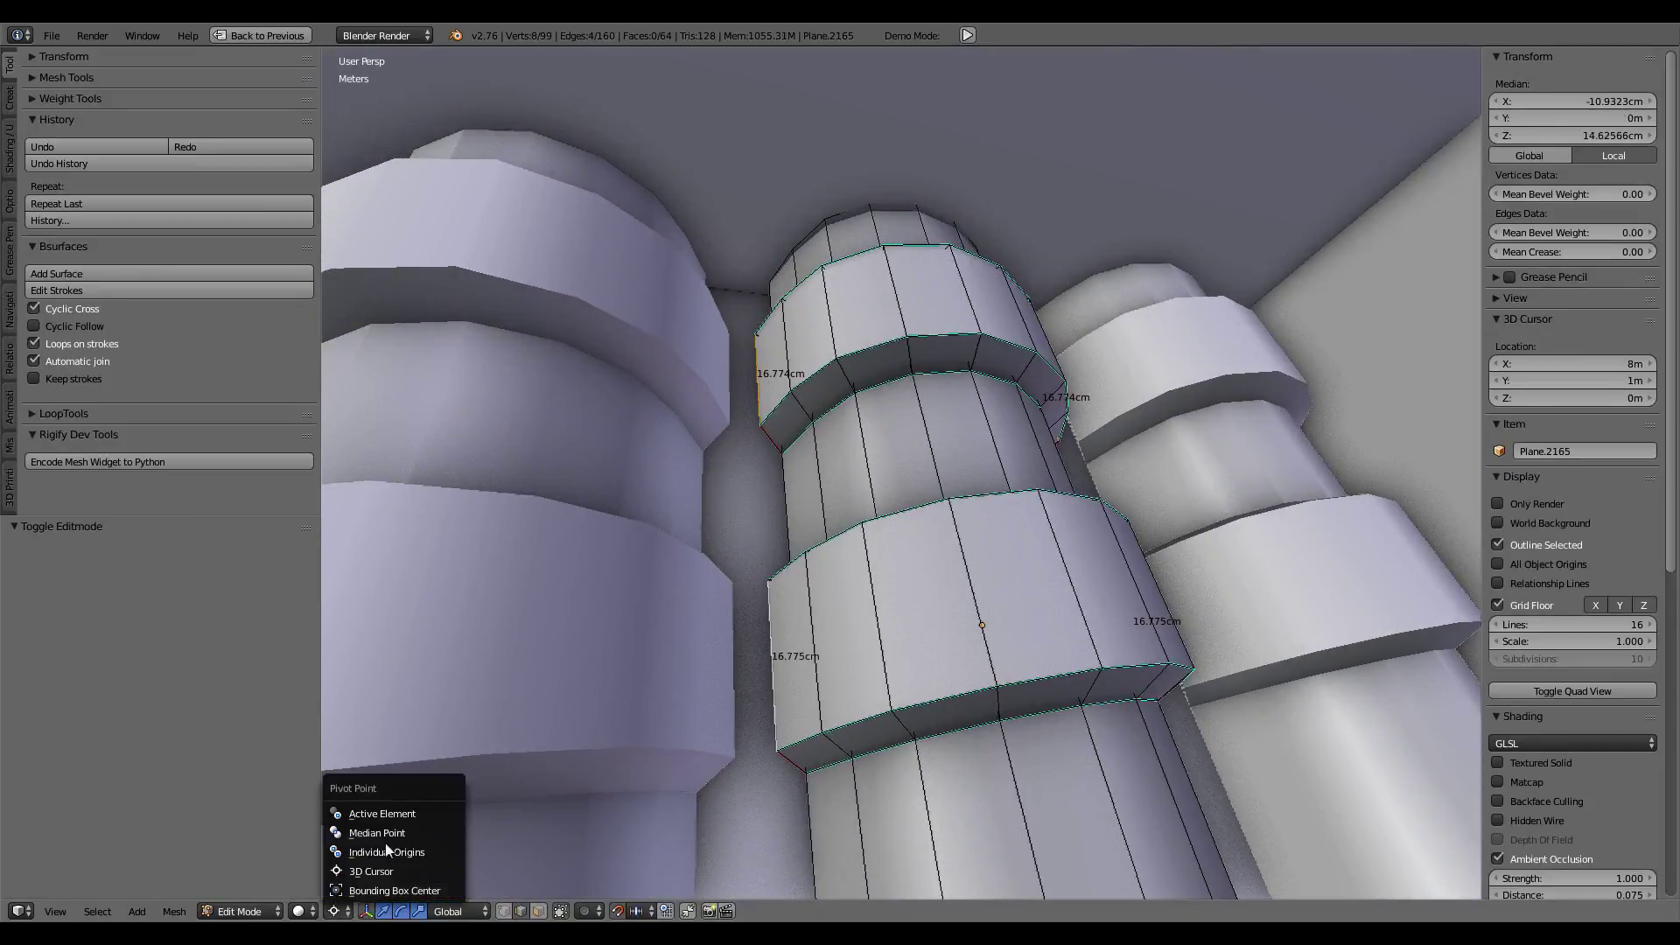
{"action": "left_click", "coordinate": [389, 849]}
{"action": "left_click", "coordinate": [487, 905]}
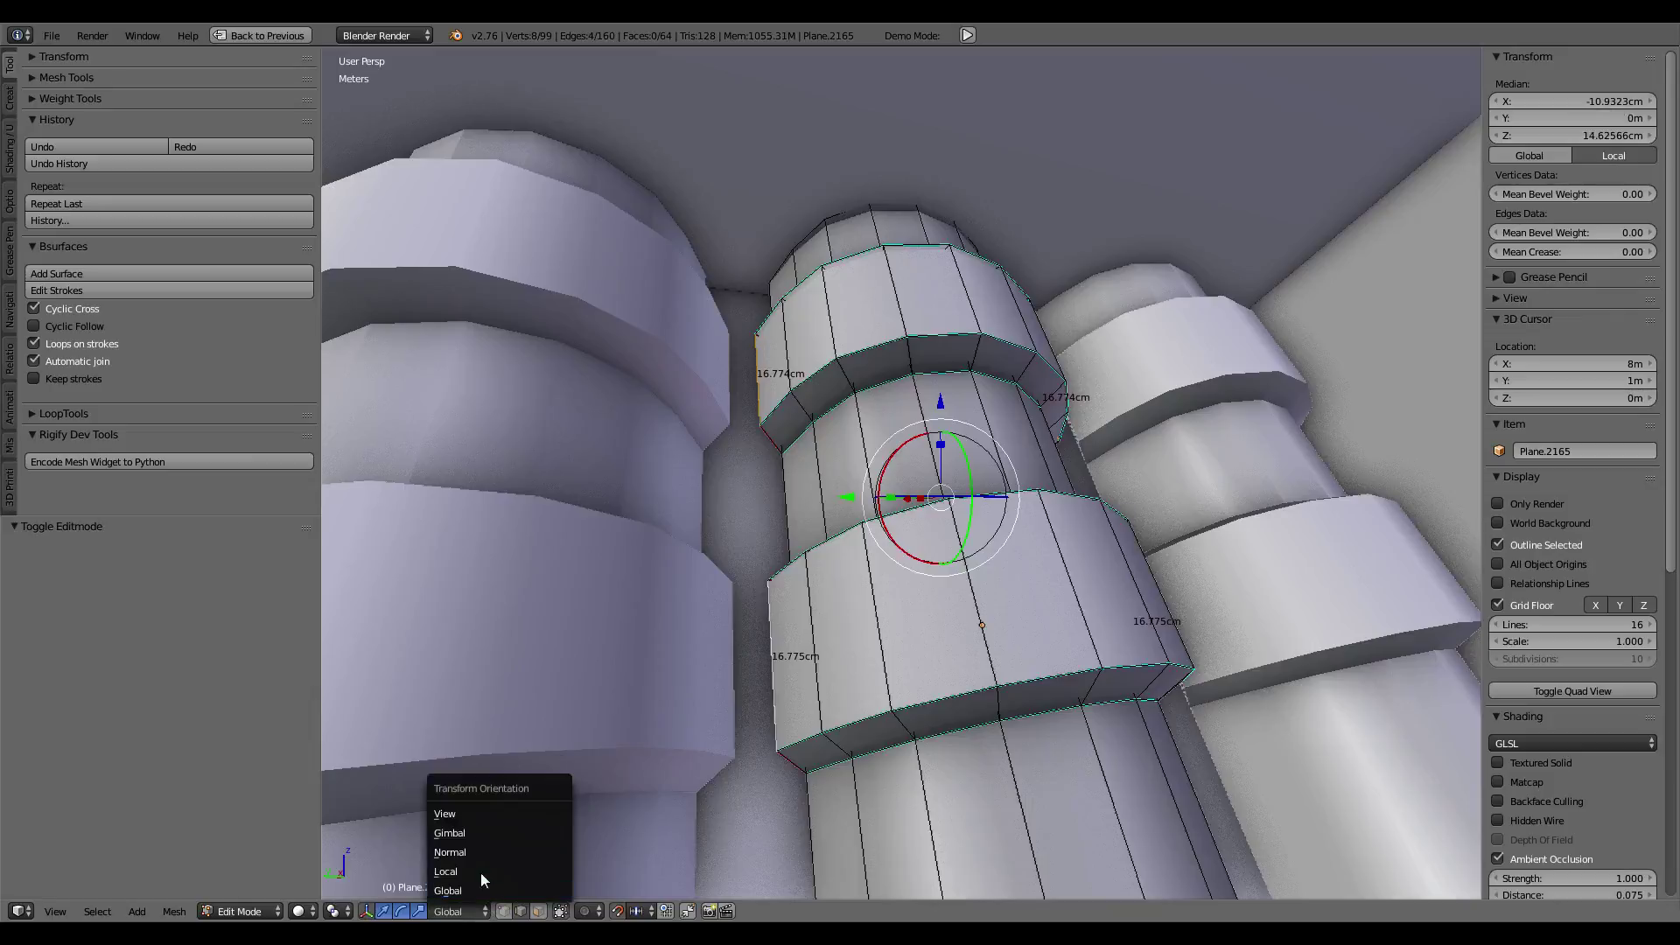
{"action": "left_click", "coordinate": [488, 831]}
Step: Push the selected ring loops along their normals and scale them
{"action": "mouse_move", "coordinate": [987, 440]}
{"action": "left_mouse_down"}
{"action": "mouse_move", "coordinate": [949, 473]}
{"action": "mouse_move", "coordinate": [976, 471]}
{"action": "left_mouse_up"}
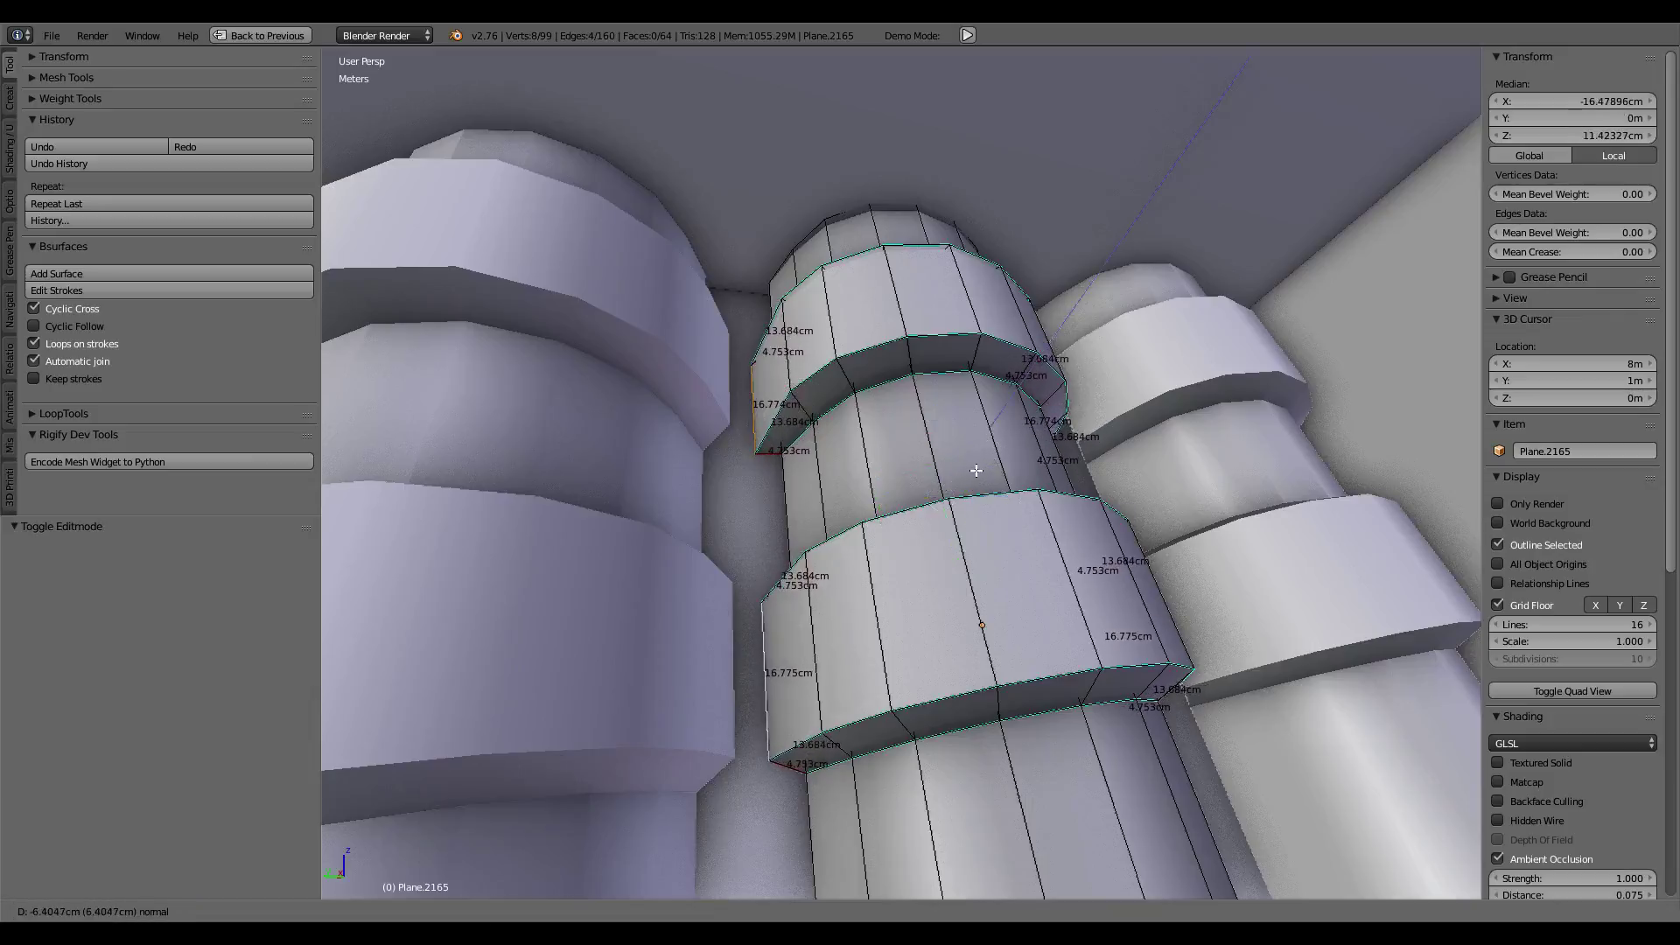
{"action": "middle_click_drag", "start_coordinate": [975, 471], "coordinate": [1000, 469]}
{"action": "key", "text": "s"}
{"action": "key", "text": "x"}
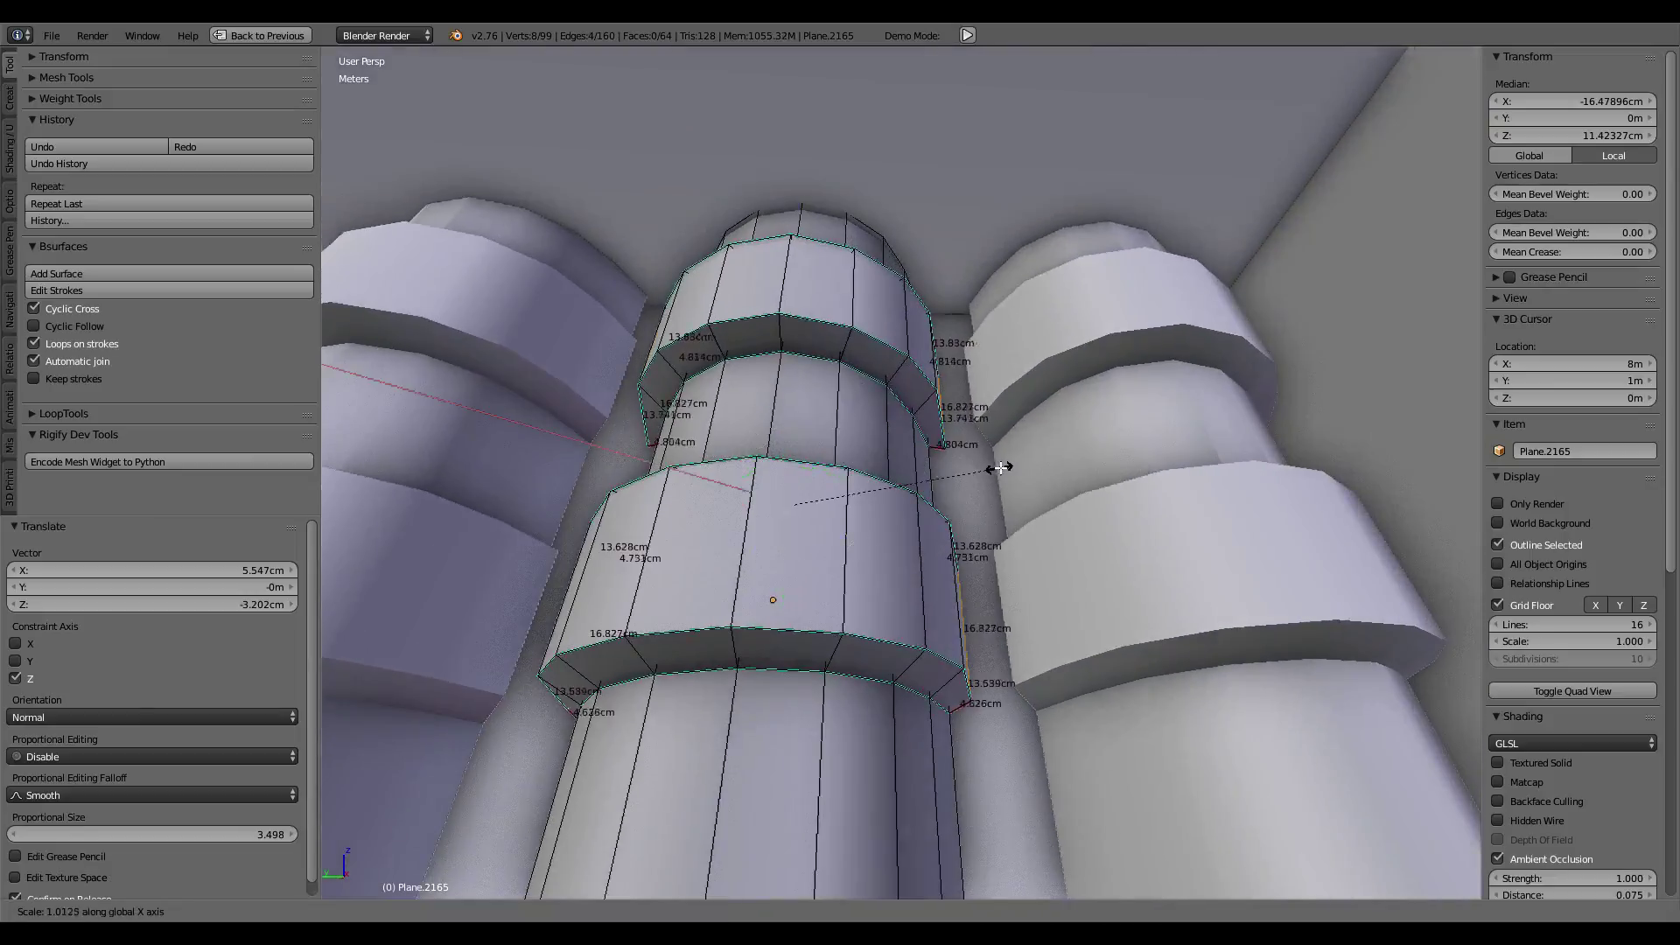
{"action": "right_click", "coordinate": [1028, 470]}
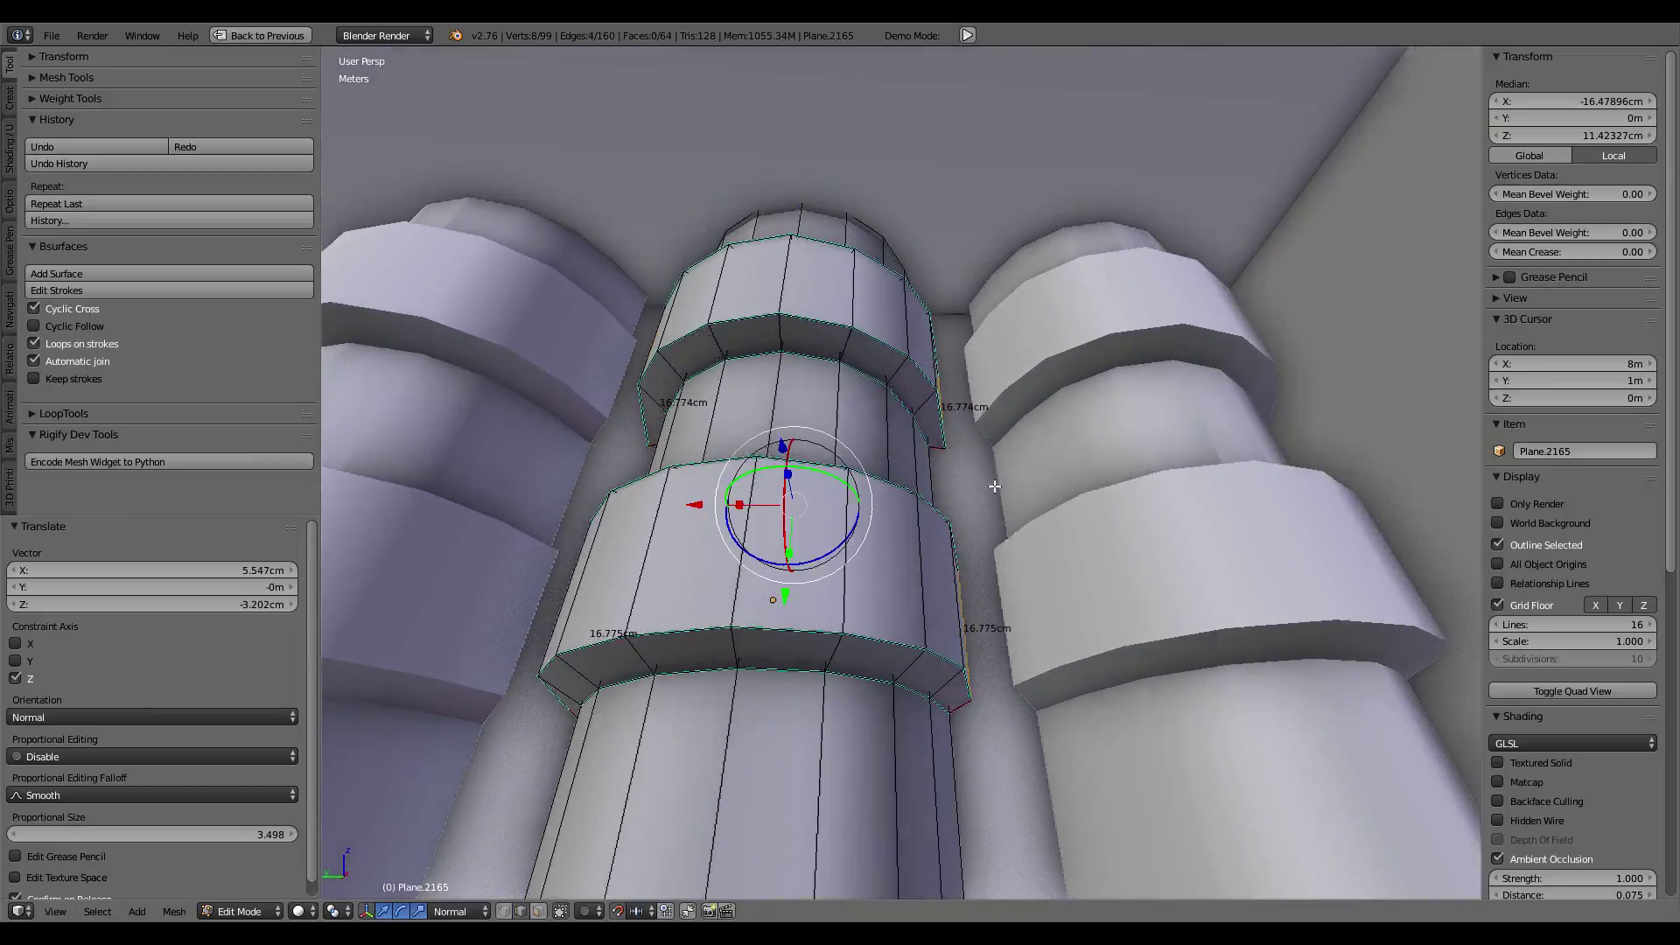
{"action": "key", "text": "s"}
{"action": "key", "text": "x"}
{"action": "key", "text": "x"}
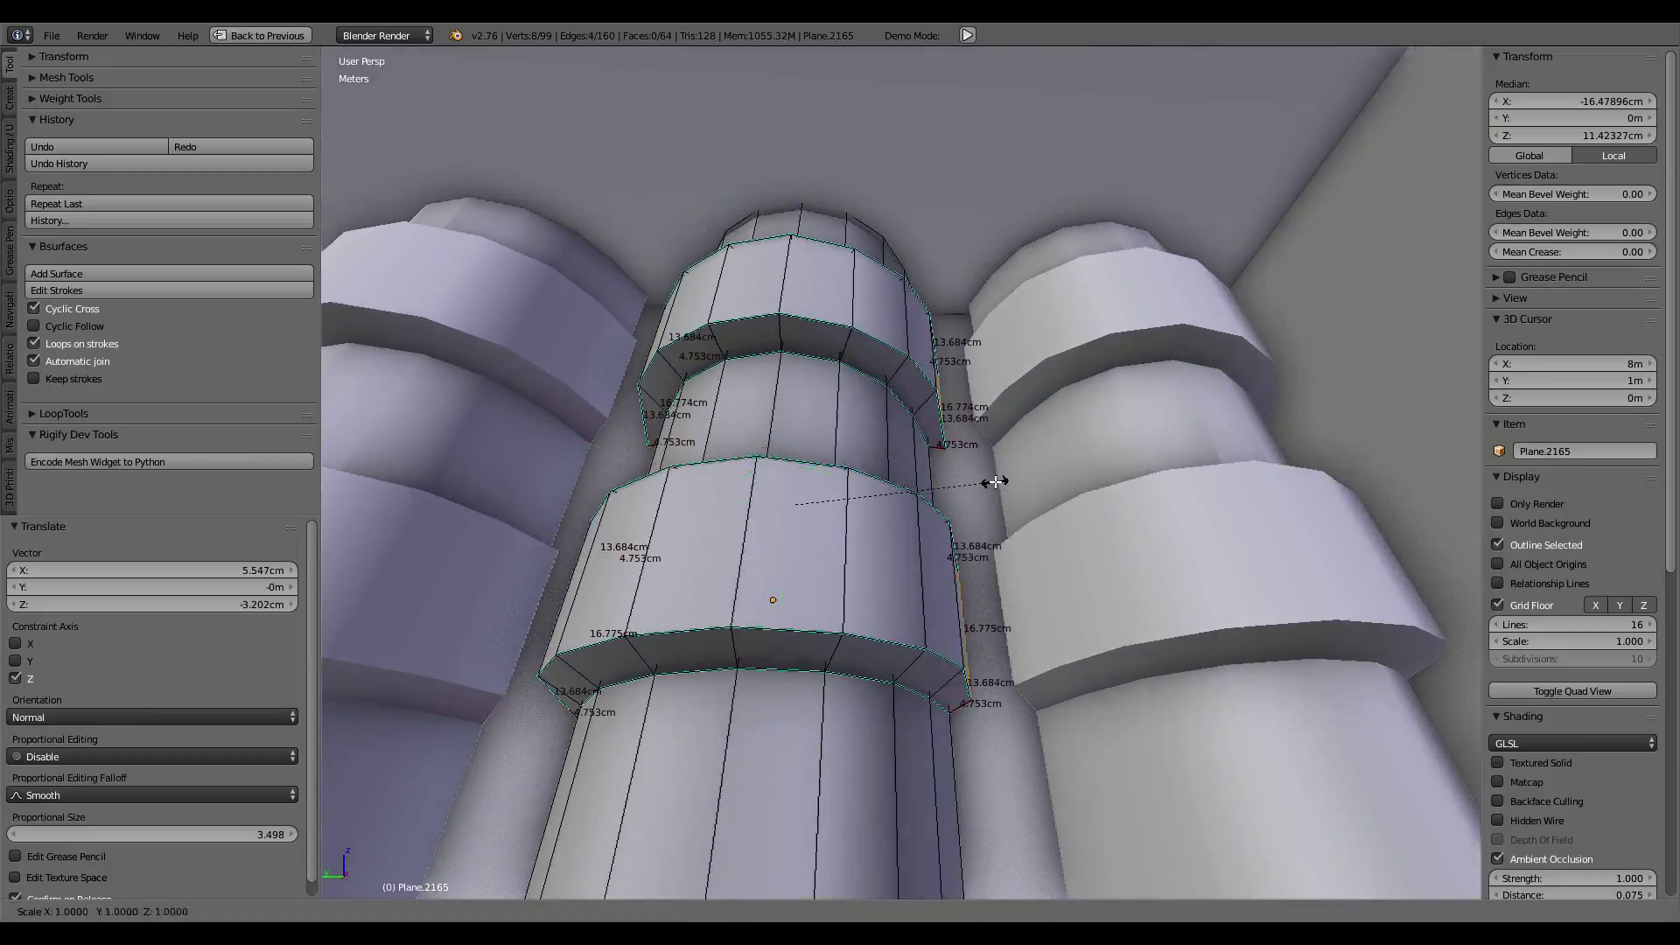
{"action": "right_click", "coordinate": [1009, 481]}
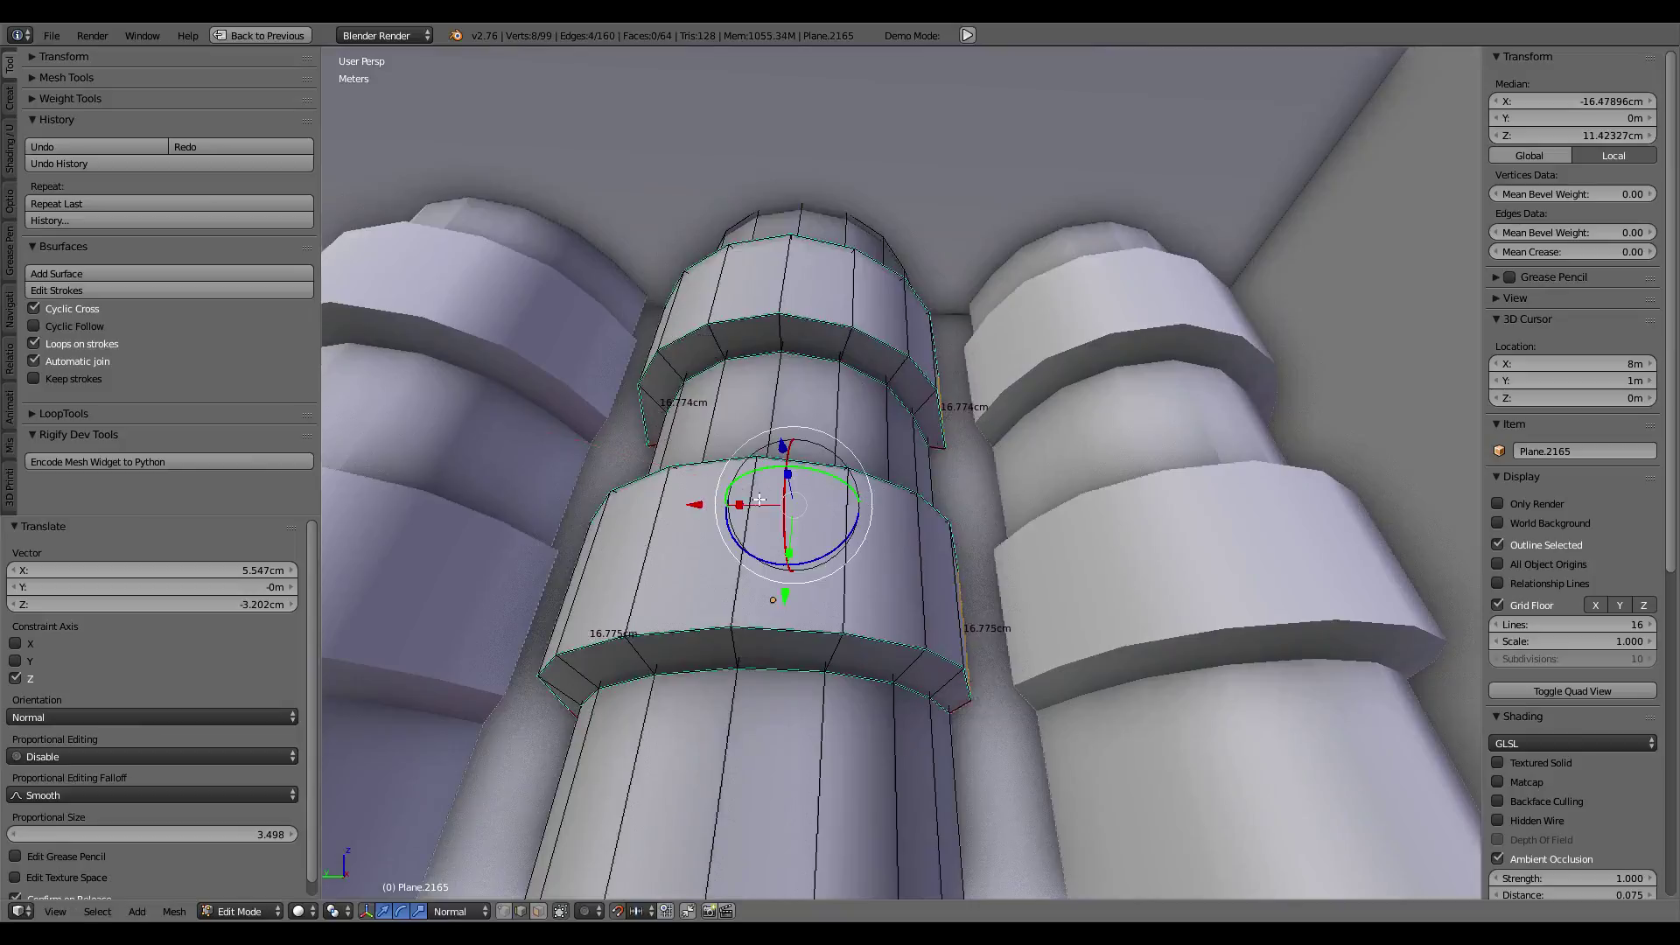
{"action": "key", "text": "s"}
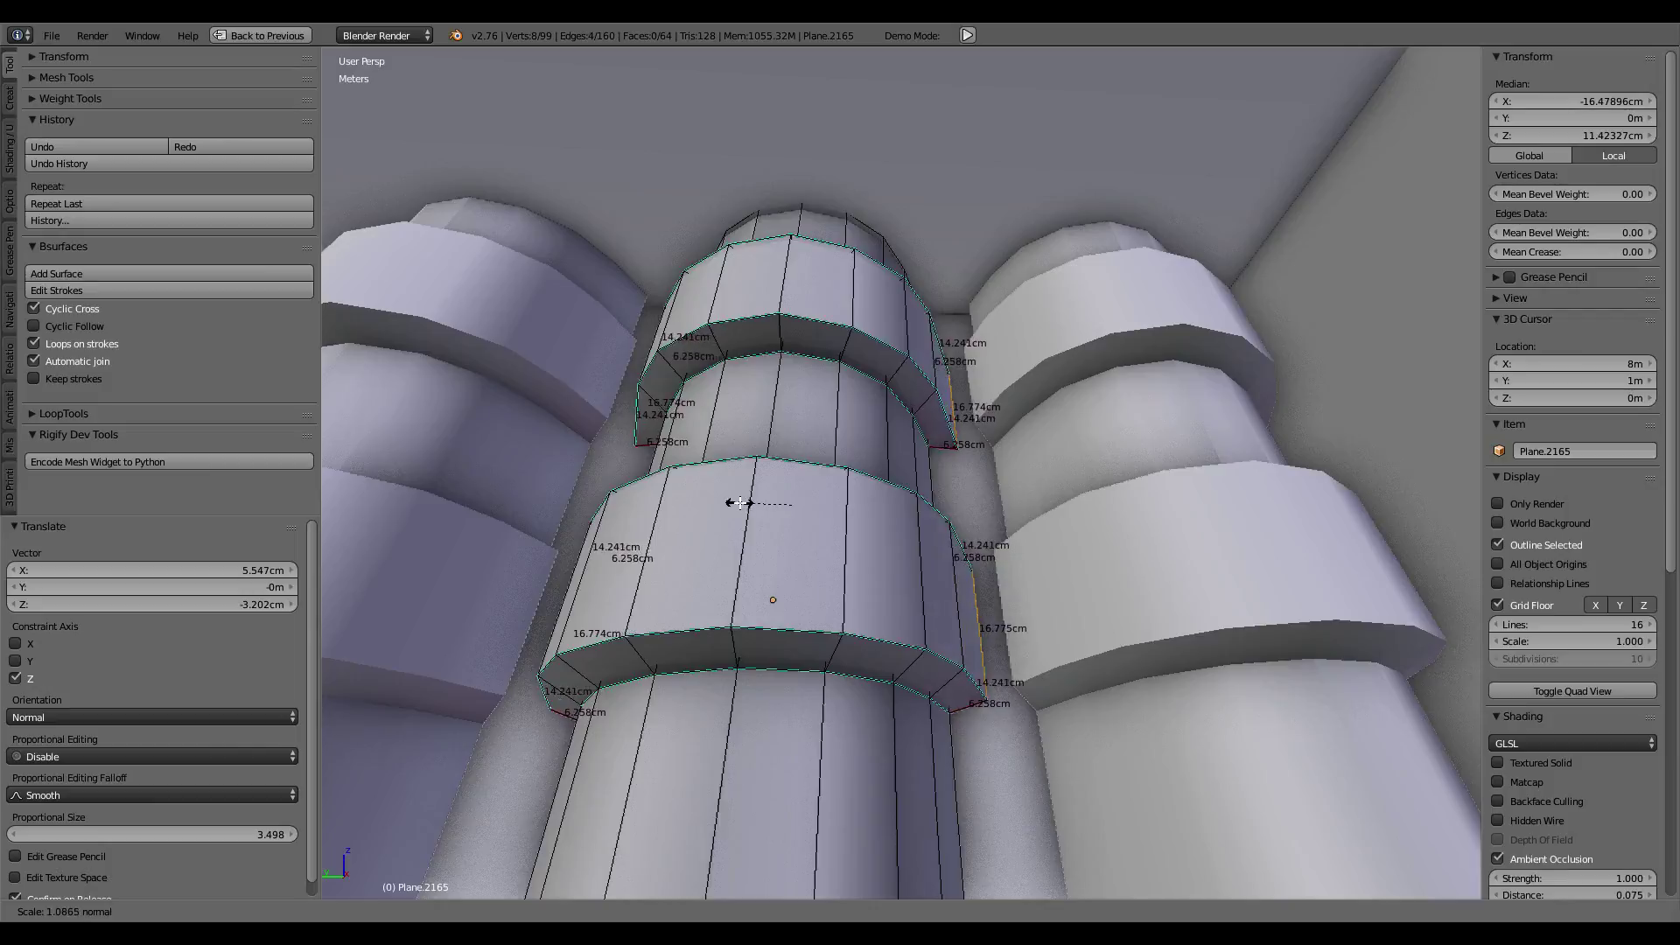
{"action": "left_click", "coordinate": [742, 503]}
Step: Select four ring edges and edge-slide them along the pipe
{"action": "key", "text": "Tab"}
{"action": "key", "text": "Tab"}
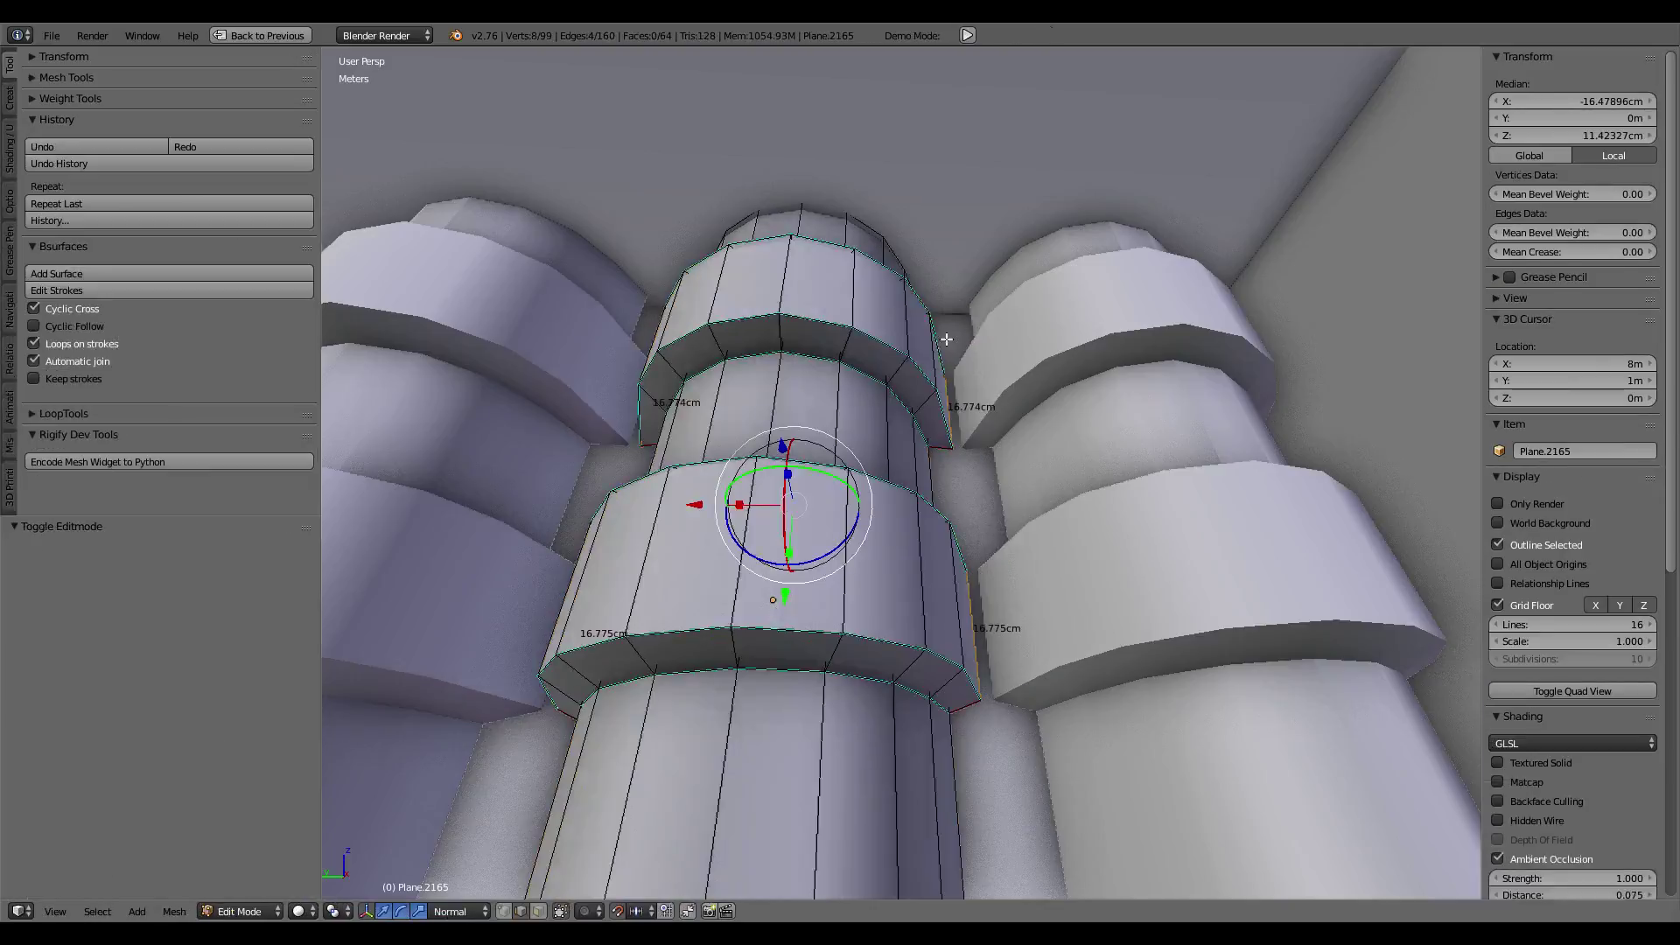
{"action": "right_click", "coordinate": [932, 359]}
{"action": "right_click", "coordinate": [943, 622], "text": "shift"}
{"action": "mouse_move", "coordinate": [933, 596]}
{"action": "middle_mouse_down"}
{"action": "mouse_move", "coordinate": [947, 611]}
{"action": "mouse_move", "coordinate": [905, 507]}
{"action": "middle_mouse_up"}
{"action": "right_click", "coordinate": [948, 611], "text": "shift"}
{"action": "key", "text": "g"}
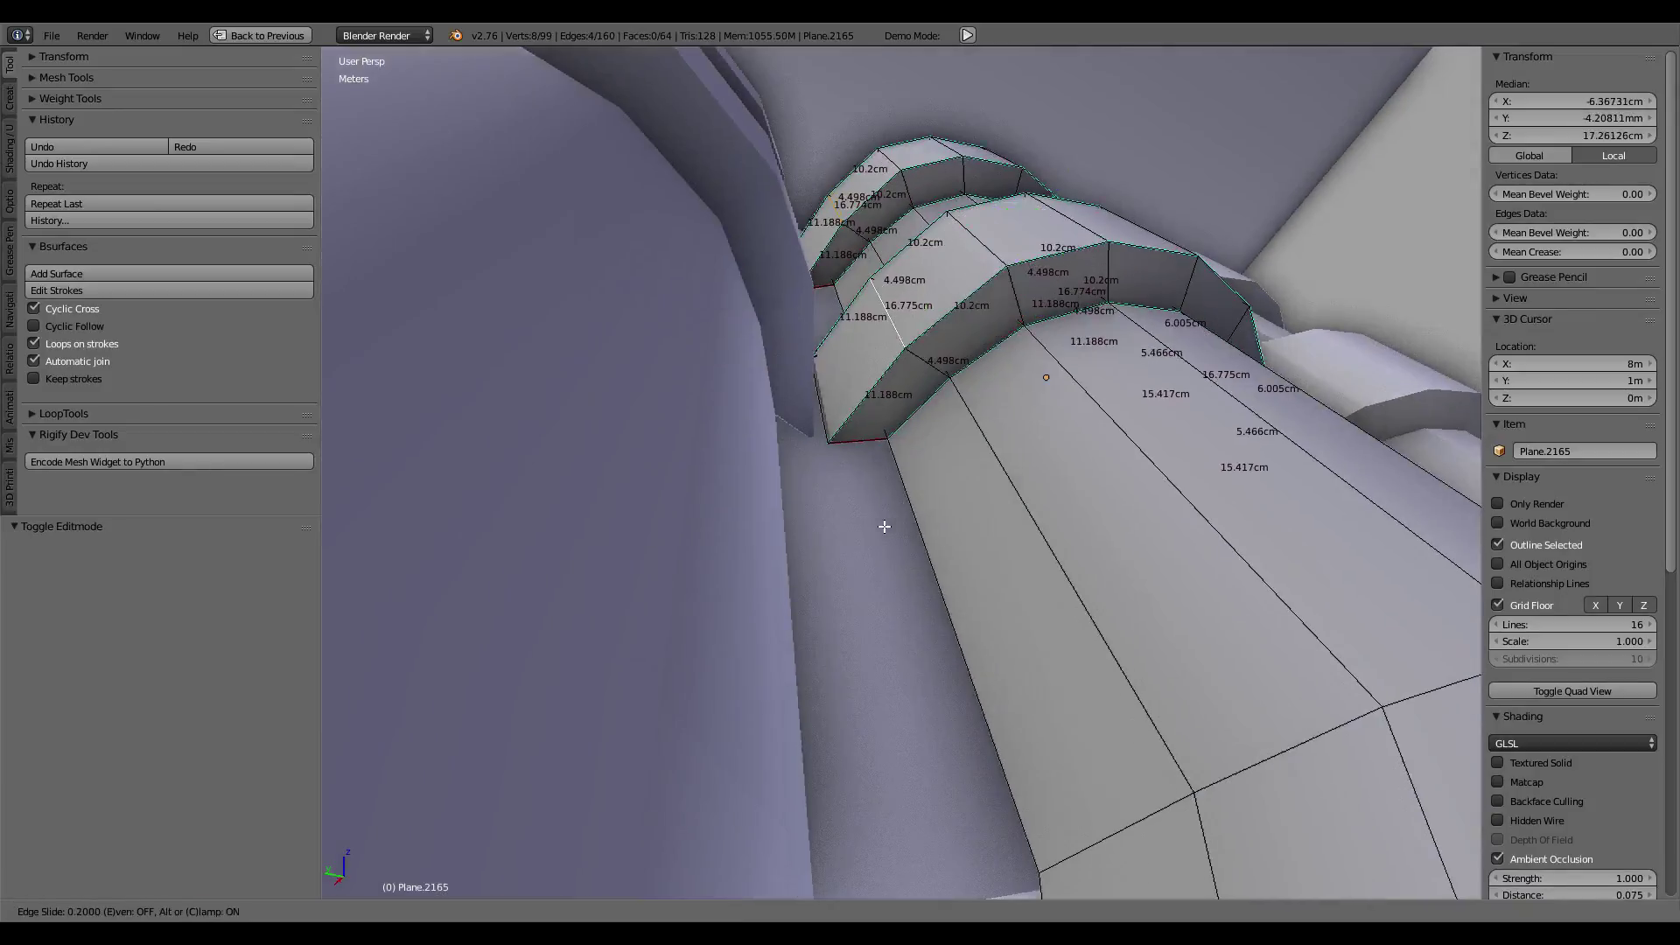
{"action": "left_click", "coordinate": [883, 526]}
{"action": "key", "text": "Tab"}
Step: Clear the selection and look over the pipe mesh from the front
{"action": "mouse_move", "coordinate": [884, 526]}
{"action": "middle_mouse_down"}
{"action": "mouse_move", "coordinate": [839, 546]}
{"action": "mouse_move", "coordinate": [806, 480]}
{"action": "mouse_move", "coordinate": [870, 558]}
{"action": "middle_mouse_up"}
{"action": "key", "text": "a"}
{"action": "scroll", "coordinate": [854, 563], "scroll_direction": "up", "scroll_amount": 5}
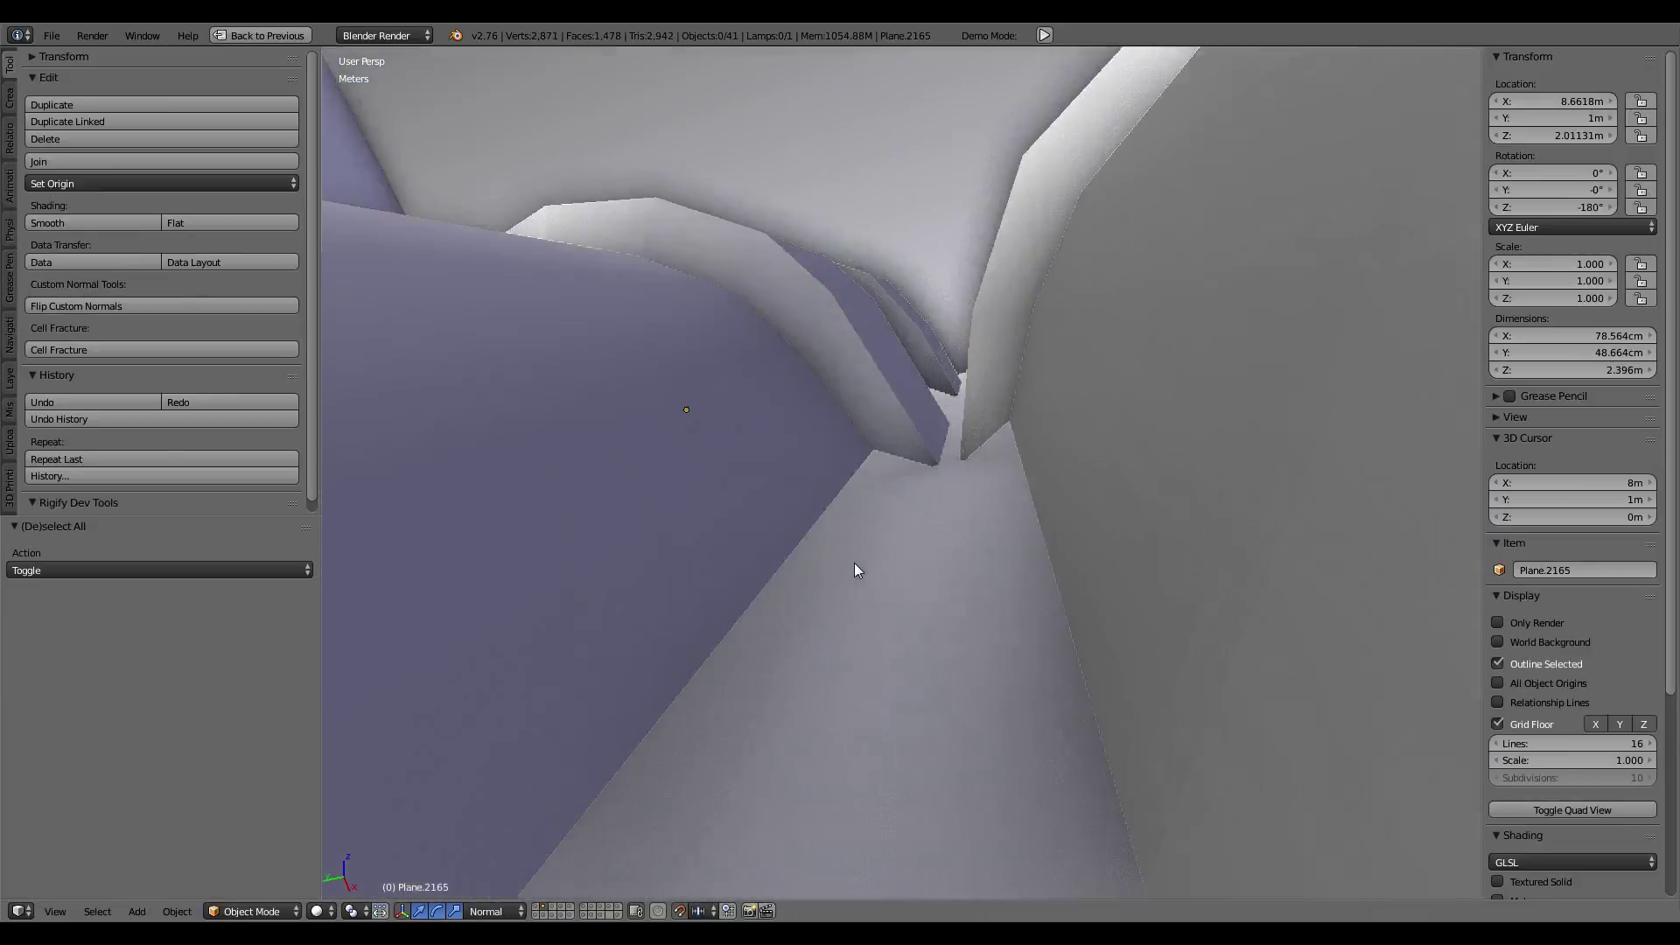
{"action": "scroll", "coordinate": [857, 555], "scroll_direction": "up", "scroll_amount": 2}
{"action": "scroll", "coordinate": [859, 556], "scroll_direction": "down", "scroll_amount": 2}
{"action": "key", "text": "Tab"}
{"action": "scroll", "coordinate": [864, 574], "scroll_direction": "down", "scroll_amount": 3}
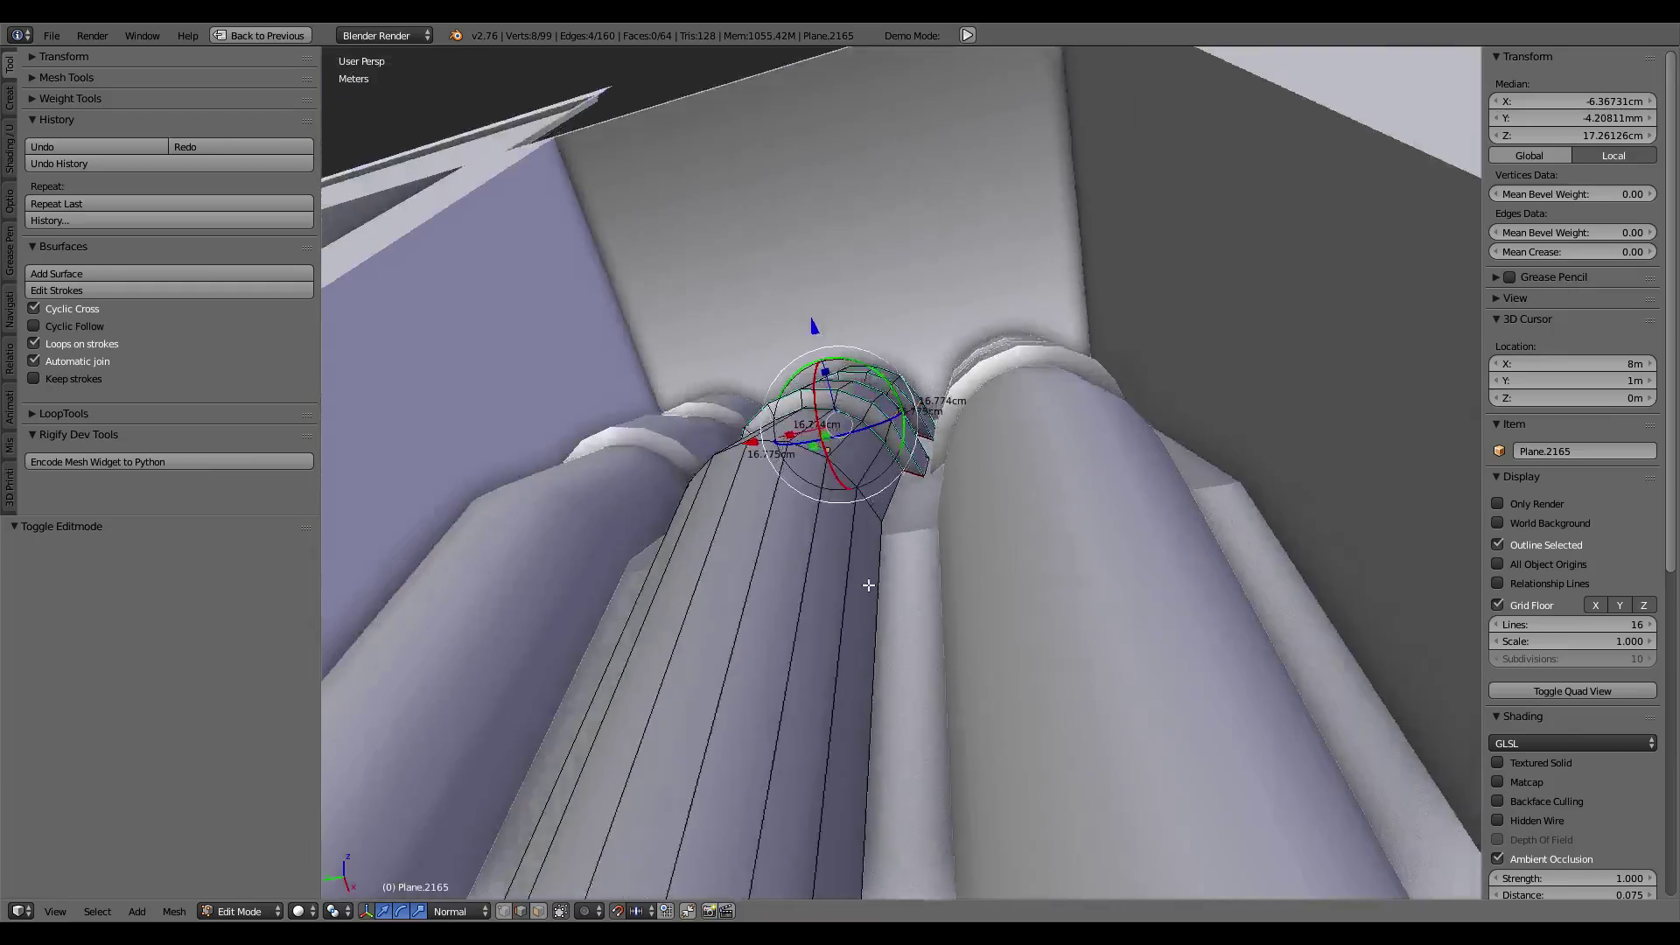
{"action": "scroll", "coordinate": [868, 585], "scroll_direction": "down", "scroll_amount": 5}
{"action": "key", "text": "Tab"}
Step: Select the middle pipe, then add the panel Plane.620 to the selection
{"action": "mouse_move", "coordinate": [958, 579]}
{"action": "middle_mouse_down"}
{"action": "mouse_move", "coordinate": [931, 528]}
{"action": "mouse_move", "coordinate": [922, 556]}
{"action": "mouse_move", "coordinate": [896, 449]}
{"action": "mouse_move", "coordinate": [902, 469]}
{"action": "middle_mouse_up"}
{"action": "scroll", "coordinate": [895, 449], "scroll_direction": "up", "scroll_amount": 2}
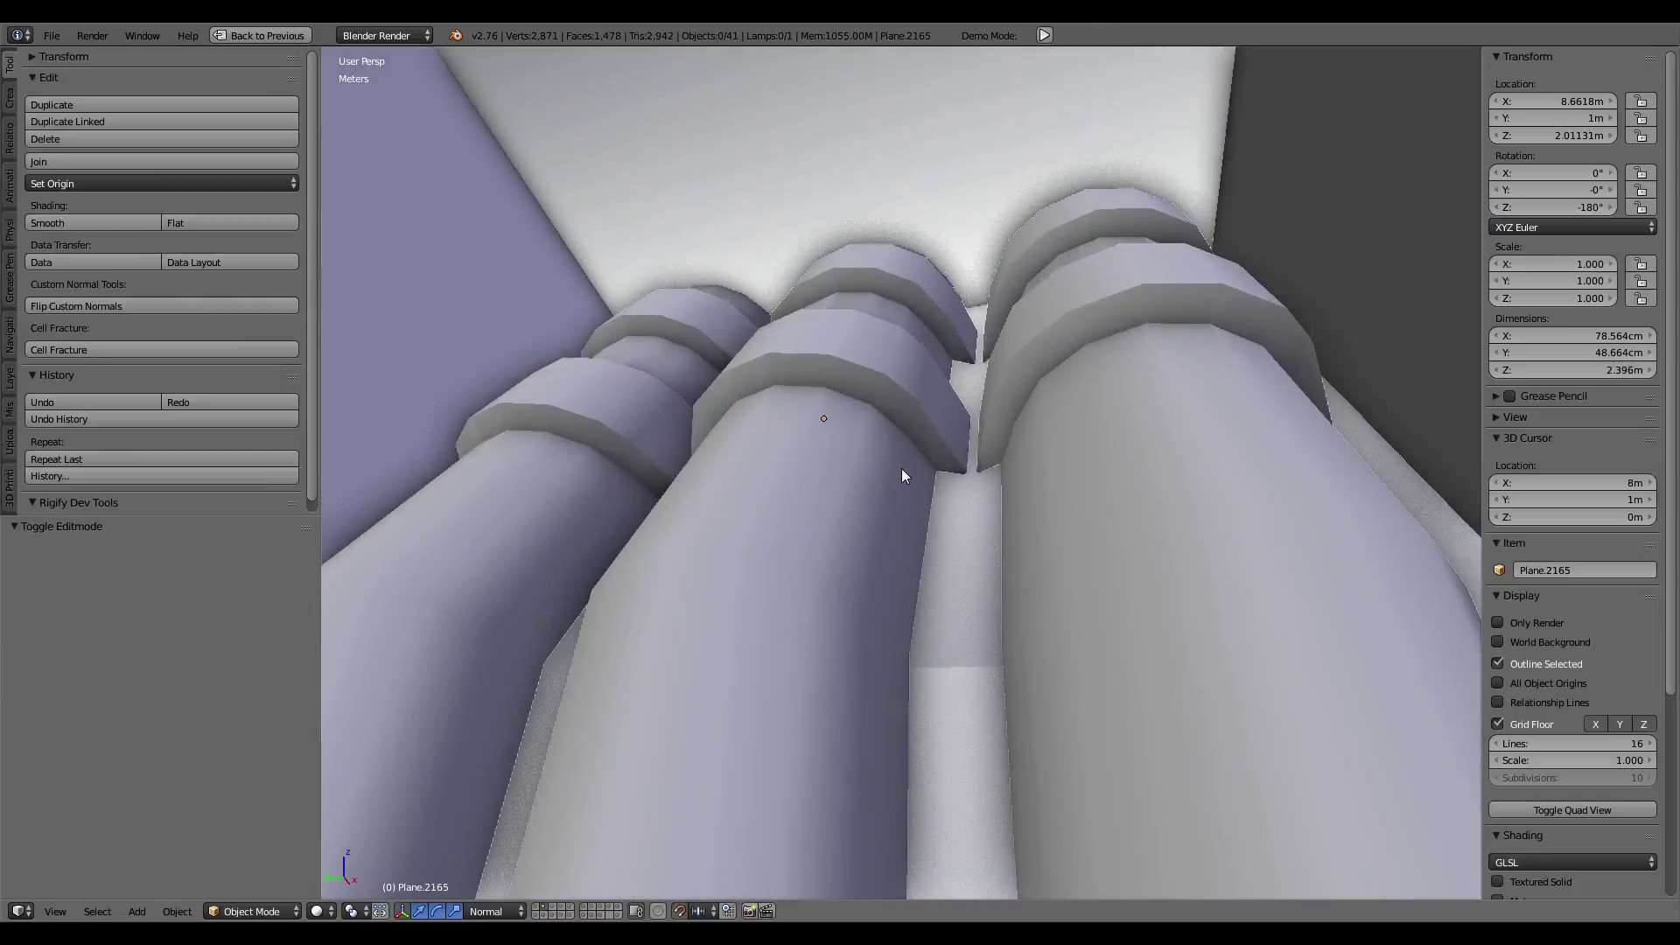
{"action": "right_click", "coordinate": [901, 469]}
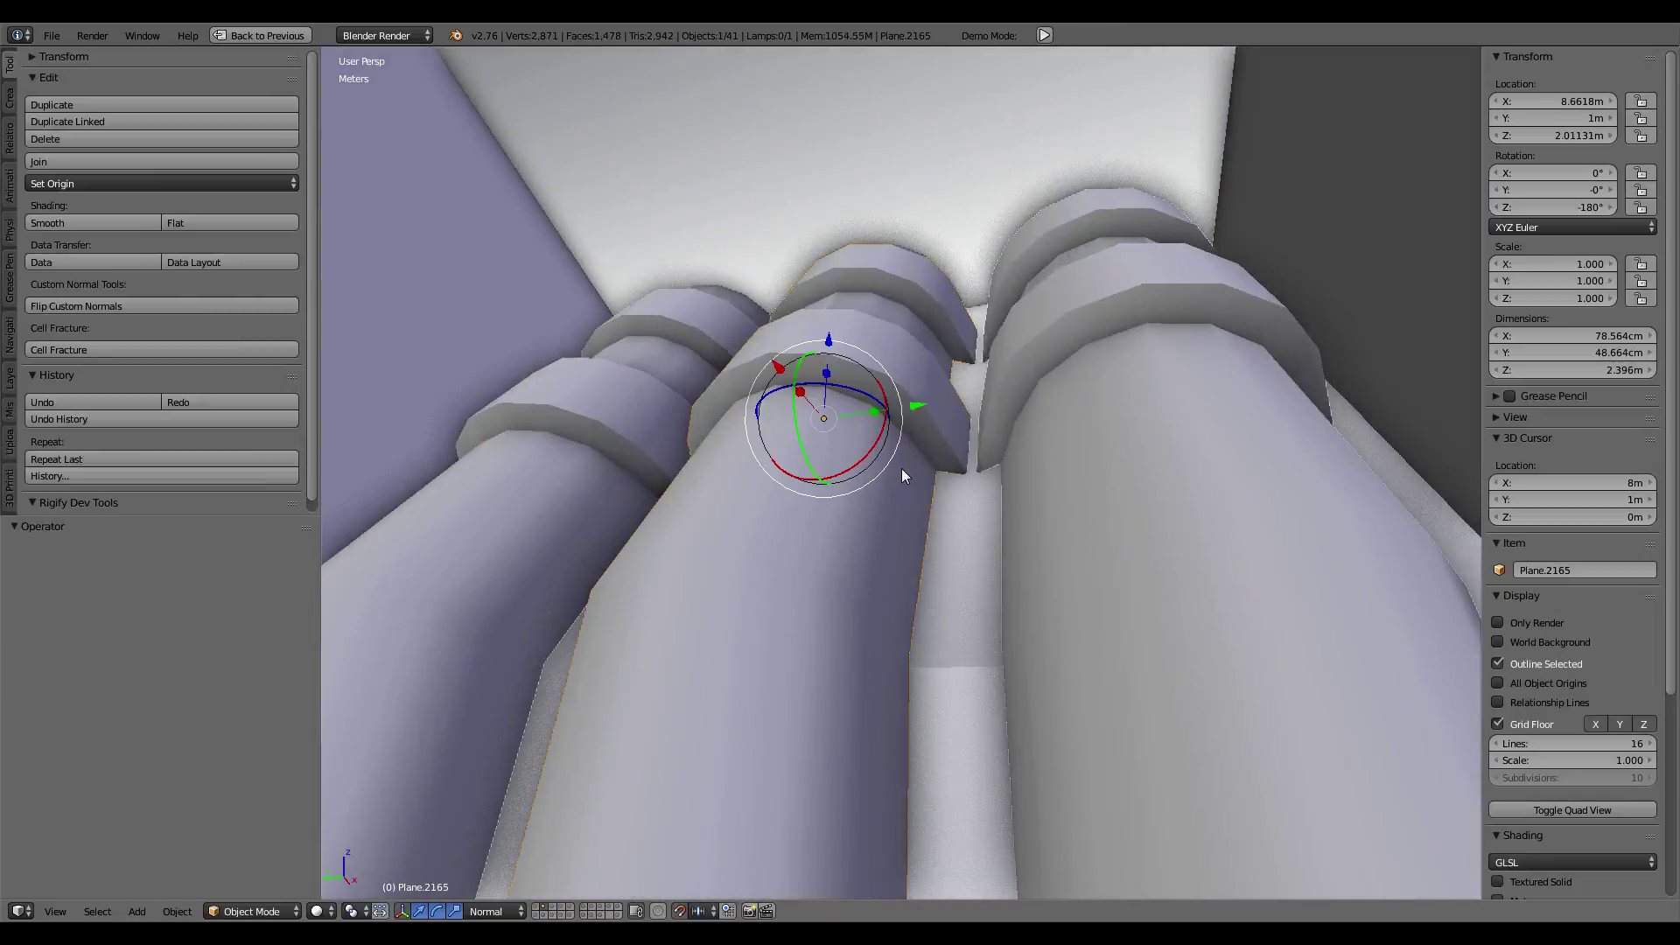
{"action": "key", "text": "Tab"}
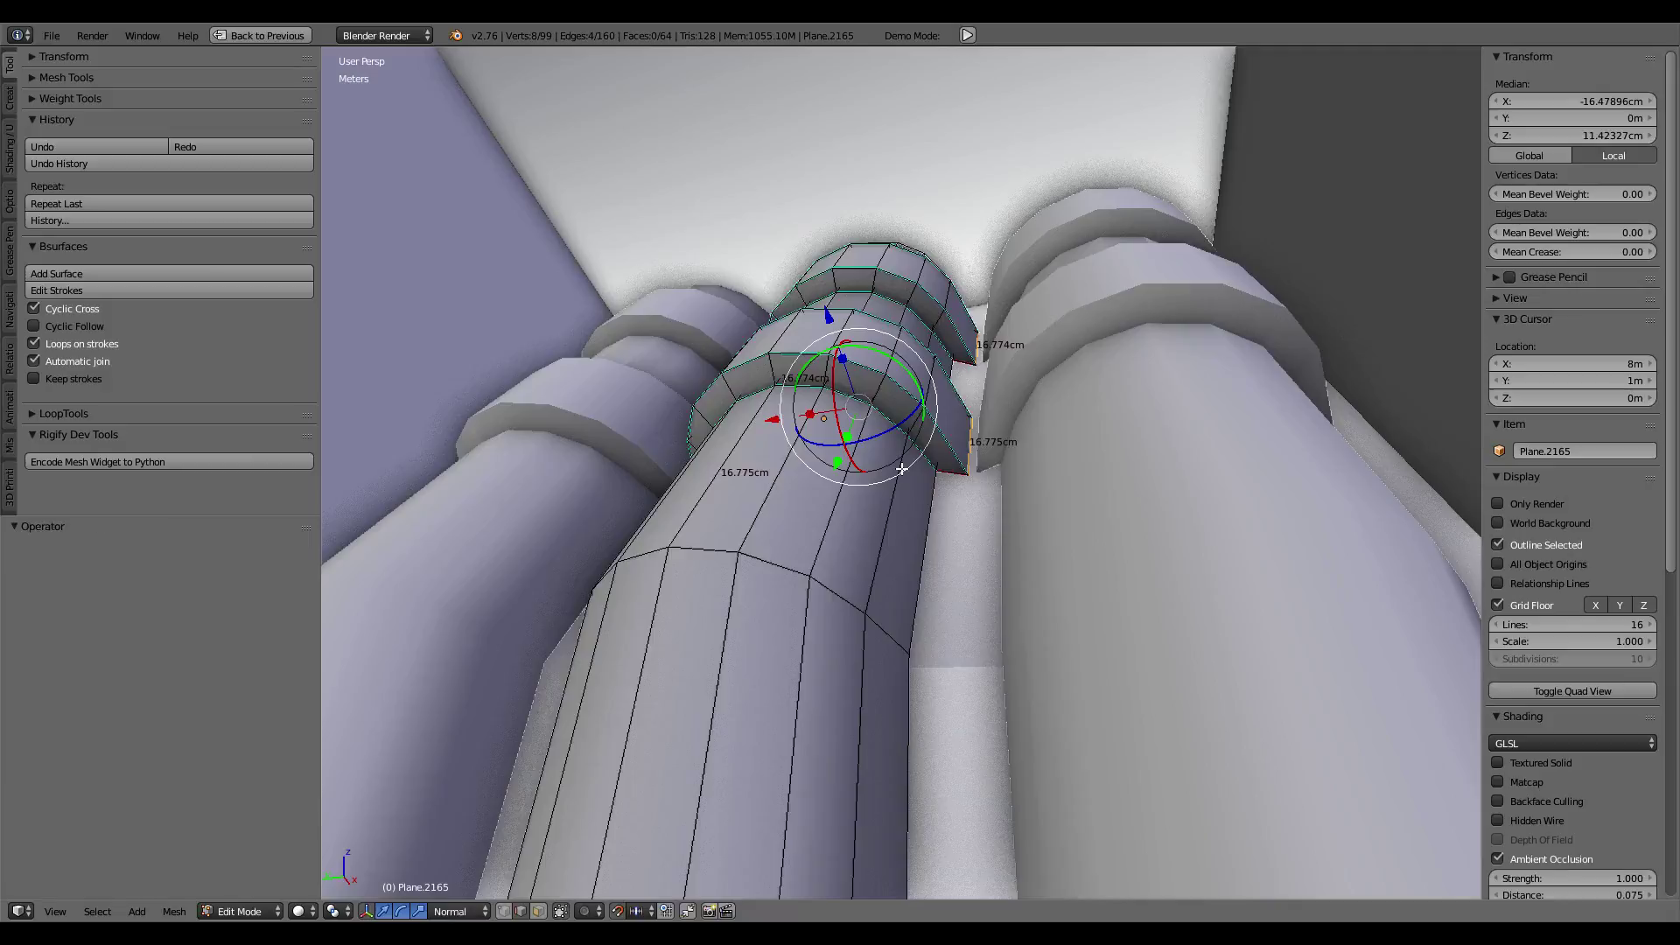
{"action": "scroll", "coordinate": [901, 469], "scroll_direction": "down", "scroll_amount": 5}
{"action": "key", "text": "Tab"}
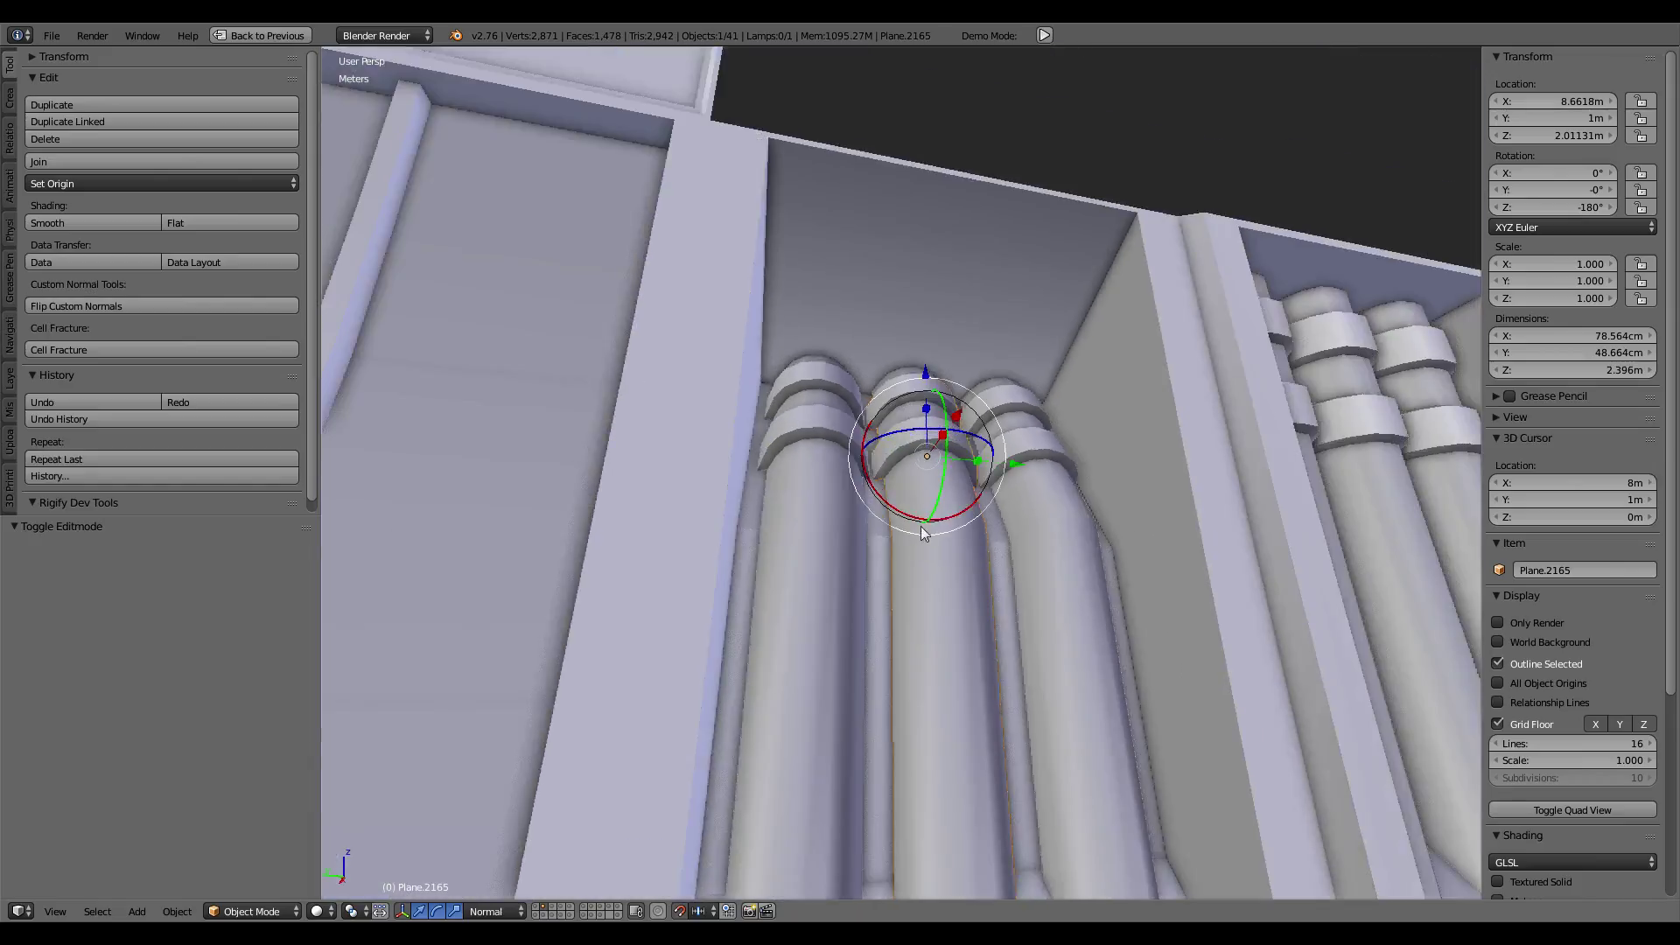
{"action": "right_click", "coordinate": [874, 542], "text": "shift"}
Step: Join the middle pipe into Plane.620 and open the joined mesh for editing
{"action": "key", "text": "ctrl+j"}
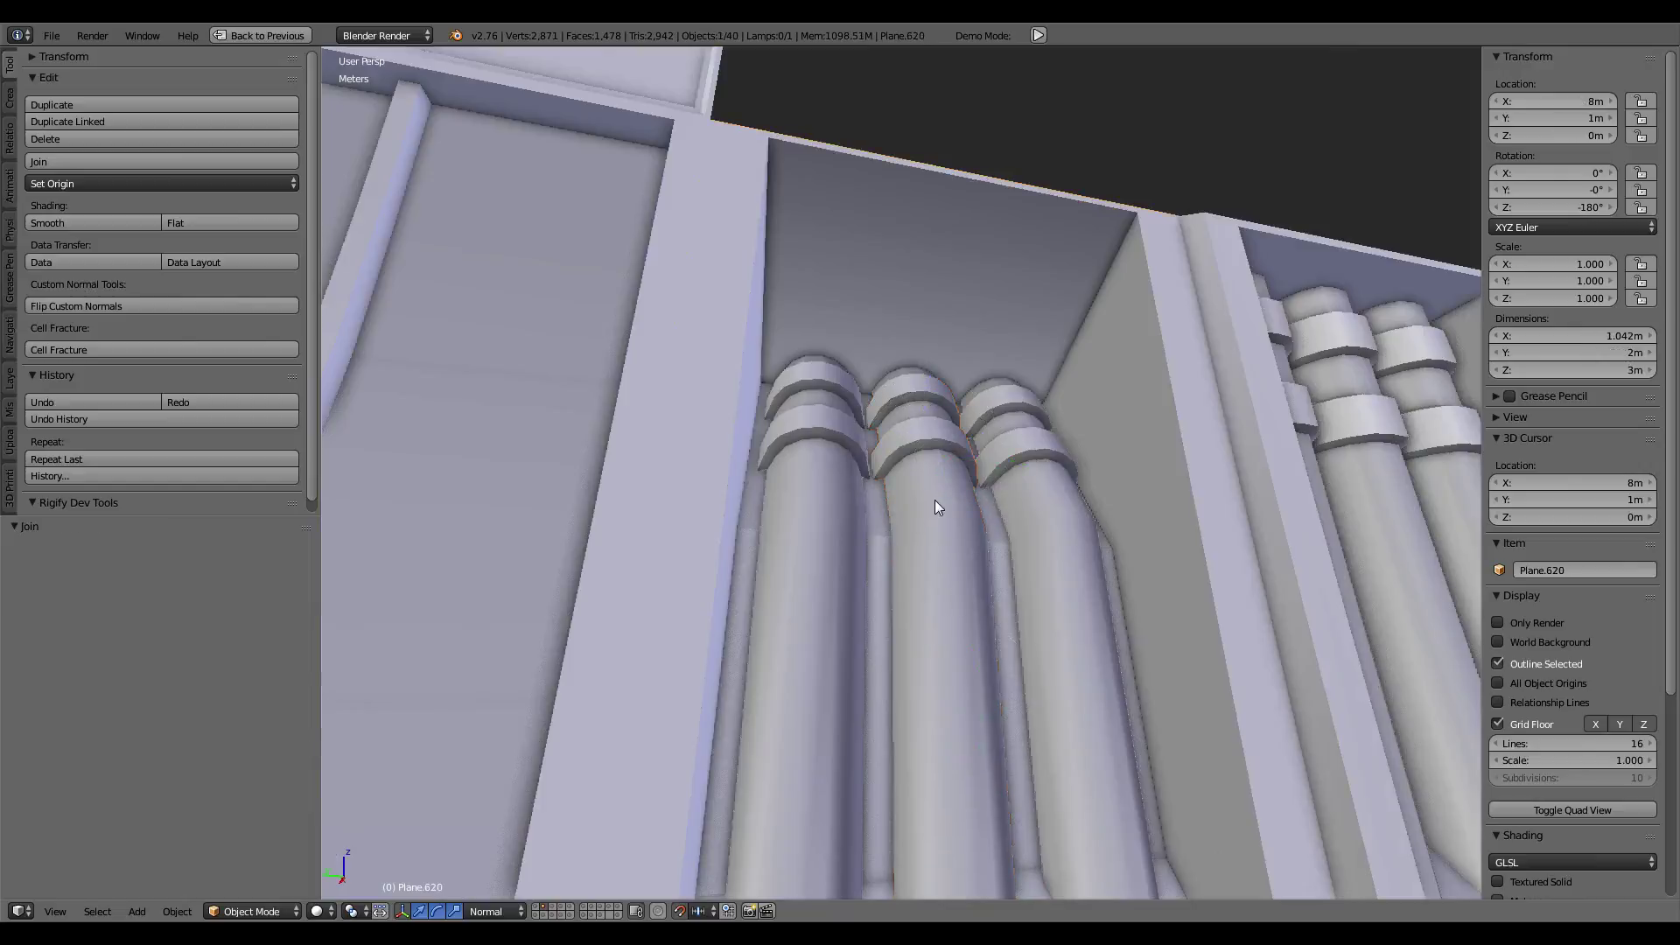
{"action": "key", "text": "KP_Decimal"}
{"action": "key", "text": "Tab"}
{"action": "scroll", "coordinate": [957, 430], "scroll_direction": "up", "scroll_amount": 5}
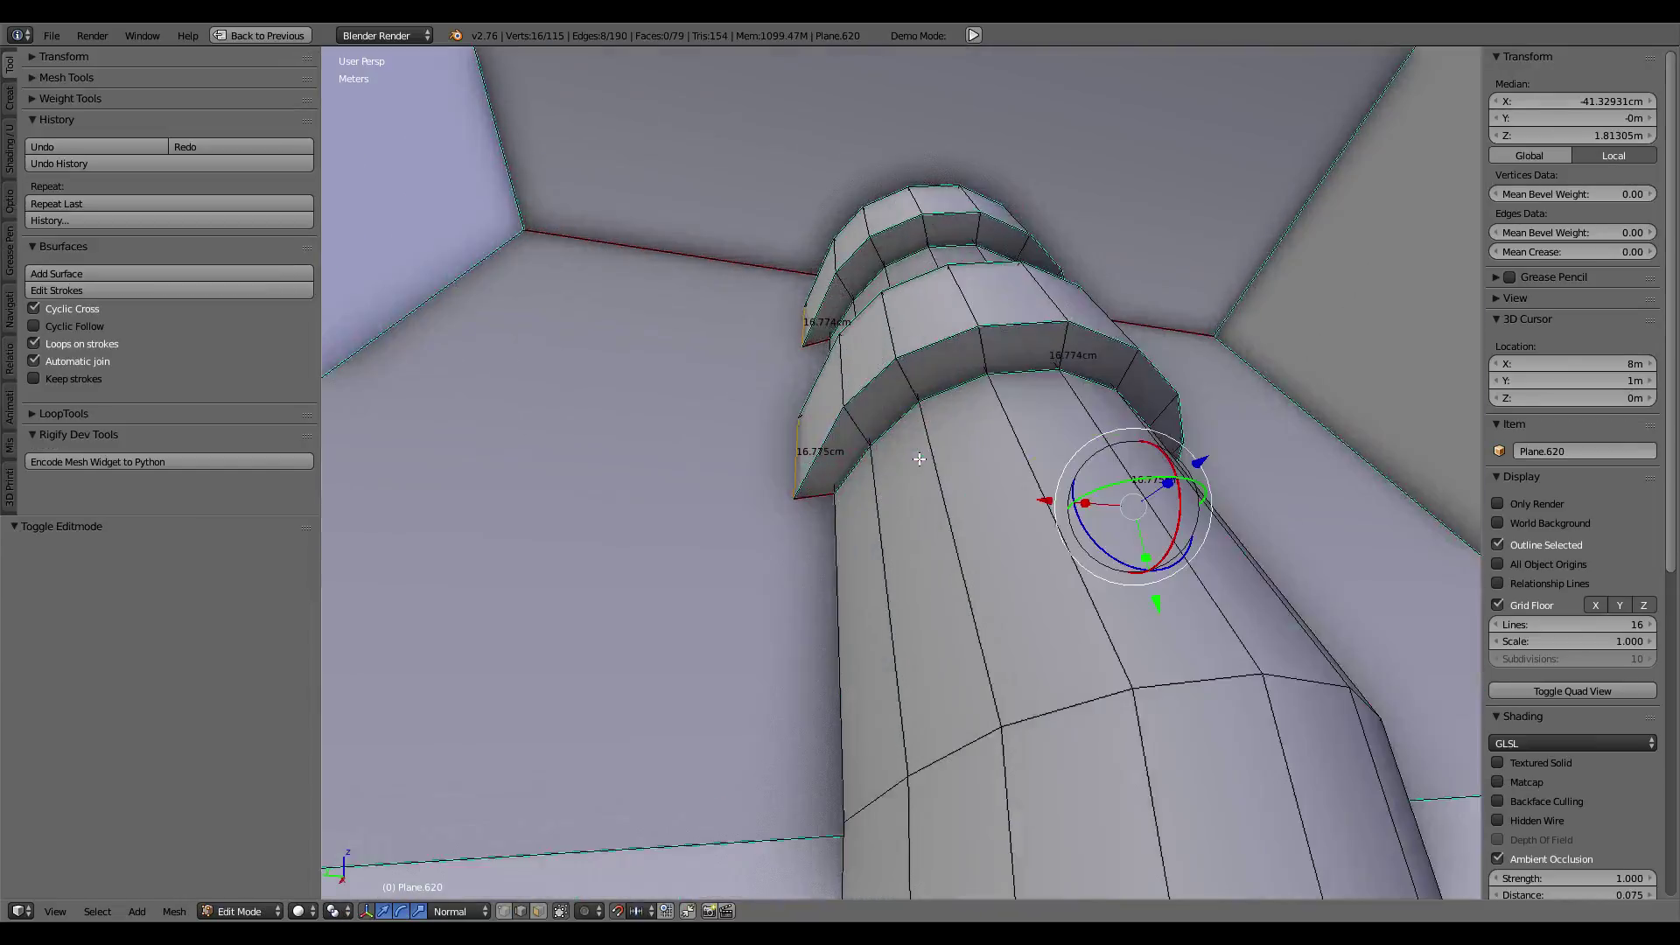
{"action": "mouse_move", "coordinate": [928, 455]}
{"action": "middle_mouse_down"}
{"action": "mouse_move", "coordinate": [957, 430]}
{"action": "mouse_move", "coordinate": [853, 413]}
{"action": "mouse_move", "coordinate": [848, 393]}
{"action": "middle_mouse_up"}
Step: Select the ring edge chains, end loops and pipe bend vertices
{"action": "right_click", "coordinate": [963, 374], "text": "alt"}
{"action": "right_click", "coordinate": [885, 302], "text": "alt+shift"}
{"action": "right_click", "coordinate": [1005, 391], "text": "alt+shift"}
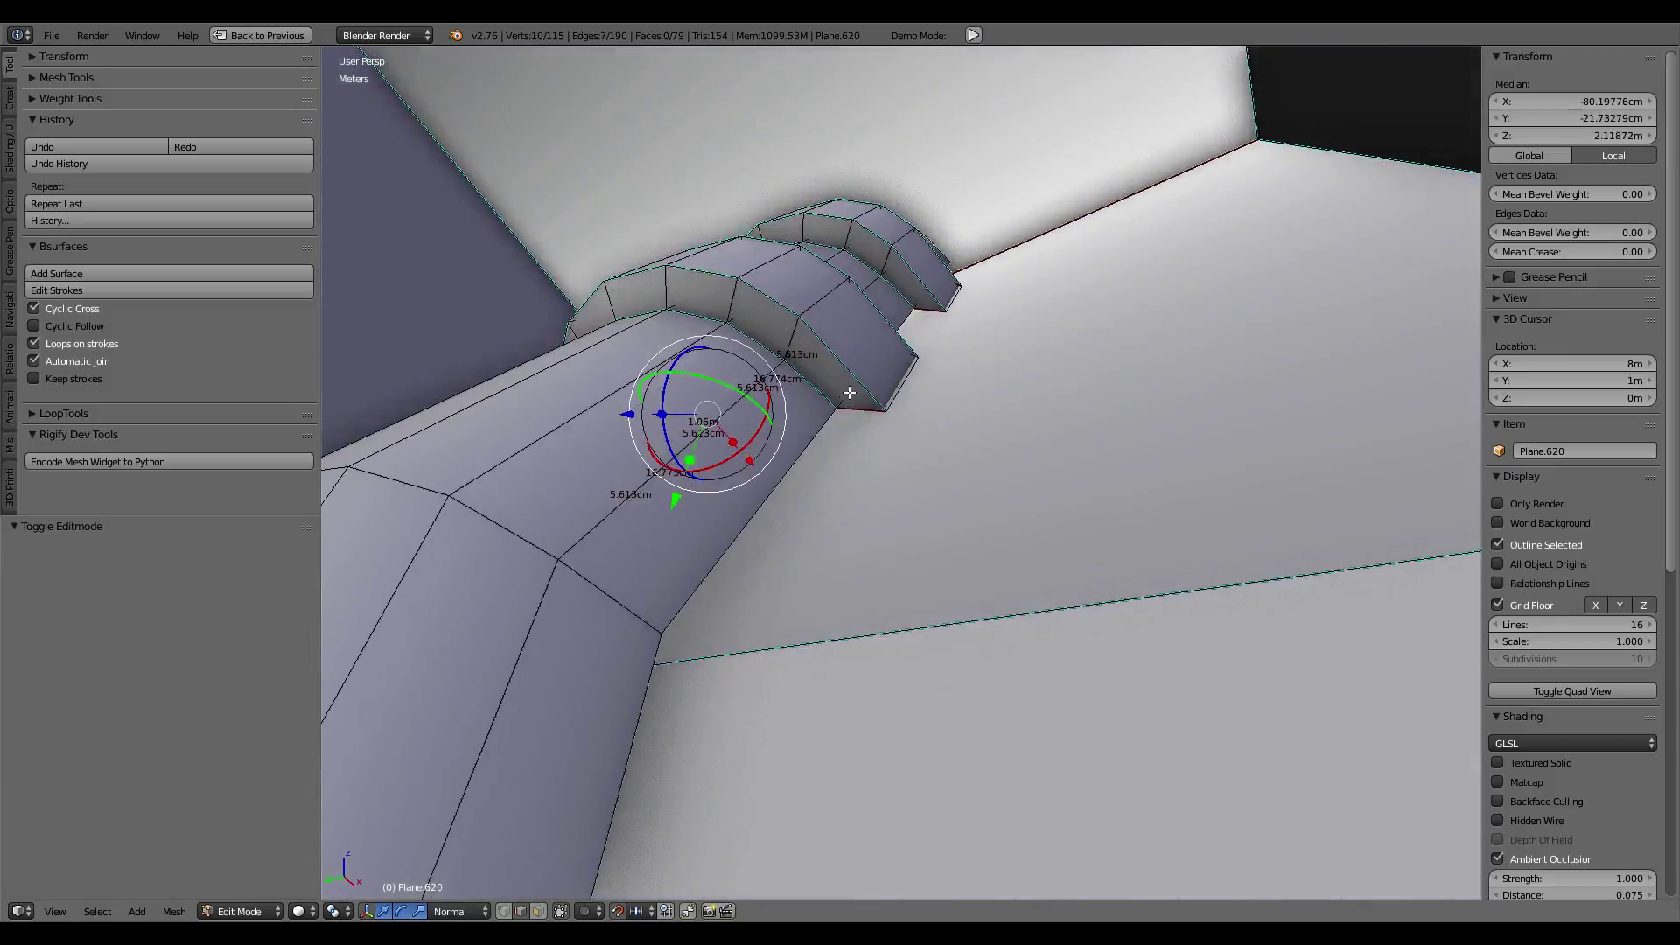
{"action": "right_click", "coordinate": [850, 398], "text": "alt+shift"}
{"action": "right_click", "coordinate": [945, 313], "text": "alt+shift"}
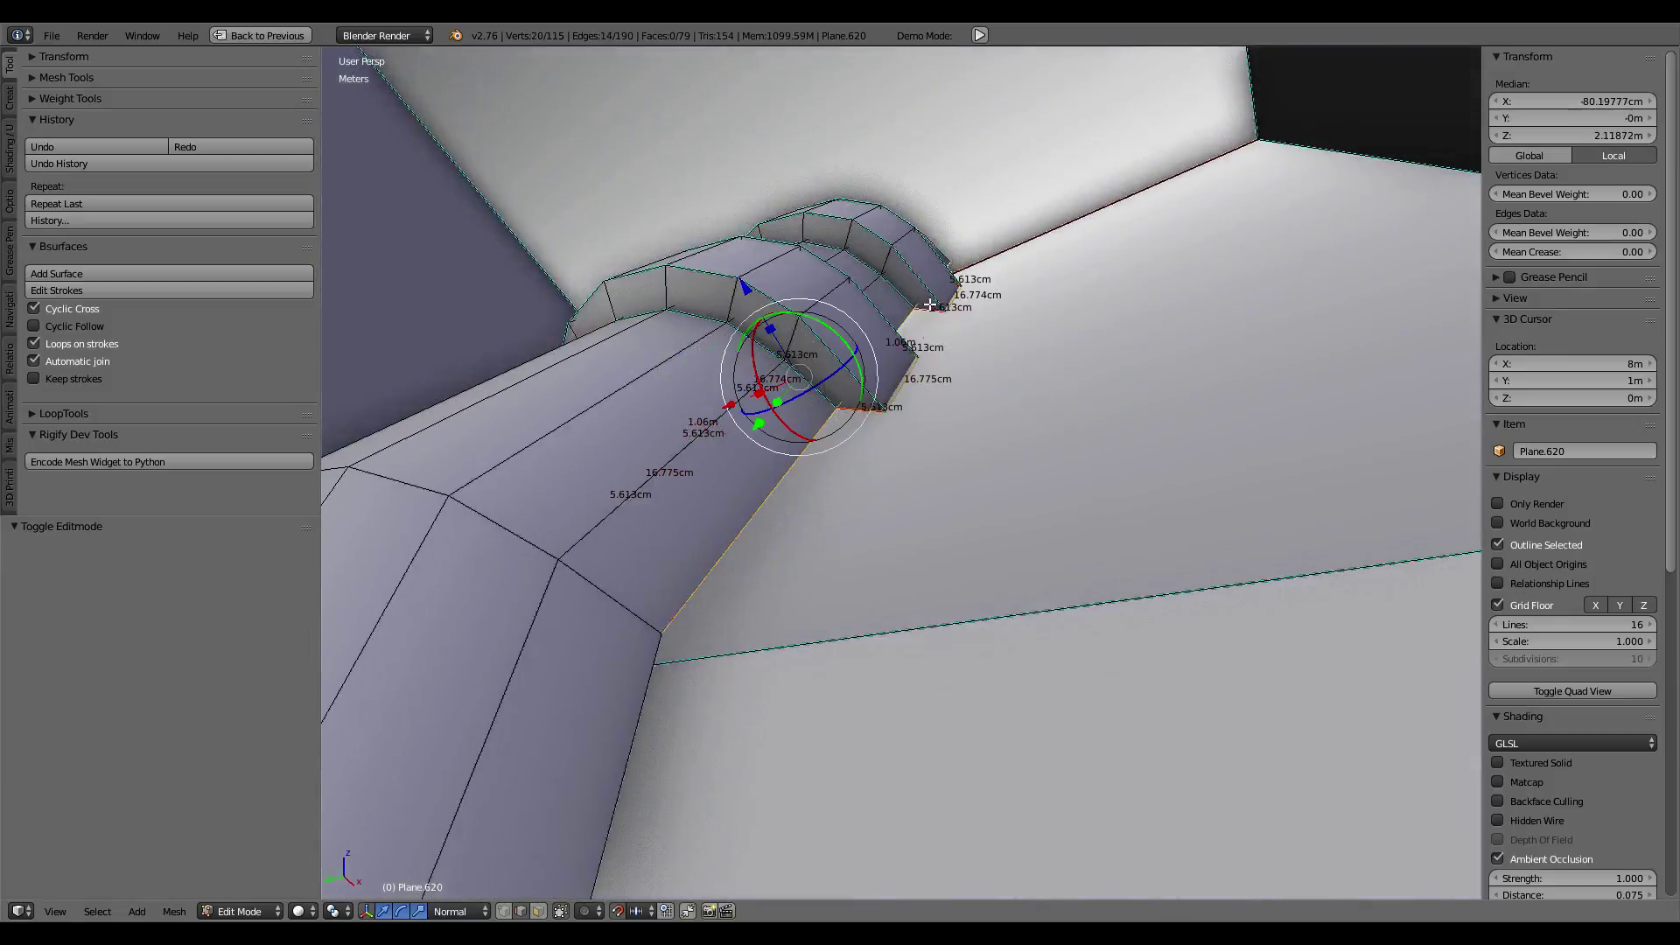
{"action": "mouse_move", "coordinate": [945, 312]}
{"action": "middle_mouse_down"}
{"action": "mouse_move", "coordinate": [1049, 359]}
{"action": "mouse_move", "coordinate": [609, 843]}
{"action": "middle_mouse_up"}
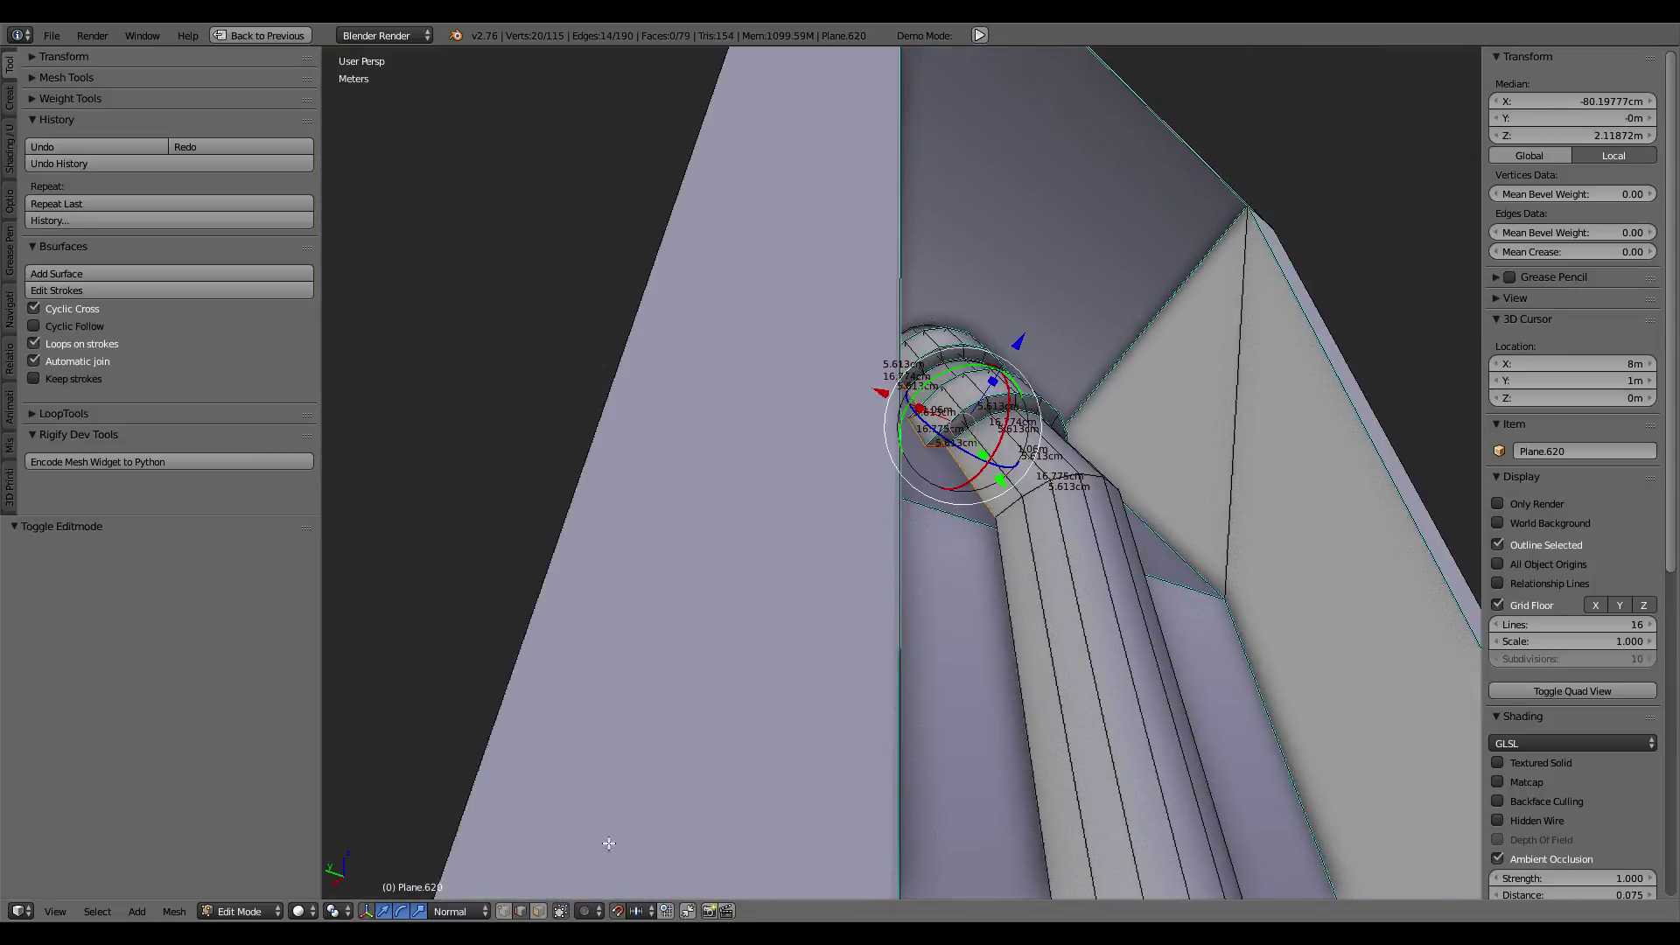
{"action": "right_click", "coordinate": [1022, 346], "text": "shift"}
{"action": "middle_click_drag", "start_coordinate": [1022, 347], "coordinate": [982, 357]}
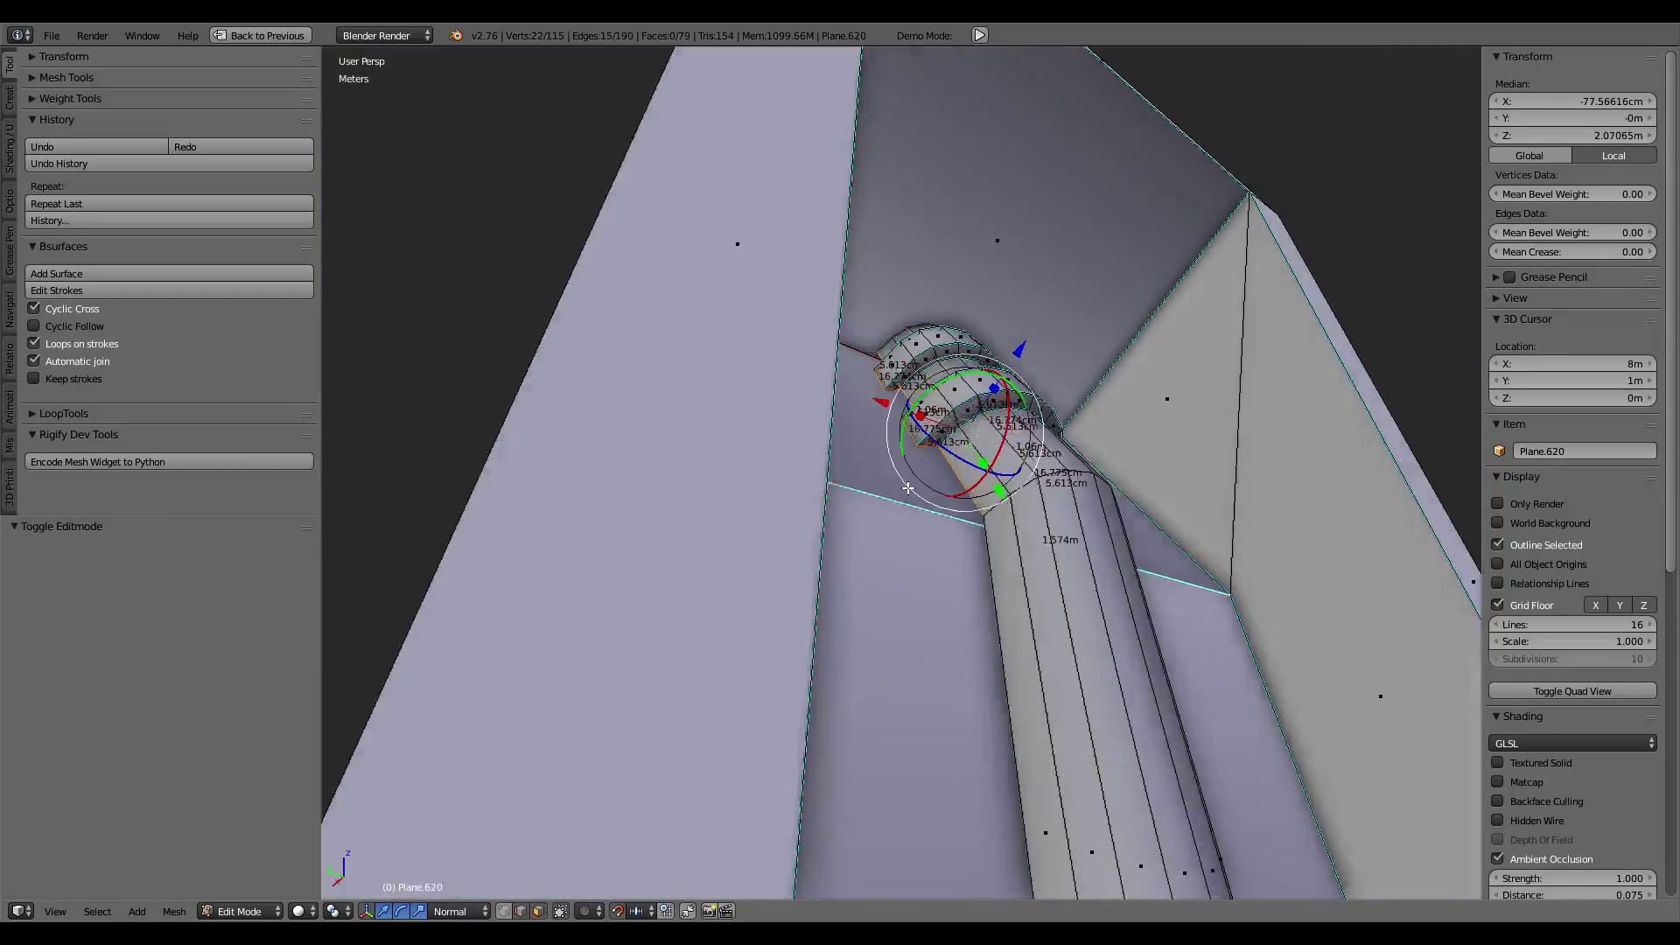
Step: Cancel a trial scale and set the pivot point to Active Element
{"action": "key", "text": "s"}
{"action": "key", "text": "Escape"}
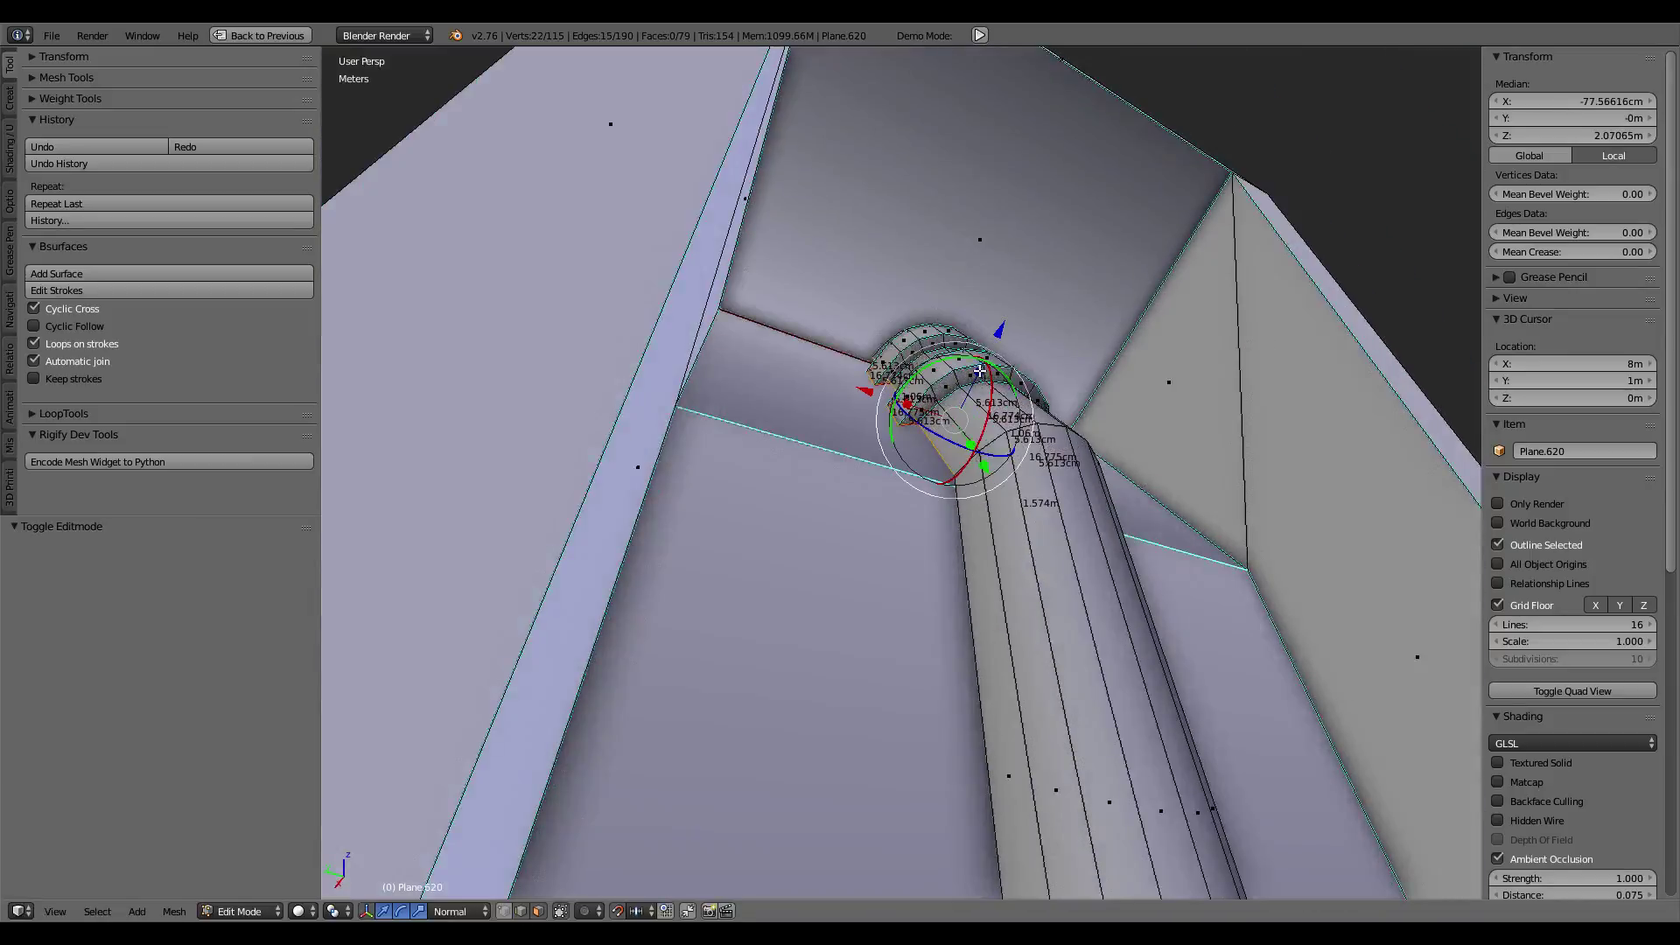
{"action": "key", "text": "s"}
{"action": "key", "text": "Escape"}
{"action": "left_click", "coordinate": [335, 911]}
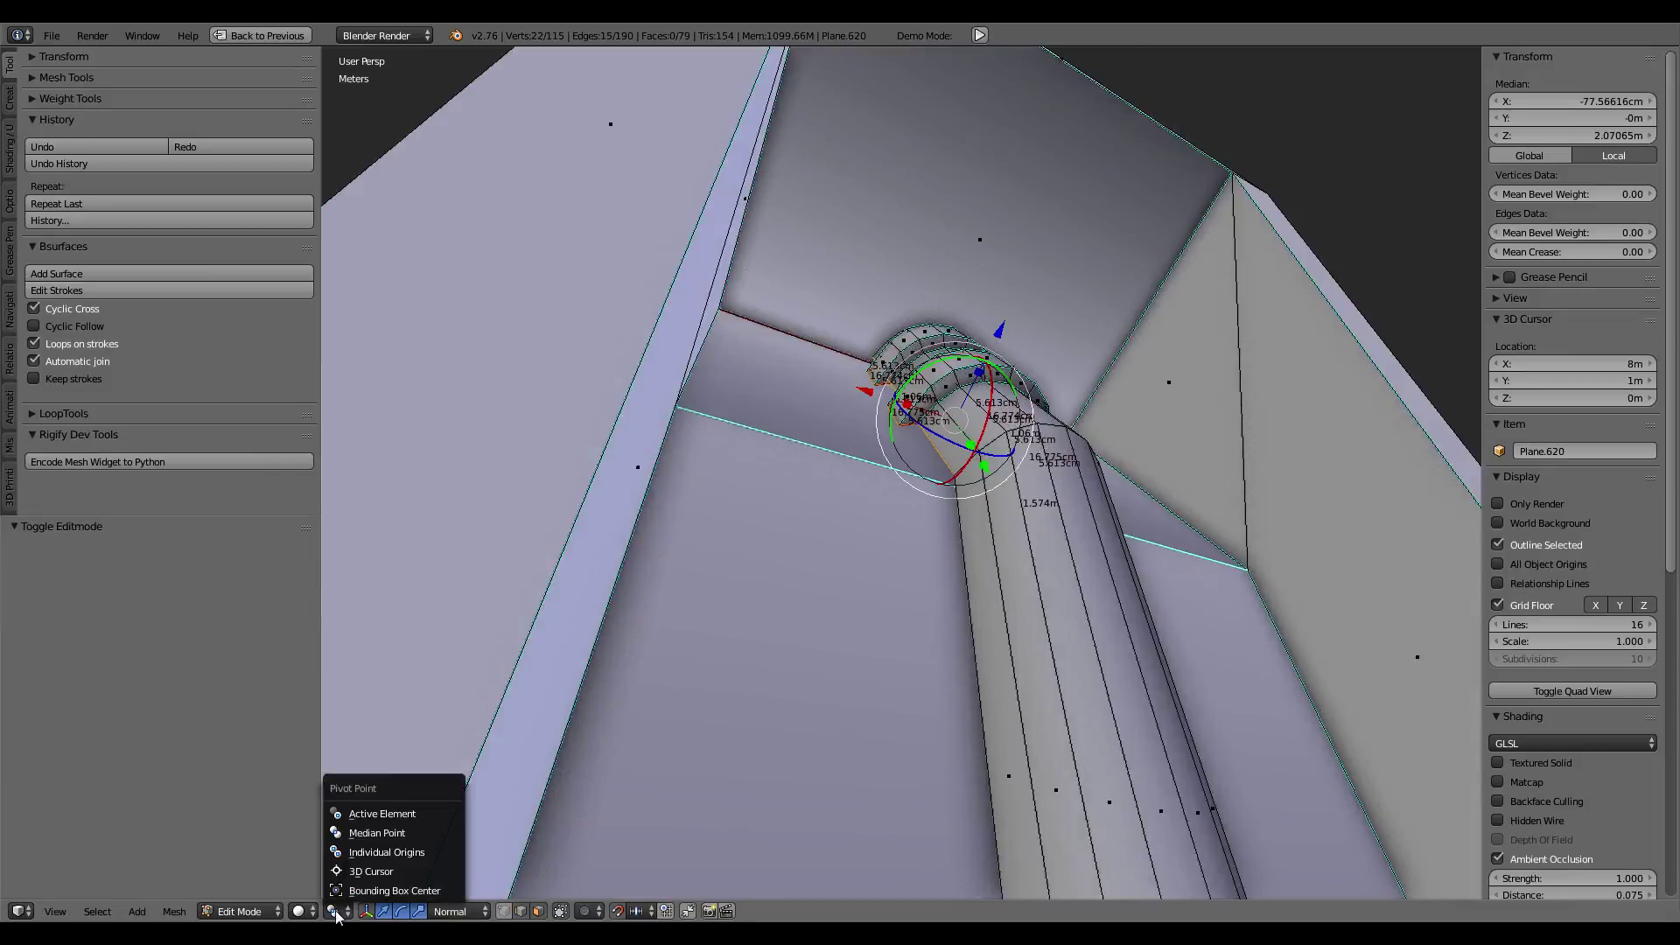
{"action": "left_click", "coordinate": [382, 813]}
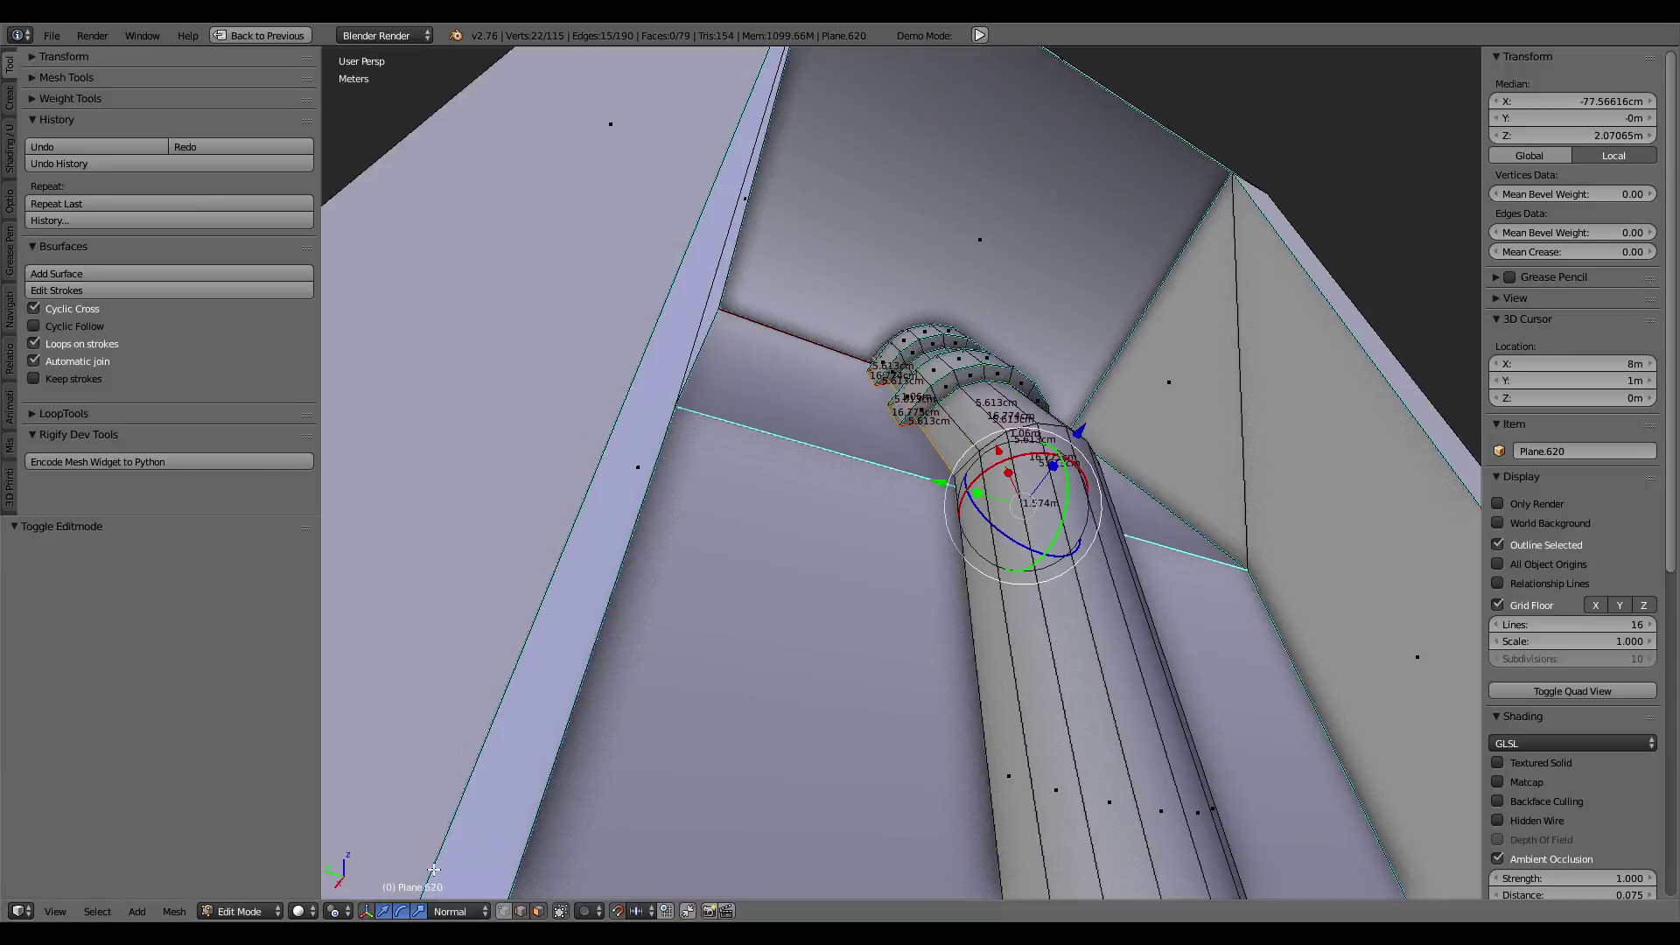
{"action": "left_click", "coordinate": [333, 911]}
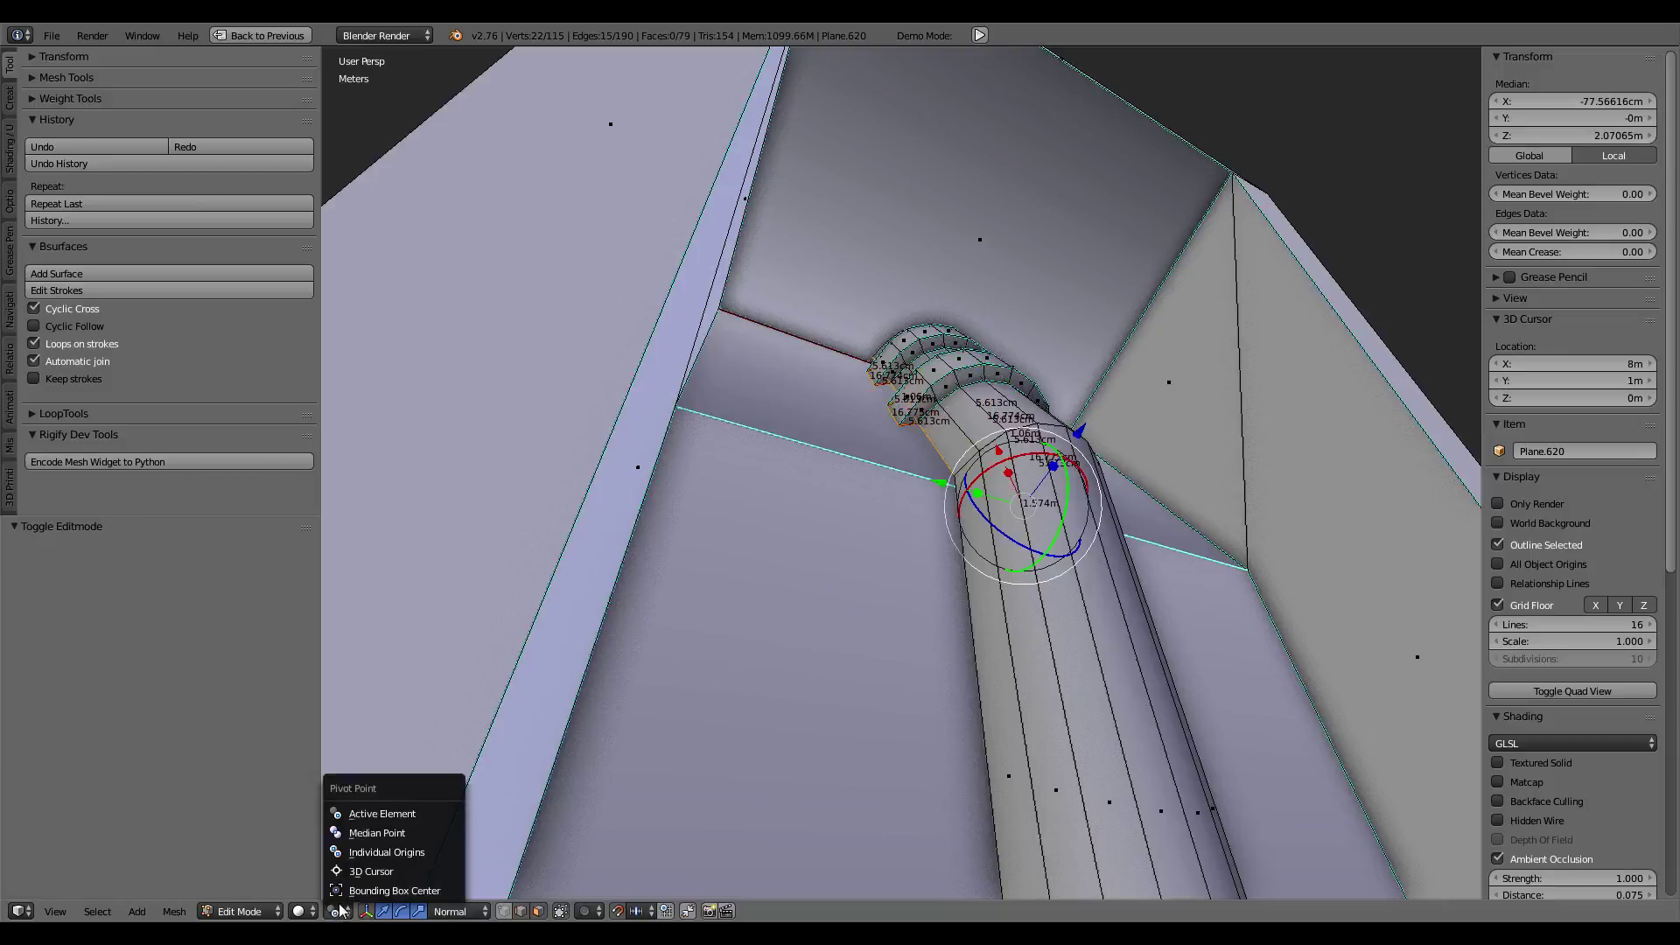
Step: Add the floor face and flatten the selection to zero height on Z
{"action": "middle_click_drag", "start_coordinate": [743, 612], "coordinate": [813, 567]}
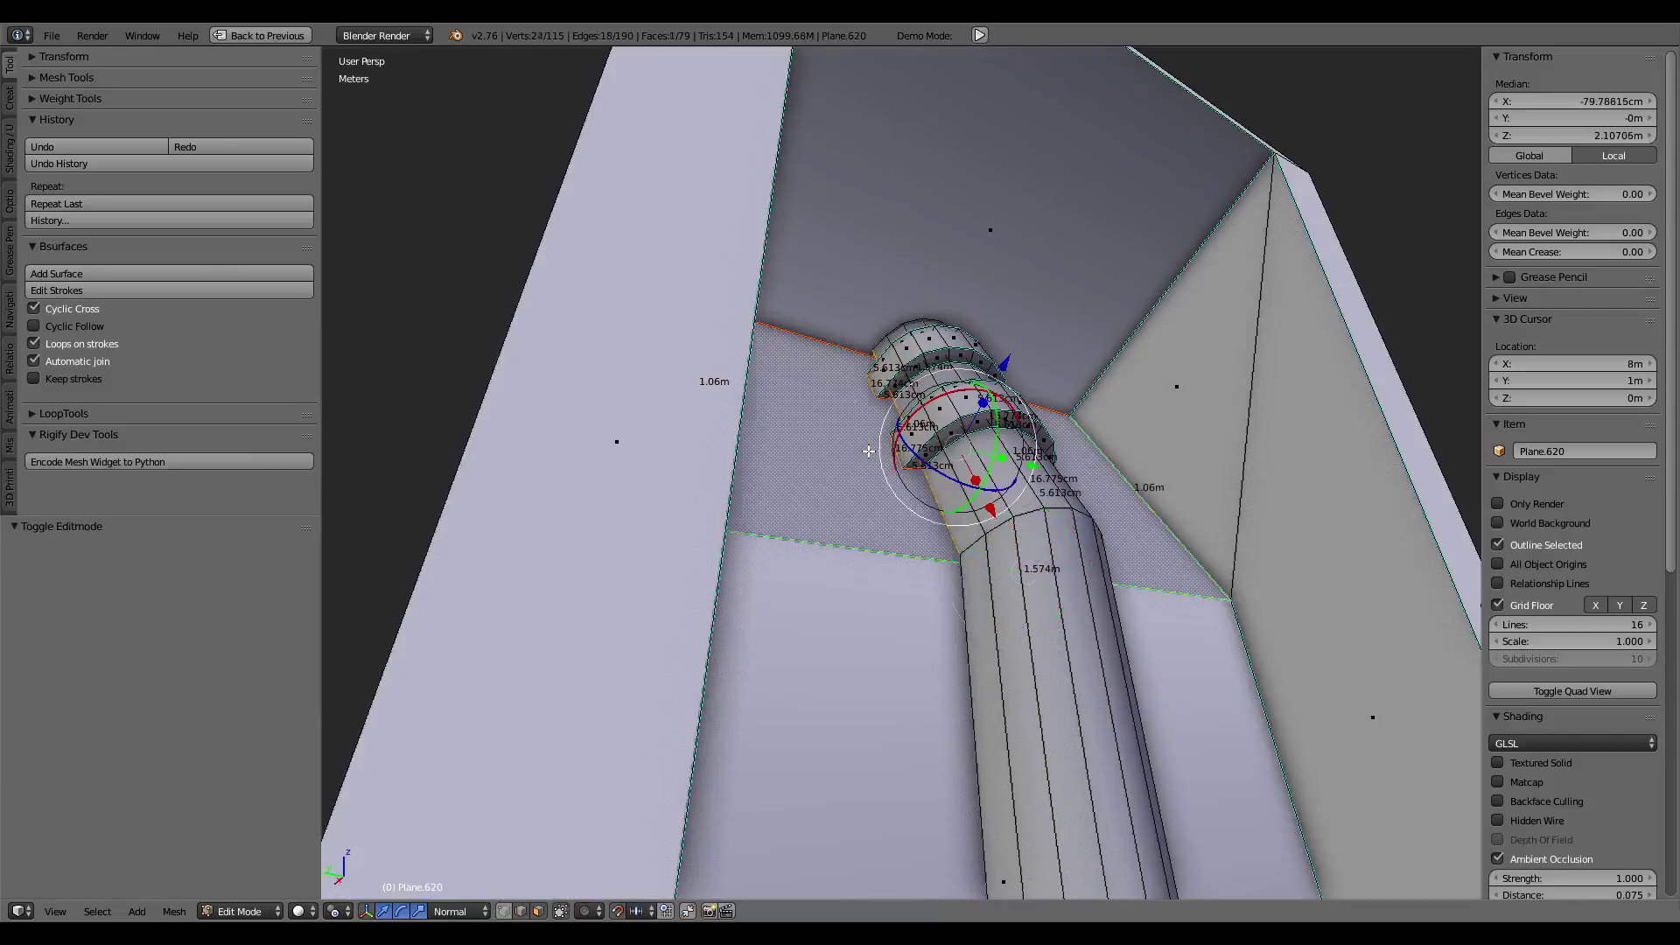
{"action": "right_click", "coordinate": [866, 499], "text": "shift"}
{"action": "key", "text": "s"}
{"action": "key", "text": "z"}
{"action": "key", "text": "0"}
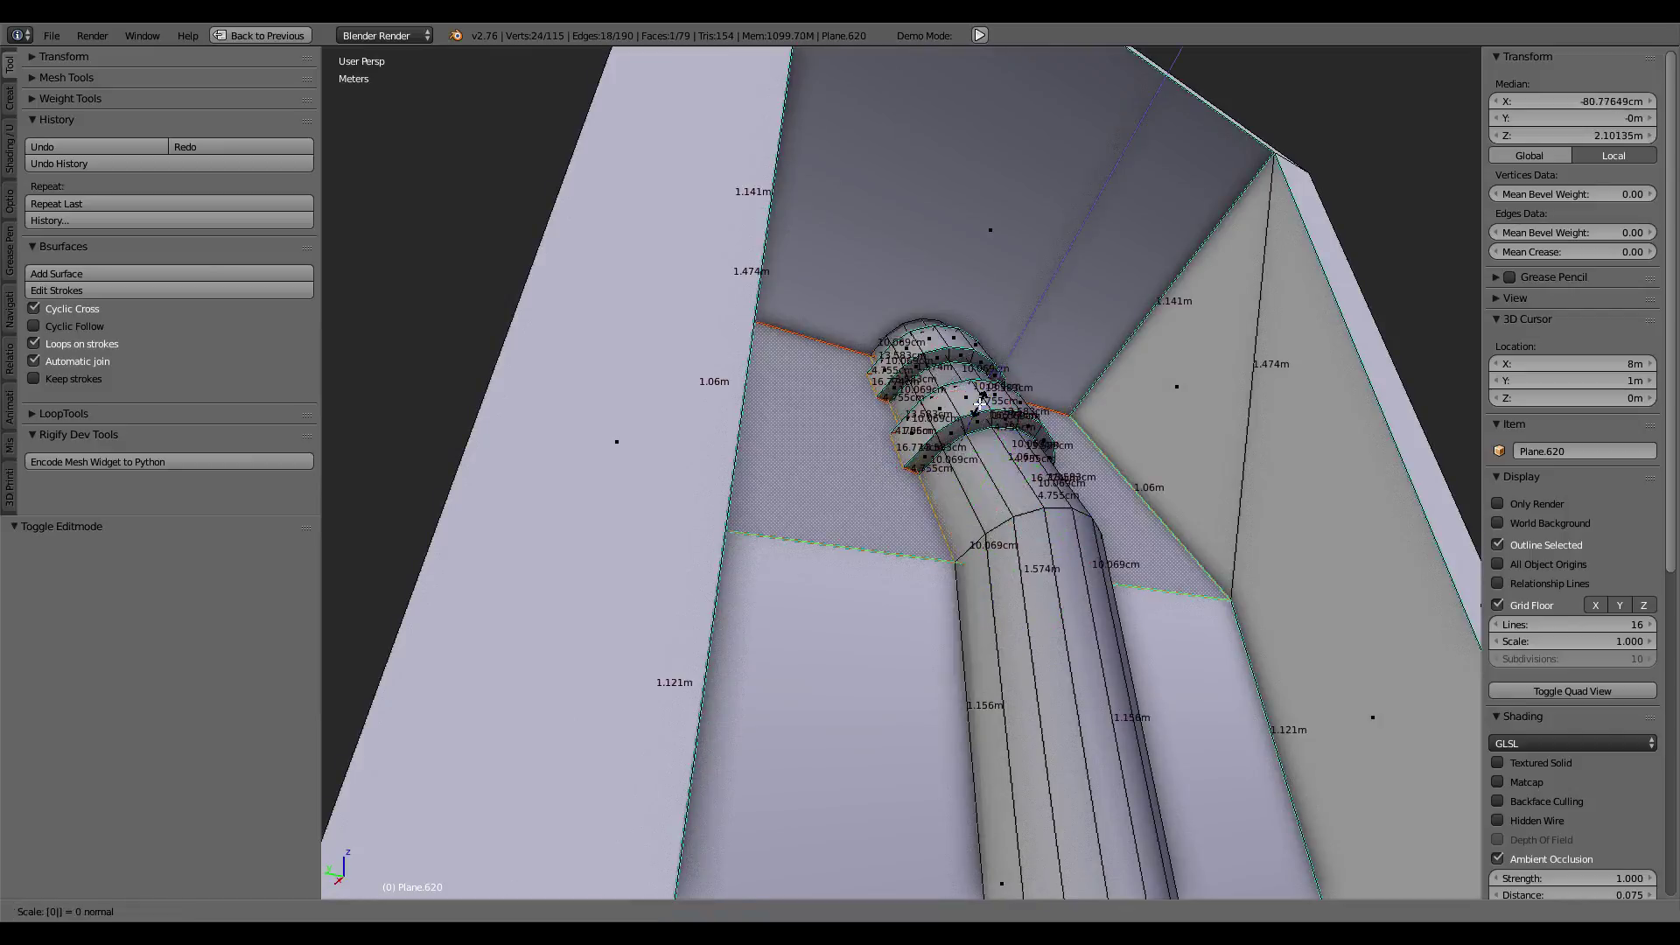
{"action": "key", "text": "Return"}
{"action": "mouse_move", "coordinate": [983, 401]}
{"action": "middle_mouse_down"}
{"action": "mouse_move", "coordinate": [915, 430]}
{"action": "mouse_move", "coordinate": [877, 644]}
{"action": "middle_mouse_up"}
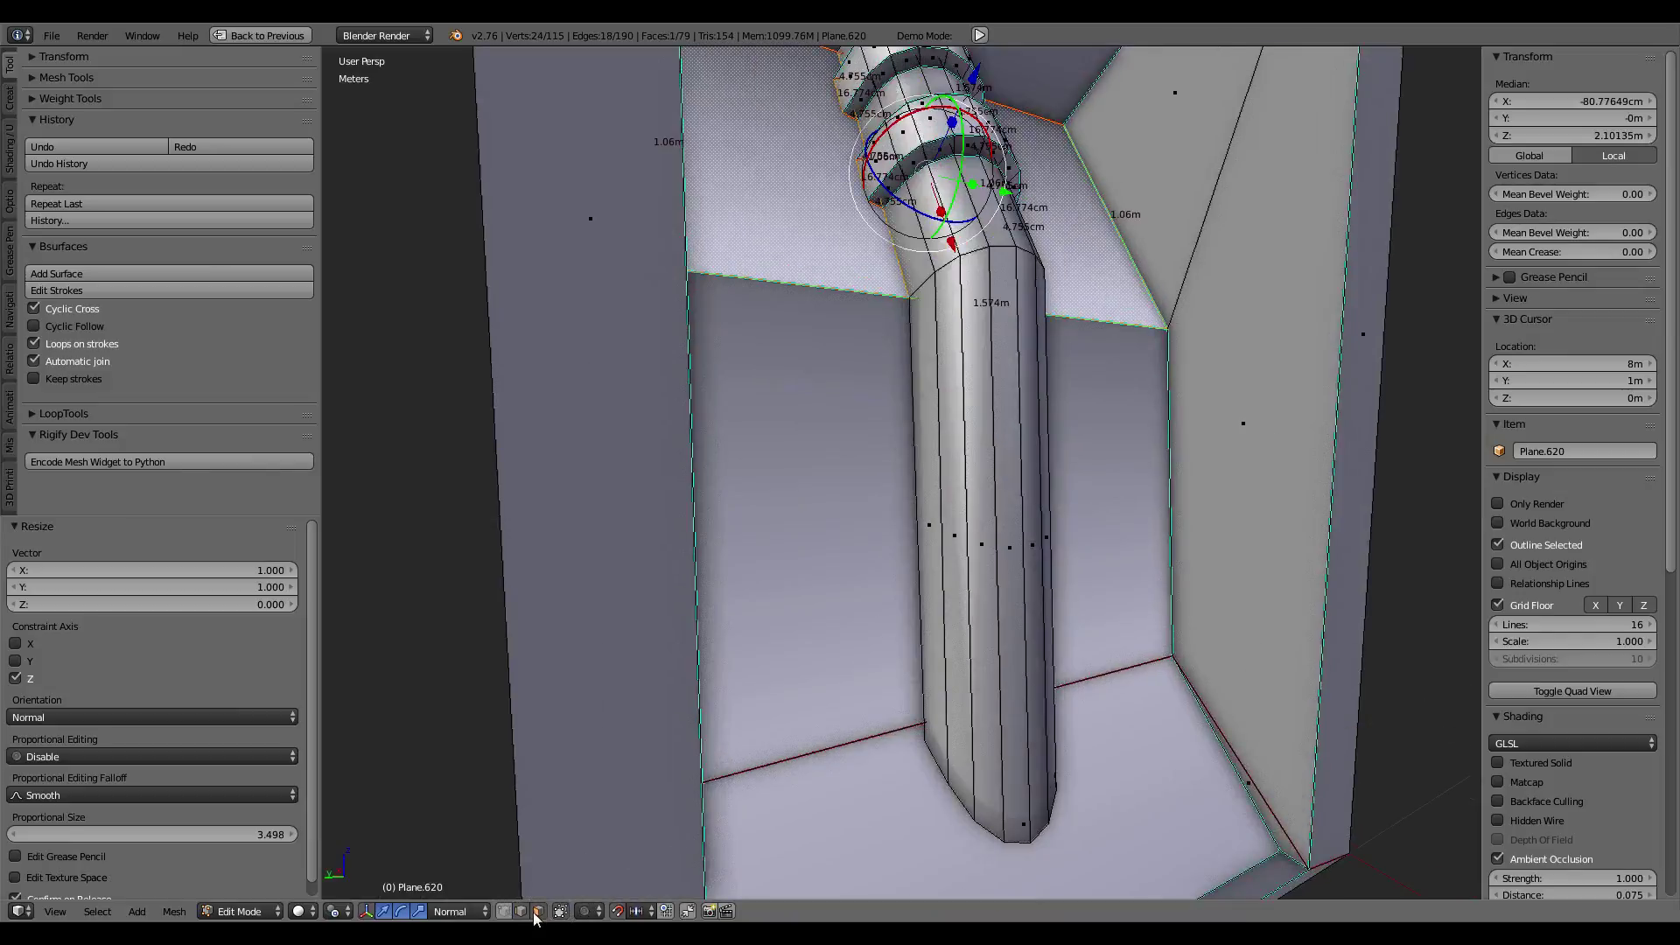
{"action": "scroll", "coordinate": [903, 431], "scroll_direction": "up", "scroll_amount": 3}
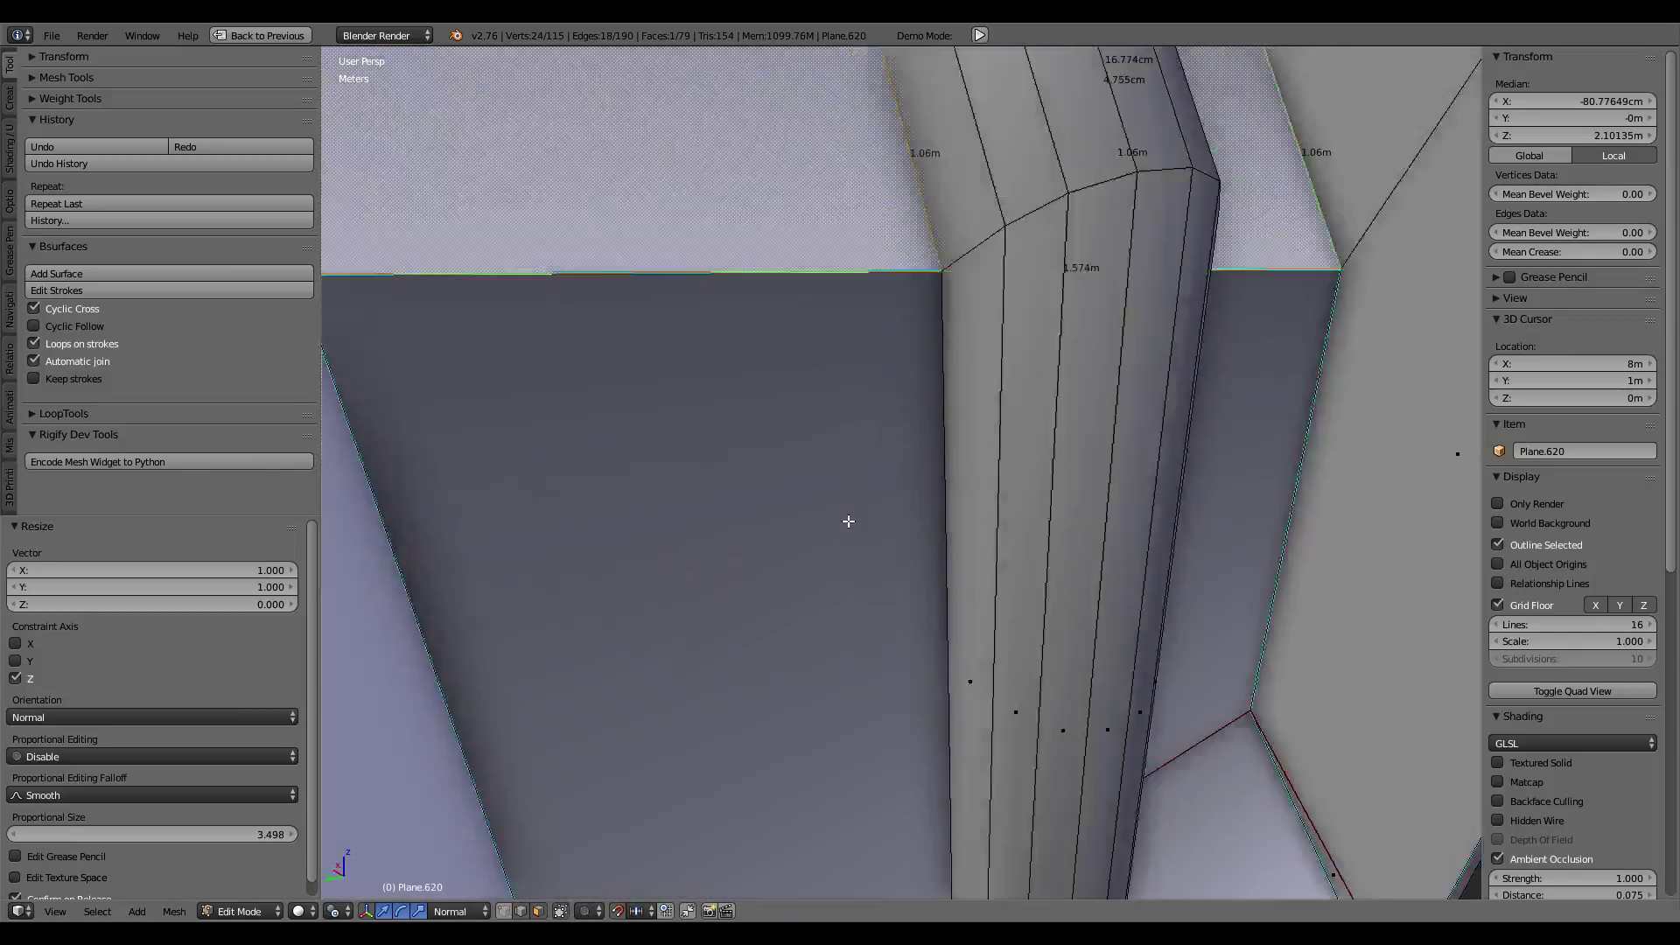
{"action": "mouse_move", "coordinate": [847, 522]}
{"action": "middle_mouse_down"}
{"action": "mouse_move", "coordinate": [819, 382]}
{"action": "mouse_move", "coordinate": [777, 716]}
{"action": "mouse_move", "coordinate": [840, 691]}
{"action": "mouse_move", "coordinate": [1050, 700]}
{"action": "mouse_move", "coordinate": [1263, 627]}
{"action": "middle_mouse_up"}
Step: Select the tube base corner vertices and scale them to zero on Z
{"action": "right_click", "coordinate": [963, 787]}
{"action": "right_click", "coordinate": [805, 691], "text": "shift"}
{"action": "right_click", "coordinate": [792, 683], "text": "shift"}
{"action": "key", "text": "s"}
{"action": "key", "text": "z"}
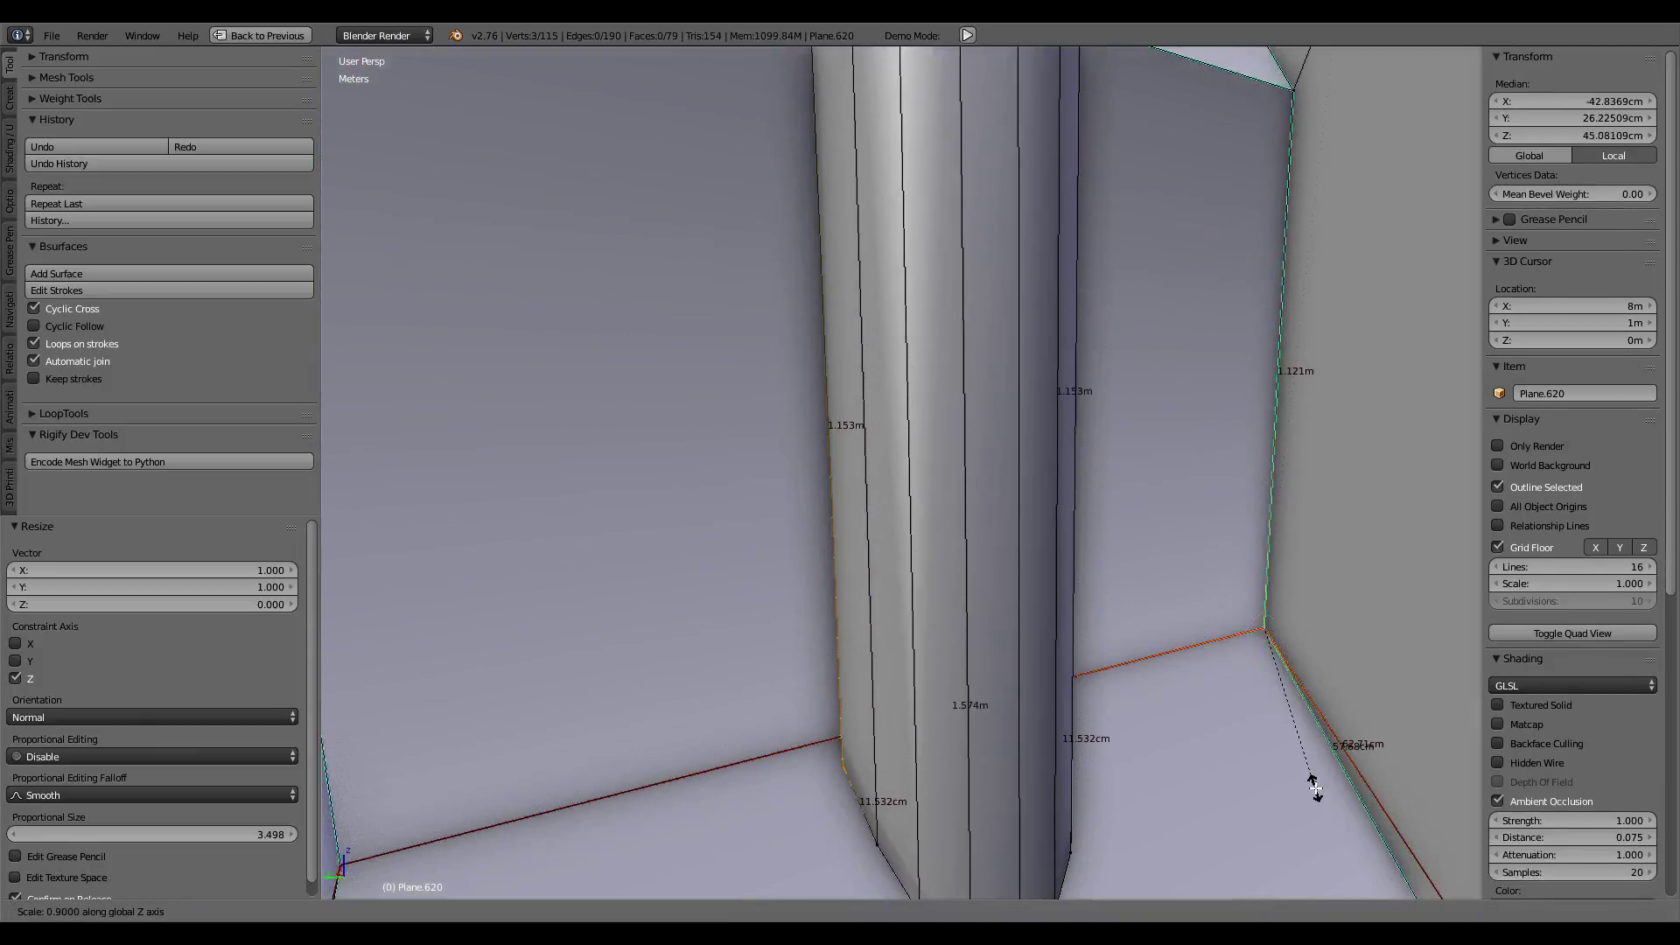
{"action": "key", "text": "0"}
{"action": "key", "text": "Return"}
Step: Line up the corner vertices along X with two zero X scales
{"action": "key", "text": "s"}
{"action": "key", "text": "x"}
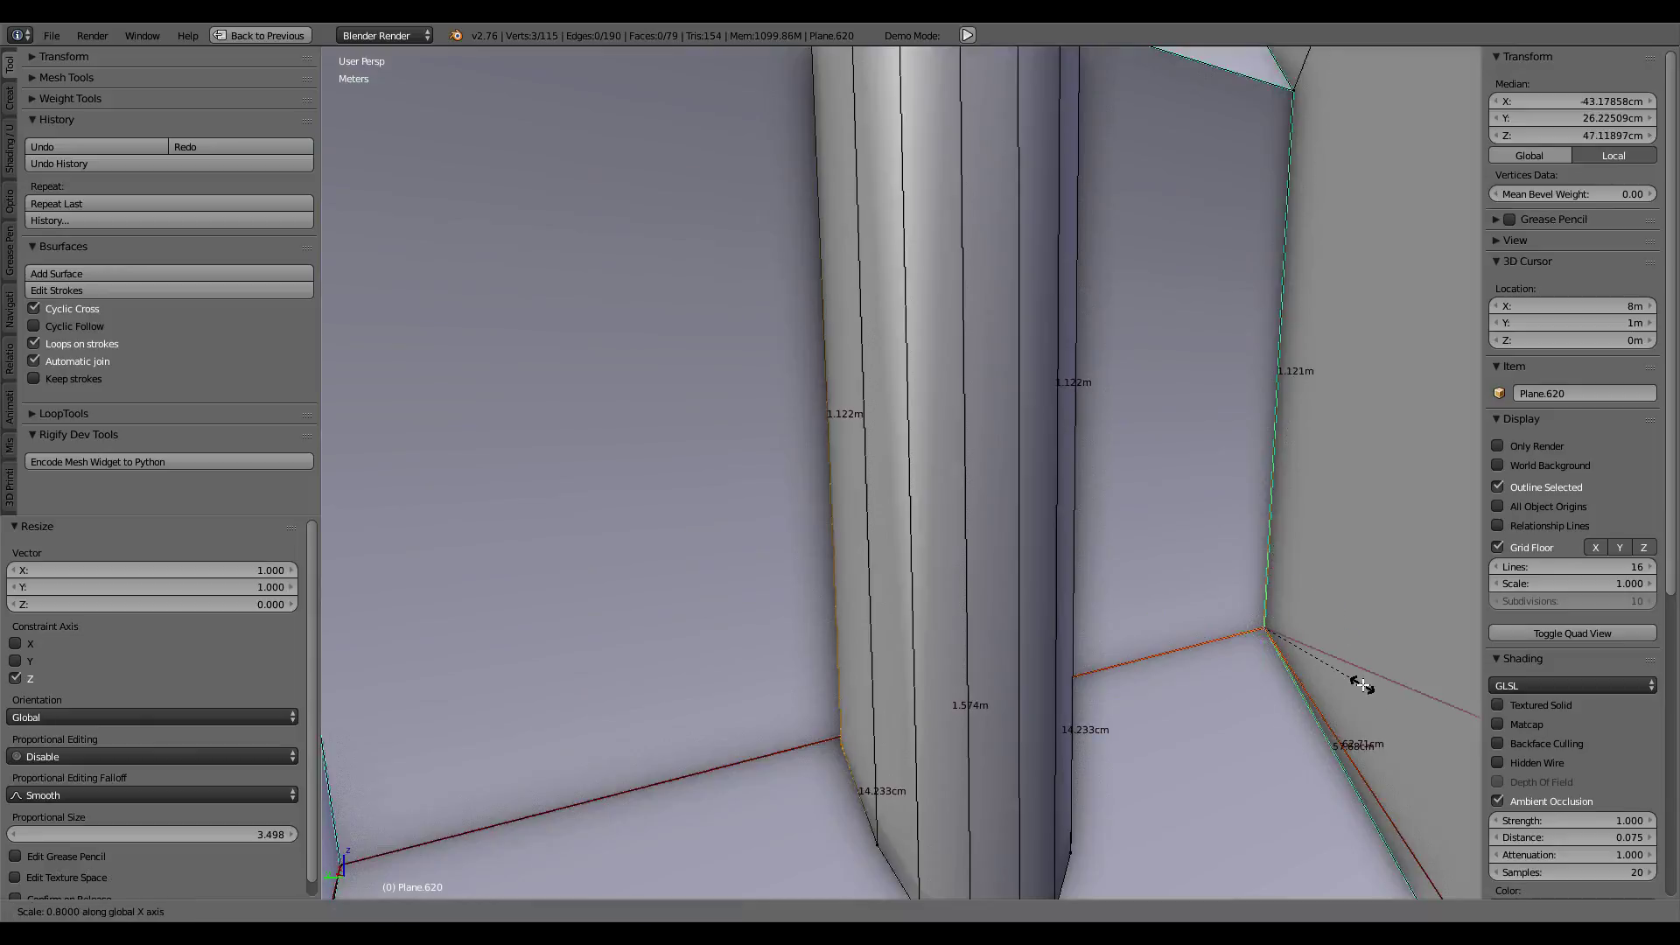
{"action": "key", "text": "0"}
{"action": "key", "text": "Return"}
{"action": "middle_click_drag", "start_coordinate": [1361, 685], "coordinate": [1422, 630]}
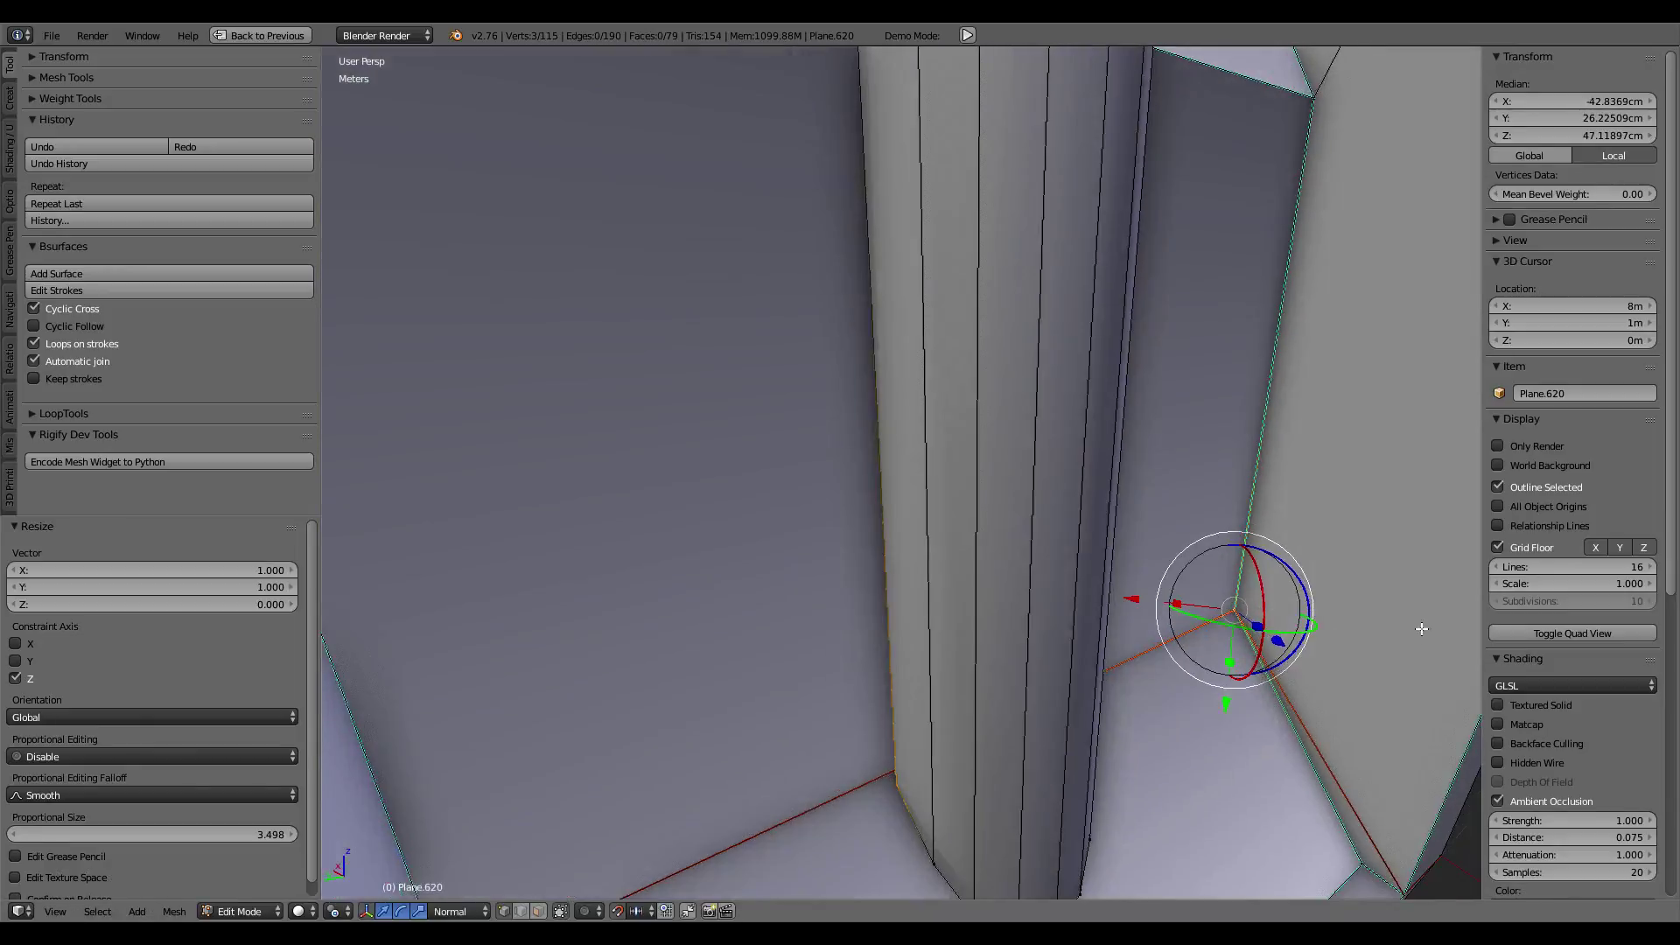
{"action": "key", "text": "s"}
{"action": "key", "text": "x"}
{"action": "key", "text": "0"}
{"action": "key", "text": "Return"}
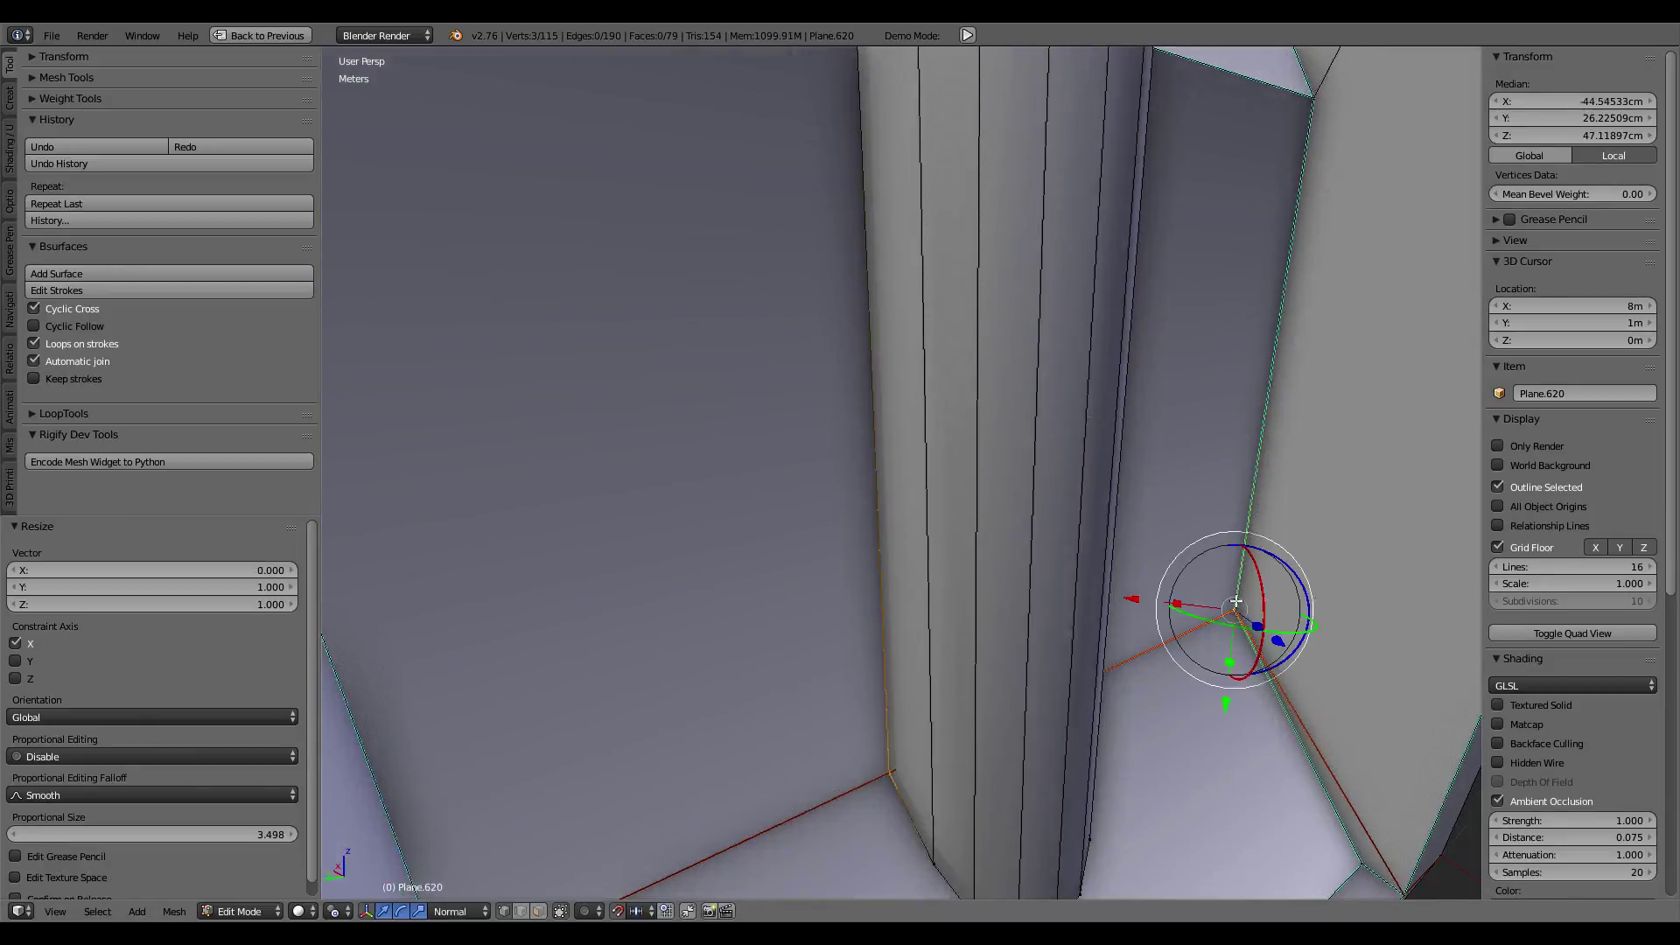
Step: Select the upper and lower ring vertices at the pipe's top
{"action": "scroll", "coordinate": [1312, 603], "scroll_direction": "down", "scroll_amount": 5}
{"action": "middle_click_drag", "start_coordinate": [1225, 595], "coordinate": [1135, 525]}
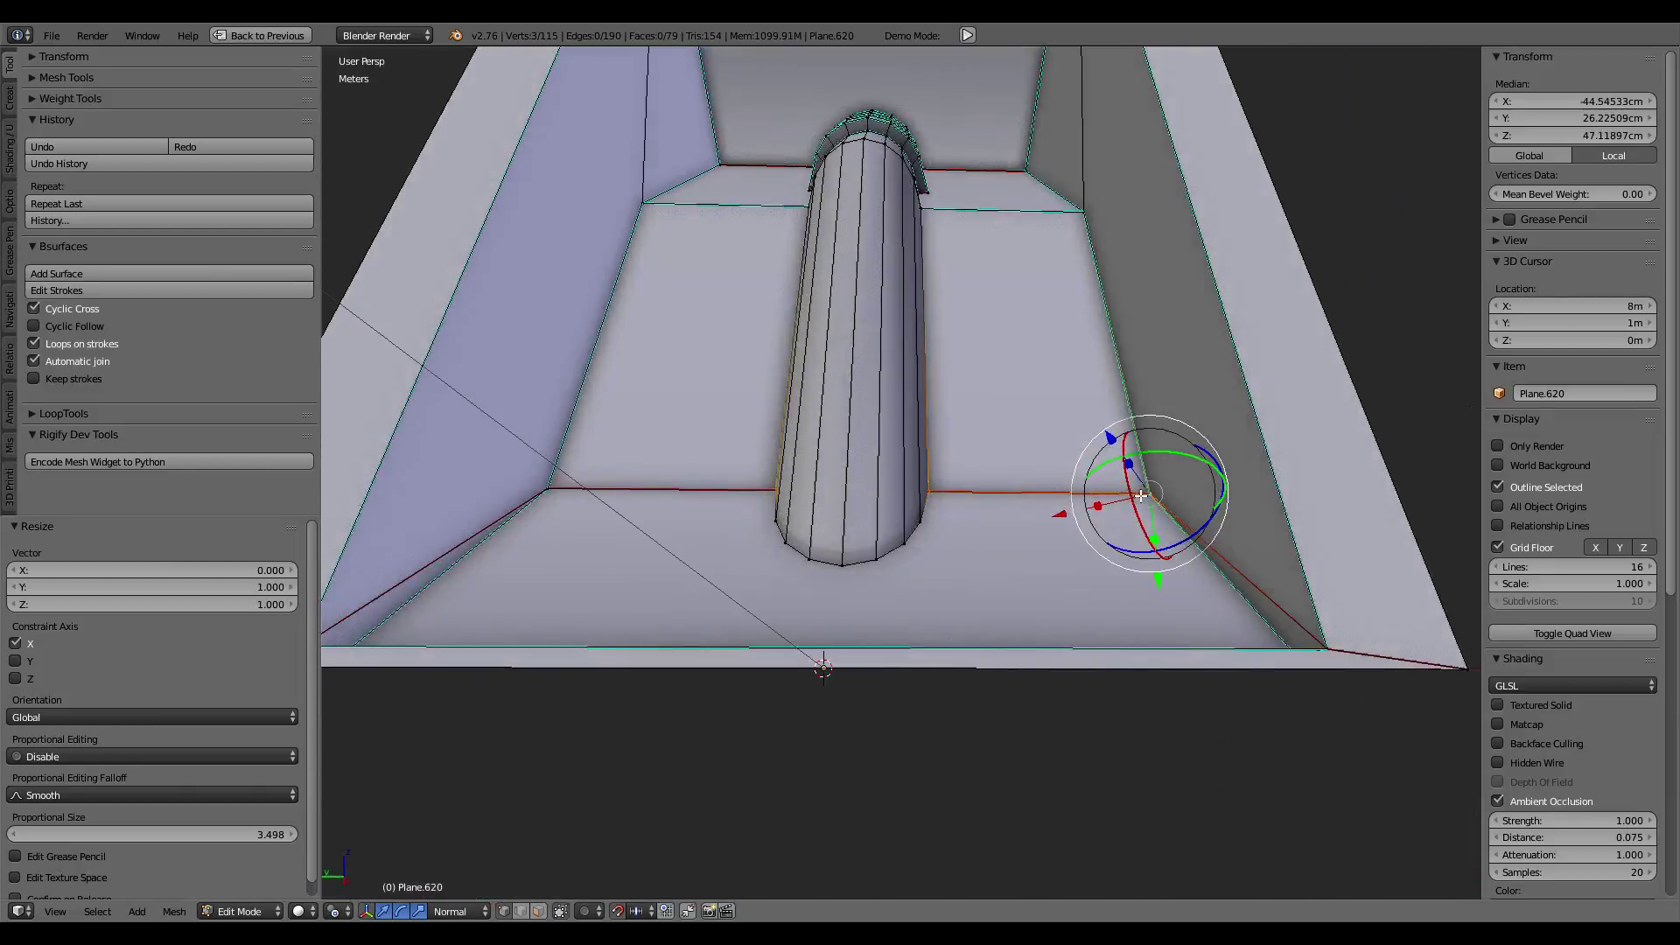
{"action": "scroll", "coordinate": [1030, 356], "scroll_direction": "up", "scroll_amount": 5}
{"action": "middle_click_drag", "start_coordinate": [1030, 356], "coordinate": [1114, 391]}
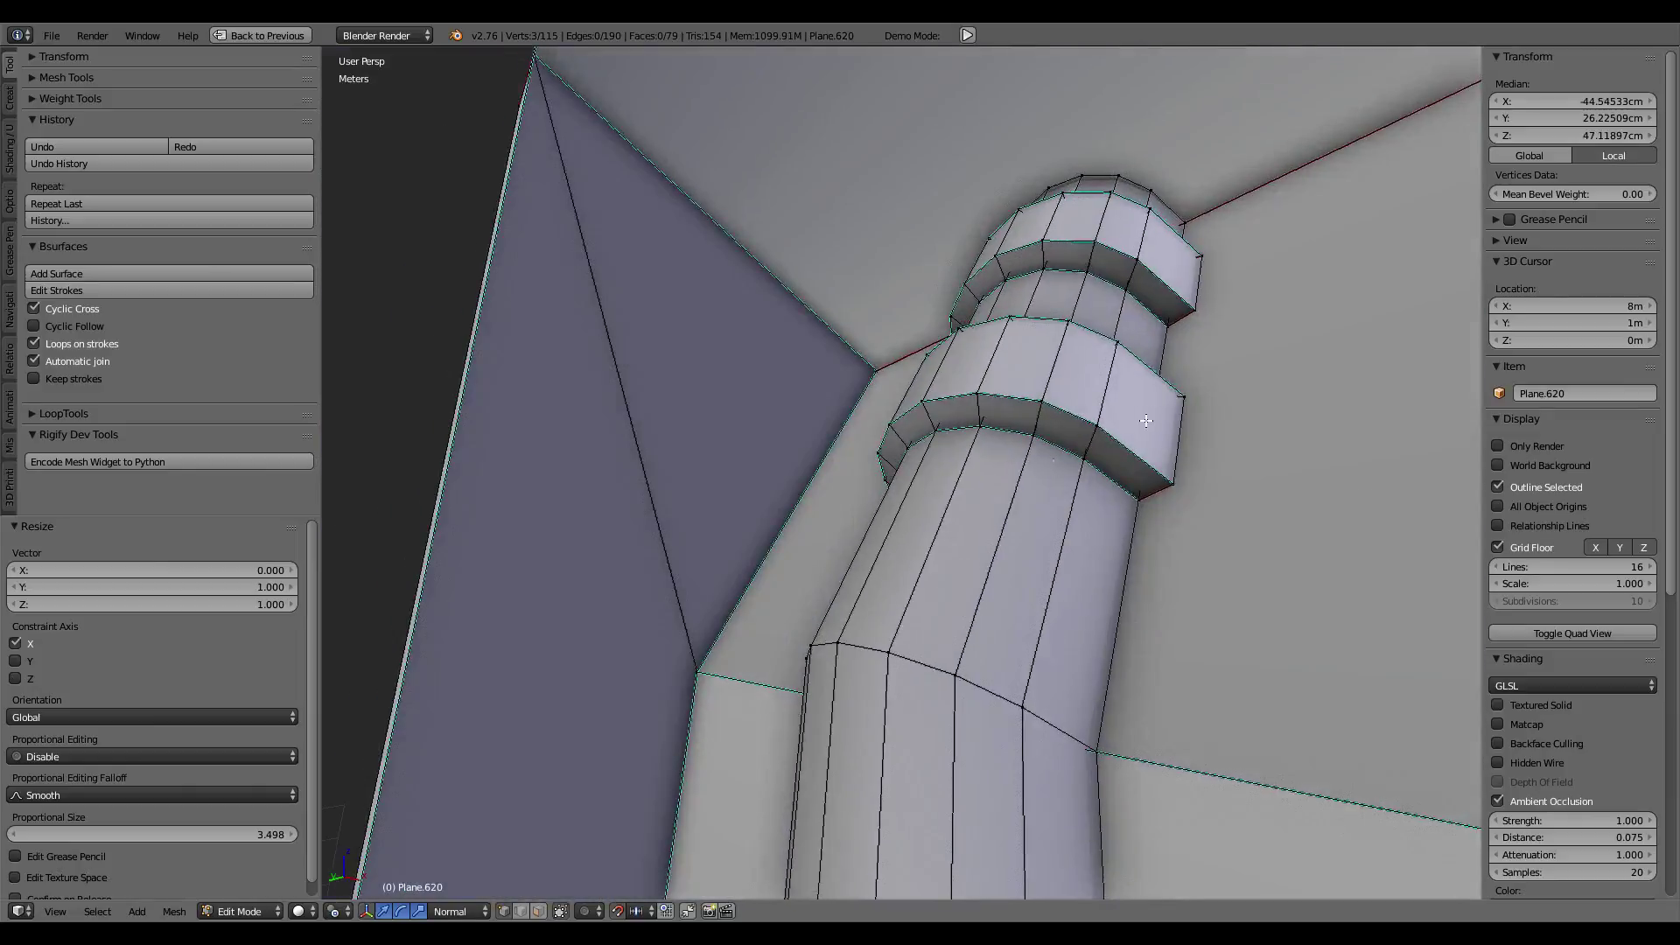
{"action": "left_click", "coordinate": [1114, 391], "text": "shift"}
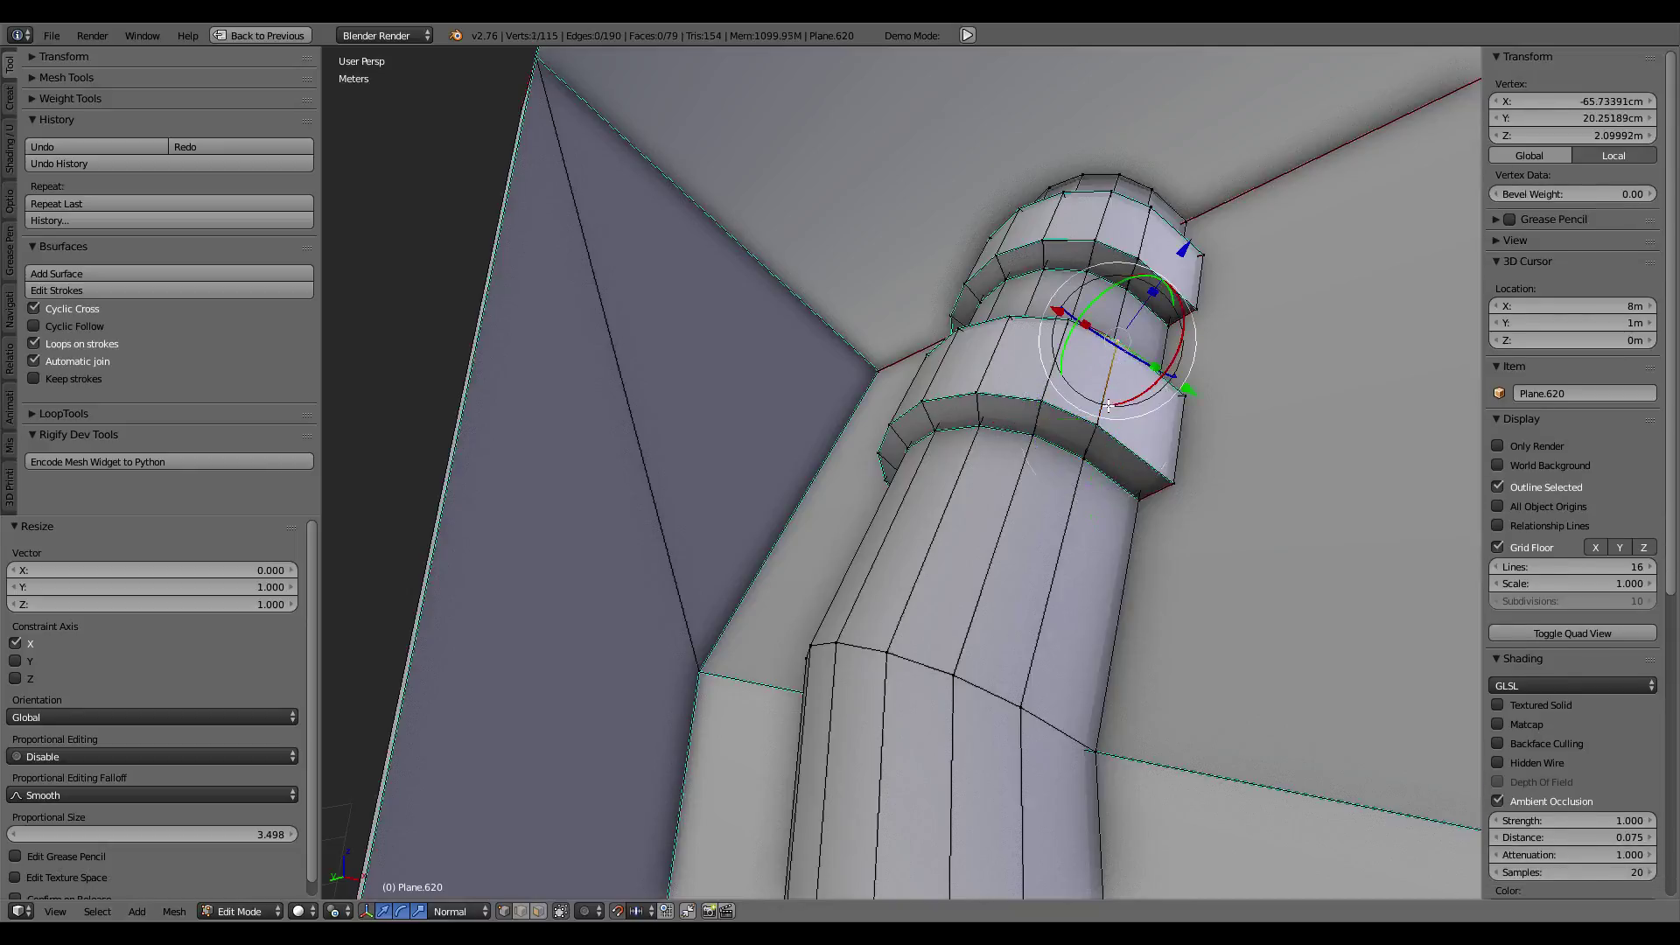
{"action": "left_click", "coordinate": [1182, 220], "text": "shift"}
{"action": "mouse_move", "coordinate": [1181, 220]}
{"action": "middle_mouse_down"}
{"action": "mouse_move", "coordinate": [1179, 358]}
{"action": "mouse_move", "coordinate": [1006, 272]}
{"action": "middle_mouse_up"}
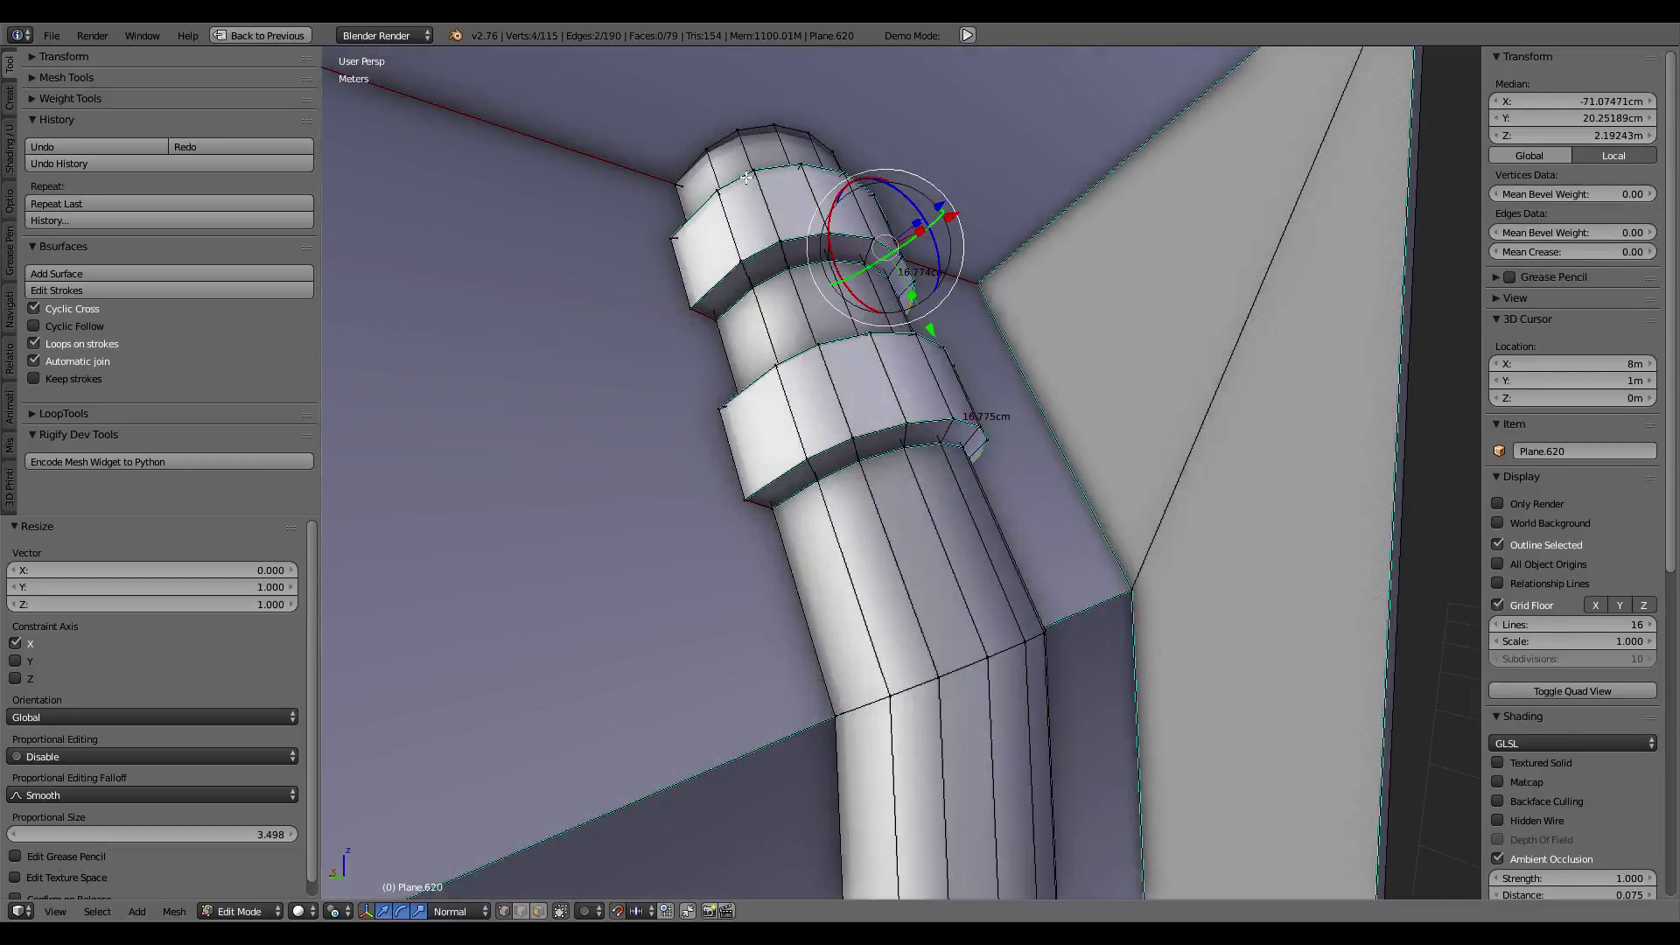
{"action": "left_click", "coordinate": [700, 179], "text": "shift"}
{"action": "left_click", "coordinate": [778, 360], "text": "shift"}
{"action": "left_click", "coordinate": [804, 431], "text": "shift"}
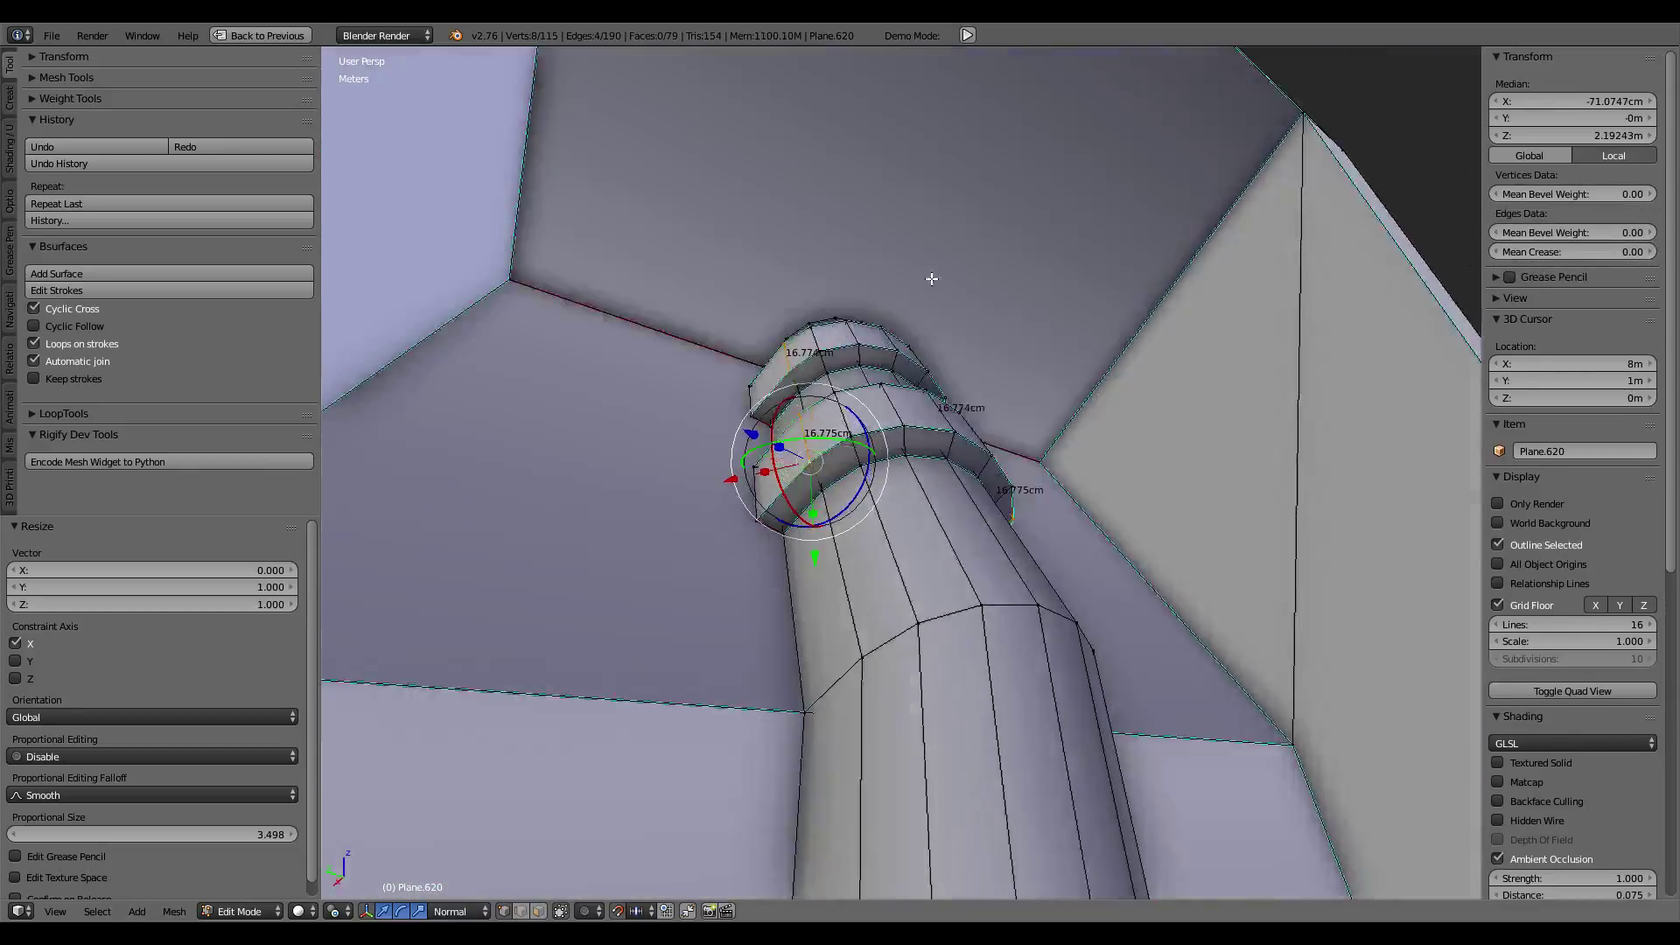
{"action": "middle_click_drag", "start_coordinate": [803, 431], "coordinate": [926, 270]}
Step: Edge-slide the ring edges by factor -0.200 and return to Object Mode
{"action": "key", "text": "g"}
{"action": "key", "text": "g"}
{"action": "left_click", "coordinate": [922, 274]}
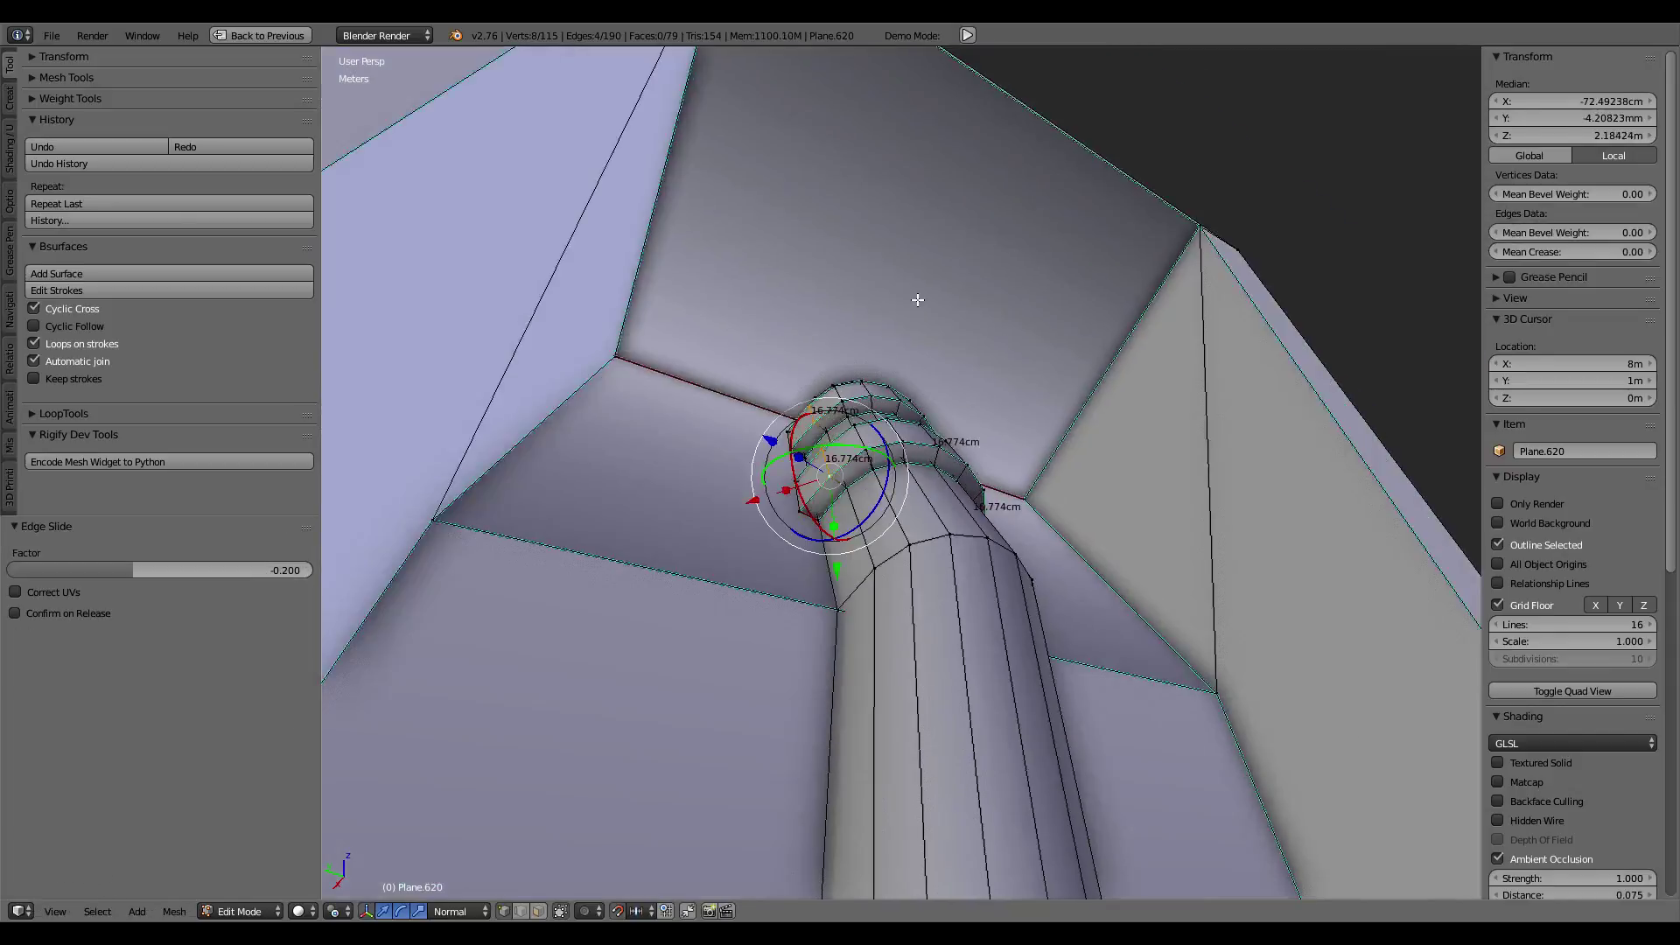
{"action": "key", "text": "Tab"}
{"action": "scroll", "coordinate": [917, 299], "scroll_direction": "down", "scroll_amount": 5}
{"action": "middle_click_drag", "start_coordinate": [917, 299], "coordinate": [837, 413]}
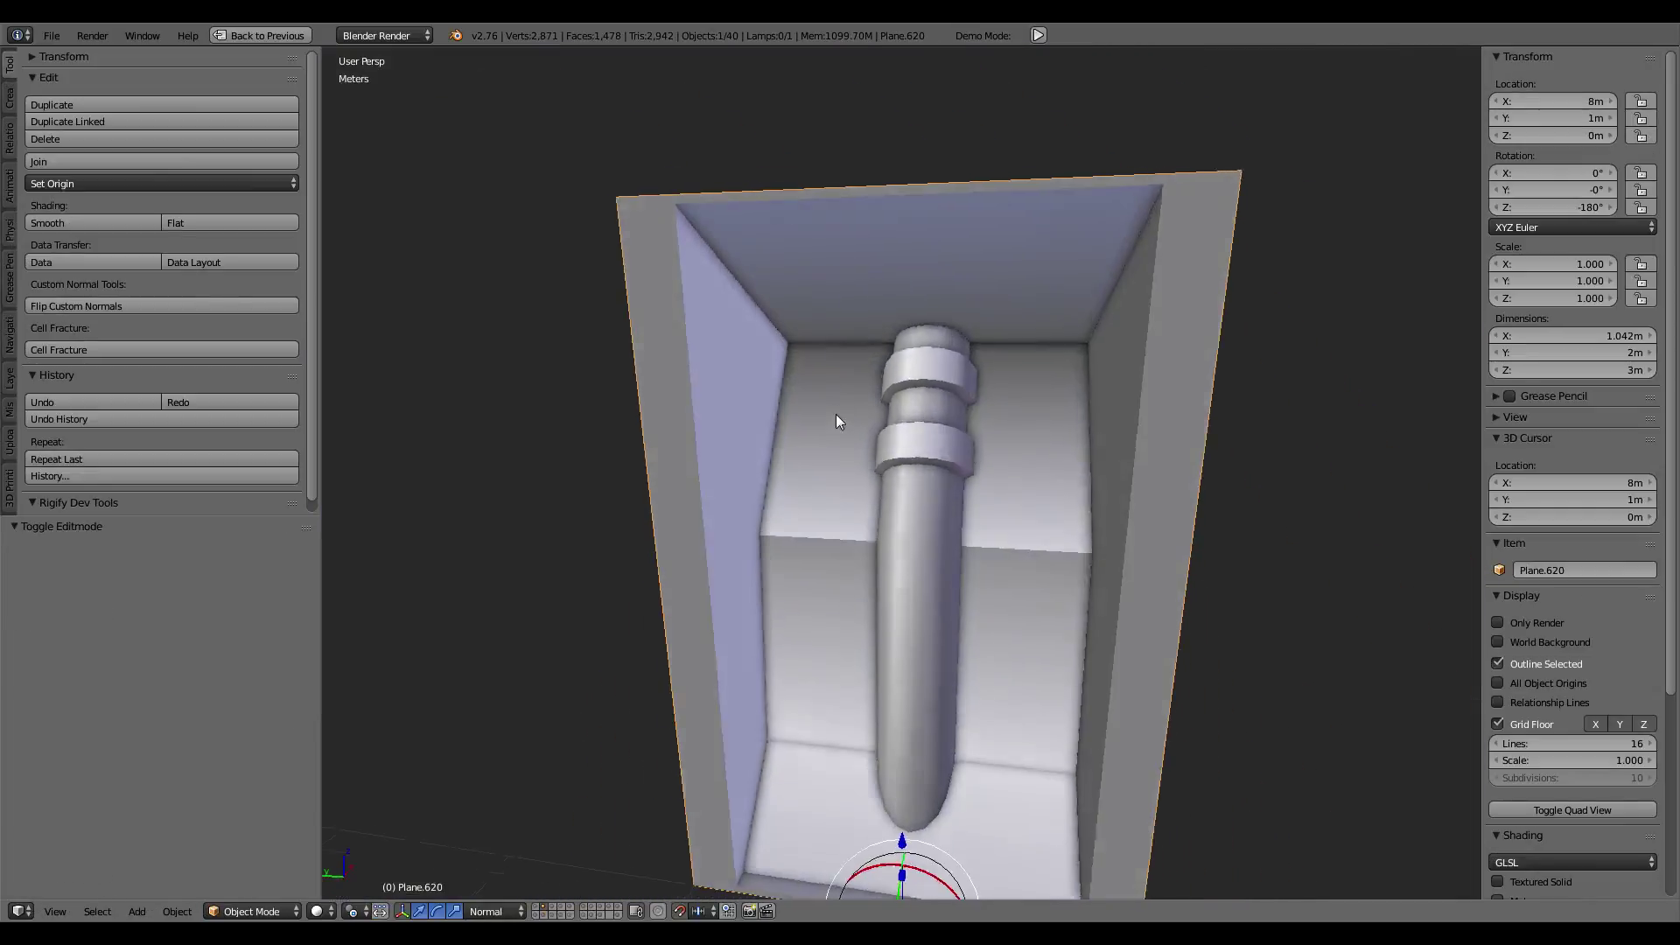
Step: Separate the linked ring and pipe geometry into its own object, Plane.2179
{"action": "key", "text": "Tab"}
{"action": "key", "text": "l"}
{"action": "key", "text": "l"}
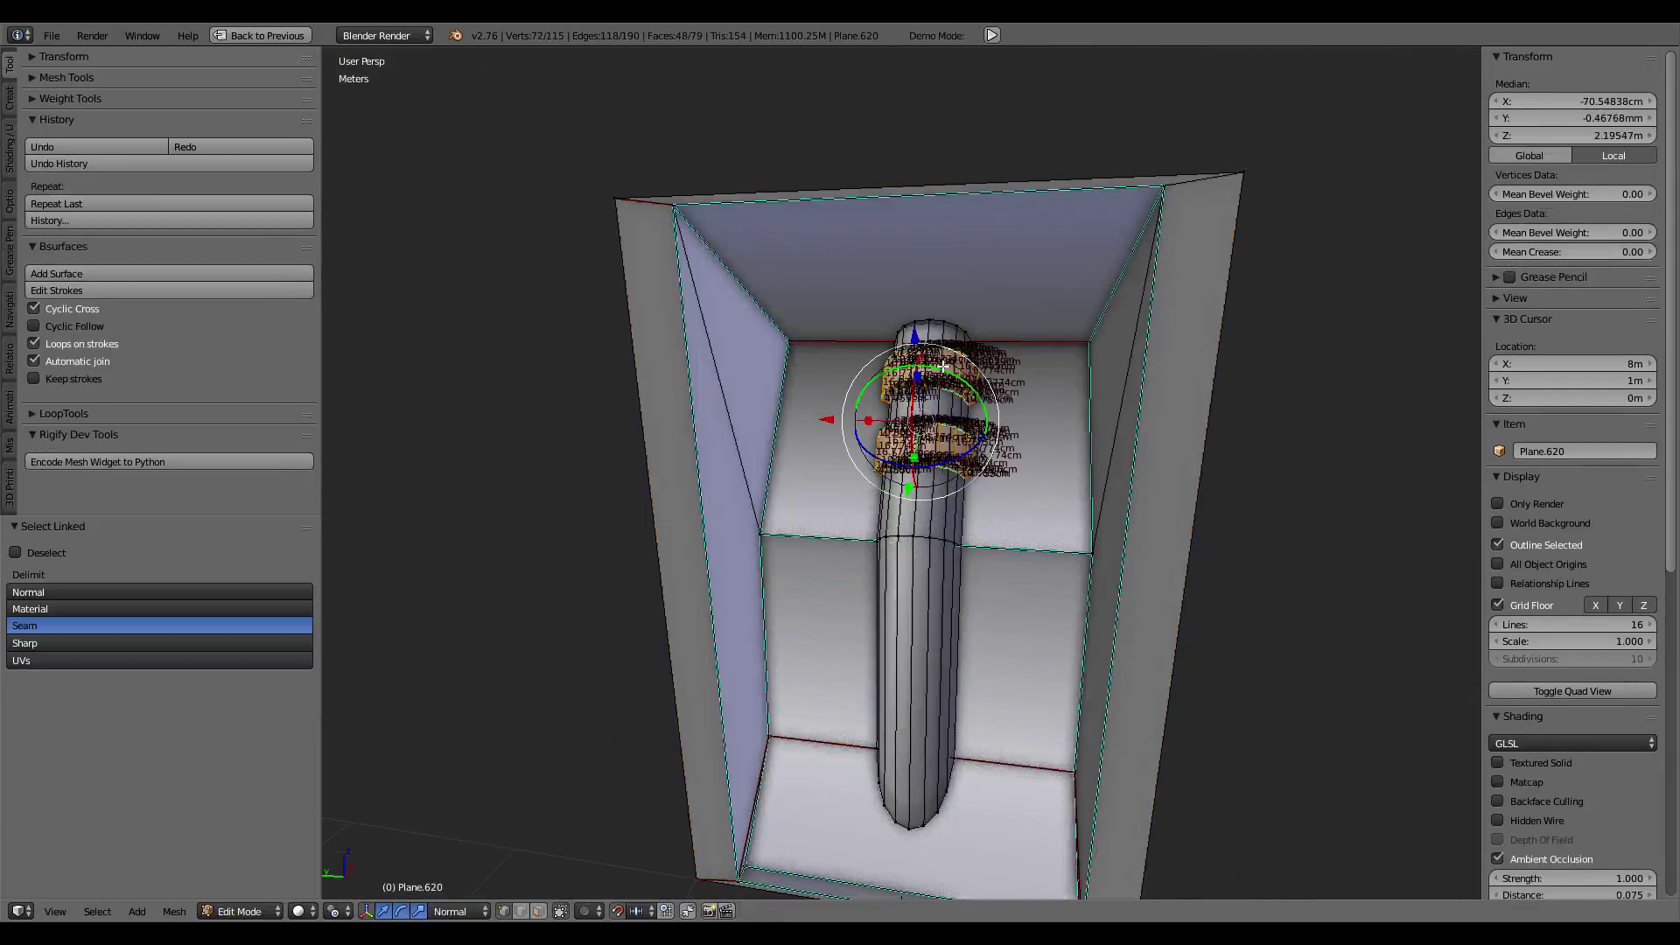
{"action": "key", "text": "l"}
{"action": "key", "text": "p"}
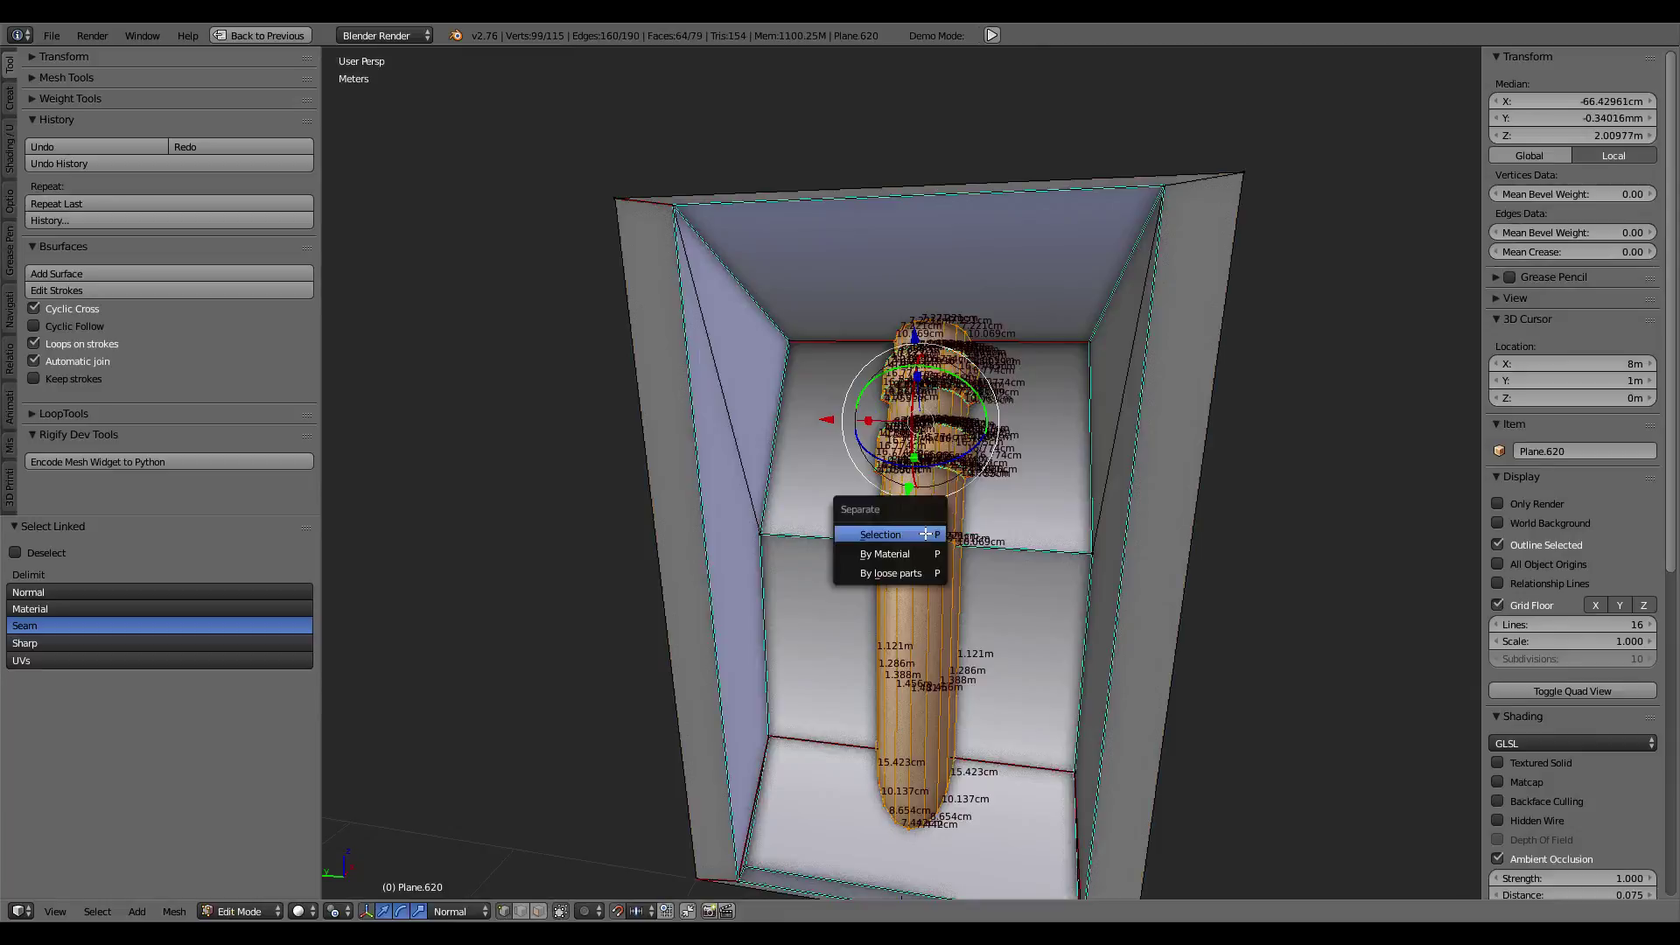
{"action": "left_click", "coordinate": [926, 532]}
{"action": "key", "text": "Tab"}
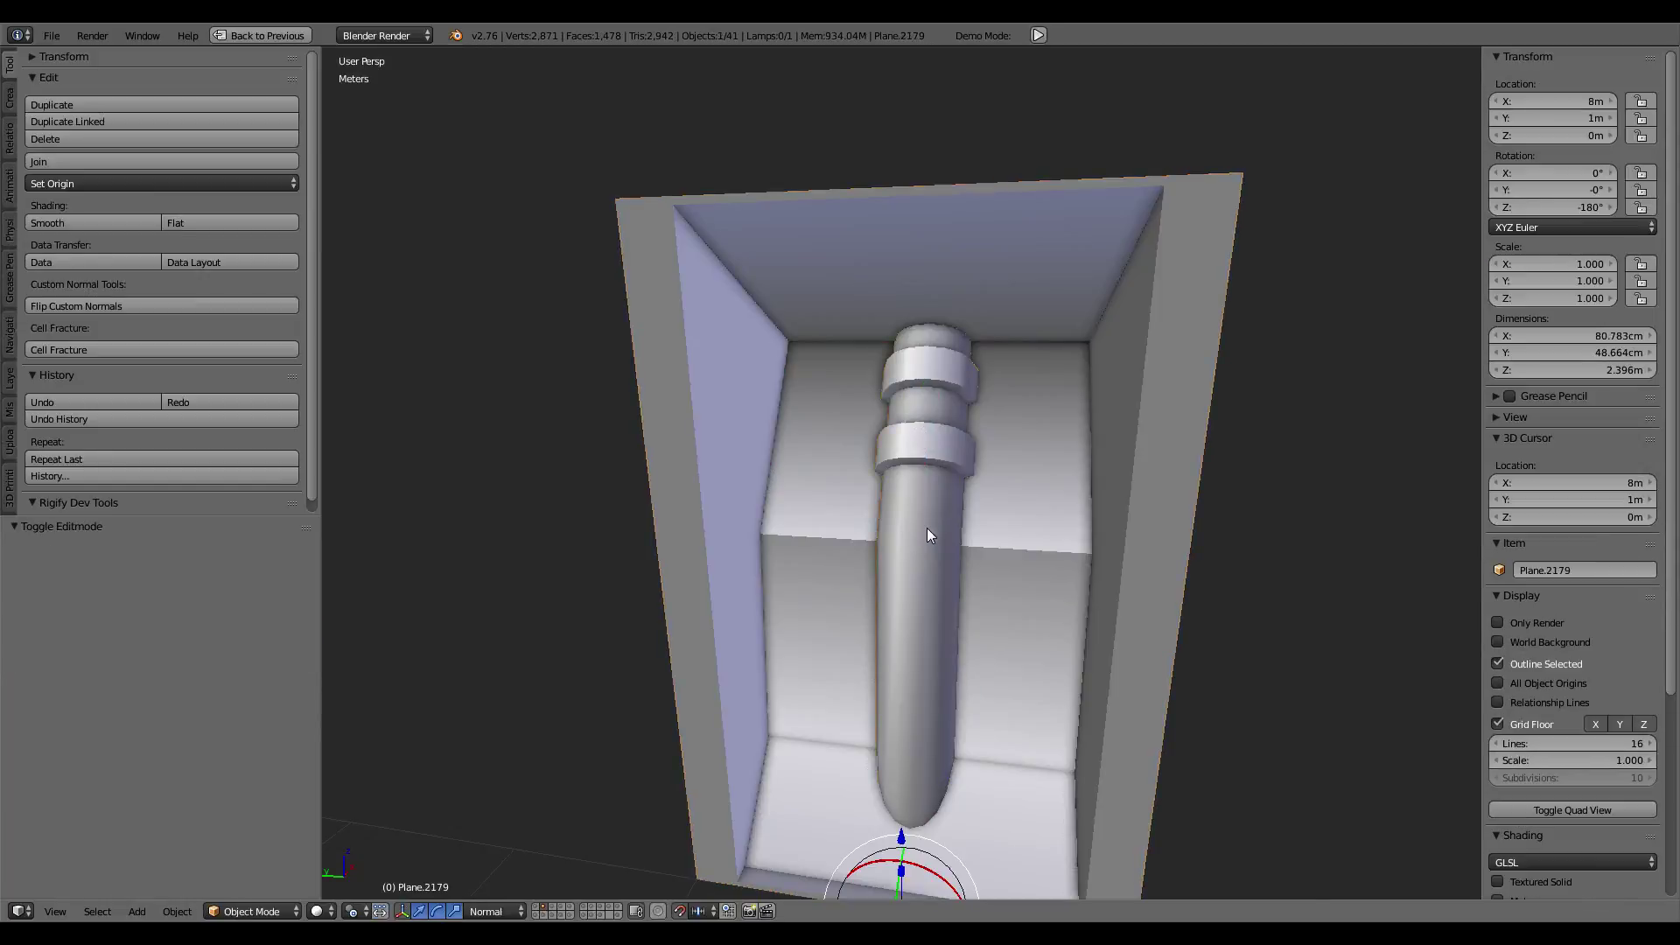
Step: Unhide all hidden objects and select the middle ringed pipe
{"action": "key", "text": "alt+h"}
{"action": "right_click", "coordinate": [921, 490]}
{"action": "mouse_move", "coordinate": [920, 487]}
{"action": "middle_mouse_down"}
{"action": "mouse_move", "coordinate": [974, 471]}
{"action": "mouse_move", "coordinate": [943, 505]}
{"action": "middle_mouse_up"}
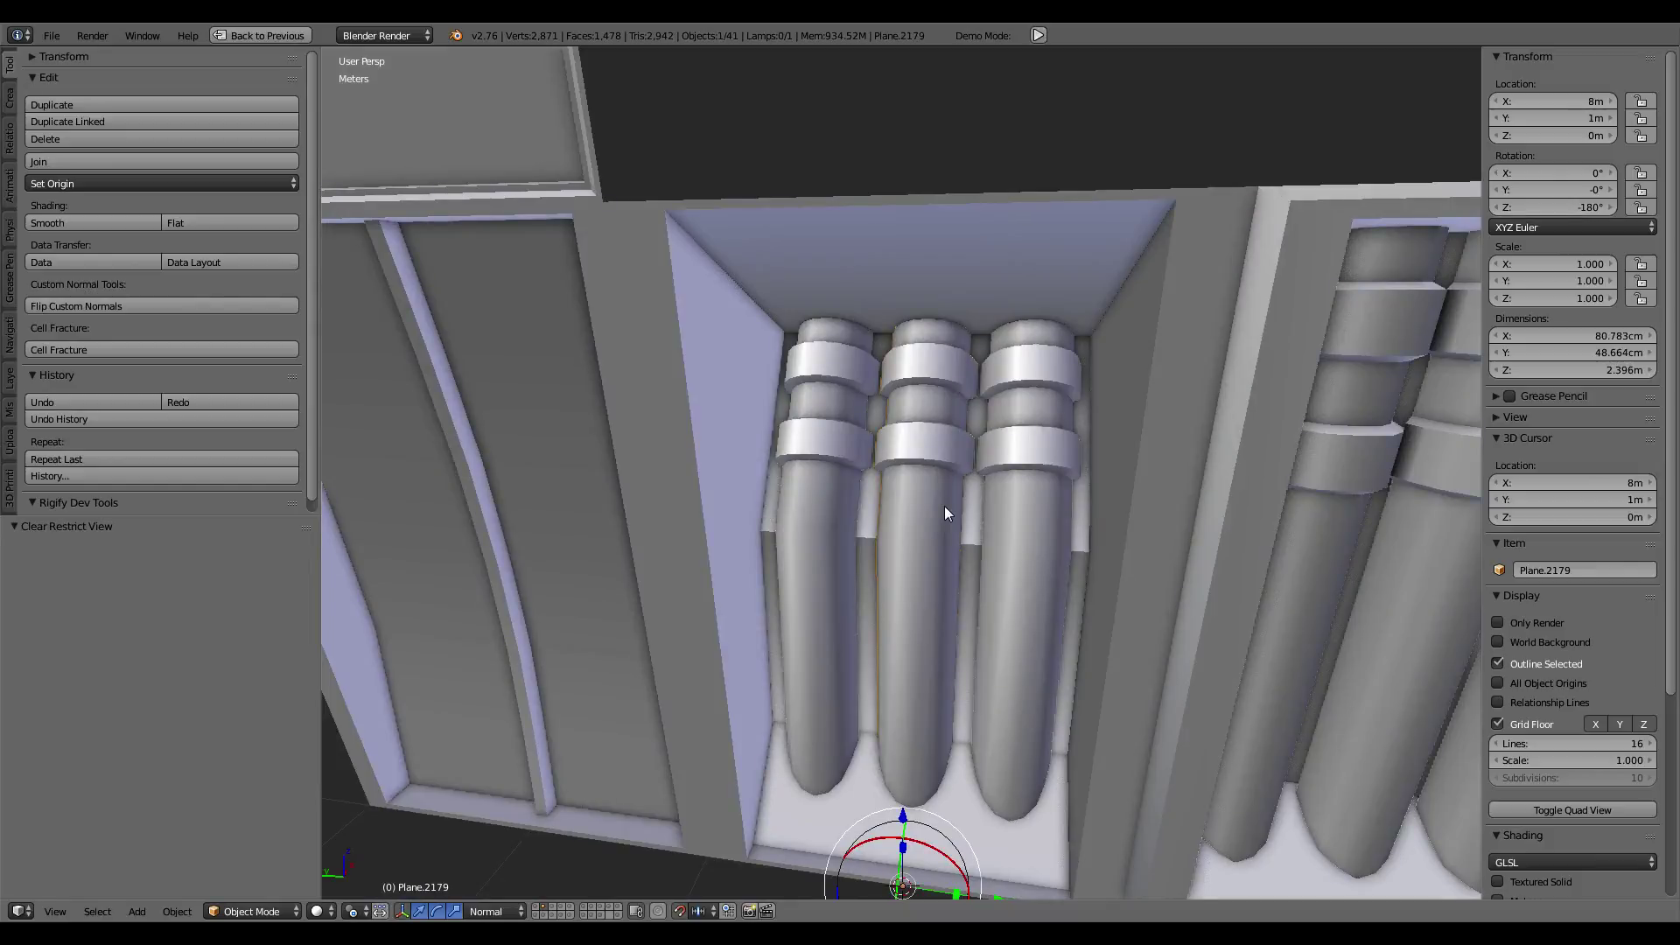
Step: Select the right pipe, leave the full-screen view, and frame the middle pipe's ring band
{"action": "middle_click_drag", "start_coordinate": [943, 506], "coordinate": [1027, 512]}
{"action": "right_click", "coordinate": [1027, 513]}
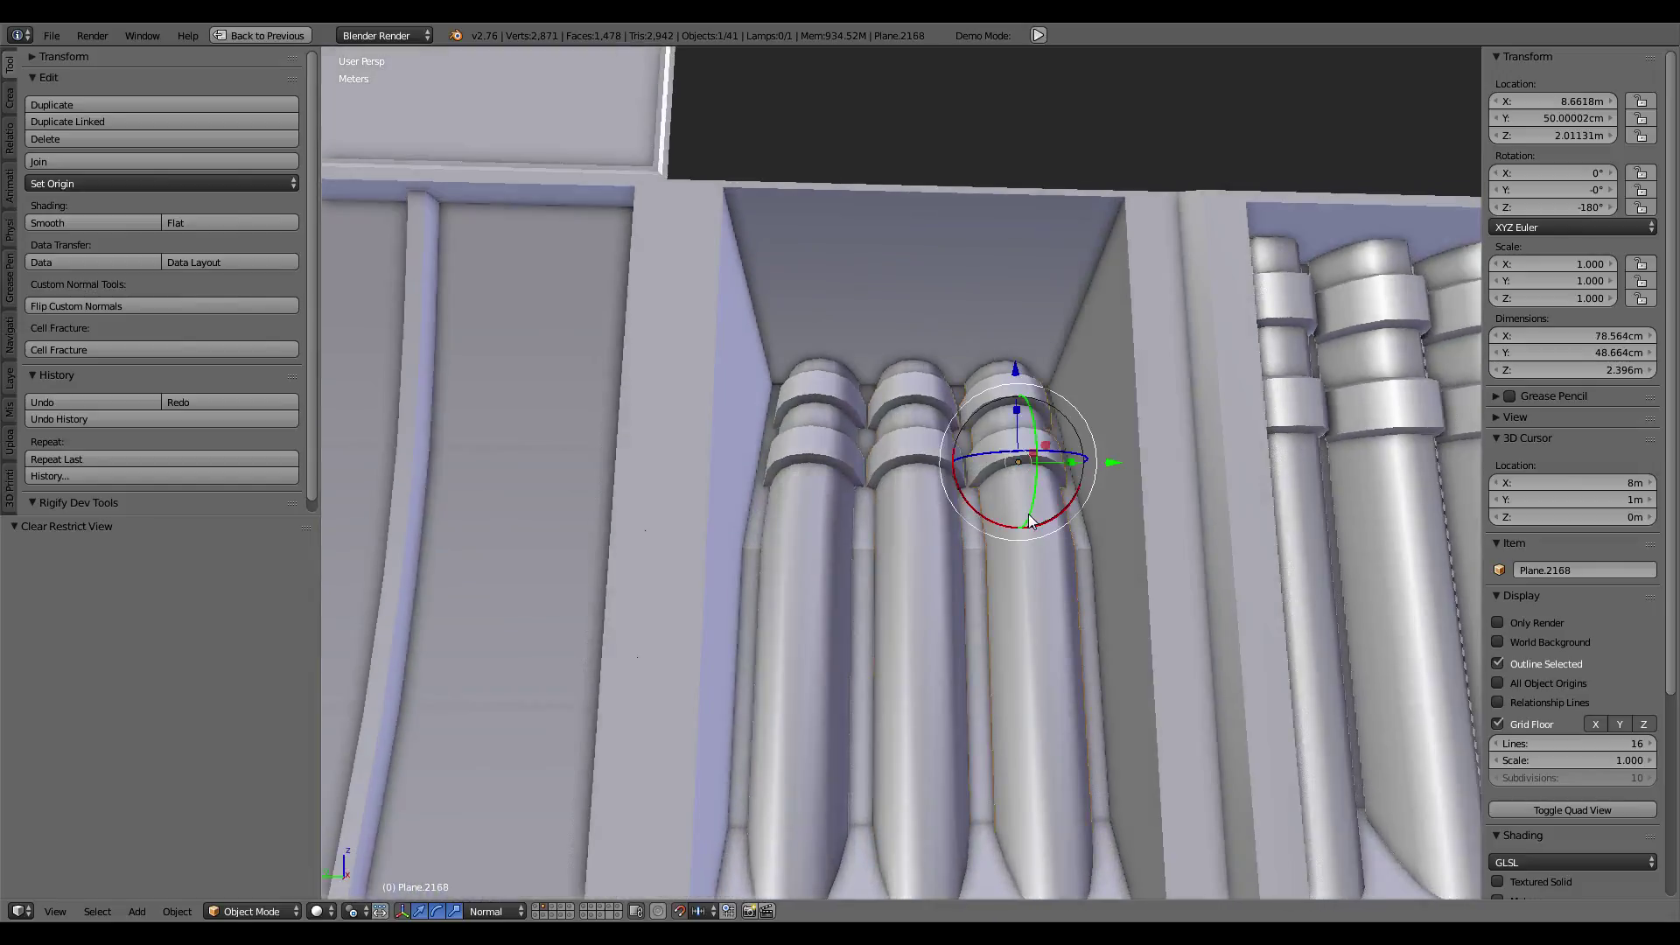
{"action": "key", "text": "ctrl+Up"}
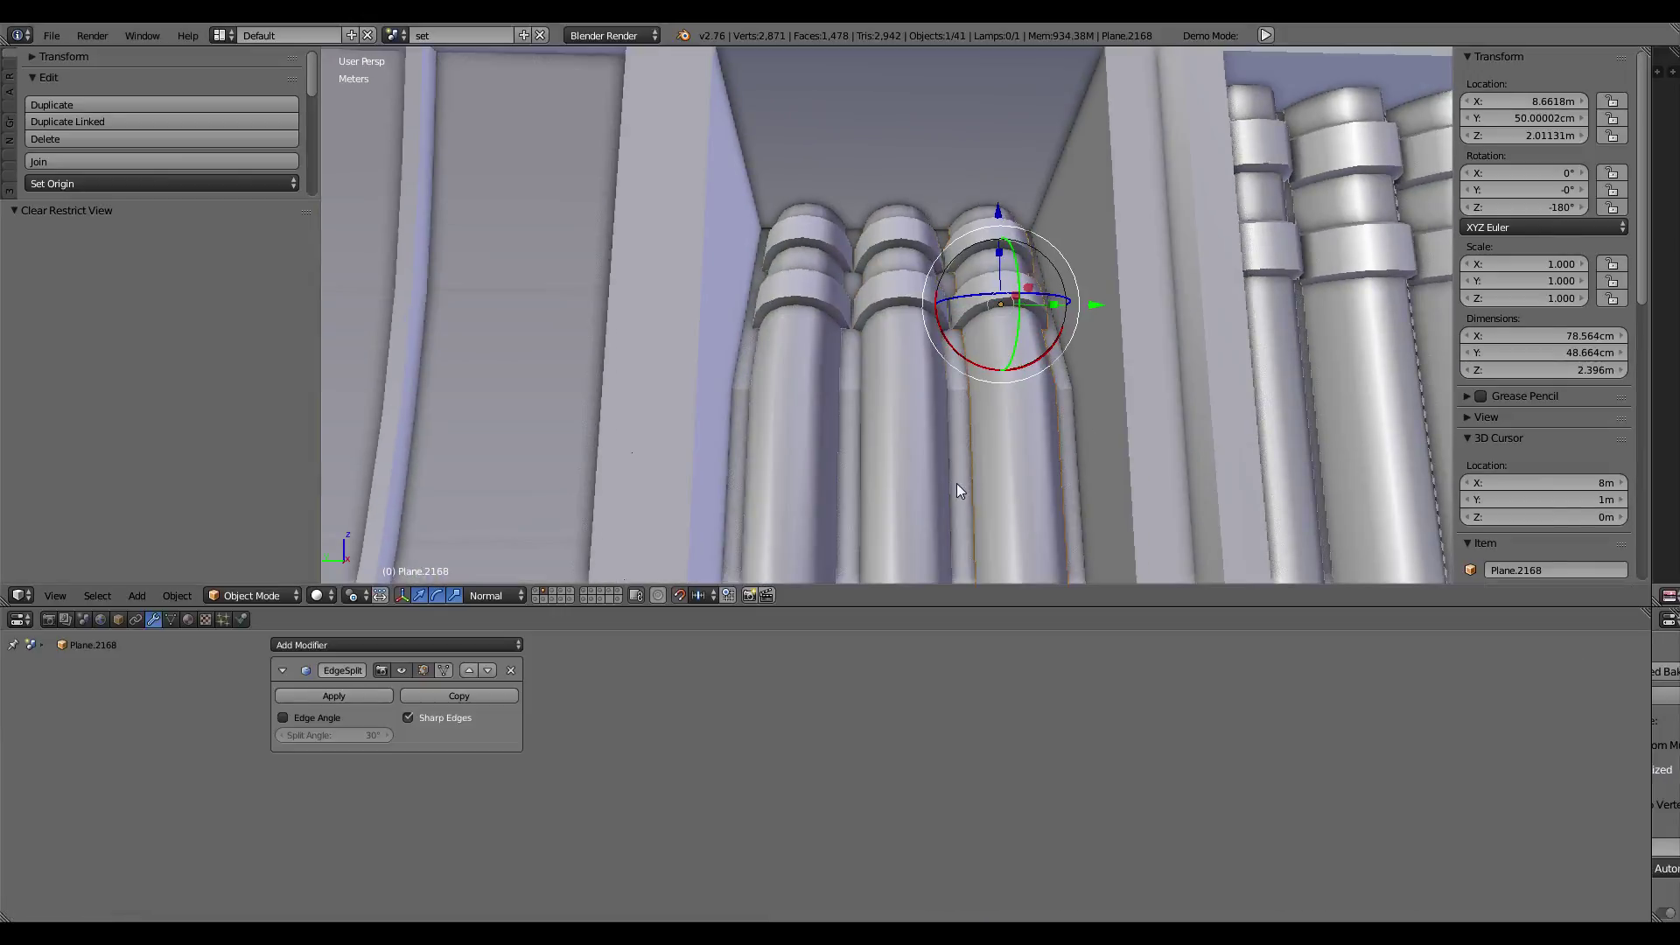
{"action": "right_click", "coordinate": [904, 325]}
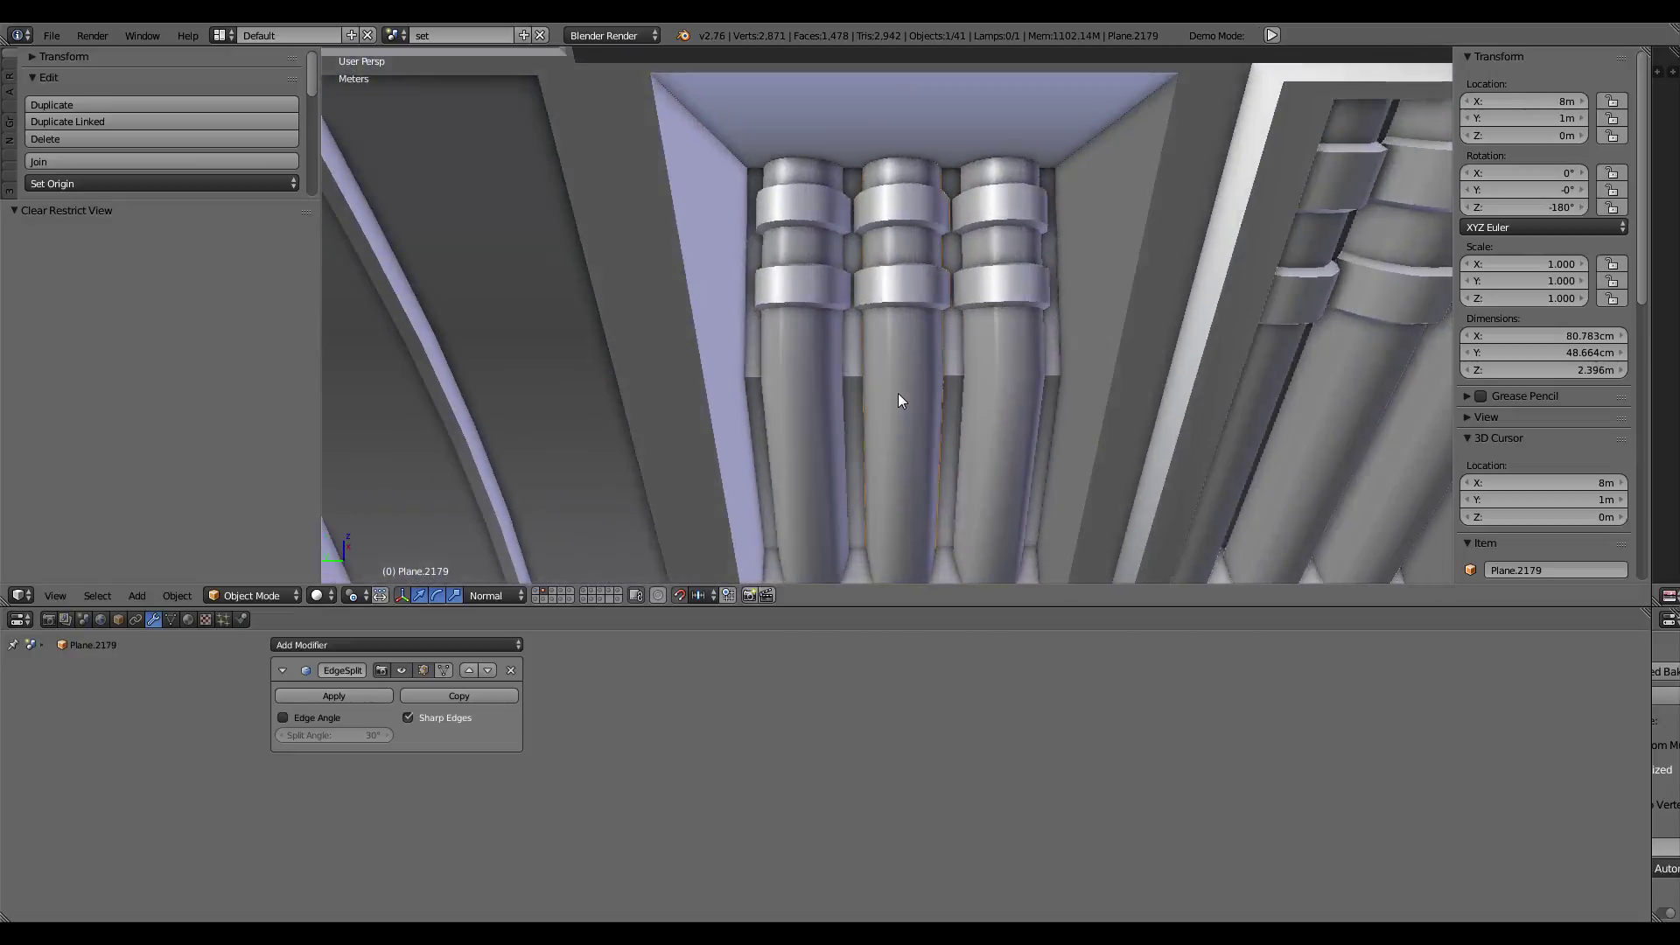
{"action": "right_click", "coordinate": [908, 300]}
{"action": "key", "text": "KP_Decimal"}
Step: Inspect the middle pipe's mesh in Edit Mode, then return to Object Mode
{"action": "right_click", "coordinate": [912, 319]}
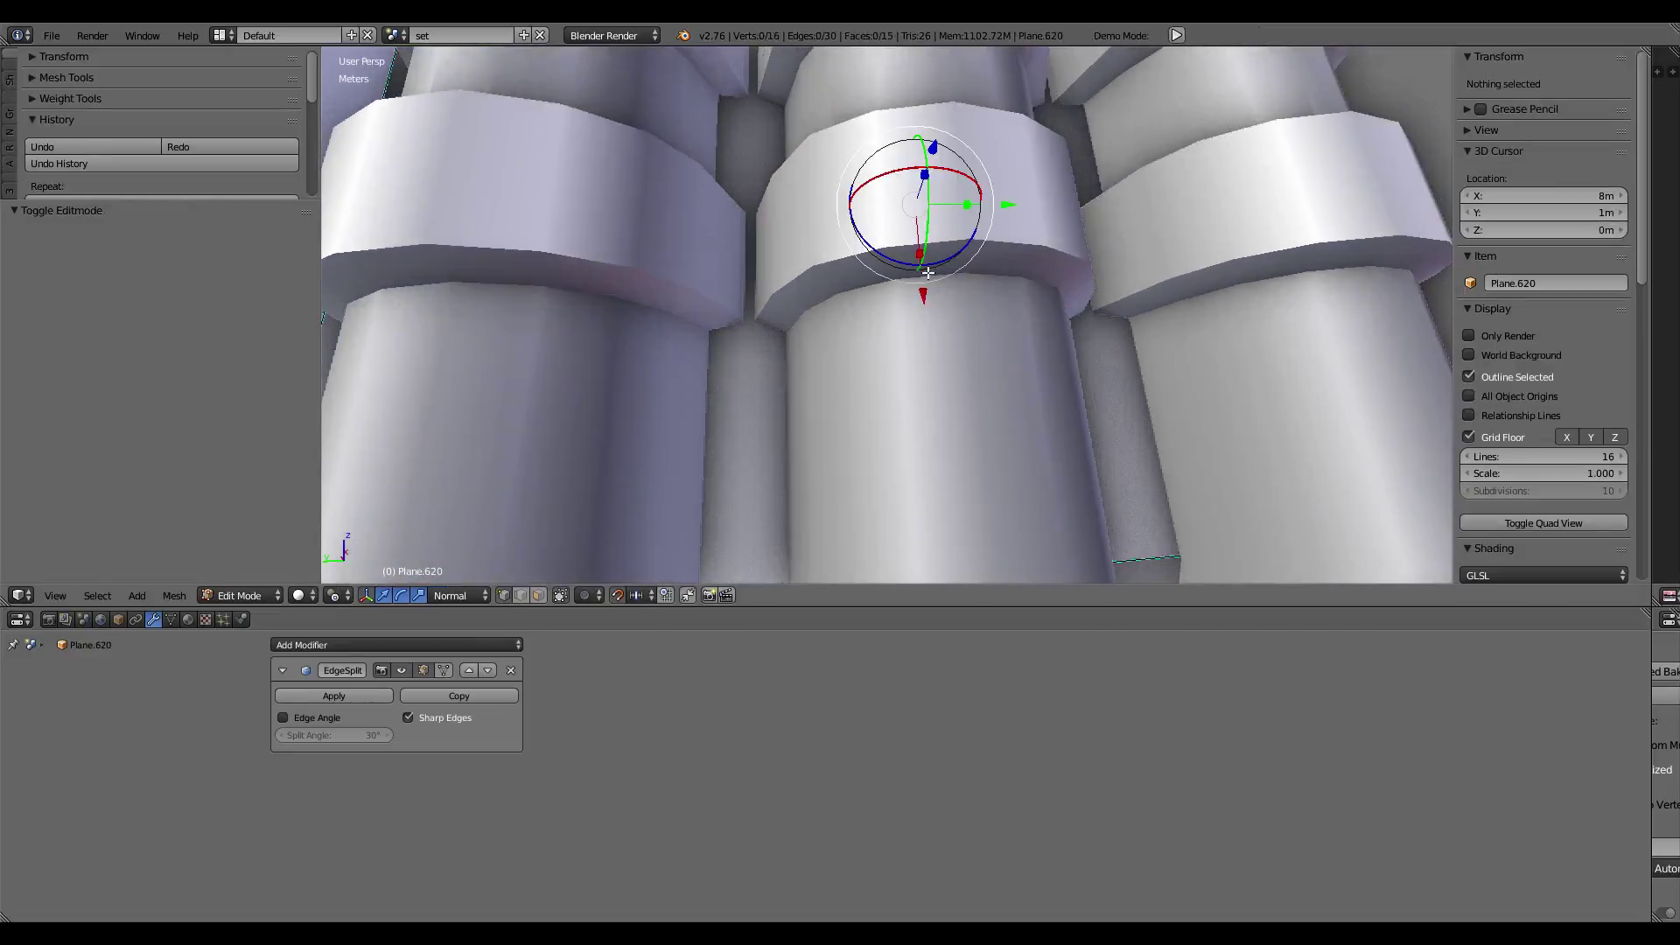
{"action": "key", "text": "Tab"}
{"action": "right_click", "coordinate": [890, 273]}
{"action": "middle_click_drag", "start_coordinate": [891, 273], "coordinate": [1087, 348]}
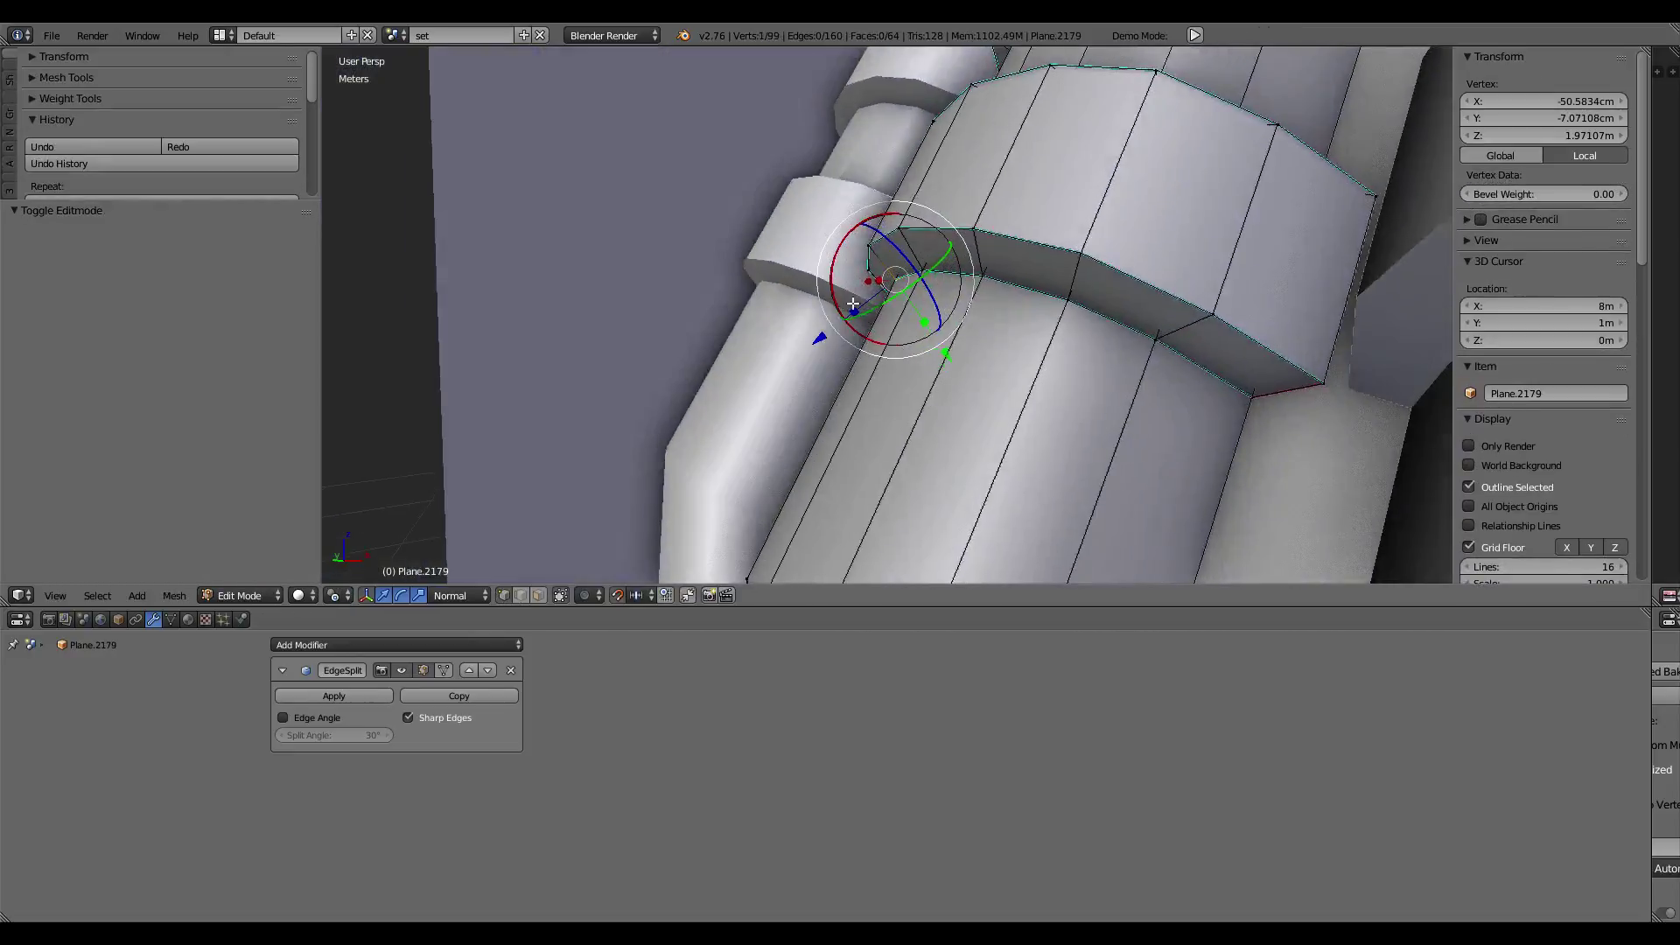
{"action": "scroll", "coordinate": [1087, 348], "scroll_direction": "down", "scroll_amount": 5}
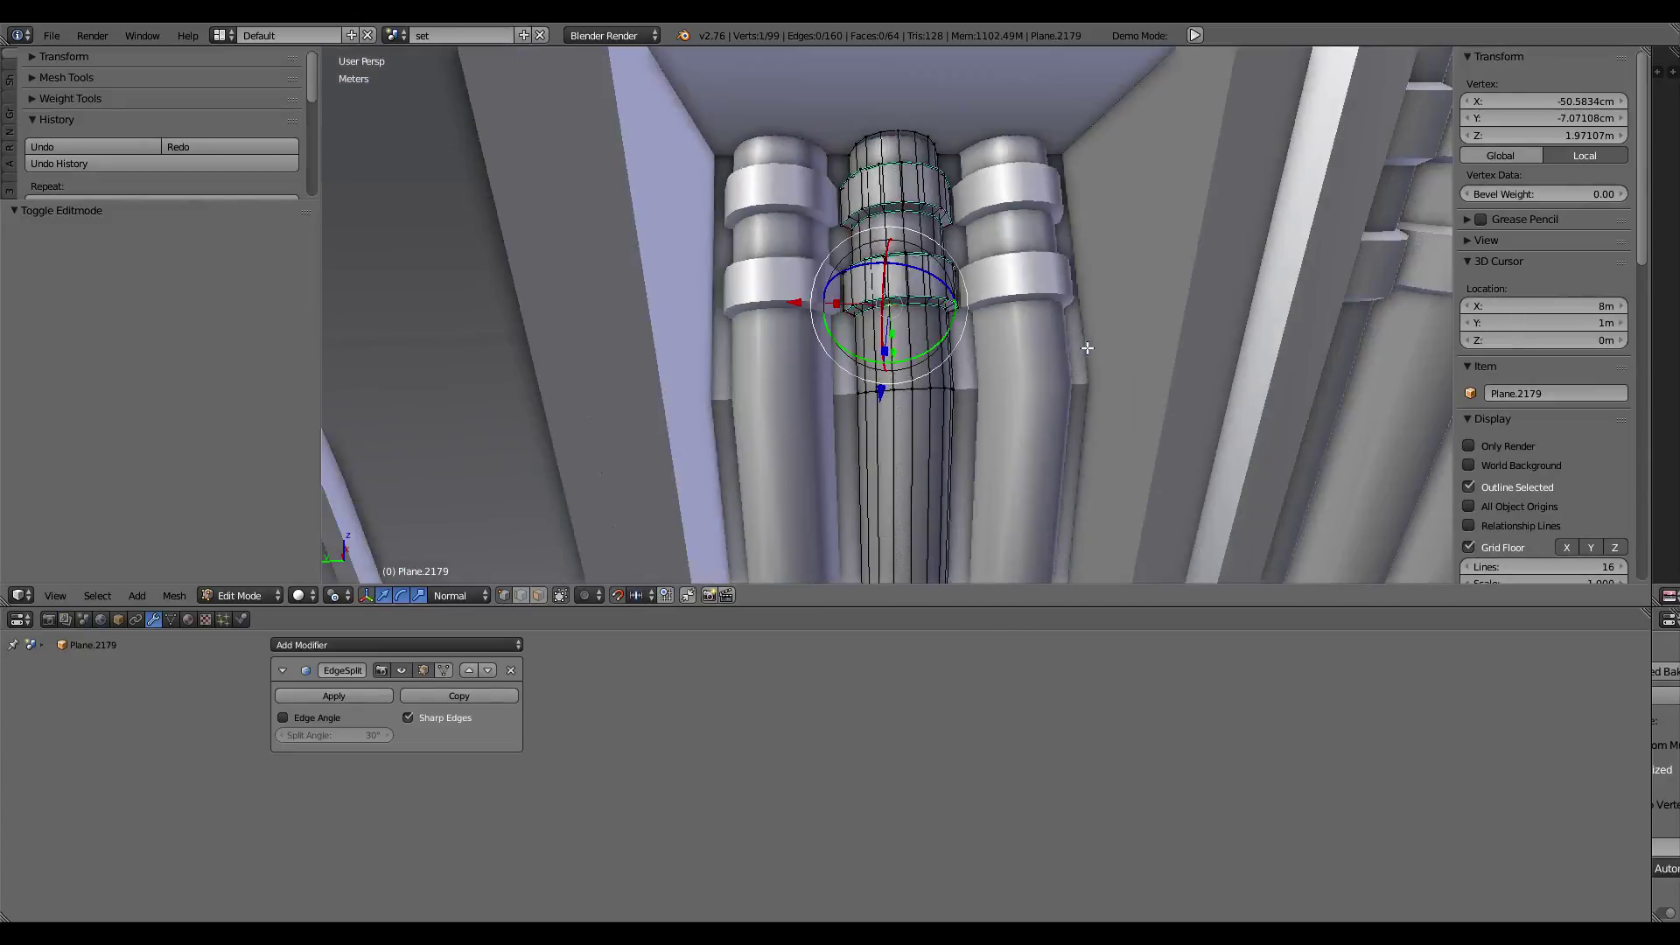
{"action": "scroll", "coordinate": [1030, 354], "scroll_direction": "down", "scroll_amount": 3}
{"action": "key", "text": "Tab"}
Step: Hide and reveal the middle pipe, then unmaximize the 3D view with Ctrl+Space
{"action": "right_click", "coordinate": [938, 324]}
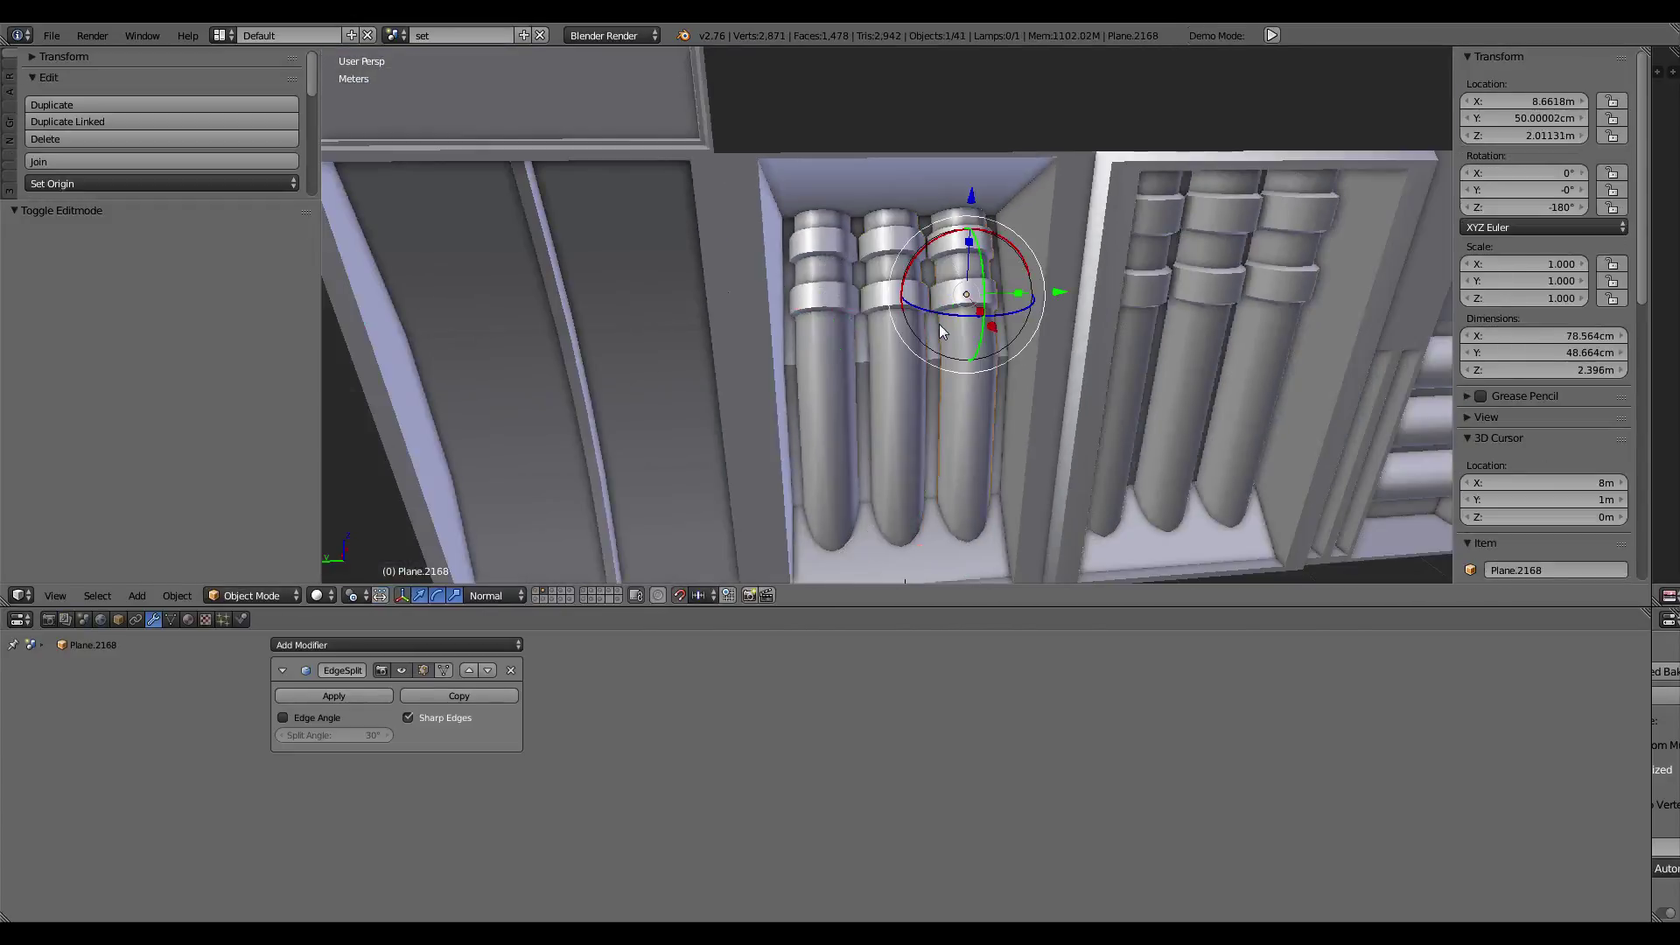
{"action": "scroll", "coordinate": [938, 323], "scroll_direction": "up", "scroll_amount": 3}
{"action": "right_click", "coordinate": [936, 323]}
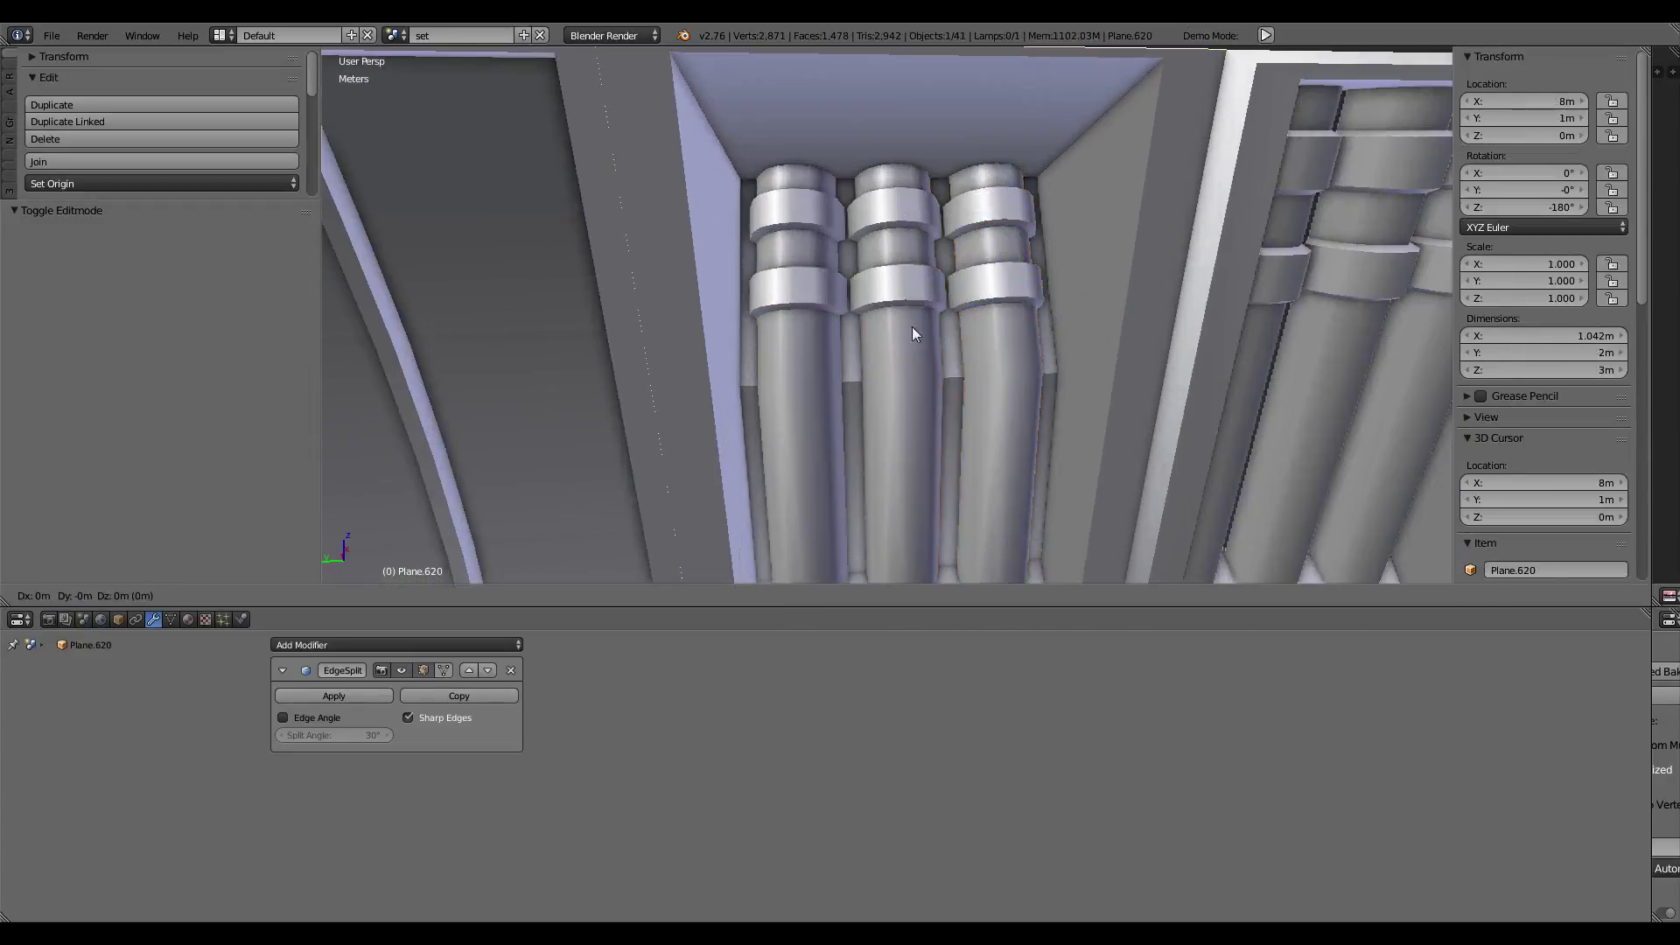
{"action": "key", "text": "h"}
{"action": "key", "text": "alt+h"}
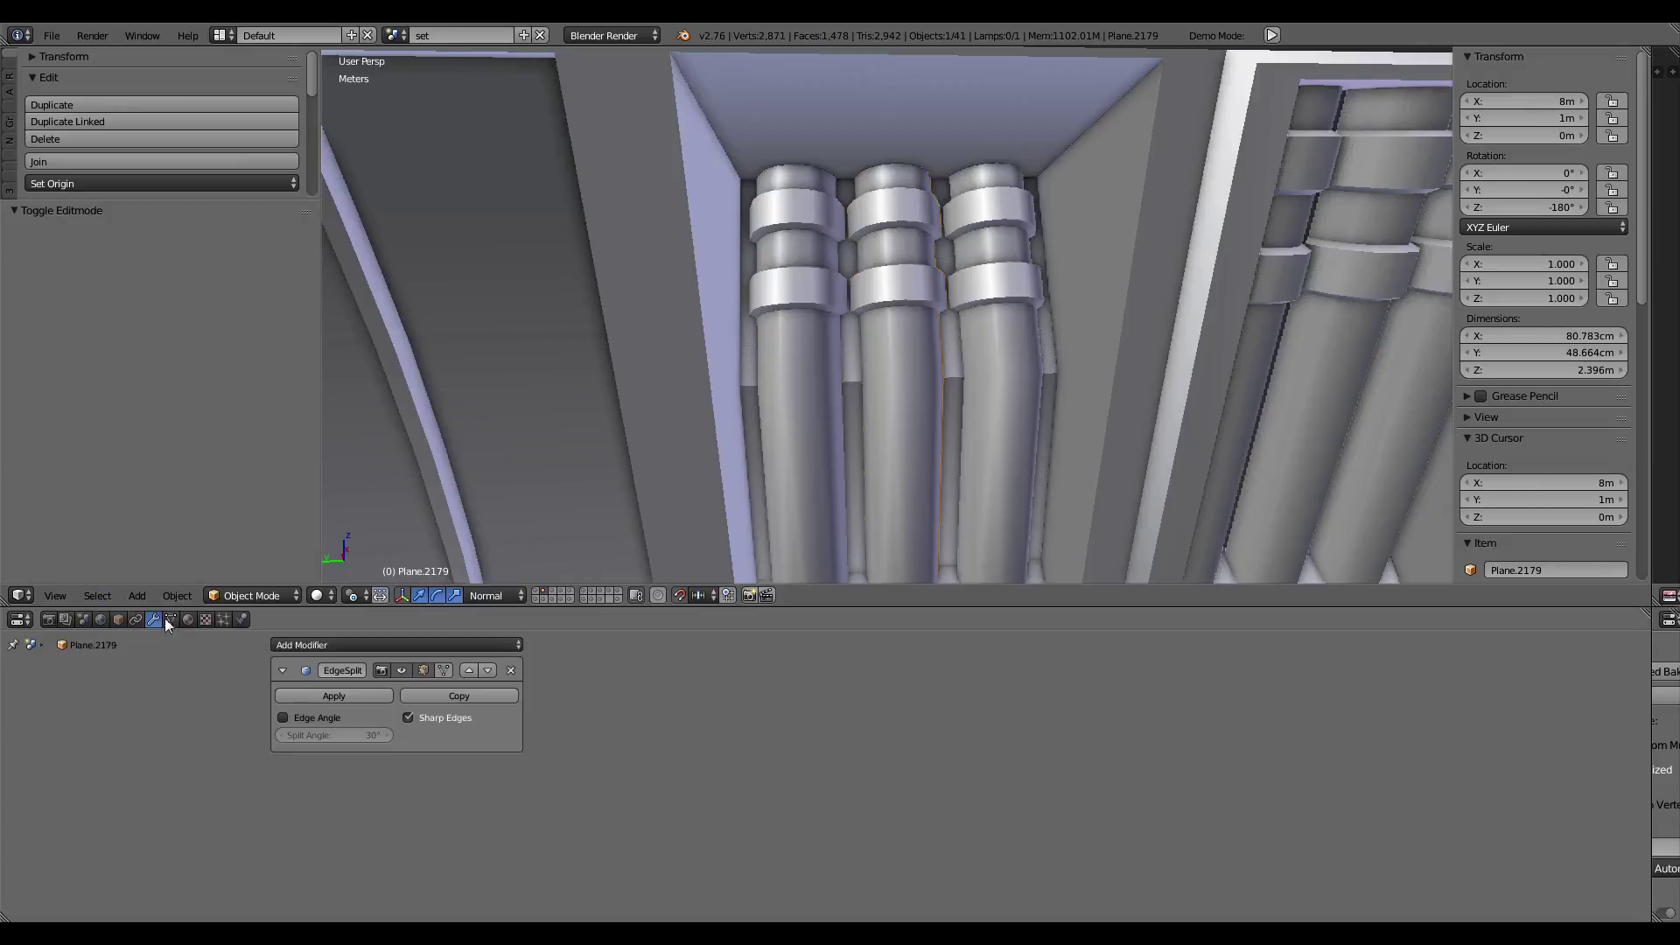
{"action": "key", "text": "ctrl+space"}
{"action": "key", "text": "ctrl+space"}
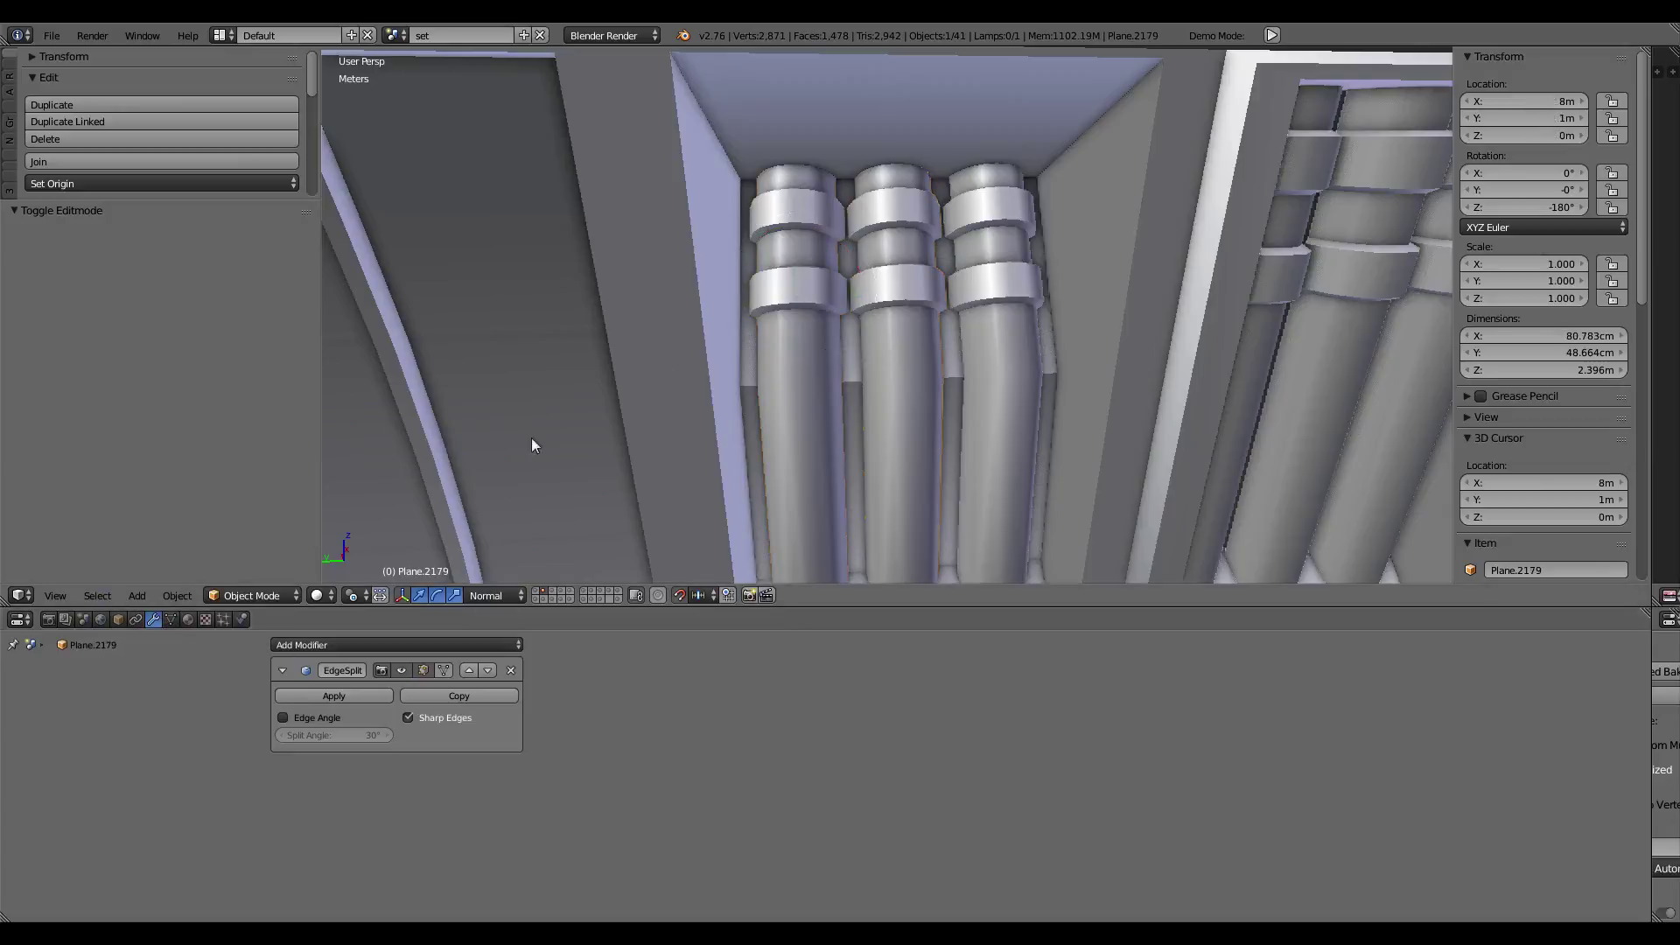
Step: Show the Object Data settings and link the left pipe to the Plane.2000 mesh
{"action": "left_click", "coordinate": [171, 620]}
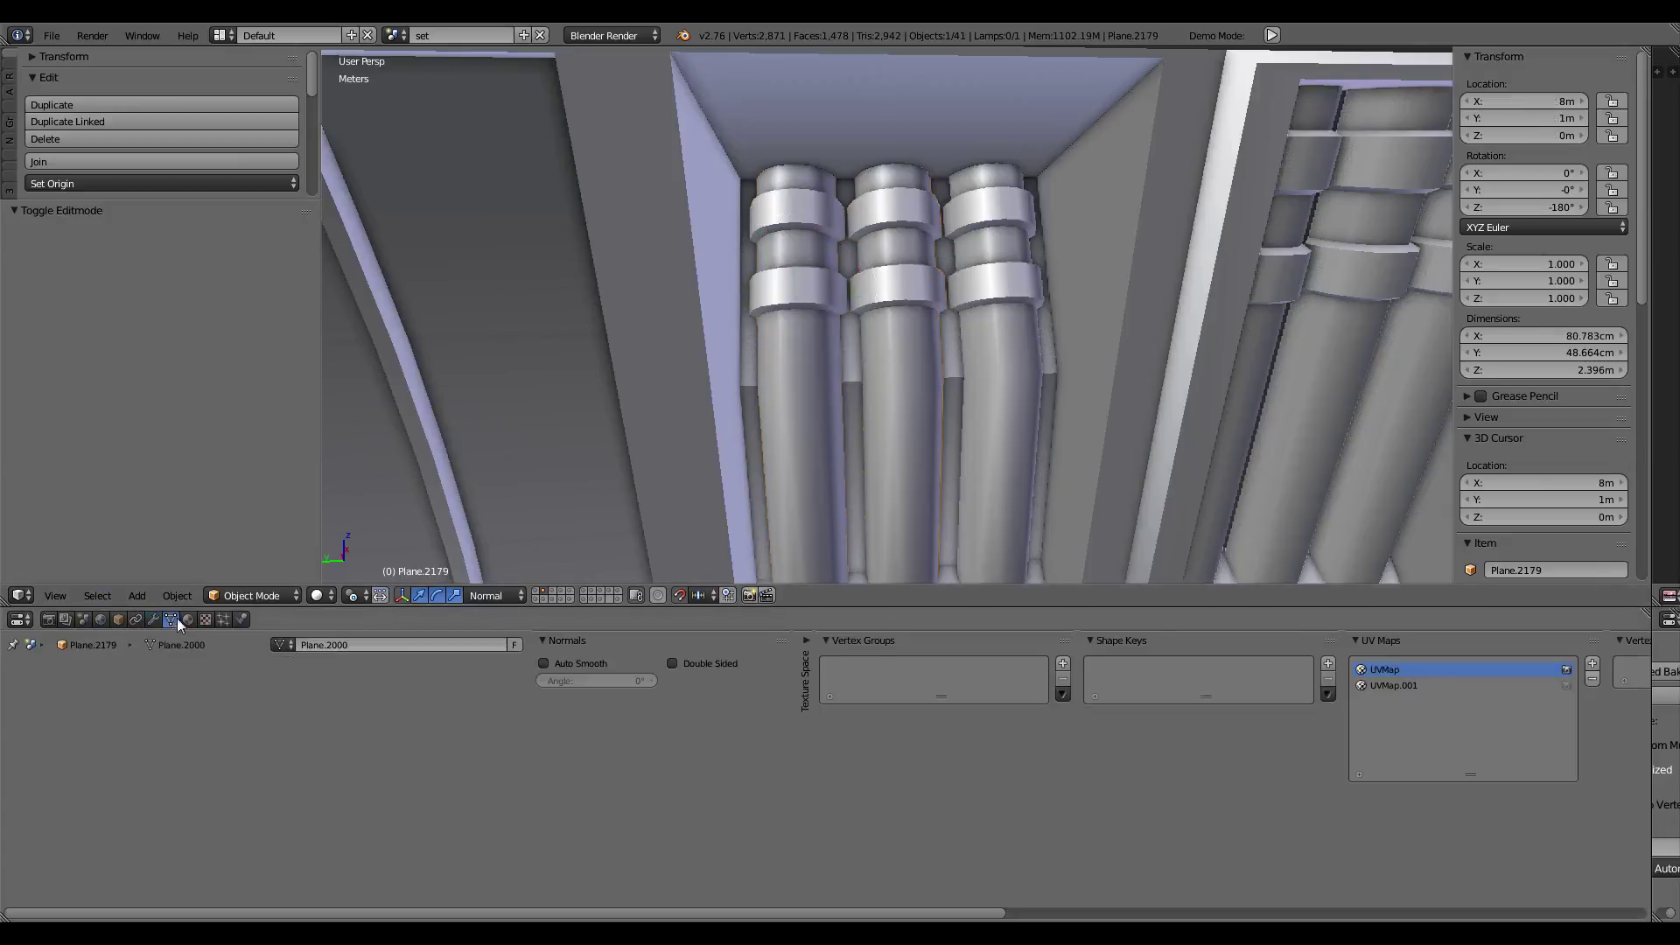
{"action": "right_click", "coordinate": [919, 375]}
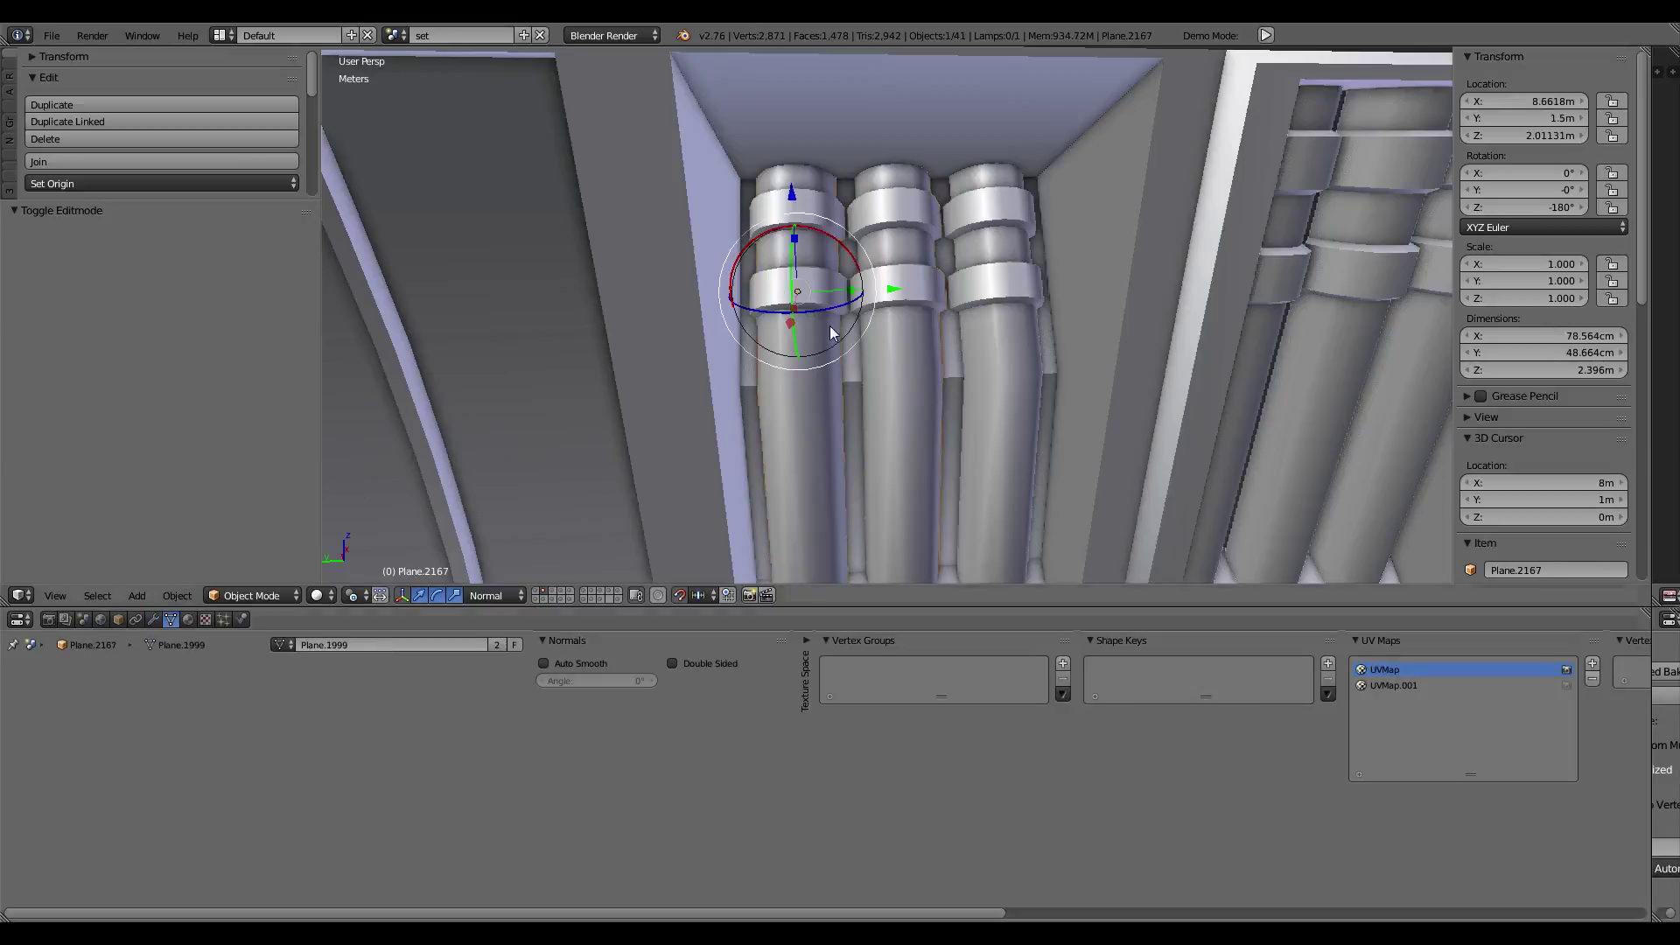
{"action": "left_click", "coordinate": [281, 644]}
{"action": "left_click", "coordinate": [332, 667]}
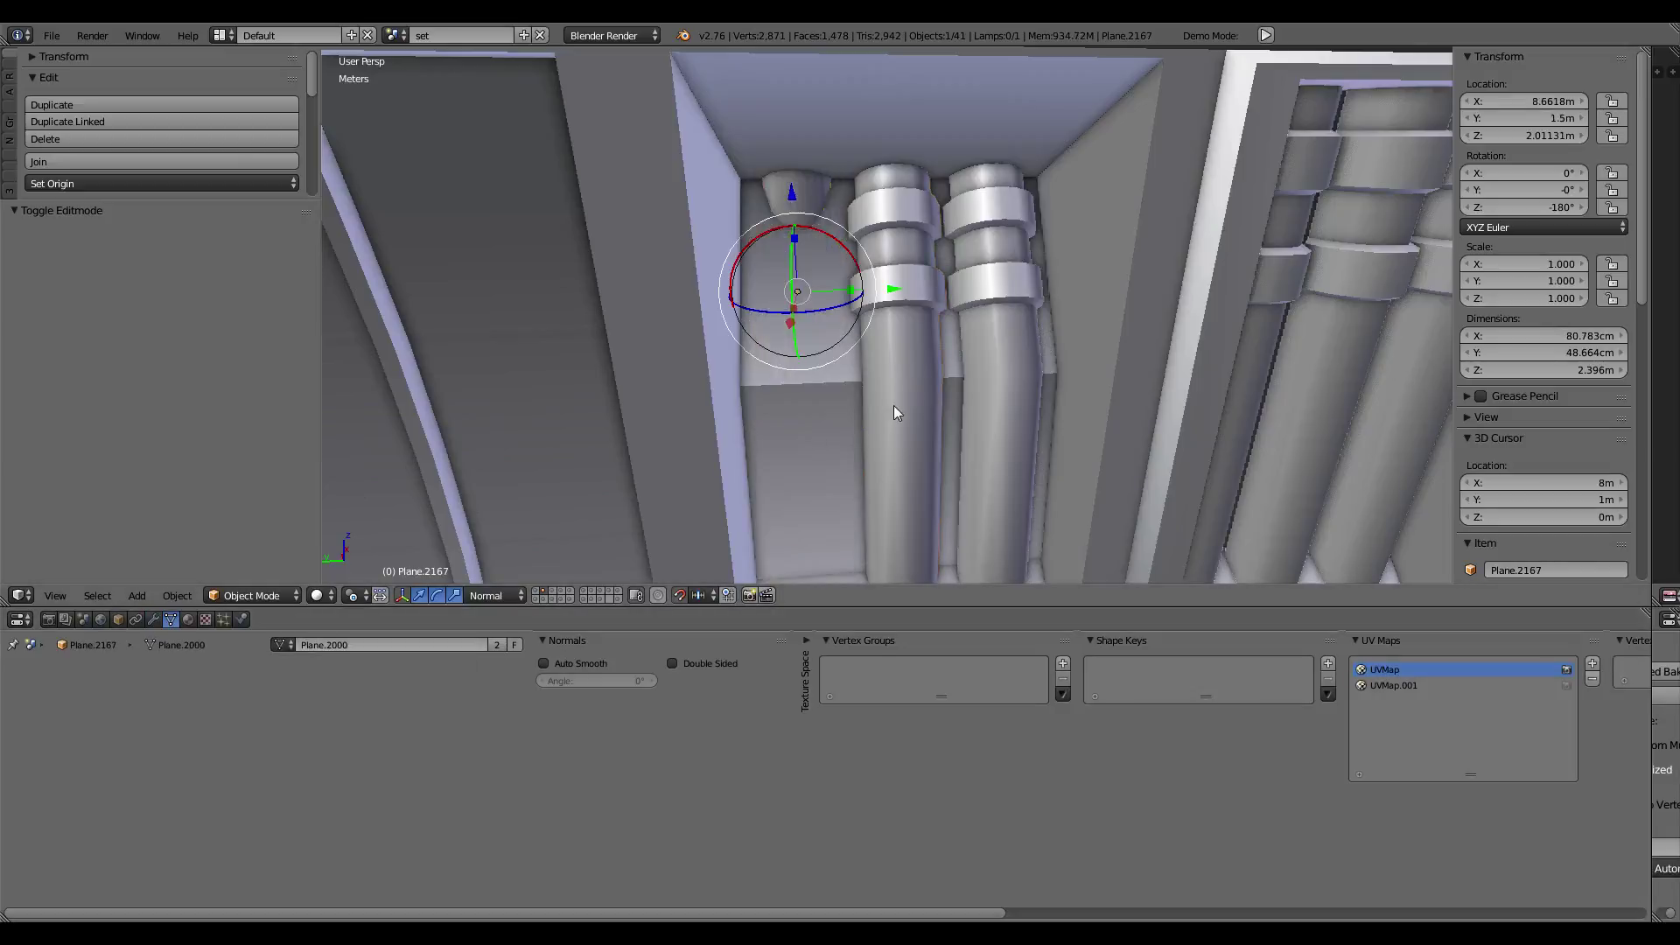
Step: Delete the left pipe and apply the middle pipe's rotation, then undo both changes
{"action": "mouse_move", "coordinate": [873, 400]}
{"action": "middle_mouse_down"}
{"action": "mouse_move", "coordinate": [1168, 397]}
{"action": "mouse_move", "coordinate": [838, 395]}
{"action": "middle_mouse_up"}
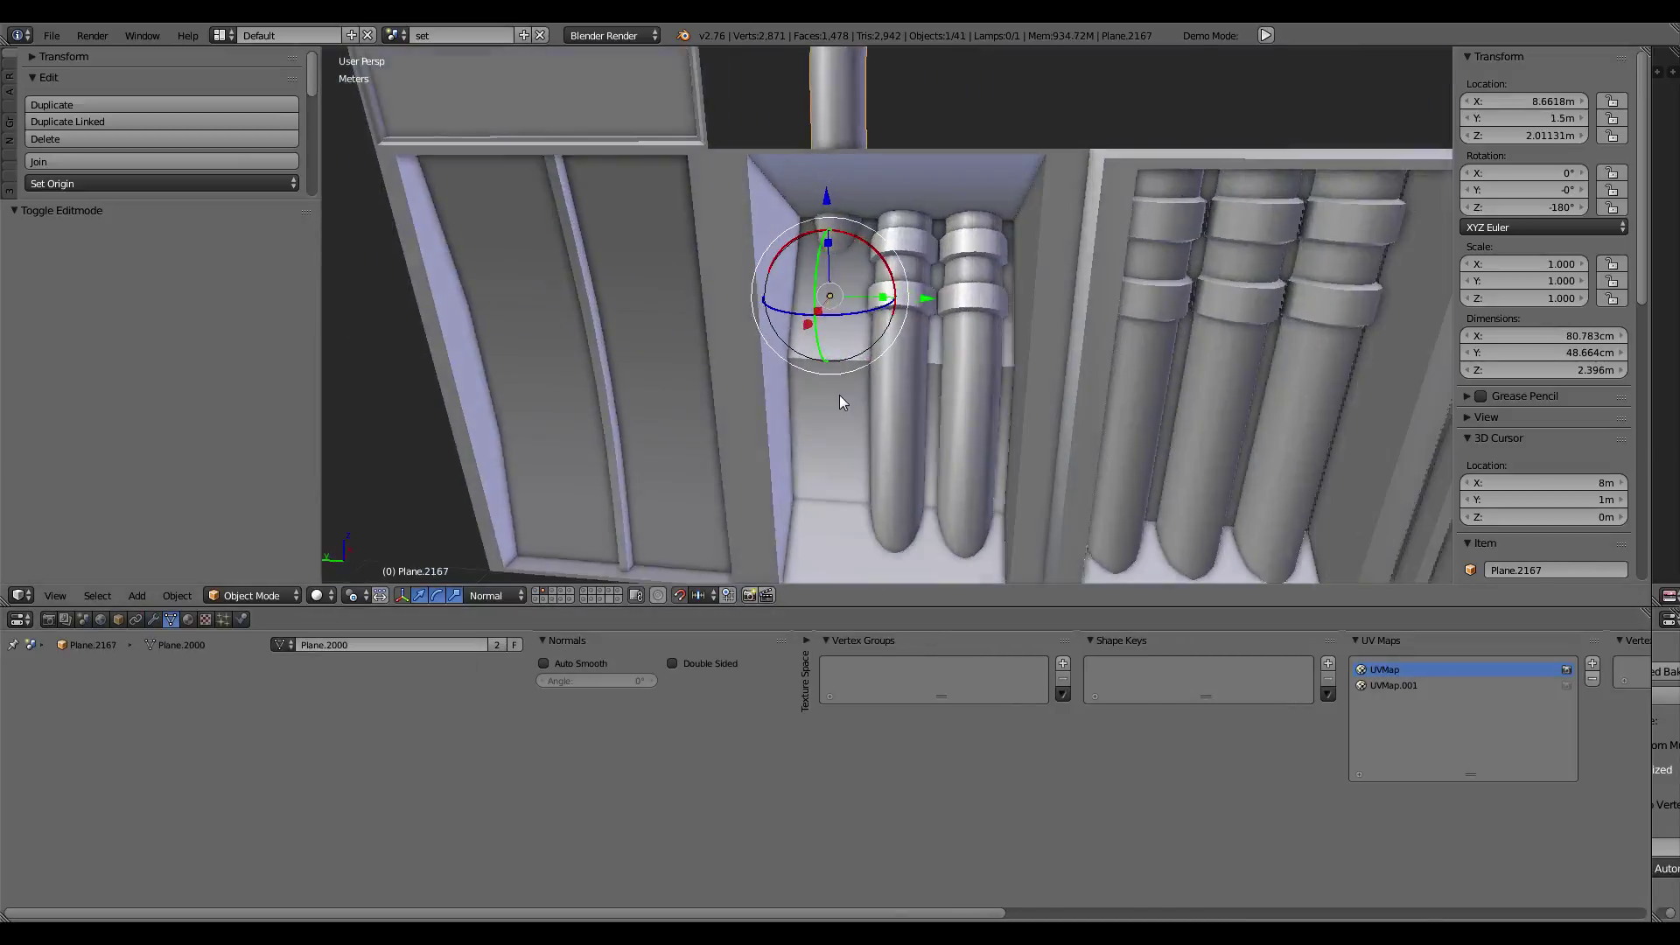
{"action": "key", "text": "x"}
{"action": "left_click", "coordinate": [813, 397]}
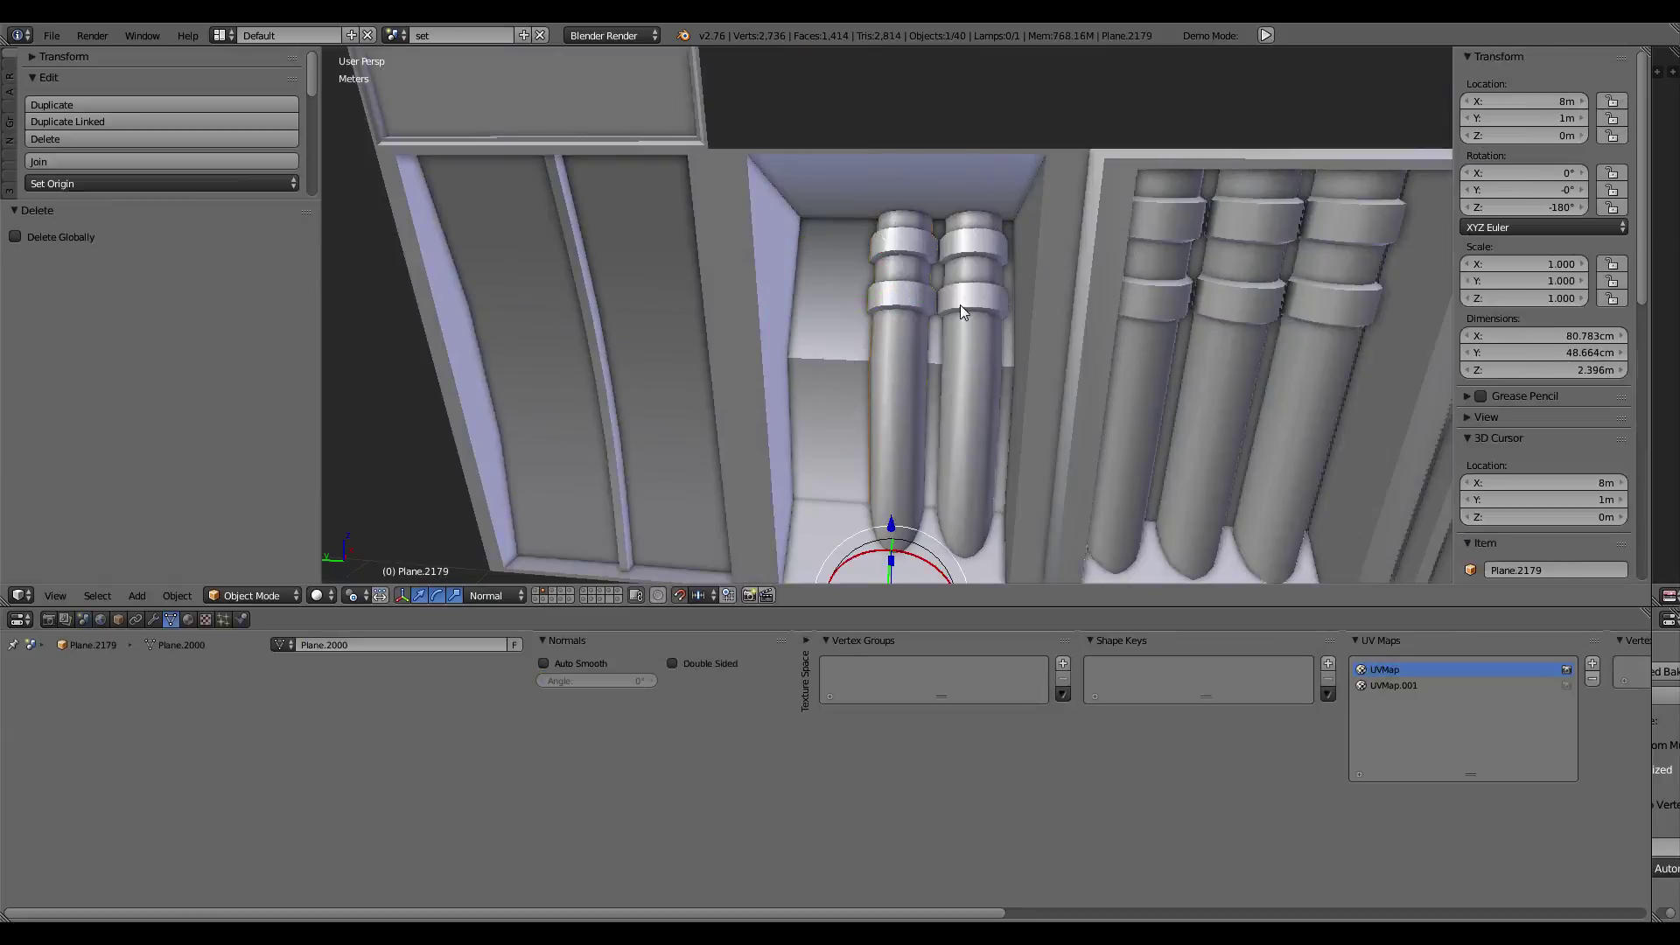
{"action": "key", "text": "ctrl+a"}
{"action": "left_click", "coordinate": [923, 319]}
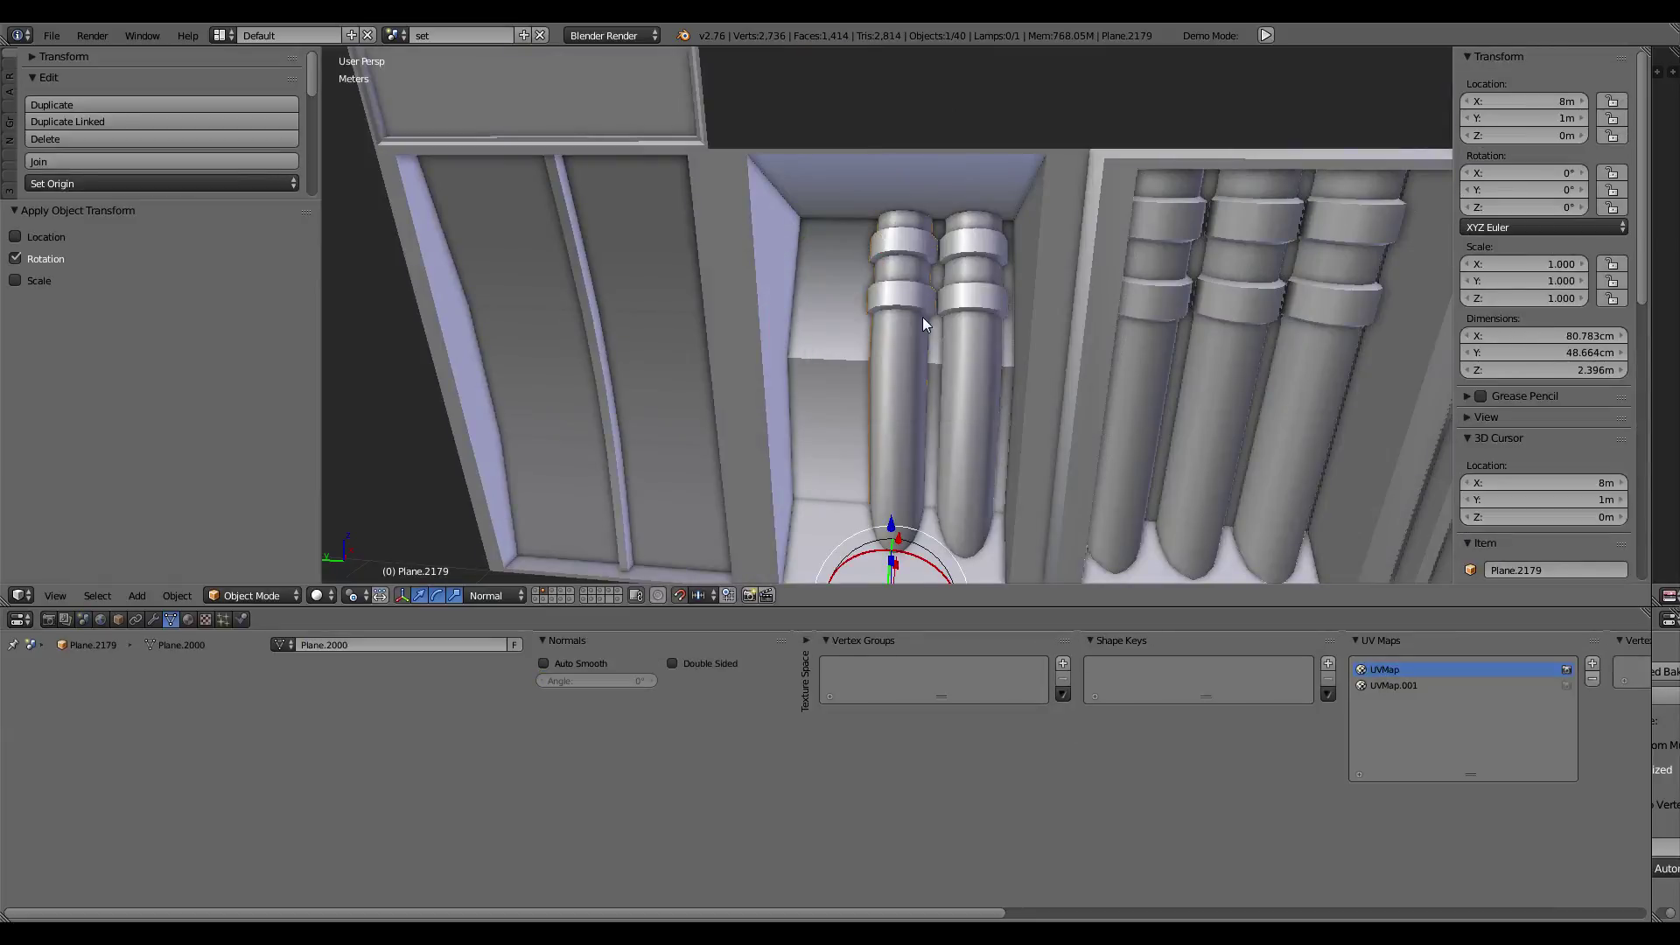
{"action": "key", "text": "ctrl+v"}
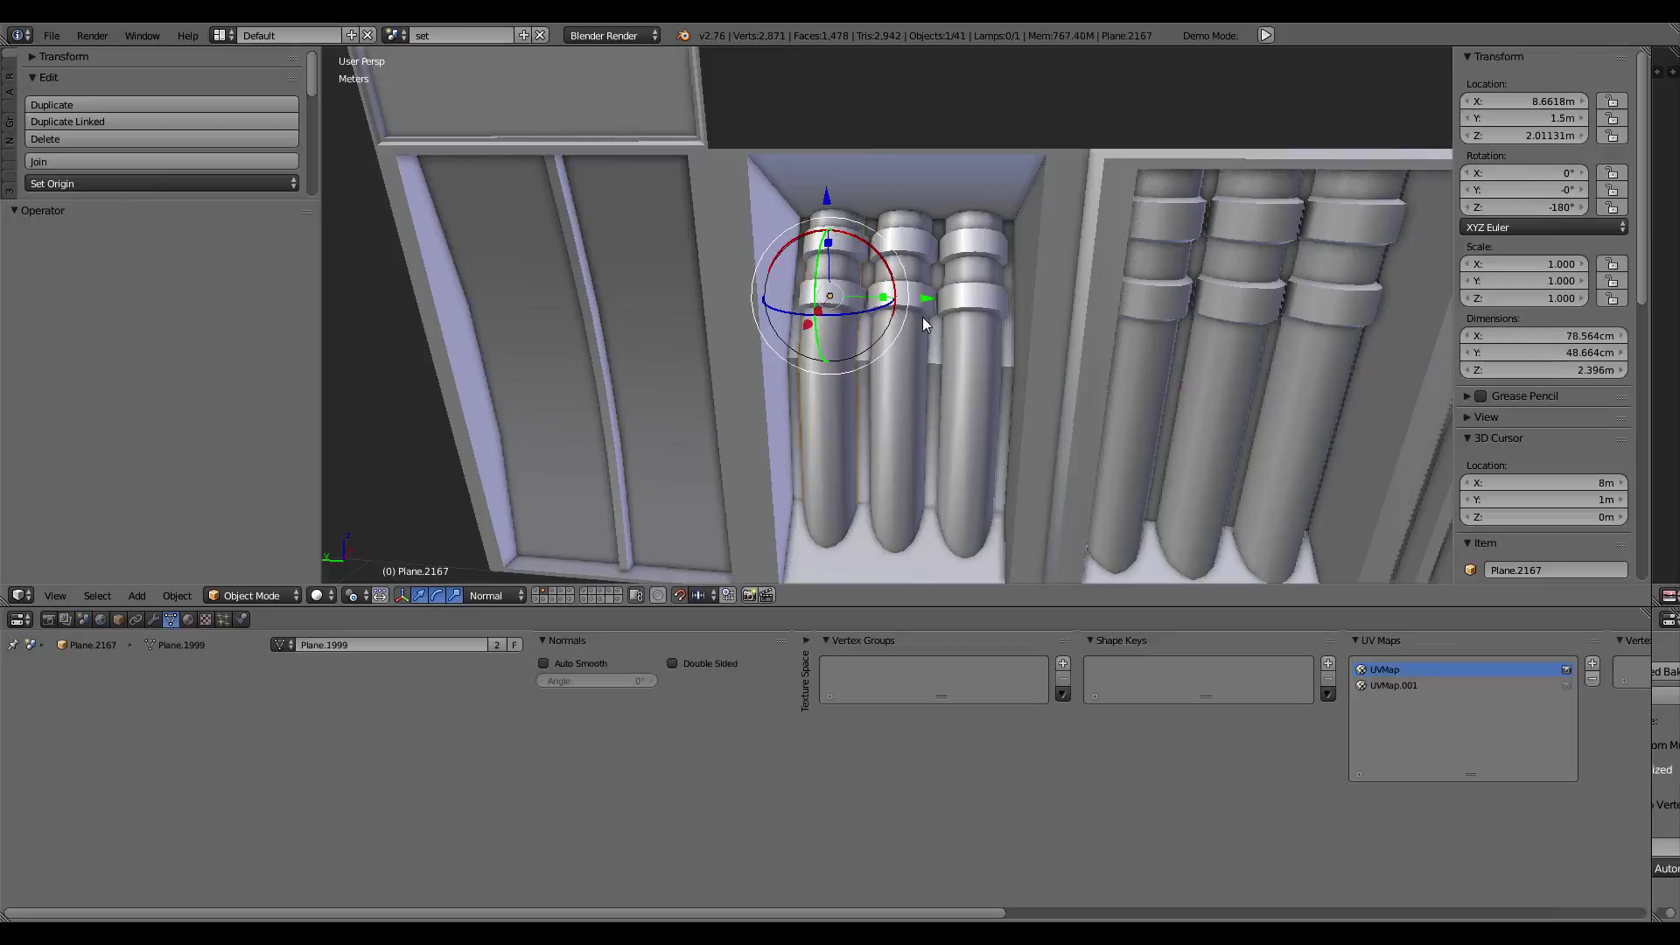
{"action": "key", "text": "ctrl+z"}
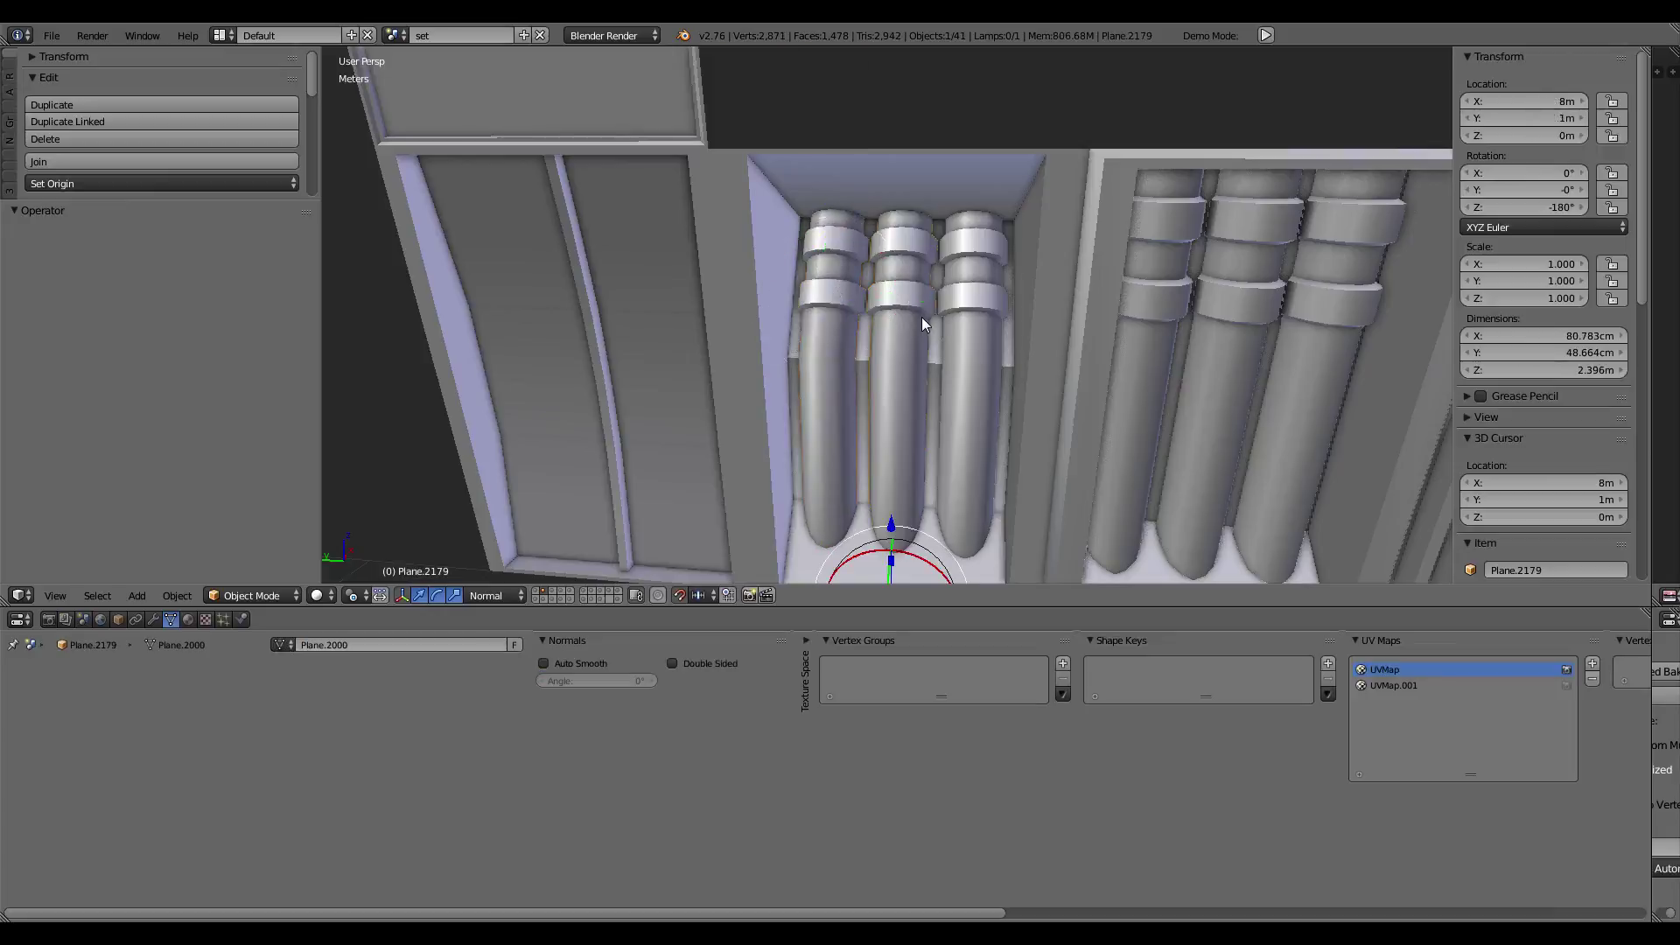
Step: Snap the 3D cursor to the left pipe's origin
{"action": "mouse_move", "coordinate": [921, 316]}
{"action": "middle_mouse_down"}
{"action": "mouse_move", "coordinate": [880, 326]}
{"action": "mouse_move", "coordinate": [881, 264]}
{"action": "mouse_move", "coordinate": [856, 296]}
{"action": "mouse_move", "coordinate": [885, 186]}
{"action": "mouse_move", "coordinate": [832, 217]}
{"action": "mouse_move", "coordinate": [869, 306]}
{"action": "mouse_move", "coordinate": [849, 255]}
{"action": "middle_mouse_up"}
{"action": "right_click", "coordinate": [849, 255]}
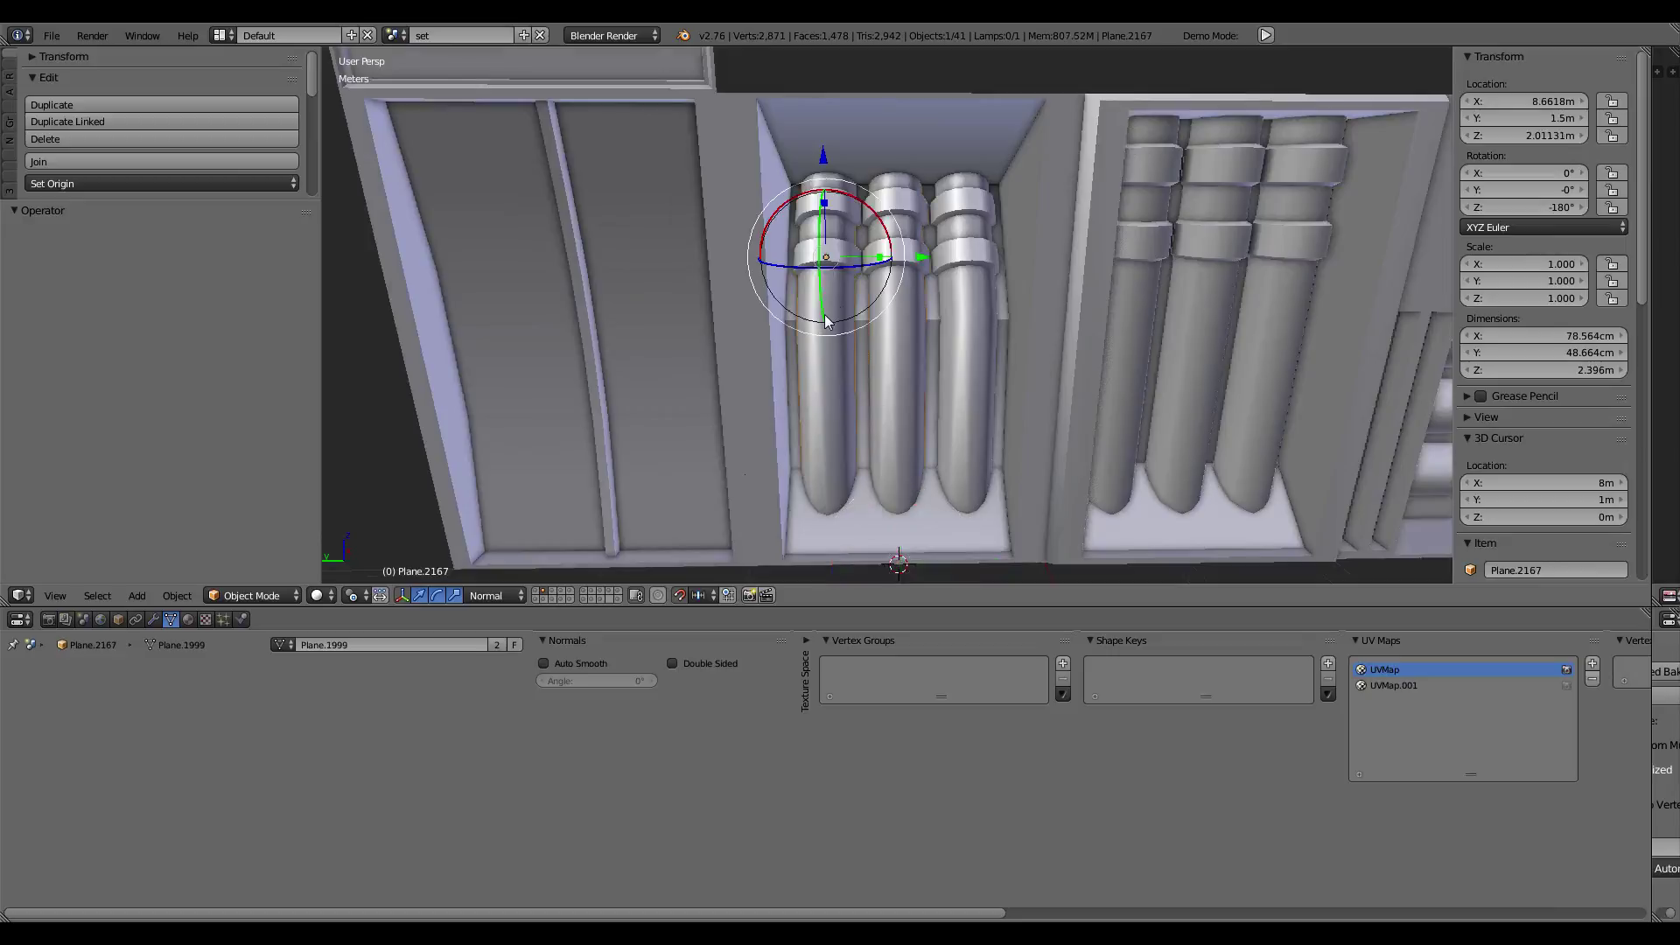
{"action": "key", "text": "shift+s"}
{"action": "left_click", "coordinate": [950, 317]}
Step: Try applying rotation to all three pipes, which fails on the shared Plane.1999 mesh
{"action": "right_click", "coordinate": [892, 300]}
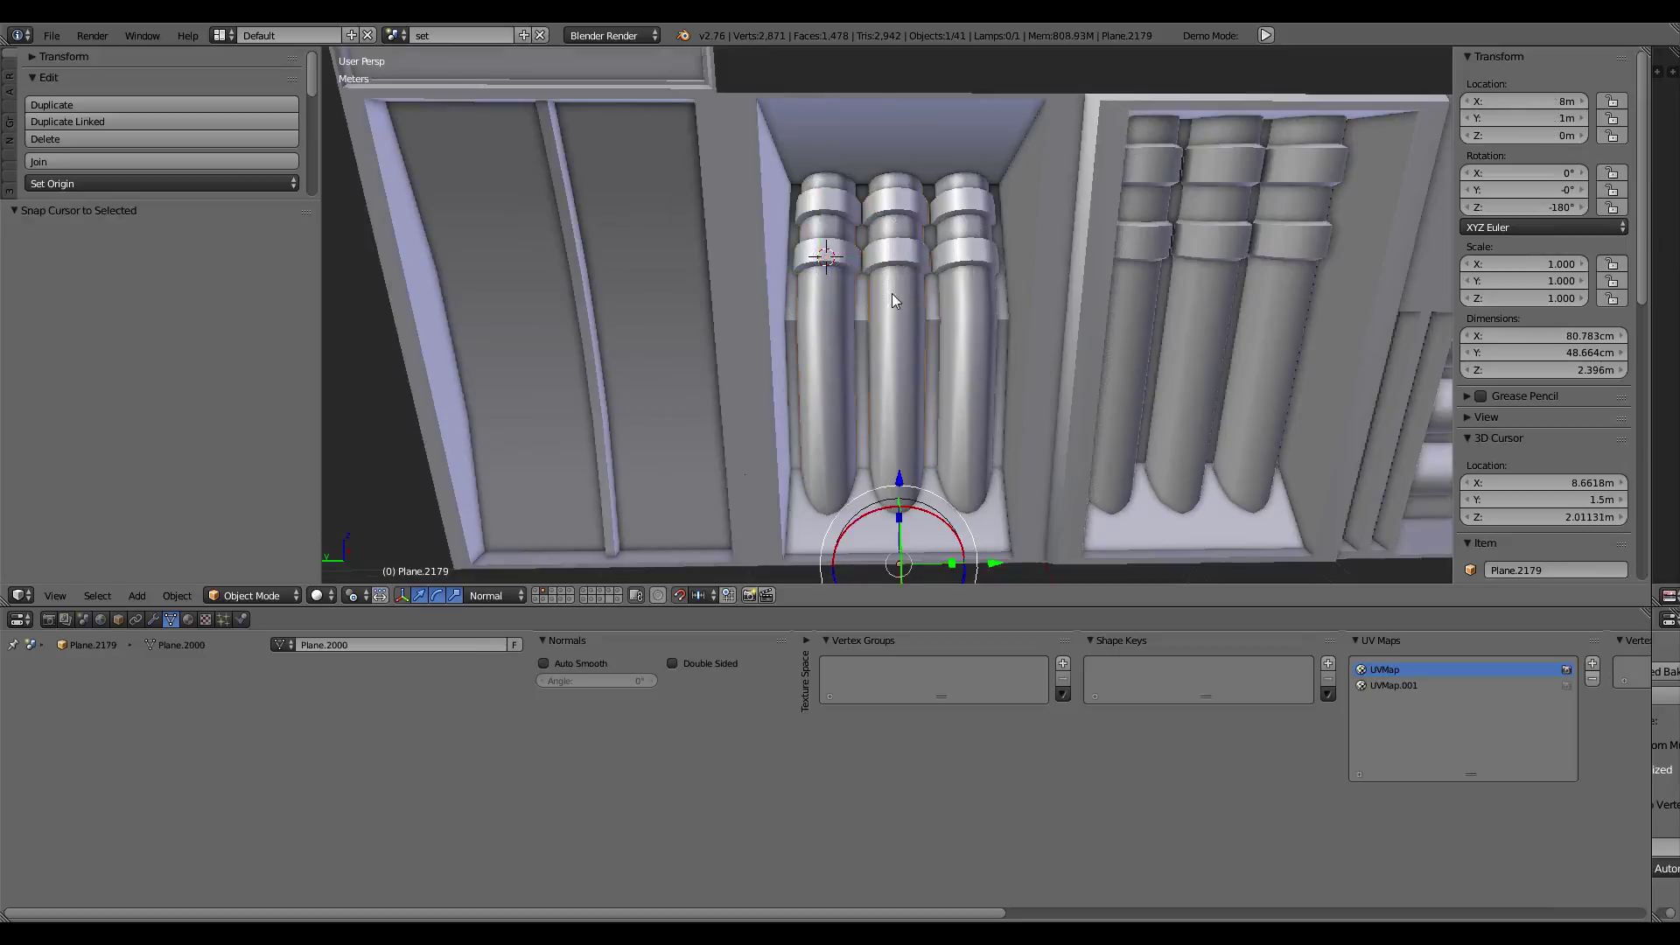
{"action": "right_click", "coordinate": [841, 276], "text": "shift"}
{"action": "right_click", "coordinate": [959, 281], "text": "shift"}
{"action": "key", "text": "ctrl+a"}
{"action": "left_click", "coordinate": [963, 278]}
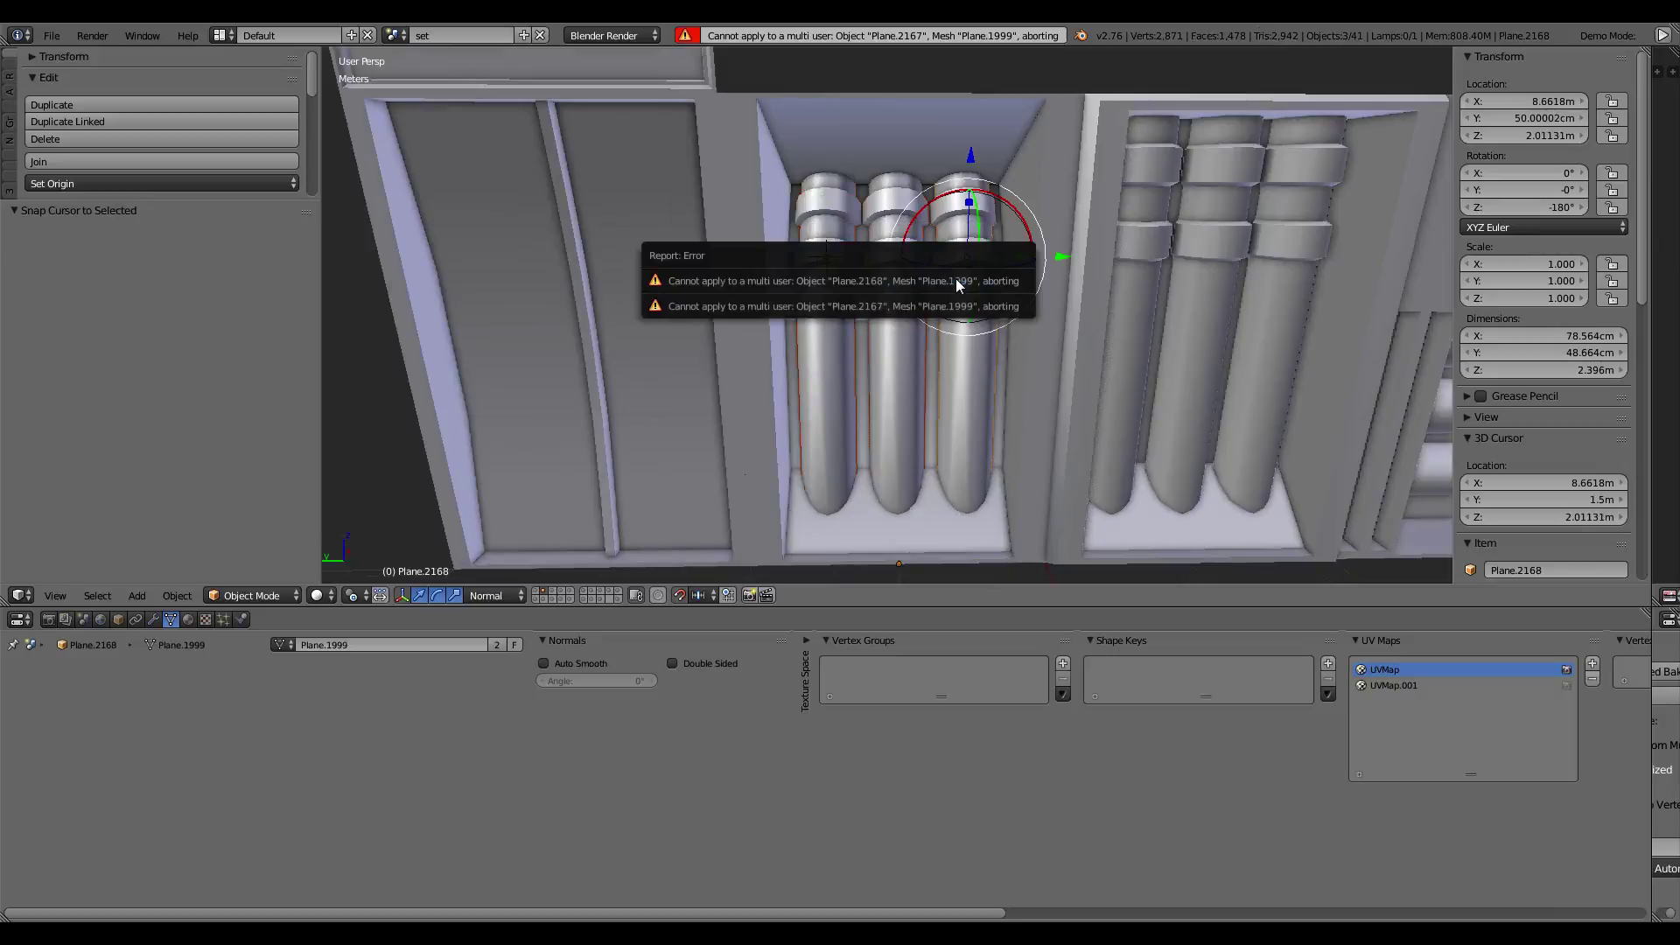
{"action": "right_click", "coordinate": [961, 317]}
{"action": "right_click", "coordinate": [982, 290]}
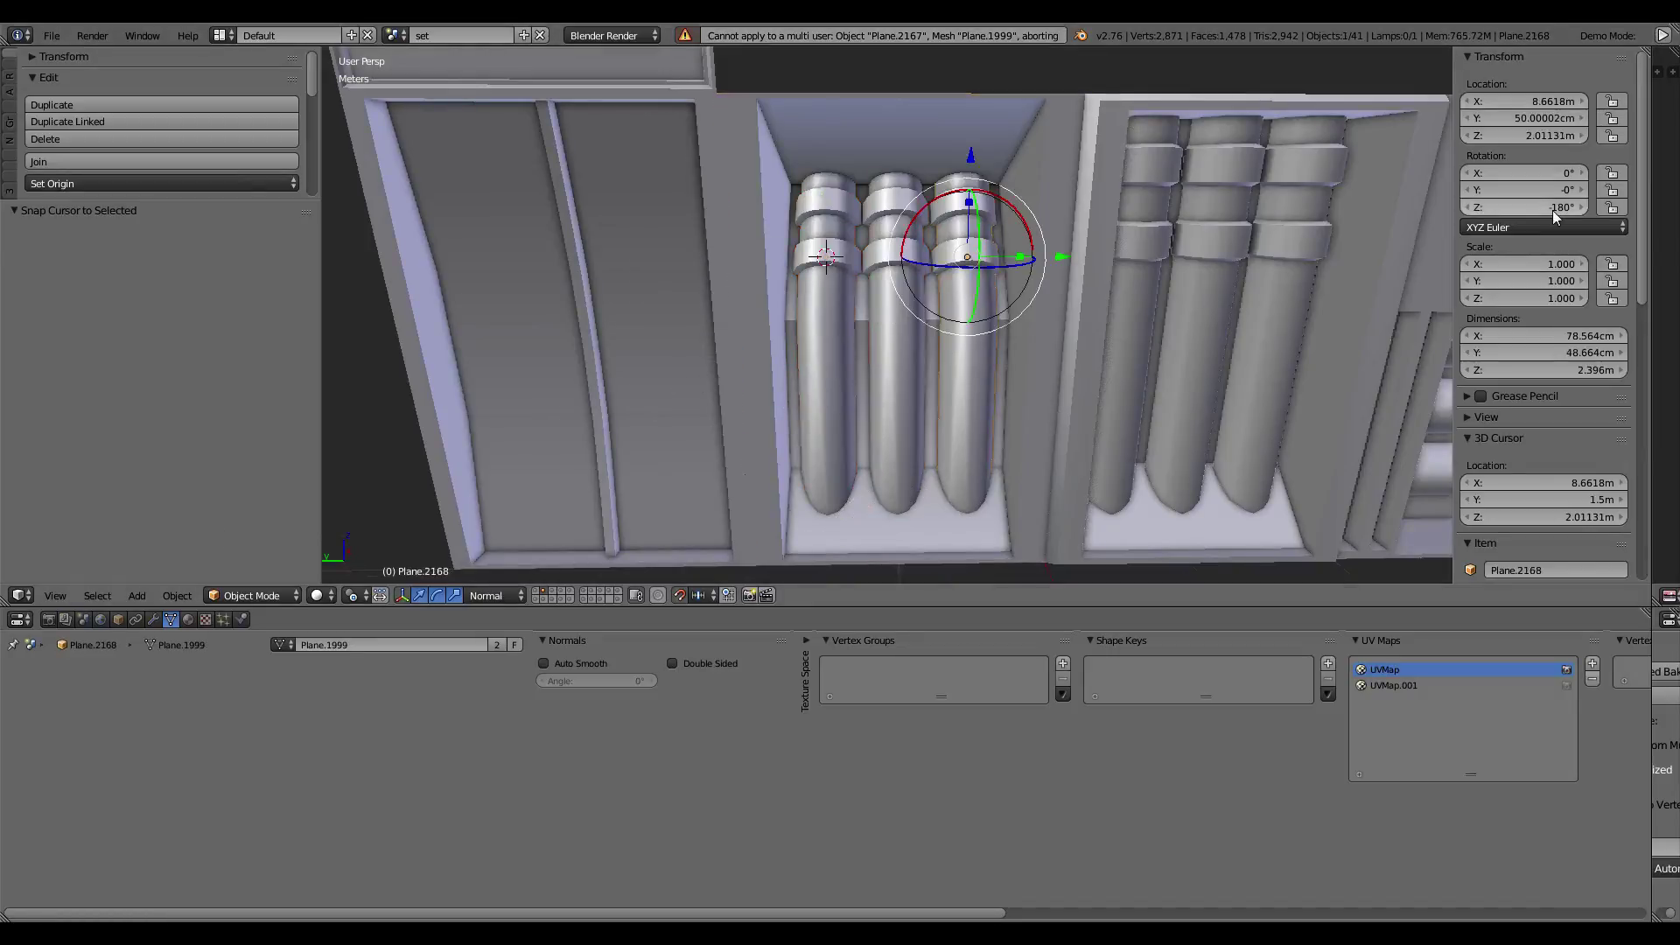
{"action": "left_click", "coordinate": [184, 598]}
{"action": "mouse_move", "coordinate": [223, 271]}
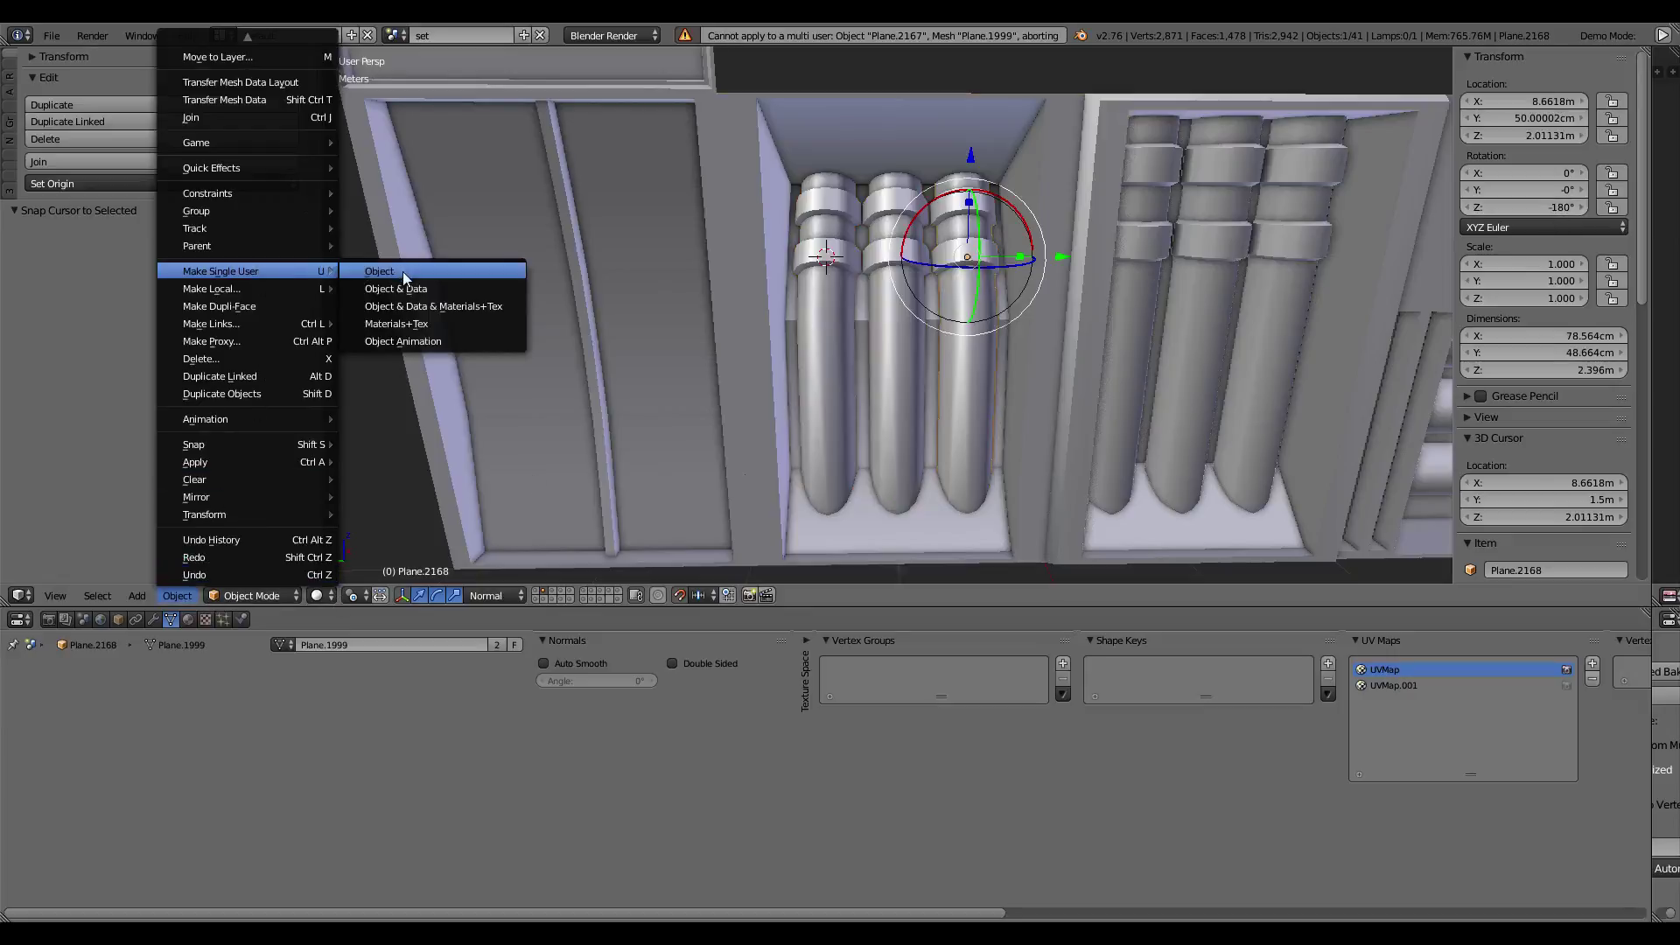
Step: Give the right pipe its own mesh copy, apply rotation to all three, then undo back
{"action": "left_click", "coordinate": [411, 291]}
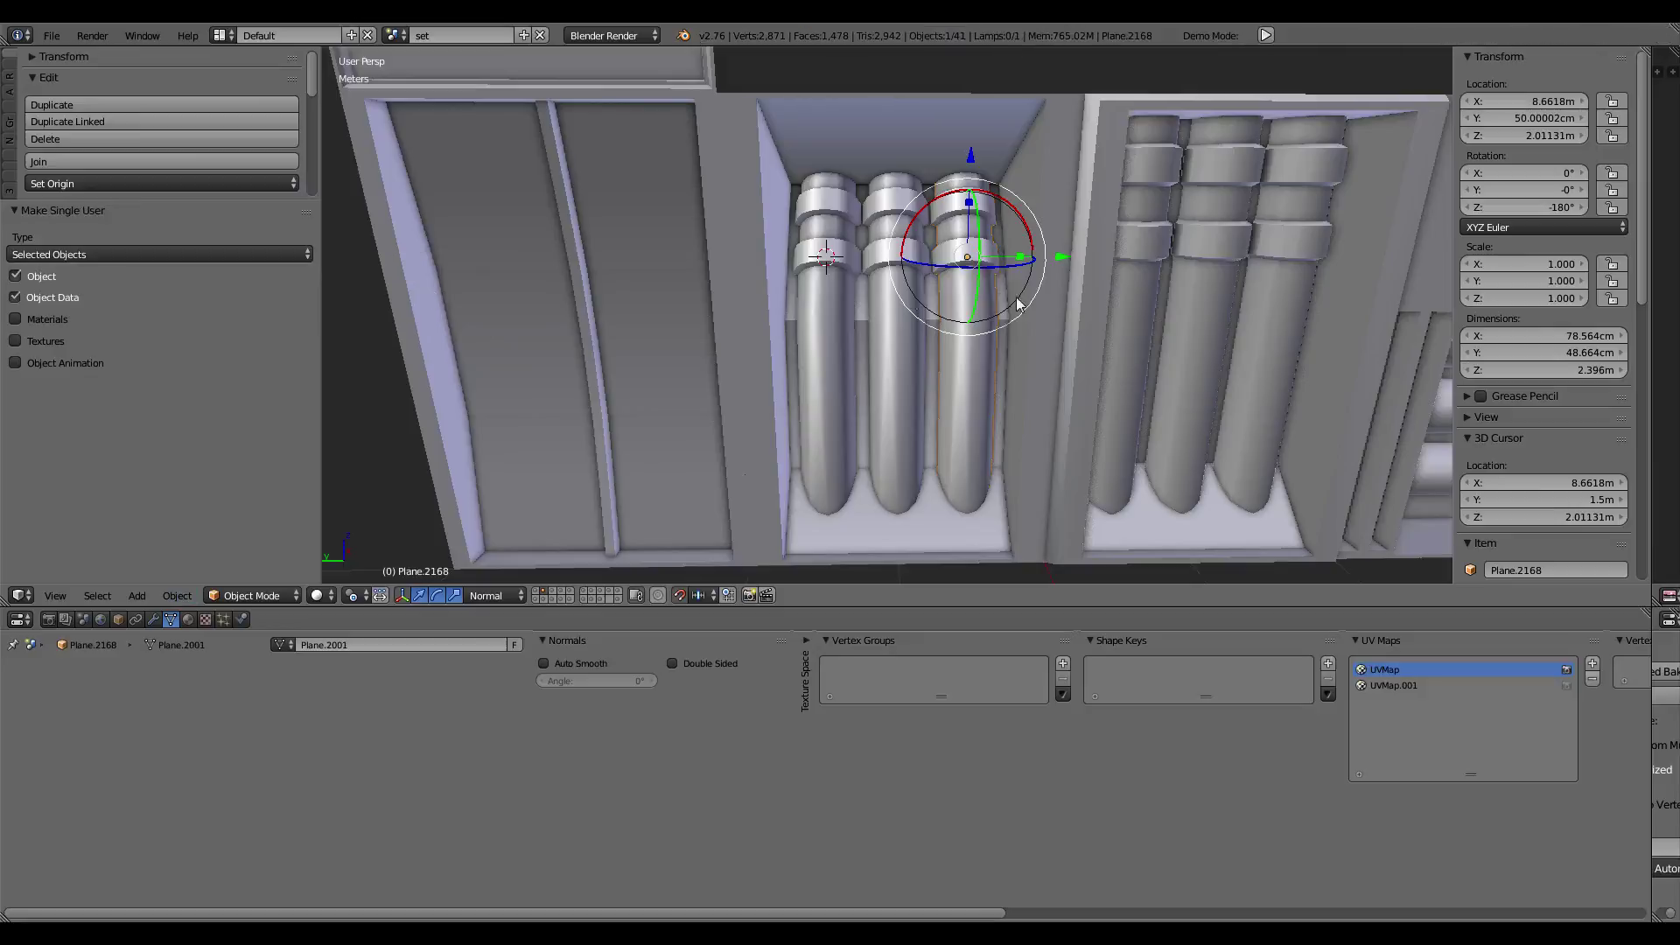
{"action": "right_click", "coordinate": [826, 286], "text": "shift"}
{"action": "right_click", "coordinate": [908, 291], "text": "shift"}
{"action": "key", "text": "ctrl+a"}
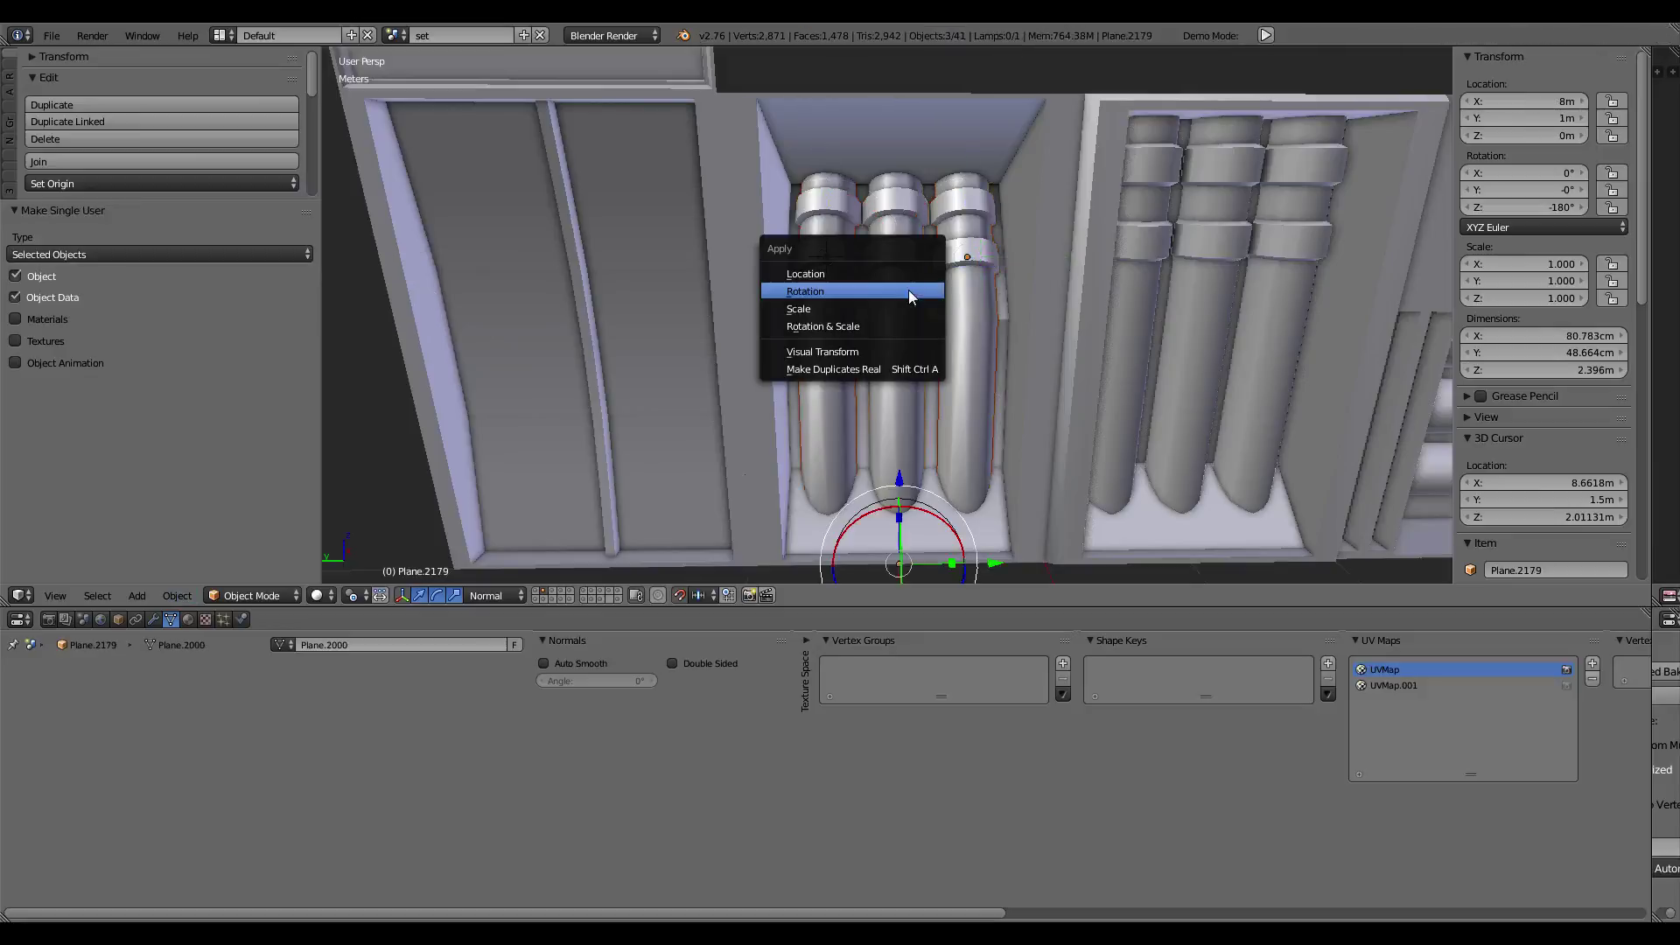
{"action": "left_click", "coordinate": [908, 290]}
{"action": "key", "text": "ctrl+z"}
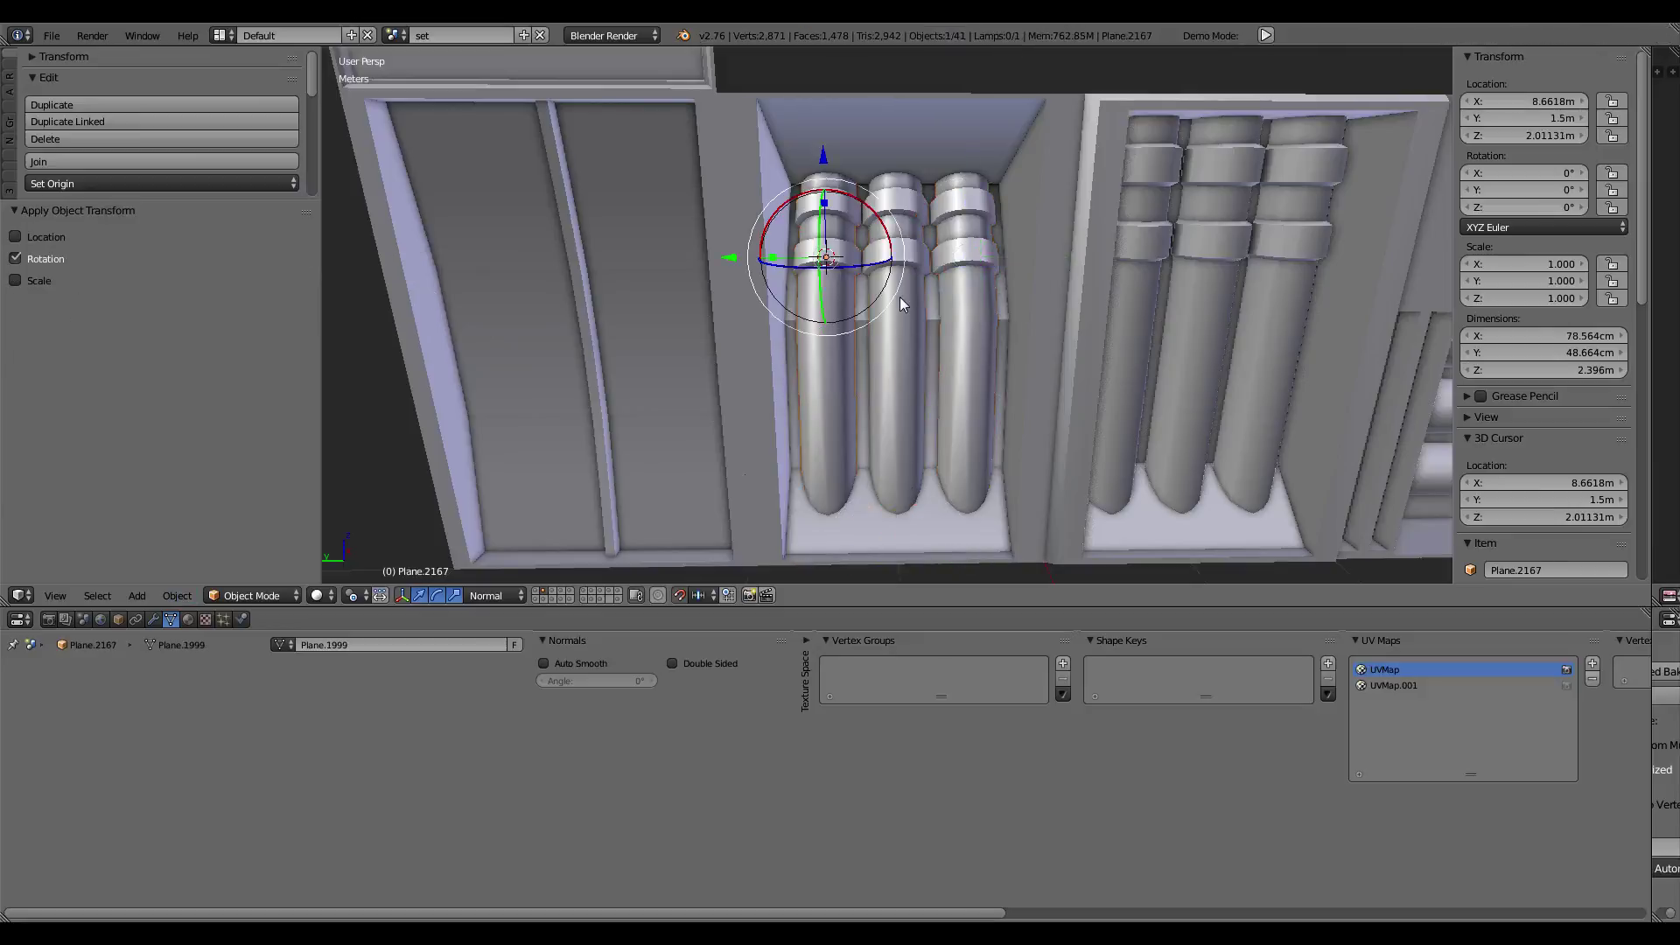
{"action": "key", "text": "ctrl+z"}
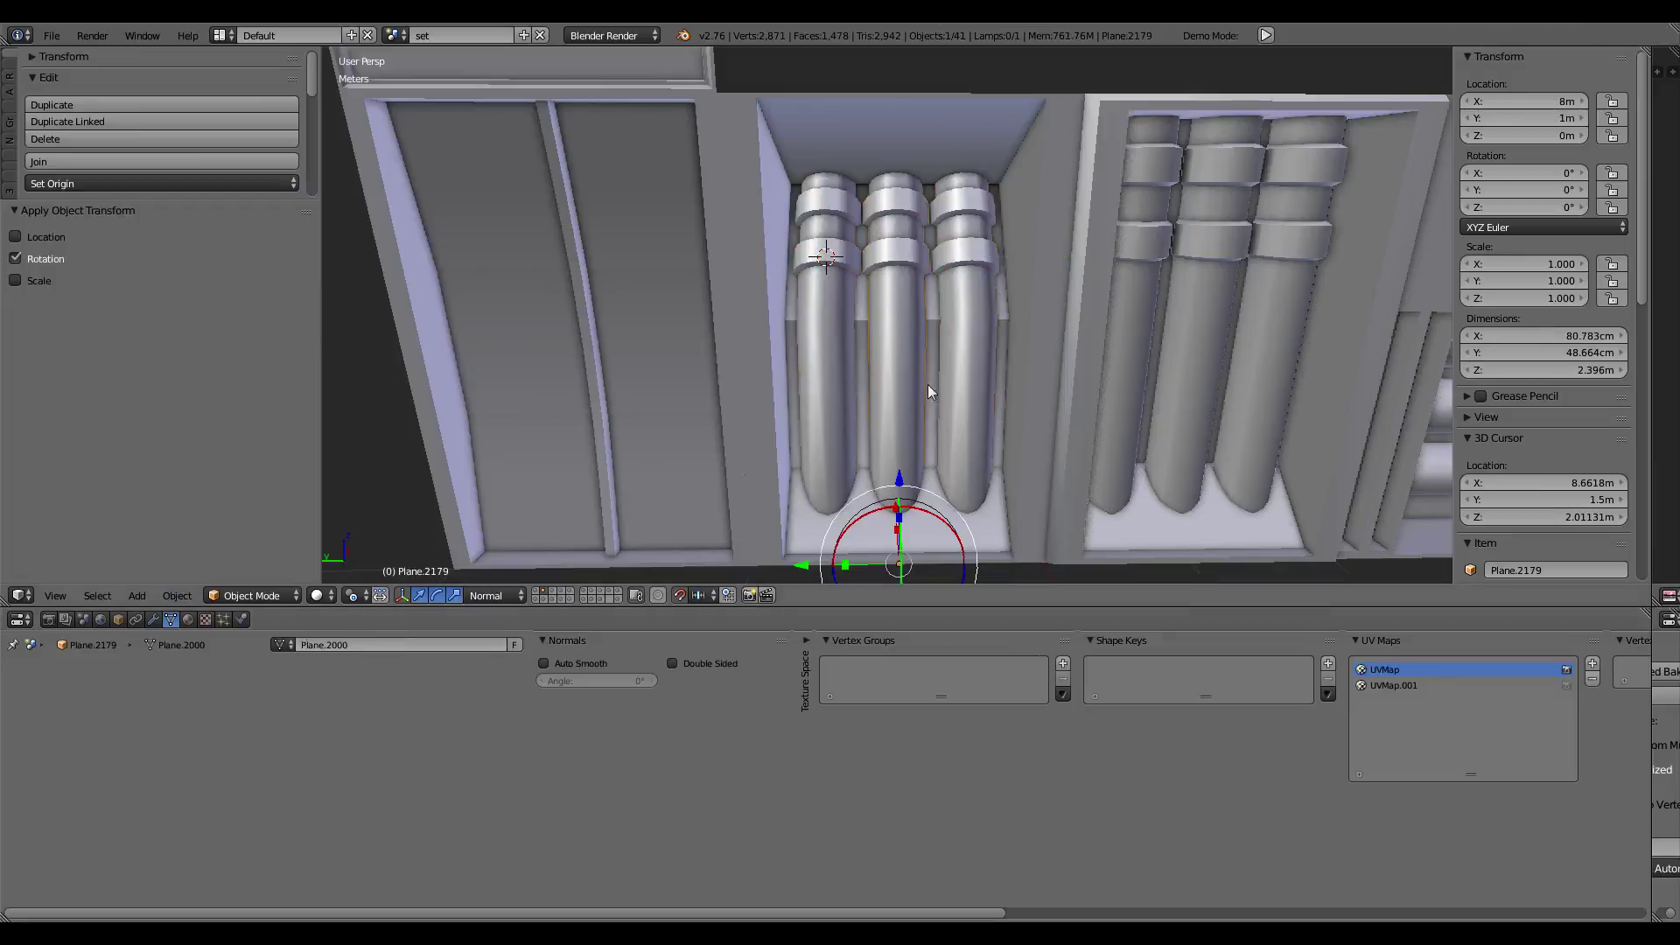
{"action": "key", "text": "ctrl+z"}
Step: Link the left pipe to the Plane.2000 mesh, undoing and redoing the swap
{"action": "left_click", "coordinate": [280, 645]}
{"action": "type", "text": "Plane.2000"}
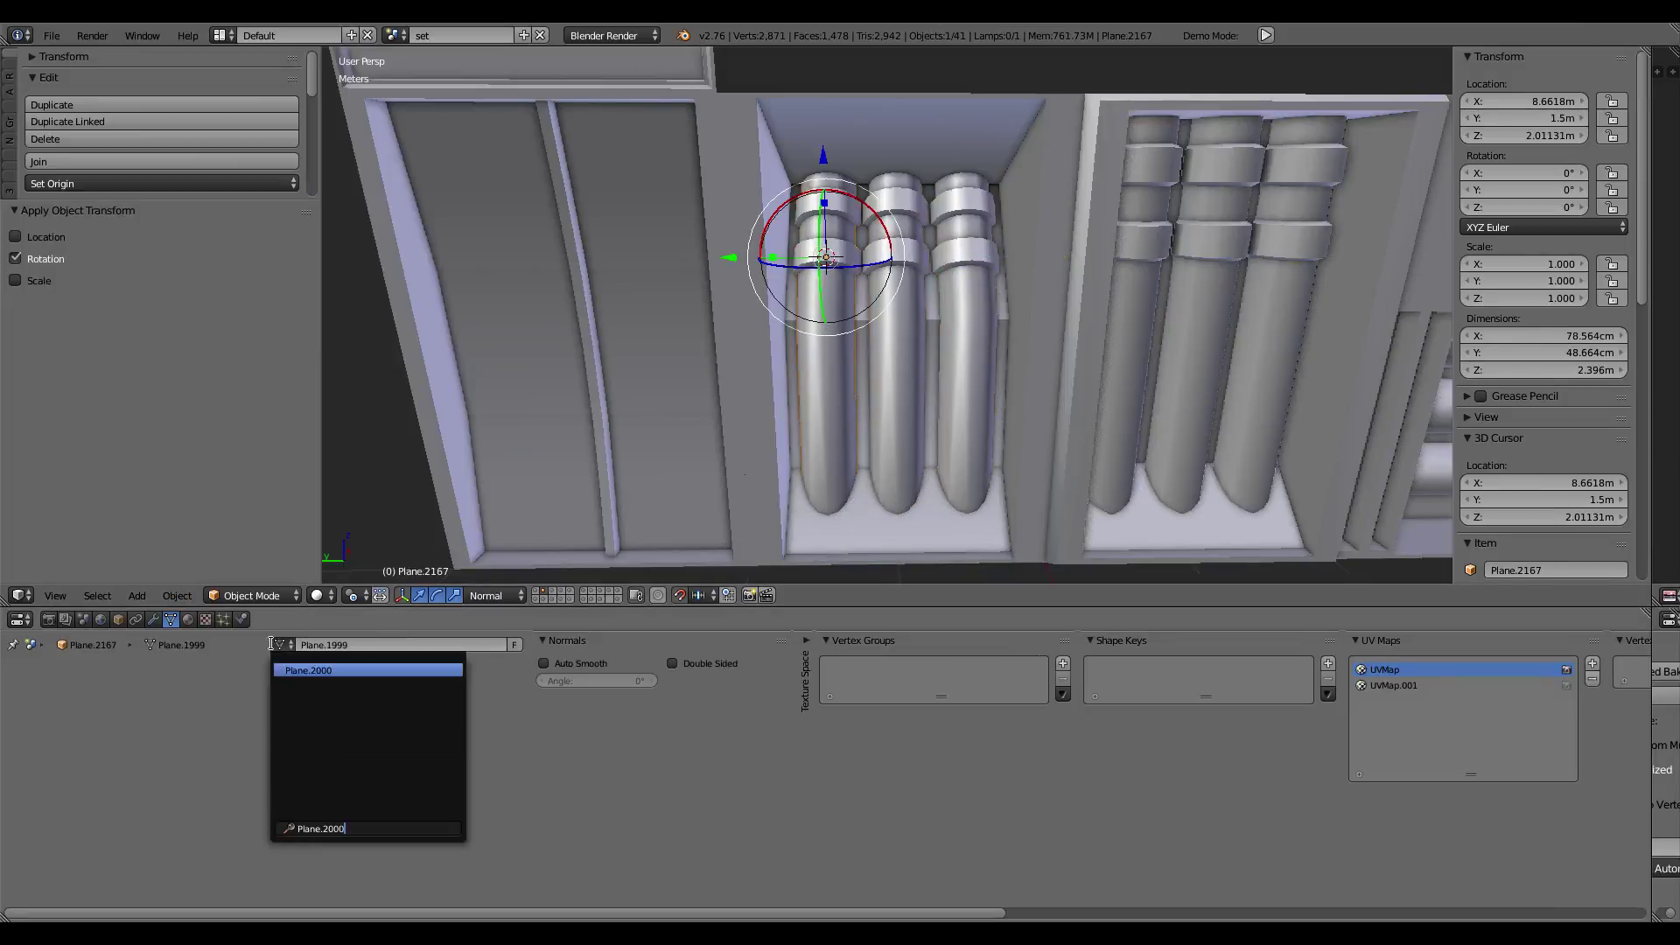
{"action": "left_click", "coordinate": [304, 669]}
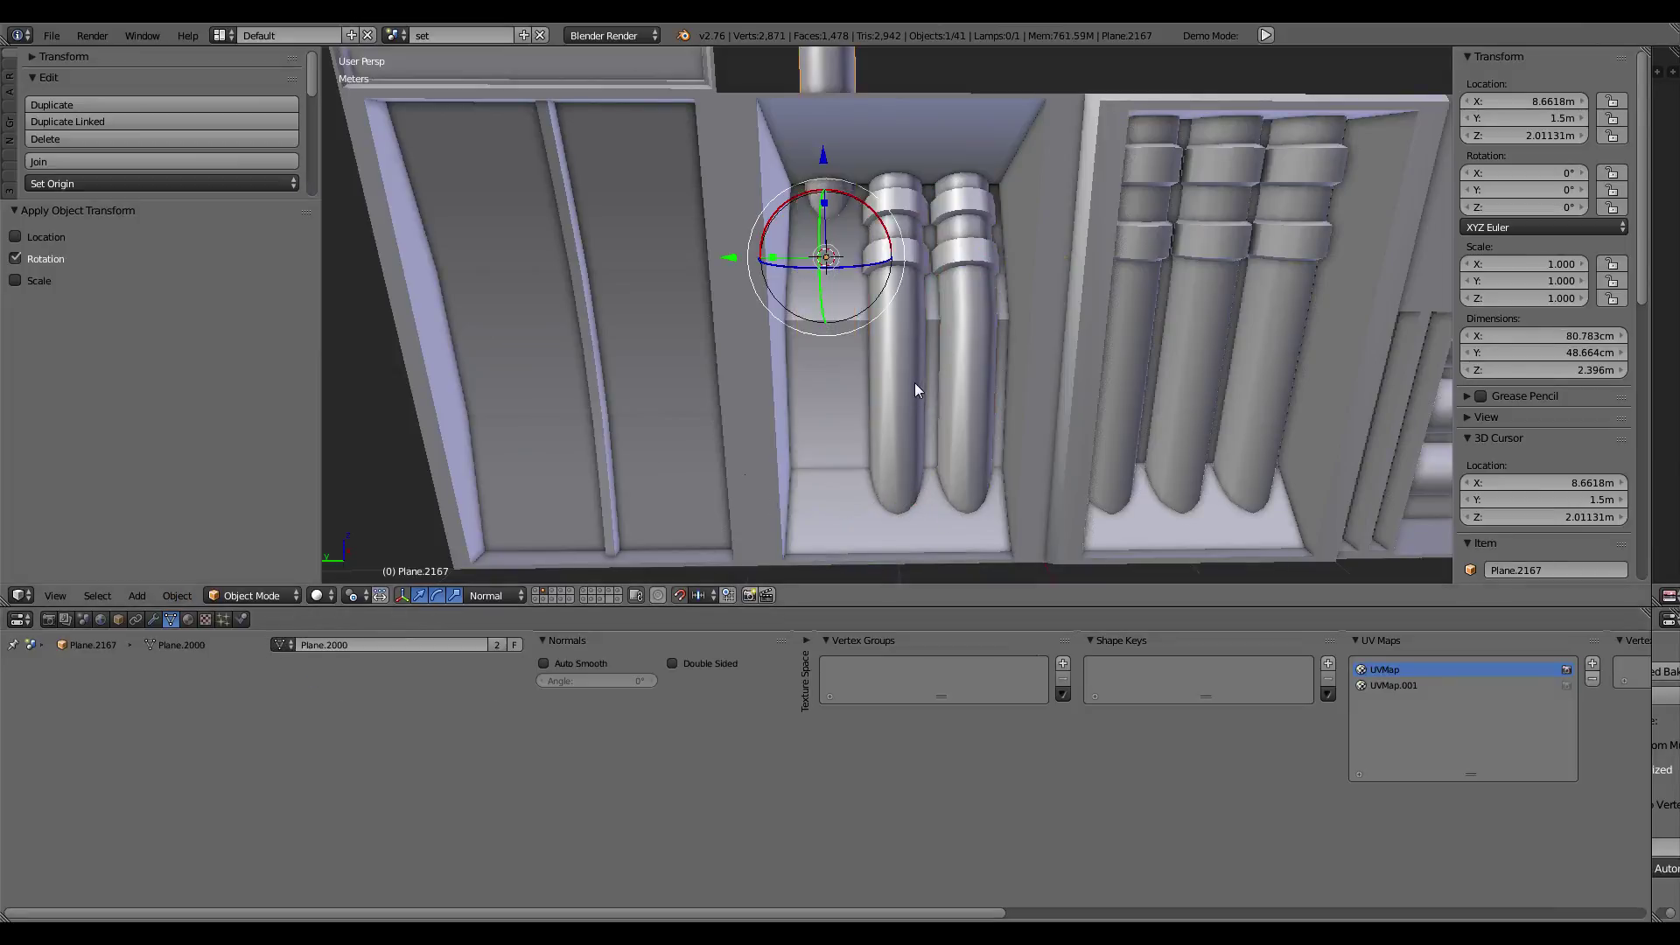
{"action": "key", "text": "ctrl+z"}
{"action": "key", "text": "ctrl+z"}
{"action": "key", "text": "ctrl+shift+z"}
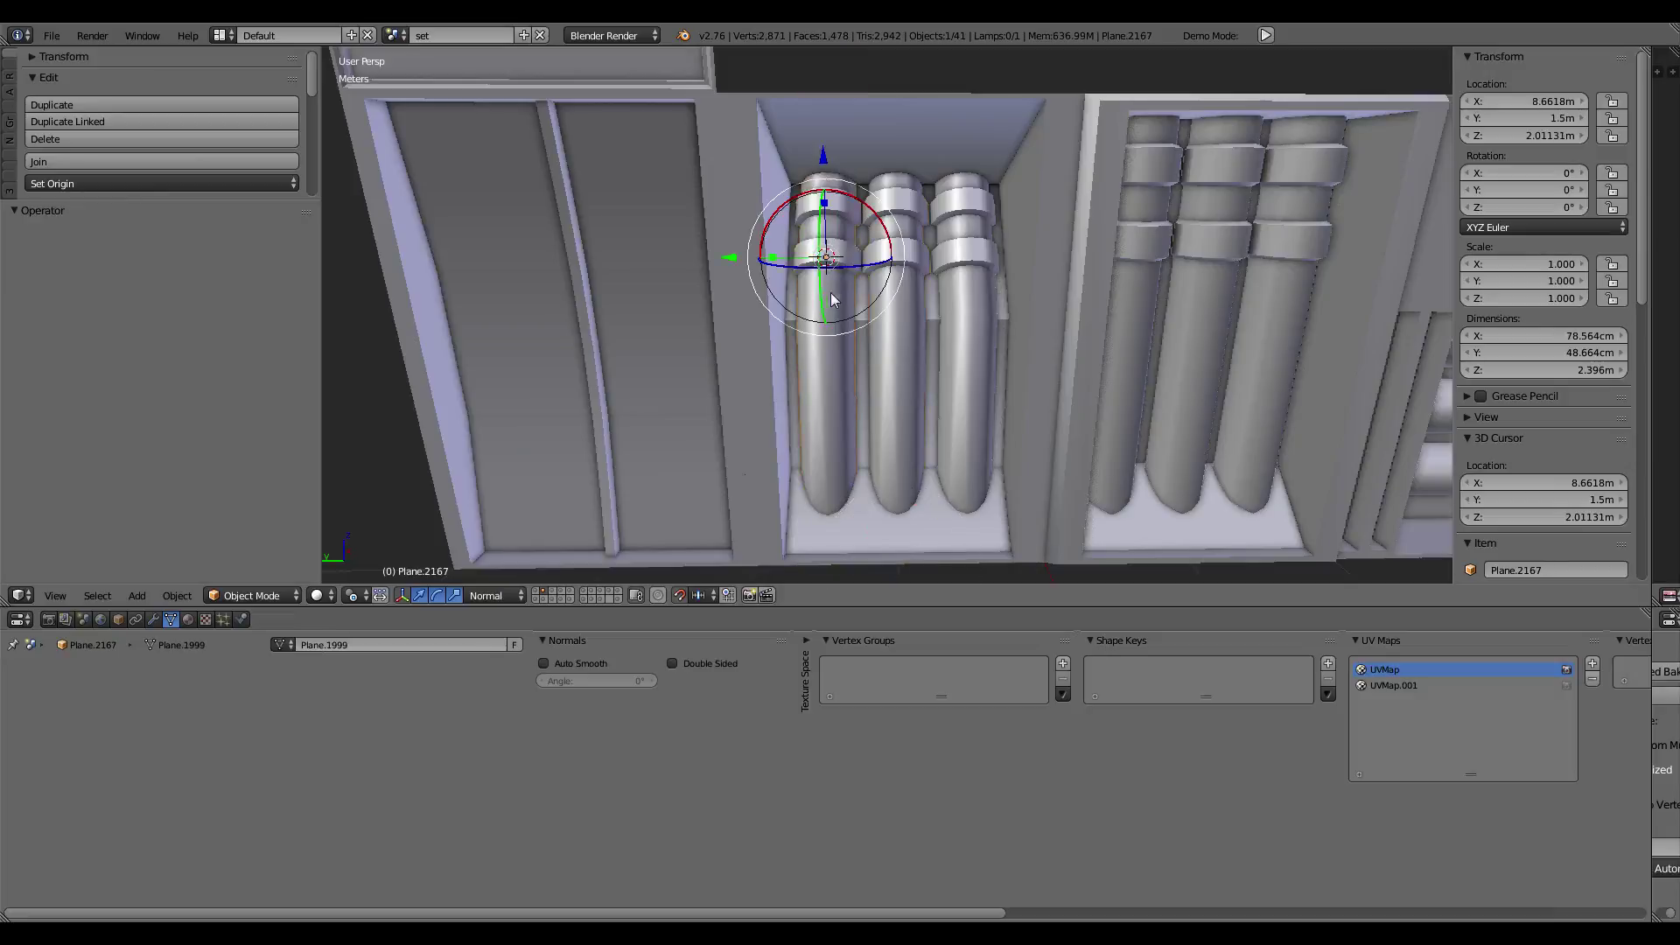
Step: Set the middle pipe's origin to its geometry
{"action": "right_click", "coordinate": [917, 272], "text": "shift"}
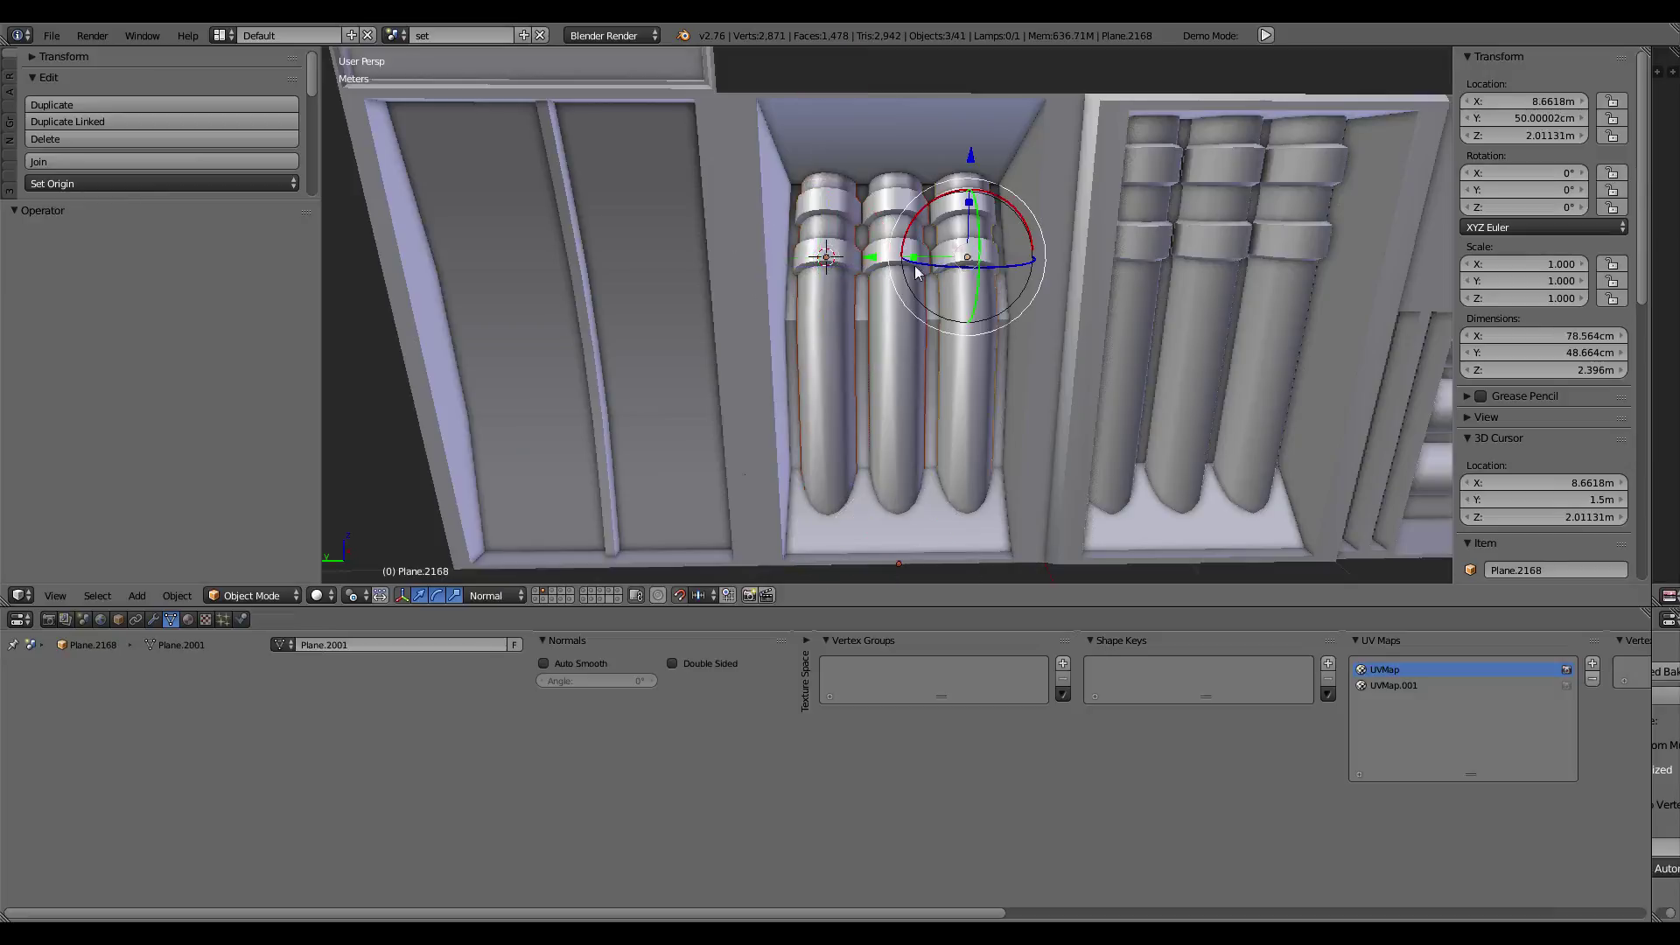
{"action": "right_click", "coordinate": [868, 266]}
{"action": "mouse_move", "coordinate": [868, 266]}
{"action": "middle_mouse_down"}
{"action": "mouse_move", "coordinate": [880, 309]}
{"action": "mouse_move", "coordinate": [860, 346]}
{"action": "middle_mouse_up"}
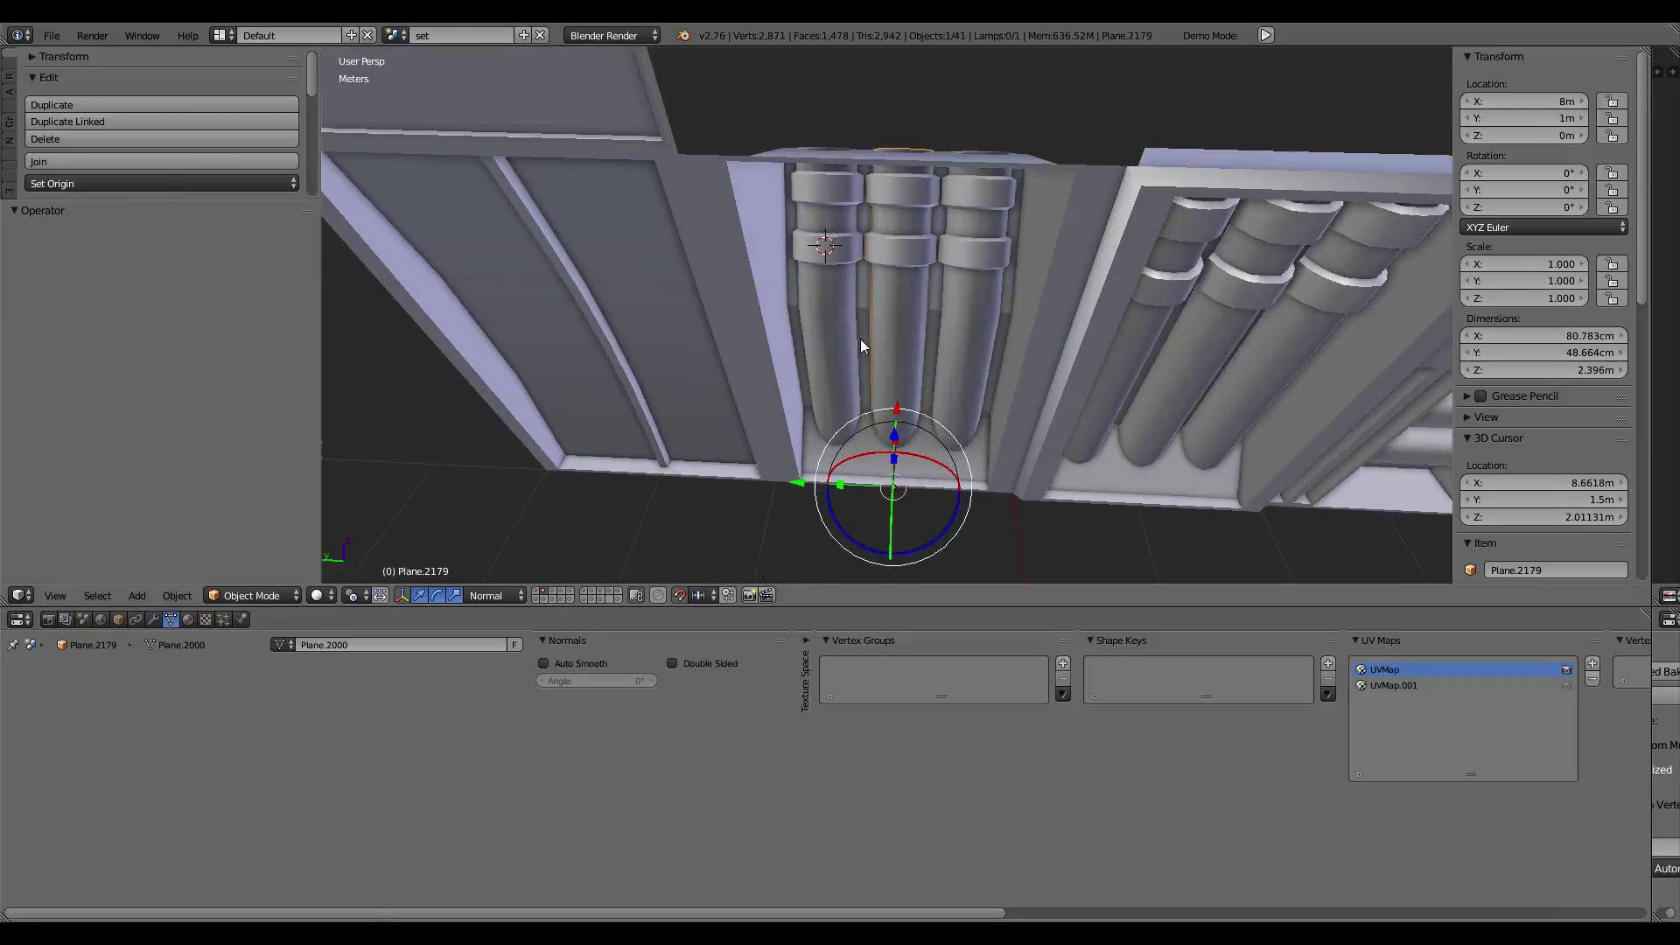
{"action": "right_click", "coordinate": [831, 322]}
{"action": "right_click", "coordinate": [957, 296], "text": "shift"}
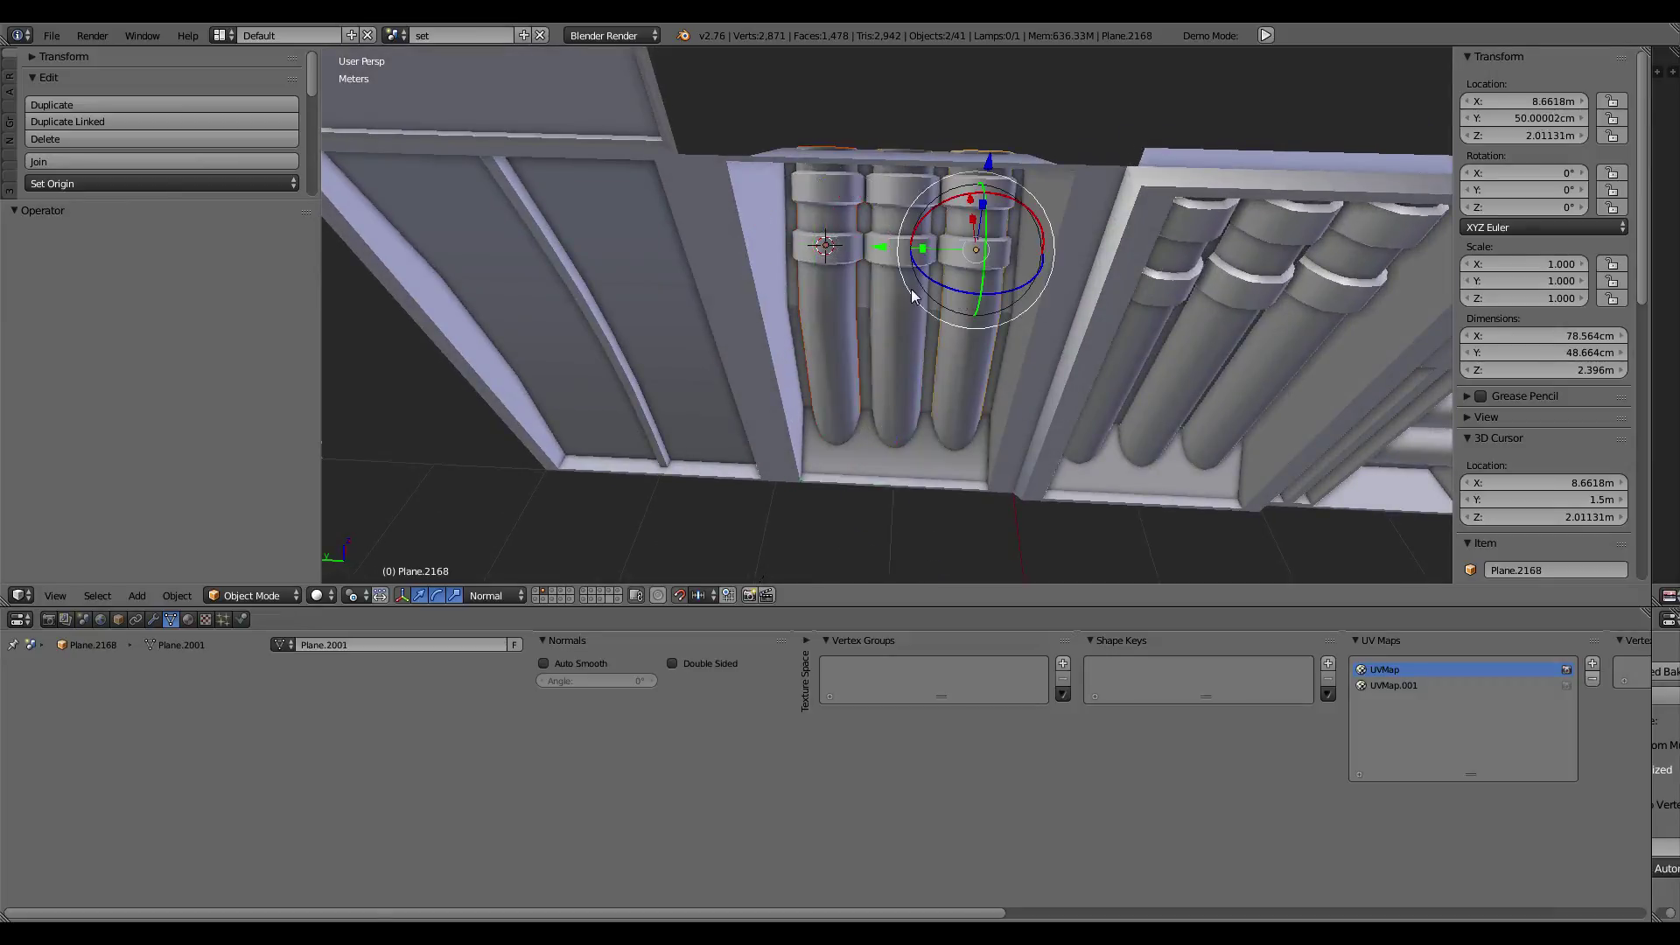
{"action": "right_click", "coordinate": [891, 287]}
{"action": "middle_click_drag", "start_coordinate": [814, 266], "coordinate": [837, 213]}
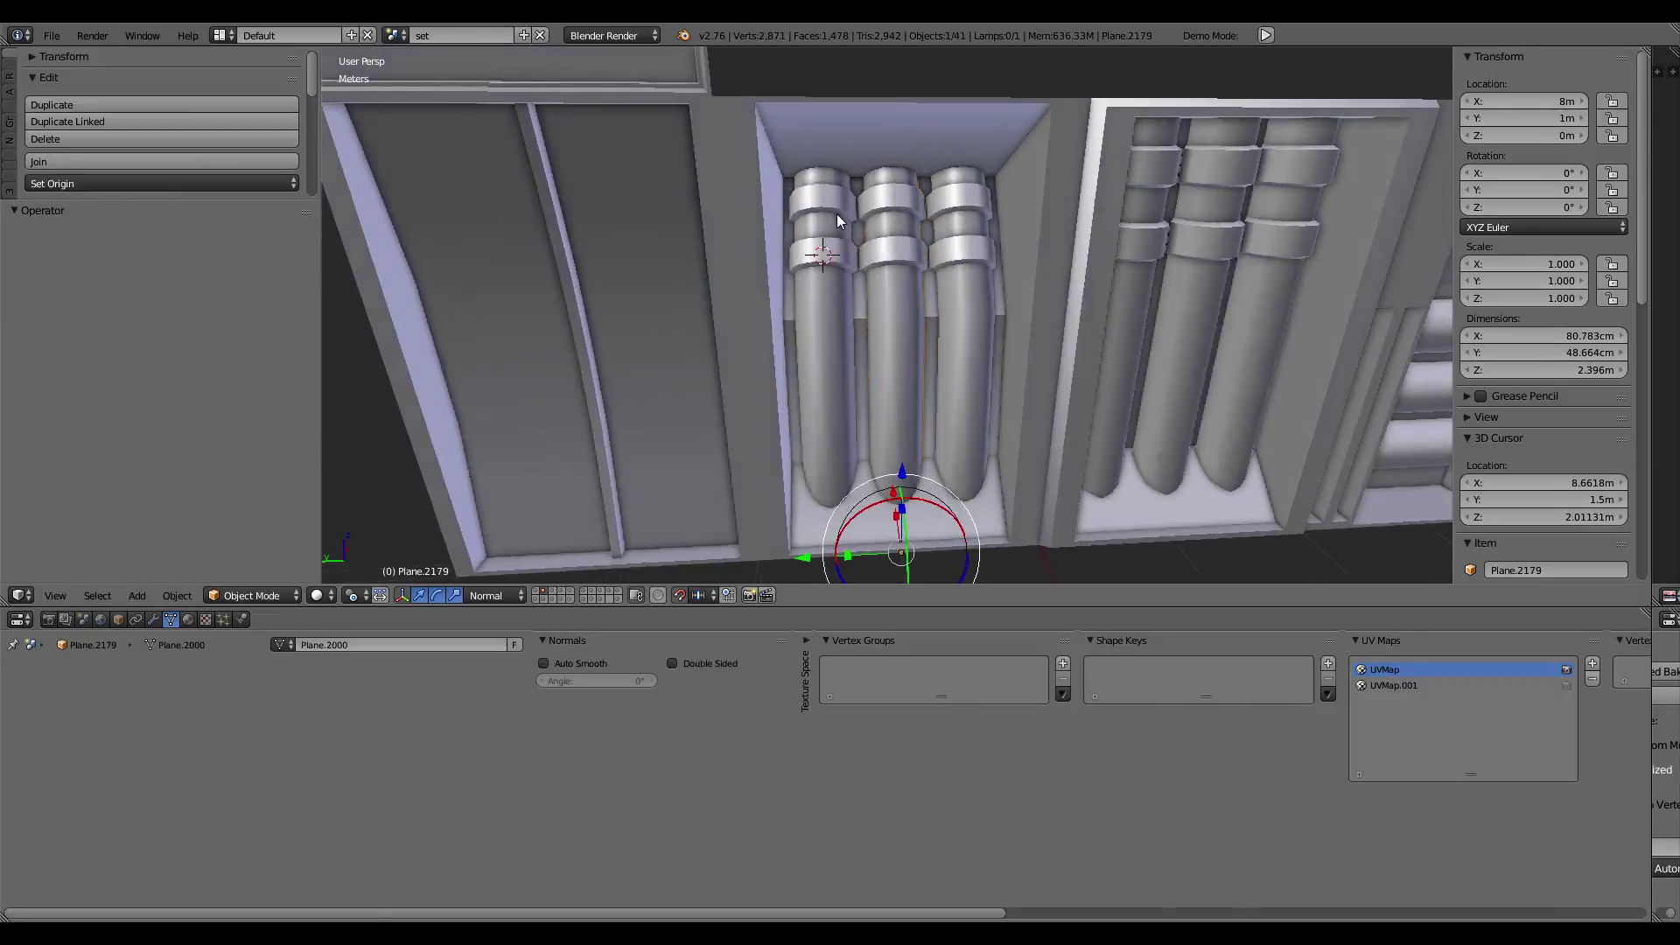
{"action": "right_click", "coordinate": [836, 217]}
{"action": "middle_click_drag", "start_coordinate": [883, 303], "coordinate": [889, 322]}
{"action": "right_click", "coordinate": [889, 322]}
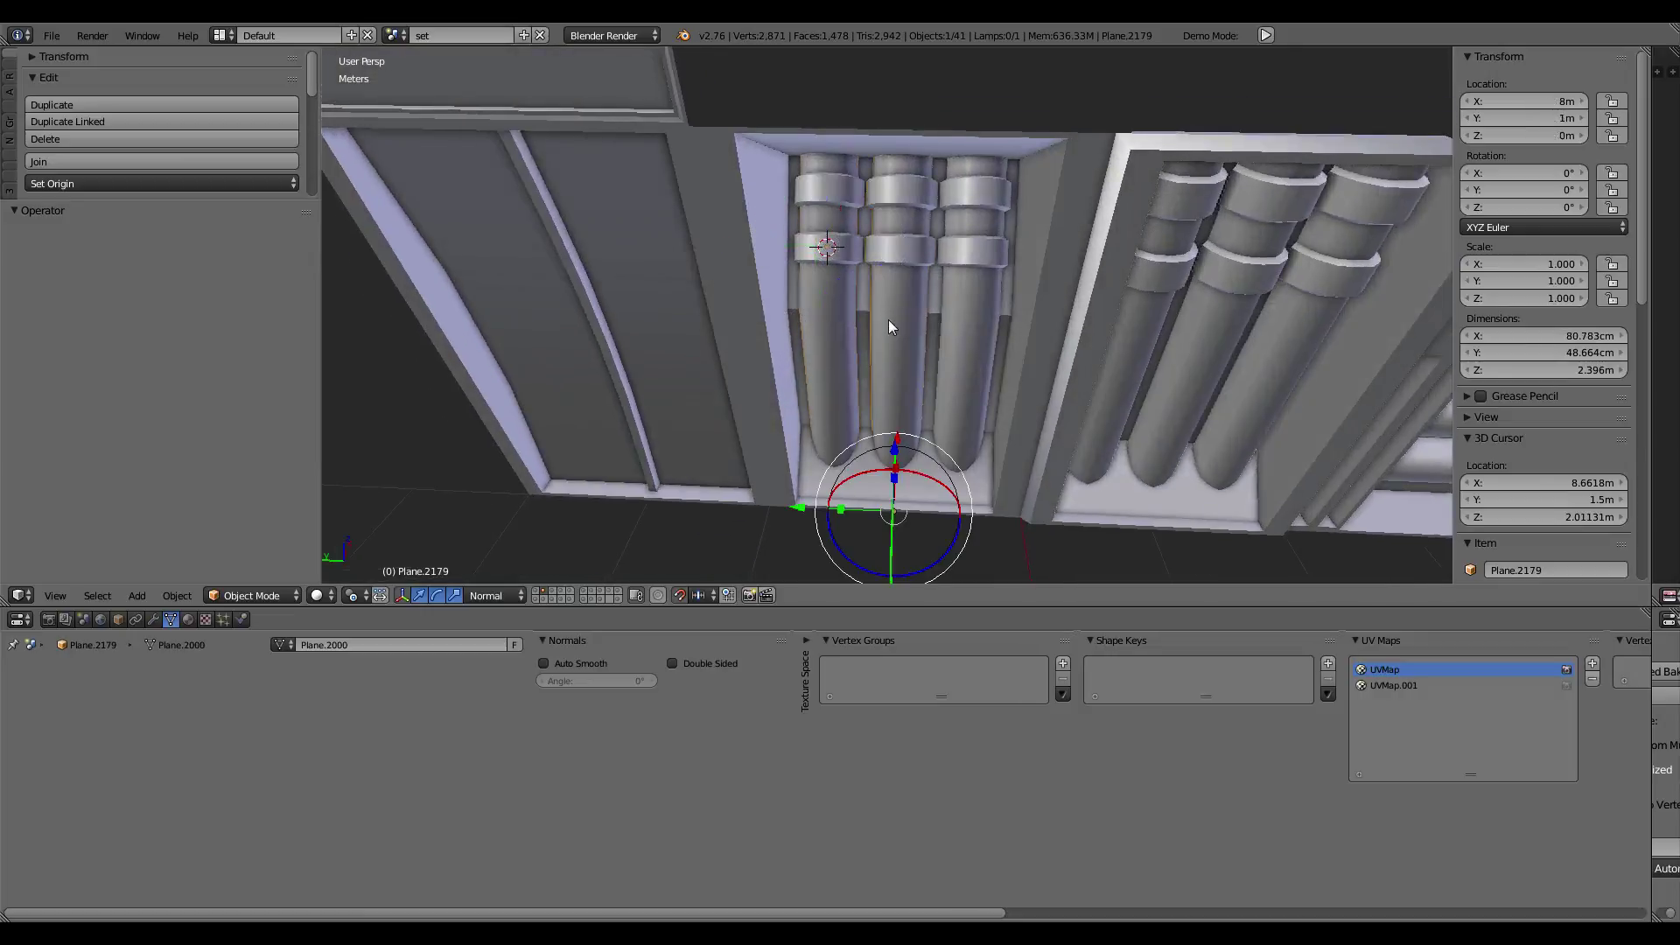
{"action": "left_click", "coordinate": [102, 179]}
{"action": "left_click", "coordinate": [105, 224]}
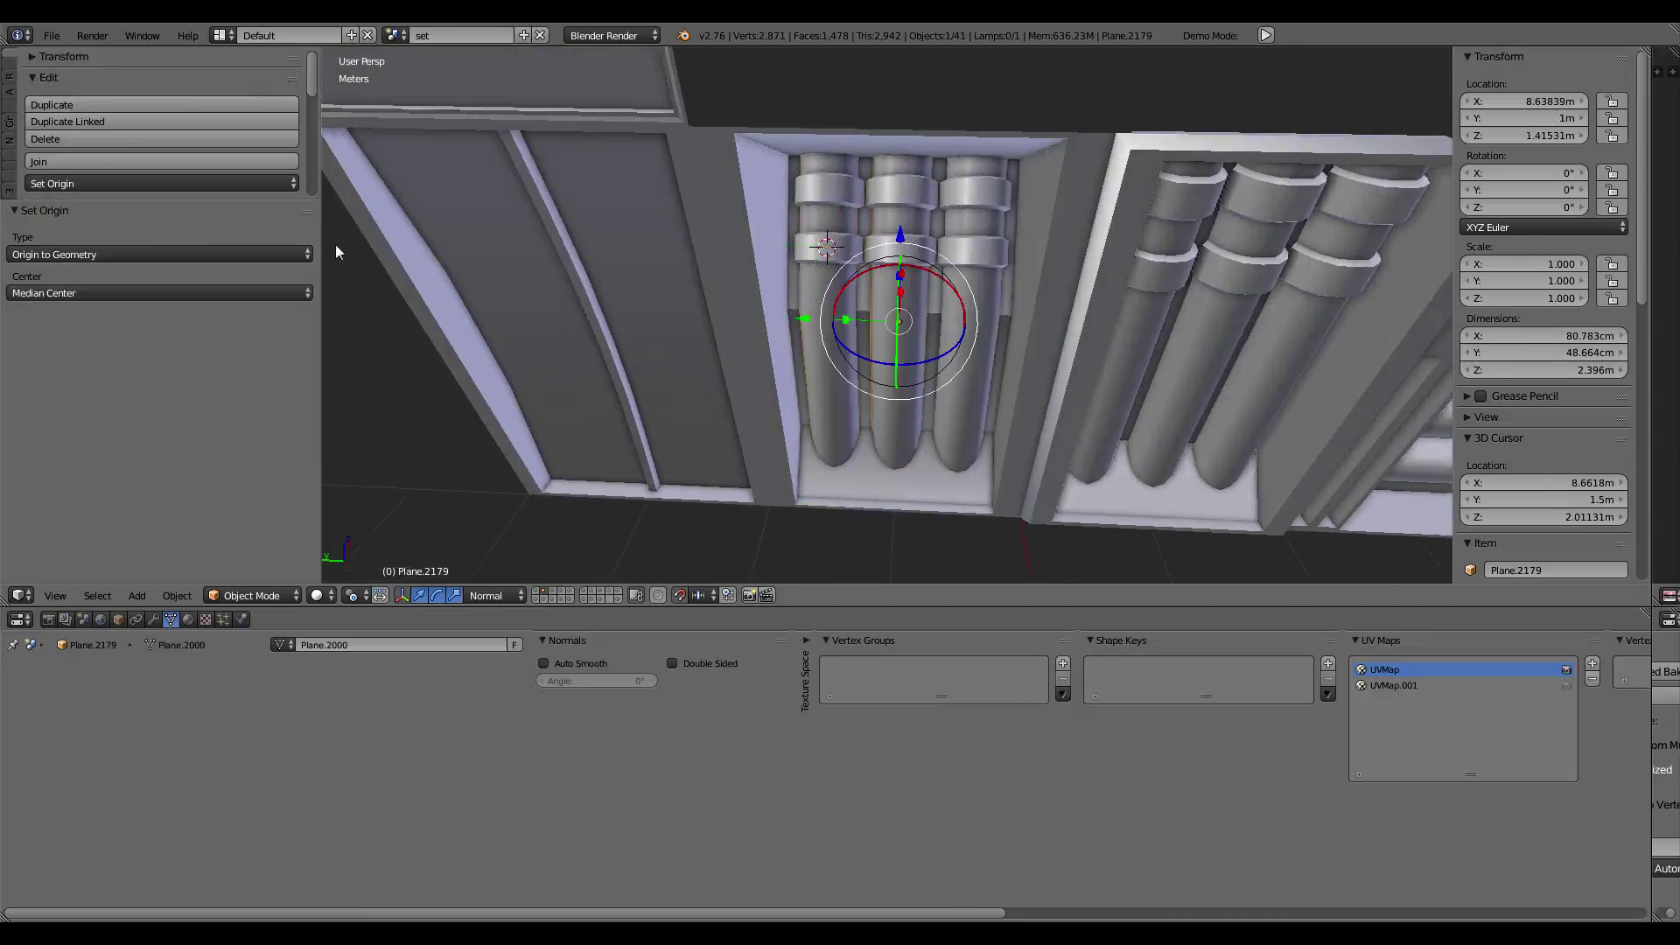
Step: Set the left and right pipes' origins to their geometry
{"action": "right_click", "coordinate": [827, 296]}
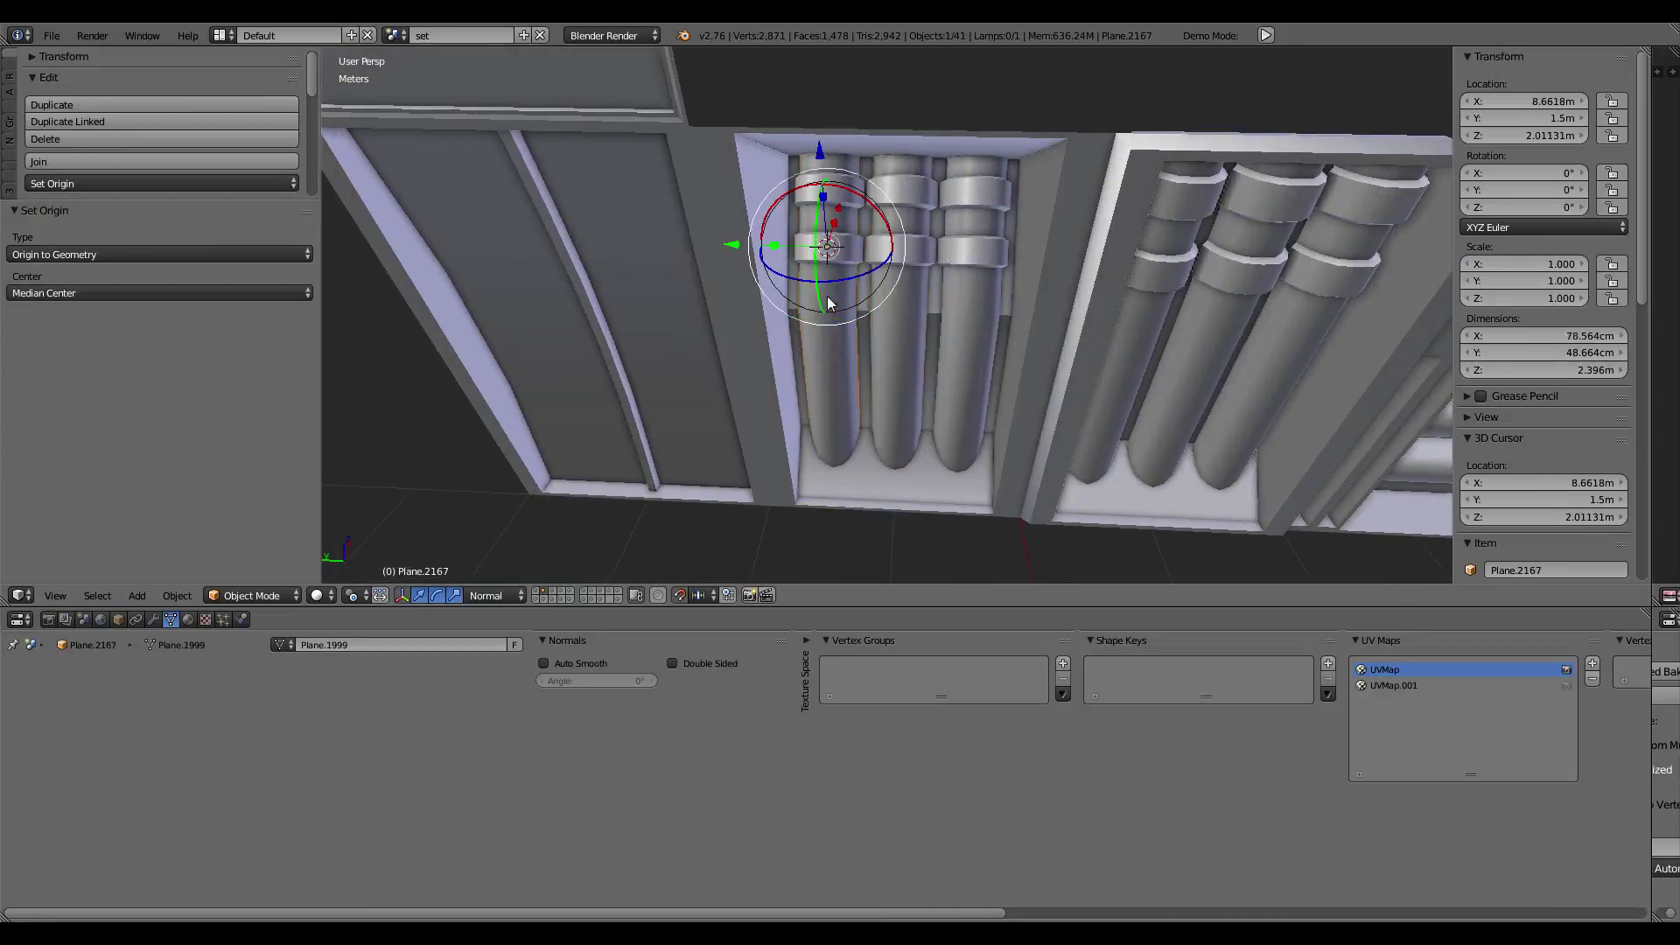
{"action": "left_click", "coordinate": [122, 179]}
{"action": "left_click", "coordinate": [151, 224]}
{"action": "right_click", "coordinate": [990, 293]}
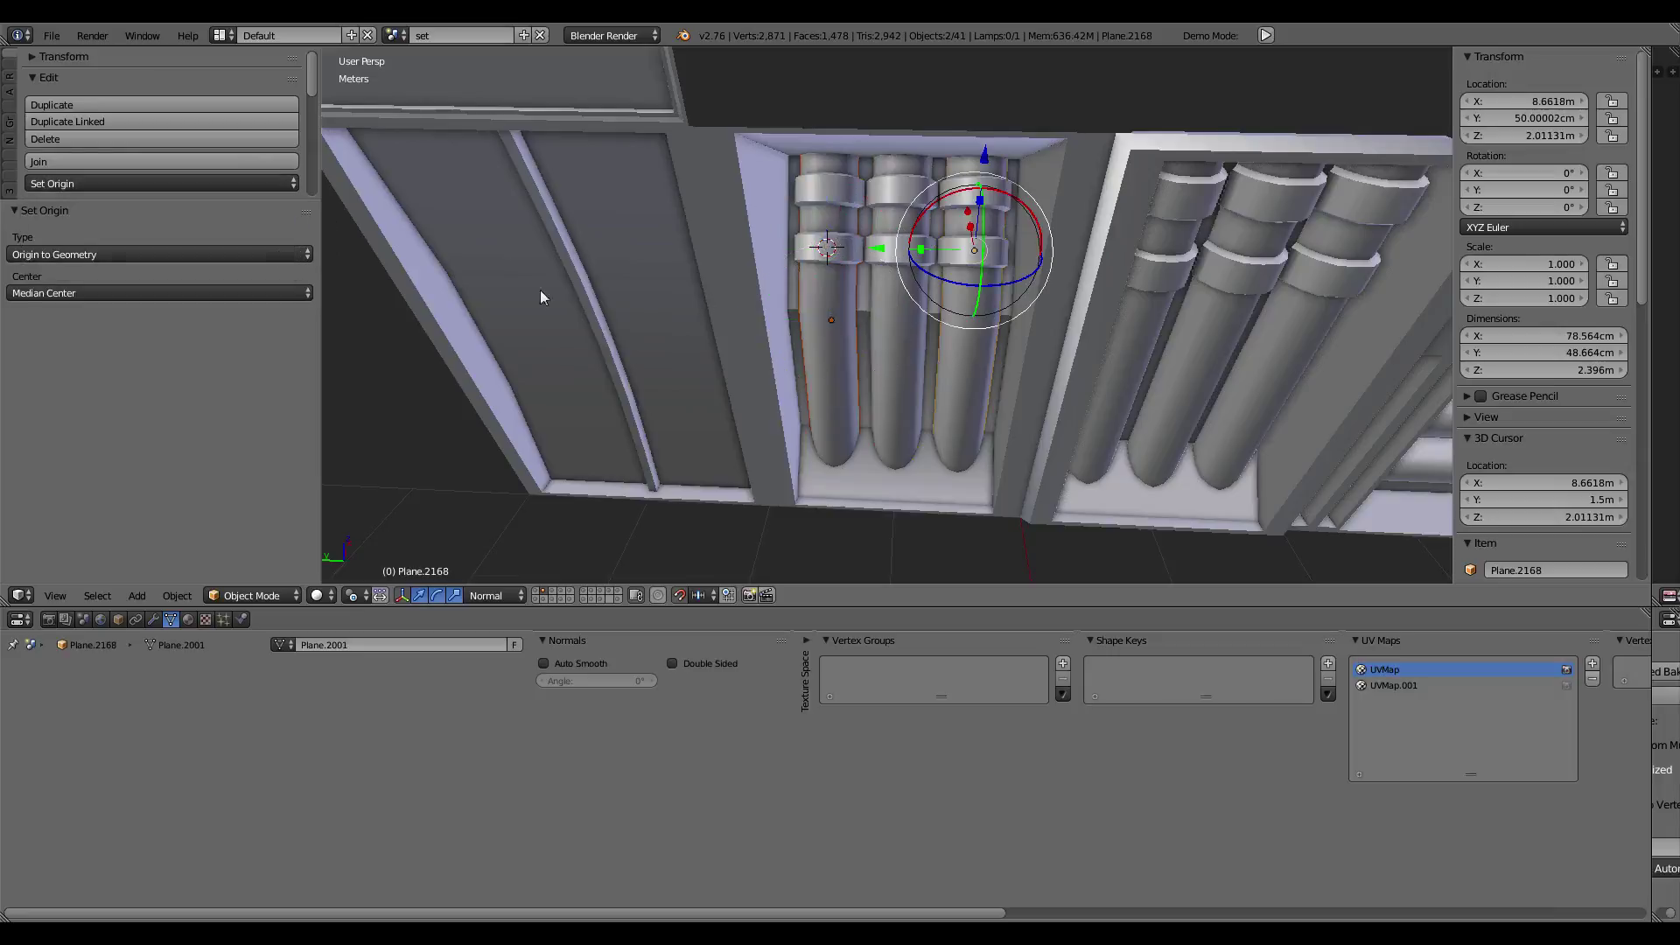
{"action": "left_click", "coordinate": [157, 184]}
{"action": "left_click", "coordinate": [144, 227]}
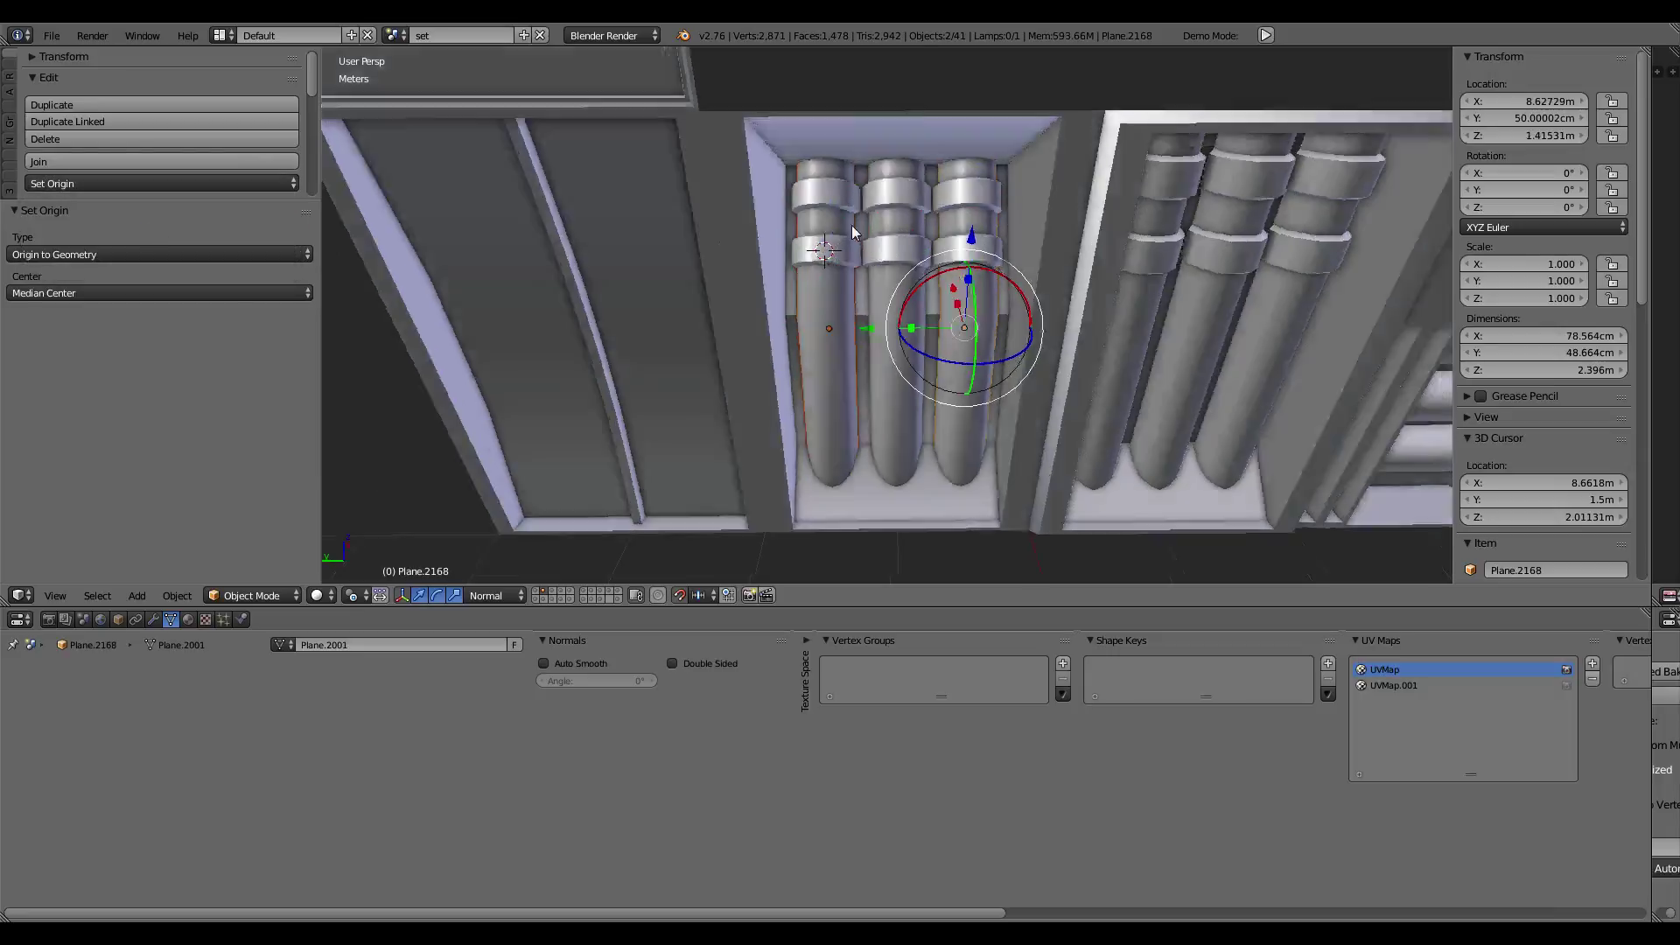
{"action": "mouse_move", "coordinate": [788, 350]}
{"action": "middle_mouse_down"}
{"action": "mouse_move", "coordinate": [901, 308]}
{"action": "mouse_move", "coordinate": [866, 300]}
{"action": "middle_mouse_up"}
{"action": "right_click", "coordinate": [901, 308]}
{"action": "right_click", "coordinate": [832, 316]}
Step: Replace the left pipe with a linked duplicate of the middle pipe at its cursor position
{"action": "key", "text": "shift+s"}
{"action": "left_click", "coordinate": [836, 315]}
{"action": "key", "text": "x"}
{"action": "left_click", "coordinate": [867, 300]}
{"action": "right_click", "coordinate": [884, 302]}
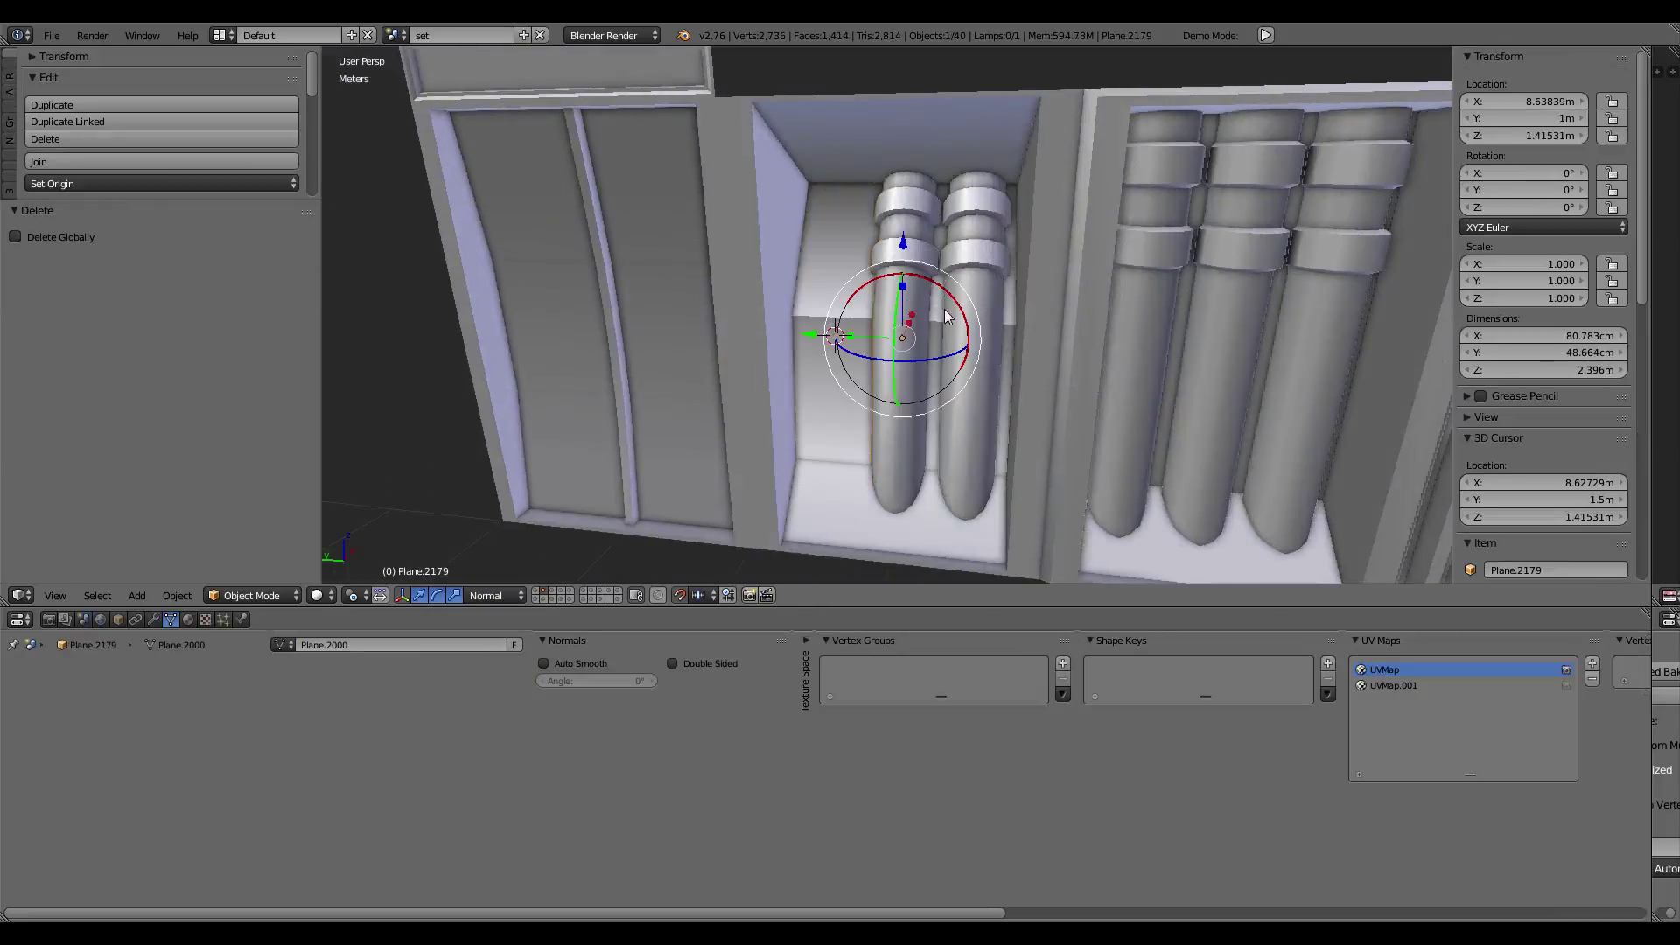
{"action": "key", "text": "alt+s"}
{"action": "key", "text": "alt+d"}
{"action": "right_click", "coordinate": [983, 277]}
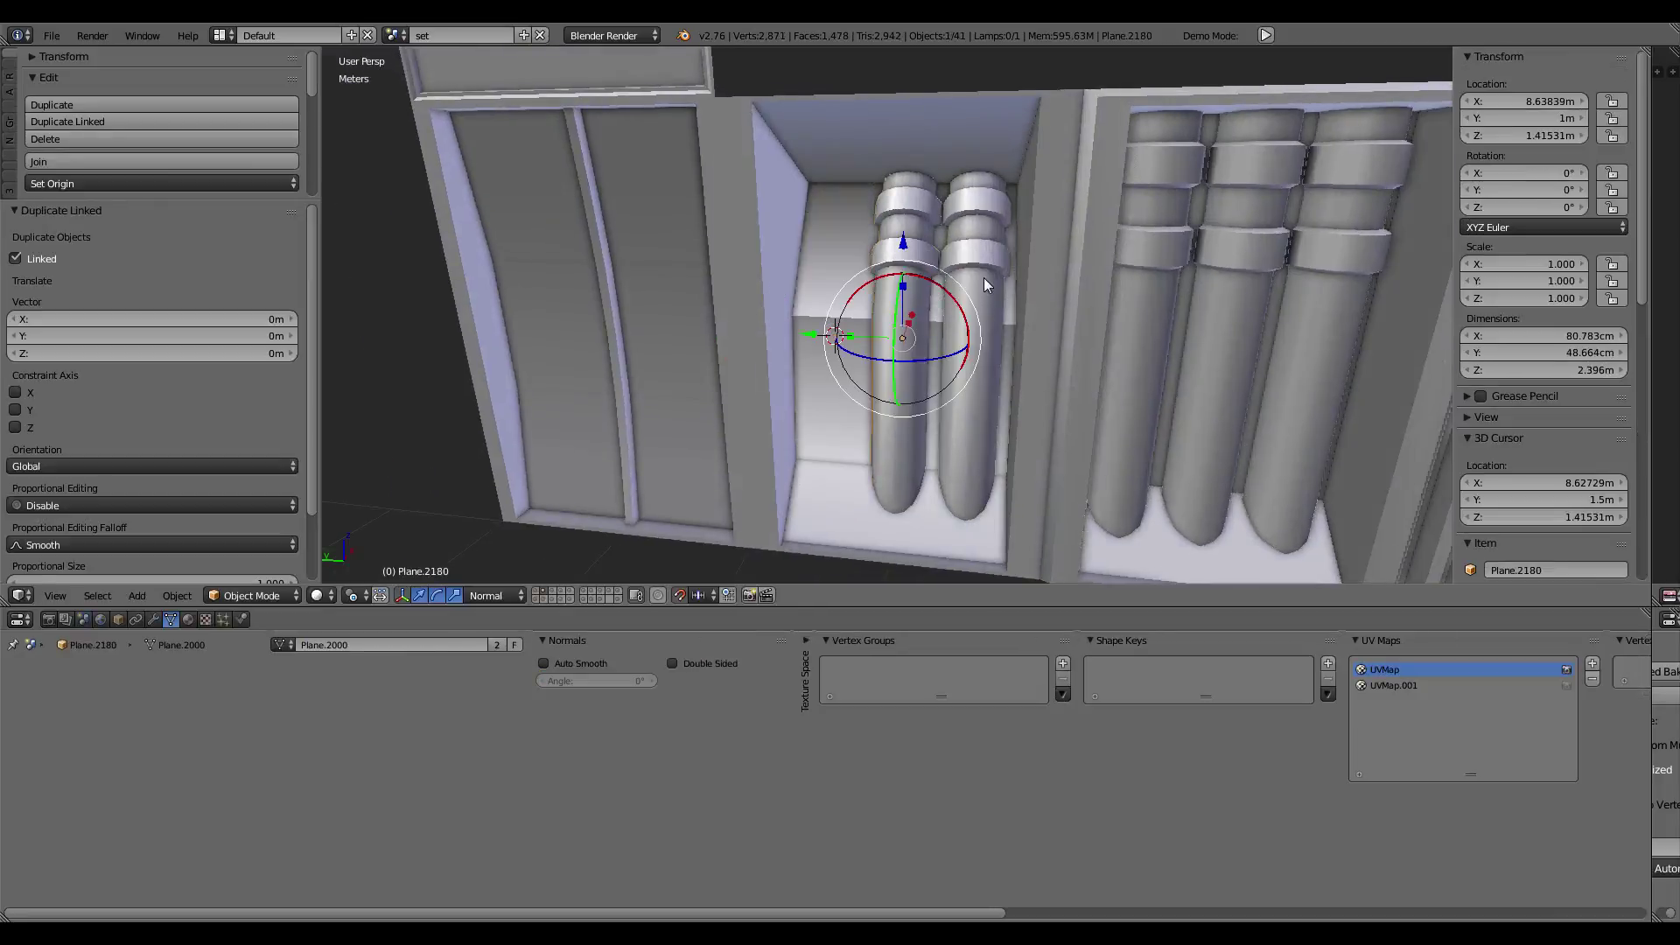
{"action": "key", "text": "shift+s"}
{"action": "left_click", "coordinate": [1036, 265]}
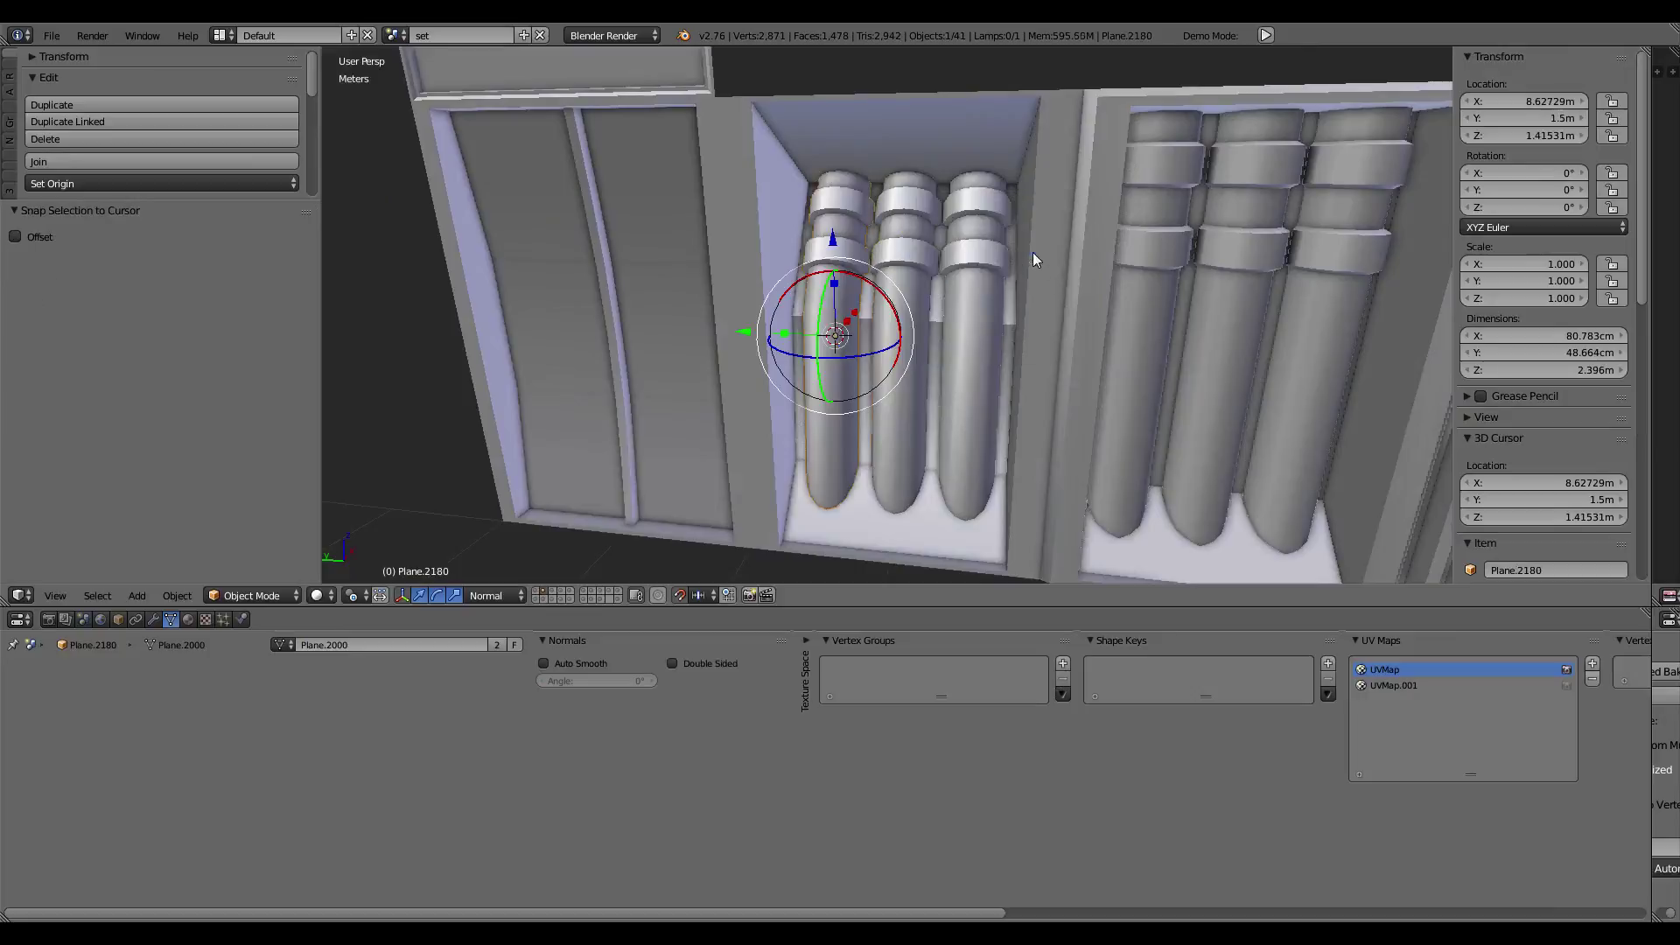
Step: Replace the right pipe with a linked duplicate of the middle pipe at its cursor position
{"action": "right_click", "coordinate": [975, 285]}
{"action": "key", "text": "shift+s"}
{"action": "left_click", "coordinate": [910, 324]}
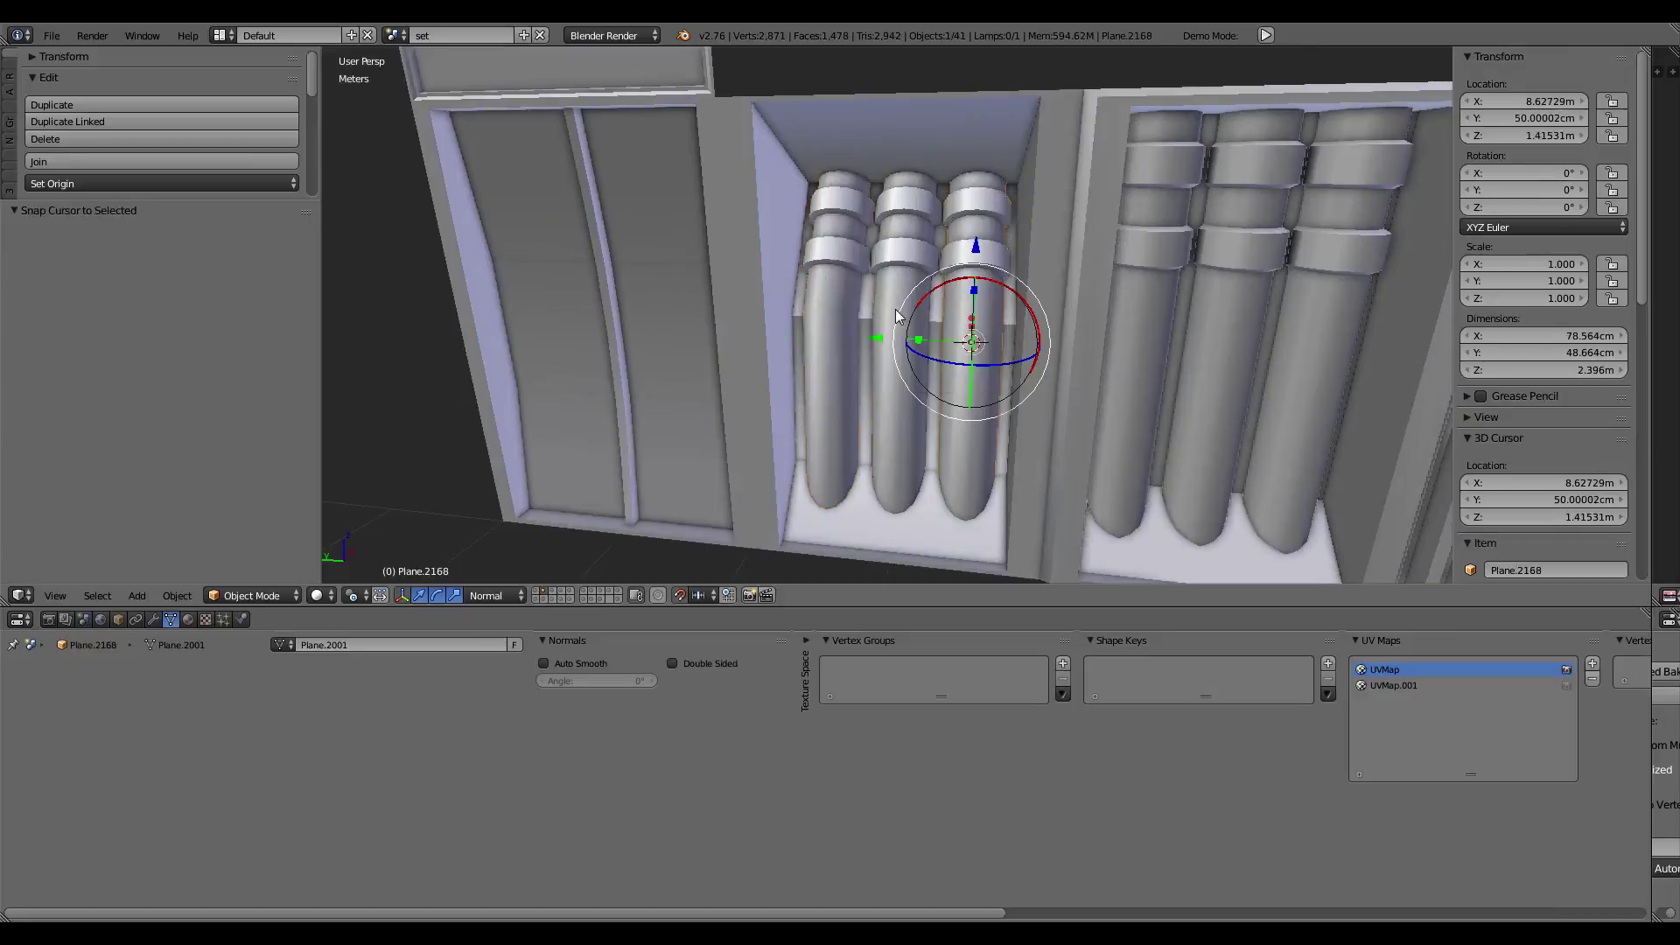
{"action": "right_click", "coordinate": [901, 350]}
{"action": "middle_click_drag", "start_coordinate": [962, 341], "coordinate": [1000, 342]}
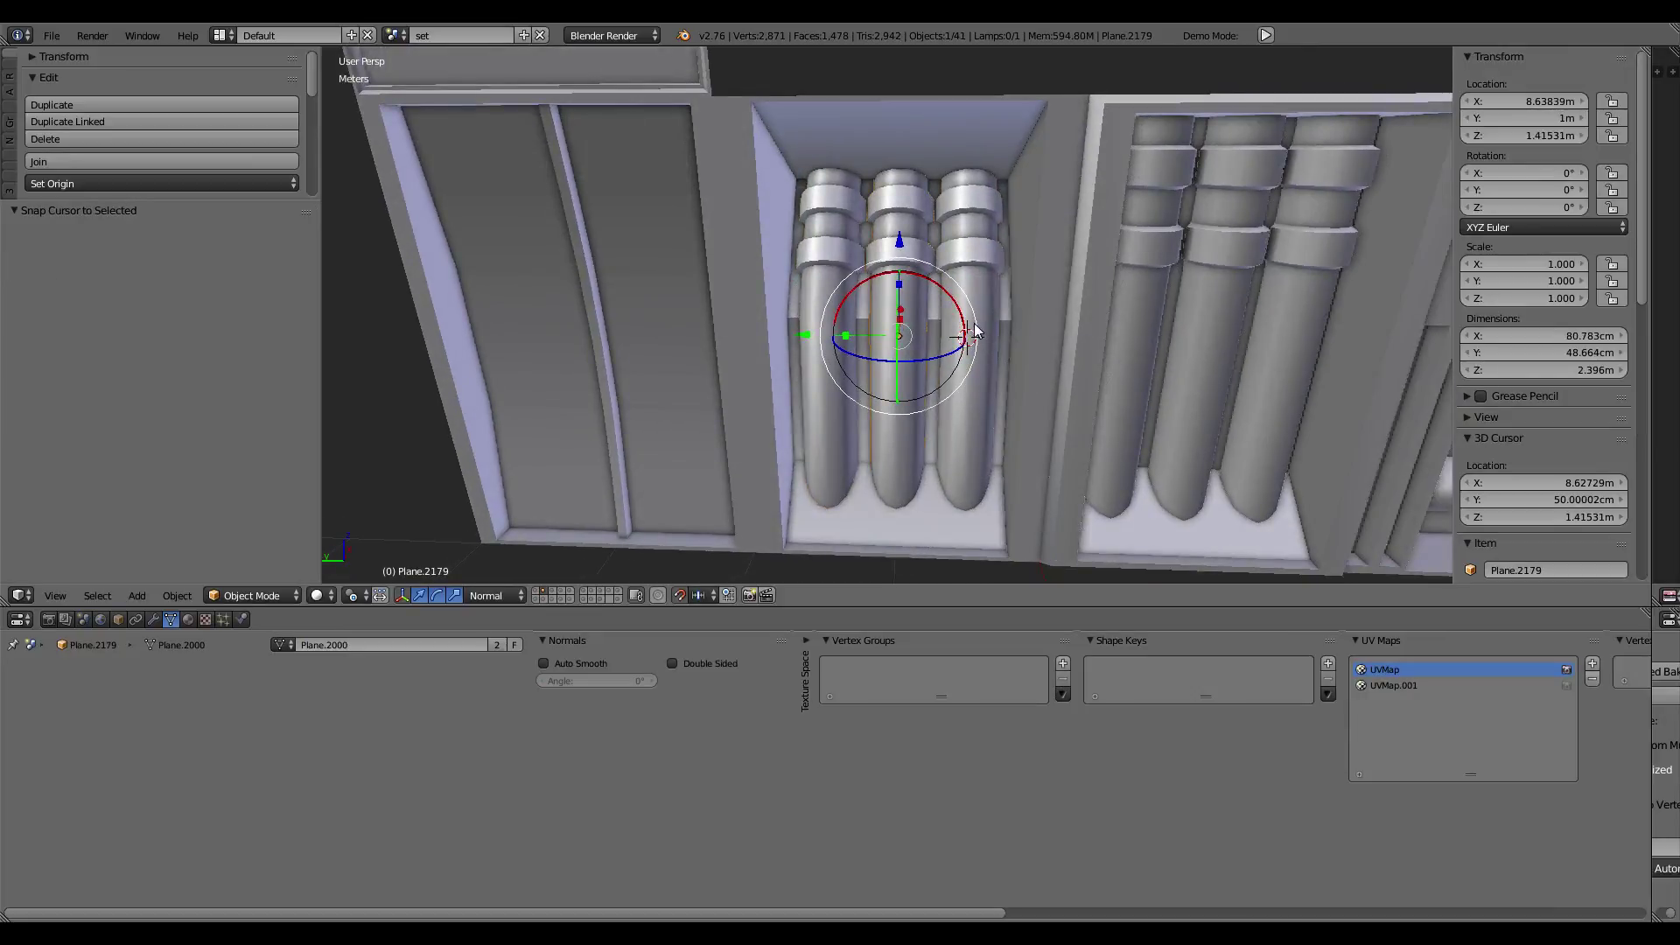
{"action": "key", "text": "x"}
{"action": "left_click", "coordinate": [1032, 307]}
{"action": "key", "text": "alt+d"}
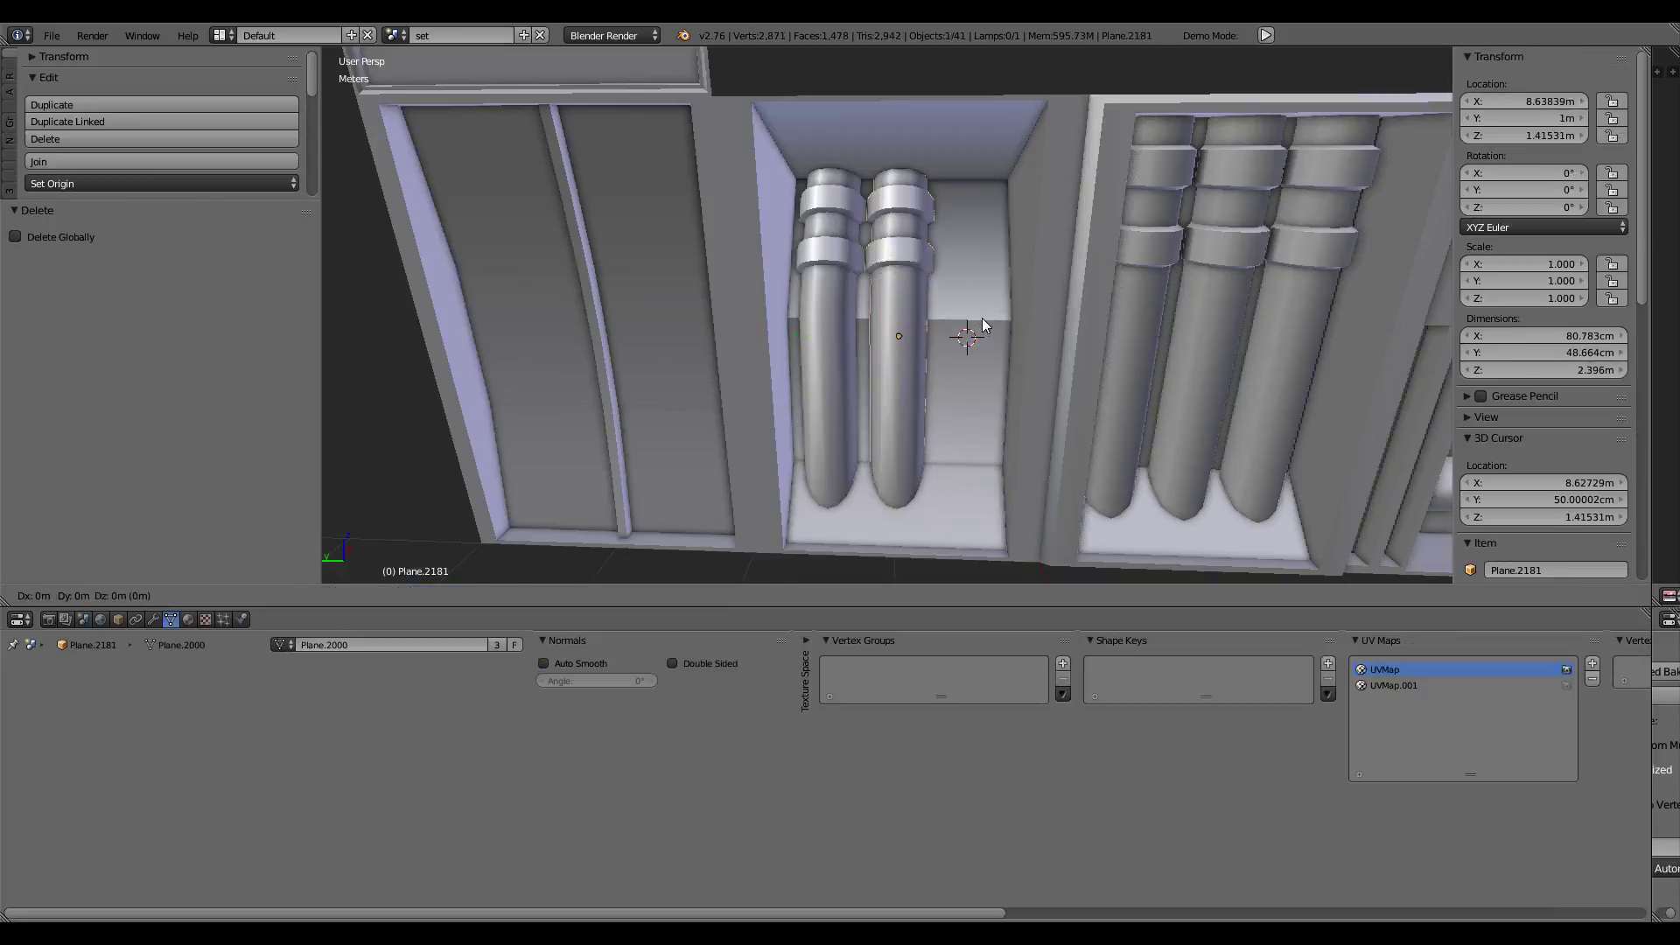
{"action": "right_click", "coordinate": [980, 312]}
{"action": "key", "text": "shift+s"}
{"action": "left_click", "coordinate": [971, 283]}
Step: Deselect everything, orbit to a frontal view, and select the neighbouring bay's middle tube
{"action": "key", "text": "a"}
{"action": "mouse_move", "coordinate": [991, 291]}
{"action": "middle_mouse_down"}
{"action": "mouse_move", "coordinate": [869, 308]}
{"action": "mouse_move", "coordinate": [900, 191]}
{"action": "mouse_move", "coordinate": [863, 241]}
{"action": "middle_mouse_up"}
{"action": "mouse_move", "coordinate": [873, 256]}
{"action": "middle_mouse_down"}
{"action": "mouse_move", "coordinate": [1036, 263]}
{"action": "mouse_move", "coordinate": [727, 237]}
{"action": "mouse_move", "coordinate": [978, 295]}
{"action": "mouse_move", "coordinate": [952, 331]}
{"action": "mouse_move", "coordinate": [925, 252]}
{"action": "mouse_move", "coordinate": [902, 336]}
{"action": "mouse_move", "coordinate": [970, 443]}
{"action": "mouse_move", "coordinate": [827, 296]}
{"action": "middle_mouse_up"}
{"action": "right_click", "coordinate": [952, 331]}
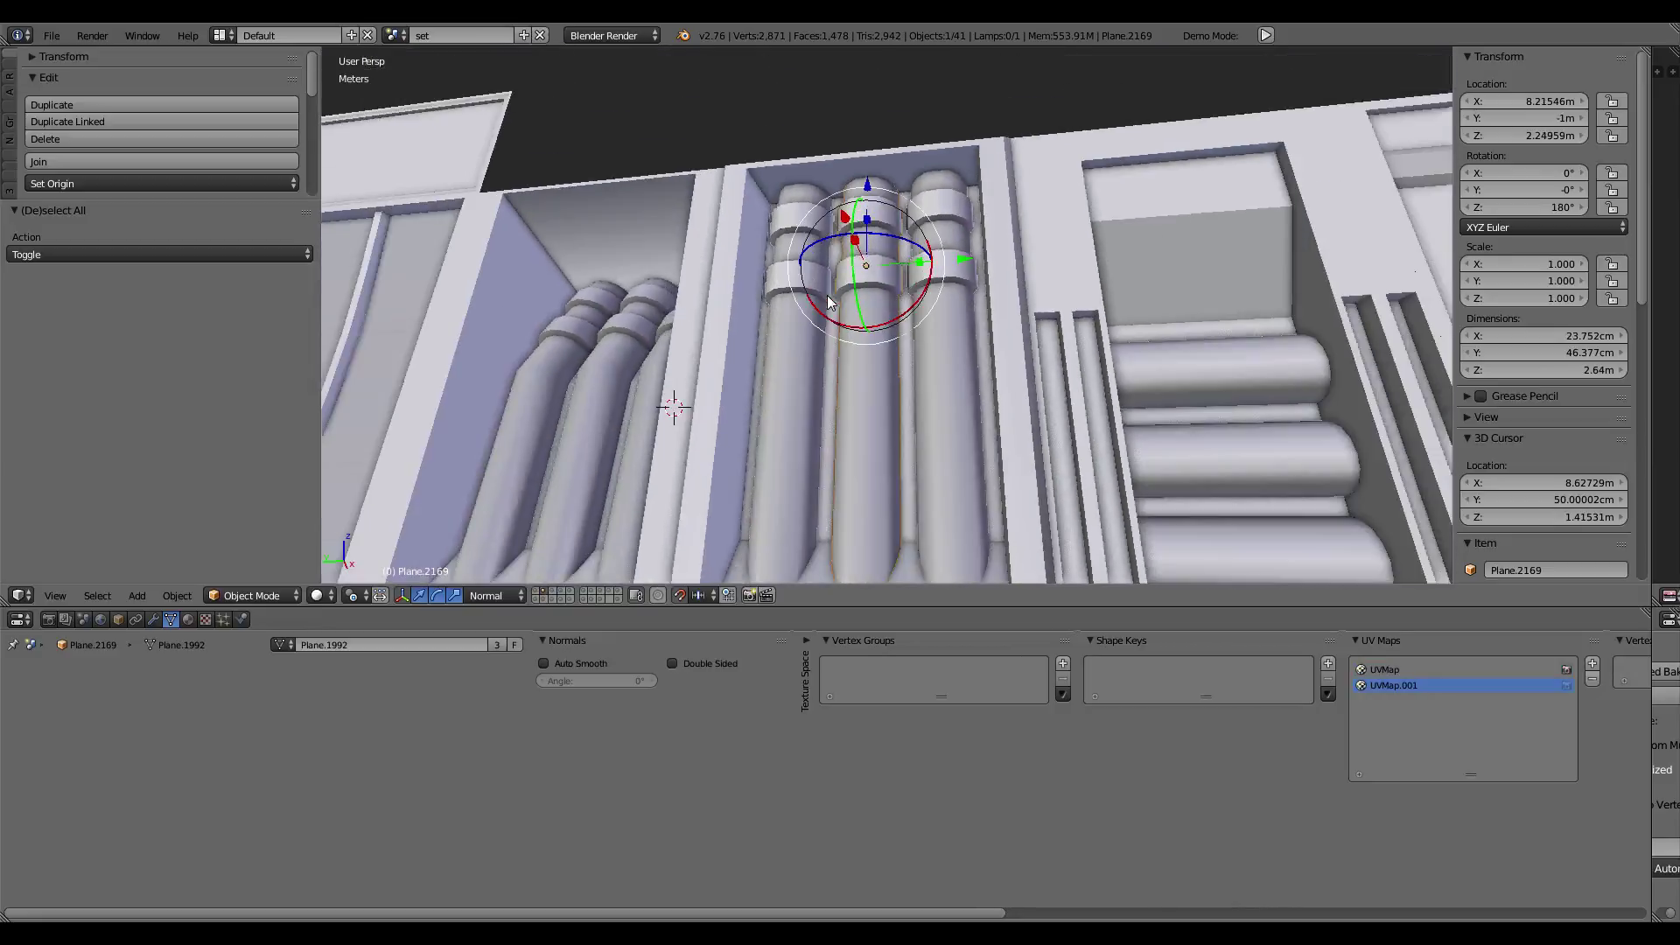
Step: Make the middle tube Plane.2169 a single user of its object and mesh data
{"action": "right_click", "coordinate": [853, 300]}
{"action": "right_click", "coordinate": [864, 303]}
{"action": "left_click", "coordinate": [172, 600]}
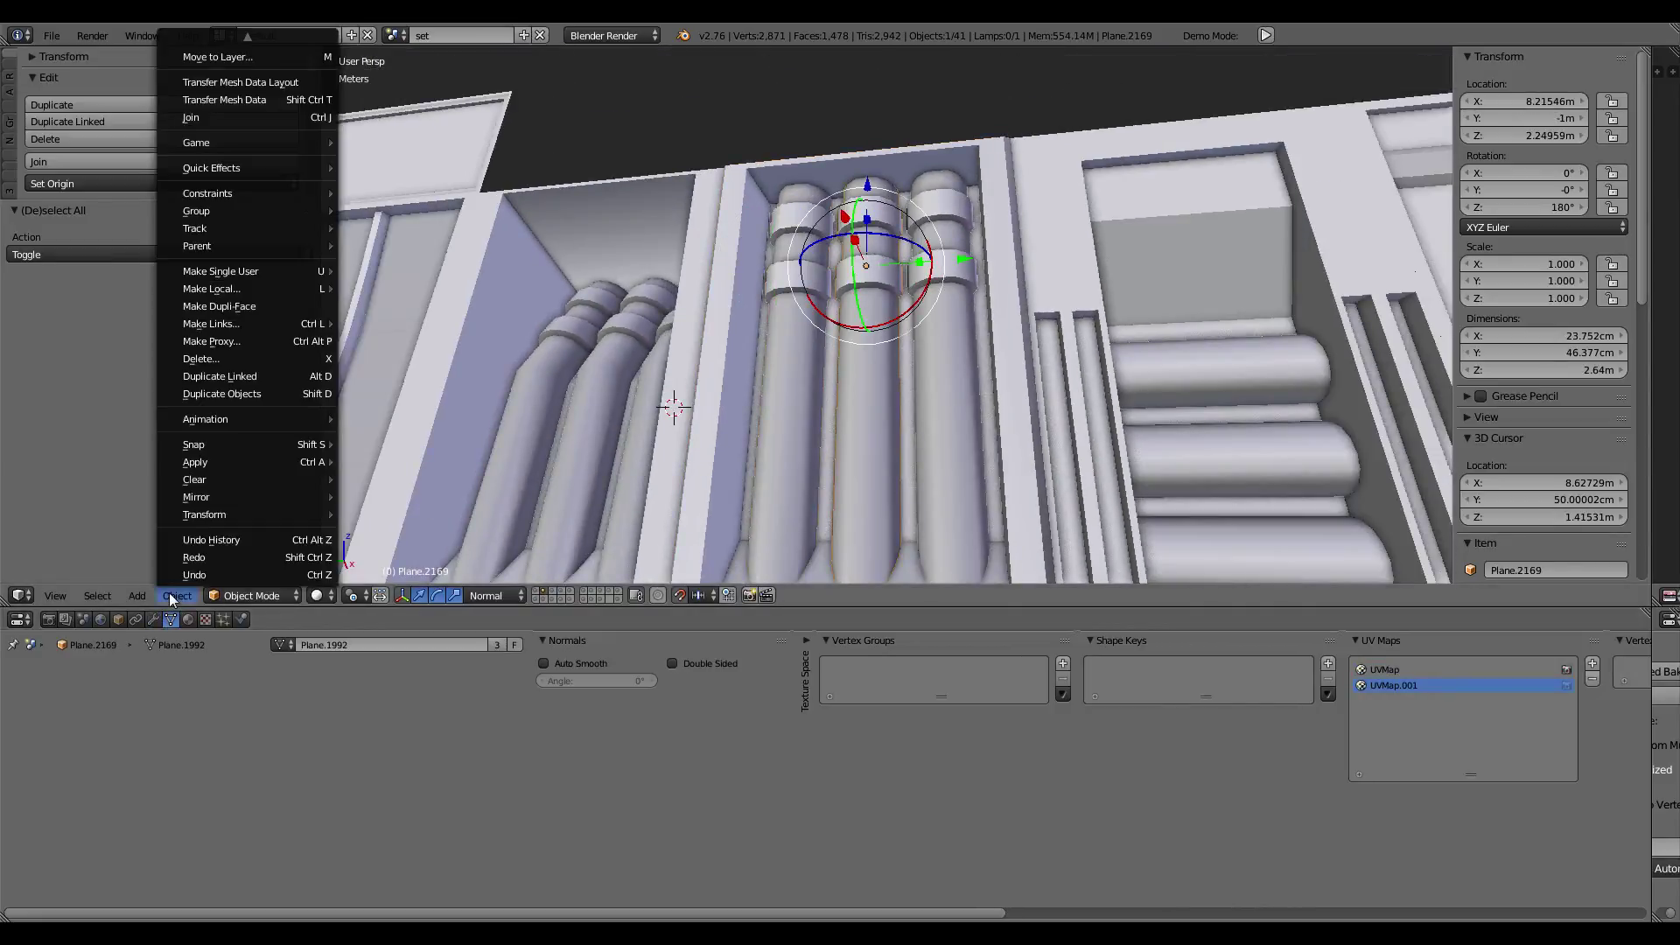
{"action": "left_click", "coordinate": [419, 280]}
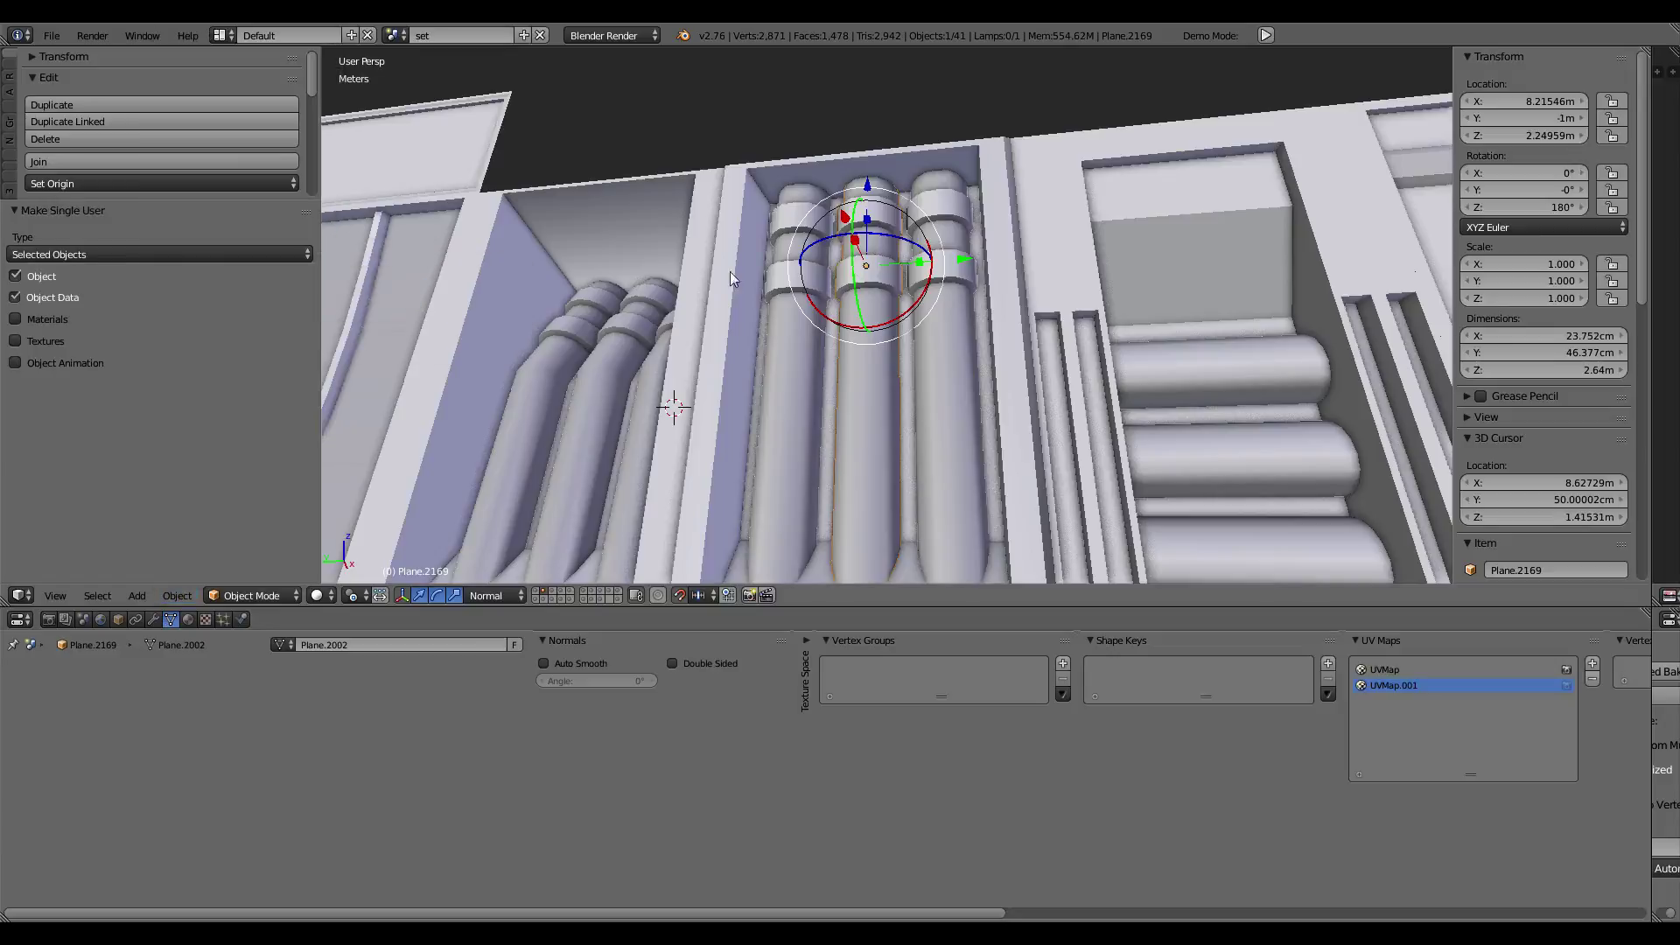
Step: Orbit around the tubes and briefly inspect the tube's mesh in Edit Mode
{"action": "scroll", "coordinate": [795, 400], "scroll_direction": "up", "scroll_amount": 3}
{"action": "mouse_move", "coordinate": [795, 401]}
{"action": "middle_mouse_down"}
{"action": "mouse_move", "coordinate": [890, 375]}
{"action": "mouse_move", "coordinate": [663, 295]}
{"action": "mouse_move", "coordinate": [710, 221]}
{"action": "mouse_move", "coordinate": [825, 161]}
{"action": "mouse_move", "coordinate": [738, 166]}
{"action": "mouse_move", "coordinate": [838, 228]}
{"action": "mouse_move", "coordinate": [840, 341]}
{"action": "mouse_move", "coordinate": [891, 249]}
{"action": "mouse_move", "coordinate": [880, 360]}
{"action": "mouse_move", "coordinate": [853, 274]}
{"action": "mouse_move", "coordinate": [756, 281]}
{"action": "mouse_move", "coordinate": [823, 294]}
{"action": "mouse_move", "coordinate": [832, 350]}
{"action": "middle_mouse_up"}
{"action": "key", "text": "Tab"}
{"action": "right_click", "coordinate": [891, 128]}
{"action": "key", "text": "Tab"}
{"action": "scroll", "coordinate": [840, 350], "scroll_direction": "down", "scroll_amount": 2}
Step: Add a Subdivision Surface modifier to the tube and isolate it in local view
{"action": "left_click", "coordinate": [153, 620]}
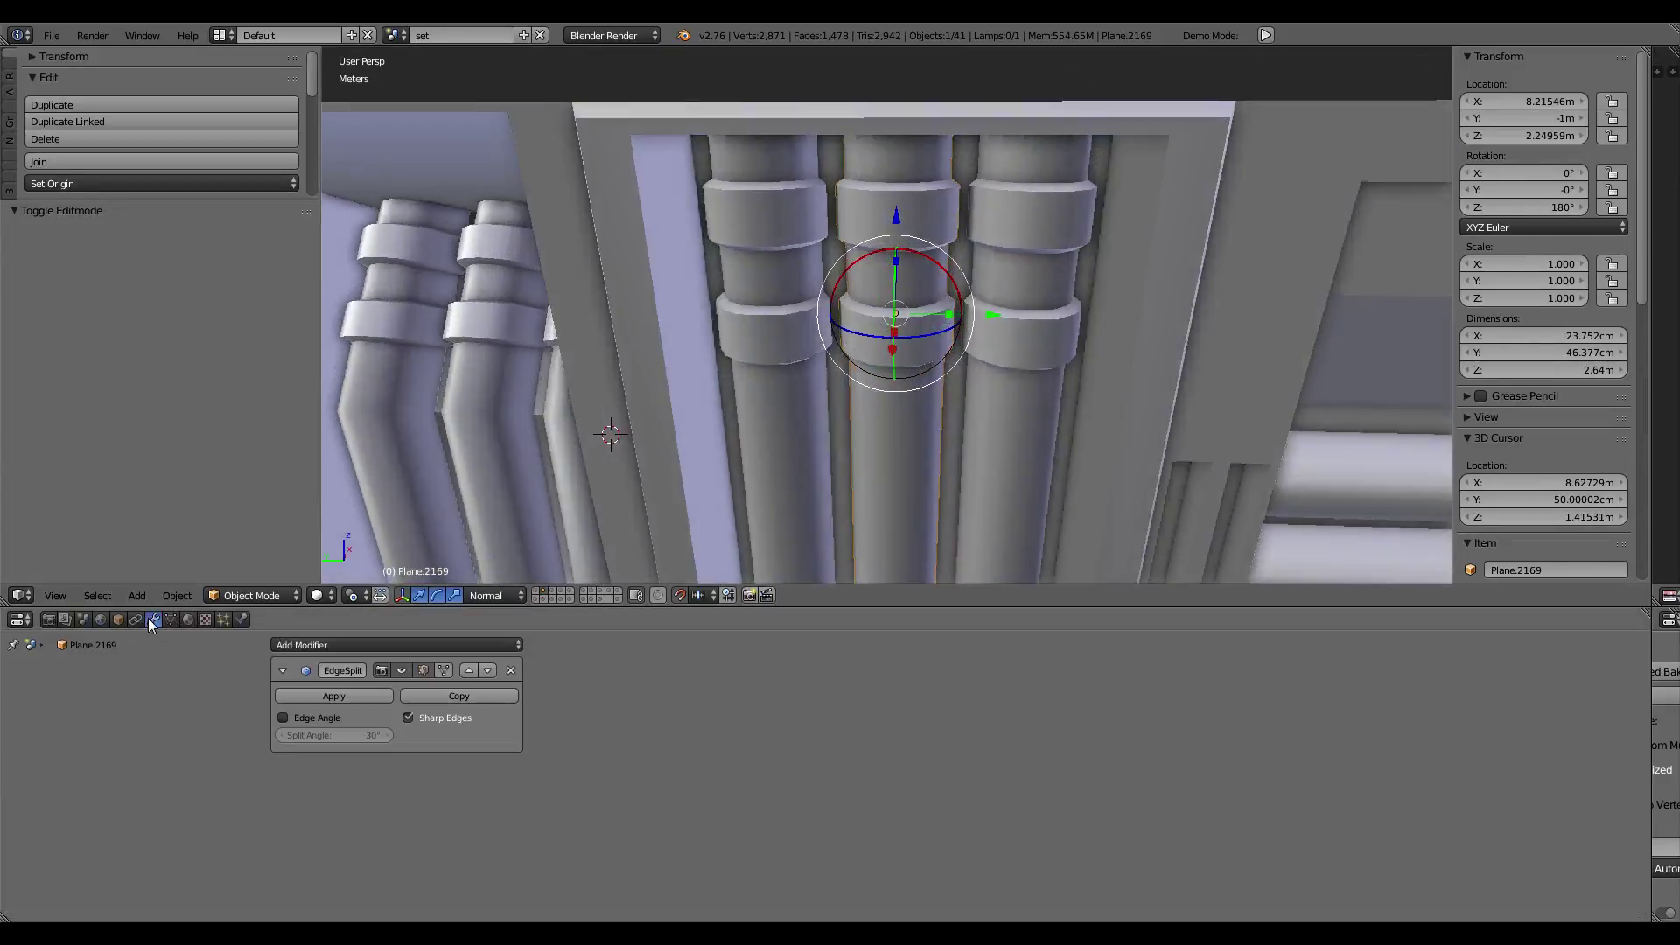
{"action": "left_click", "coordinate": [424, 645]}
{"action": "left_click", "coordinate": [470, 595]}
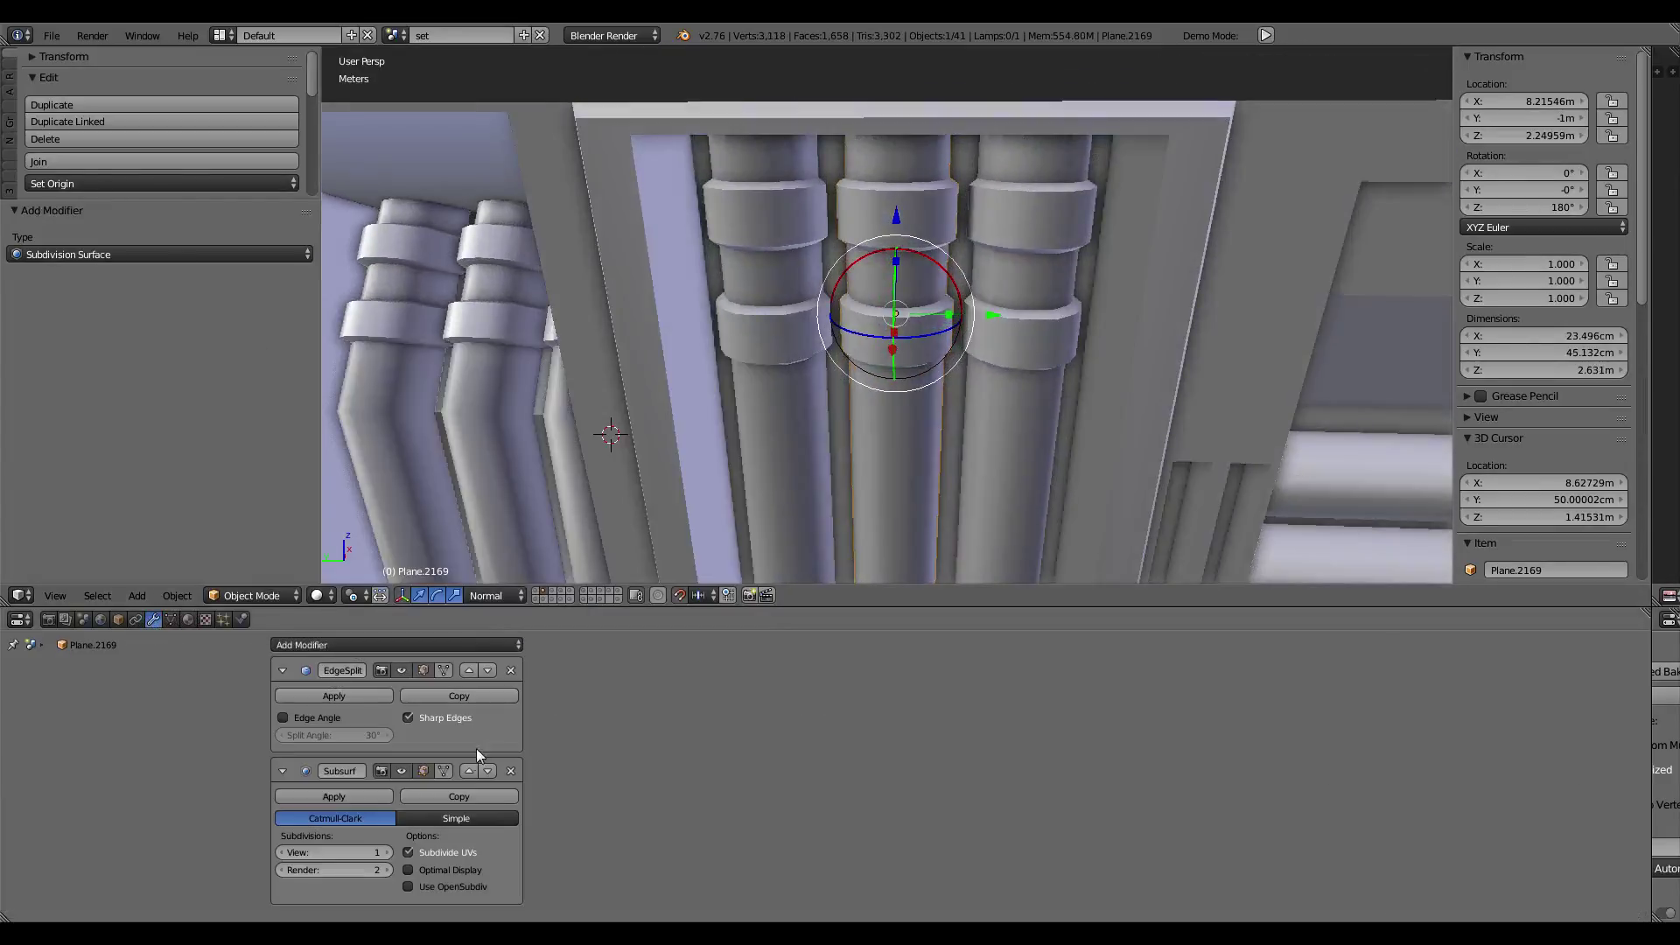
{"action": "key", "text": "Tab"}
{"action": "mouse_move", "coordinate": [788, 350]}
{"action": "middle_mouse_down"}
{"action": "mouse_move", "coordinate": [865, 266]}
{"action": "mouse_move", "coordinate": [875, 332]}
{"action": "middle_mouse_up"}
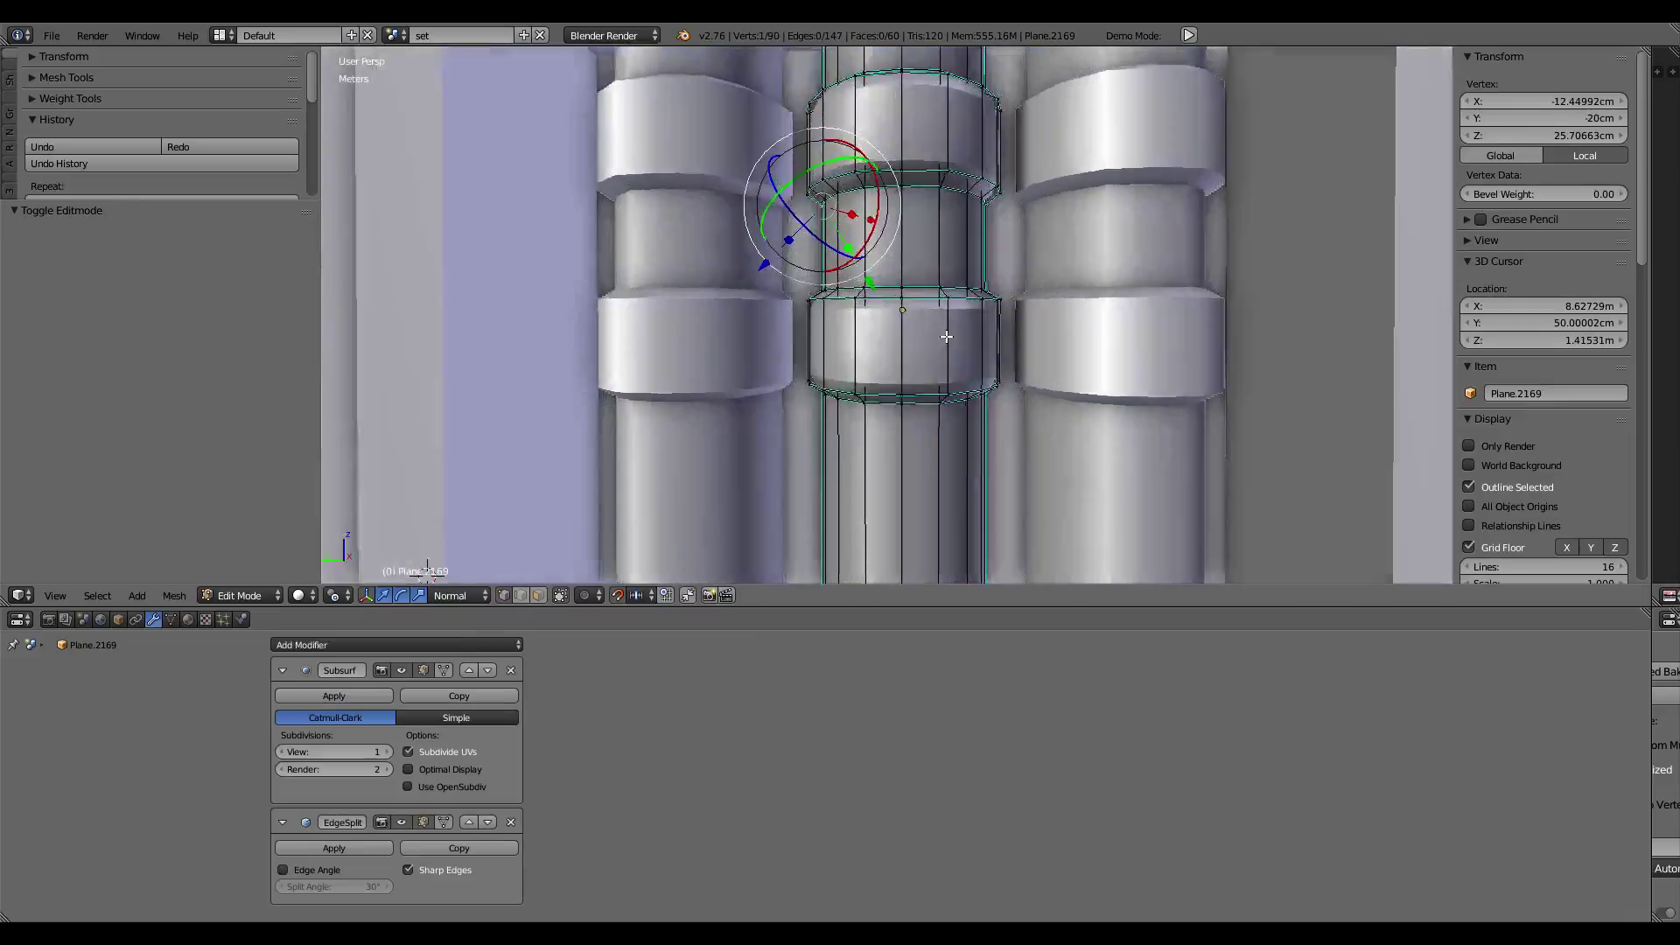
{"action": "key", "text": "Tab"}
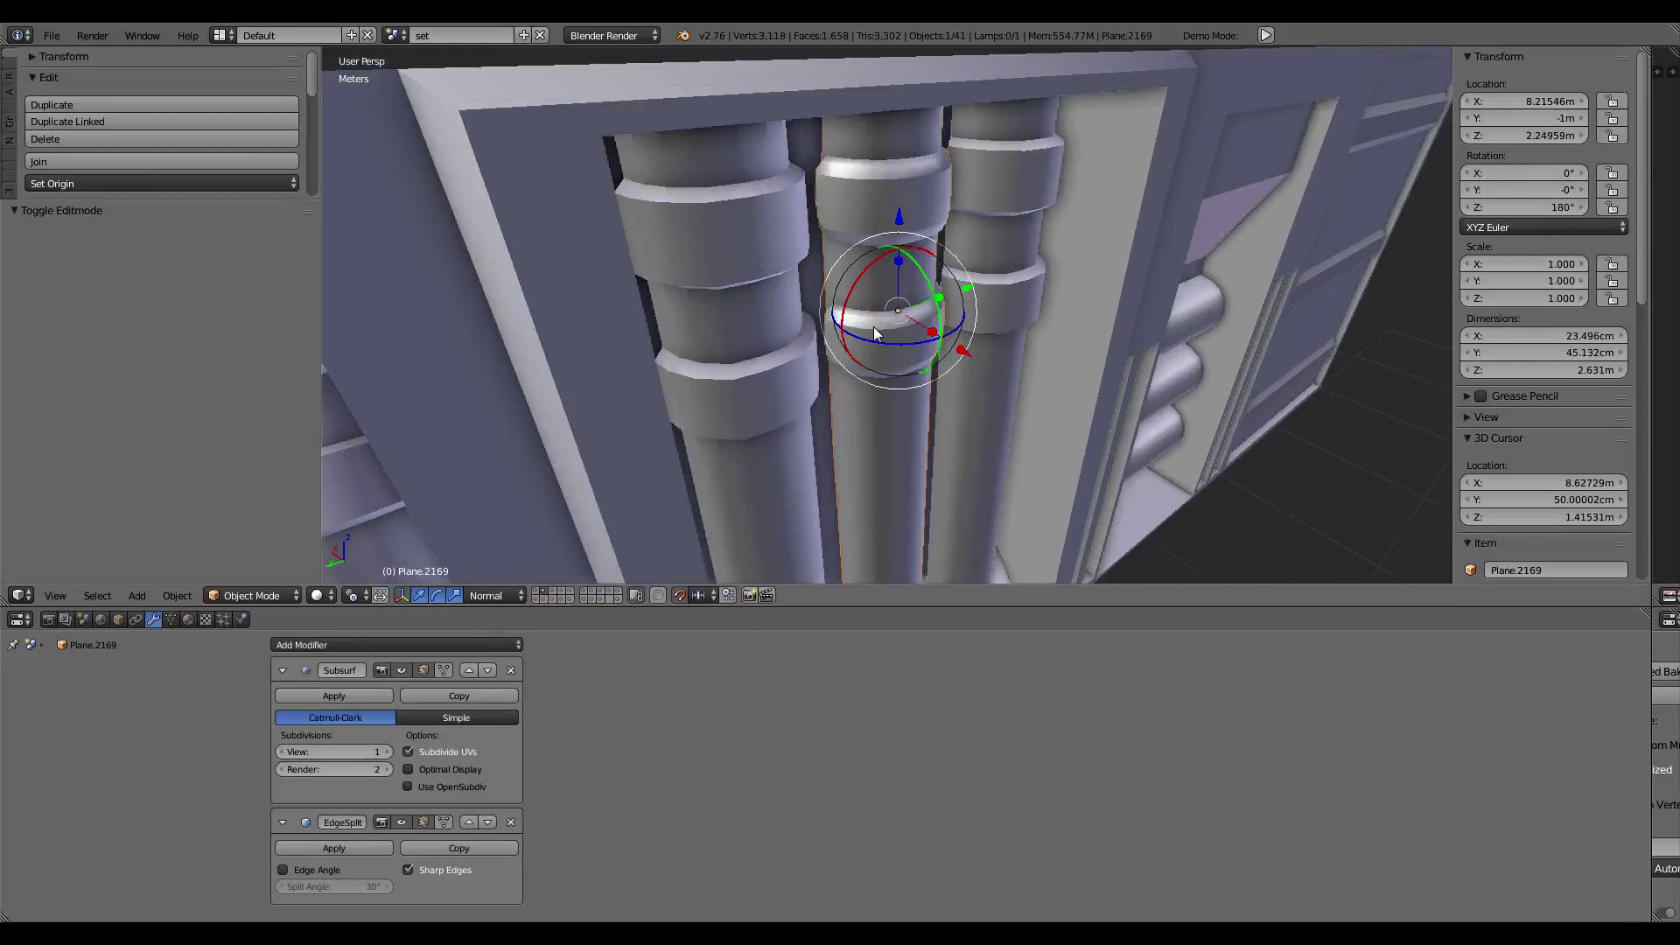
{"action": "key", "text": "KP_Divide"}
Step: Delete four faces on the isolated pipe's rings in face select mode
{"action": "key", "text": "Tab"}
{"action": "left_click", "coordinate": [539, 595]}
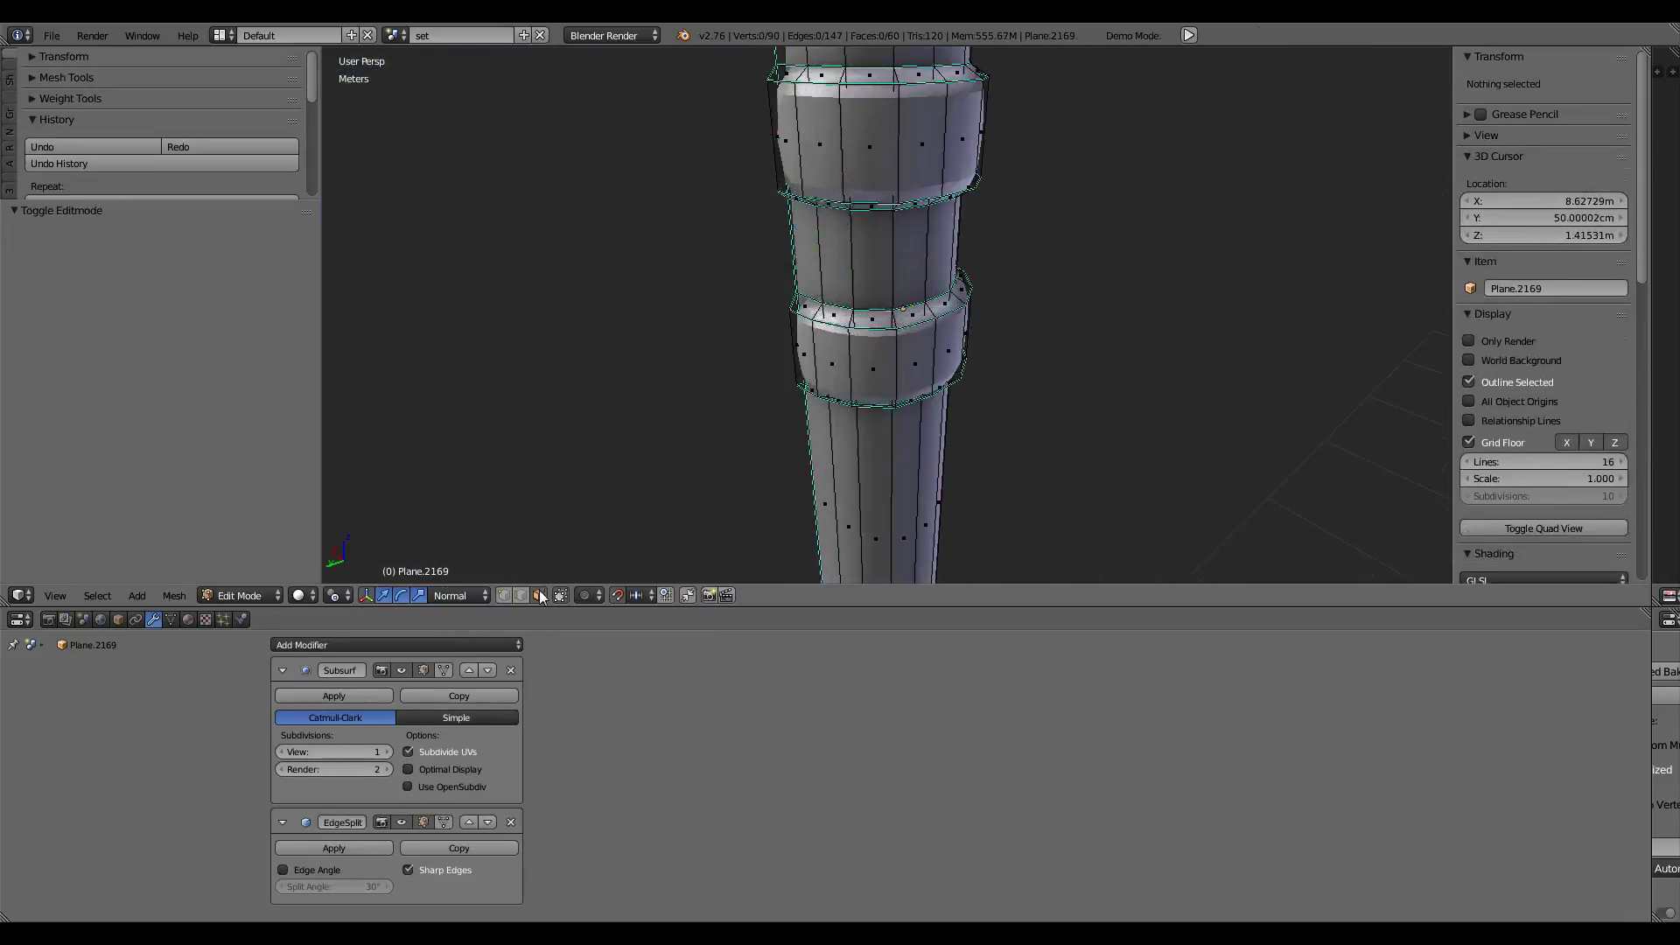
{"action": "middle_click_drag", "start_coordinate": [787, 350], "coordinate": [888, 368]}
{"action": "left_click", "coordinate": [887, 368]}
{"action": "left_click", "coordinate": [884, 188], "text": "shift"}
{"action": "mouse_move", "coordinate": [814, 192]}
{"action": "middle_mouse_down"}
{"action": "mouse_move", "coordinate": [1038, 142]}
{"action": "mouse_move", "coordinate": [919, 129]}
{"action": "middle_mouse_up"}
{"action": "left_click", "coordinate": [870, 140], "text": "shift"}
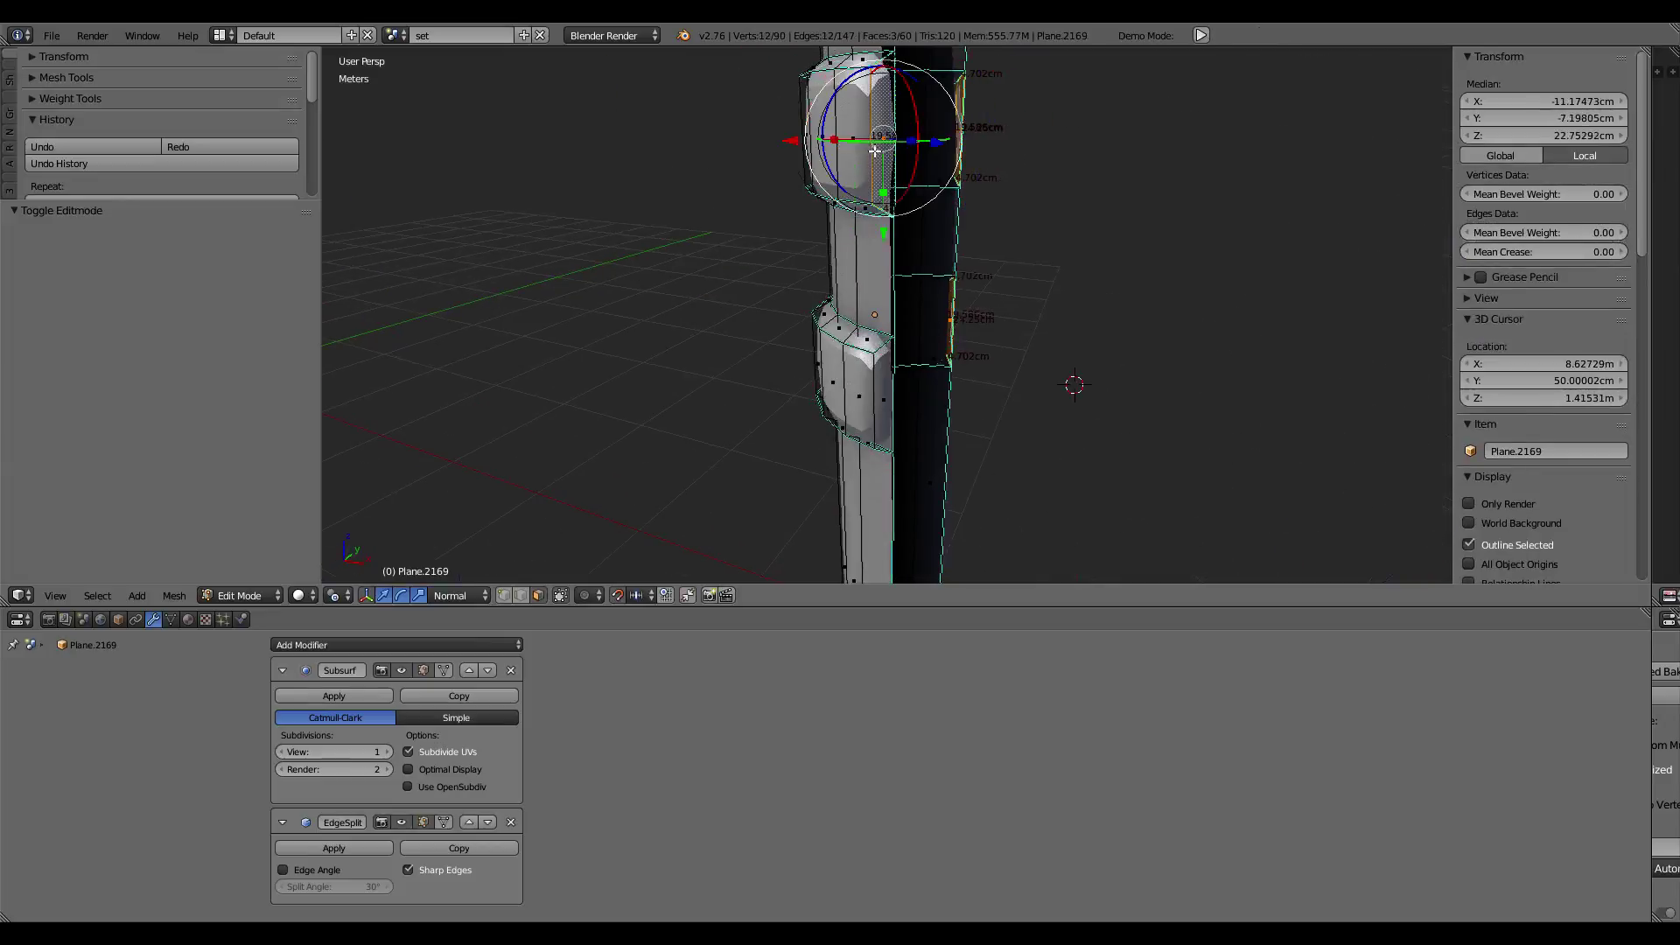
{"action": "left_click", "coordinate": [874, 382], "text": "shift"}
{"action": "key", "text": "x"}
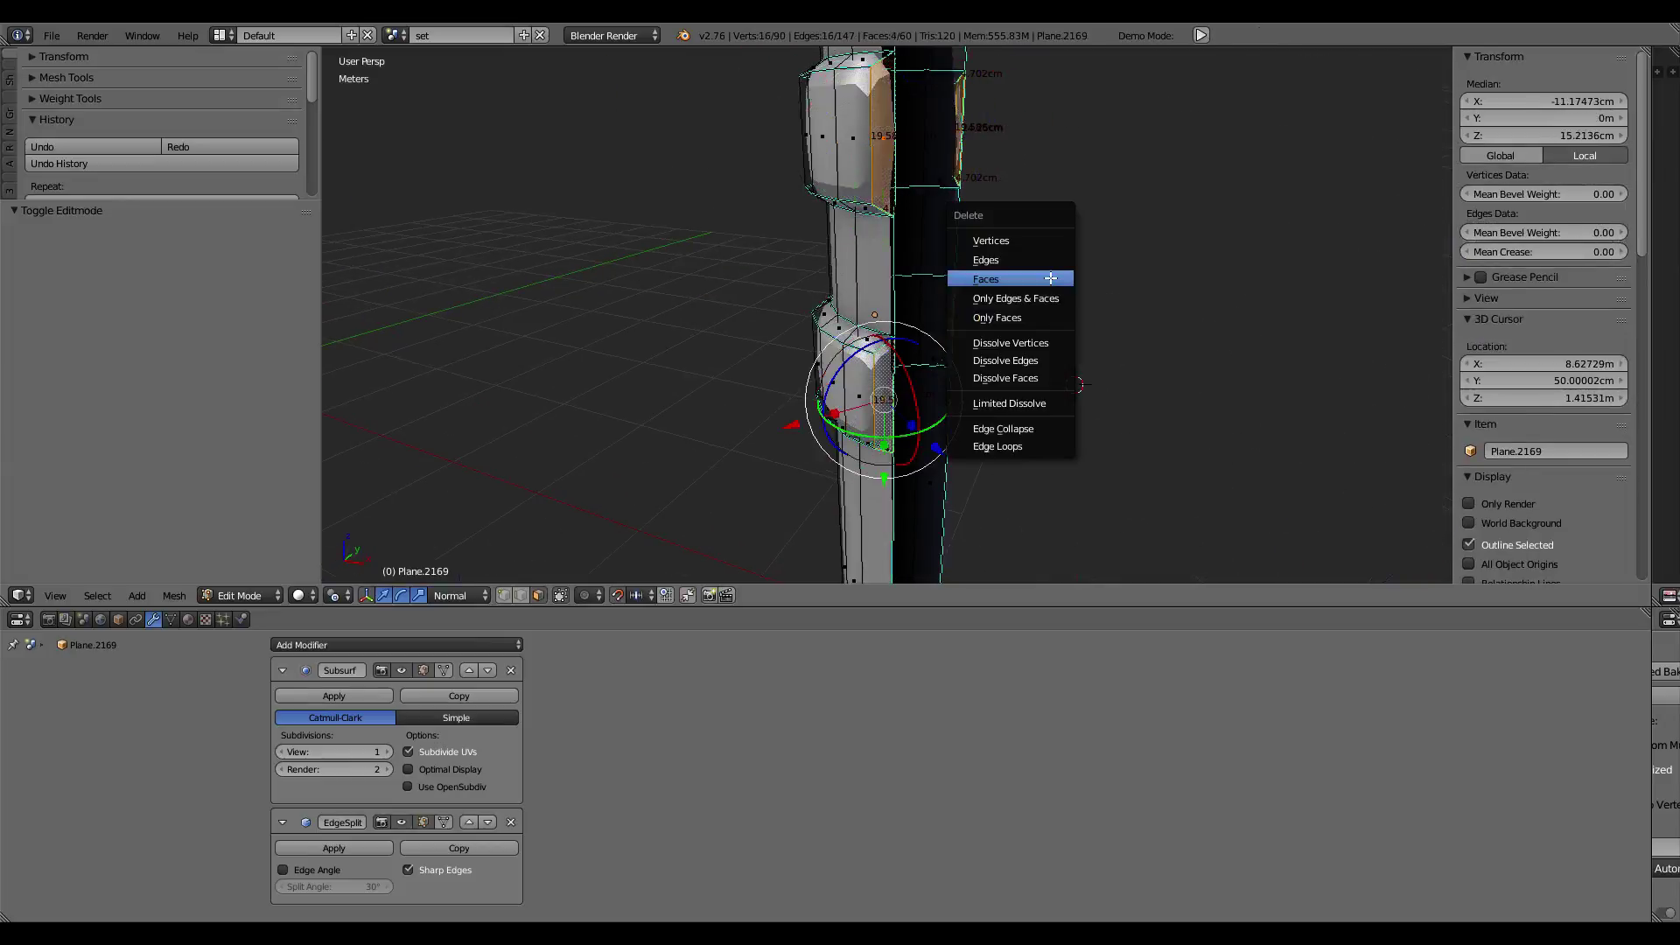
{"action": "left_click", "coordinate": [1050, 275]}
Step: Select the edge loops bordering the middle and top rings and mark them sharp
{"action": "mouse_move", "coordinate": [1050, 277]}
{"action": "middle_mouse_down"}
{"action": "mouse_move", "coordinate": [788, 257]}
{"action": "mouse_move", "coordinate": [690, 292]}
{"action": "mouse_move", "coordinate": [722, 461]}
{"action": "middle_mouse_up"}
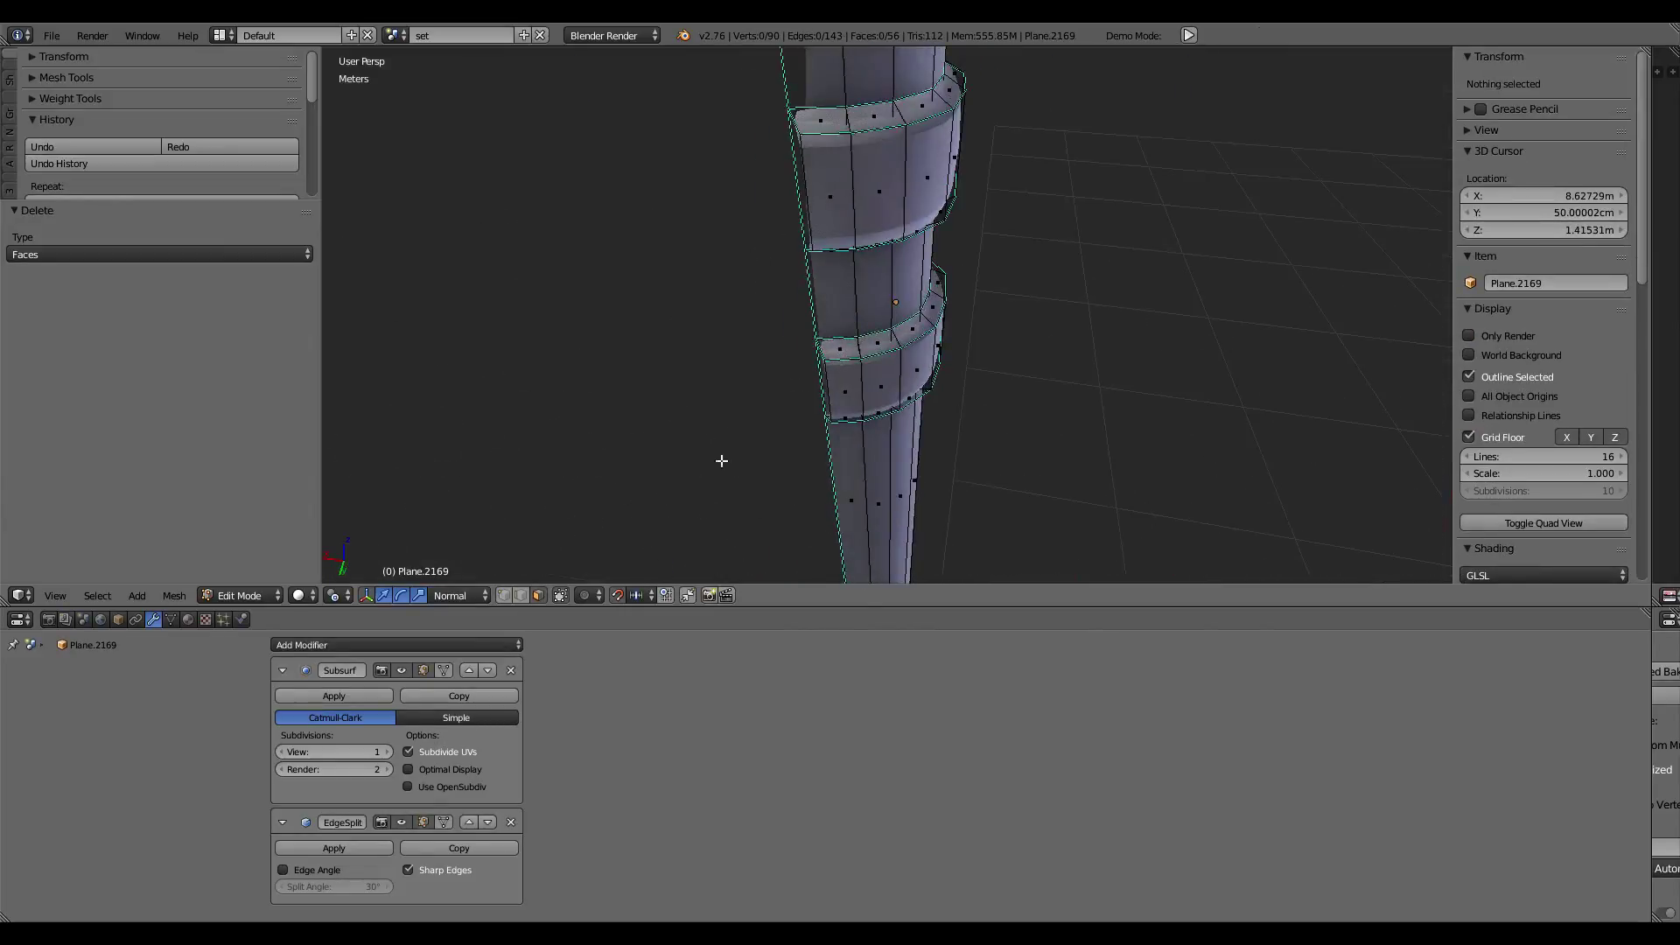
{"action": "mouse_move", "coordinate": [802, 376]}
{"action": "middle_mouse_down"}
{"action": "mouse_move", "coordinate": [806, 270]}
{"action": "mouse_move", "coordinate": [840, 311]}
{"action": "middle_mouse_up"}
{"action": "right_click", "coordinate": [879, 318], "text": "alt"}
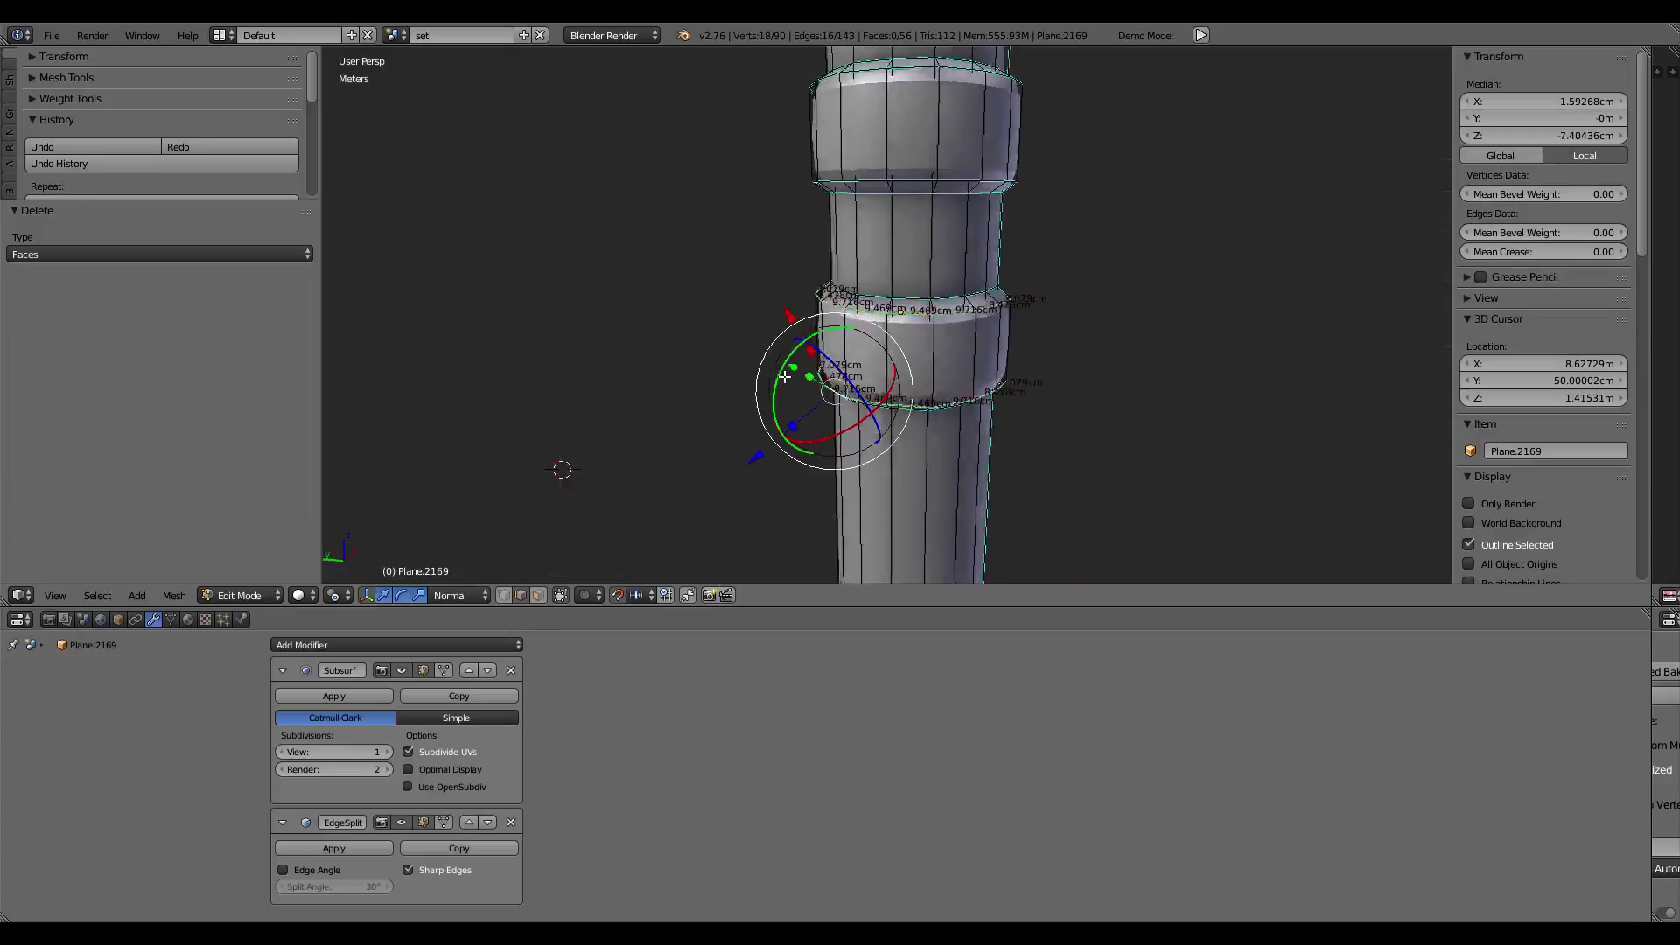
{"action": "middle_click_drag", "start_coordinate": [871, 396], "coordinate": [881, 251]}
{"action": "right_click", "coordinate": [882, 251], "text": "ctrl"}
{"action": "right_click", "coordinate": [893, 214], "text": "alt"}
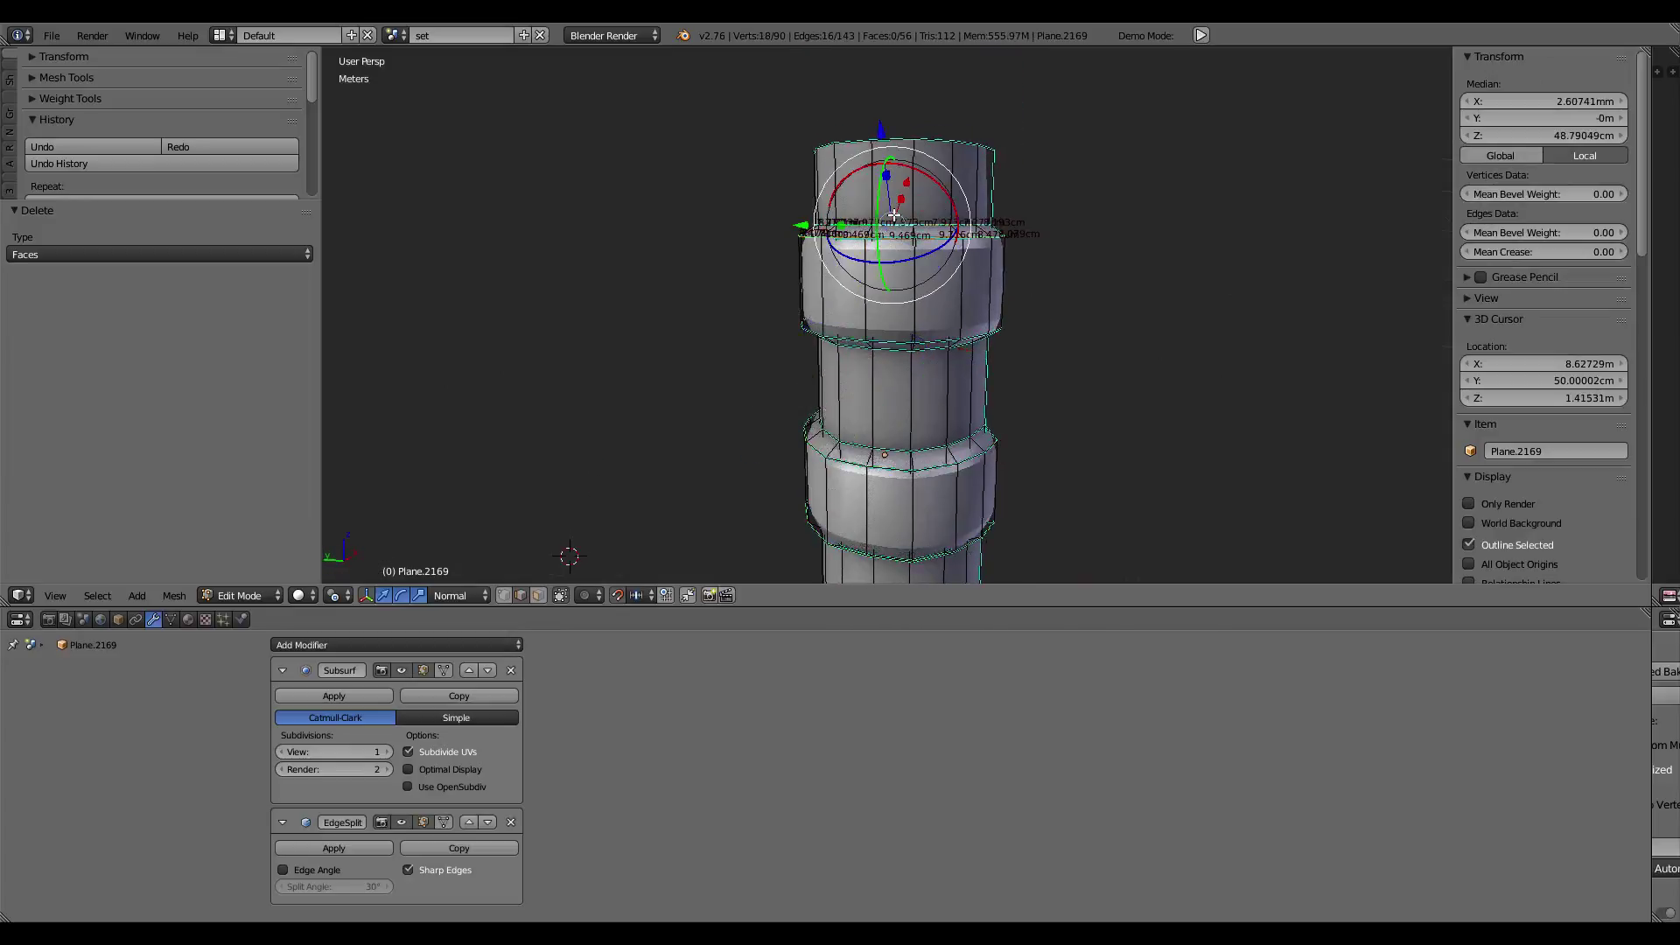
{"action": "right_click", "coordinate": [899, 455], "text": "alt+shift"}
{"action": "middle_click_drag", "start_coordinate": [899, 455], "coordinate": [897, 330]}
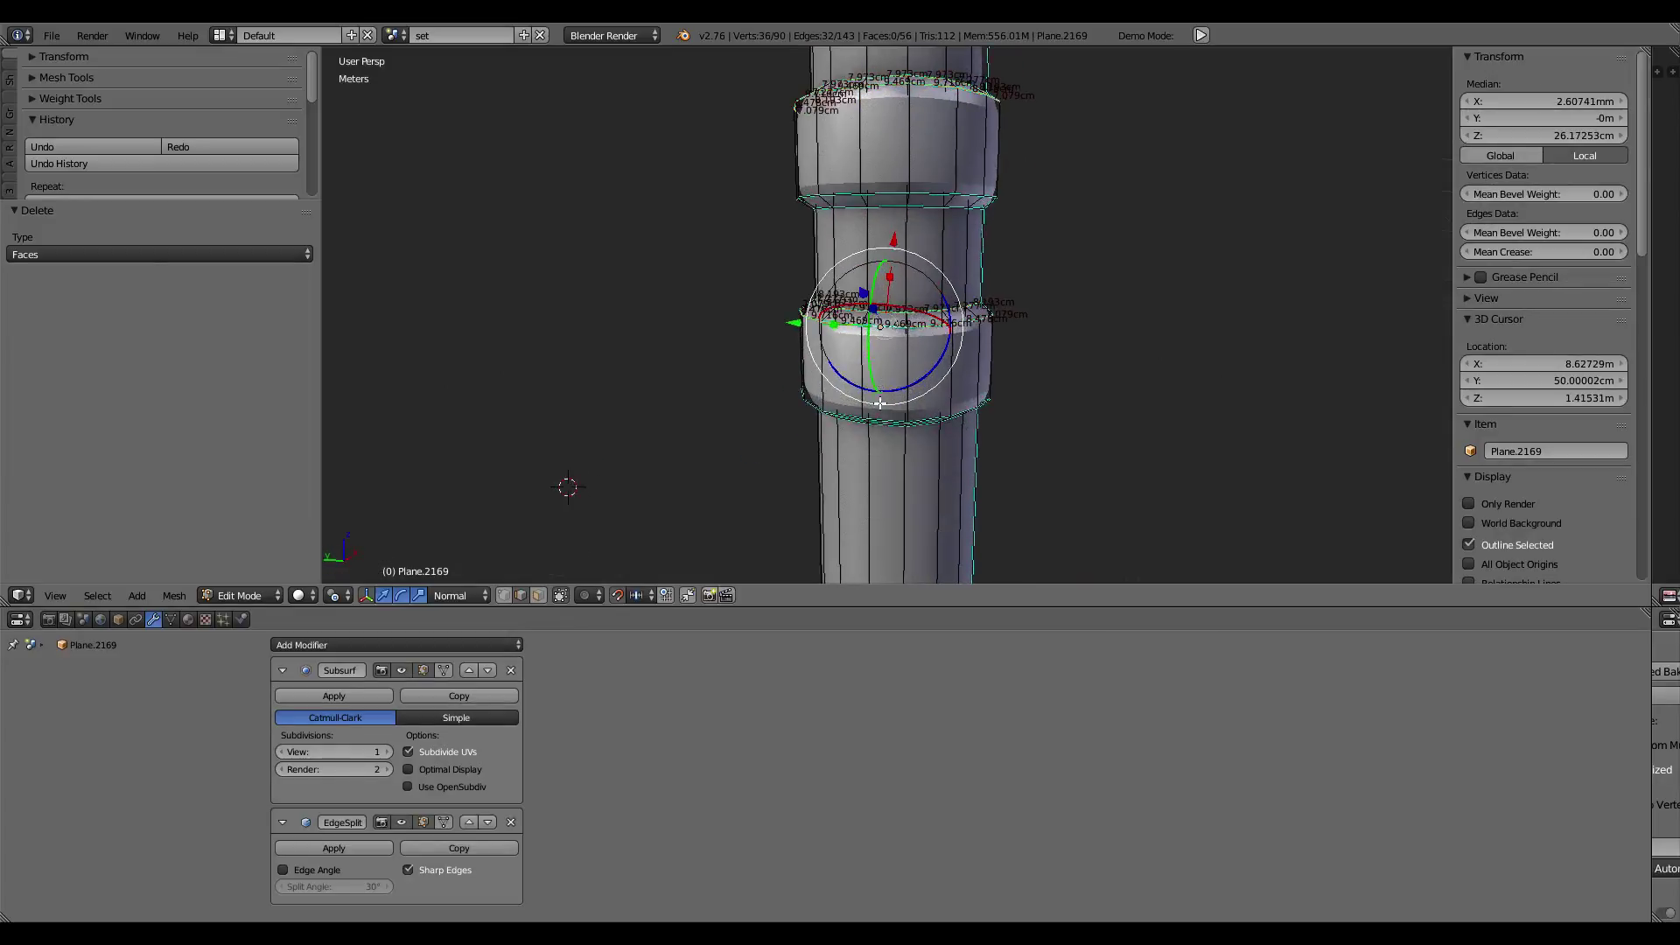
{"action": "key", "text": "ctrl+e"}
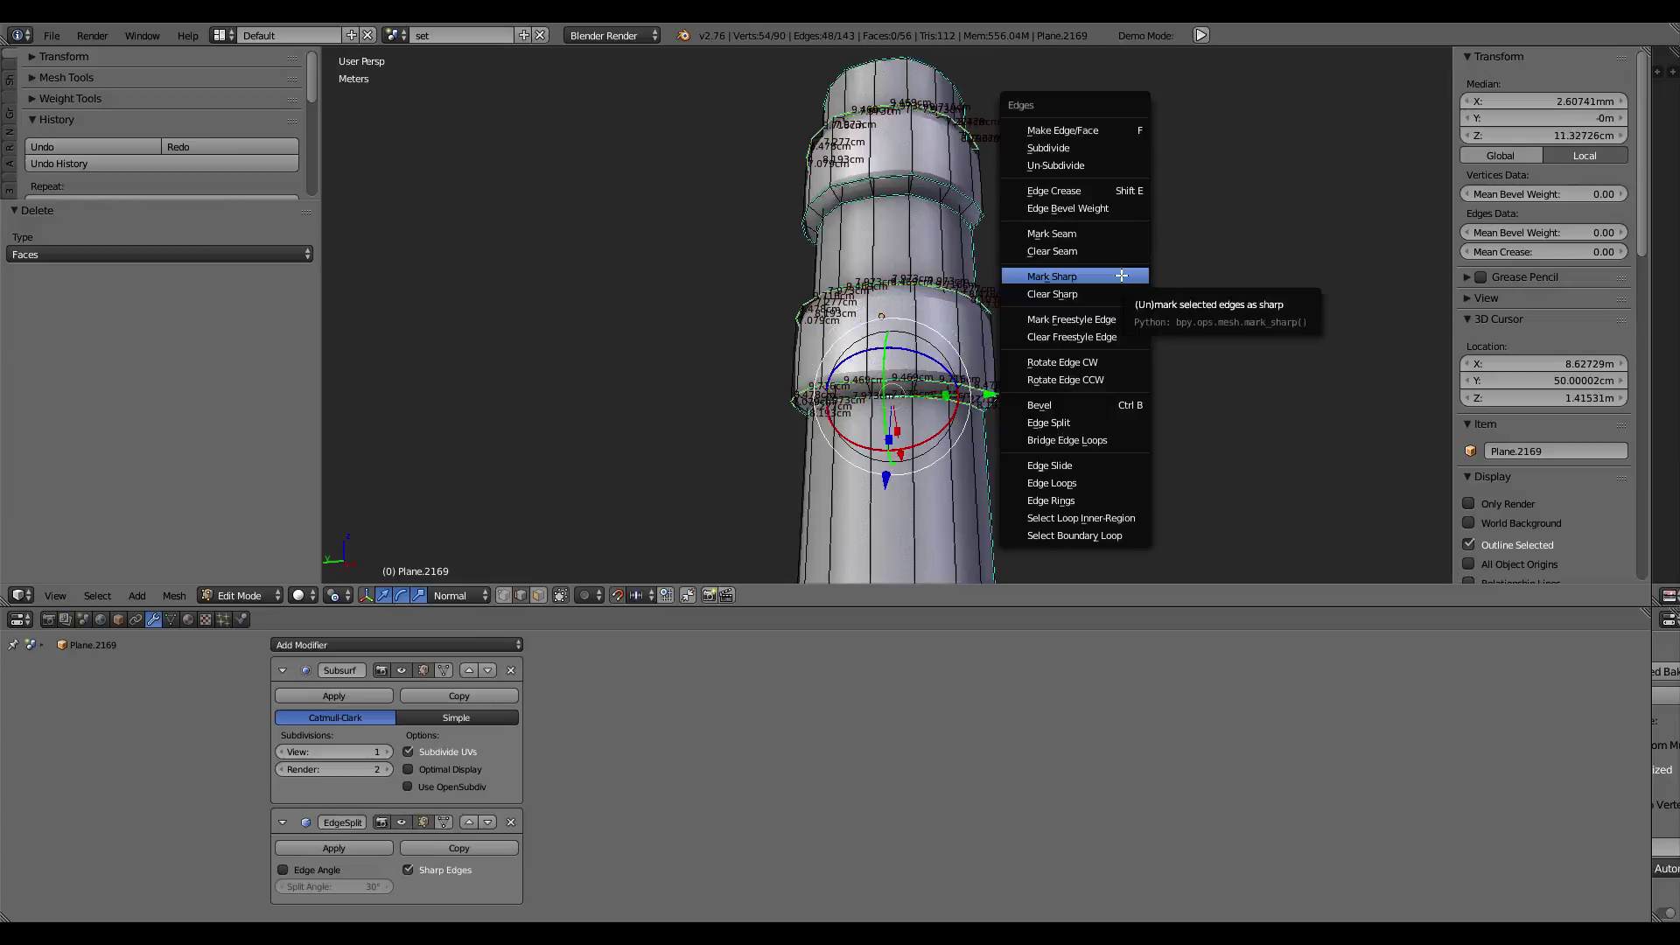
{"action": "left_click", "coordinate": [1072, 272]}
Step: Select all of the pipe's geometry, then narrow it to its boundary loops with Select Boundary Loop
{"action": "middle_click_drag", "start_coordinate": [917, 302], "coordinate": [950, 302]}
{"action": "key", "text": "a"}
{"action": "key", "text": "ctrl+e"}
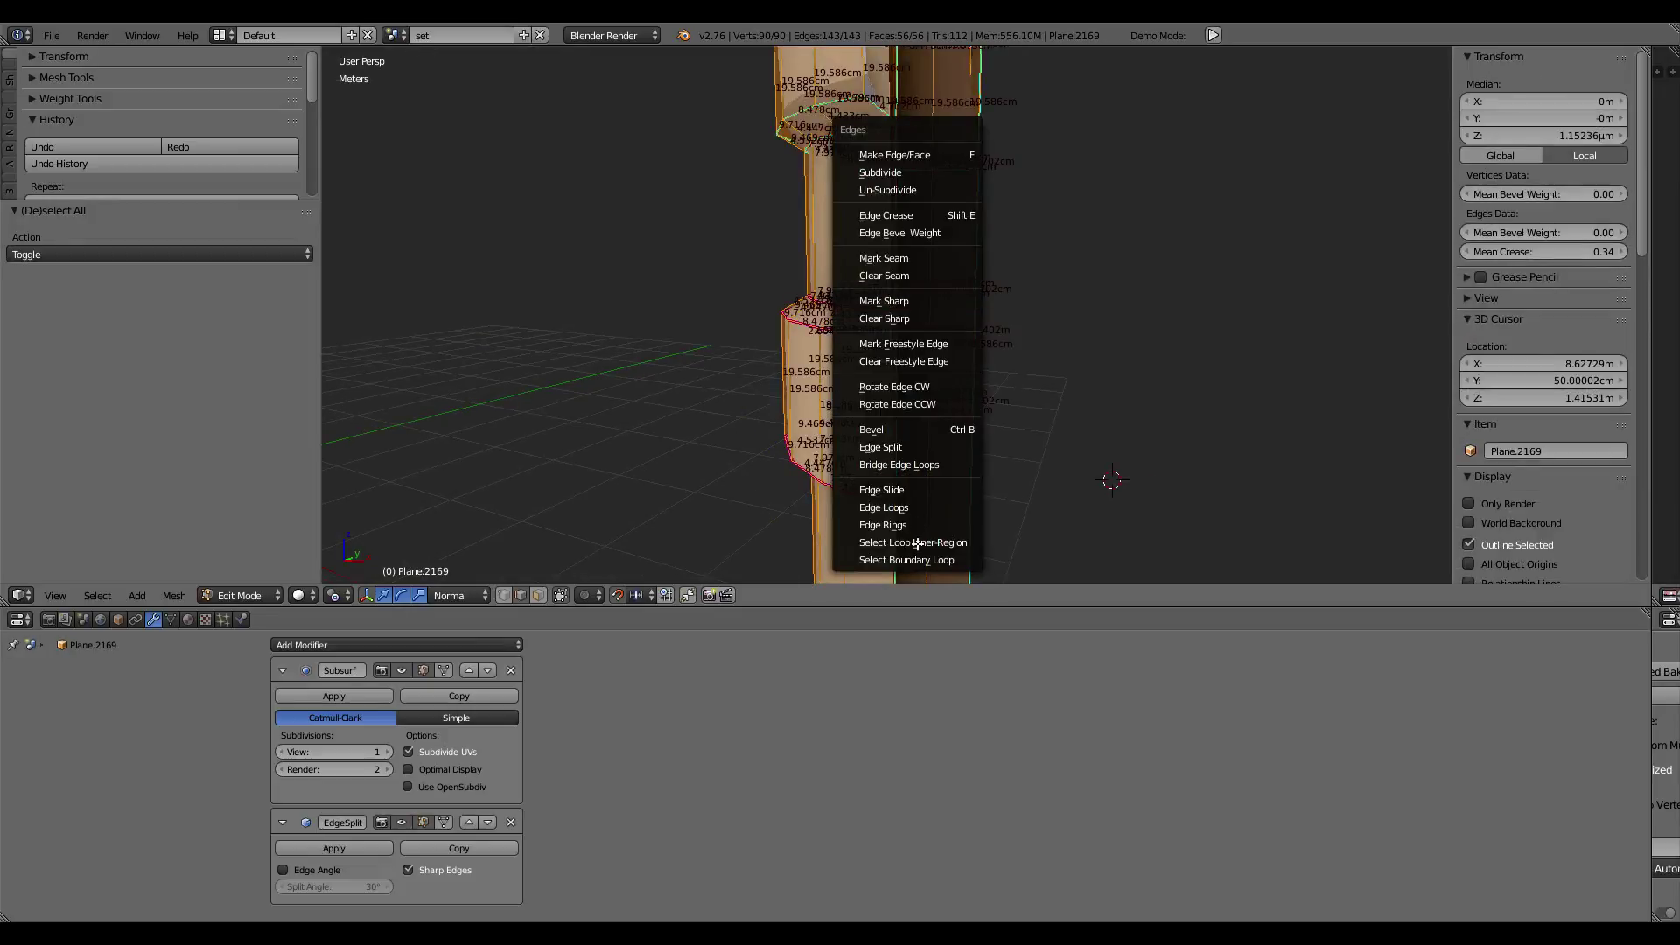
{"action": "left_click", "coordinate": [912, 561]}
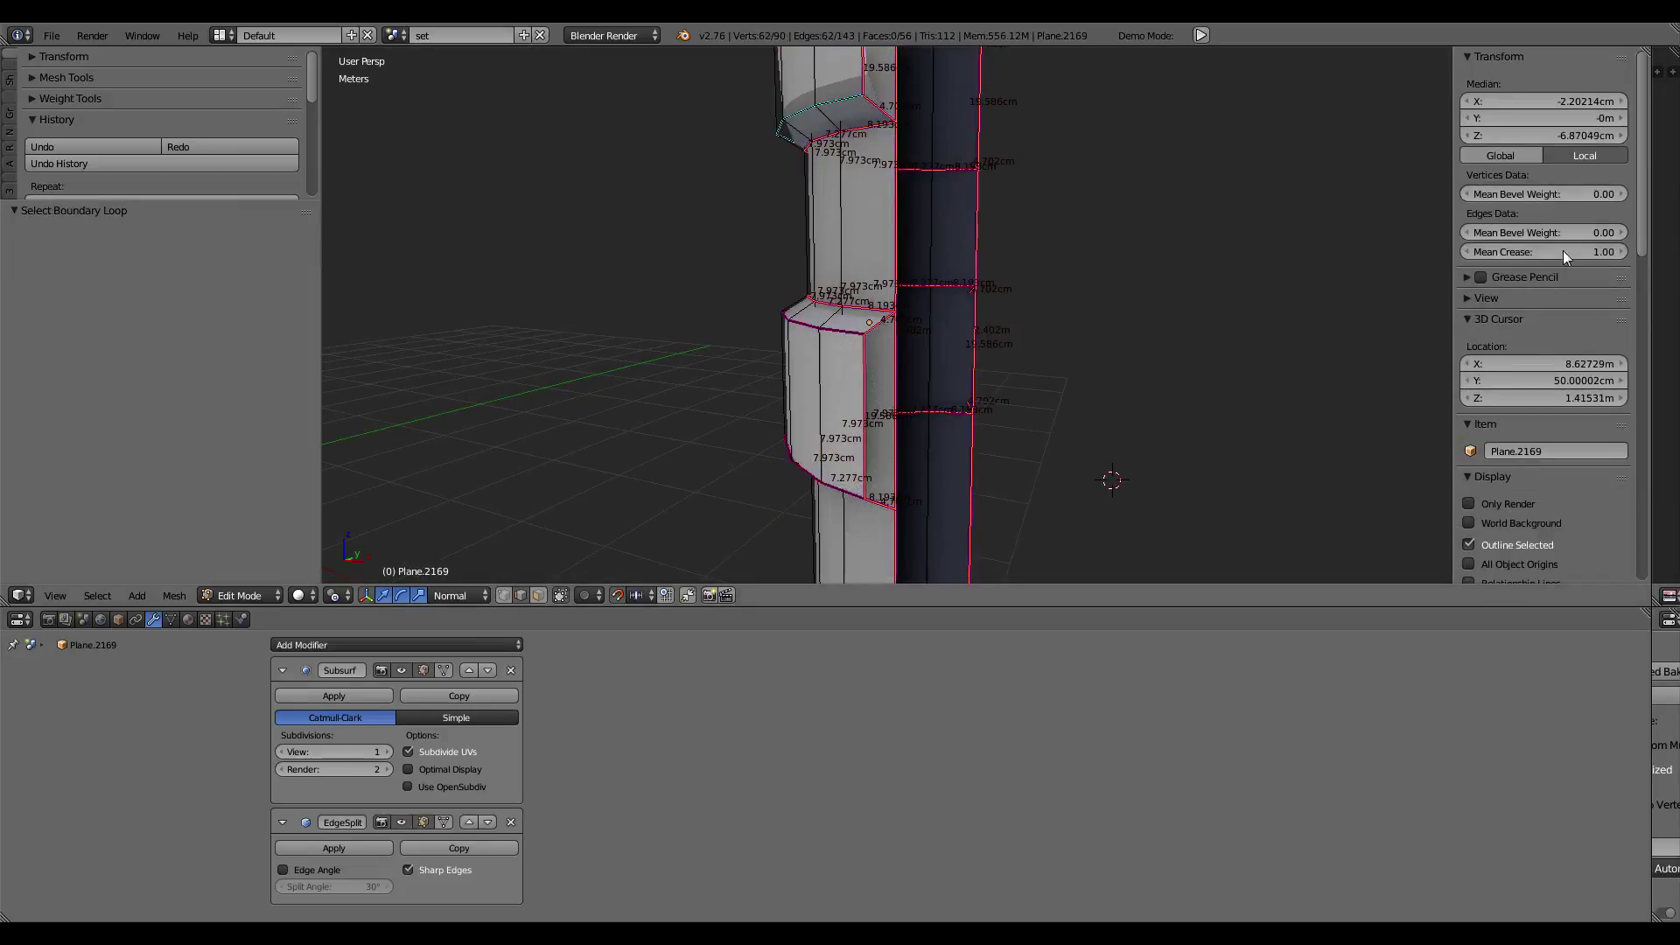
{"action": "scroll", "coordinate": [1055, 275], "scroll_direction": "down", "scroll_amount": 3}
{"action": "middle_click_drag", "start_coordinate": [1056, 275], "coordinate": [700, 272]}
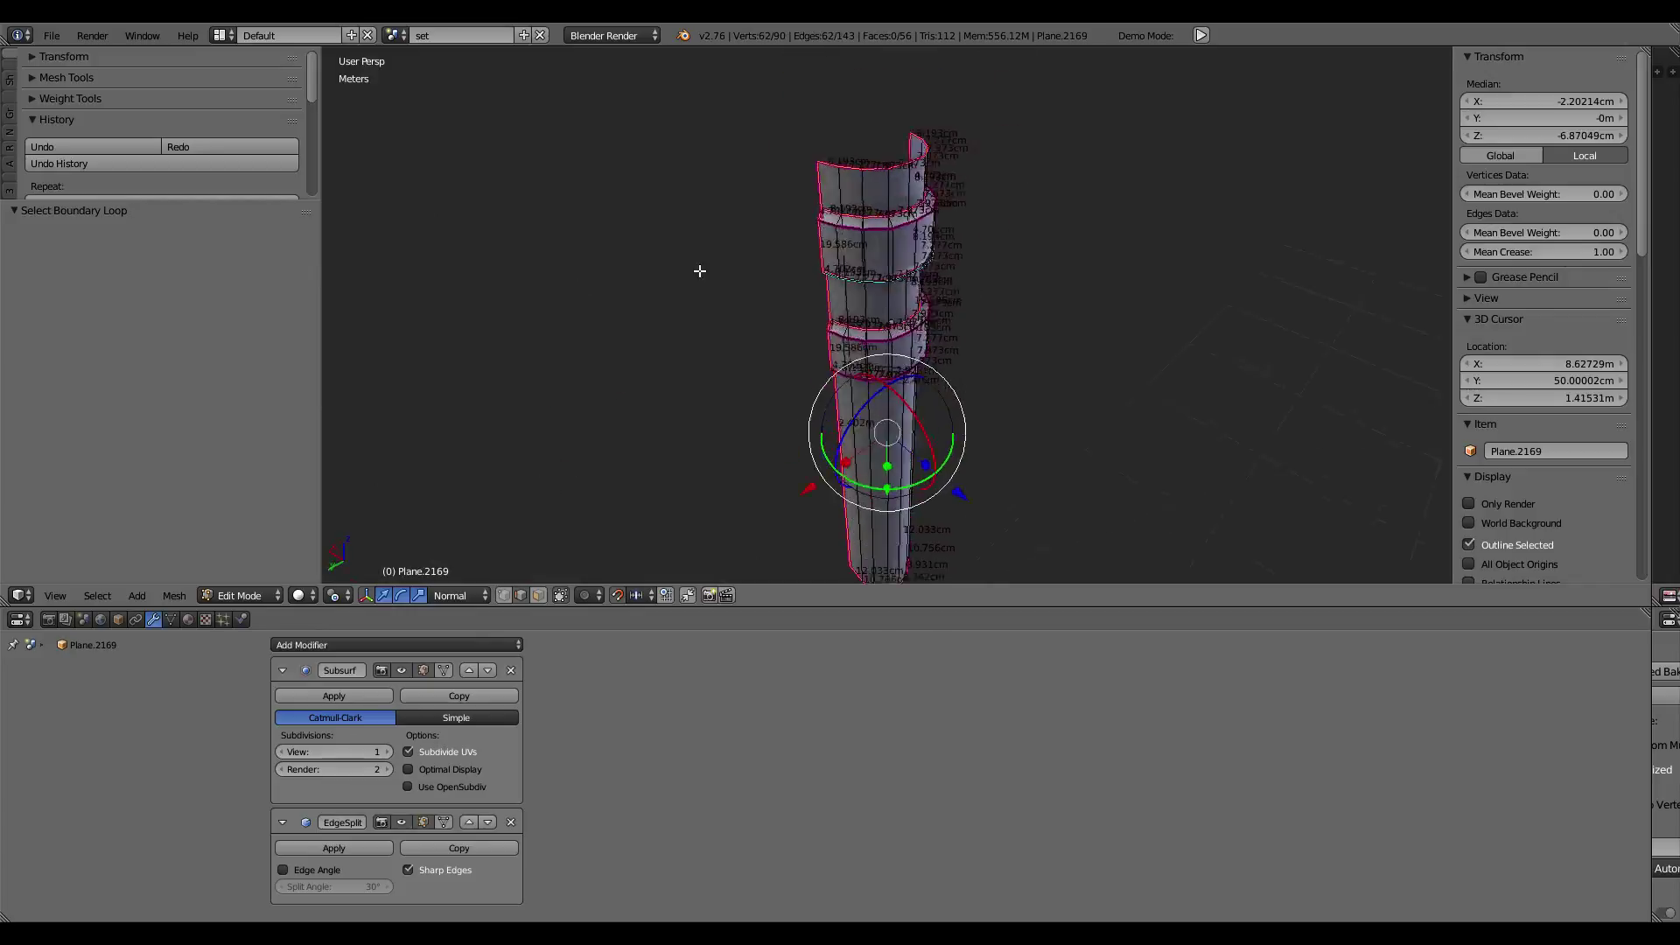
{"action": "scroll", "coordinate": [700, 272], "scroll_direction": "up", "scroll_amount": 4}
{"action": "scroll", "coordinate": [713, 143], "scroll_direction": "up", "scroll_amount": 2}
Step: Give the pipe's ring loops a full 1.00 edge crease
{"action": "left_click", "coordinate": [844, 238], "text": "alt"}
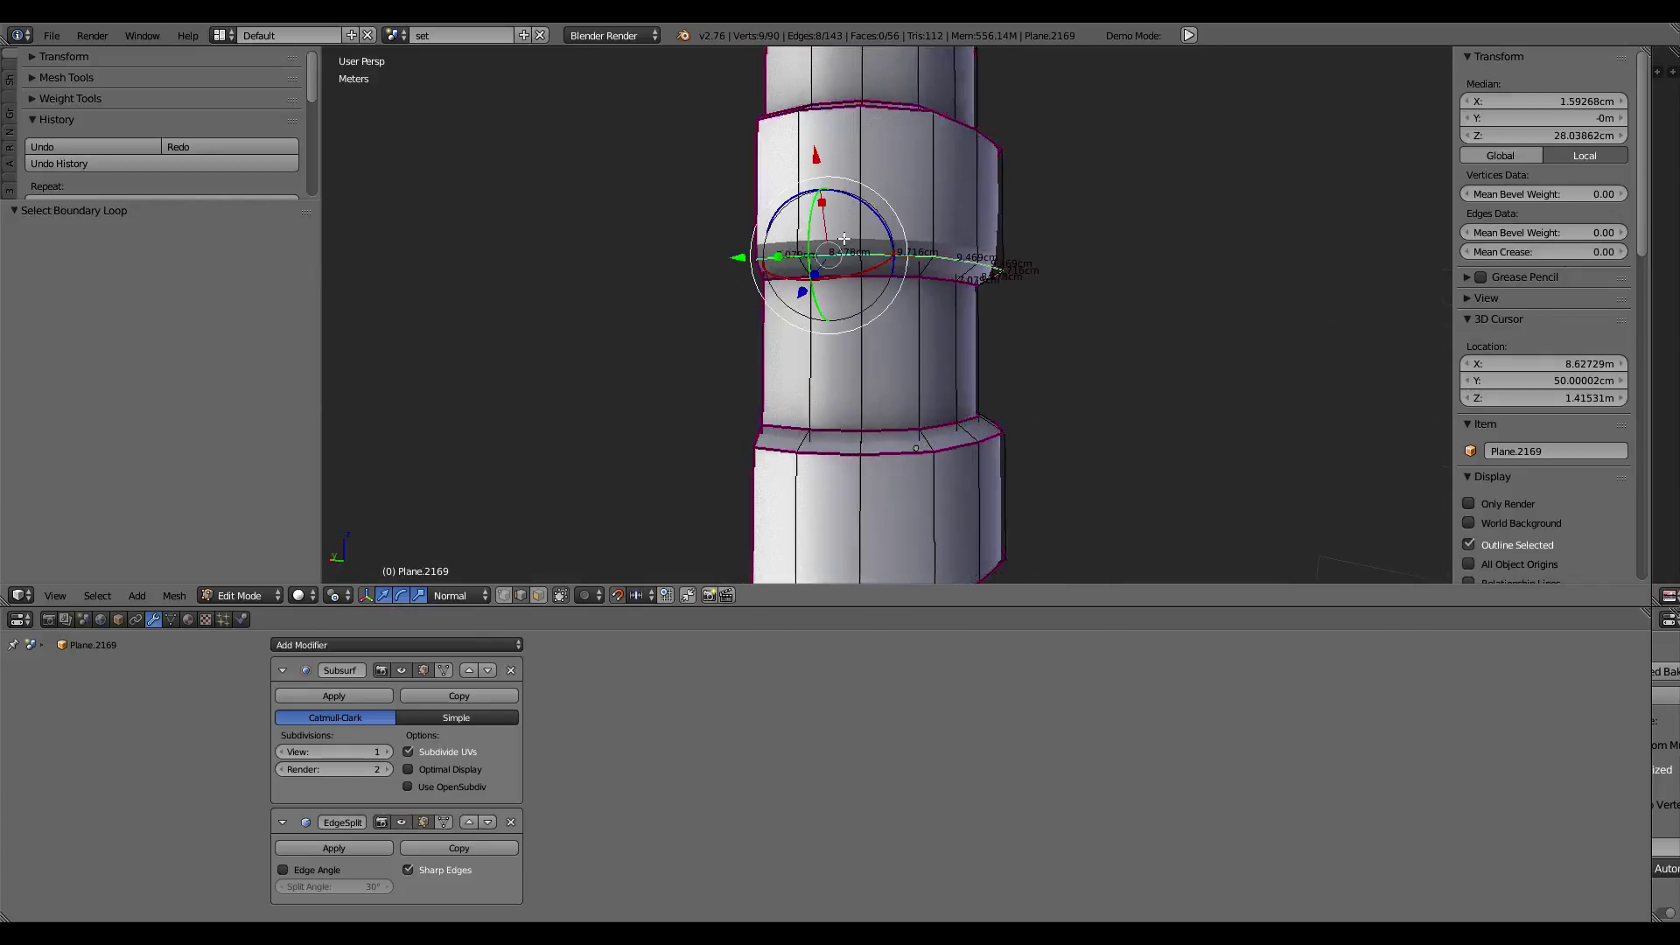
{"action": "left_click_drag", "start_coordinate": [1562, 250], "coordinate": [1563, 251]}
{"action": "middle_click_drag", "start_coordinate": [1181, 227], "coordinate": [1175, 293]}
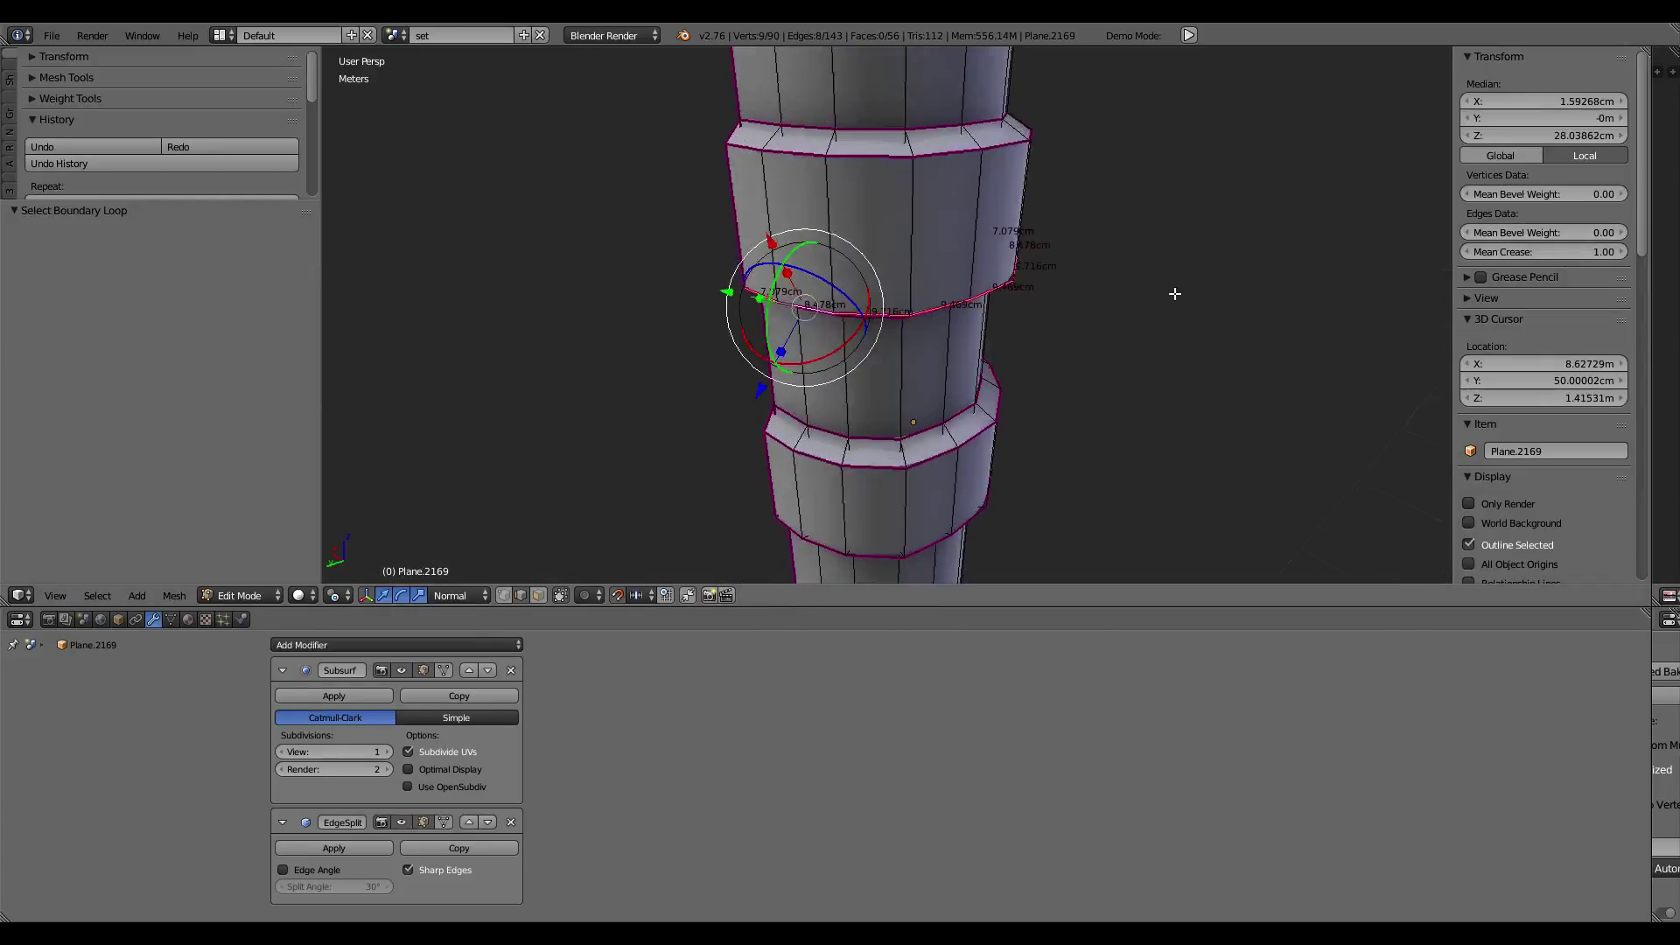
{"action": "left_click", "coordinate": [961, 172], "text": "alt"}
{"action": "mouse_move", "coordinate": [965, 244]}
{"action": "middle_mouse_down"}
{"action": "mouse_move", "coordinate": [901, 130]}
{"action": "mouse_move", "coordinate": [902, 175]}
{"action": "middle_mouse_up"}
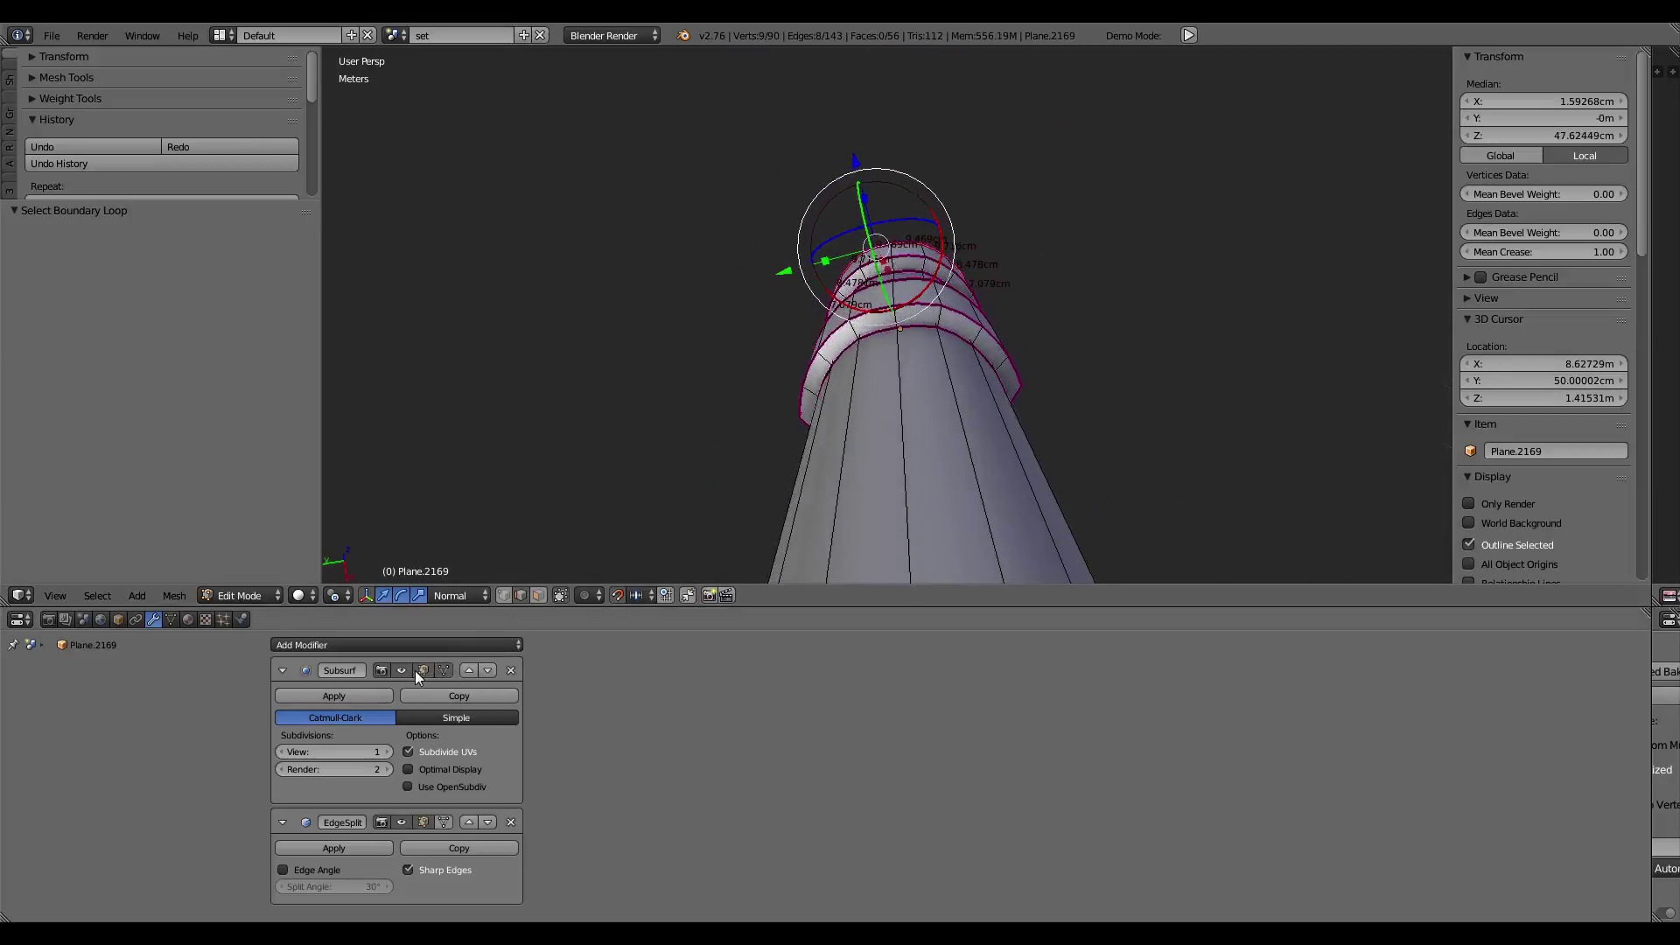
{"action": "mouse_move", "coordinate": [770, 315]}
{"action": "middle_mouse_down"}
{"action": "mouse_move", "coordinate": [781, 289]}
{"action": "mouse_move", "coordinate": [875, 367]}
{"action": "mouse_move", "coordinate": [795, 365]}
{"action": "mouse_move", "coordinate": [784, 145]}
{"action": "mouse_move", "coordinate": [888, 363]}
{"action": "middle_mouse_up"}
Step: Return to Object Mode and unhide the hidden wall panels with Alt+H
{"action": "key", "text": "Tab"}
{"action": "key", "text": "alt+h"}
{"action": "scroll", "coordinate": [855, 391], "scroll_direction": "down", "scroll_amount": 5}
Step: Select the middle pipe column and apply its Subsurf modifier
{"action": "key", "text": "a"}
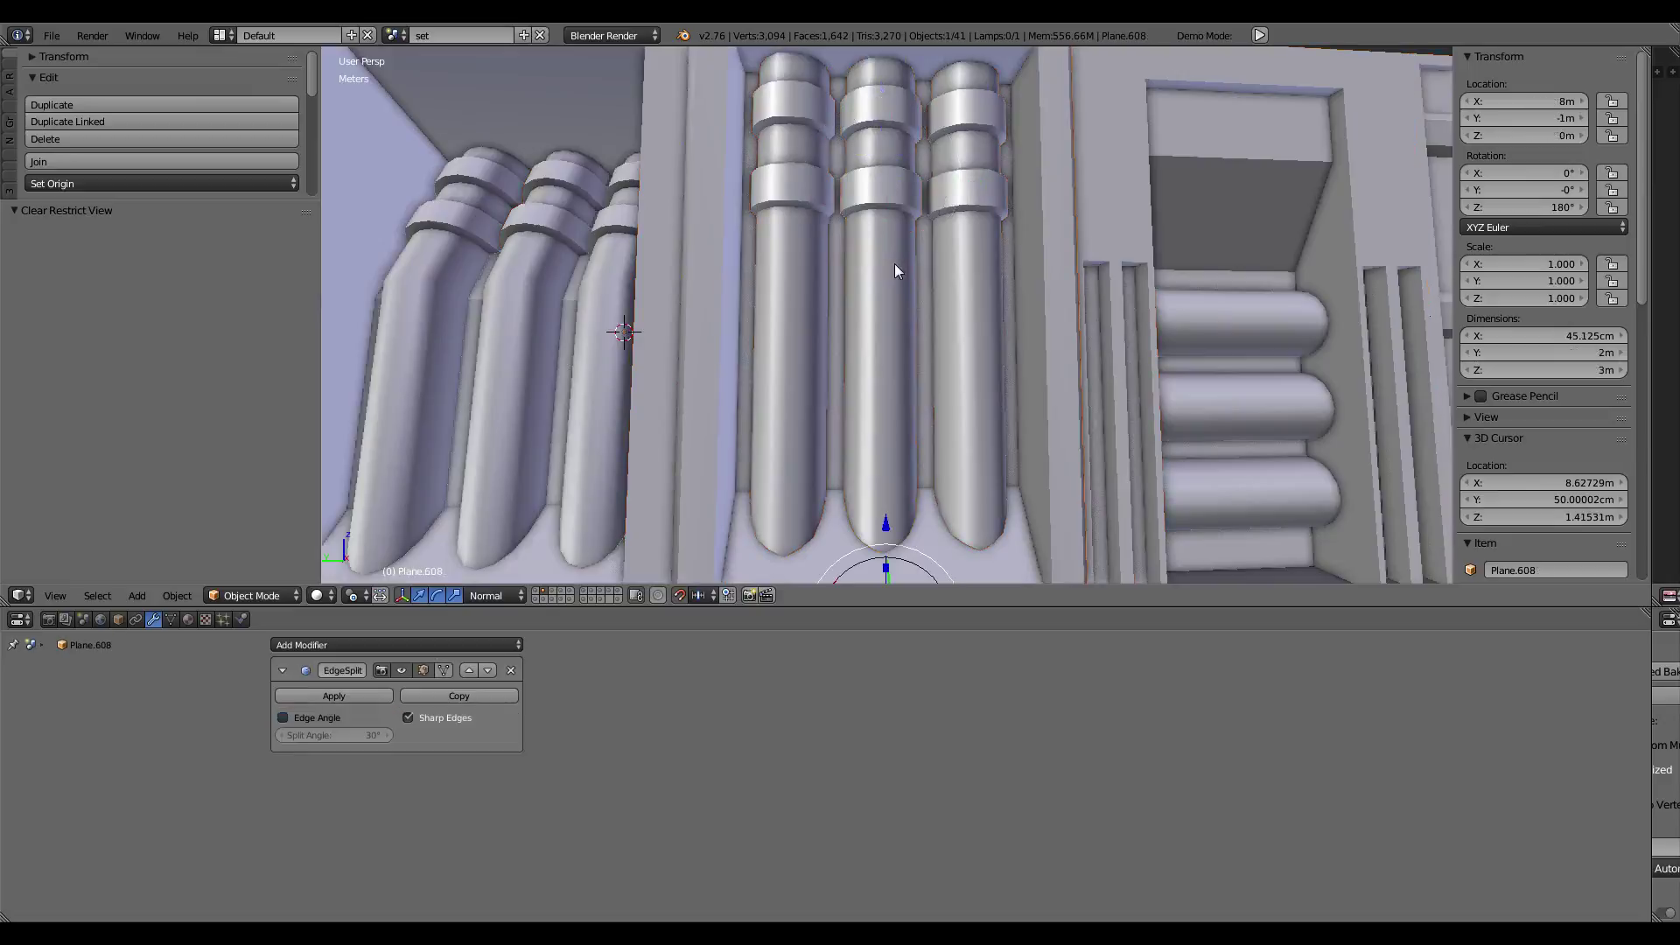
{"action": "right_click", "coordinate": [895, 264]}
{"action": "left_click", "coordinate": [343, 696]}
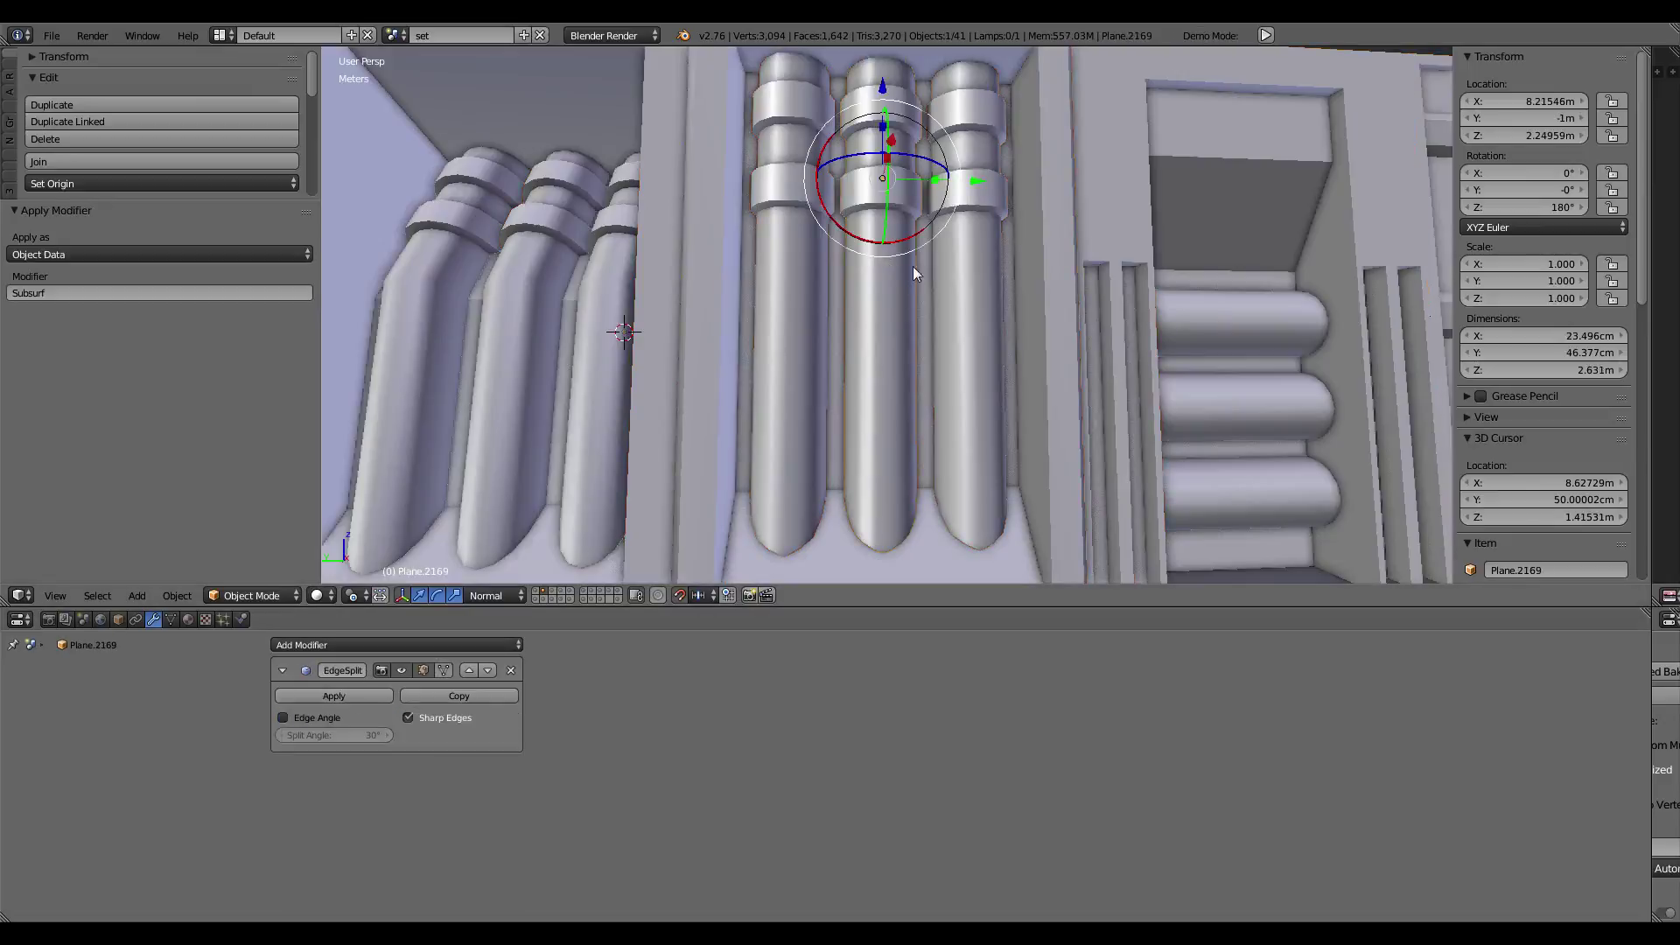
{"action": "key", "text": "Tab"}
Step: Inspect the subdivided mesh in Edit Mode on the middle and left pipe columns
{"action": "right_click", "coordinate": [886, 299], "text": "alt"}
{"action": "middle_click_drag", "start_coordinate": [886, 299], "coordinate": [887, 271]}
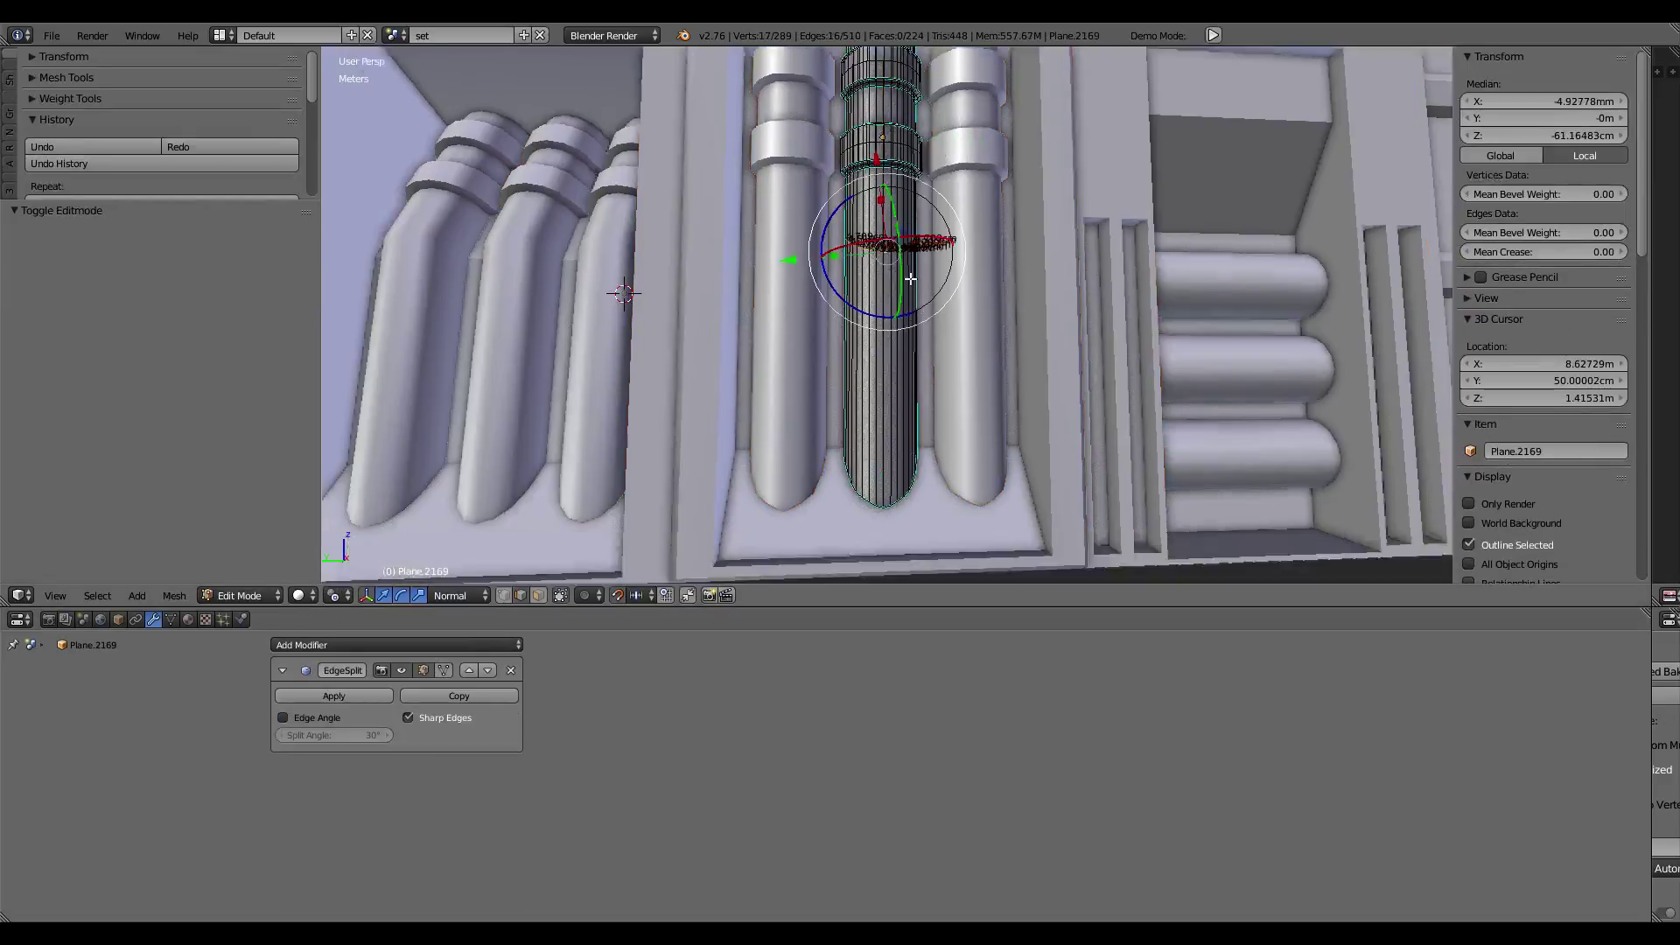
{"action": "scroll", "coordinate": [887, 271], "scroll_direction": "up", "scroll_amount": 3}
{"action": "scroll", "coordinate": [887, 263], "scroll_direction": "up", "scroll_amount": 2}
{"action": "mouse_move", "coordinate": [887, 350]}
{"action": "middle_mouse_down"}
{"action": "mouse_move", "coordinate": [924, 215]}
{"action": "mouse_move", "coordinate": [635, 438]}
{"action": "mouse_move", "coordinate": [569, 368]}
{"action": "middle_mouse_up"}
{"action": "key", "text": "Tab"}
{"action": "right_click", "coordinate": [560, 356]}
{"action": "key", "text": "Tab"}
{"action": "key", "text": "Tab"}
{"action": "right_click", "coordinate": [902, 292]}
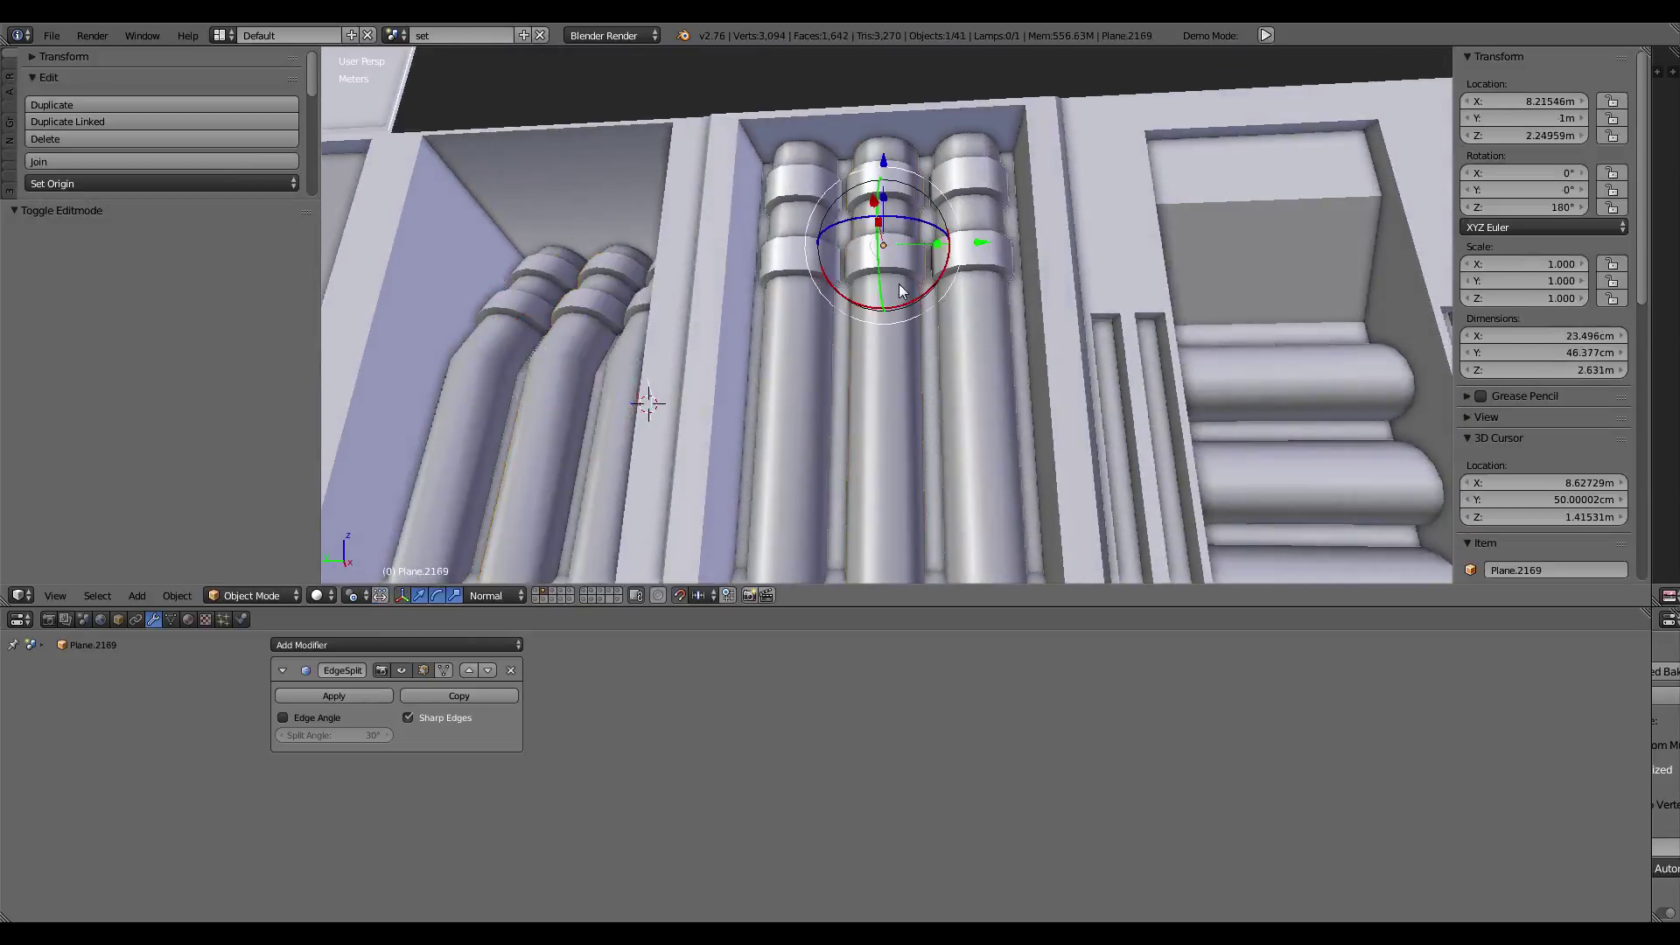
{"action": "key", "text": "Tab"}
{"action": "key", "text": "Tab"}
{"action": "scroll", "coordinate": [900, 289], "scroll_direction": "up", "scroll_amount": 2}
{"action": "key", "text": "Tab"}
{"action": "key", "text": "Tab"}
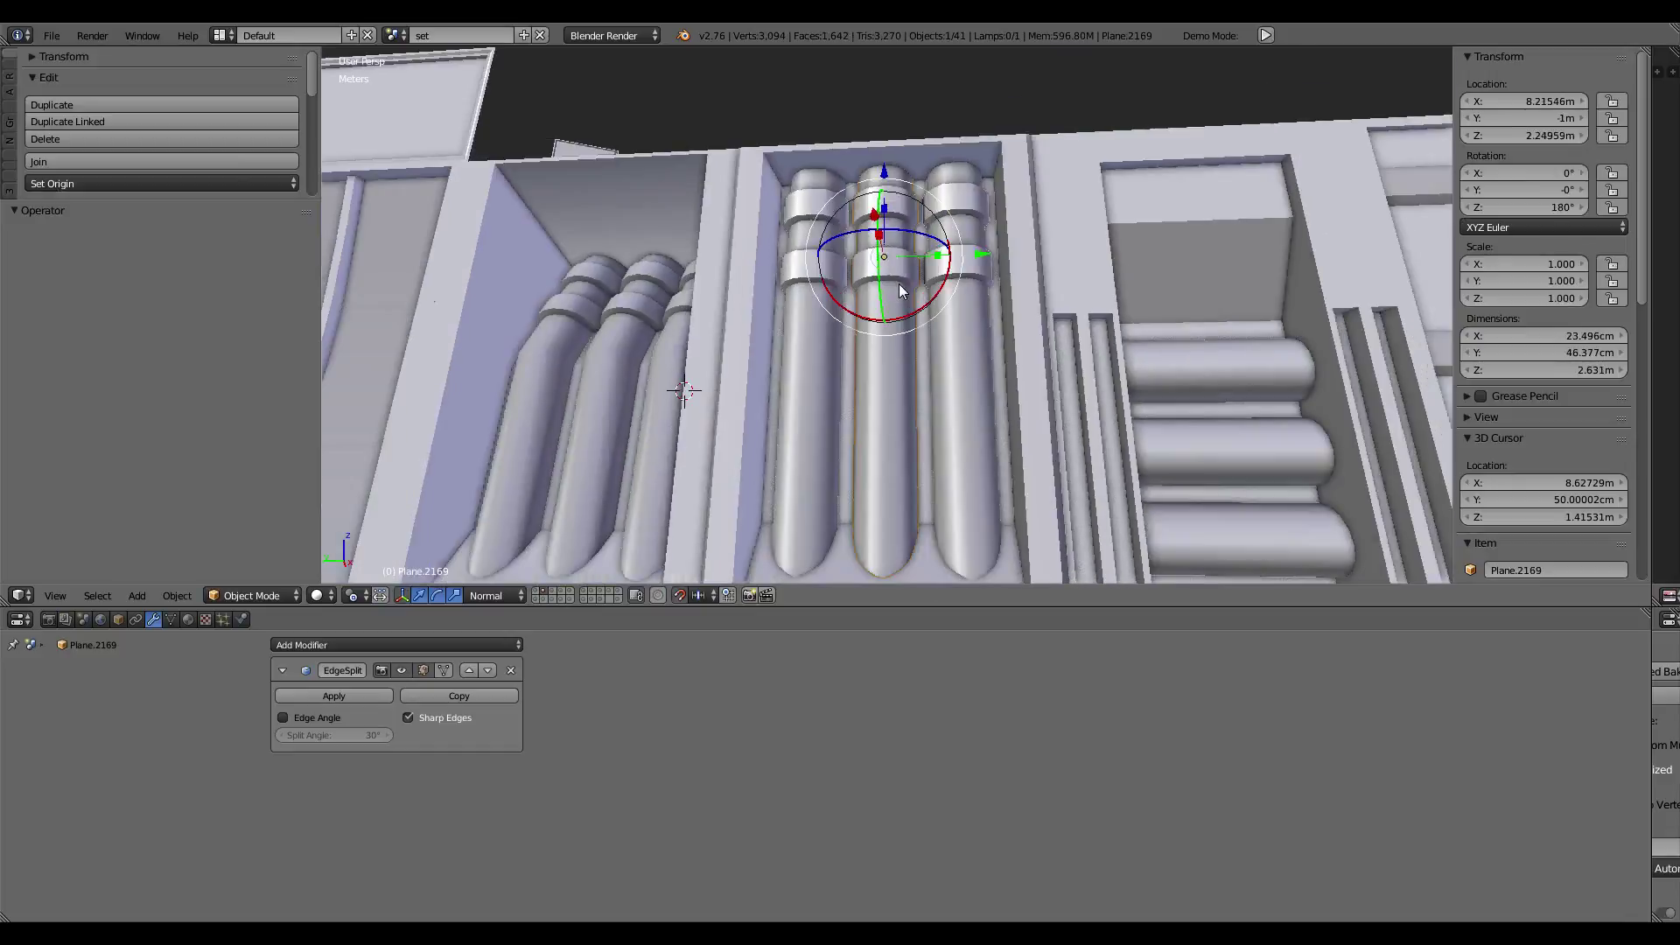
Step: Undo the Subsurf apply and isolate the middle pipe in local view for editing
{"action": "key", "text": "ctrl+1"}
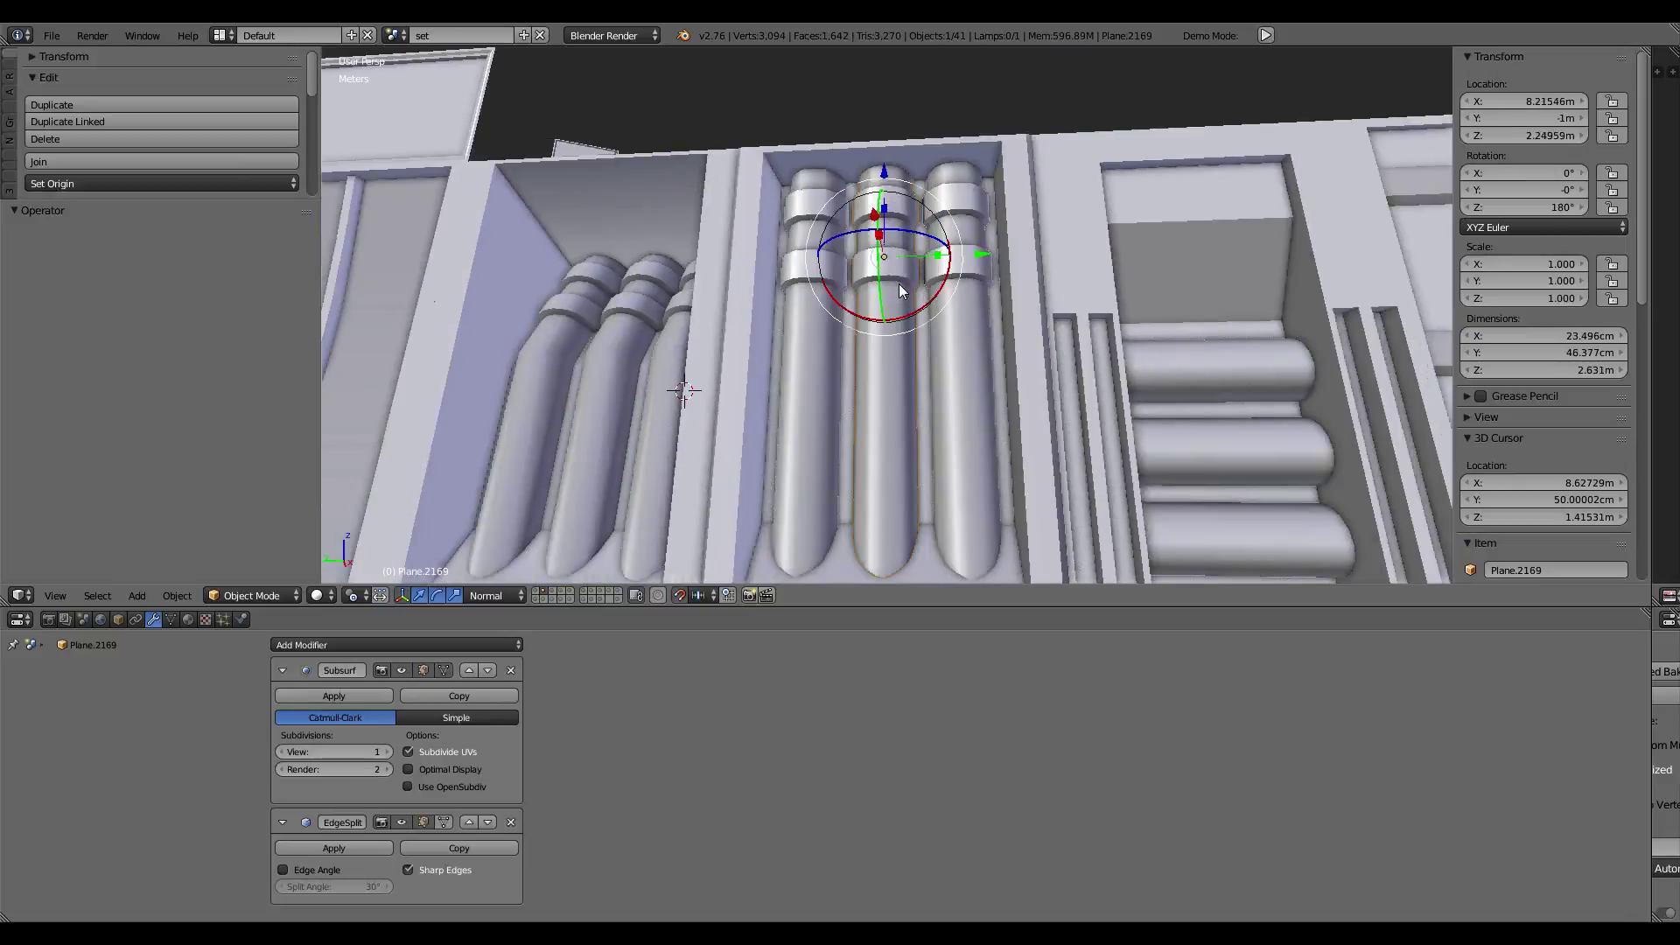
{"action": "key", "text": "ctrl+z"}
{"action": "key", "text": "ctrl+1"}
{"action": "key", "text": "KP_Divide"}
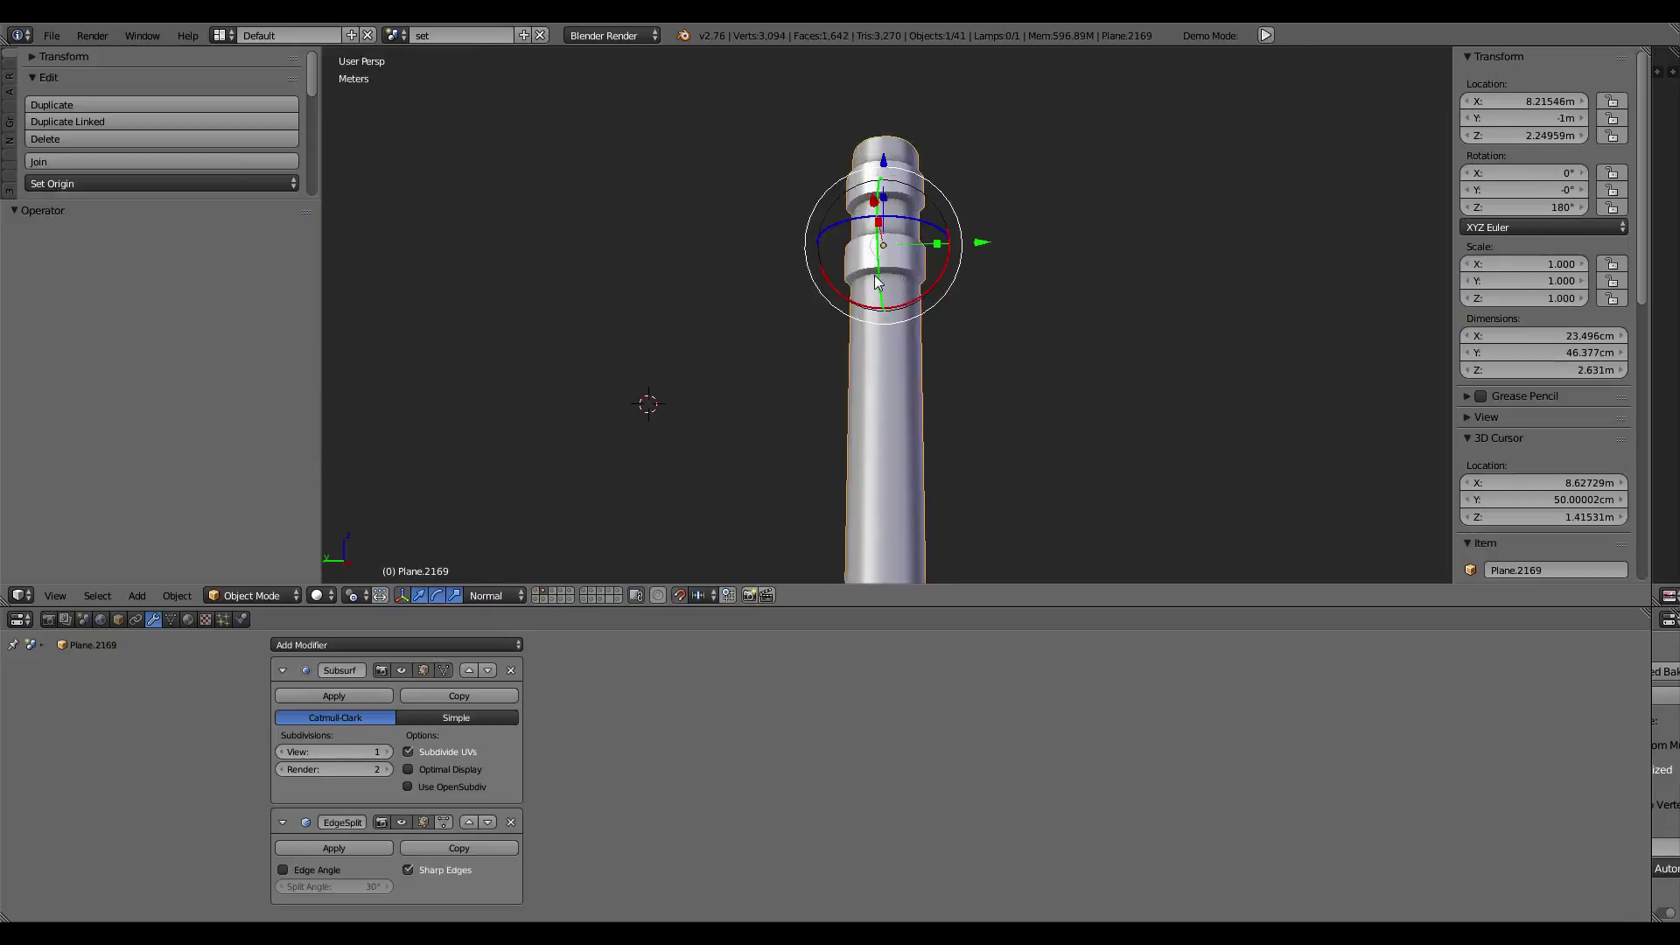
{"action": "key", "text": "Tab"}
{"action": "middle_click_drag", "start_coordinate": [878, 280], "coordinate": [964, 344]}
{"action": "scroll", "coordinate": [994, 394], "scroll_direction": "down", "scroll_amount": 1}
{"action": "scroll", "coordinate": [962, 376], "scroll_direction": "up", "scroll_amount": 3}
{"action": "scroll", "coordinate": [901, 361], "scroll_direction": "up", "scroll_amount": 3}
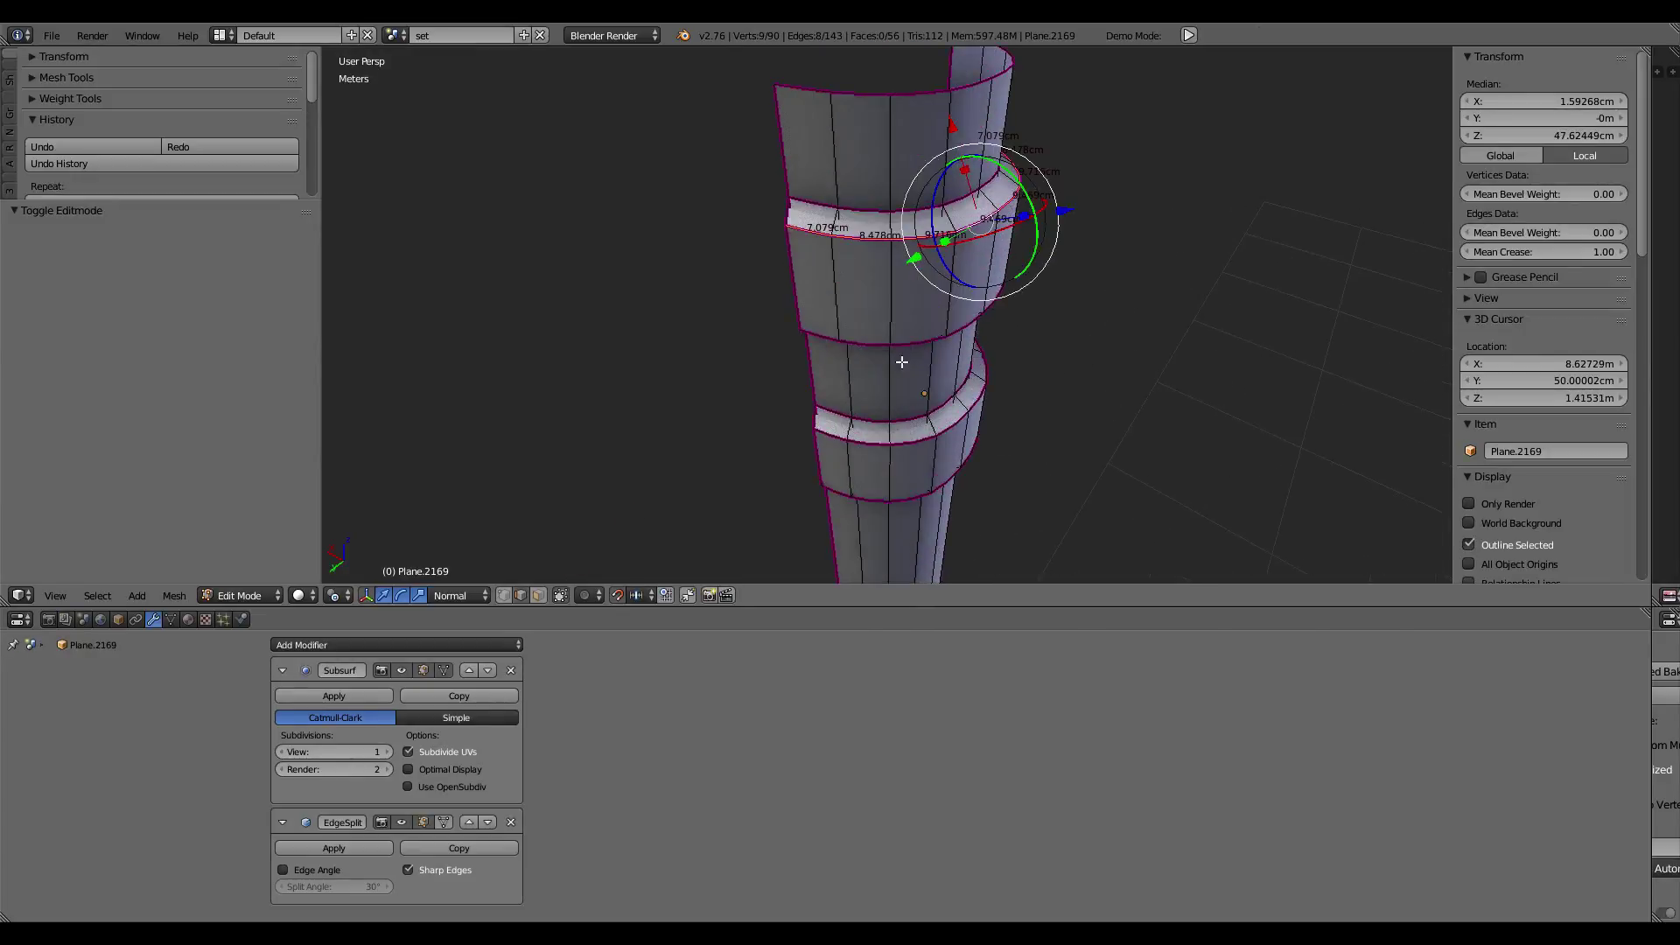
Step: Toggle the Subsurf edit-mode display, then delete the Subsurf modifier, leaving EdgeSplit
{"action": "left_click", "coordinate": [400, 671]}
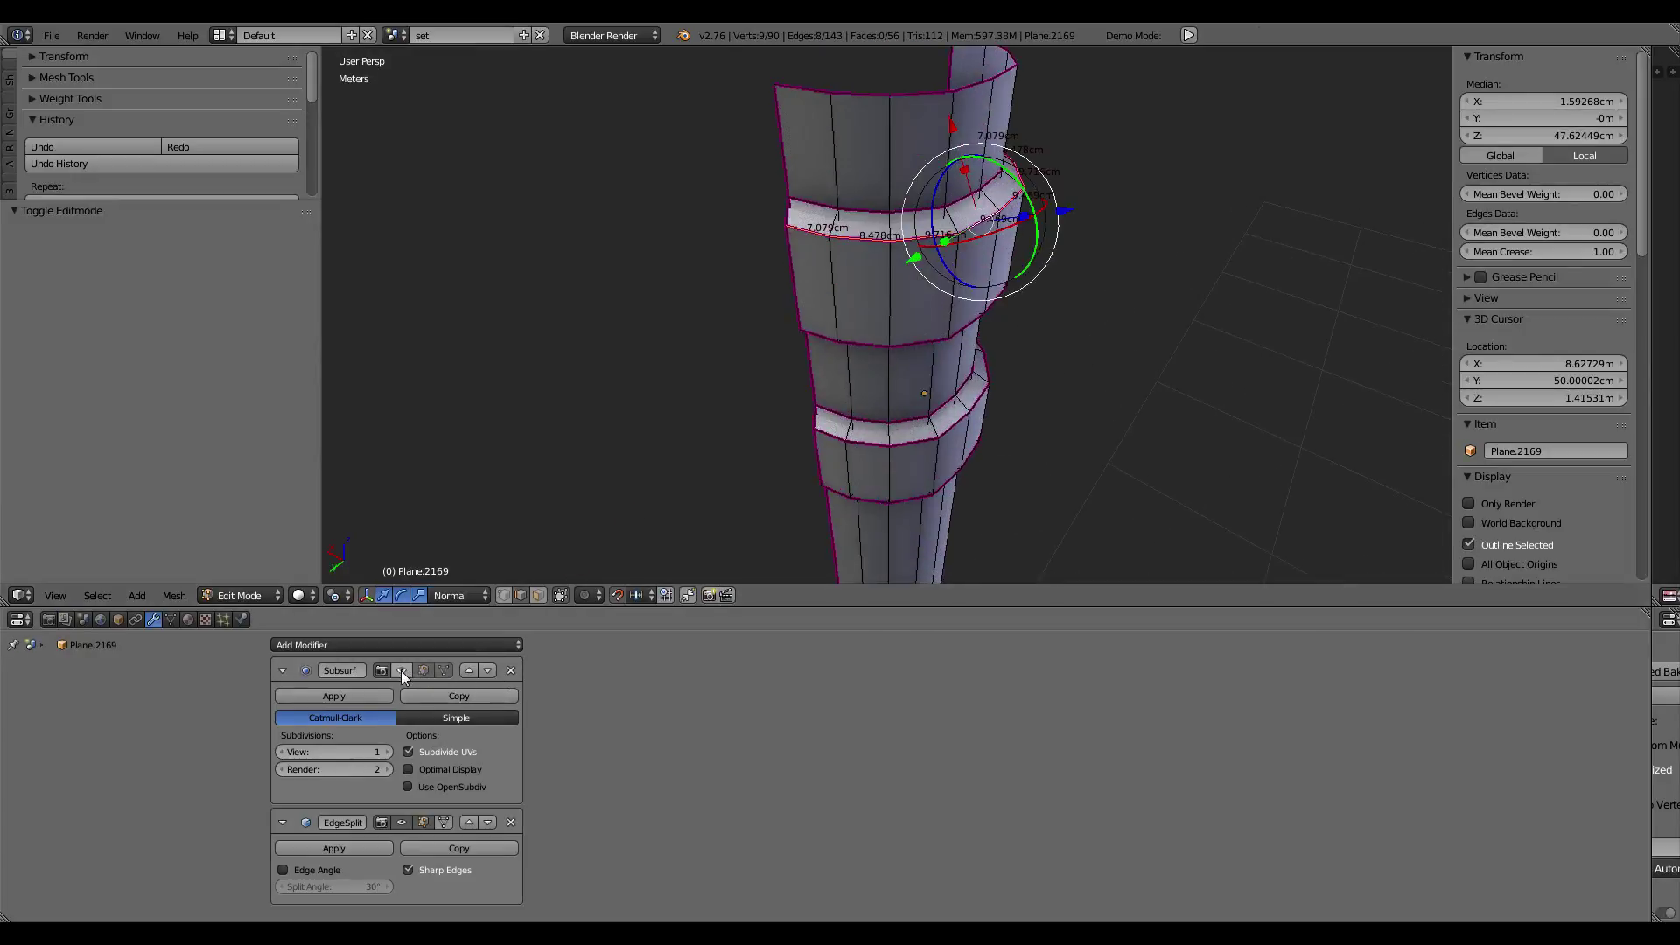
{"action": "left_click", "coordinate": [401, 670]}
{"action": "left_click", "coordinate": [511, 670]}
{"action": "scroll", "coordinate": [889, 305], "scroll_direction": "down", "scroll_amount": 3}
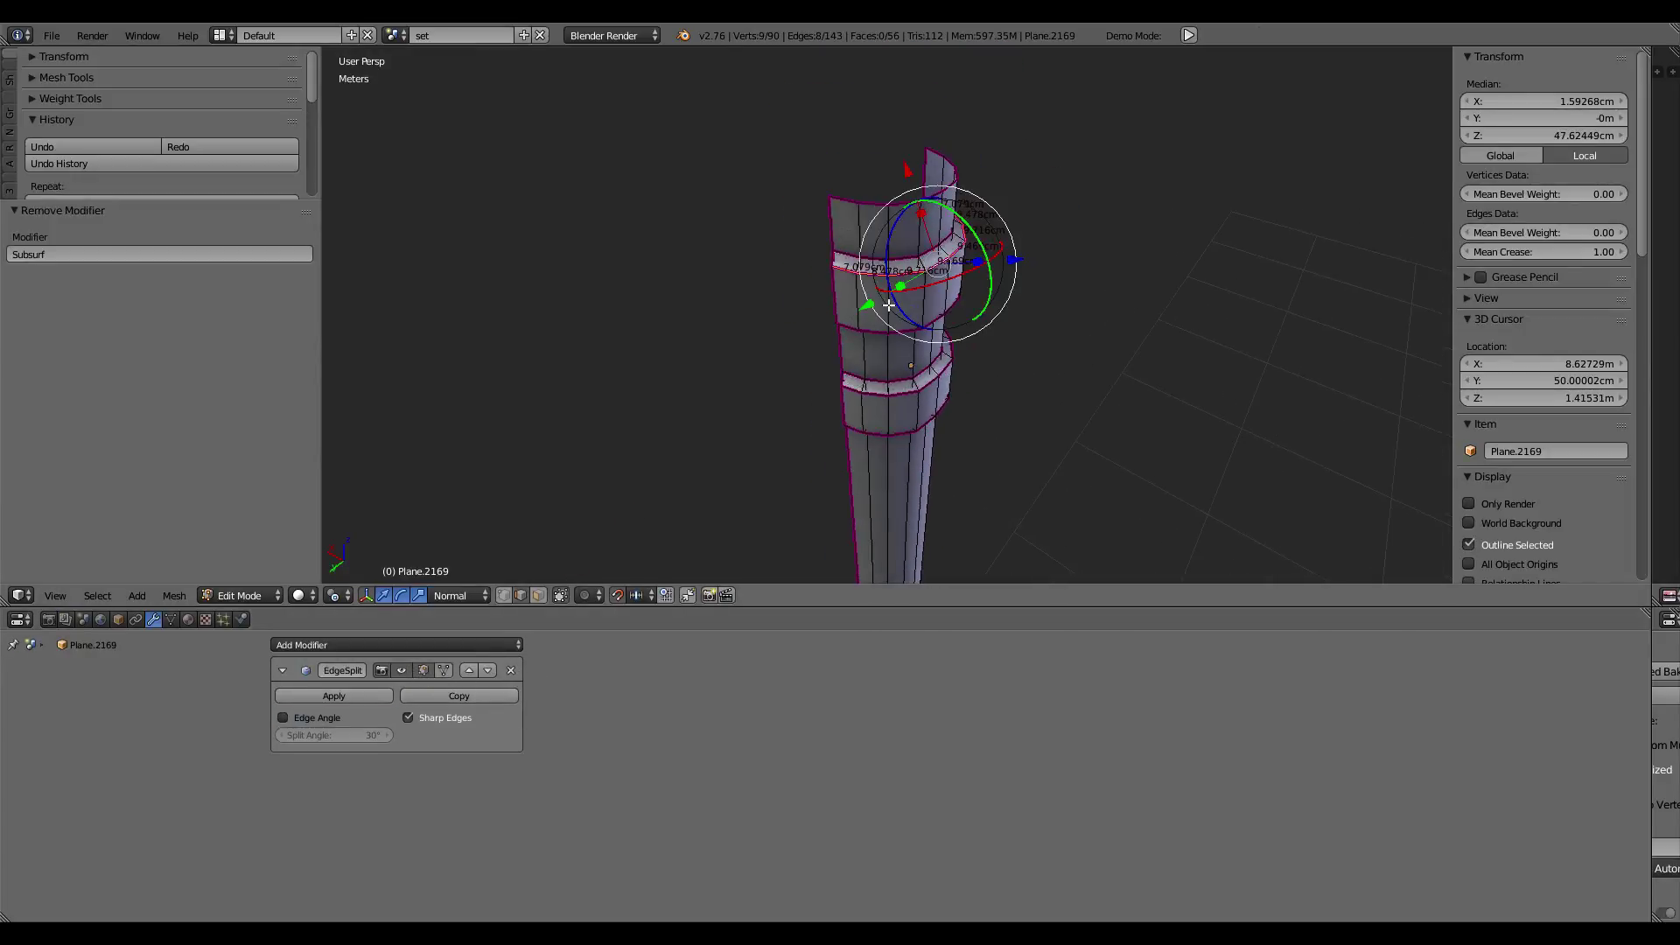
Step: Exit local view, check the columns, and reselect the middle pipe column in Object Mode
{"action": "key", "text": "Tab"}
{"action": "scroll", "coordinate": [889, 304], "scroll_direction": "up", "scroll_amount": 5}
{"action": "key", "text": "Tab"}
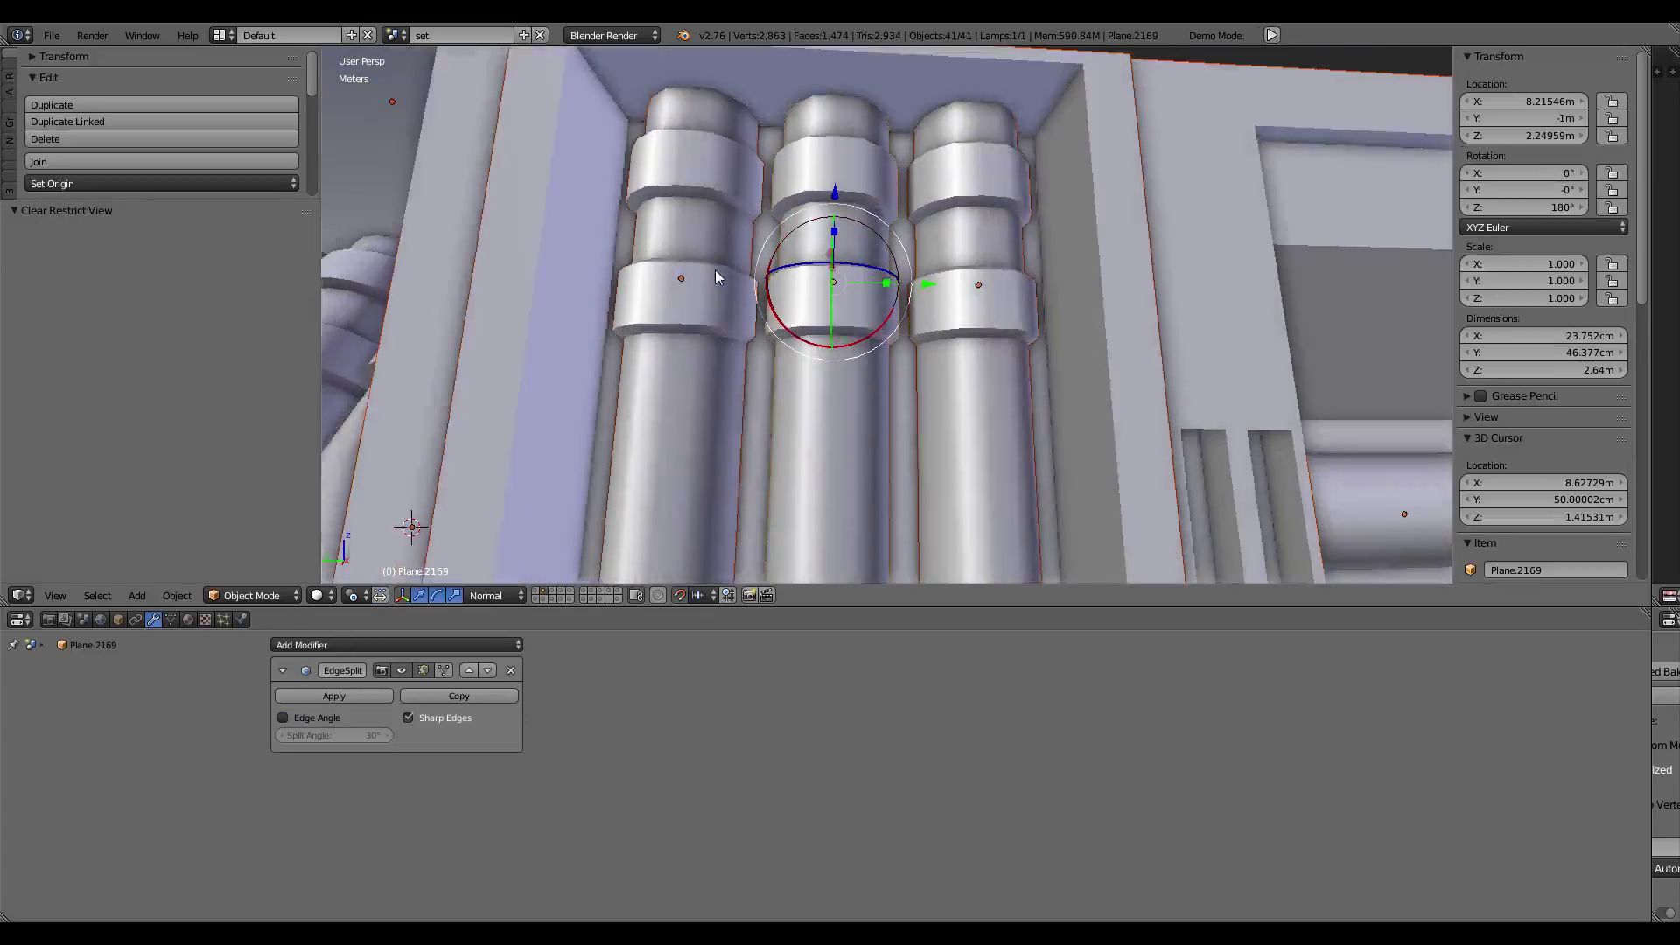
{"action": "middle_click_drag", "start_coordinate": [847, 262], "coordinate": [815, 137]}
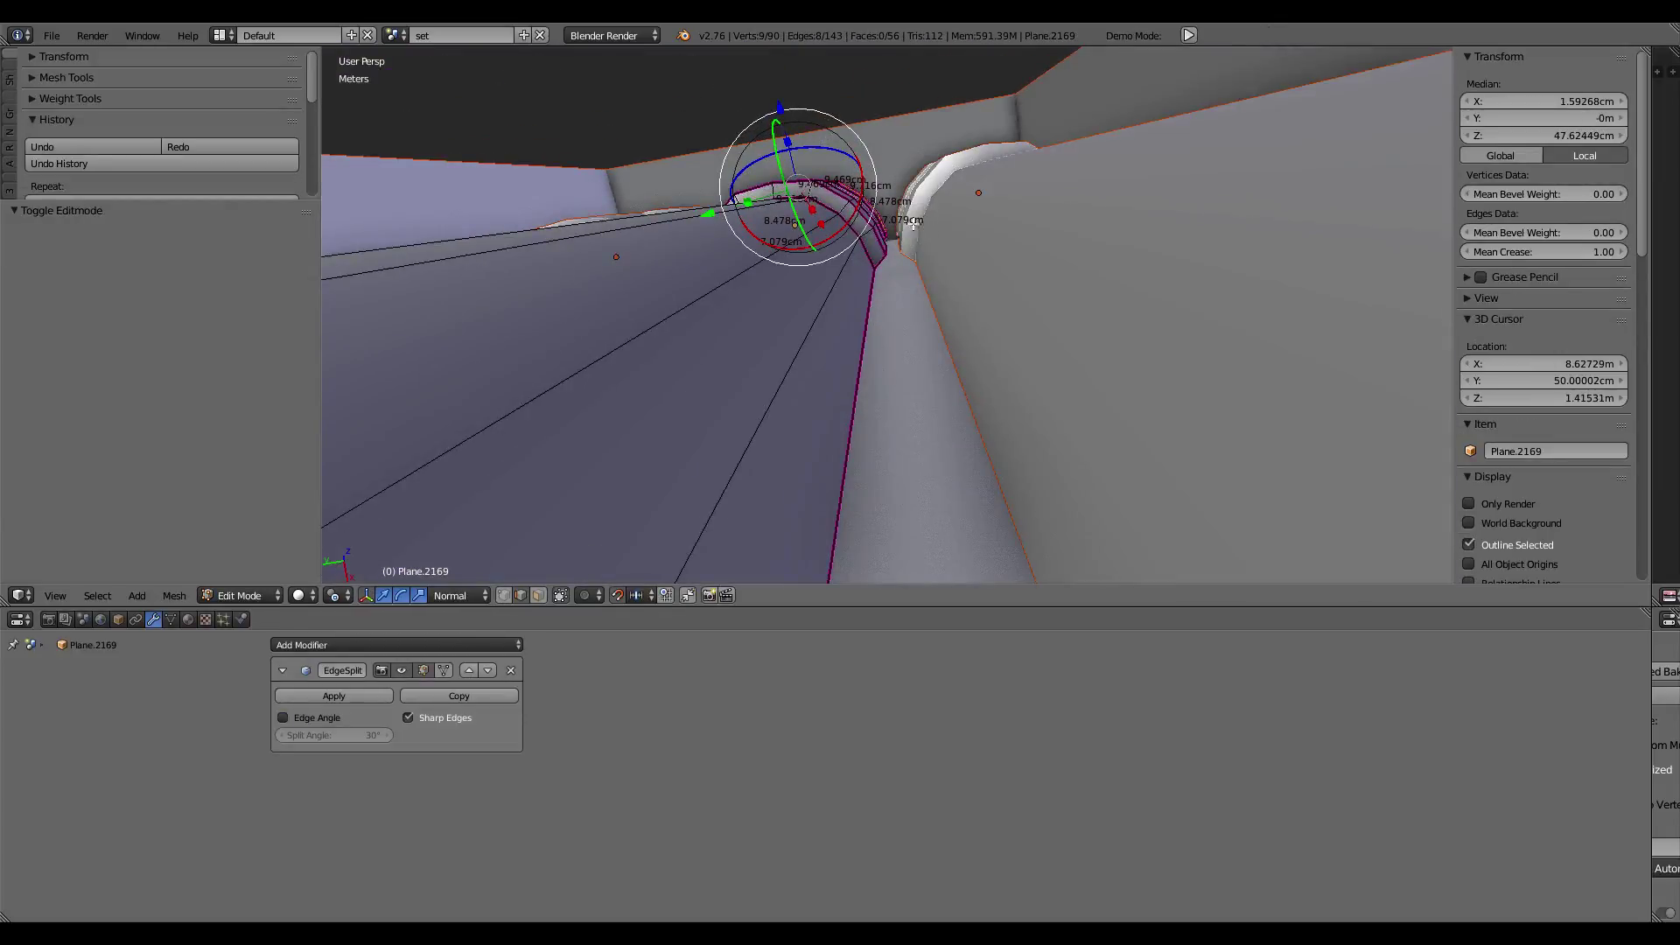
{"action": "middle_click_drag", "start_coordinate": [914, 223], "coordinate": [880, 323]}
{"action": "key", "text": "Tab"}
{"action": "scroll", "coordinate": [889, 386], "scroll_direction": "down", "scroll_amount": 2}
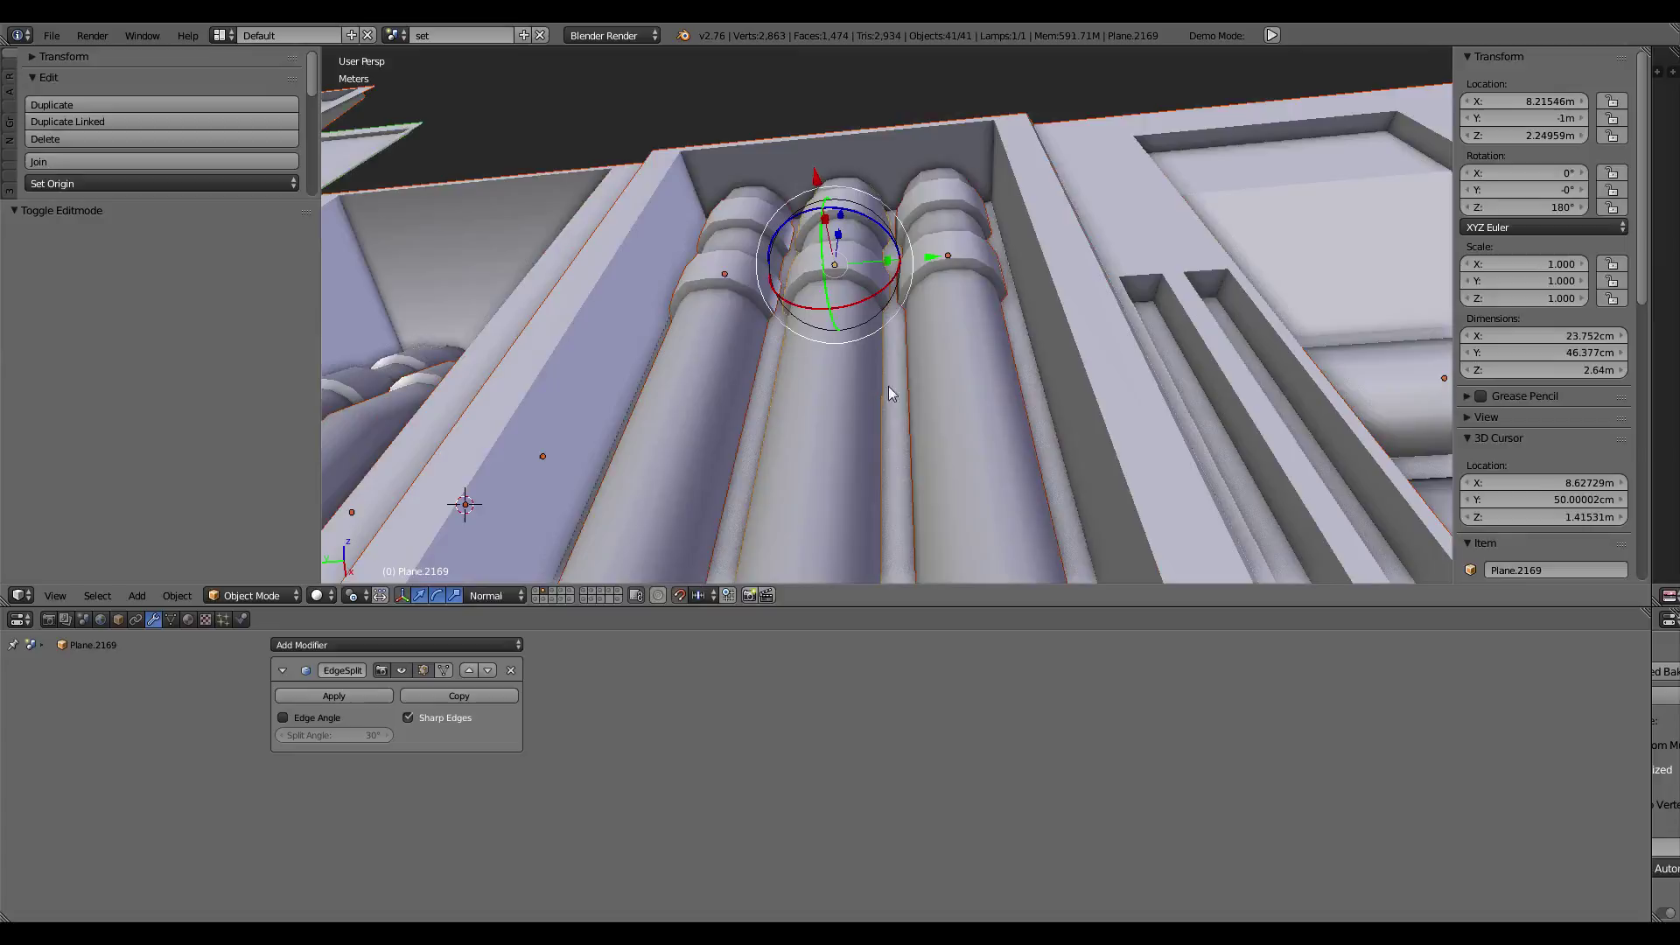
{"action": "key", "text": "a"}
{"action": "right_click", "coordinate": [853, 238]}
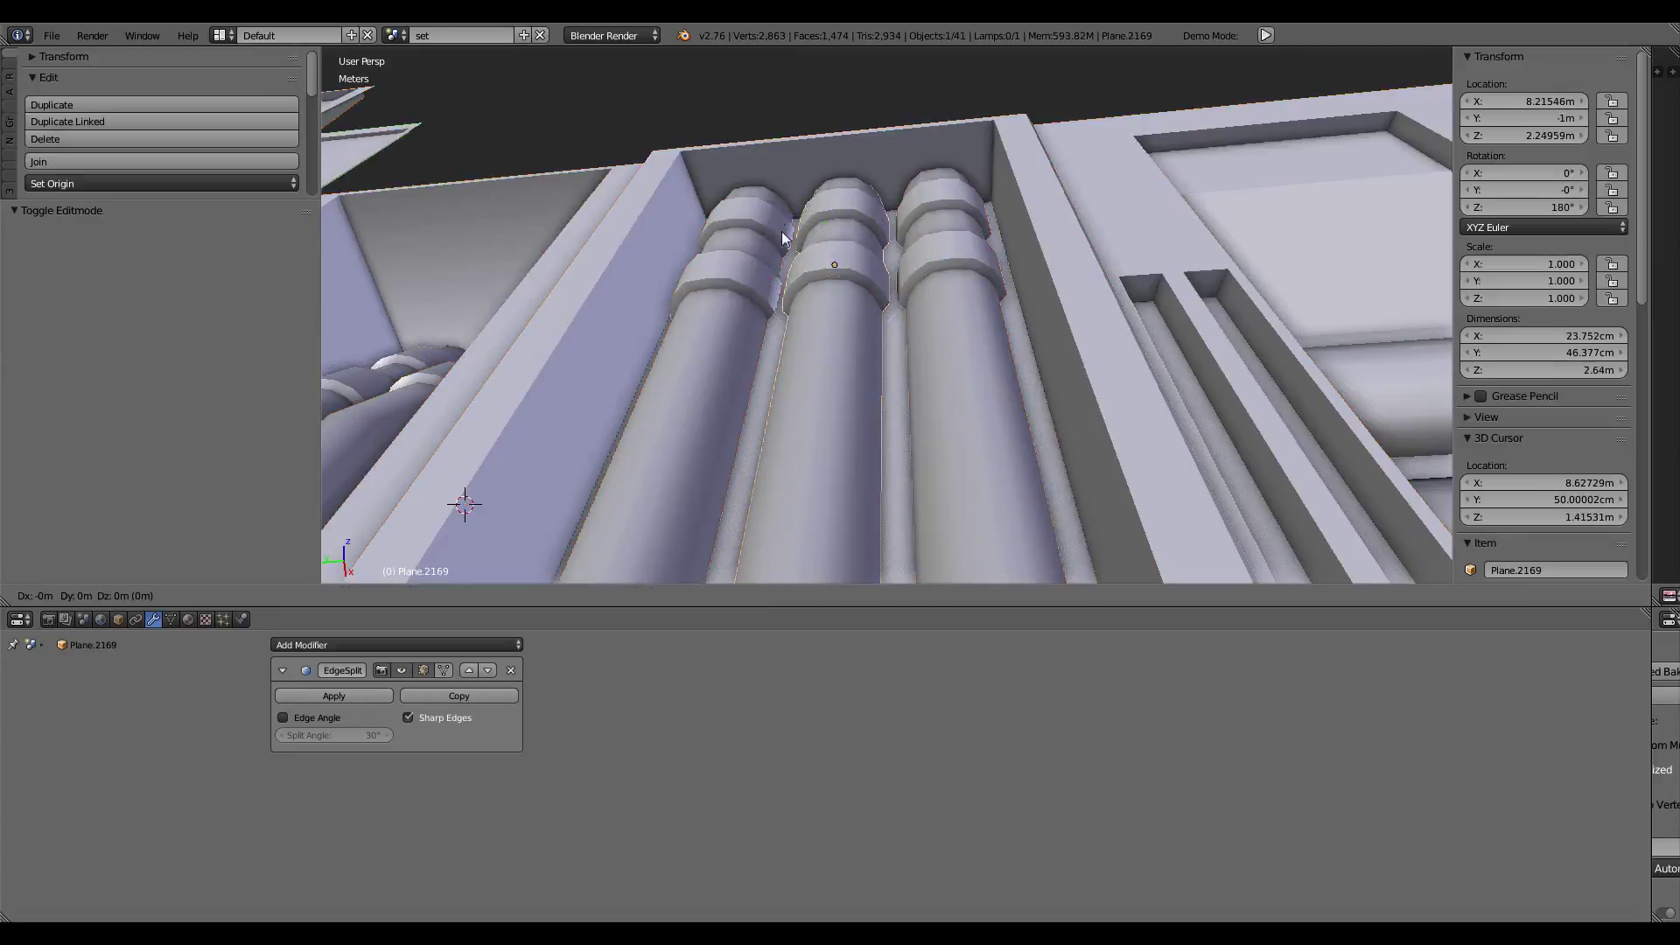
Step: Join the middle pipe into the back wall panel object and enter Edit Mode
{"action": "right_click", "coordinate": [942, 146], "text": "shift"}
{"action": "key", "text": "ctrl+j"}
{"action": "key", "text": "Tab"}
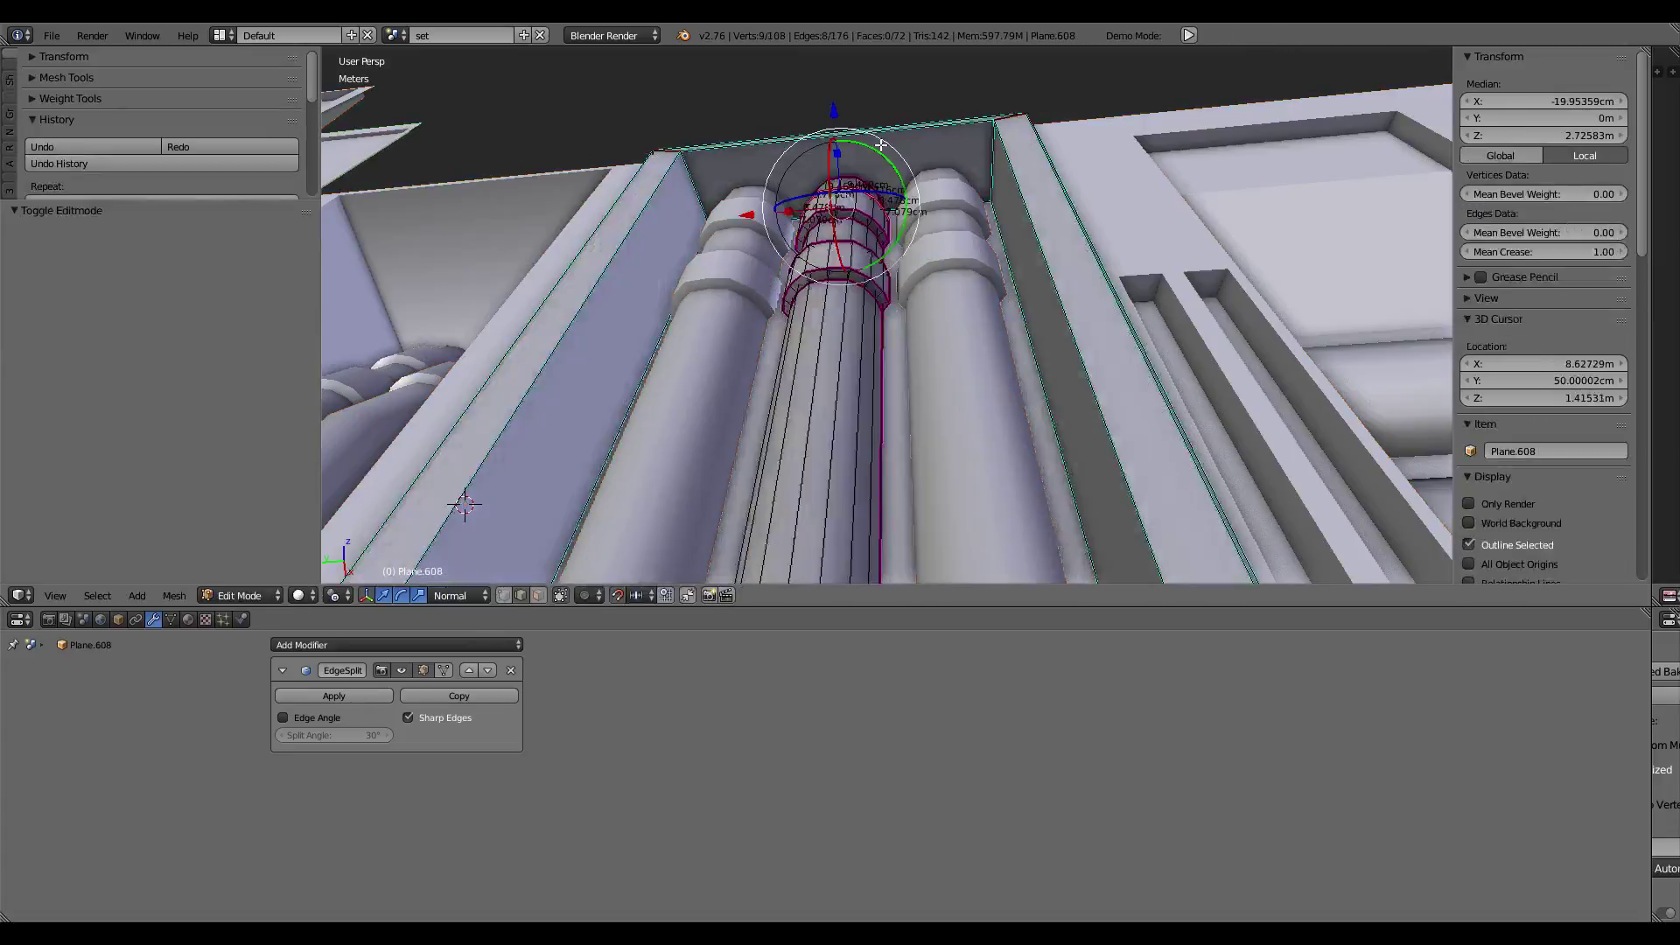
{"action": "key", "text": "Tab"}
{"action": "key", "text": "Tab"}
{"action": "key", "text": "Tab"}
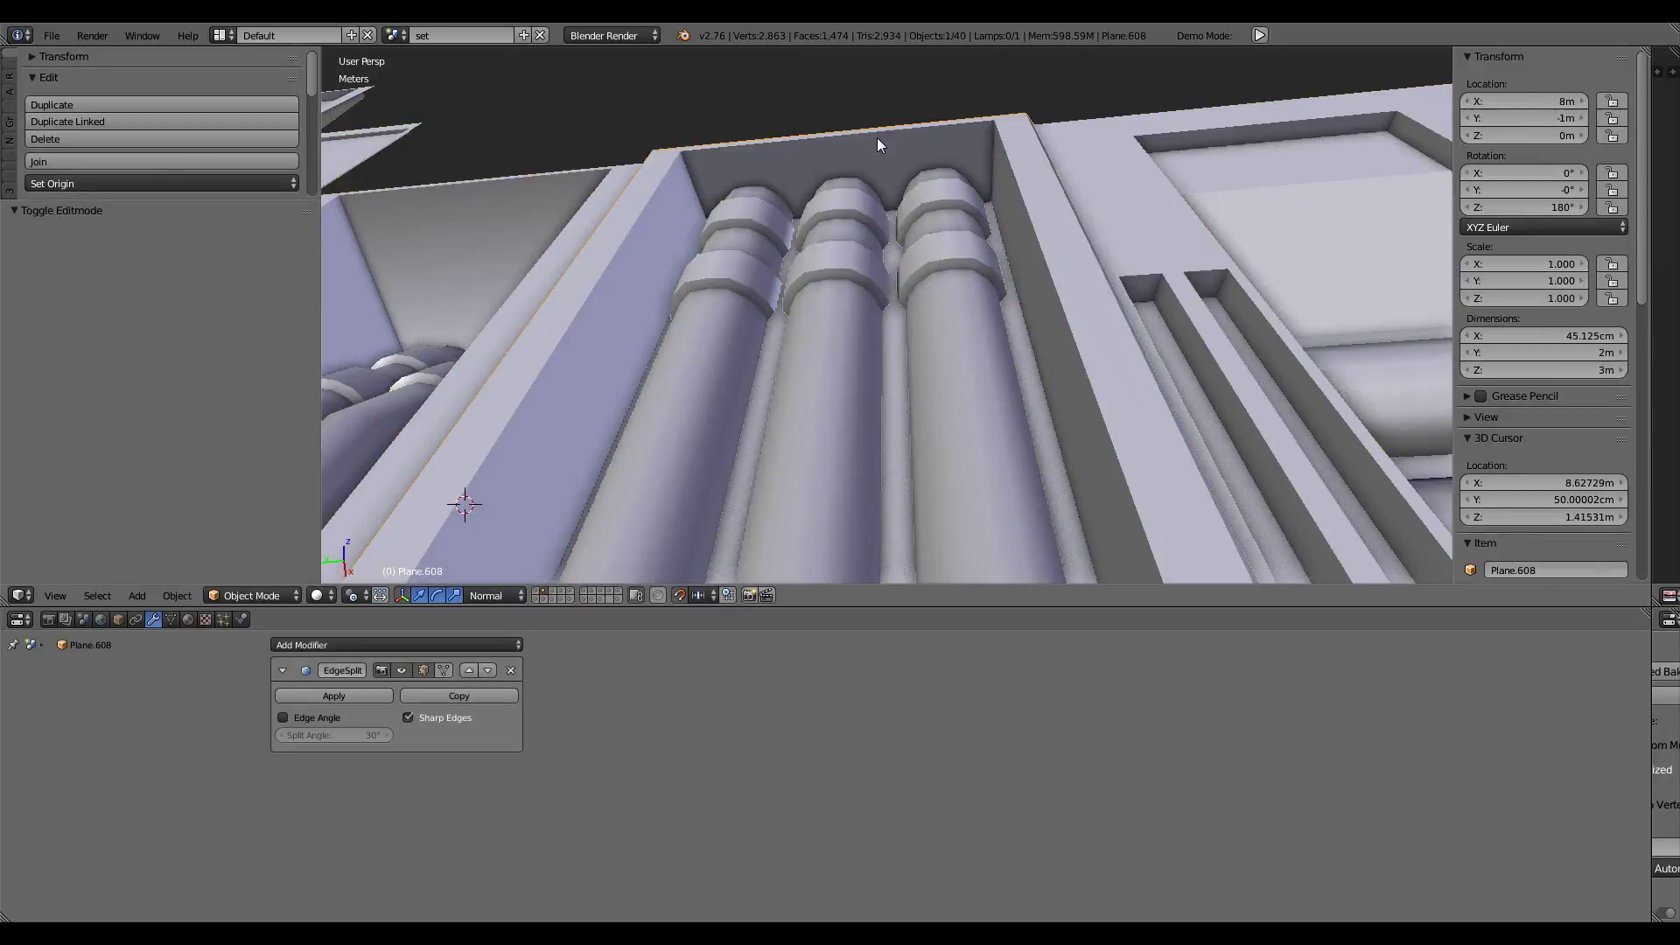
{"action": "key", "text": "Tab"}
Step: Select the upper and lower edges along the column's side
{"action": "middle_click_drag", "start_coordinate": [876, 138], "coordinate": [856, 140]}
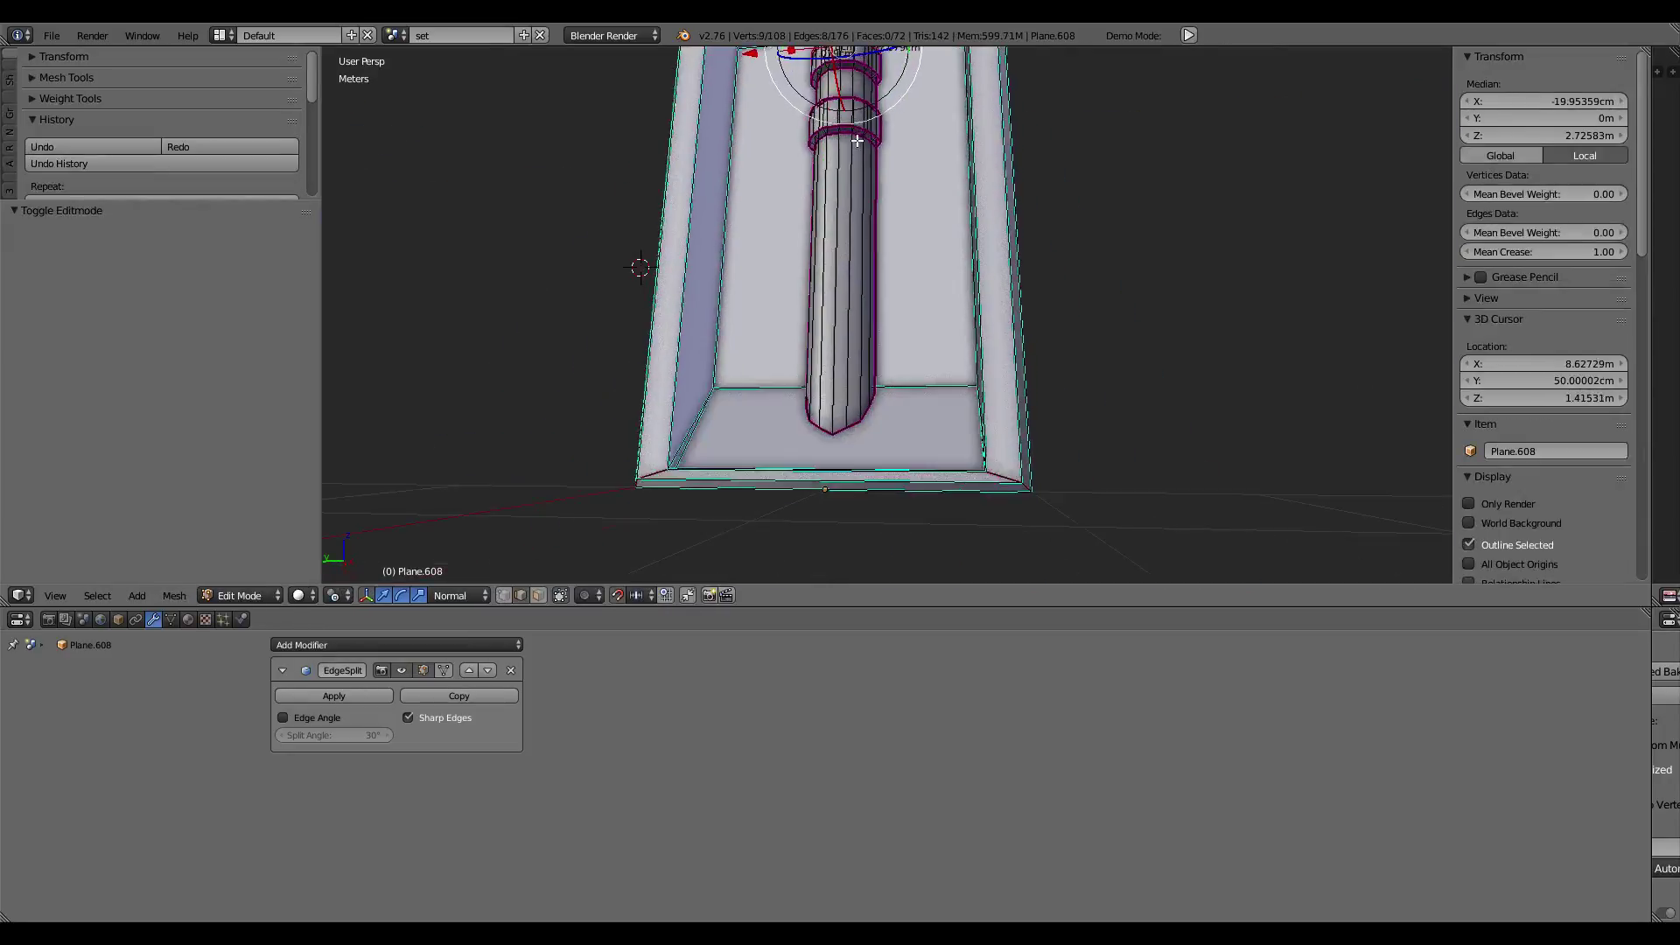
{"action": "scroll", "coordinate": [537, 237], "scroll_direction": "up", "scroll_amount": 3}
{"action": "scroll", "coordinate": [995, 399], "scroll_direction": "up", "scroll_amount": 2}
{"action": "mouse_move", "coordinate": [994, 399]}
{"action": "middle_mouse_down"}
{"action": "mouse_move", "coordinate": [1003, 387]}
{"action": "mouse_move", "coordinate": [1028, 459]}
{"action": "mouse_move", "coordinate": [769, 218]}
{"action": "mouse_move", "coordinate": [855, 244]}
{"action": "middle_mouse_up"}
{"action": "right_click", "coordinate": [886, 216]}
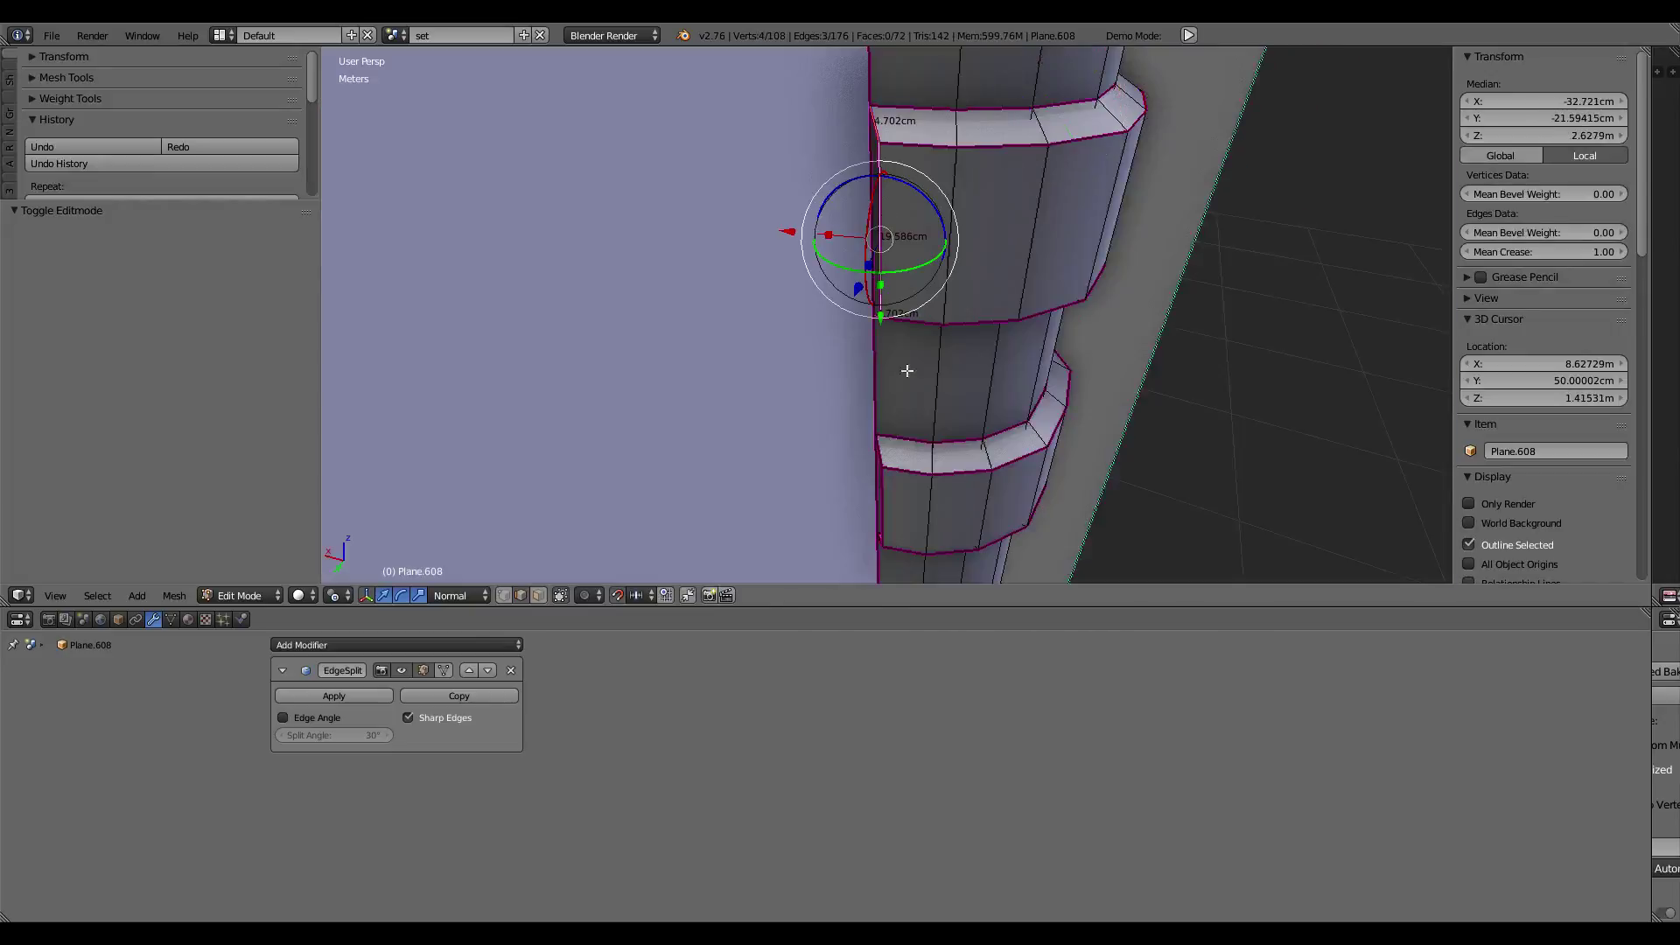
{"action": "right_click", "coordinate": [888, 477]}
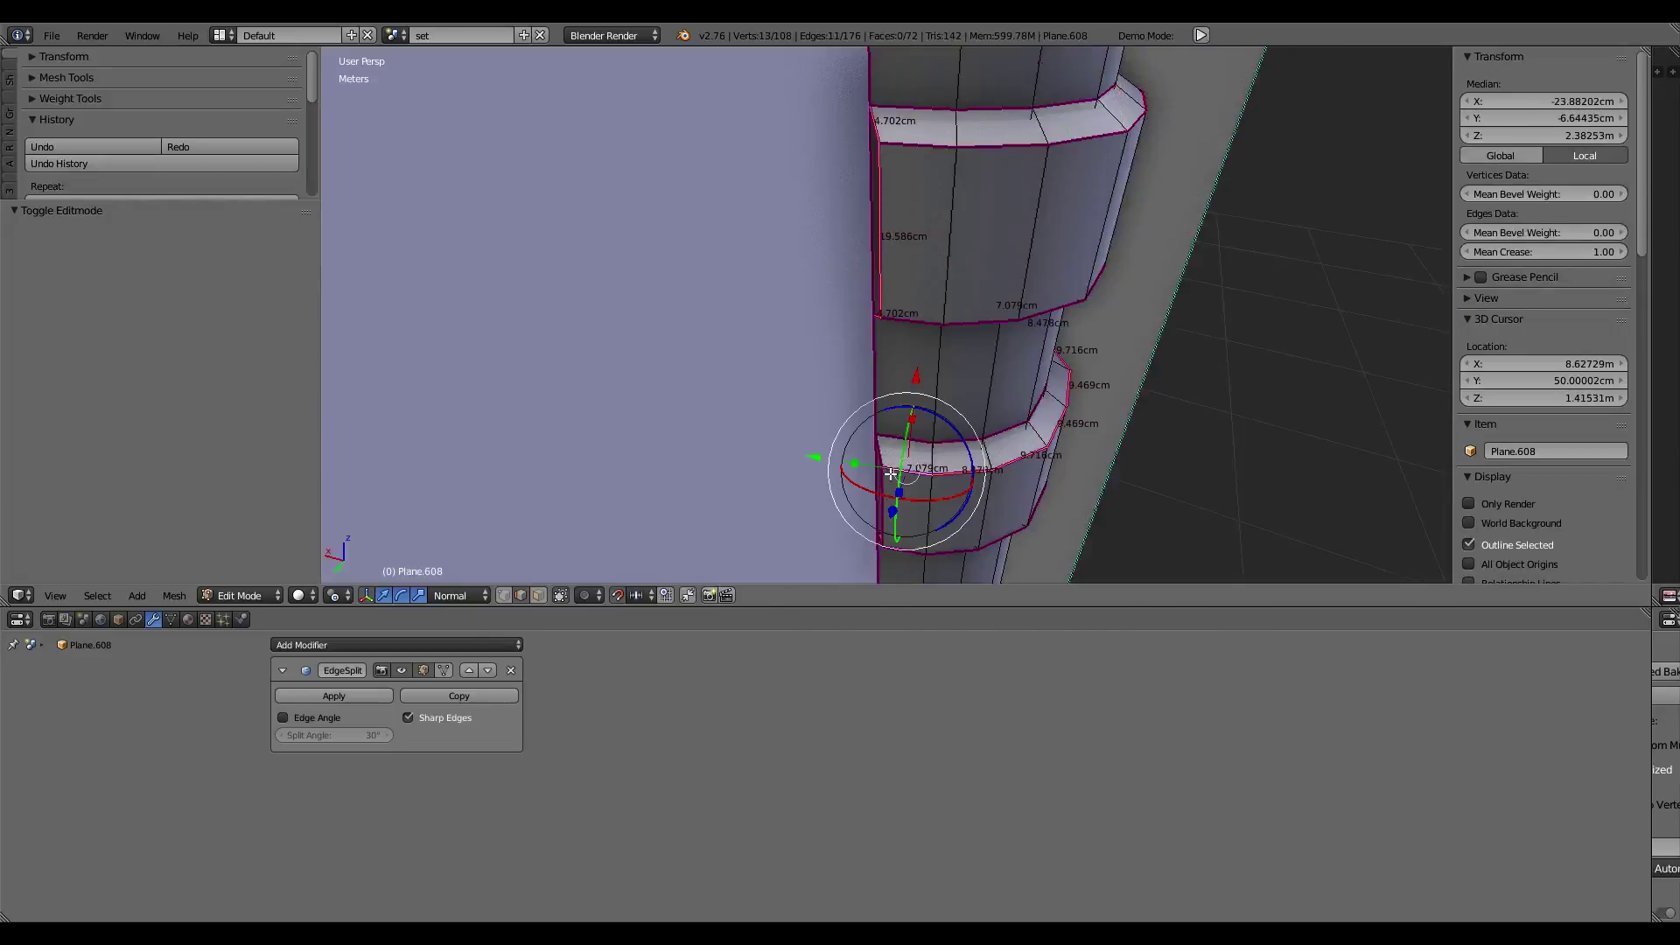
{"action": "right_click", "coordinate": [882, 209], "text": "shift"}
{"action": "right_click", "coordinate": [875, 483], "text": "shift"}
Step: Extend the selection with more column edges and the back panel face
{"action": "middle_click_drag", "start_coordinate": [874, 483], "coordinate": [859, 382]}
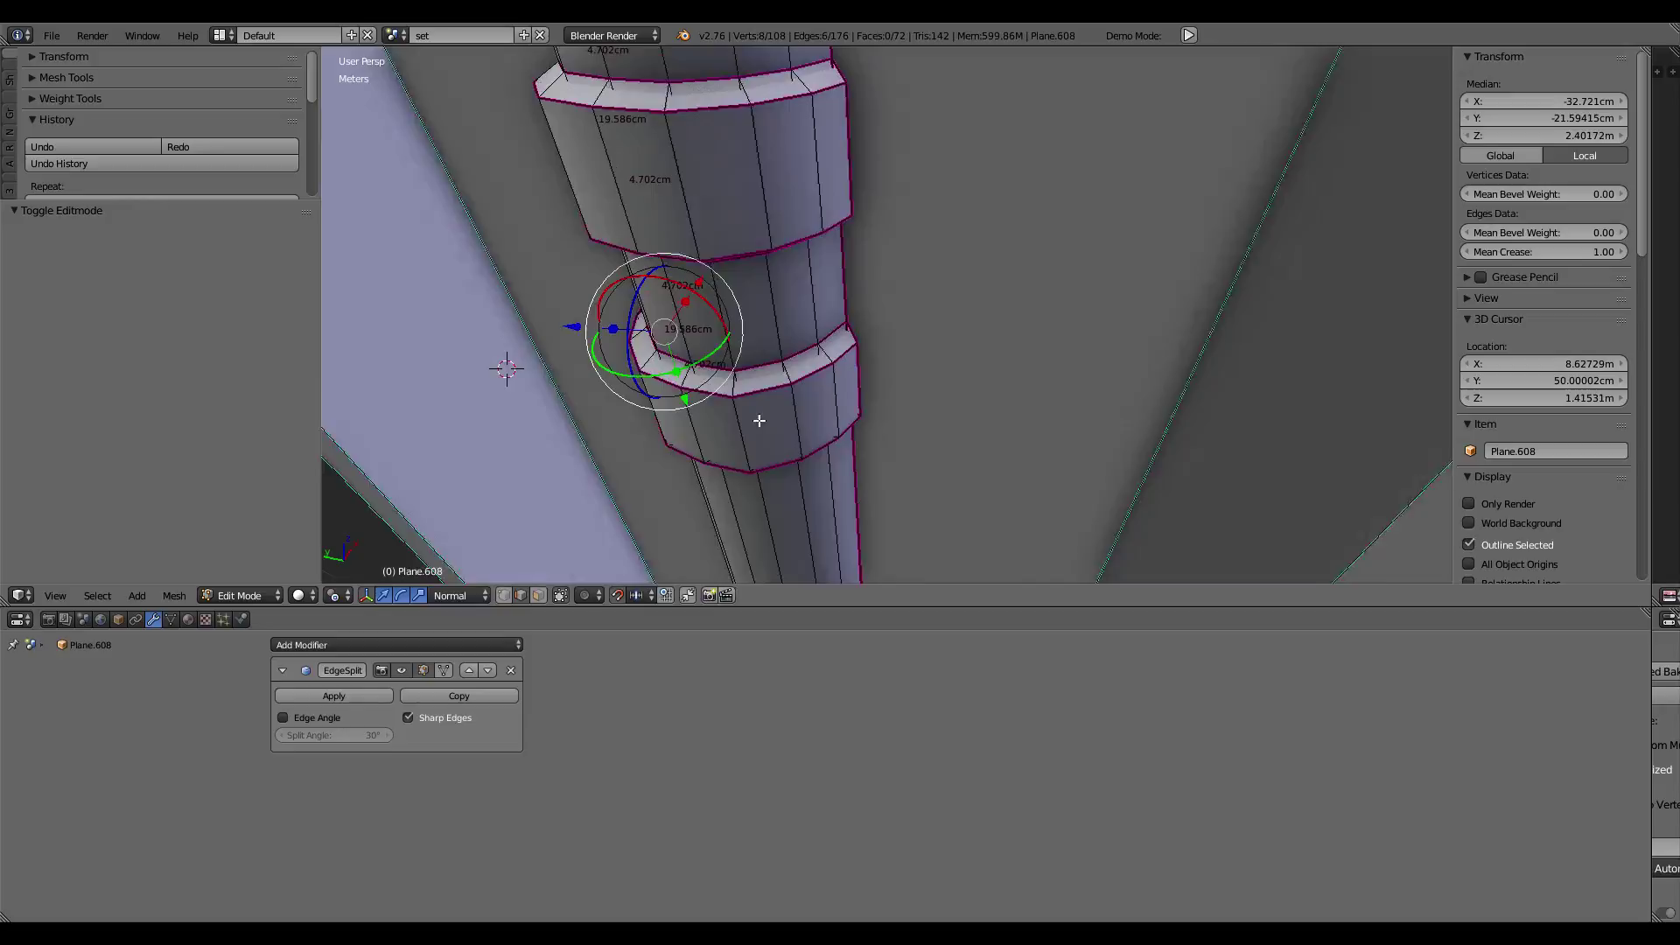
{"action": "right_click", "coordinate": [859, 382], "text": "shift"}
{"action": "right_click", "coordinate": [846, 175], "text": "shift"}
{"action": "middle_click_drag", "start_coordinate": [846, 175], "coordinate": [779, 293]}
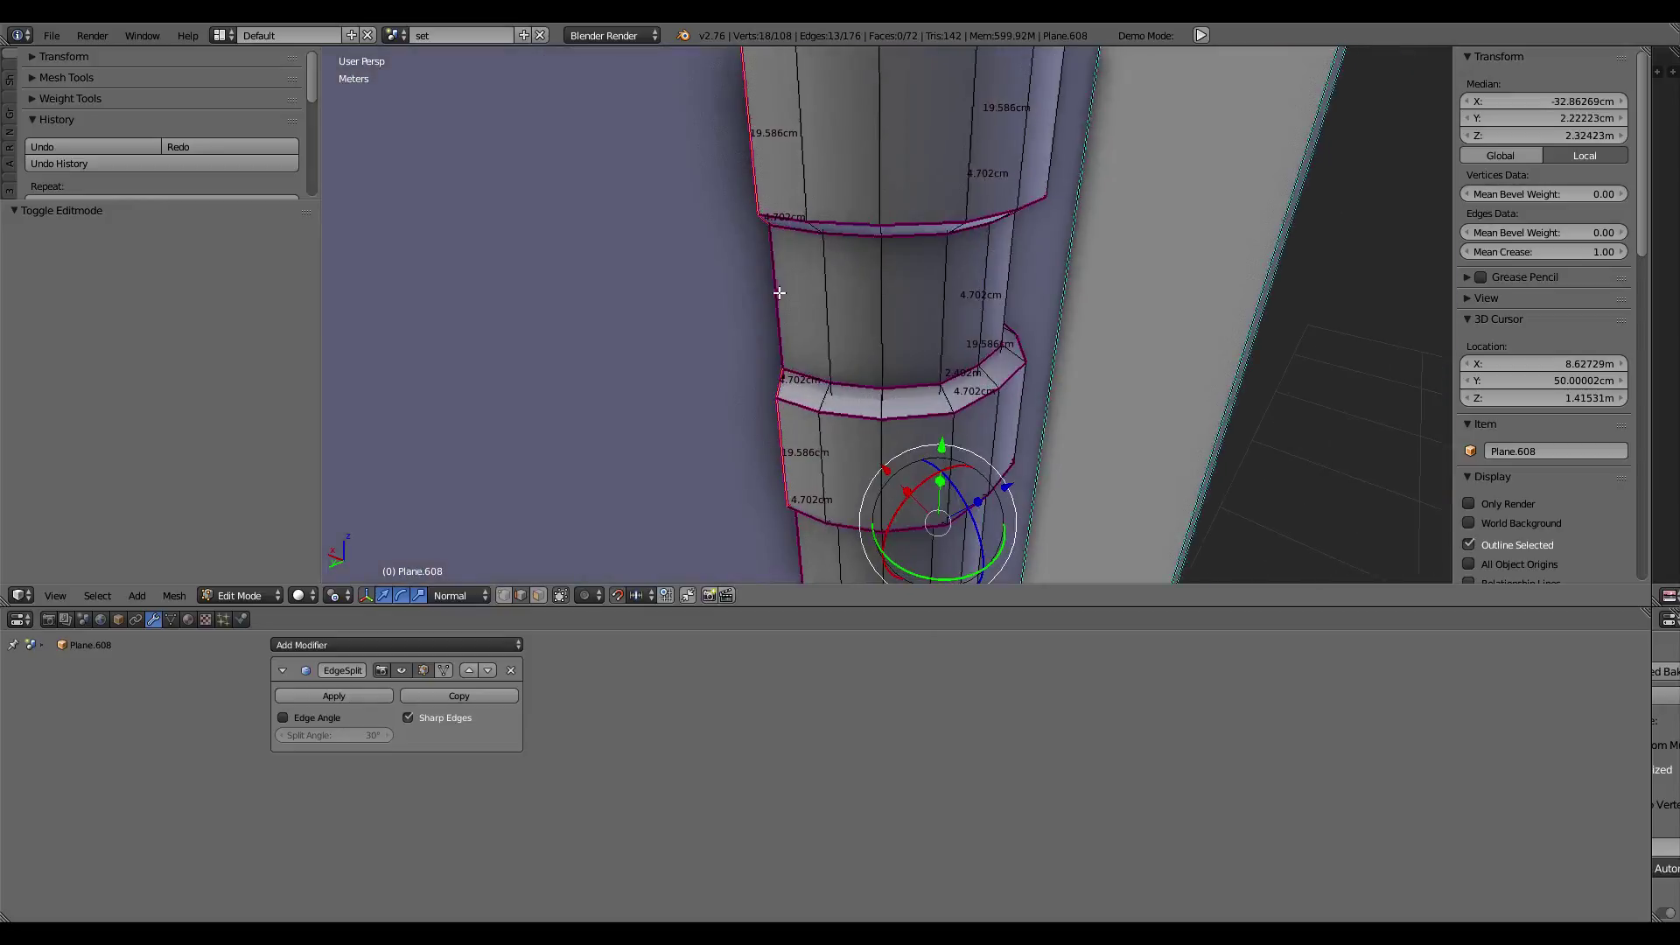
{"action": "right_click", "coordinate": [779, 293], "text": "shift"}
{"action": "scroll", "coordinate": [778, 293], "scroll_direction": "down", "scroll_amount": 2}
{"action": "scroll", "coordinate": [791, 288], "scroll_direction": "down", "scroll_amount": 3}
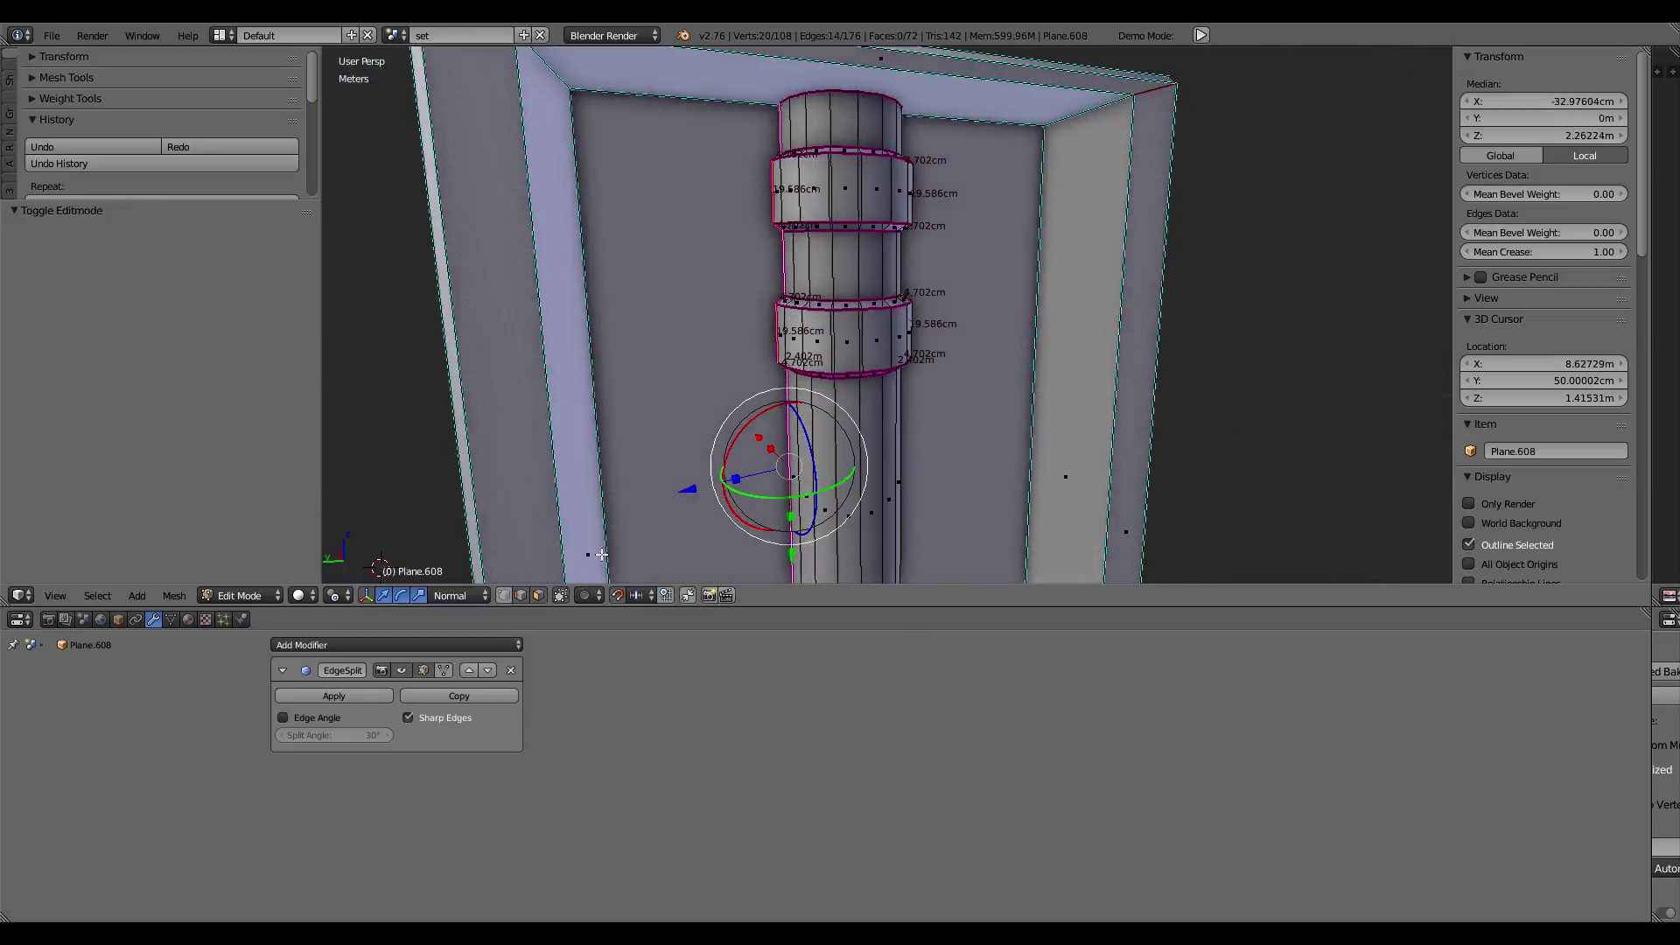
{"action": "right_click", "coordinate": [704, 486], "text": "shift"}
{"action": "scroll", "coordinate": [856, 466], "scroll_direction": "down", "scroll_amount": 4}
{"action": "middle_click_drag", "start_coordinate": [856, 466], "coordinate": [801, 411]}
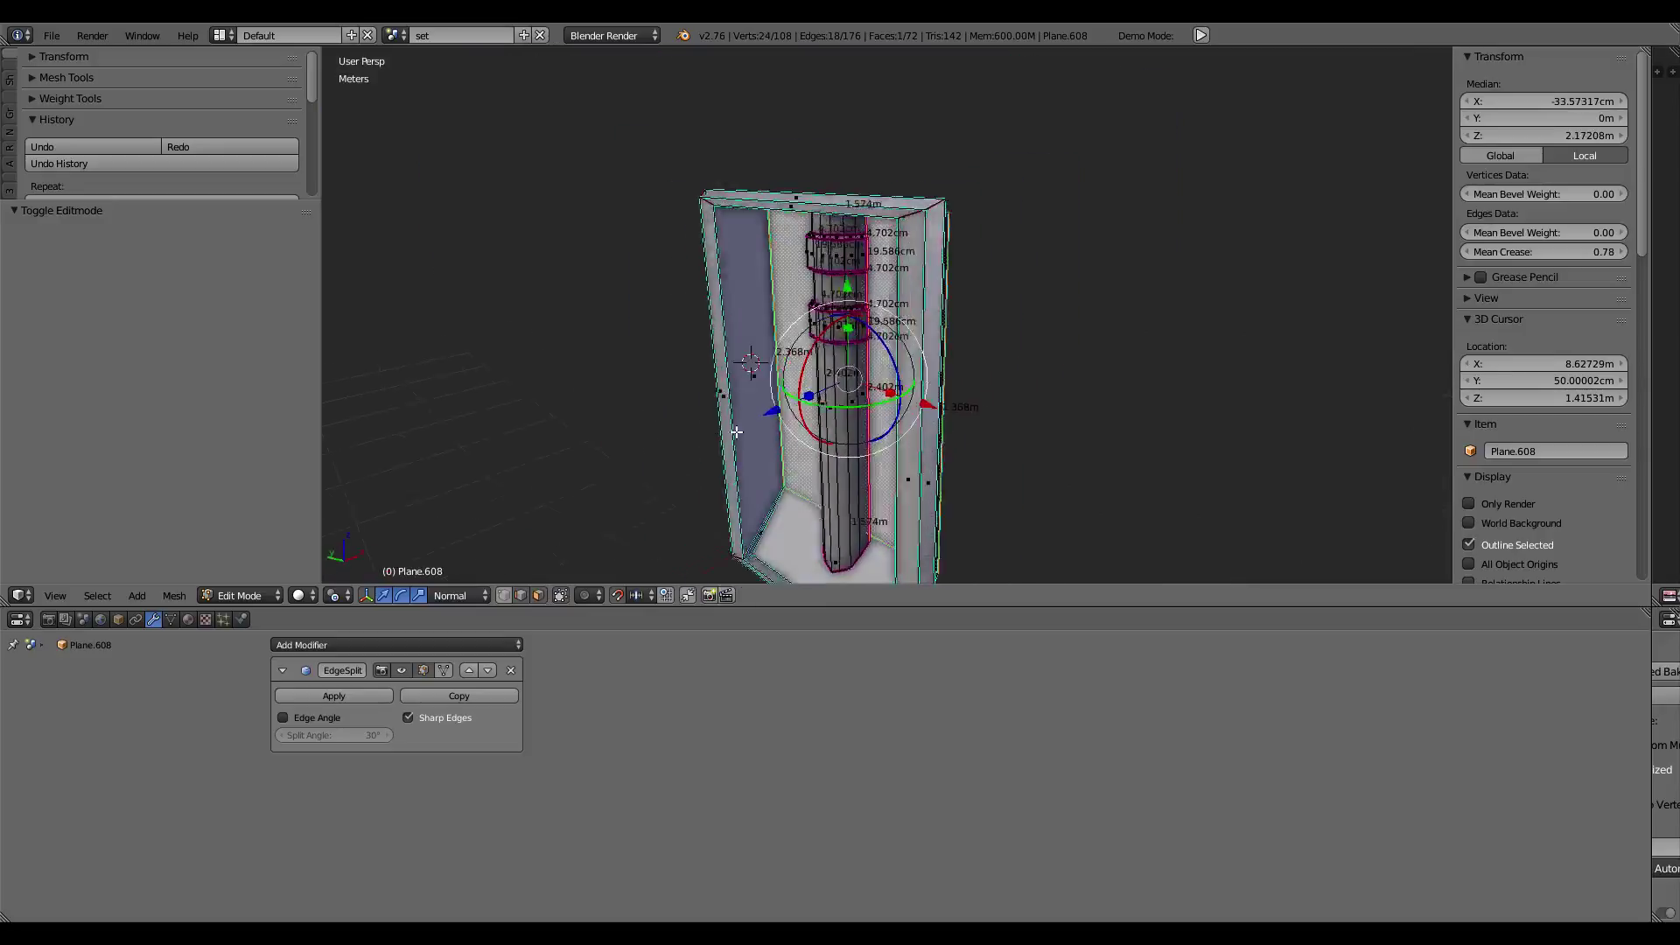
Step: Flatten the selected vertex rings to zero height on Z with S Z 0
{"action": "key", "text": "s"}
{"action": "key", "text": "z"}
{"action": "key", "text": "z"}
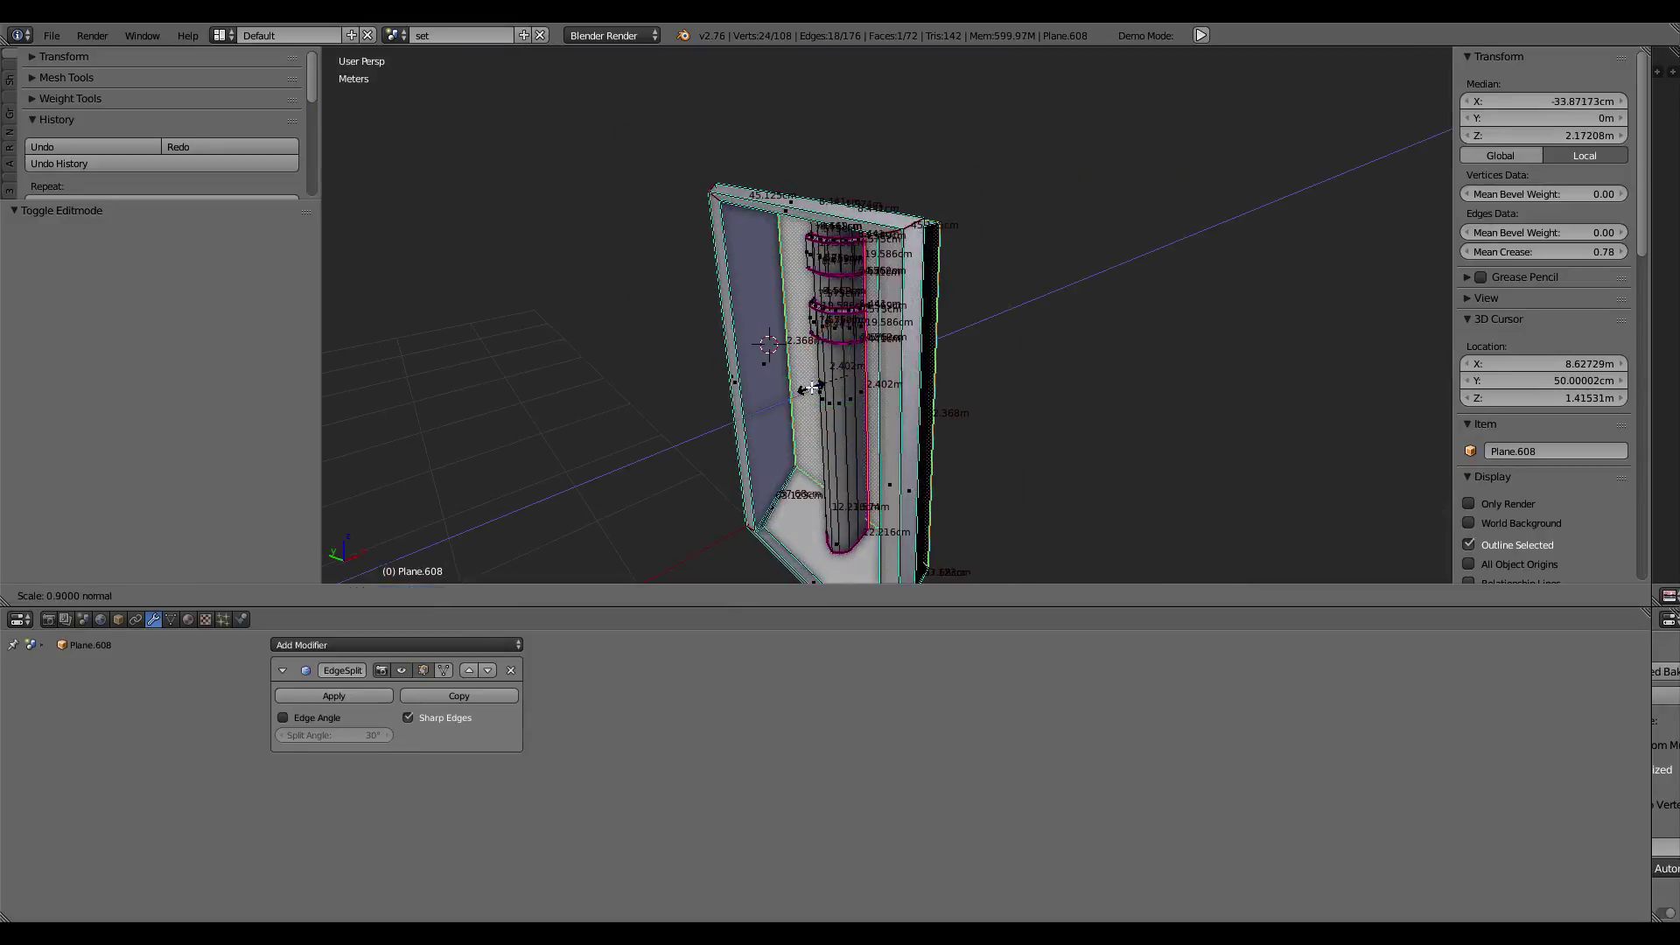
{"action": "key", "text": "Return"}
{"action": "middle_click_drag", "start_coordinate": [812, 387], "coordinate": [619, 329]}
{"action": "scroll", "coordinate": [618, 330], "scroll_direction": "up", "scroll_amount": 3}
{"action": "scroll", "coordinate": [900, 319], "scroll_direction": "up", "scroll_amount": 3}
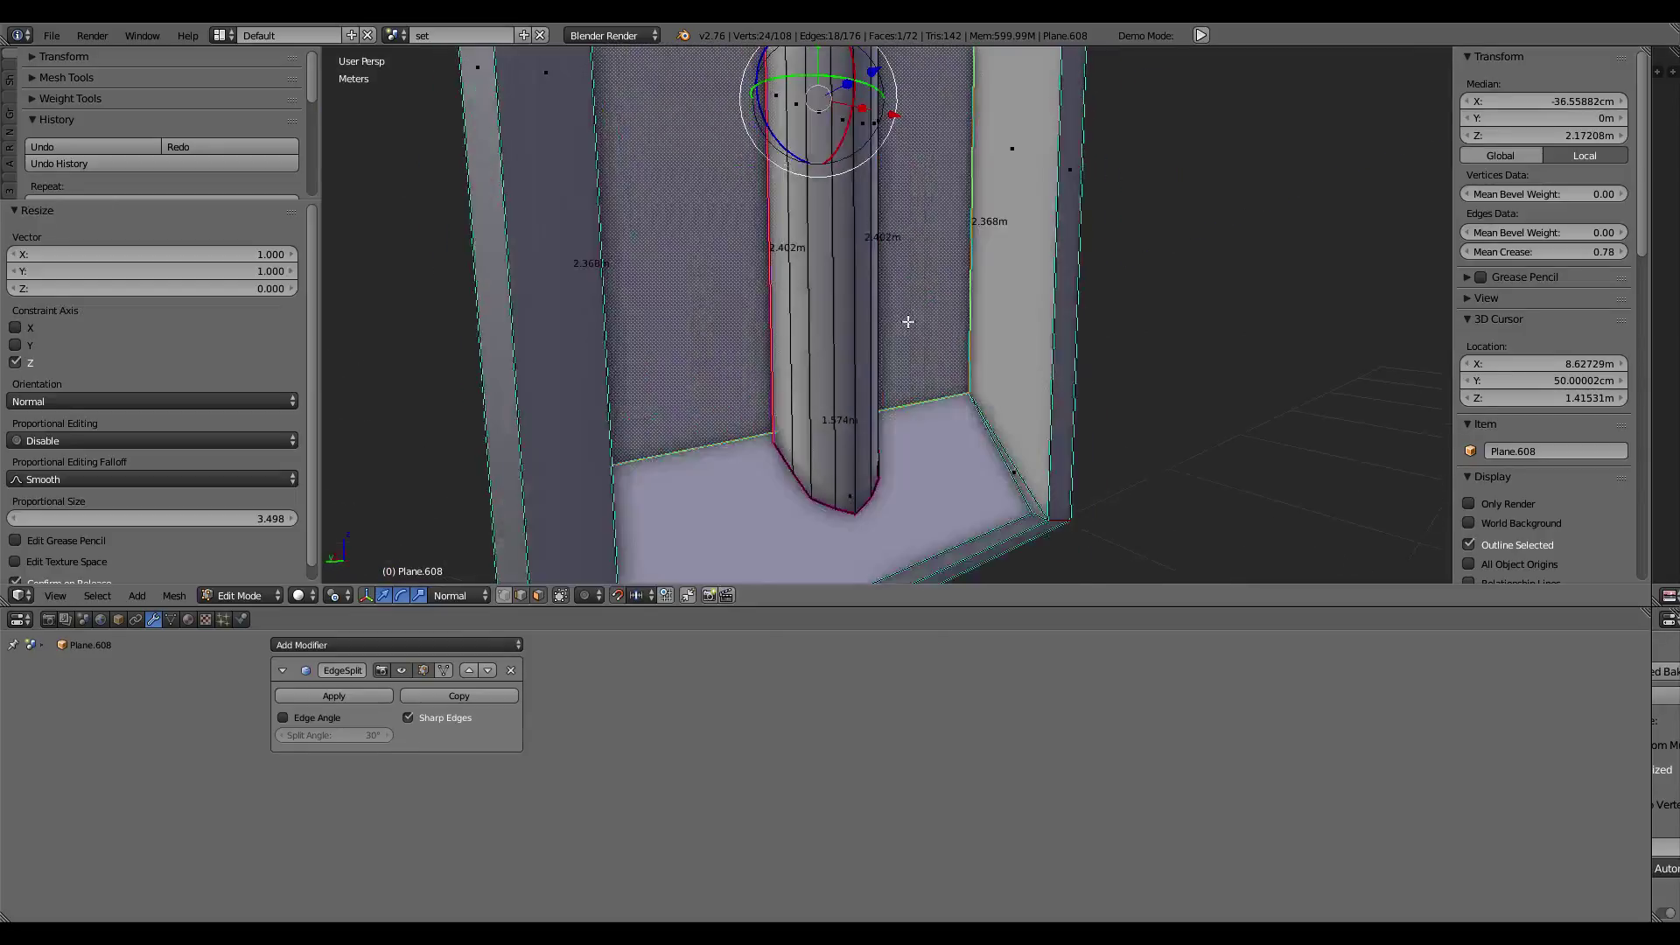
{"action": "middle_click_drag", "start_coordinate": [656, 326], "coordinate": [875, 398]}
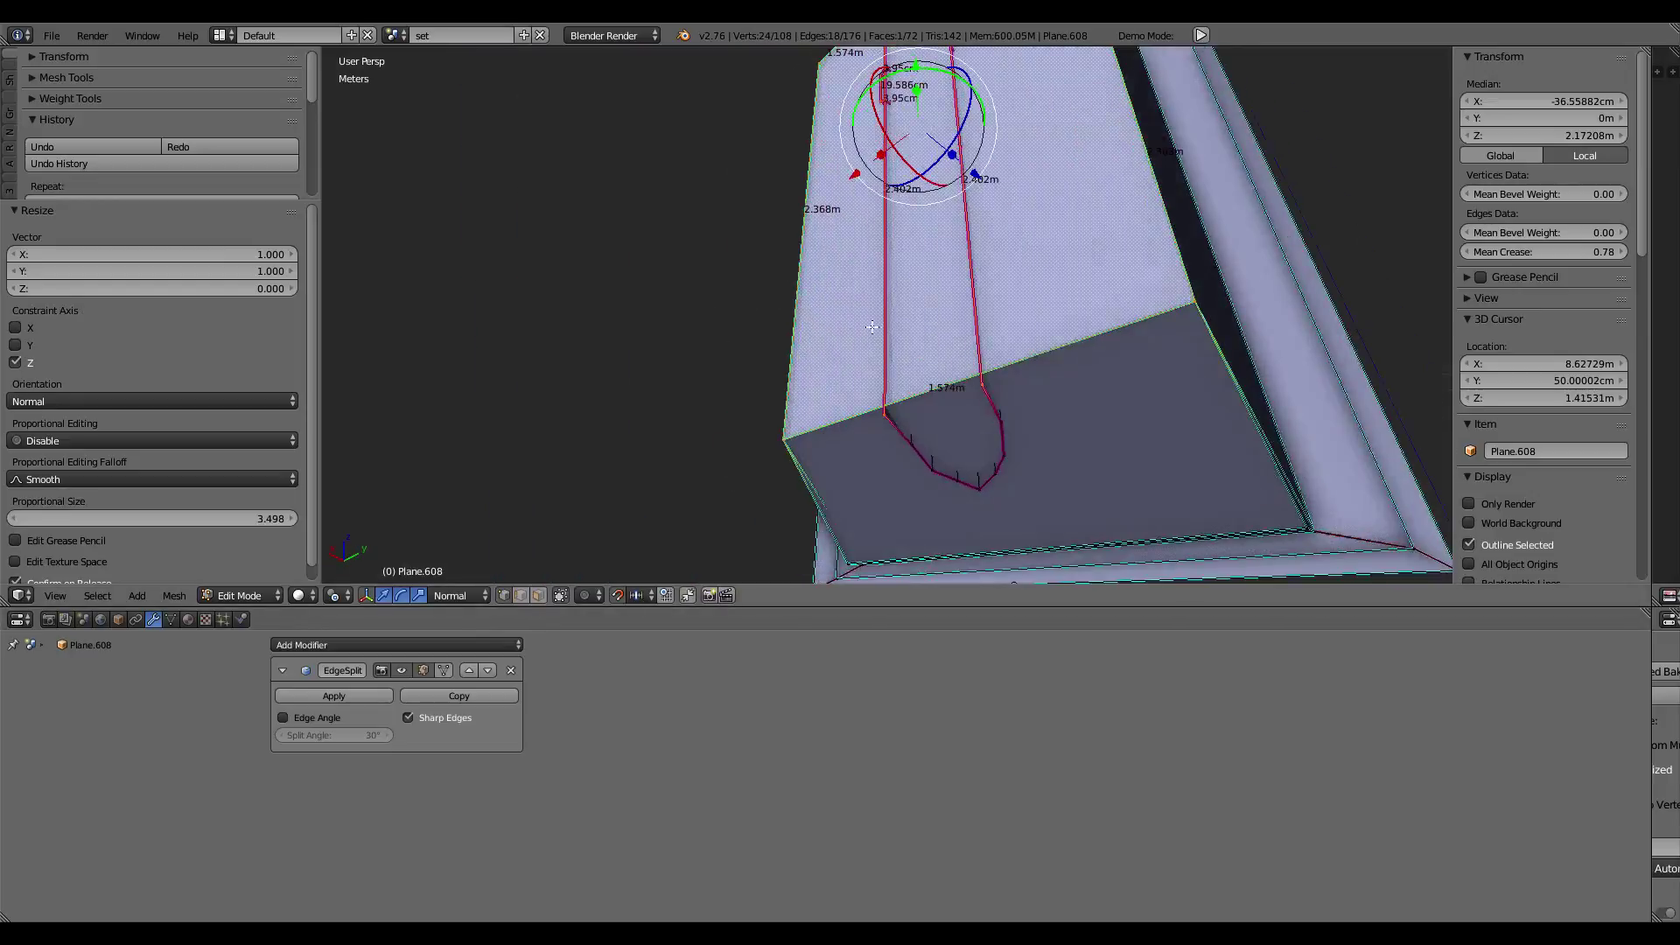
Step: Scale the three column base vertices flat, then pick a vertex on the column
{"action": "right_click", "coordinate": [886, 411]}
{"action": "right_click", "coordinate": [980, 378], "text": "shift"}
{"action": "right_click", "coordinate": [781, 431], "text": "shift"}
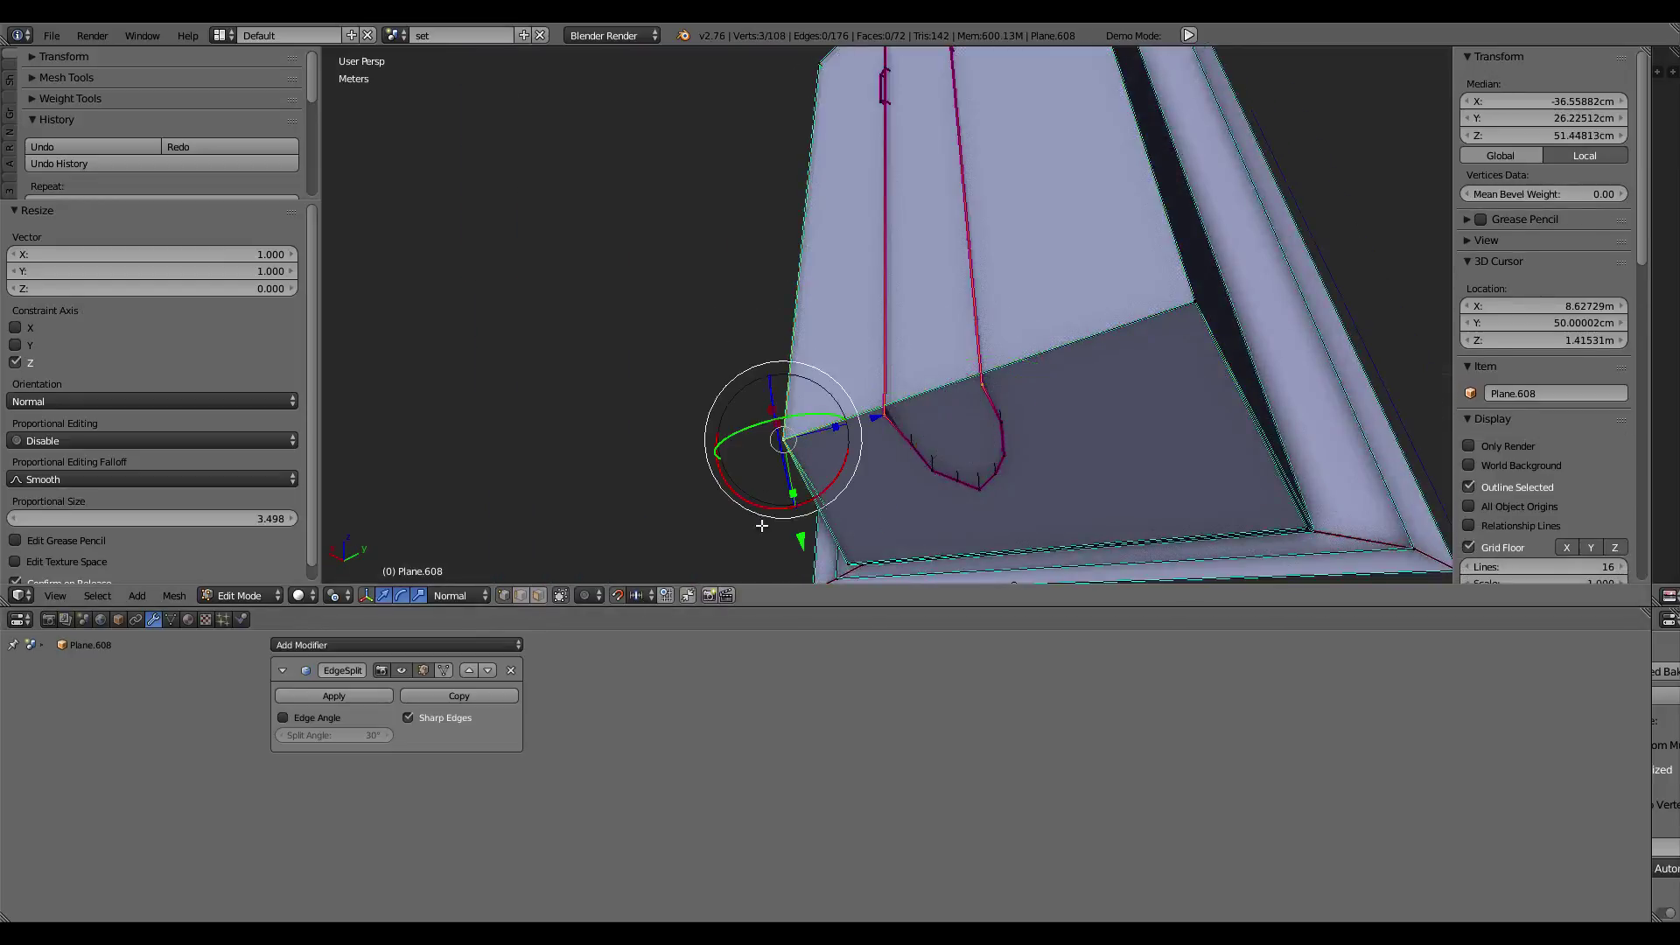
{"action": "key", "text": "s"}
{"action": "key", "text": "Return"}
{"action": "mouse_move", "coordinate": [741, 153]}
{"action": "middle_mouse_down"}
{"action": "mouse_move", "coordinate": [940, 334]}
{"action": "mouse_move", "coordinate": [901, 457]}
{"action": "mouse_move", "coordinate": [915, 457]}
{"action": "mouse_move", "coordinate": [665, 313]}
{"action": "middle_mouse_up"}
{"action": "scroll", "coordinate": [665, 312], "scroll_direction": "down", "scroll_amount": 3}
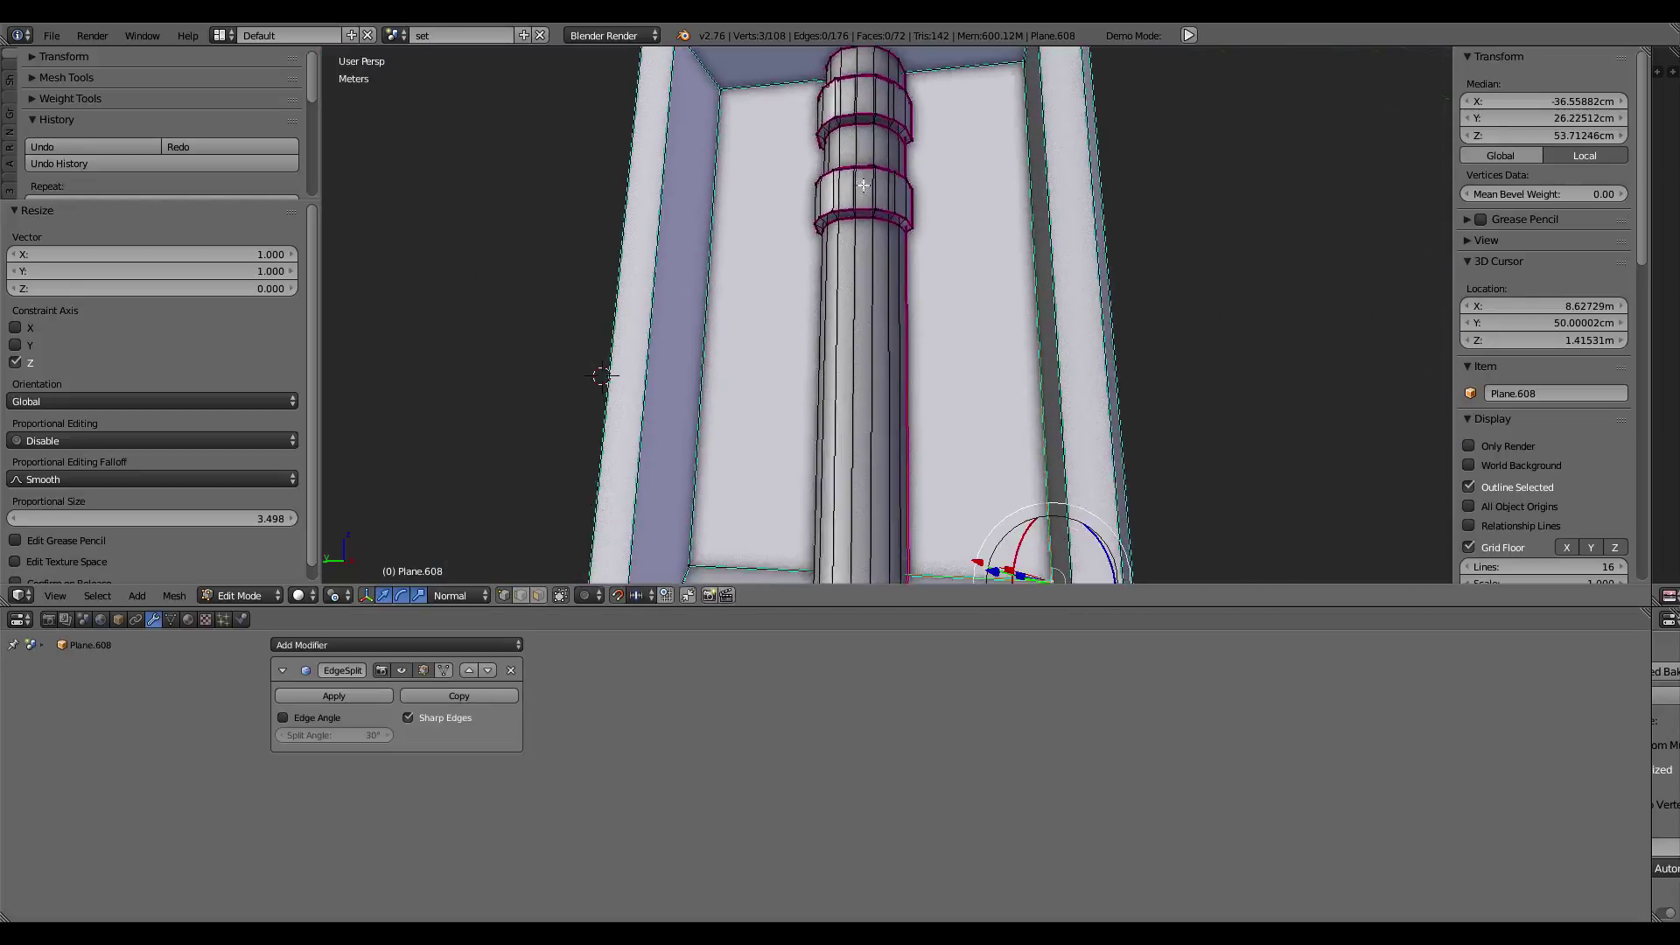
{"action": "scroll", "coordinate": [665, 313], "scroll_direction": "down", "scroll_amount": 3}
{"action": "right_click", "coordinate": [844, 261]}
Step: Select the linked column geometry and separate it into its own object
{"action": "key", "text": "l"}
{"action": "key", "text": "l"}
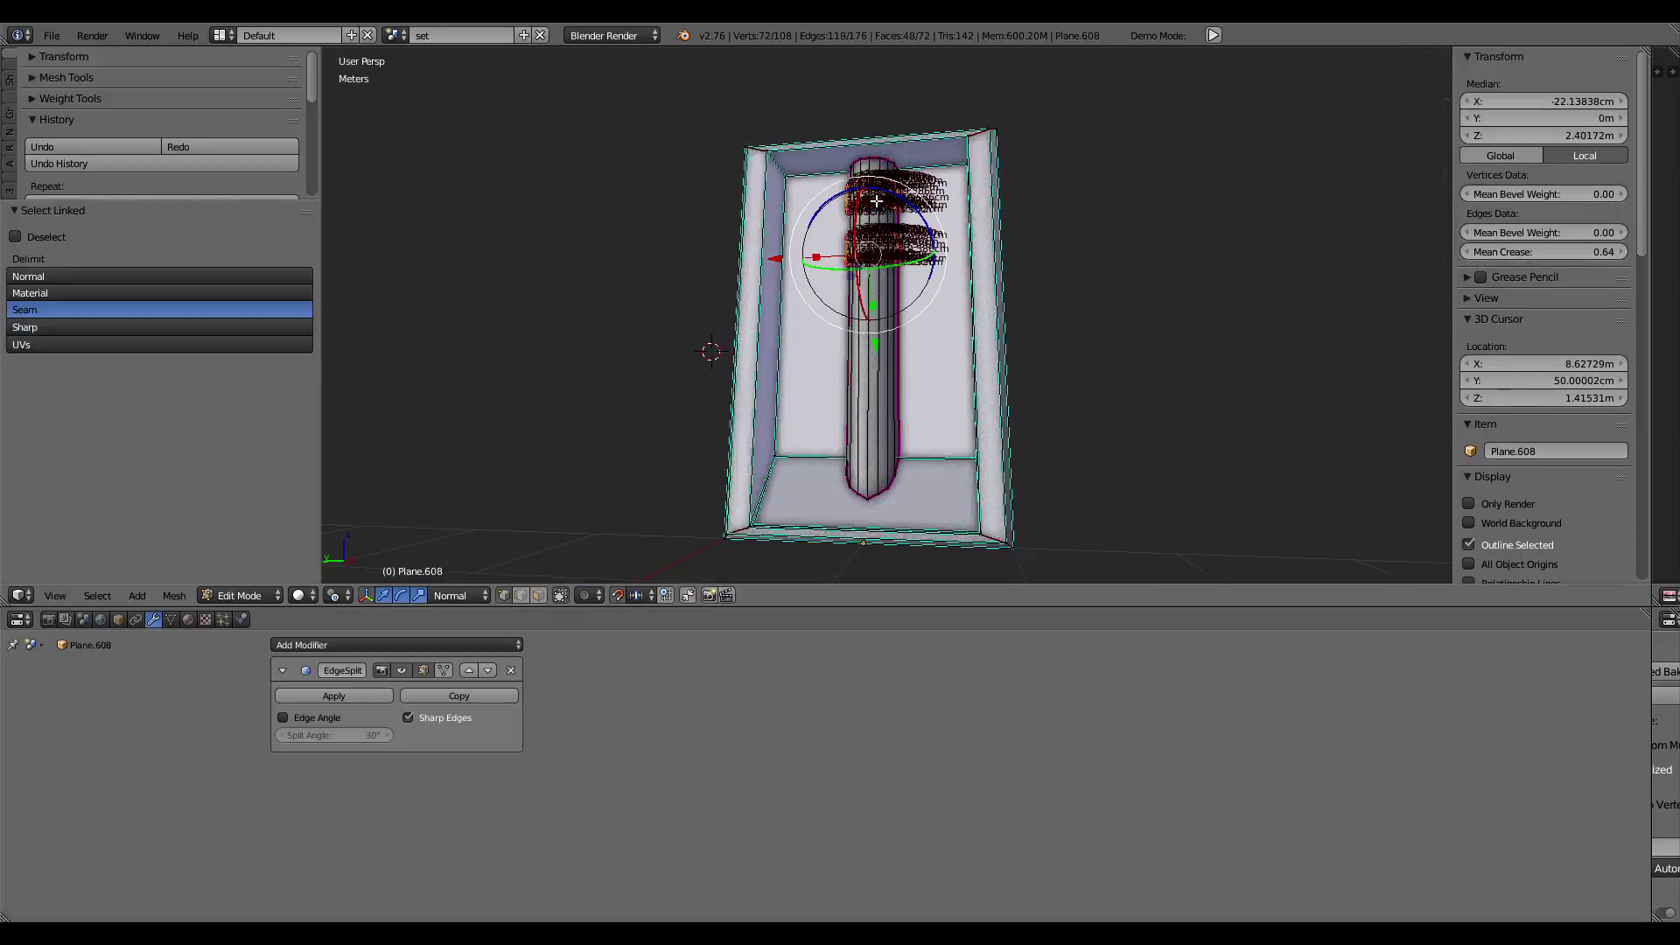
{"action": "key", "text": "l"}
{"action": "key", "text": "p"}
{"action": "left_click", "coordinate": [881, 171]}
{"action": "key", "text": "Tab"}
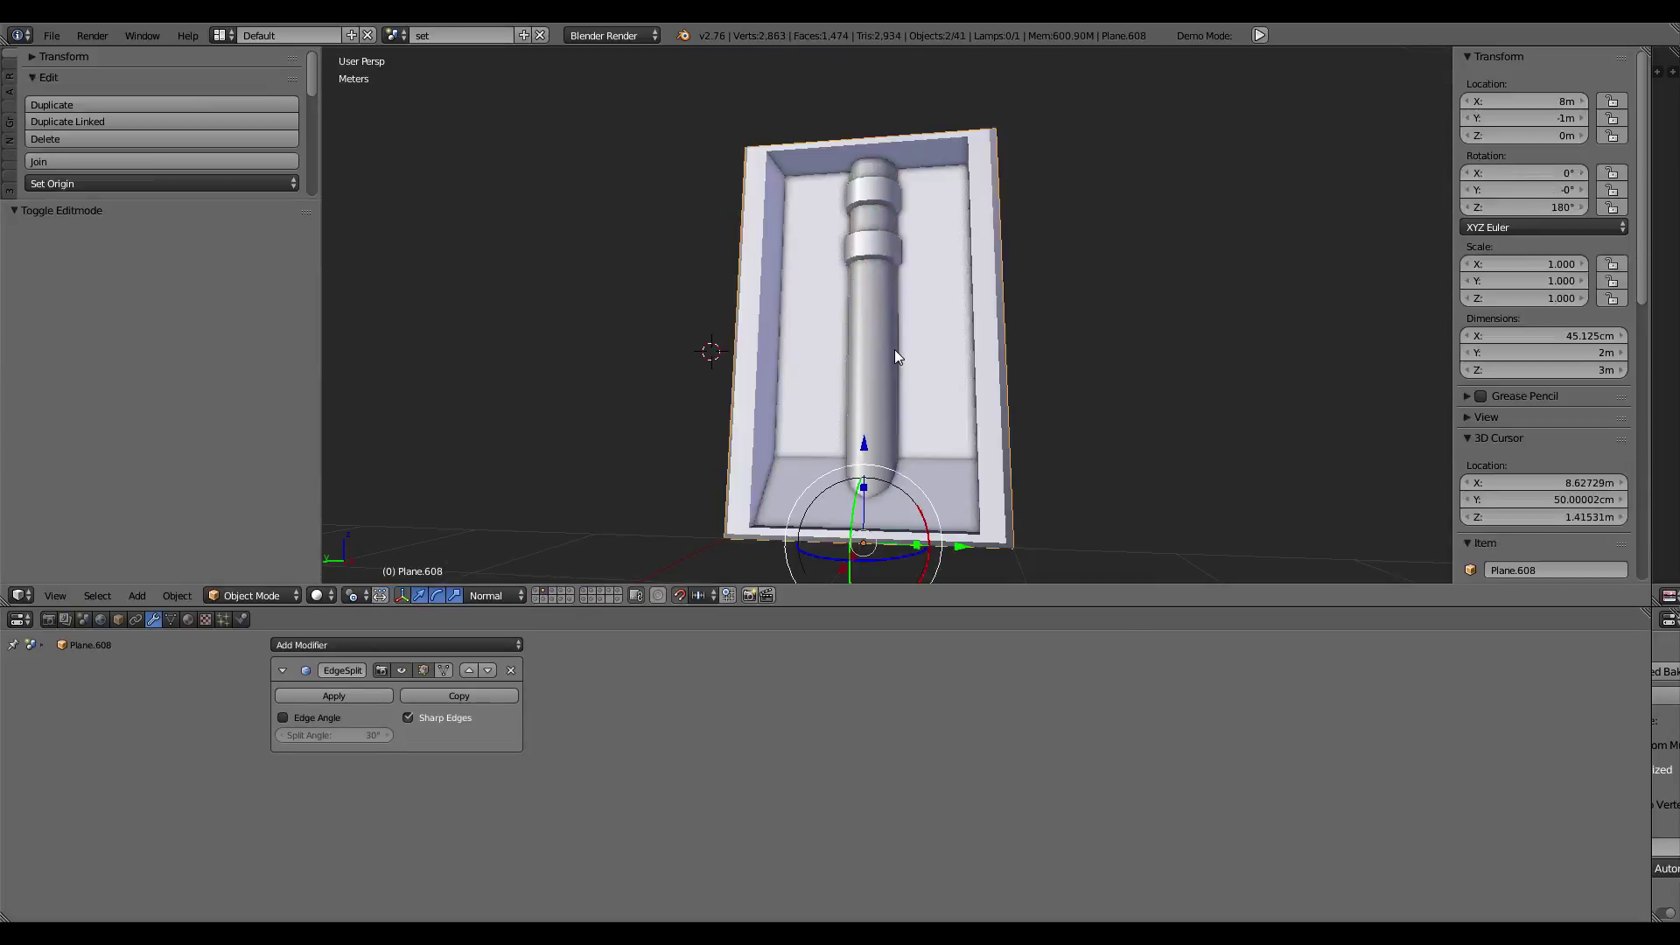
Step: Unhide all panels and set a middle-bay pipe's origin to its geometry
{"action": "key", "text": "alt+h"}
{"action": "scroll", "coordinate": [894, 349], "scroll_direction": "up", "scroll_amount": 3}
{"action": "mouse_move", "coordinate": [851, 322]}
{"action": "middle_mouse_down"}
{"action": "mouse_move", "coordinate": [884, 275]}
{"action": "mouse_move", "coordinate": [864, 231]}
{"action": "middle_mouse_up"}
{"action": "right_click", "coordinate": [884, 275]}
{"action": "right_click", "coordinate": [757, 239]}
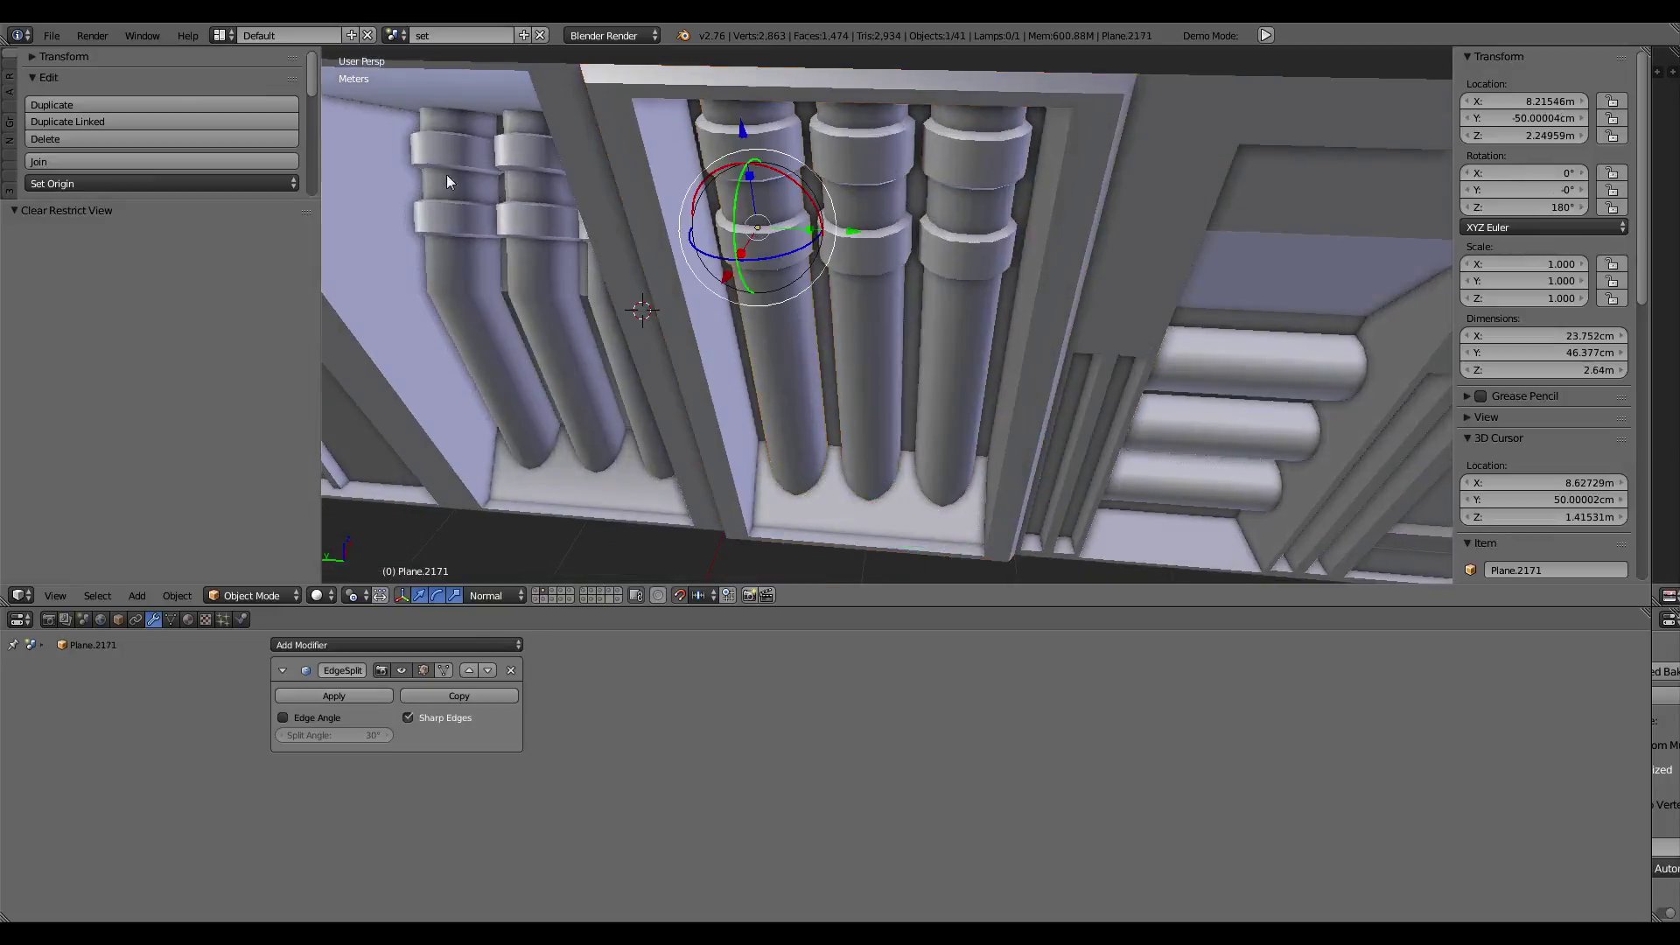
{"action": "left_click", "coordinate": [134, 182]}
{"action": "left_click", "coordinate": [131, 226]}
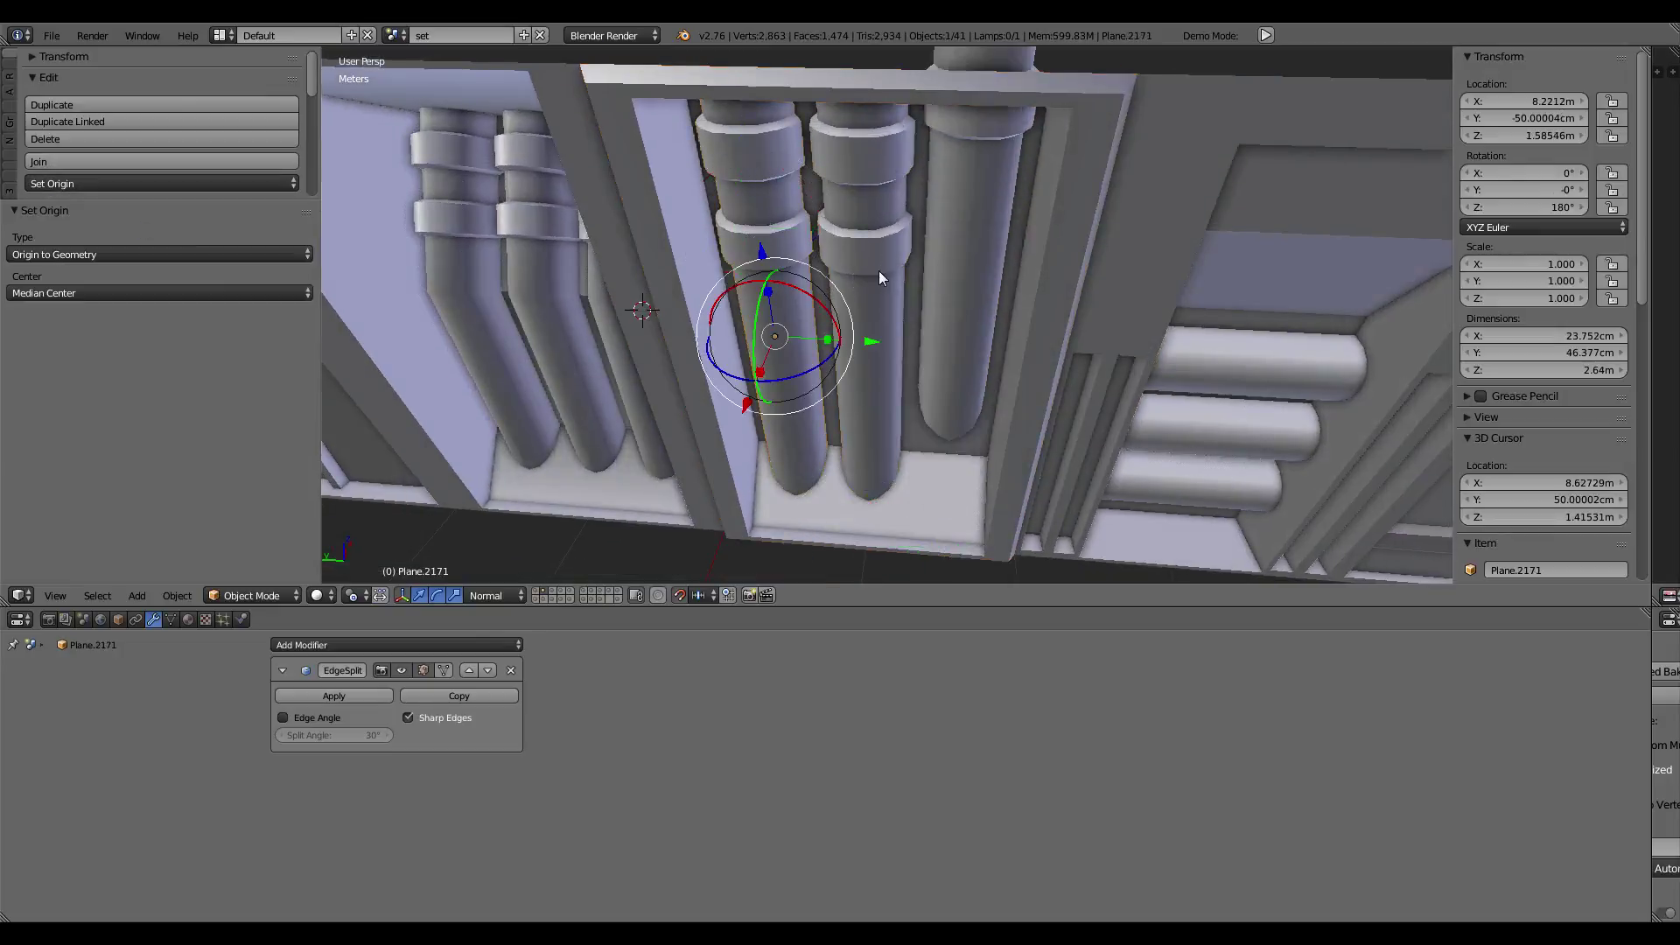
Step: Centre the origins of all three middle-bay pipes on their geometry
{"action": "key", "text": "ctrl+z"}
{"action": "middle_click_drag", "start_coordinate": [924, 257], "coordinate": [952, 254]}
{"action": "key", "text": "ctrl+z"}
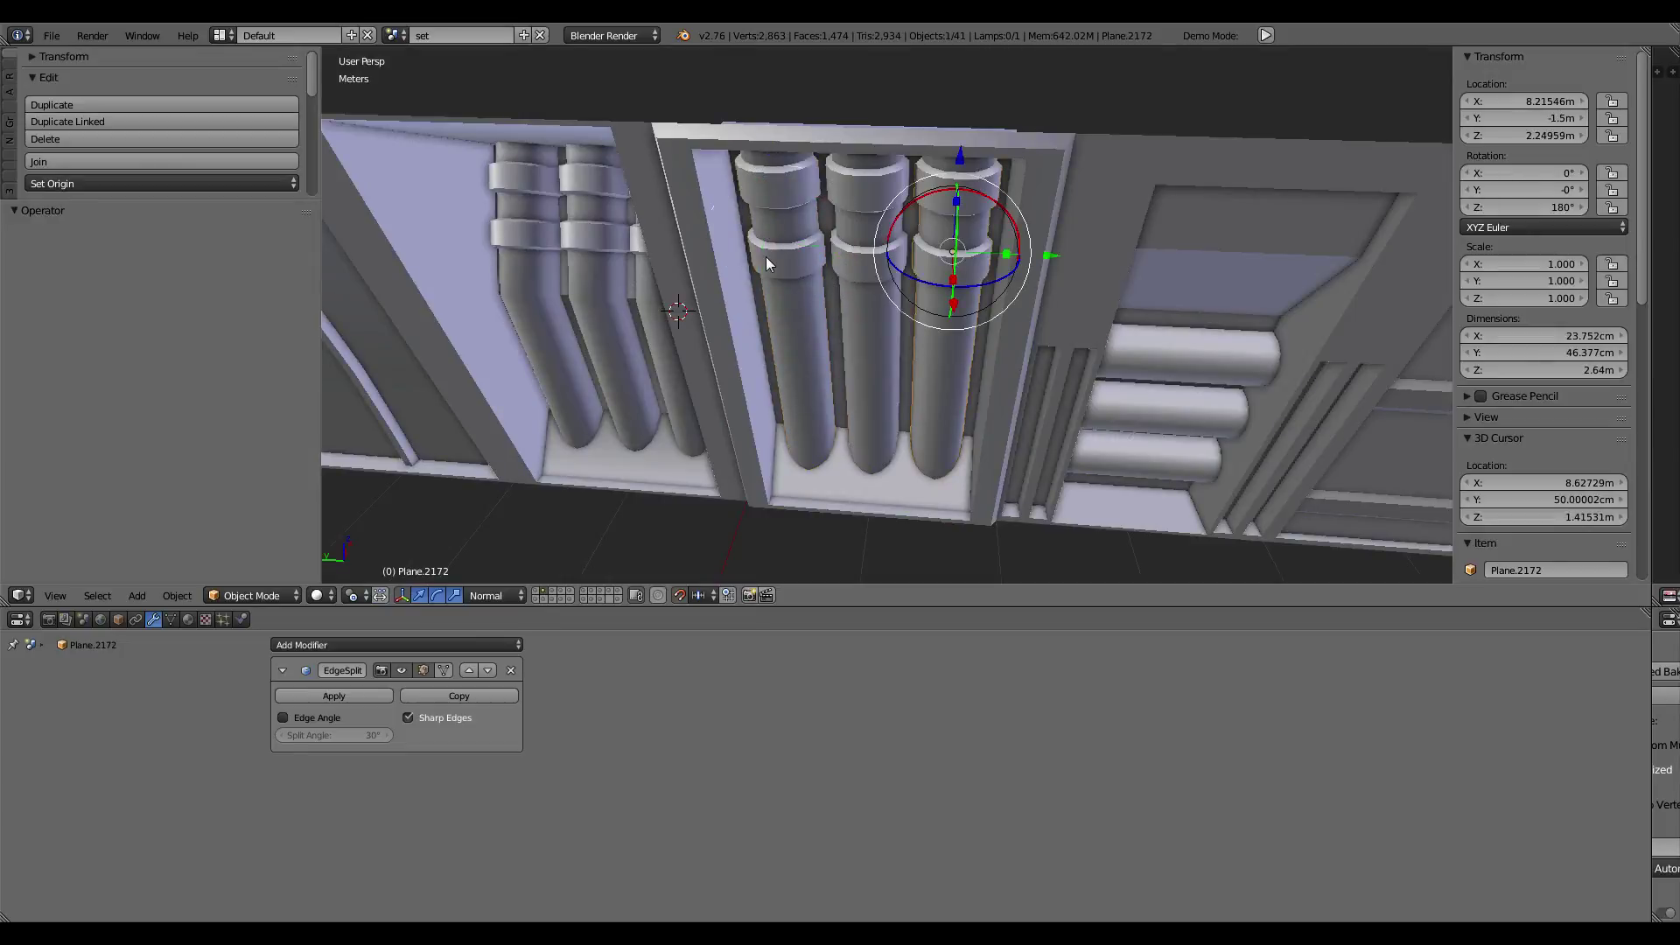
{"action": "key", "text": "ctrl+shift+z"}
{"action": "left_click", "coordinate": [154, 183]}
{"action": "left_click", "coordinate": [147, 224]}
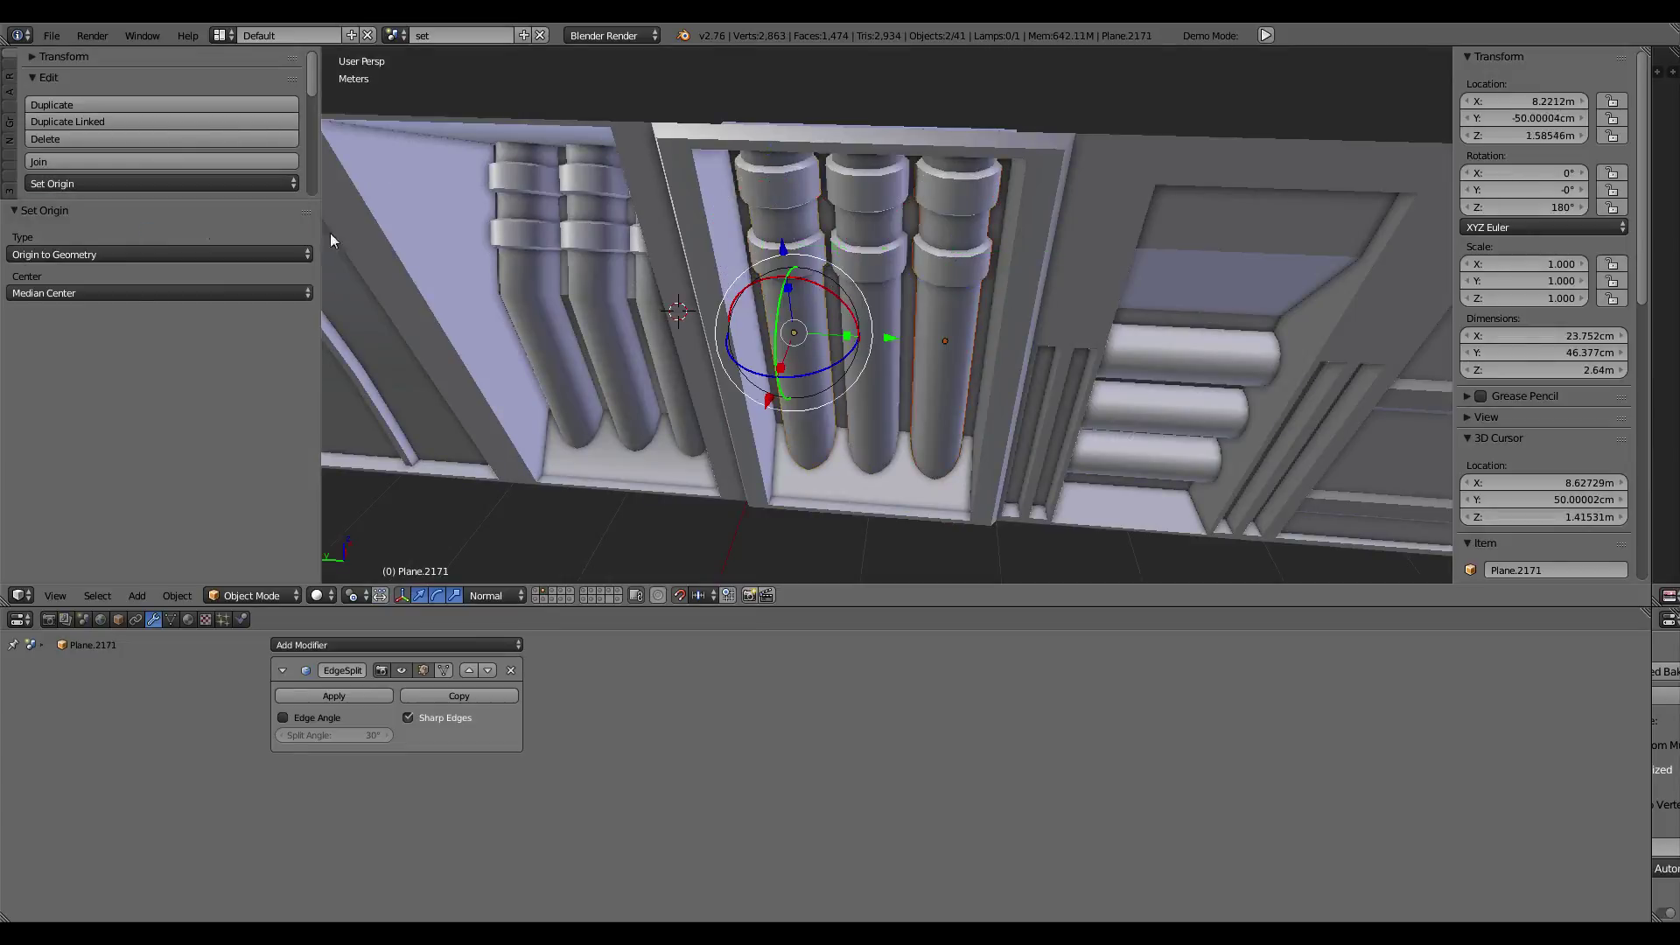
{"action": "right_click", "coordinate": [784, 283], "text": "shift"}
{"action": "left_click", "coordinate": [175, 186]}
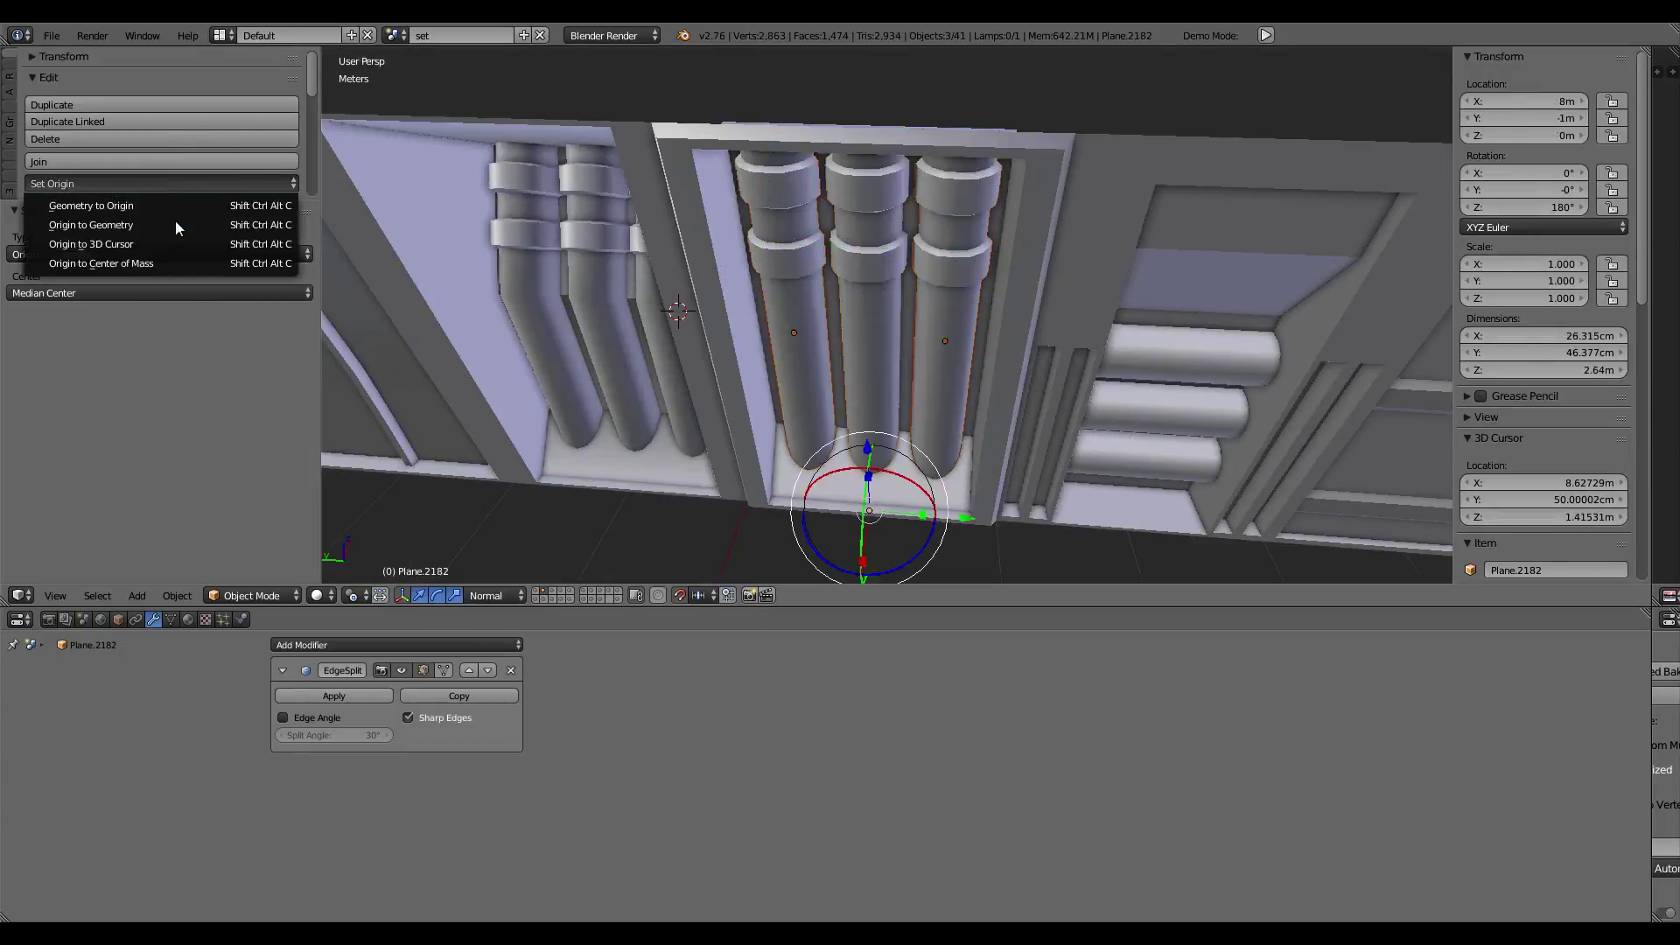
{"action": "left_click", "coordinate": [175, 224]}
Step: Frame the pipes and link the left pipe to the Plane.2003 mesh
{"action": "key", "text": "KP_Decimal"}
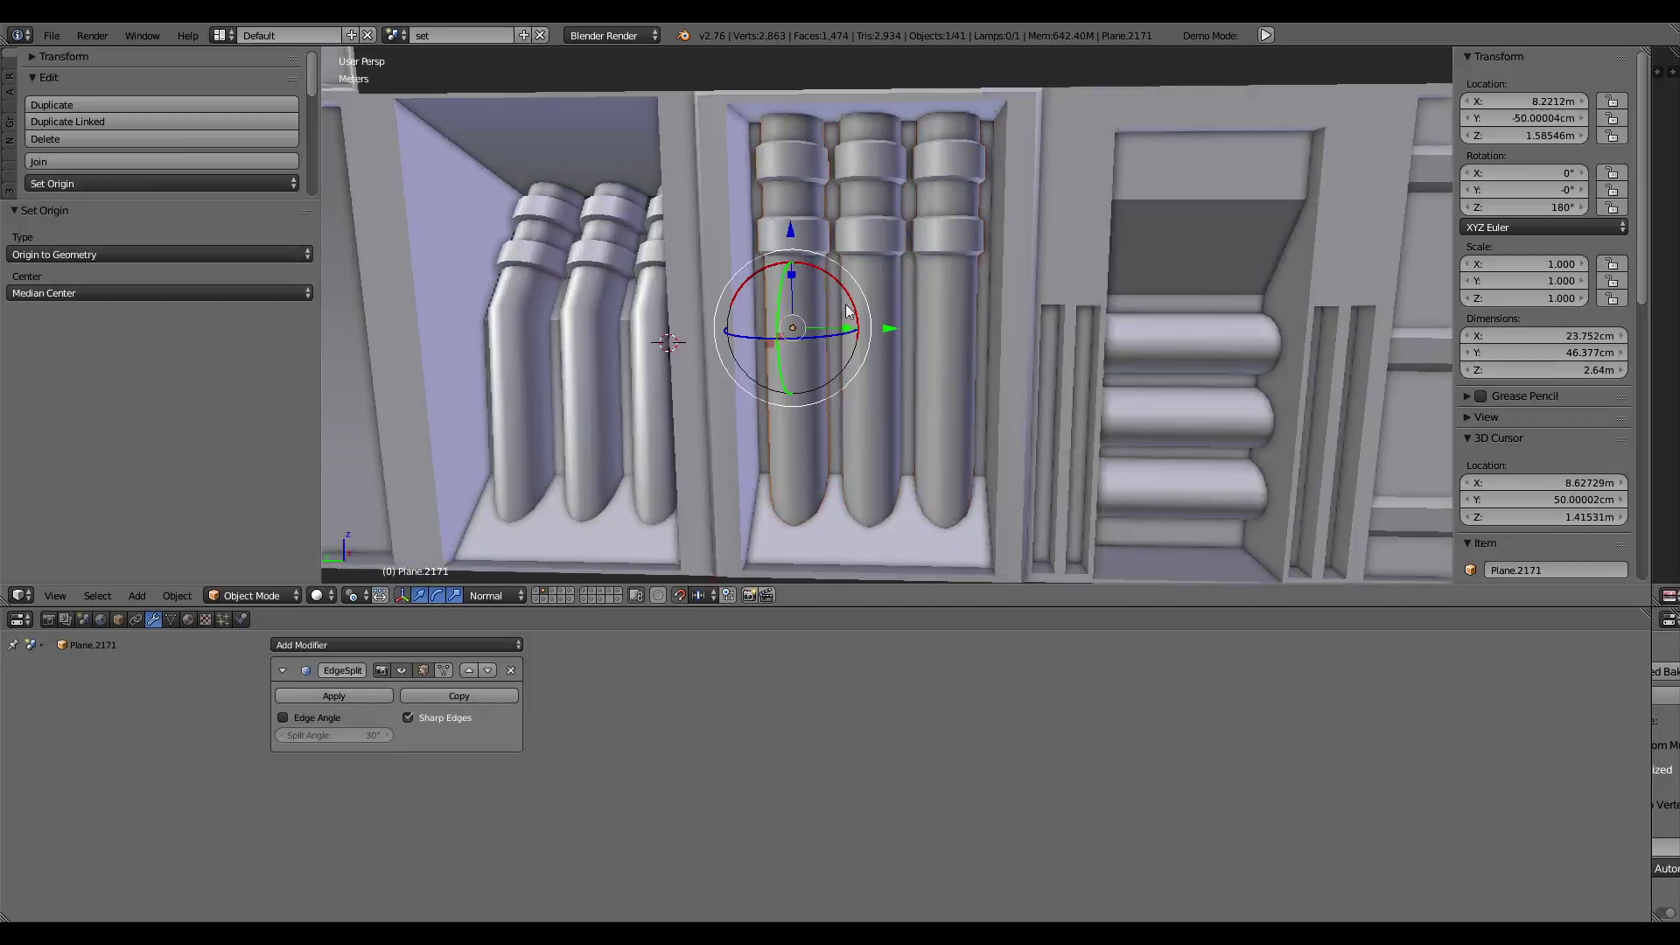
{"action": "right_click", "coordinate": [866, 298], "text": "shift"}
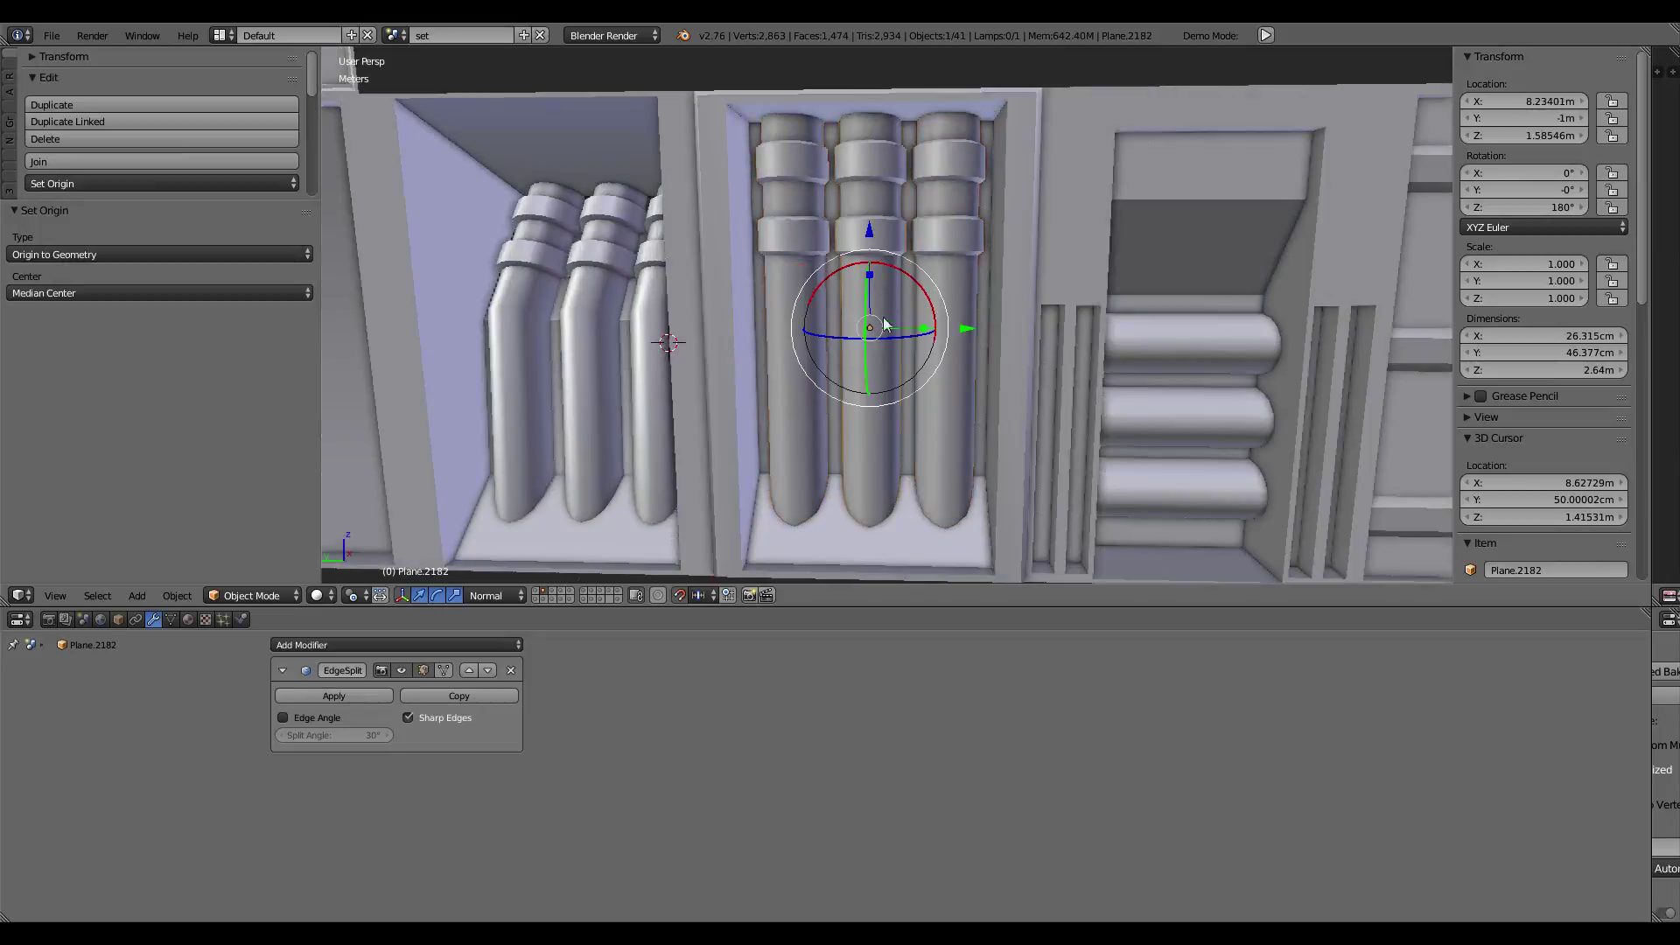
{"action": "left_click", "coordinate": [171, 620]}
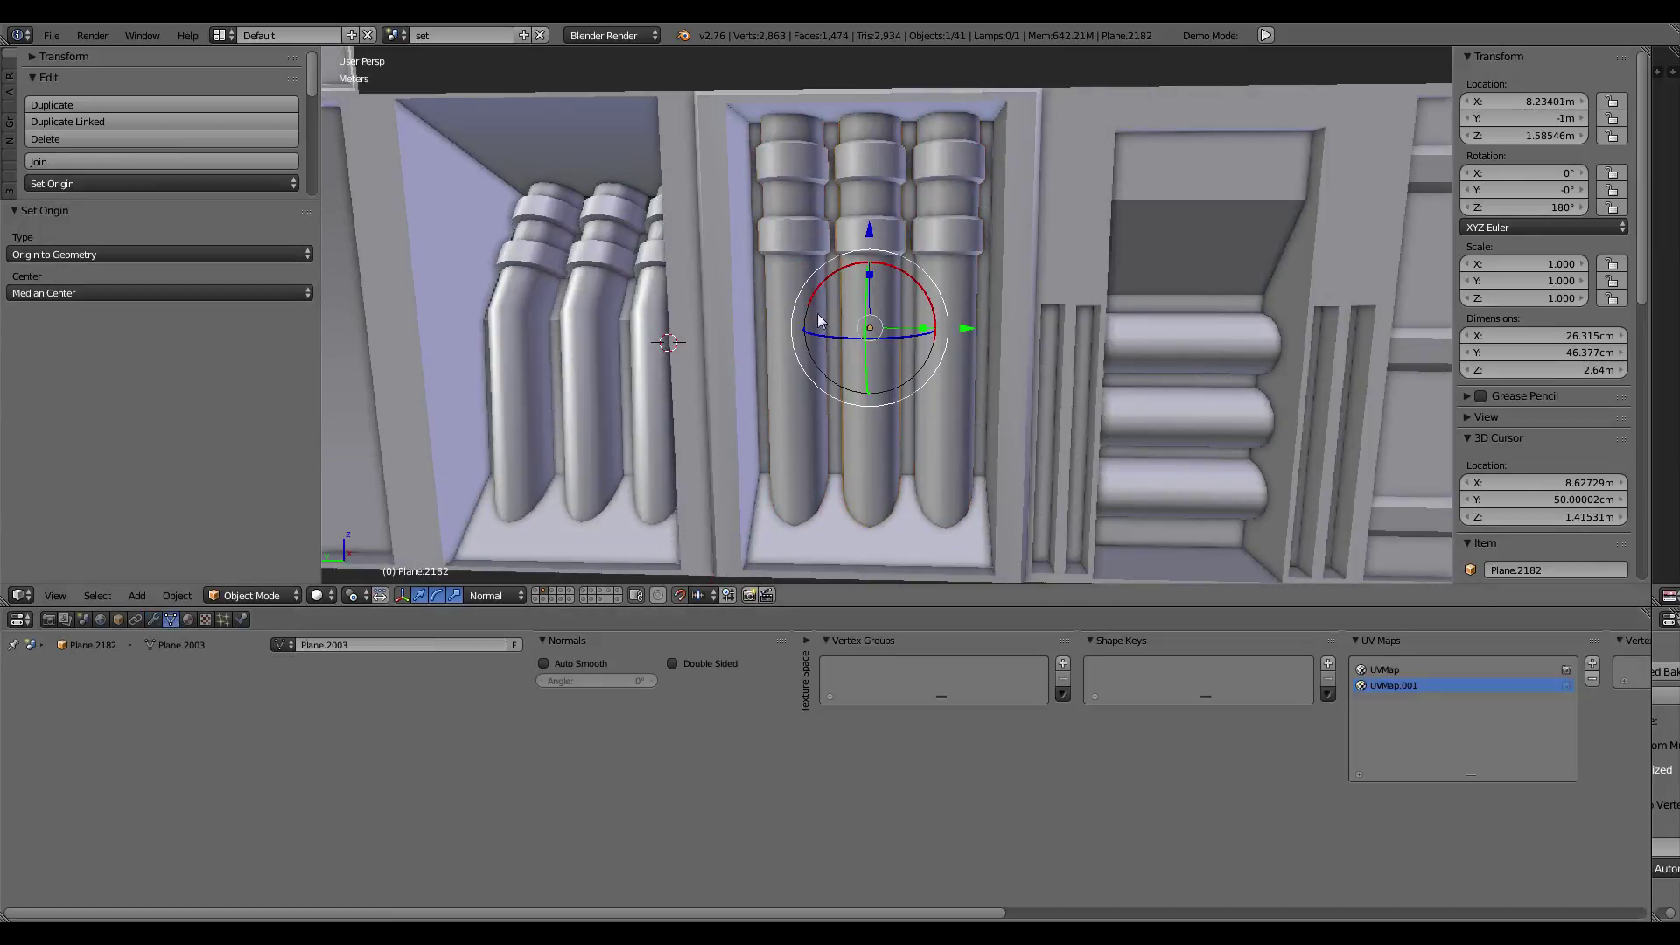
{"action": "right_click", "coordinate": [792, 420], "text": "shift"}
{"action": "left_click", "coordinate": [280, 645]}
{"action": "type", "text": "Plane.2003"}
{"action": "left_click", "coordinate": [303, 670]}
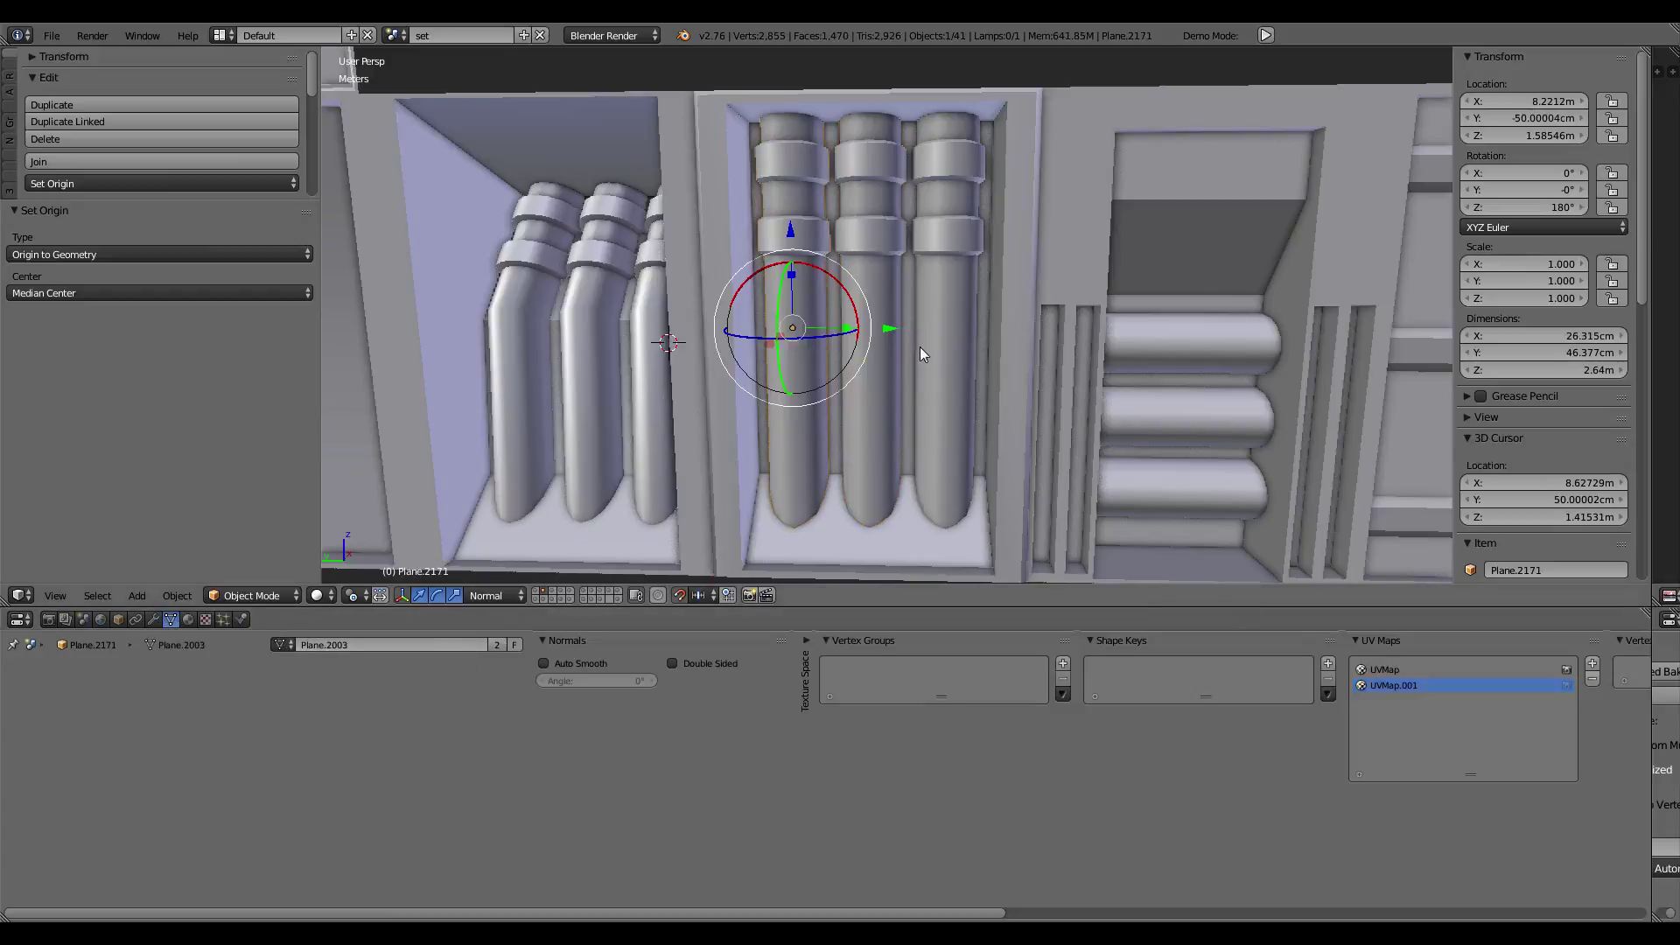
Step: Link the right pipe to Plane.2003 as well, then reselect a pipe in the bay
{"action": "right_click", "coordinate": [938, 328]}
{"action": "left_click", "coordinate": [287, 645]}
{"action": "type", "text": "Plane.2003"}
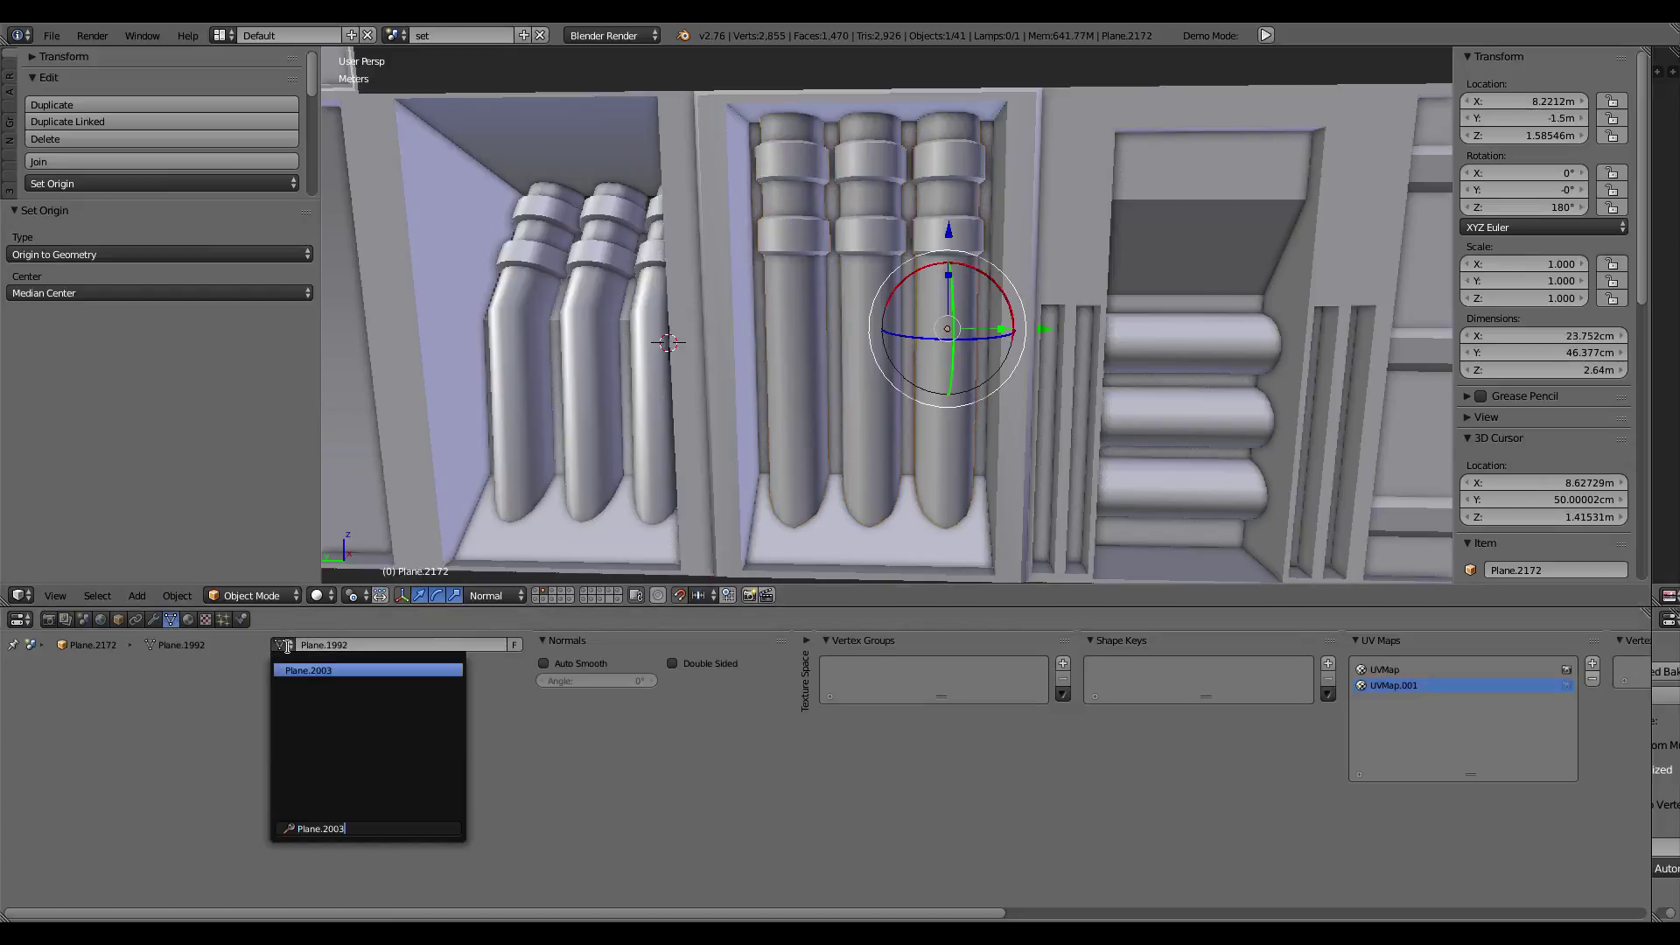
{"action": "left_click", "coordinate": [320, 669]}
{"action": "scroll", "coordinate": [800, 337], "scroll_direction": "down", "scroll_amount": 2}
{"action": "scroll", "coordinate": [812, 283], "scroll_direction": "down", "scroll_amount": 2}
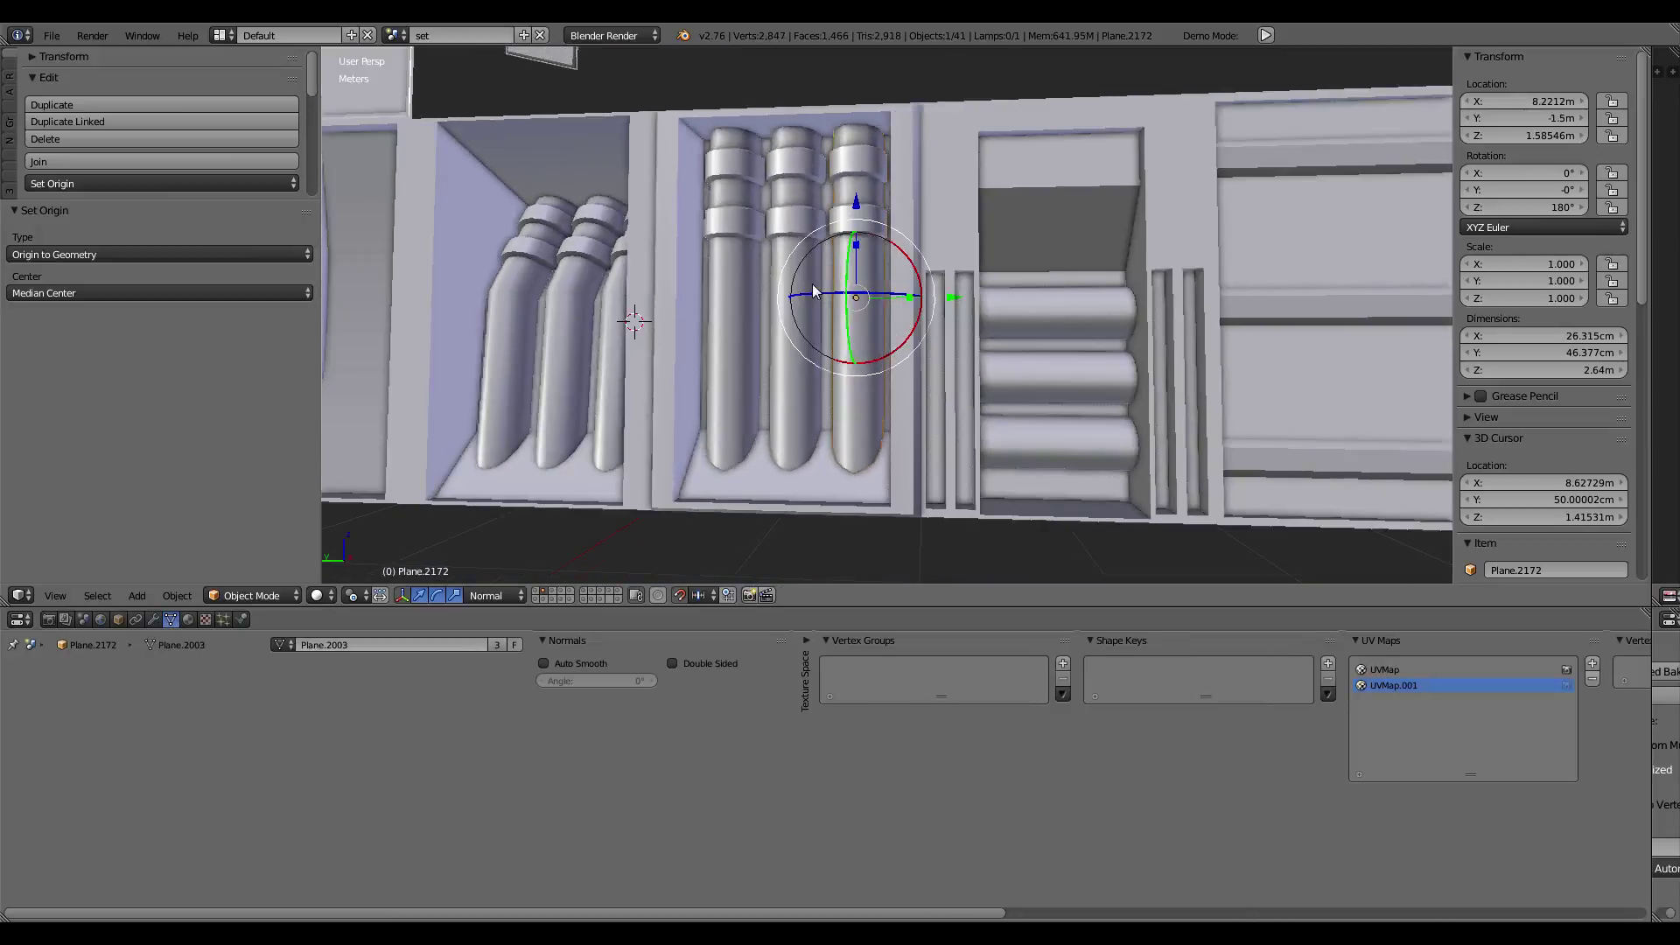
{"action": "scroll", "coordinate": [814, 283], "scroll_direction": "down", "scroll_amount": 2}
{"action": "key", "text": "a"}
{"action": "middle_click_drag", "start_coordinate": [814, 283], "coordinate": [854, 341]}
{"action": "right_click", "coordinate": [854, 341]}
Step: Select the bay pipes, the neighbouring wall panel and the horizontal pipe to inspect them
{"action": "right_click", "coordinate": [816, 320]}
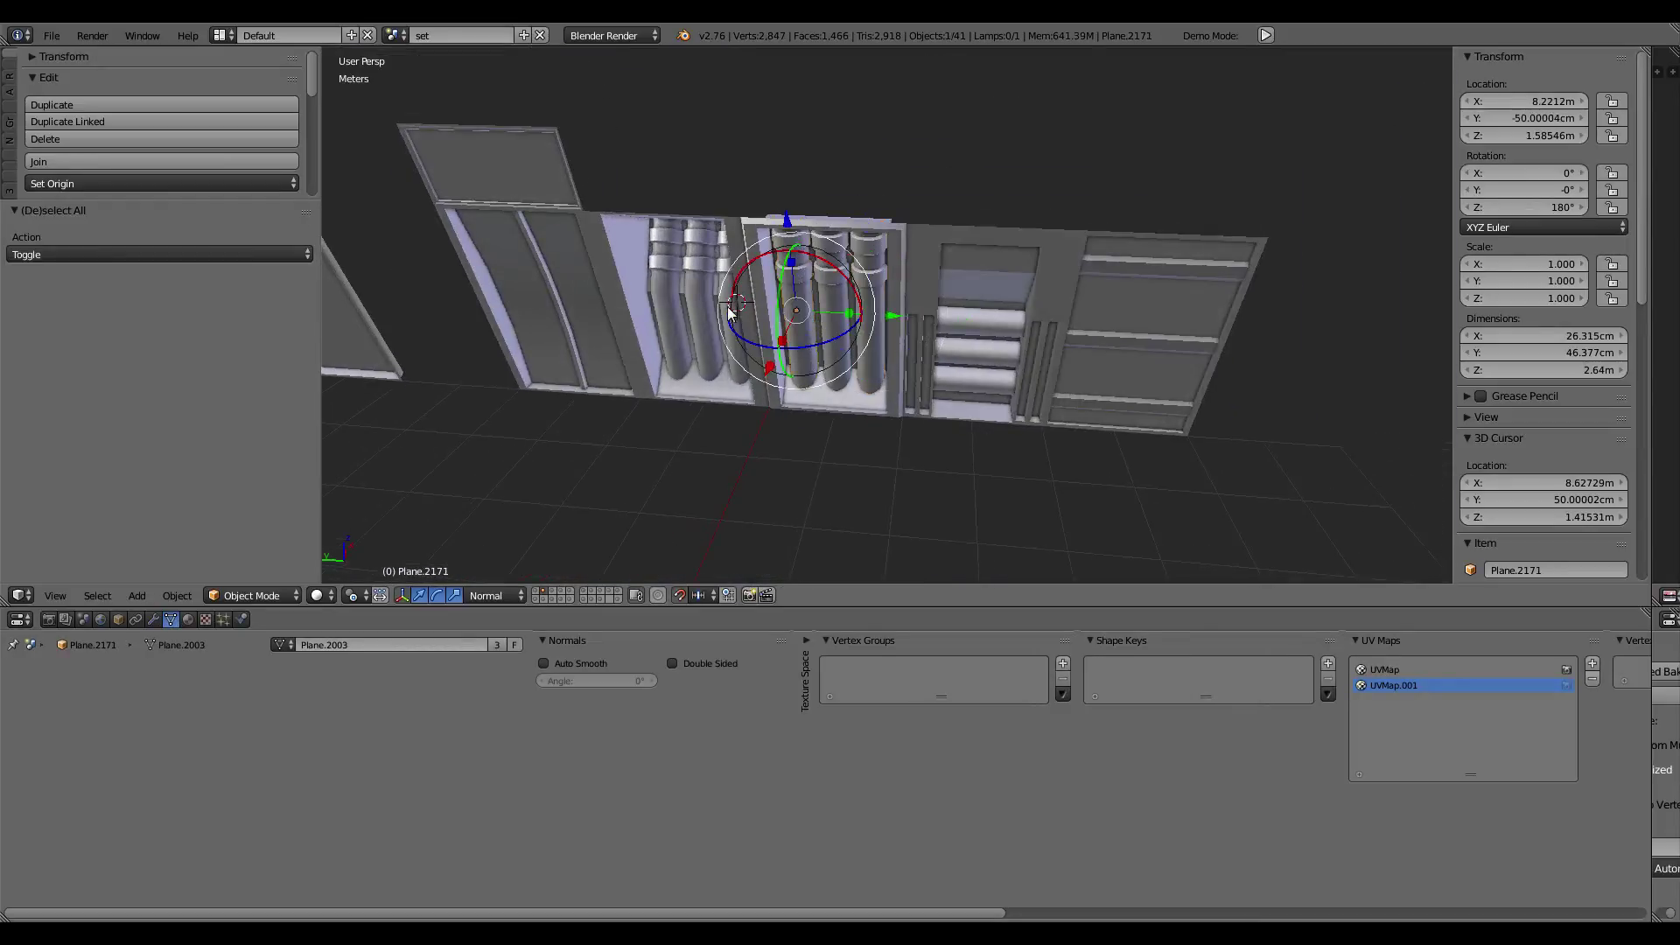
{"action": "right_click", "coordinate": [729, 308]}
{"action": "right_click", "coordinate": [643, 306]}
{"action": "mouse_move", "coordinate": [723, 300]}
{"action": "middle_mouse_down"}
{"action": "mouse_move", "coordinate": [993, 292]}
{"action": "mouse_move", "coordinate": [905, 309]}
{"action": "mouse_move", "coordinate": [925, 412]}
{"action": "mouse_move", "coordinate": [1024, 381]}
{"action": "mouse_move", "coordinate": [1024, 302]}
{"action": "mouse_move", "coordinate": [970, 266]}
{"action": "mouse_move", "coordinate": [885, 280]}
{"action": "mouse_move", "coordinate": [878, 239]}
{"action": "middle_mouse_up"}
{"action": "scroll", "coordinate": [912, 328], "scroll_direction": "up", "scroll_amount": 3}
{"action": "right_click", "coordinate": [912, 327]}
{"action": "scroll", "coordinate": [886, 330], "scroll_direction": "up", "scroll_amount": 2}
{"action": "scroll", "coordinate": [925, 412], "scroll_direction": "up", "scroll_amount": 3}
{"action": "scroll", "coordinate": [1024, 381], "scroll_direction": "up", "scroll_amount": 3}
{"action": "scroll", "coordinate": [969, 266], "scroll_direction": "down", "scroll_amount": 3}
{"action": "scroll", "coordinate": [924, 263], "scroll_direction": "up", "scroll_amount": 3}
Step: Check the horizontal pipe's mesh in Edit Mode, then select another panel piece and the door panel
{"action": "key", "text": "Tab"}
{"action": "middle_click_drag", "start_coordinate": [863, 354], "coordinate": [983, 376]}
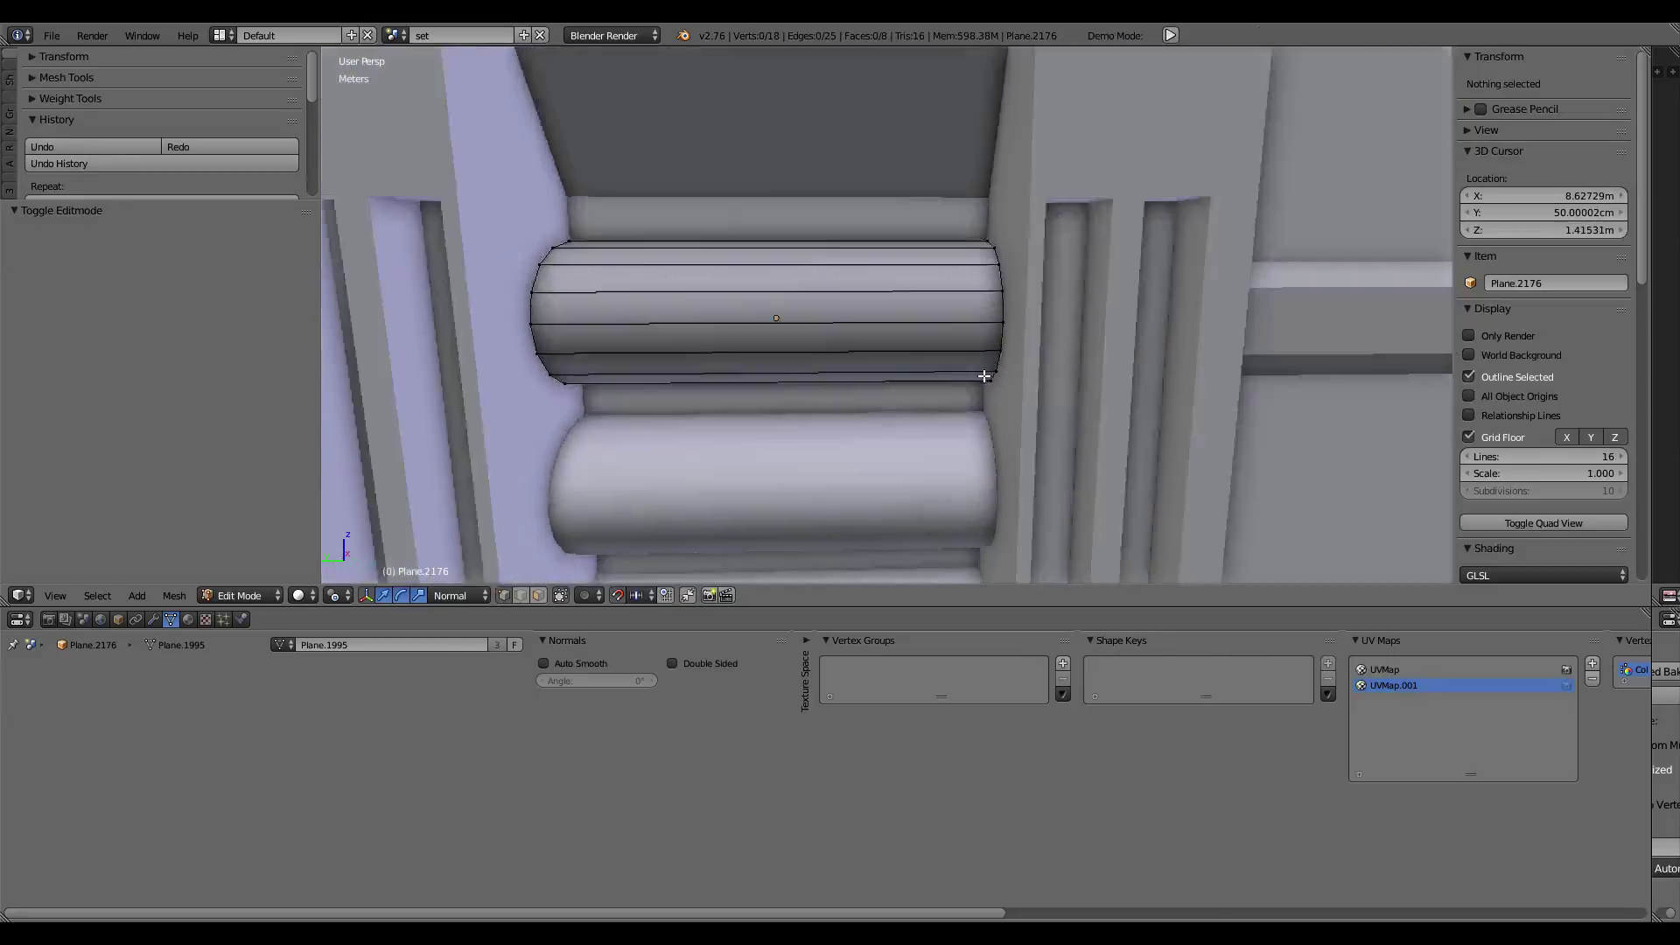
{"action": "key", "text": "Tab"}
{"action": "scroll", "coordinate": [983, 387], "scroll_direction": "down", "scroll_amount": 3}
{"action": "right_click", "coordinate": [1025, 305]}
{"action": "scroll", "coordinate": [1026, 297], "scroll_direction": "down", "scroll_amount": 4}
{"action": "right_click", "coordinate": [675, 308]}
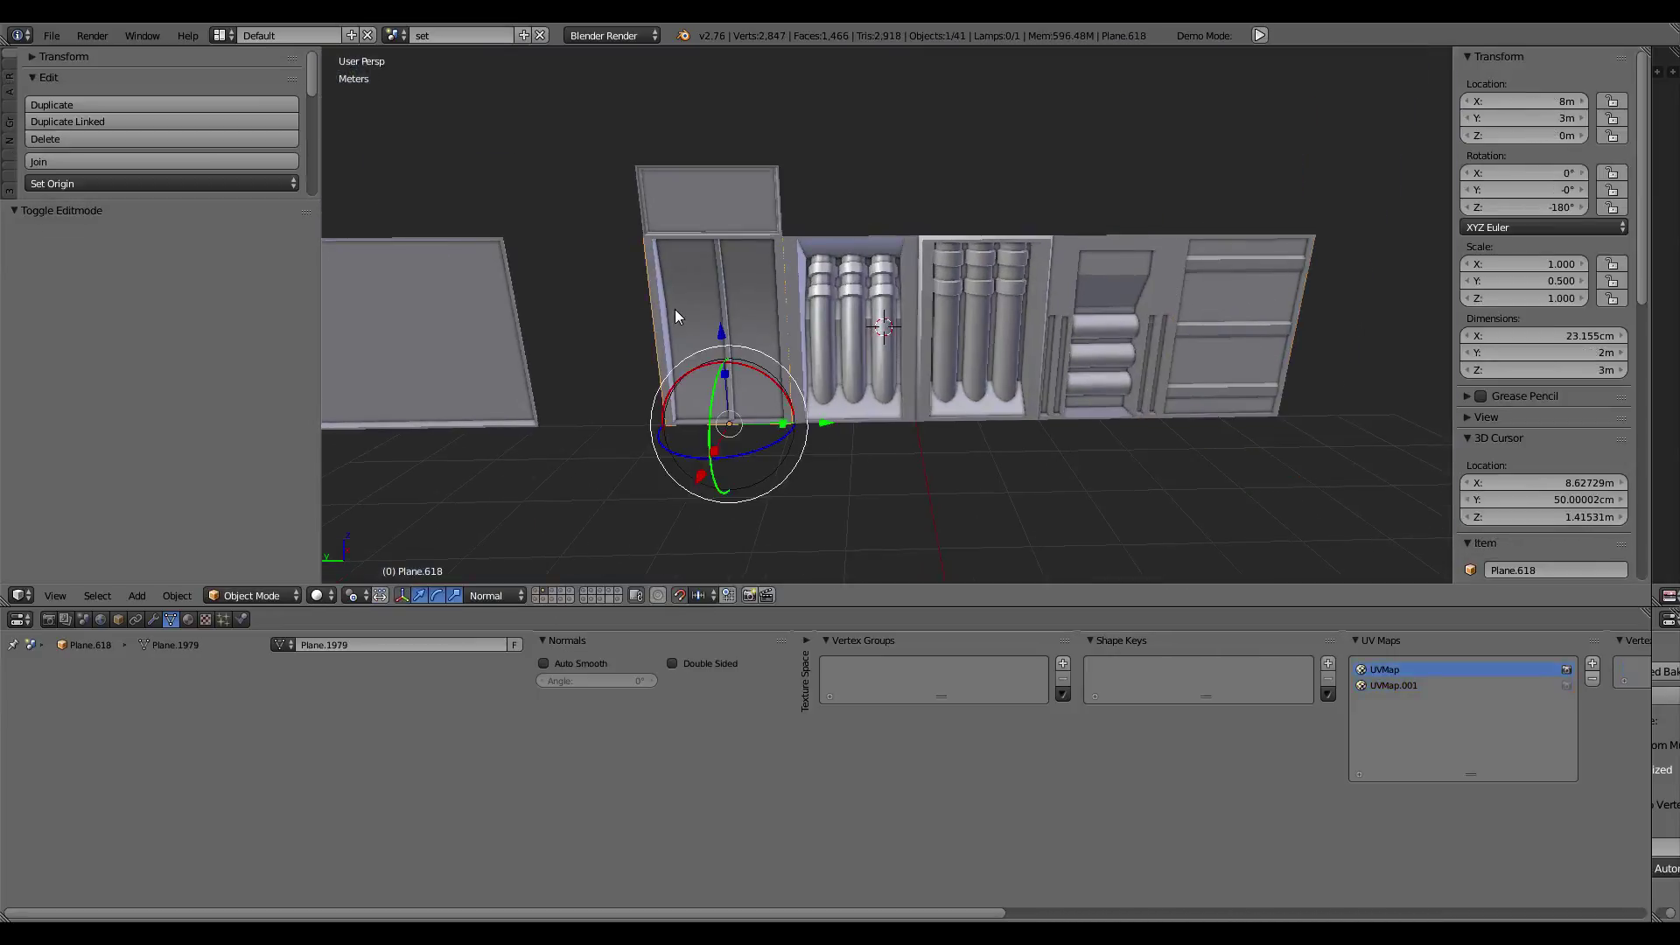
{"action": "mouse_move", "coordinate": [675, 308]}
{"action": "middle_mouse_down"}
{"action": "mouse_move", "coordinate": [824, 249]}
{"action": "mouse_move", "coordinate": [688, 297]}
{"action": "middle_mouse_up"}
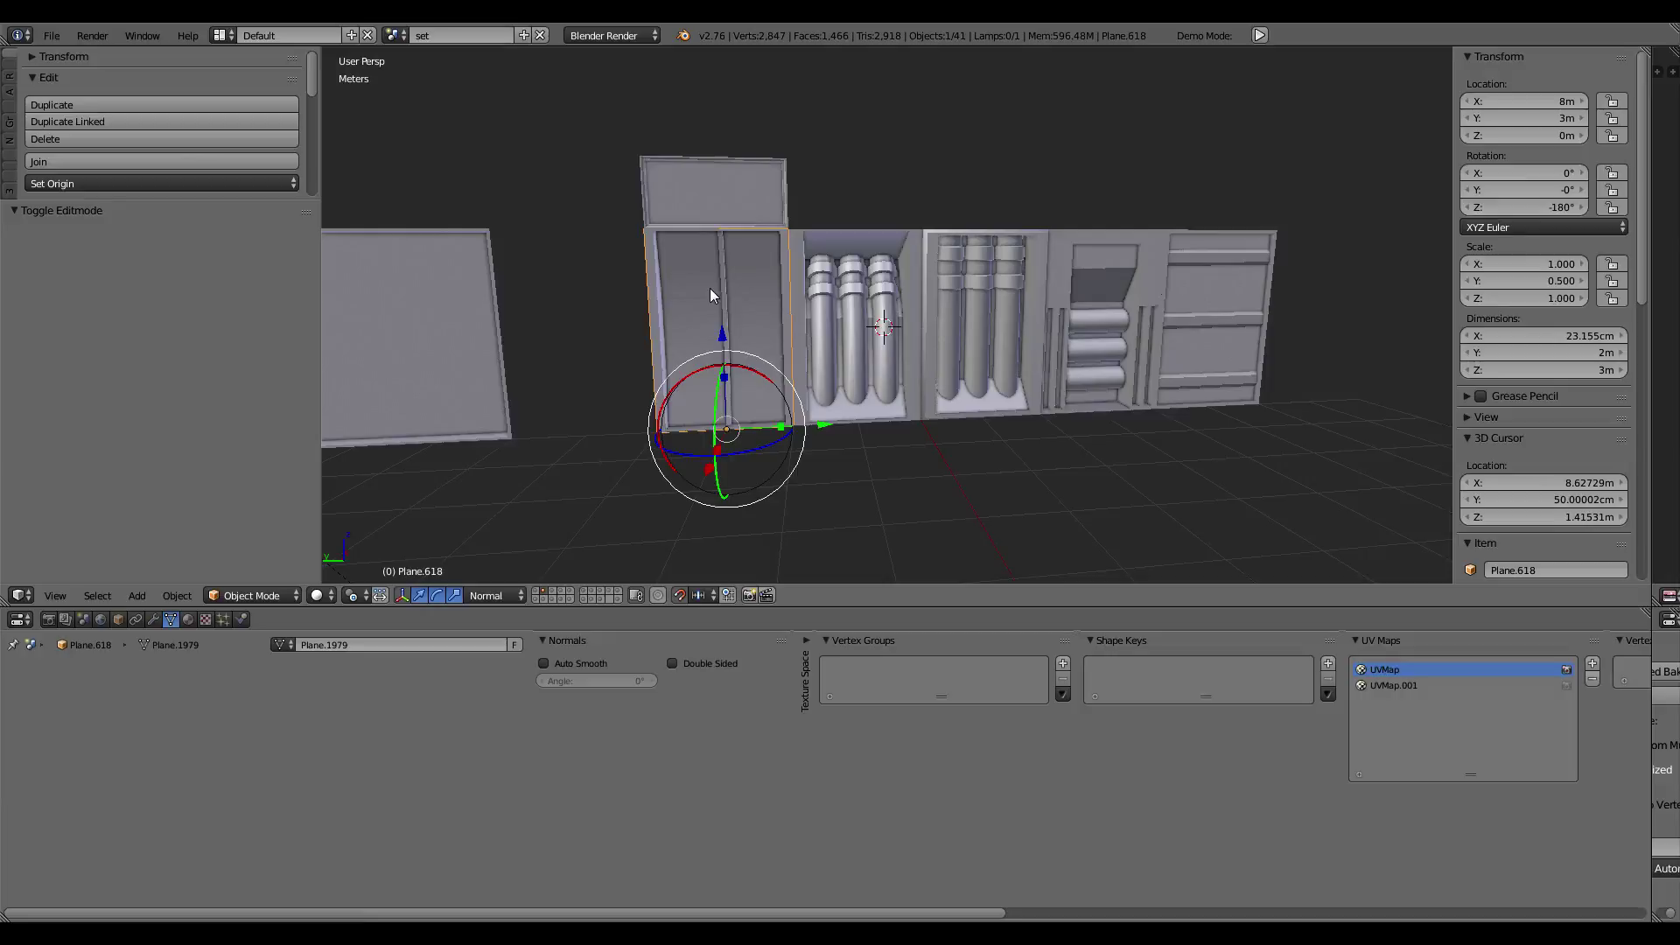
Step: Select the pipe object in the second bay and frame the view on it
{"action": "mouse_move", "coordinate": [637, 311]}
{"action": "middle_mouse_down"}
{"action": "mouse_move", "coordinate": [852, 256]}
{"action": "mouse_move", "coordinate": [727, 264]}
{"action": "mouse_move", "coordinate": [854, 275]}
{"action": "middle_mouse_up"}
{"action": "right_click", "coordinate": [852, 277]}
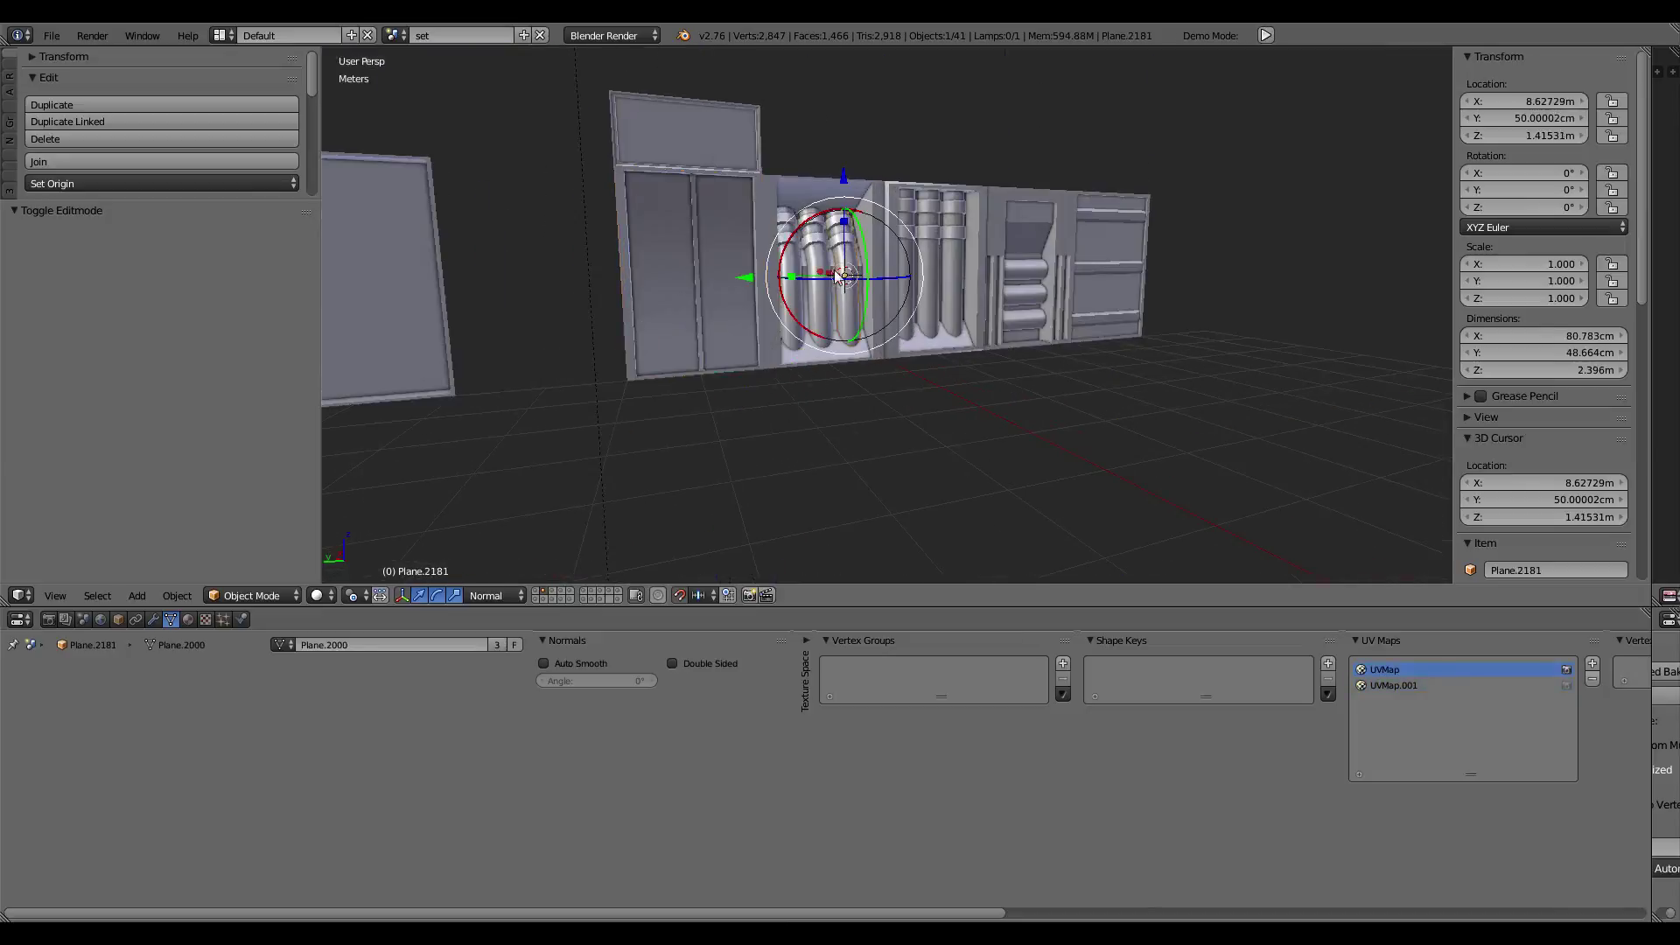
{"action": "key", "text": "KP_Decimal"}
{"action": "scroll", "coordinate": [867, 337], "scroll_direction": "up", "scroll_amount": 2}
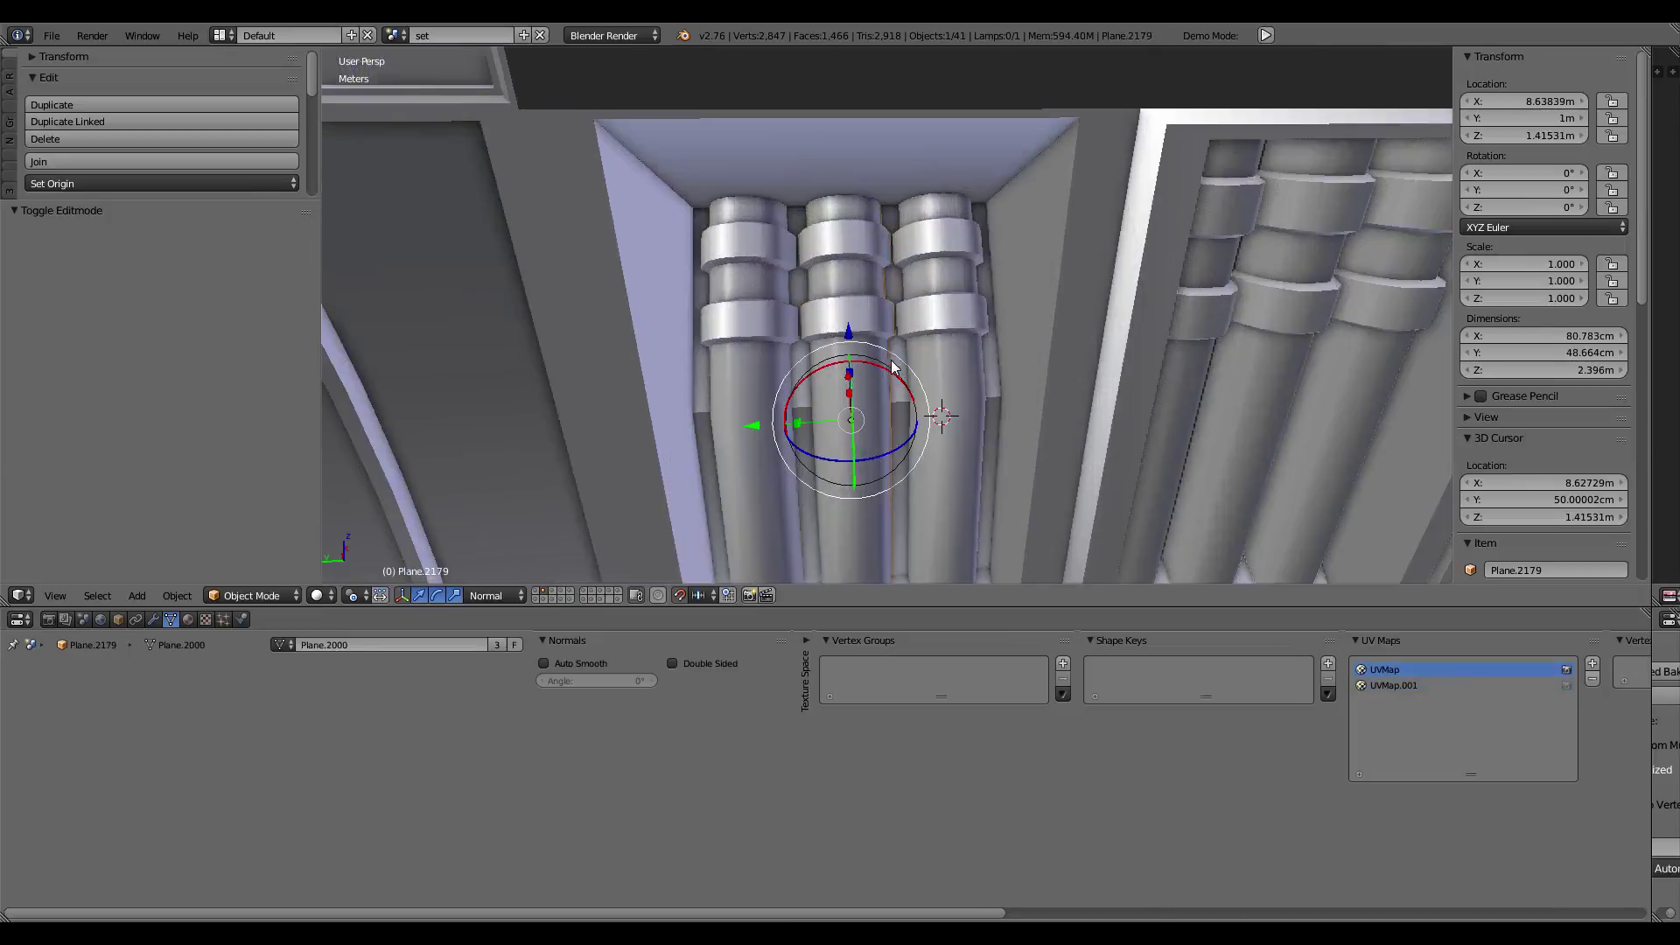
{"action": "scroll", "coordinate": [877, 355], "scroll_direction": "up", "scroll_amount": 2}
{"action": "scroll", "coordinate": [881, 363], "scroll_direction": "up", "scroll_amount": 1}
{"action": "scroll", "coordinate": [888, 374], "scroll_direction": "up", "scroll_amount": 3}
{"action": "scroll", "coordinate": [888, 375], "scroll_direction": "down", "scroll_amount": 5}
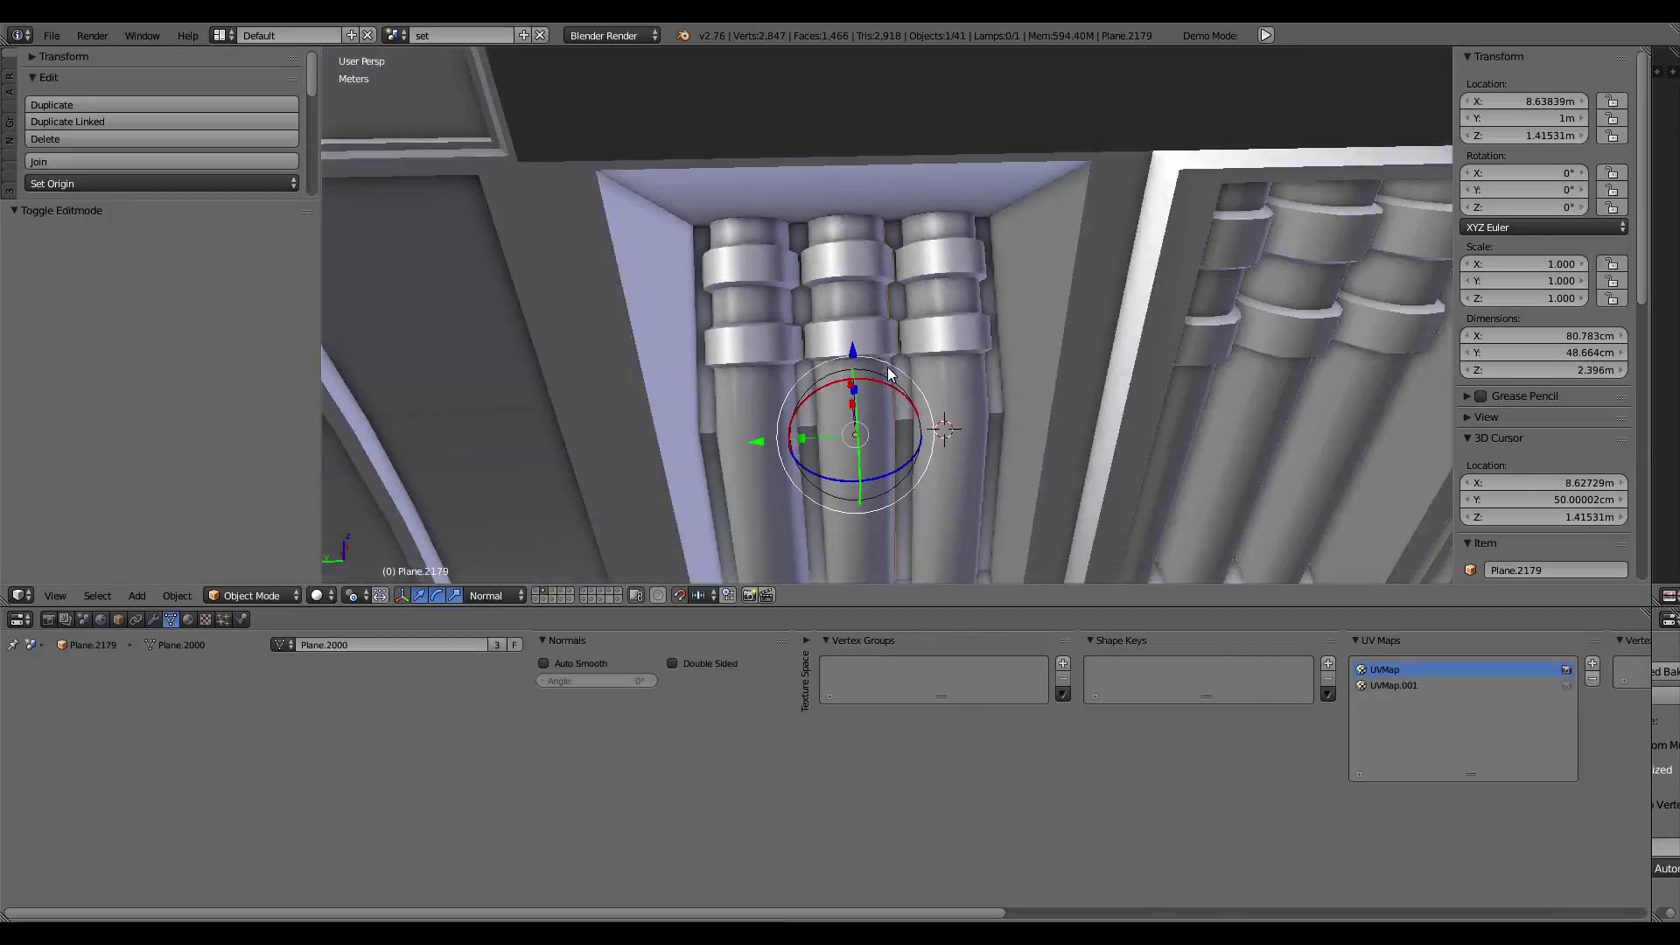
Step: Open an Image Editor beside the 3D view with Ambient Occlusion, Selected to Active bake settings
{"action": "middle_click_drag", "start_coordinate": [888, 375], "coordinate": [1383, 442]}
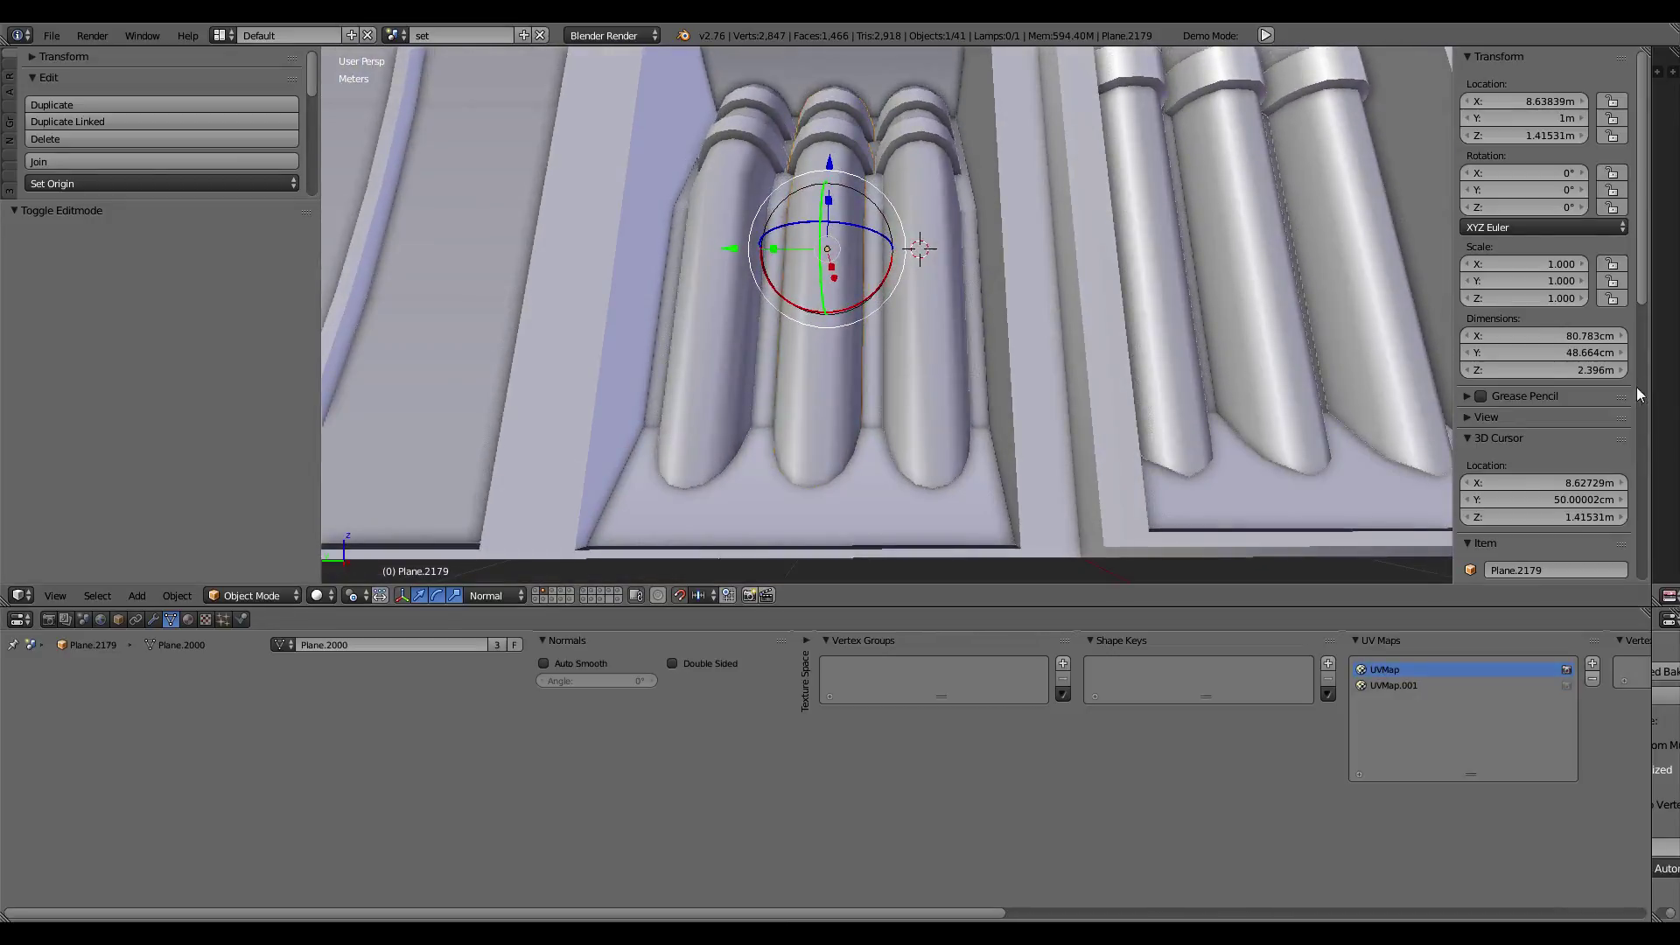
{"action": "left_click_drag", "start_coordinate": [1651, 376], "coordinate": [1020, 376]}
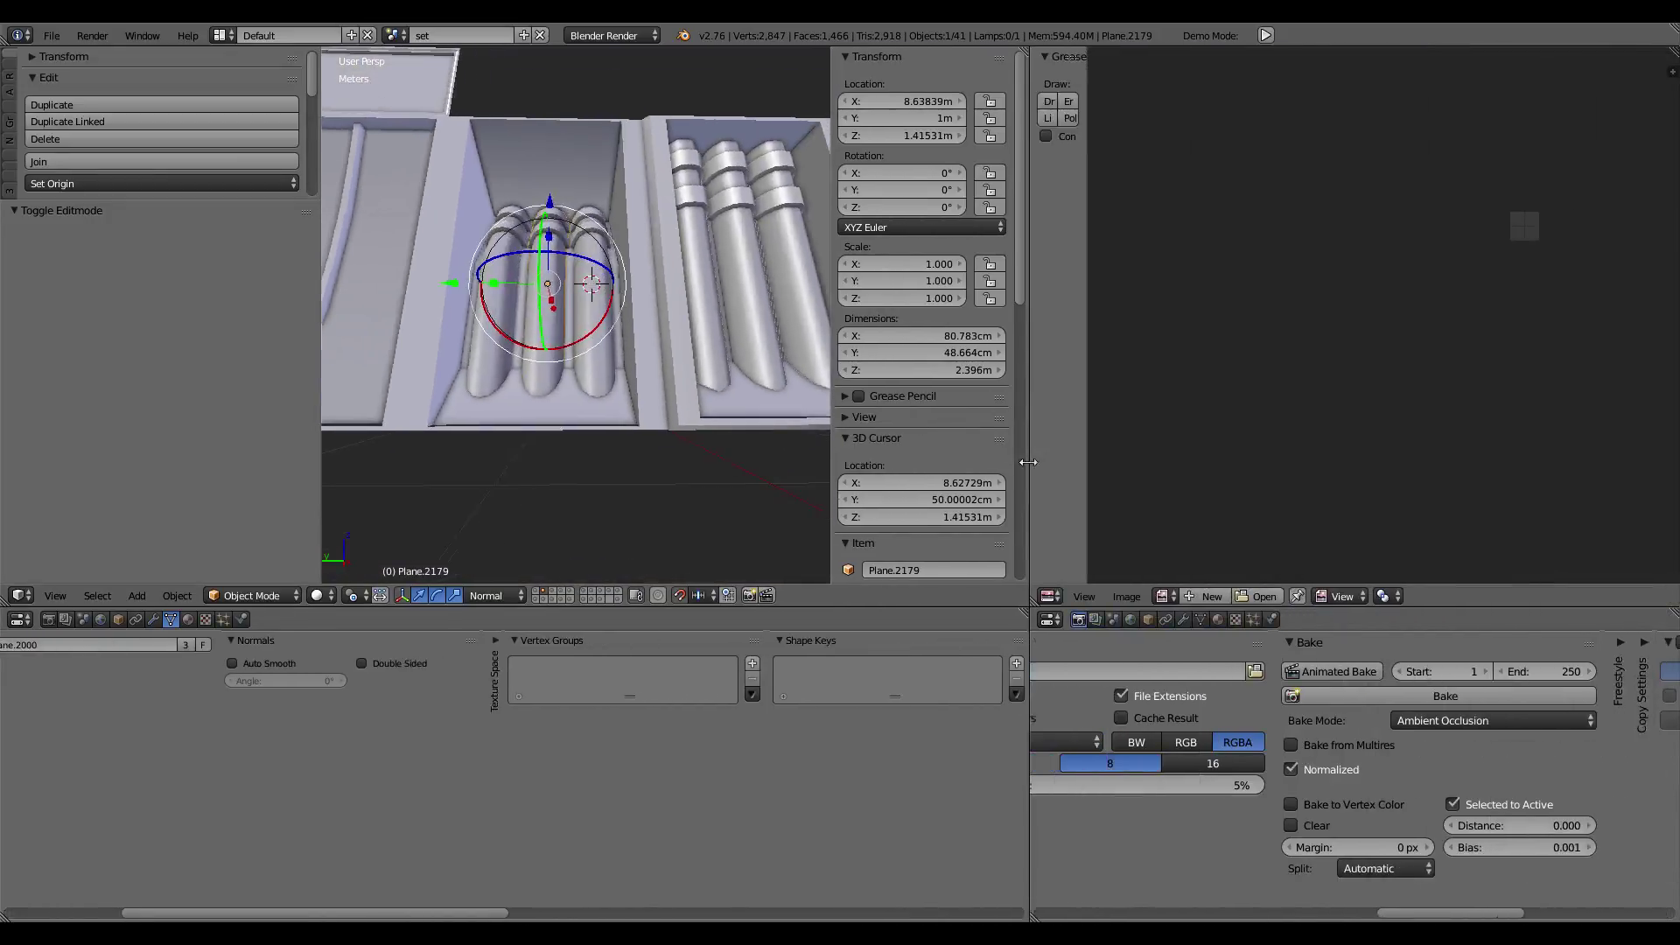
{"action": "scroll", "coordinate": [632, 381], "scroll_direction": "down", "scroll_amount": 3}
{"action": "scroll", "coordinate": [952, 453], "scroll_direction": "down", "scroll_amount": 2}
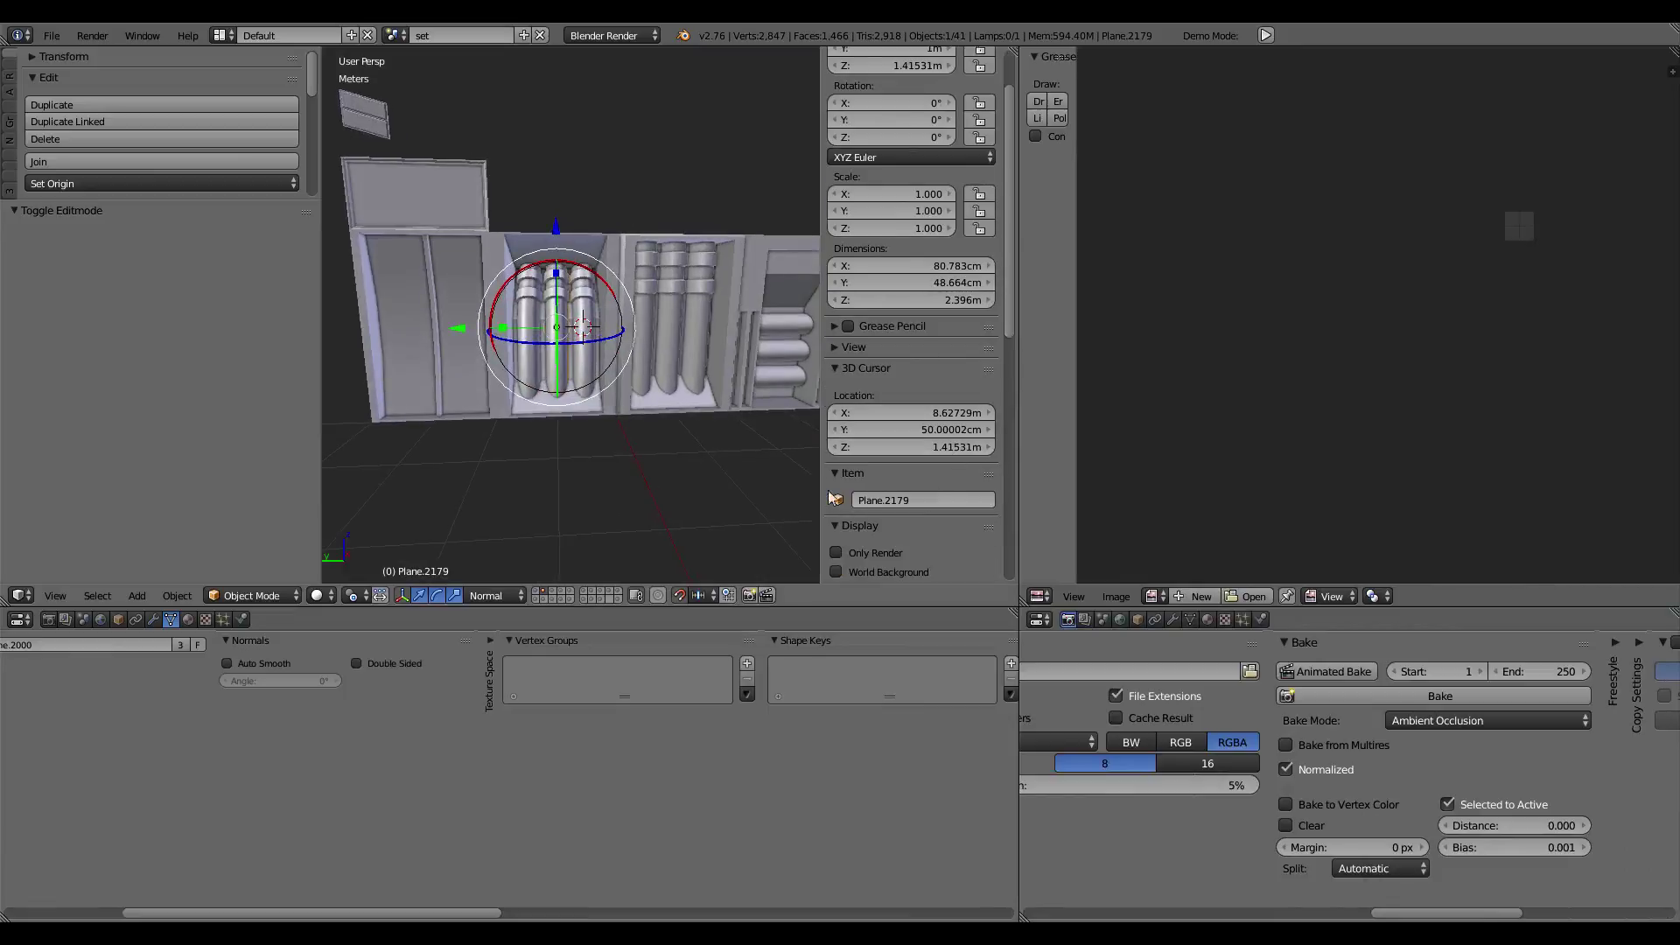
{"action": "middle_click_drag", "start_coordinate": [538, 433], "coordinate": [588, 434]}
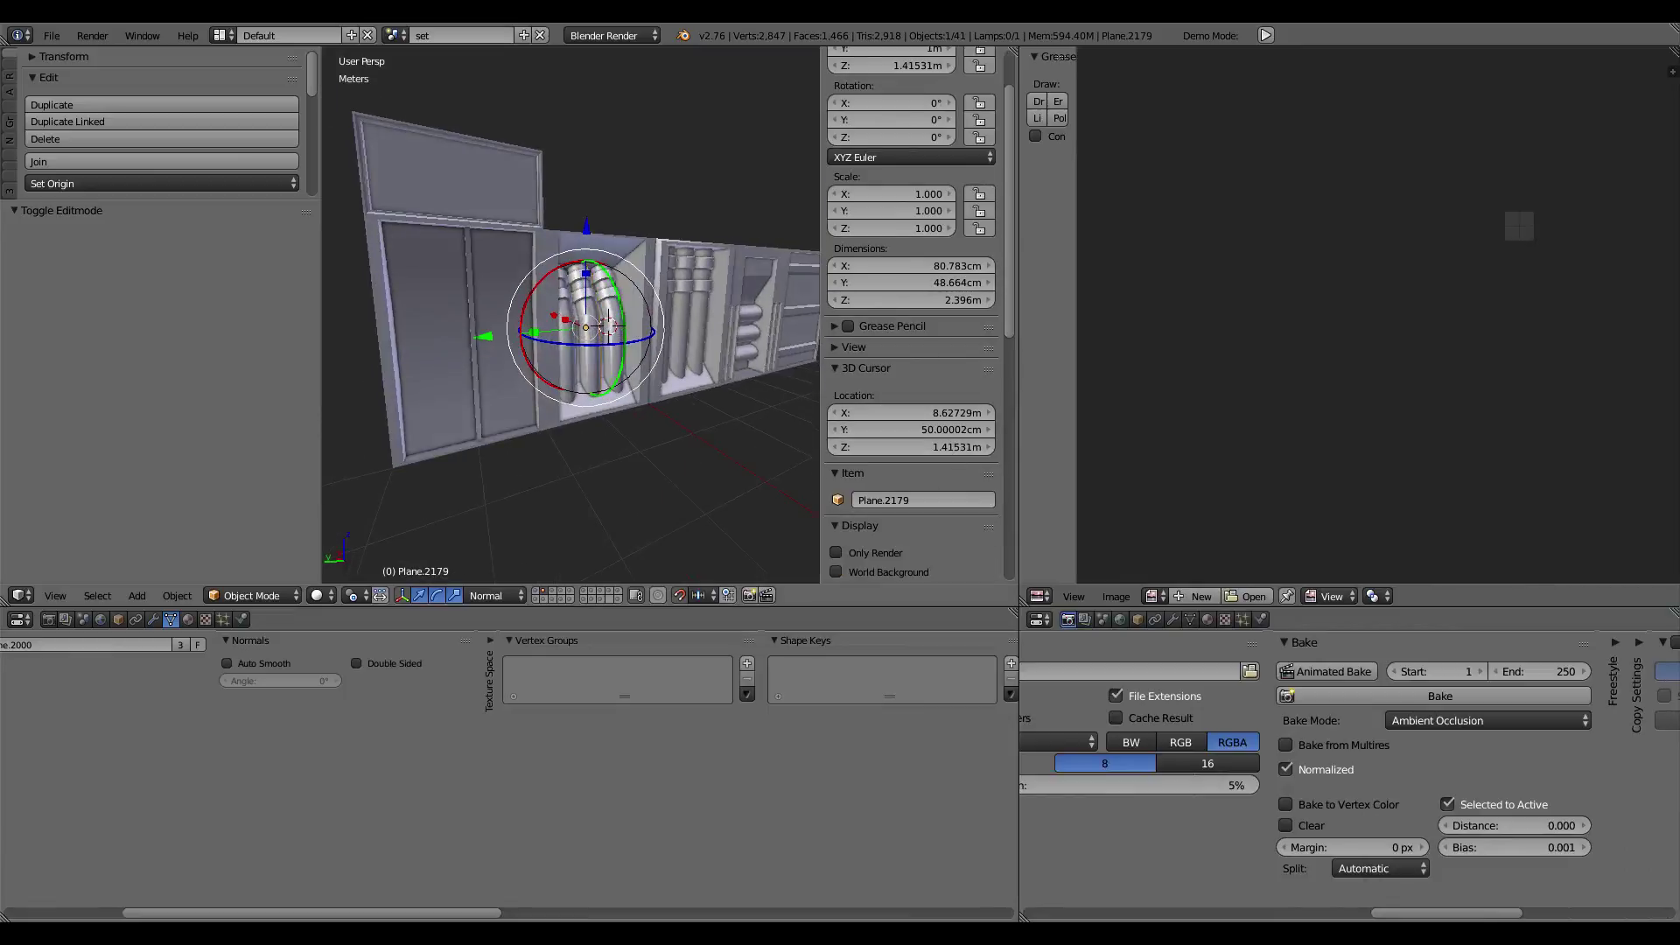